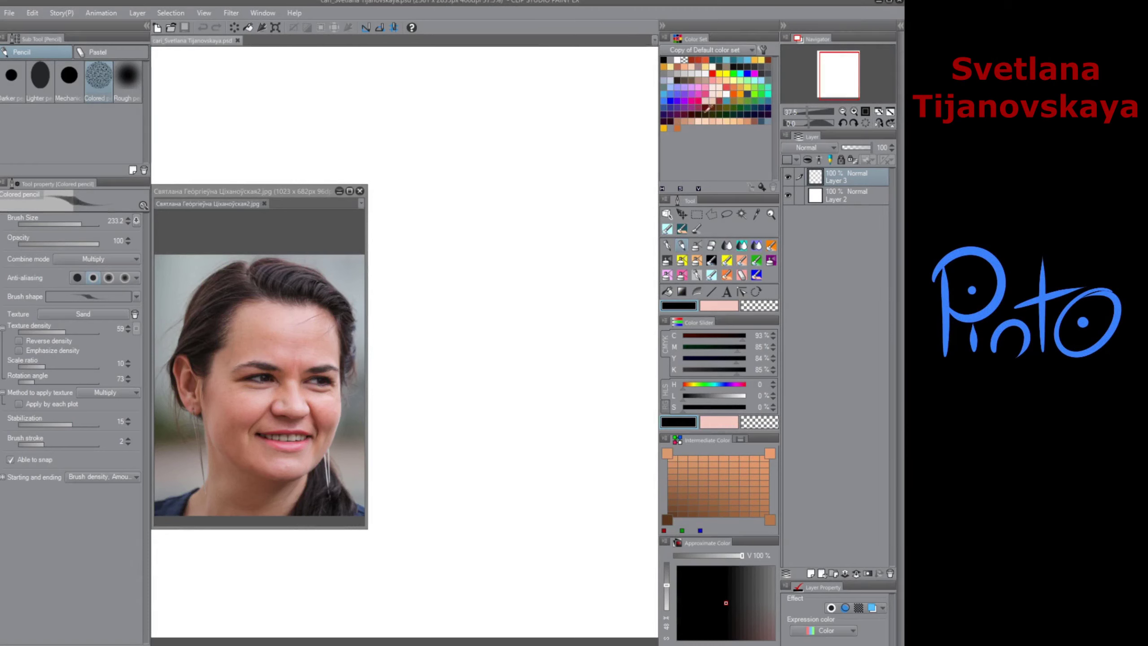
Step: Mix a pink of C 2, M 55, Y 24, K 1 and assign it to the upper-left corner of the intermediate colour grid
left_click(683, 464)
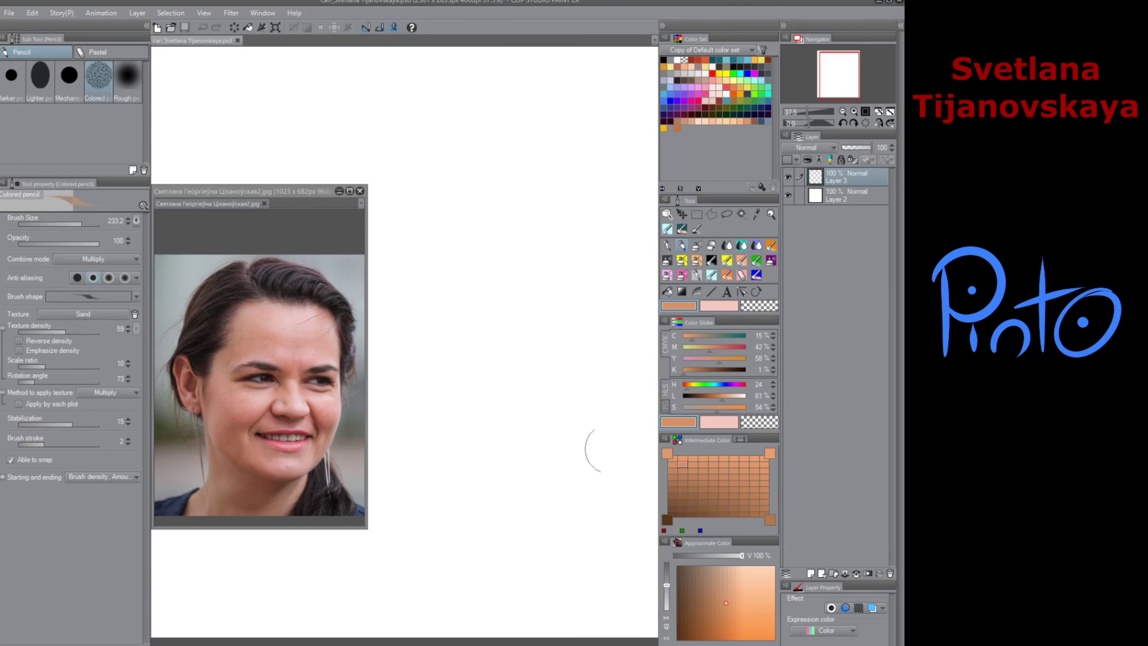
left_click(718, 347)
left_click(698, 359)
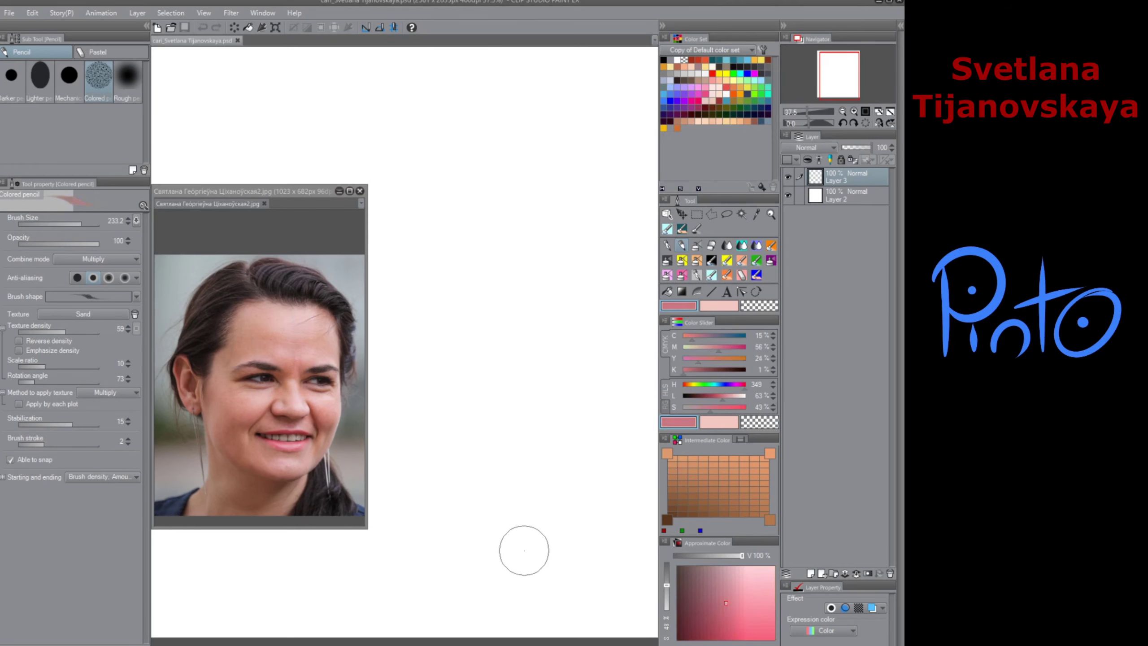
left_click(685, 339)
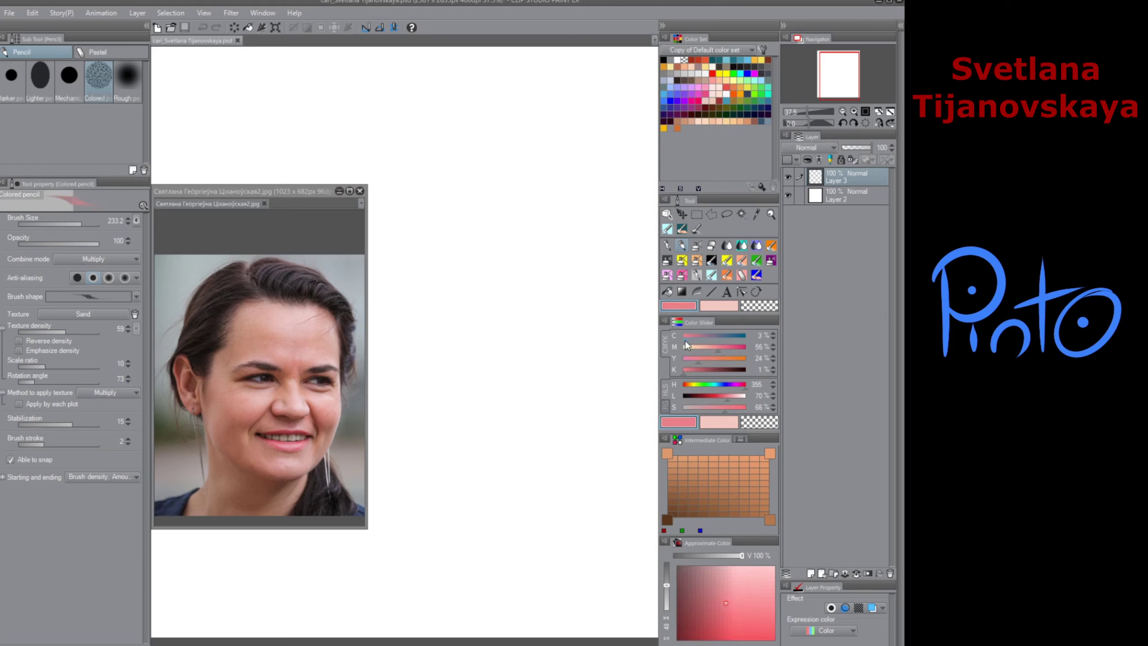
left_click(673, 452)
Step: Set the grid's upper-right corner to pale pink (M 14, Y 7) and its lower-right corner to salmon (M 36, Y 30)
left_click_drag(733, 400, 741, 401)
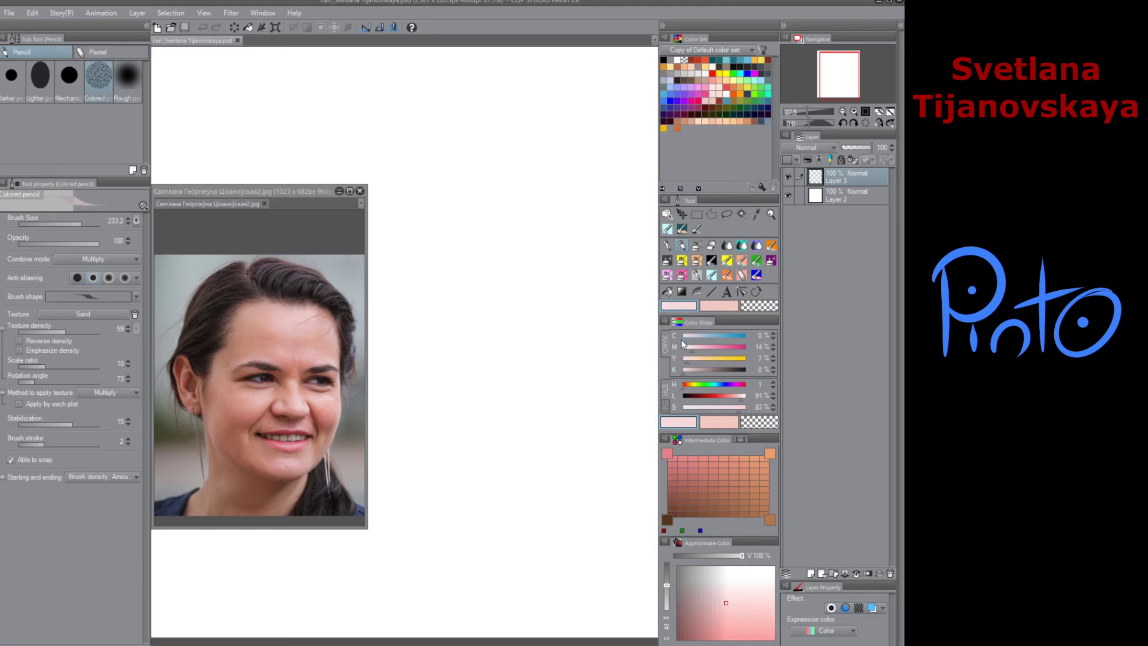
left_click(769, 453)
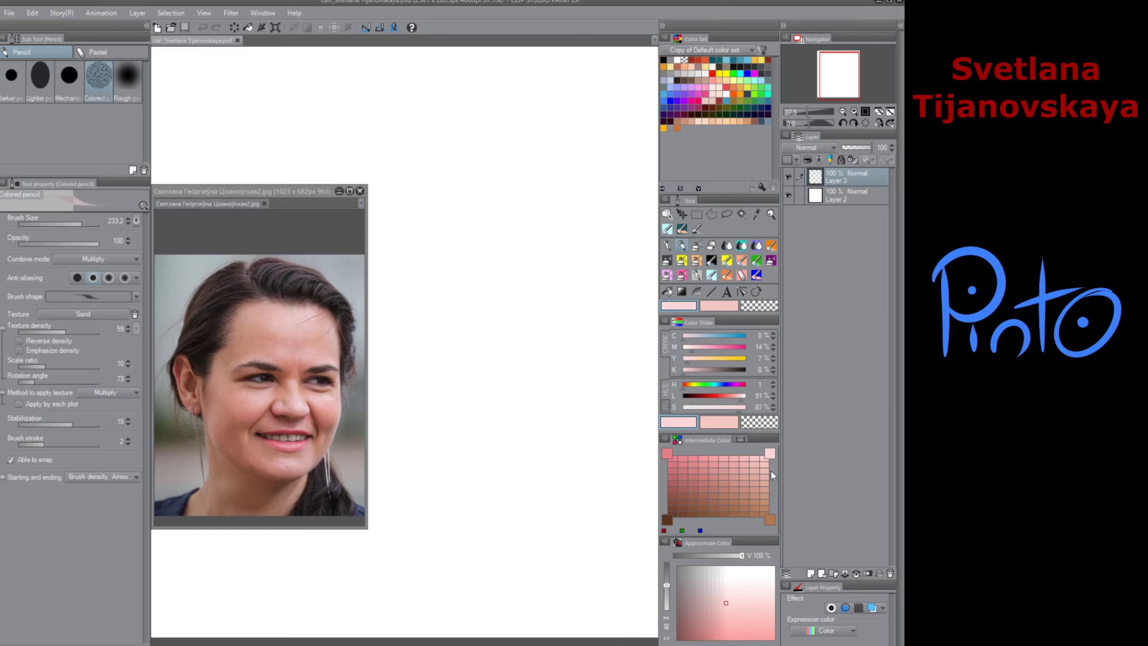
left_click(706, 347)
left_click(703, 358)
left_click(770, 520)
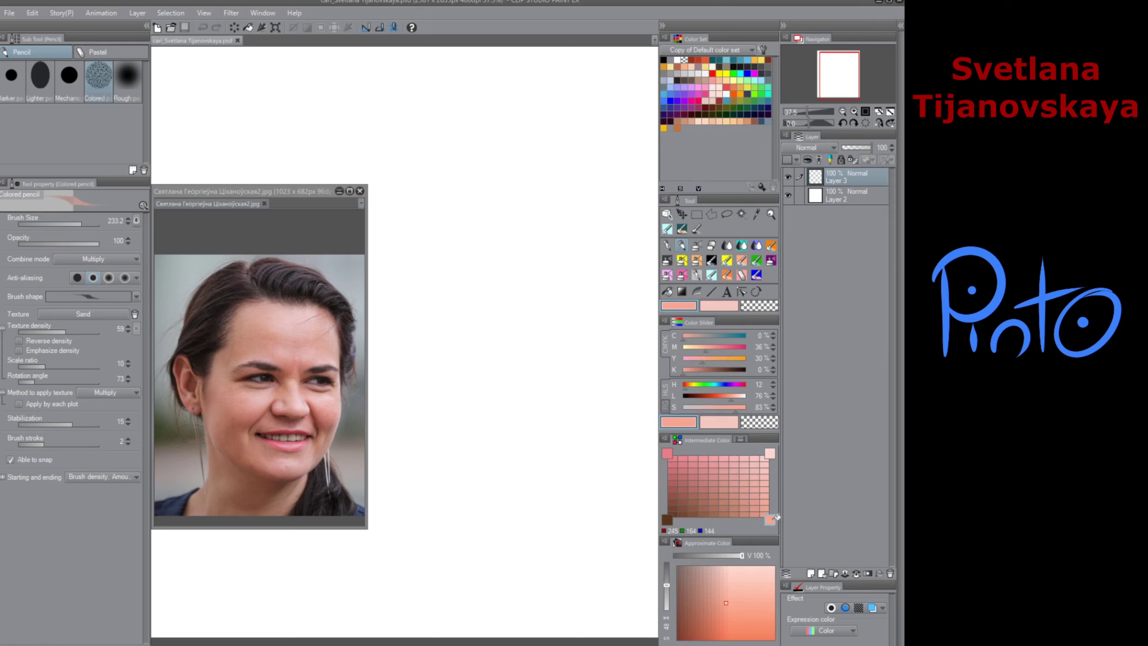
Step: Sketch the base of the nose in a mid pink with the Colored pencil at brush size 71.9
left_click(724, 465)
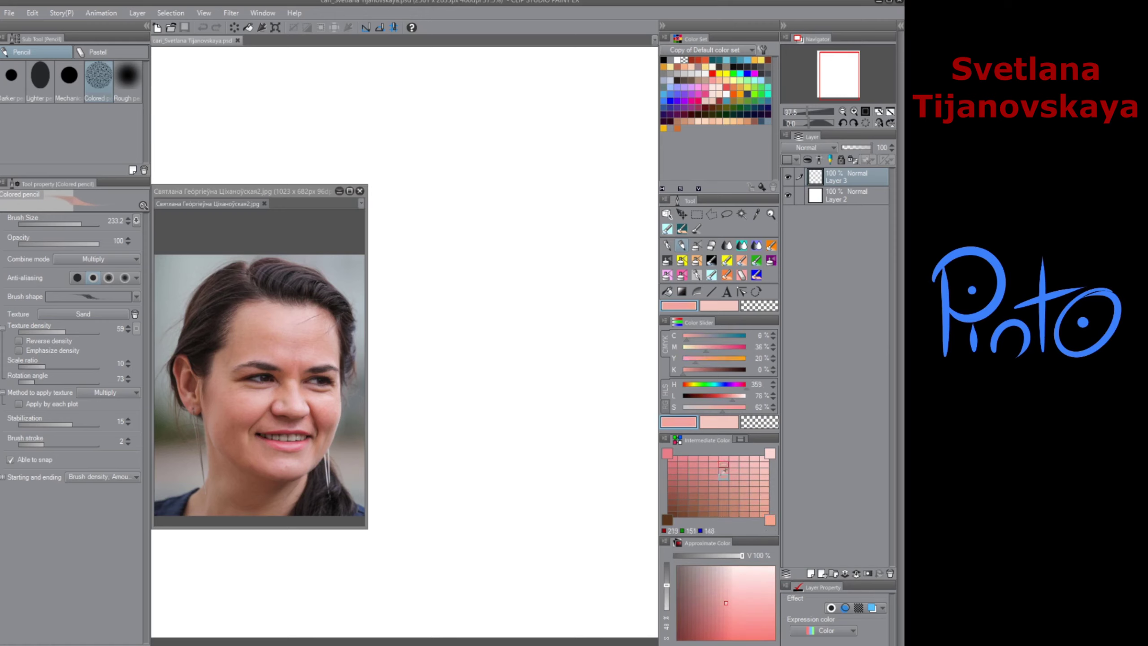
mouse_move(503, 480)
left_mouse_down()
mouse_move(514, 479)
mouse_move(492, 465)
mouse_move(523, 477)
left_mouse_up()
mouse_move(510, 352)
left_mouse_down("ctrl+alt")
mouse_move(513, 373)
mouse_move(453, 401)
mouse_move(461, 427)
mouse_move(478, 430)
mouse_move(520, 424)
mouse_move(511, 407)
left_mouse_up("ctrl+alt")
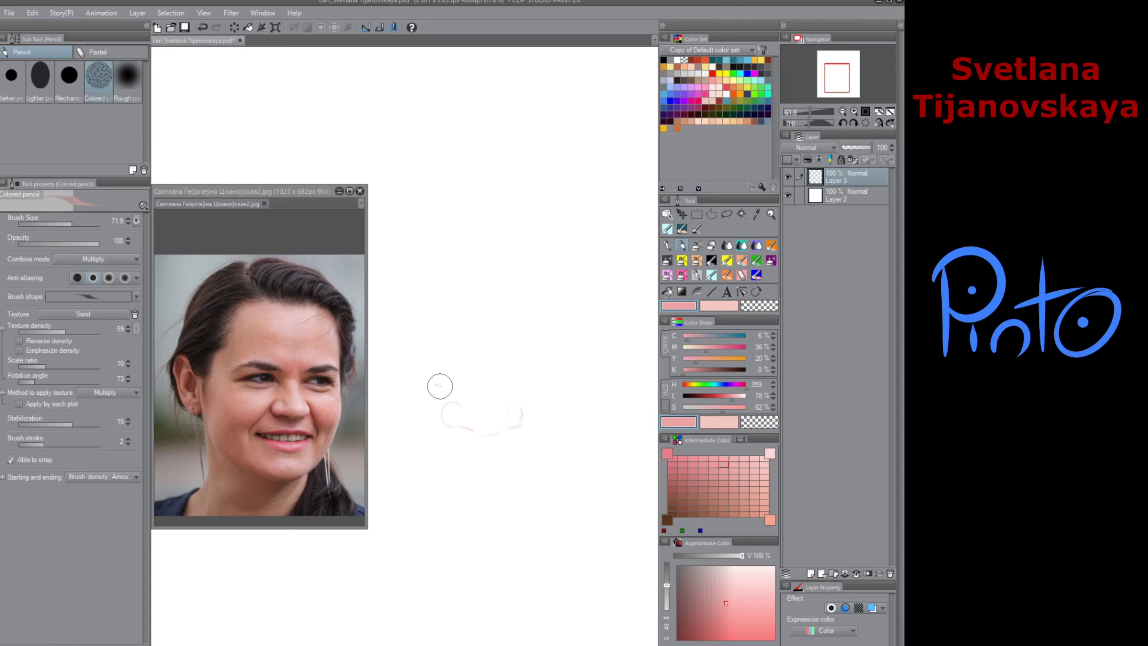
mouse_move(476, 388)
left_mouse_down()
mouse_move(594, 377)
mouse_move(467, 379)
mouse_move(506, 375)
mouse_move(477, 382)
left_mouse_up()
Step: Sketch the eye to the left of the nose and the lines of the nose bridge in the same pink
left_click_drag(468, 497, 395, 489)
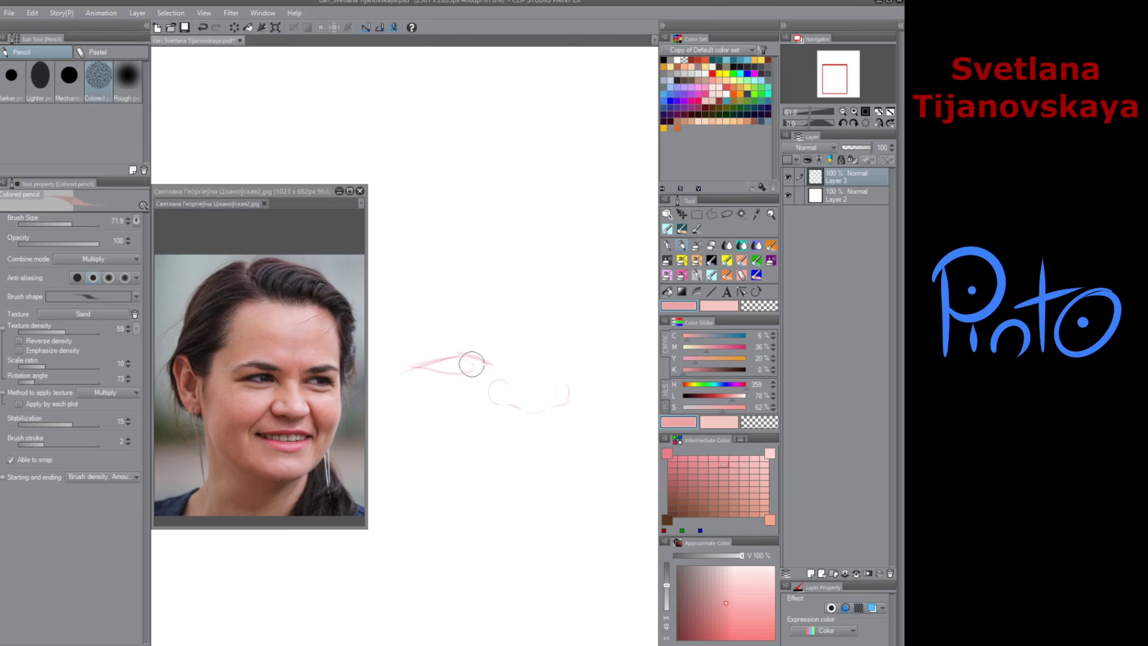
mouse_move(574, 389)
left_mouse_down()
mouse_move(491, 389)
mouse_move(423, 361)
mouse_move(433, 346)
left_mouse_up()
left_click_drag(370, 294, 439, 292)
left_click_drag(572, 413, 542, 410)
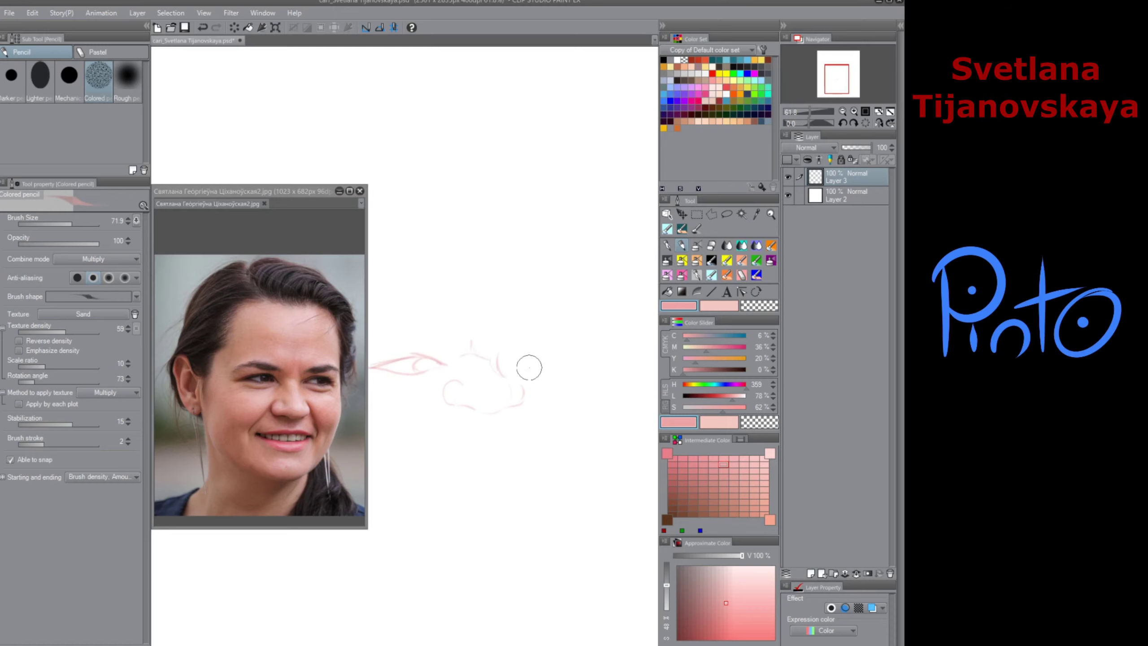
Step: Sketch the second eye to the right of the nose and refine the first eye's inner corner in pink
mouse_move(524, 366)
left_mouse_down()
mouse_move(497, 382)
mouse_move(527, 358)
mouse_move(586, 363)
left_mouse_up()
mouse_move(510, 369)
left_mouse_down()
mouse_move(561, 358)
mouse_move(508, 371)
mouse_move(566, 370)
mouse_move(513, 370)
mouse_move(580, 361)
mouse_move(511, 362)
mouse_move(569, 352)
left_mouse_up()
left_click_drag(440, 360, 484, 371)
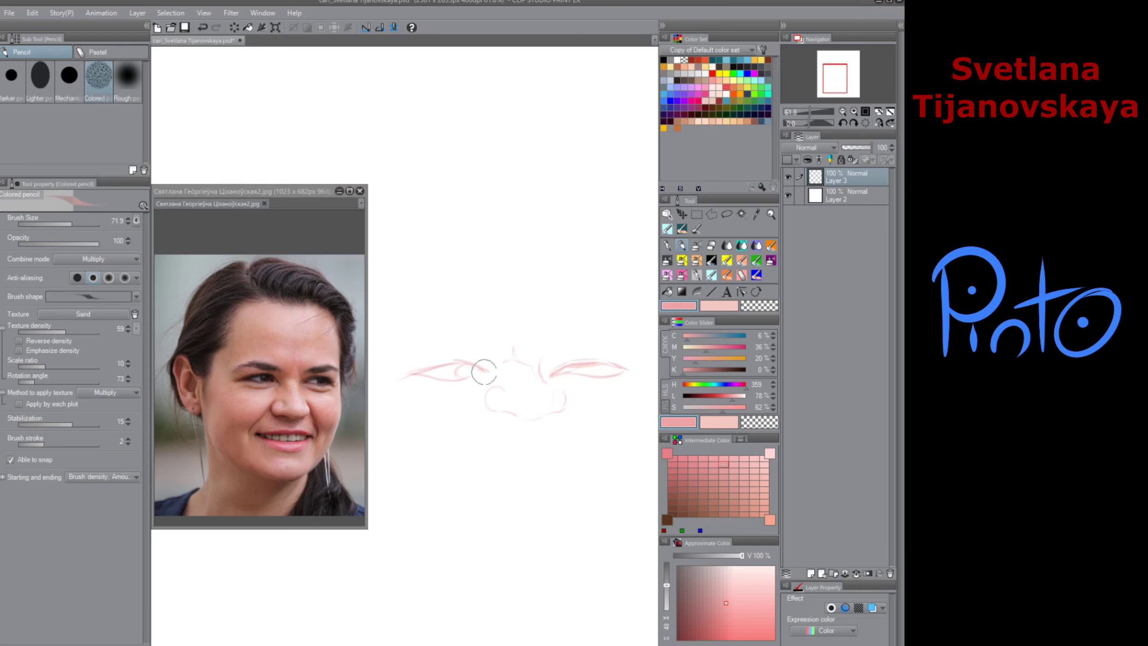
Step: Draw both eyebrows and fill in both irises with a dark brown from the colour set
left_click(678, 79)
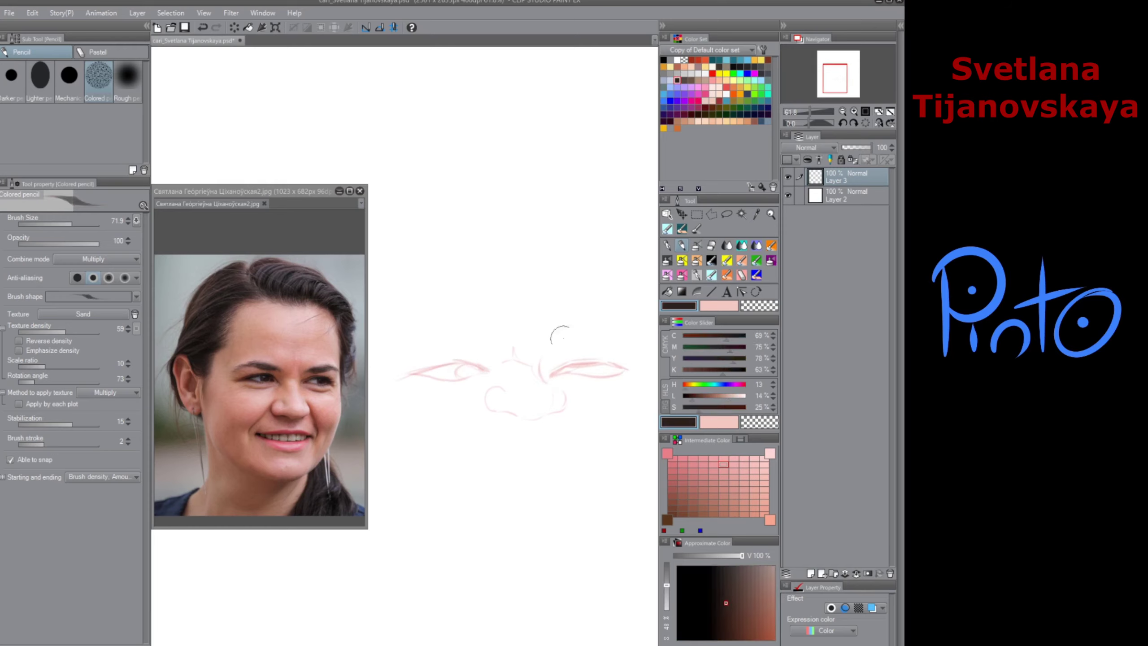
left_click_drag(556, 352, 633, 340)
mouse_move(476, 357)
left_mouse_down()
mouse_move(446, 349)
mouse_move(395, 361)
left_mouse_up()
mouse_move(466, 368)
left_mouse_down()
mouse_move(456, 378)
mouse_move(483, 374)
left_mouse_up()
scroll(527, 441, "down", 1)
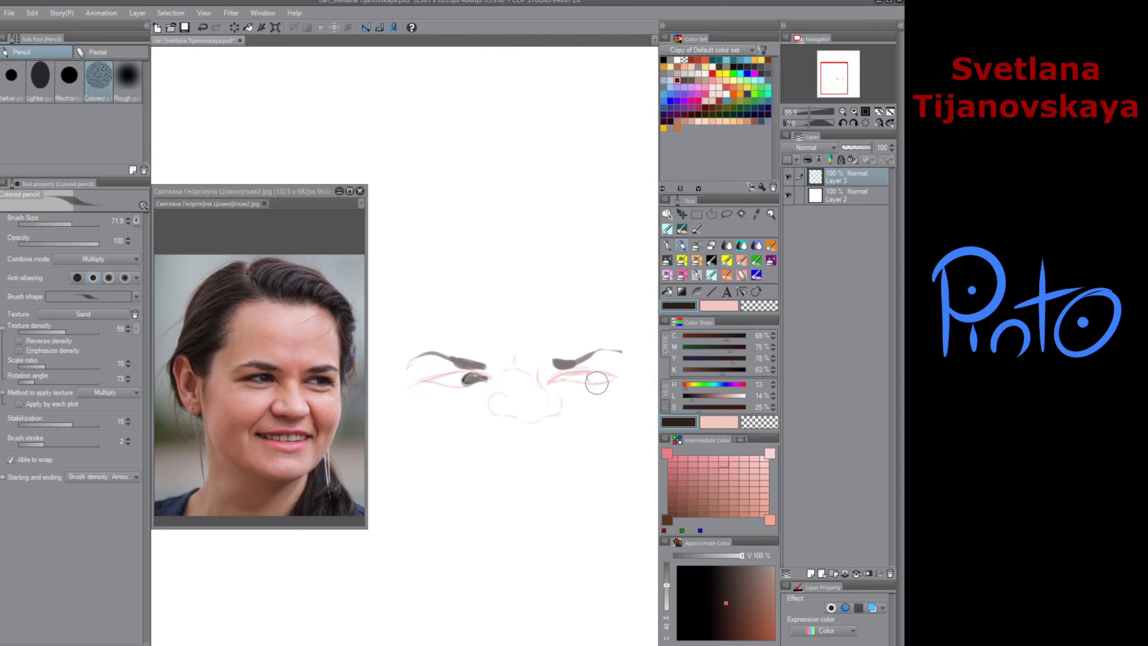
mouse_move(596, 382)
left_mouse_down()
mouse_move(588, 377)
mouse_move(610, 378)
left_mouse_up()
Step: Sketch the mouth below the nose in a deeper pink, undoing the first lip line and redrawing it
left_click(693, 457)
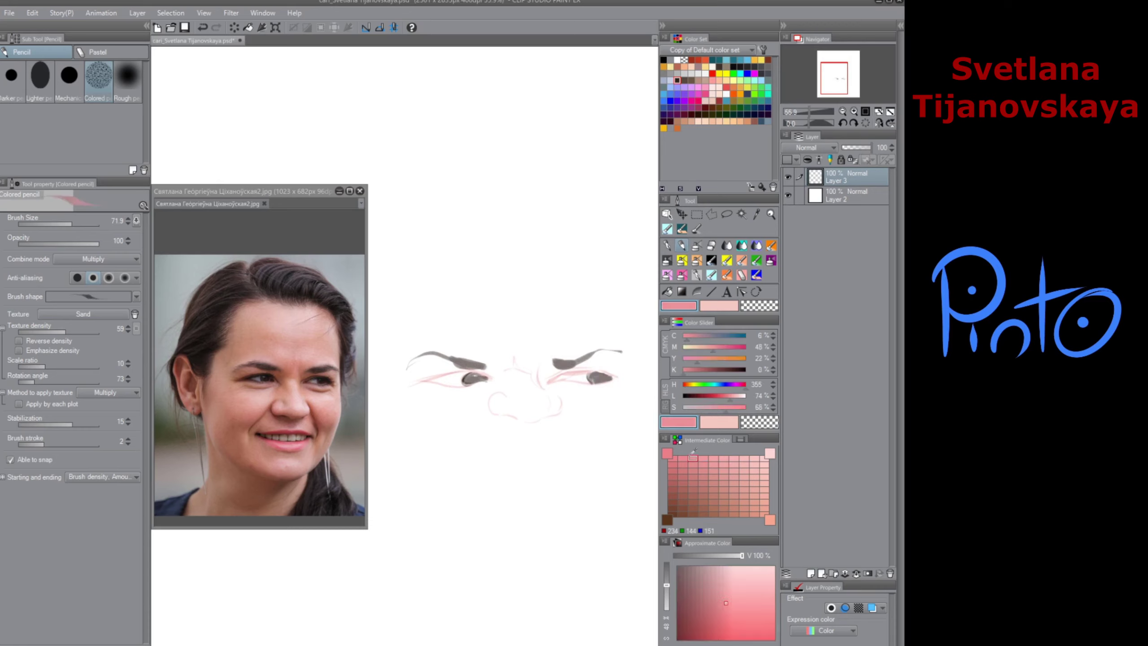
left_click(683, 458)
left_click_drag(545, 444, 436, 446)
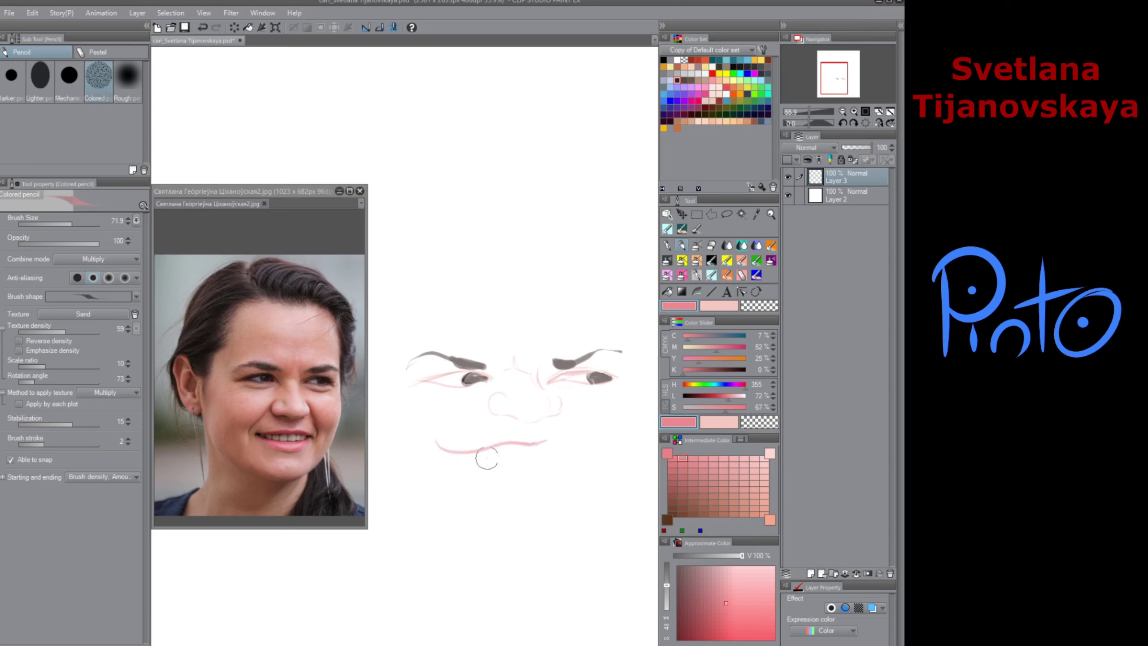
key("ctrl+z")
left_click_drag(521, 443, 448, 441)
Step: Resize the eraser to correct the sketch, then reinforce the nose base and lower eyelids in pink with the pencil
key("e")
mouse_move(418, 344)
left_mouse_down("ctrl+alt")
mouse_move(425, 420)
mouse_move(473, 456)
mouse_move(576, 451)
mouse_move(487, 463)
mouse_move(548, 459)
mouse_move(514, 480)
mouse_move(570, 458)
left_mouse_up("ctrl+alt")
key("p")
left_click(713, 248)
left_click(681, 246)
mouse_move(484, 404)
left_mouse_down()
mouse_move(541, 415)
mouse_move(540, 429)
mouse_move(531, 423)
mouse_move(571, 390)
mouse_move(558, 386)
mouse_move(608, 389)
left_mouse_up()
mouse_move(481, 388)
left_mouse_down()
mouse_move(445, 393)
mouse_move(442, 378)
mouse_move(494, 379)
mouse_move(400, 386)
mouse_move(470, 362)
mouse_move(407, 366)
left_mouse_up()
Step: Darken the eyebrows and upper eyelid lines in dark brown, and mark both corners of the mouth
left_click(677, 80)
key("ctrl+z")
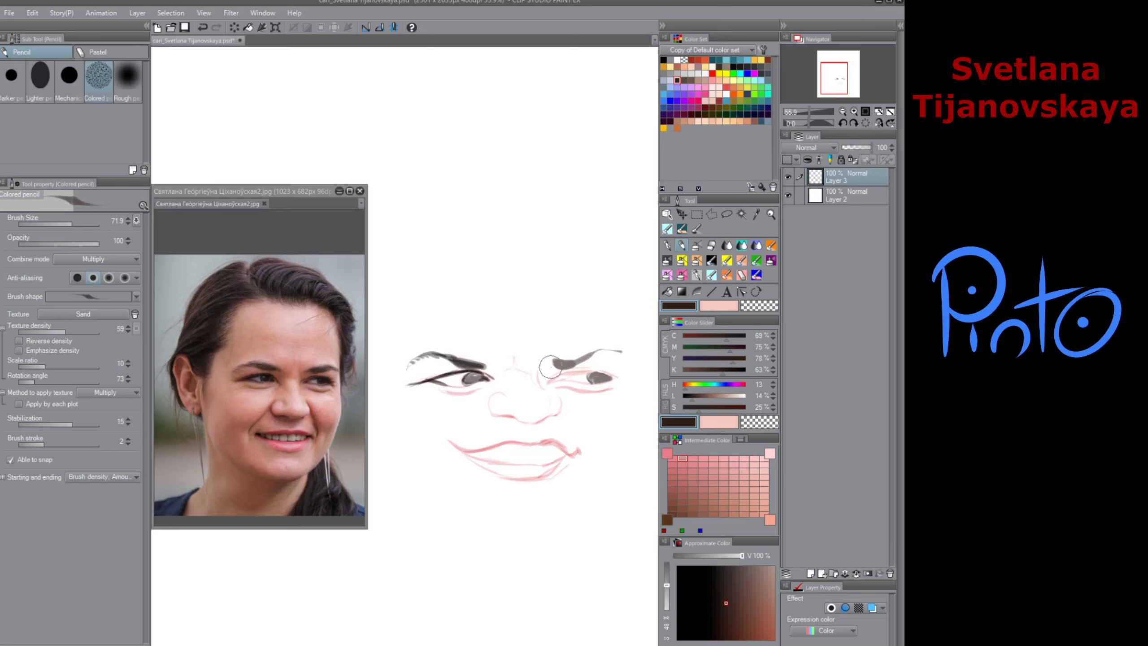
mouse_move(577, 364)
left_mouse_down()
mouse_move(549, 367)
mouse_move(624, 354)
mouse_move(554, 381)
mouse_move(611, 376)
left_mouse_up()
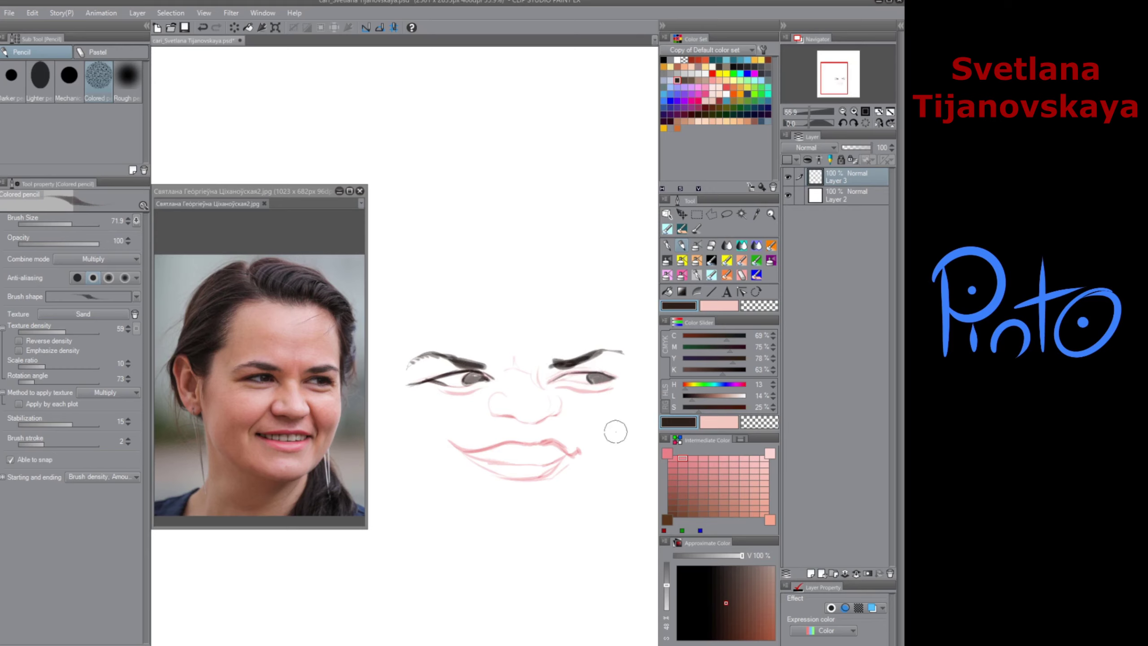
left_click_drag(566, 455, 576, 452)
left_click_drag(473, 448, 463, 450)
Step: Reuse the deeper pink from the colour history and thicken the upper lip with it
left_click(719, 396)
left_click(697, 408)
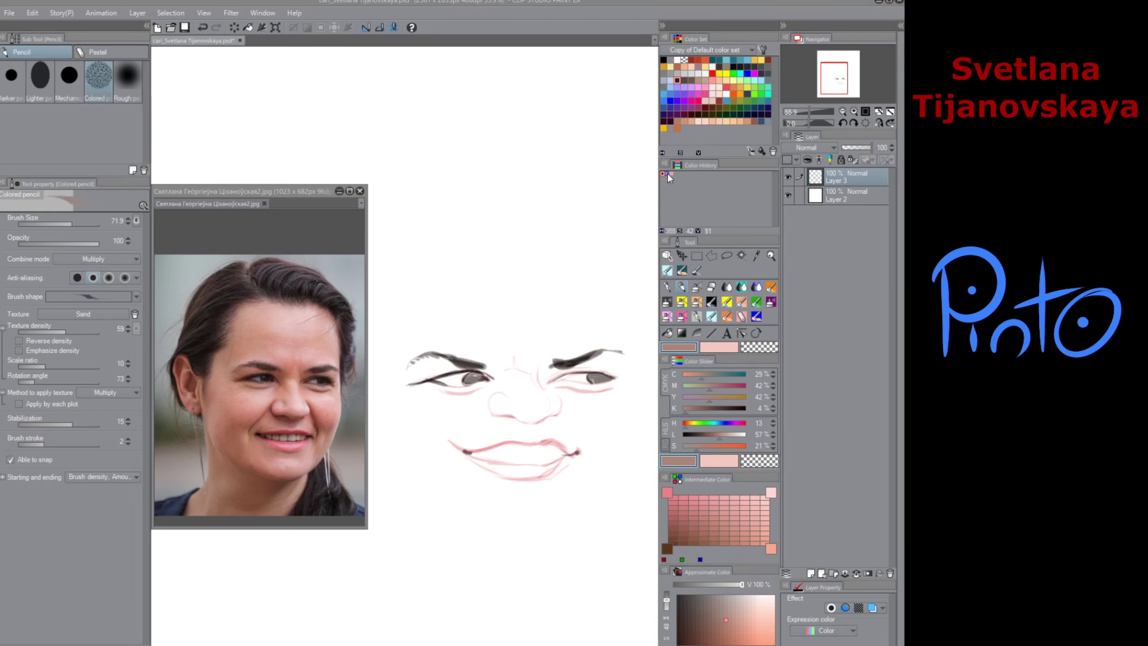
left_click(669, 175)
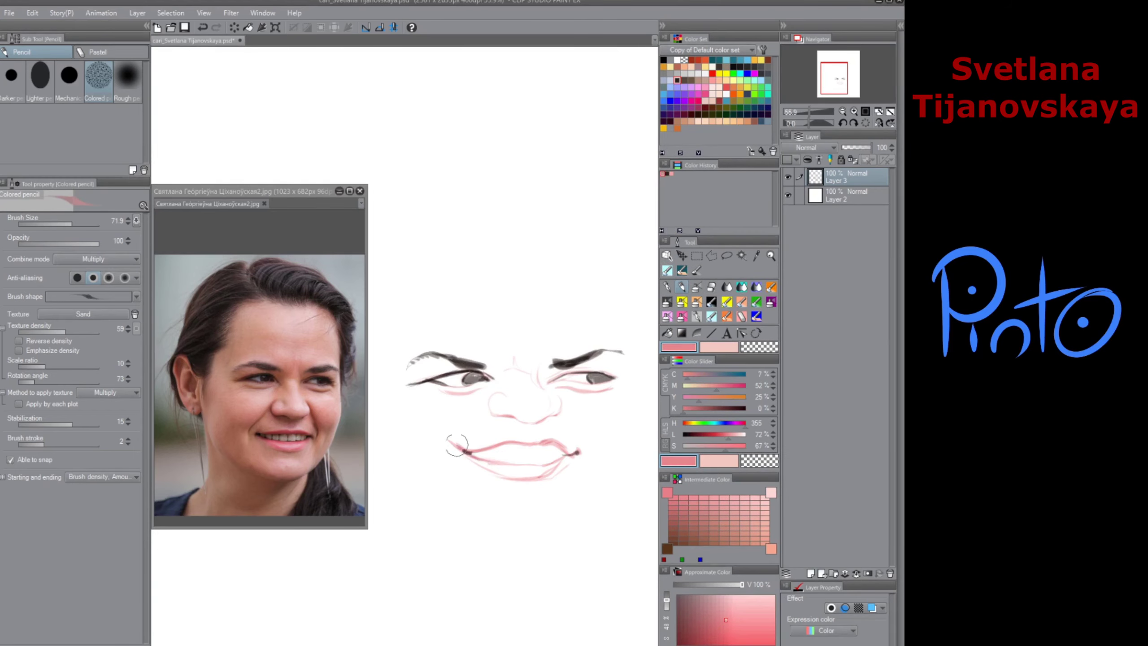
mouse_move(455, 436)
left_mouse_down()
mouse_move(479, 451)
mouse_move(570, 444)
mouse_move(547, 434)
mouse_move(571, 453)
mouse_move(534, 439)
left_mouse_up()
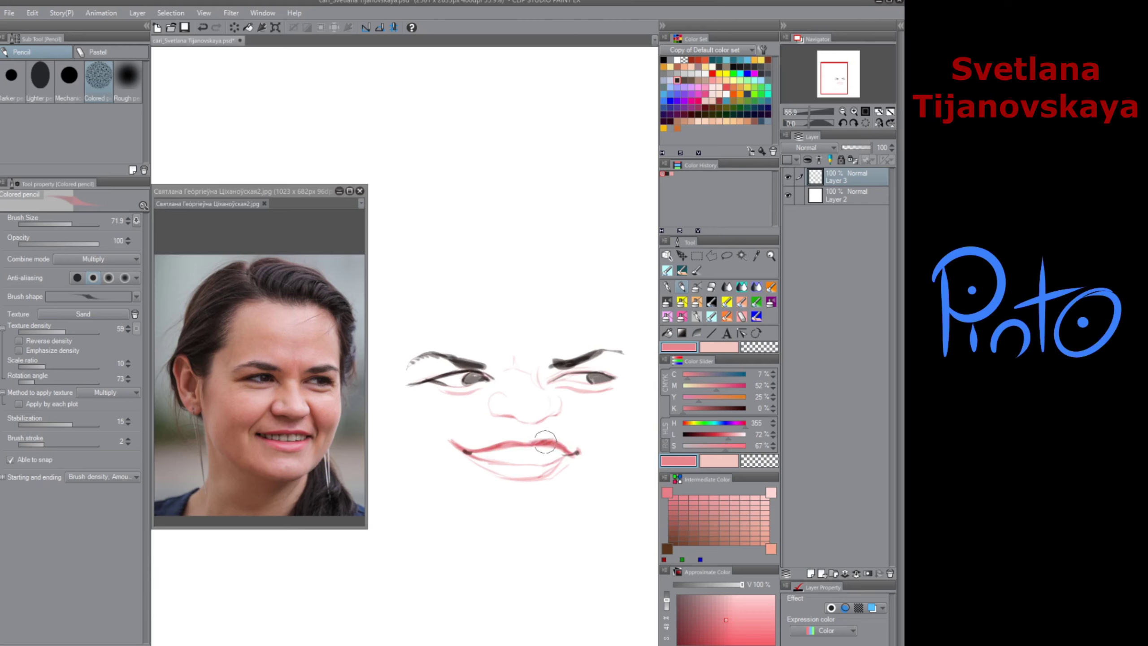
Step: Sample the red from the lips and fill the upper lip solidly with the Mapping pen
key("p")
left_click(497, 444, "alt")
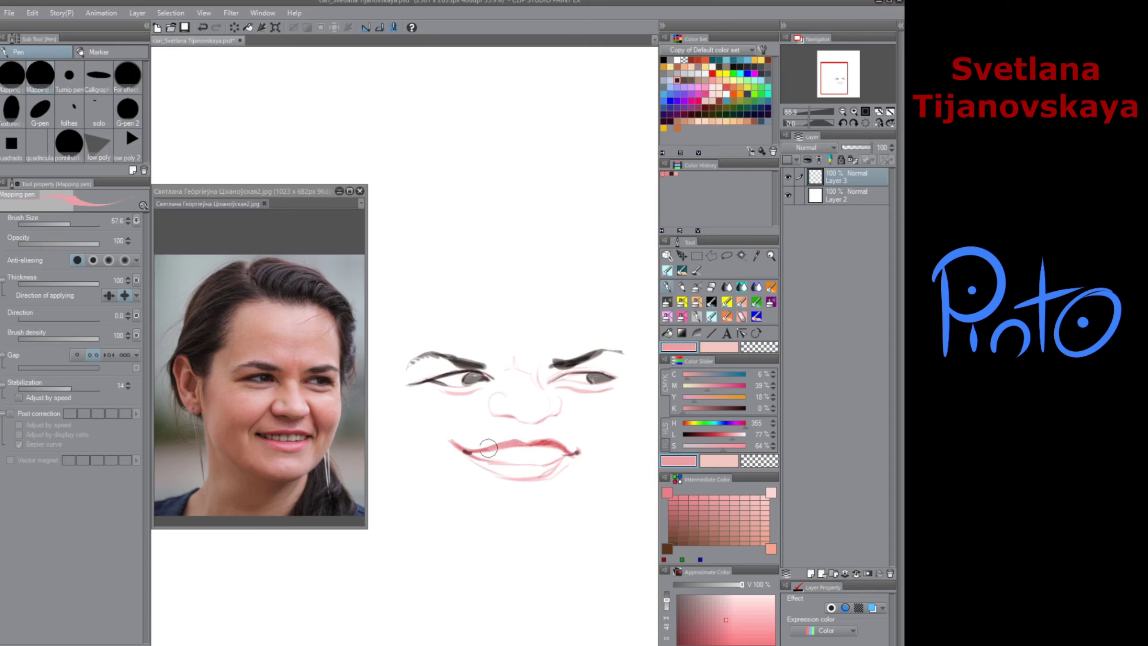
left_click(530, 445, "alt")
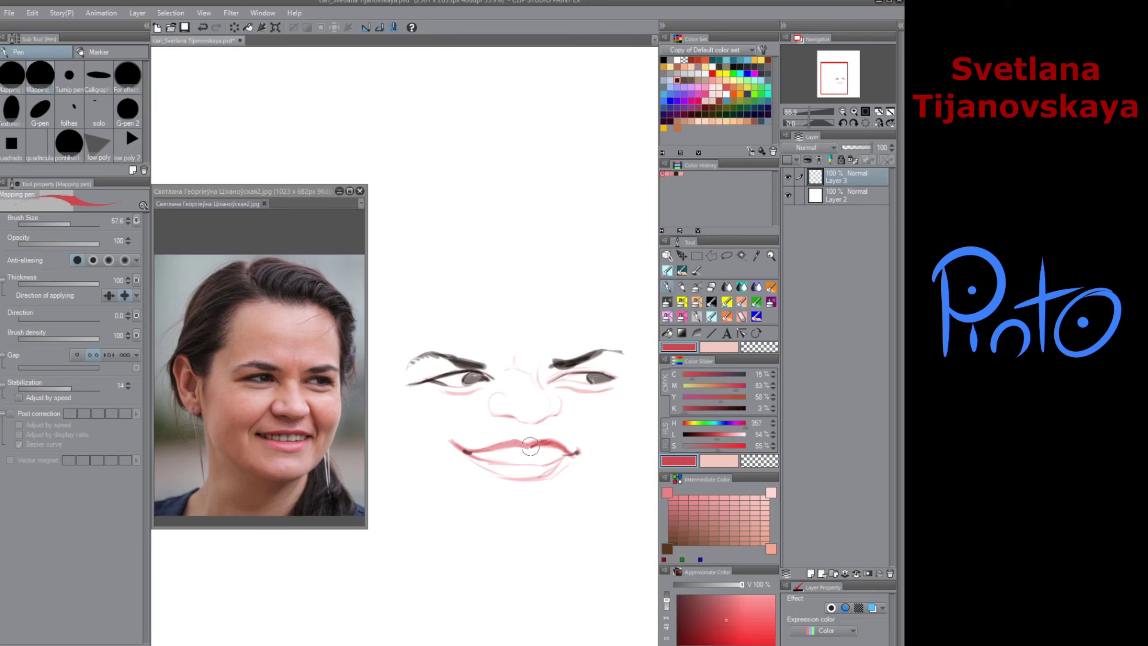
mouse_move(534, 445)
left_mouse_down()
mouse_move(471, 451)
mouse_move(506, 444)
left_mouse_up()
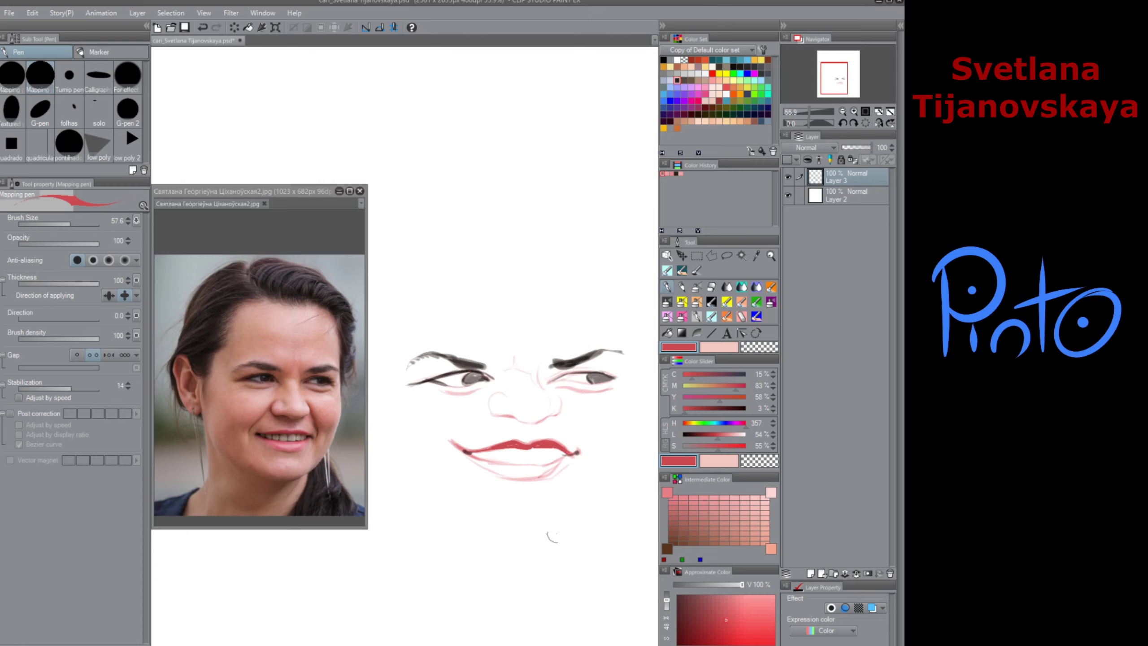
Step: Lasso the mouth, move it slightly farther below the nose, and clear the selection
left_click(727, 258)
mouse_move(553, 430)
left_mouse_down()
mouse_move(490, 428)
mouse_move(556, 430)
left_mouse_up()
key("ctrl+space")
left_click_drag(542, 521, 524, 511)
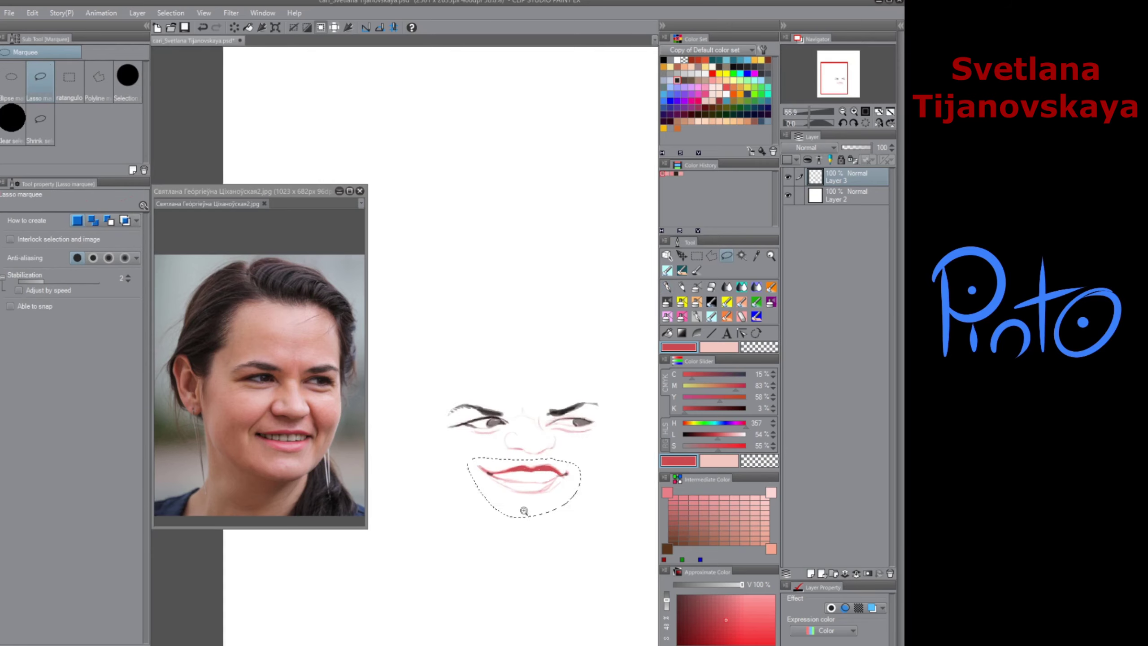
scroll(524, 510, "down", 1)
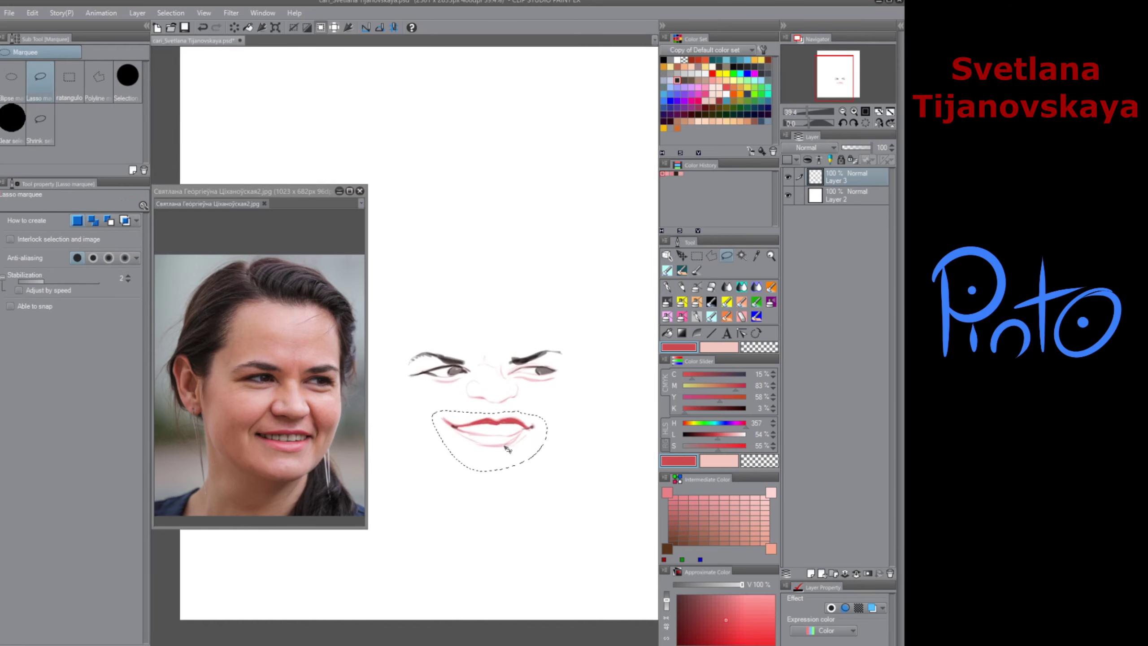
left_click_drag(505, 447, 503, 445)
key("ctrl+d")
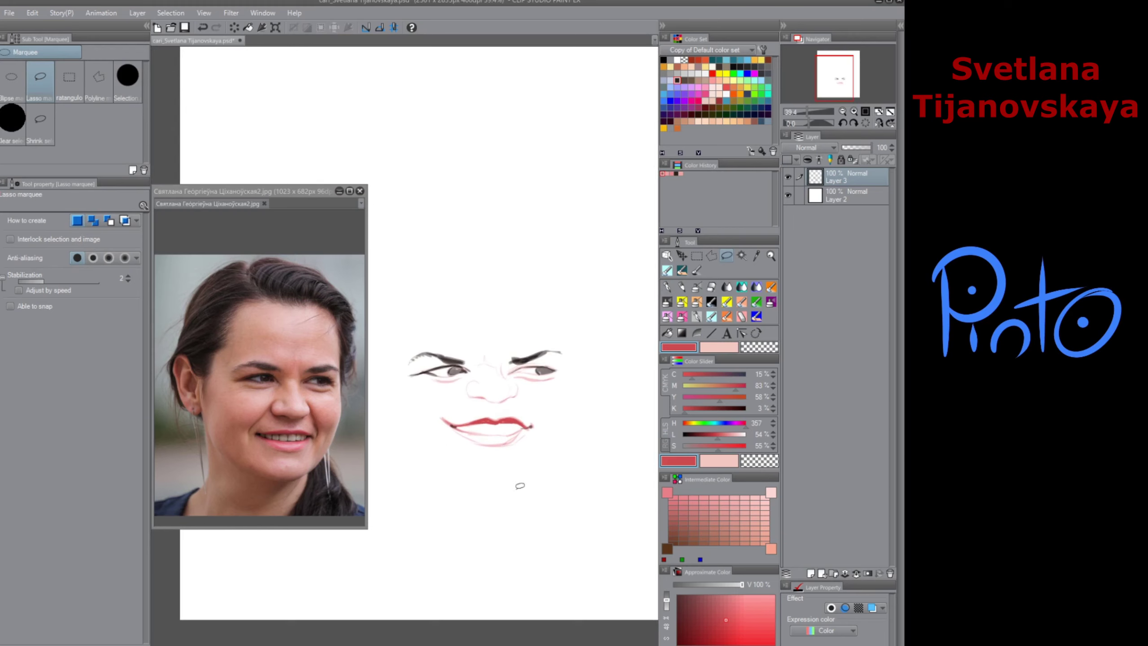
Step: Save the drawing and darken the left iris and the mouth corners in dark brown with the Colored pencil
left_click(681, 297)
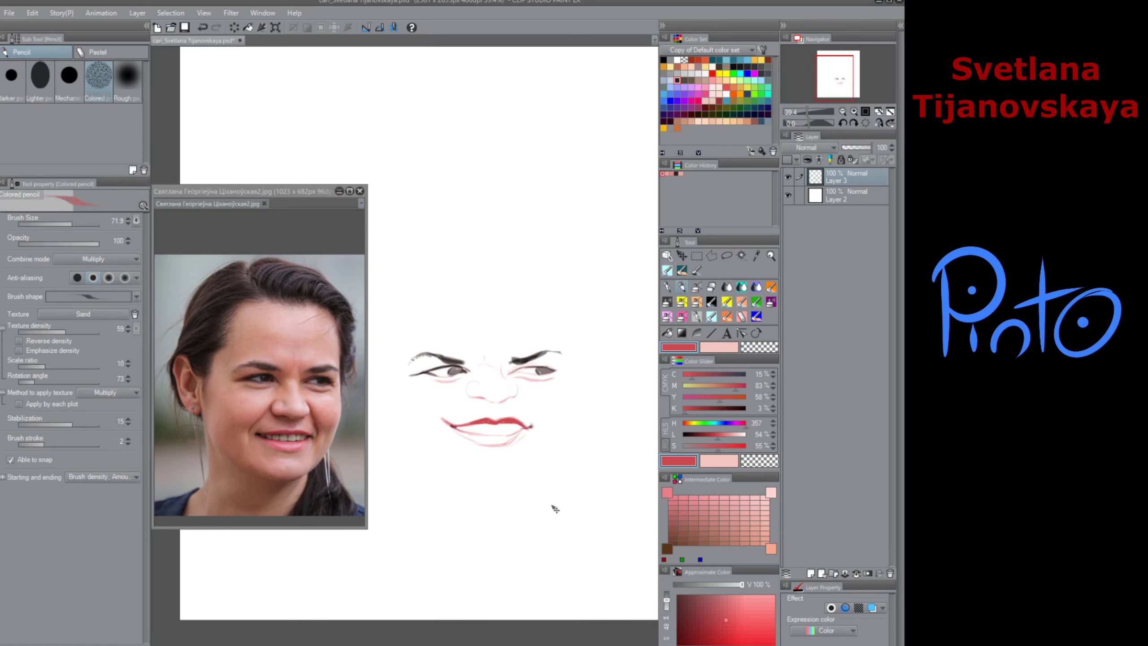
key("ctrl+s")
left_click(678, 80)
left_click_drag(449, 424, 445, 421)
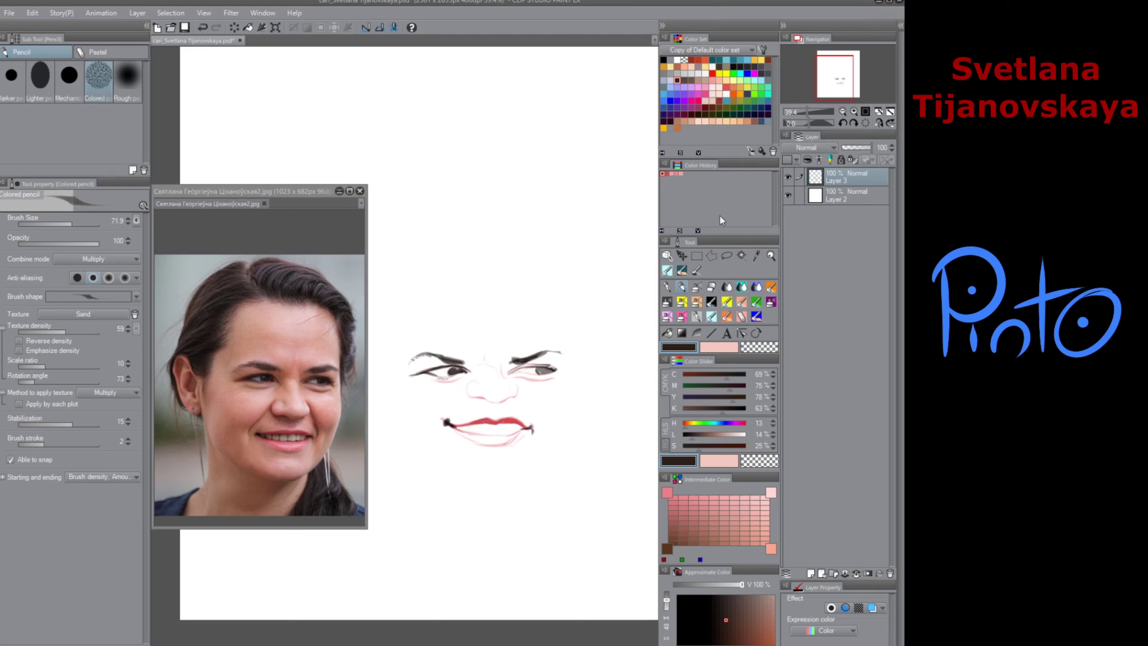
Step: Sketch the philtrum in pink, then draw the tooth divisions inside the mouth in a muted pink with saturation 21
left_click(714, 502)
left_click_drag(490, 407, 491, 412)
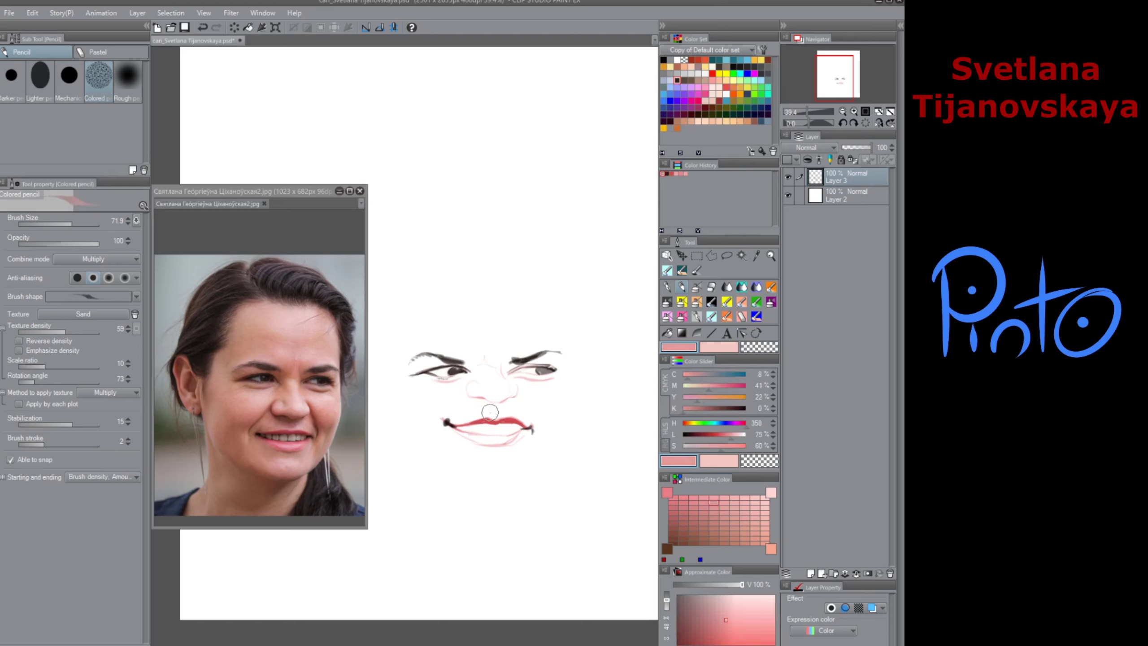
left_click_drag(722, 445, 694, 445)
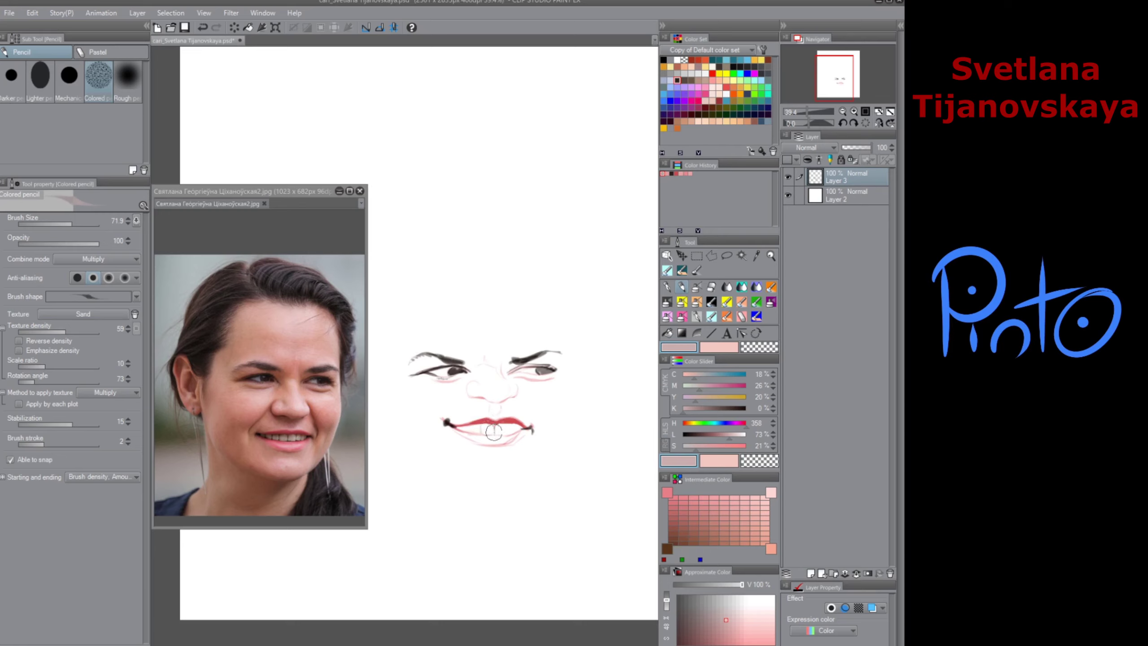
scroll(494, 432, "up", 3)
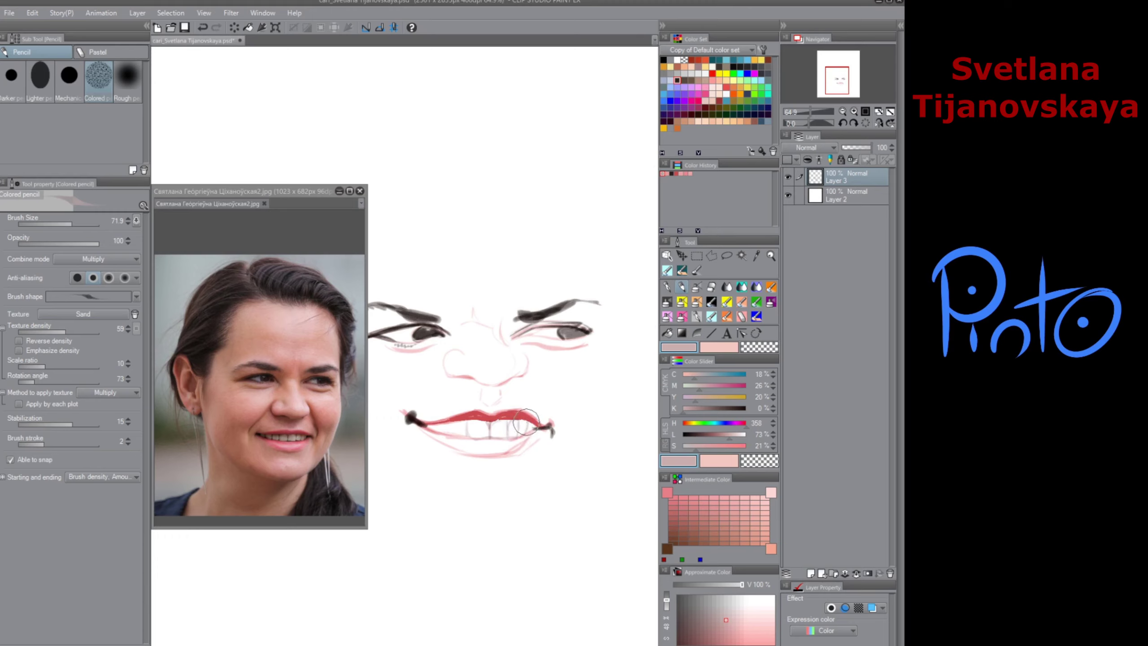
left_click_drag(467, 421, 445, 431)
key("ctrl+z")
left_click_drag(434, 424, 432, 431)
scroll(451, 503, "down", 2)
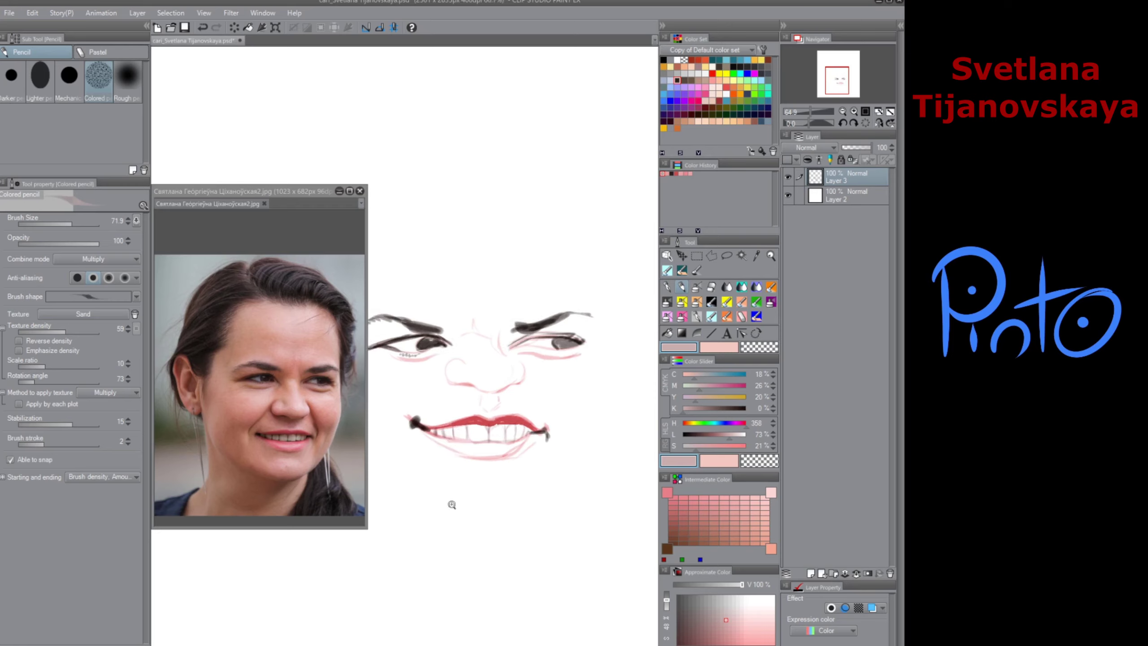
Step: Erase the middle of the lower lip outline beneath the teeth with the Vector eraser
left_click(669, 334)
scroll(470, 452, "up", 3)
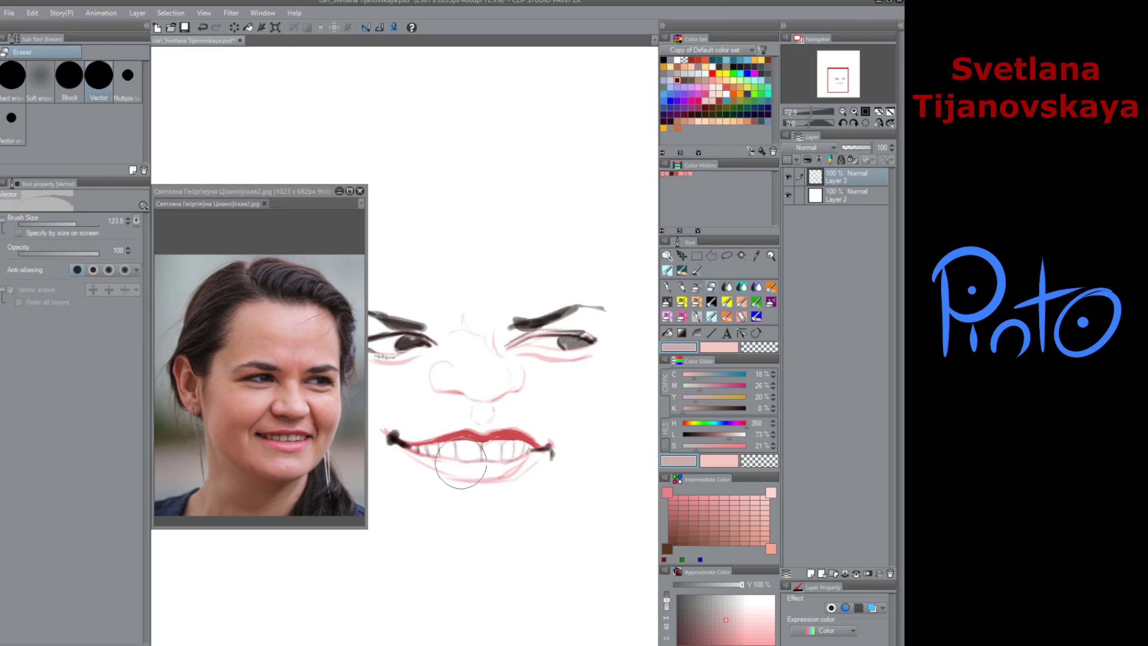
mouse_move(460, 465)
left_mouse_down()
mouse_move(521, 460)
mouse_move(484, 478)
mouse_move(448, 476)
left_mouse_up()
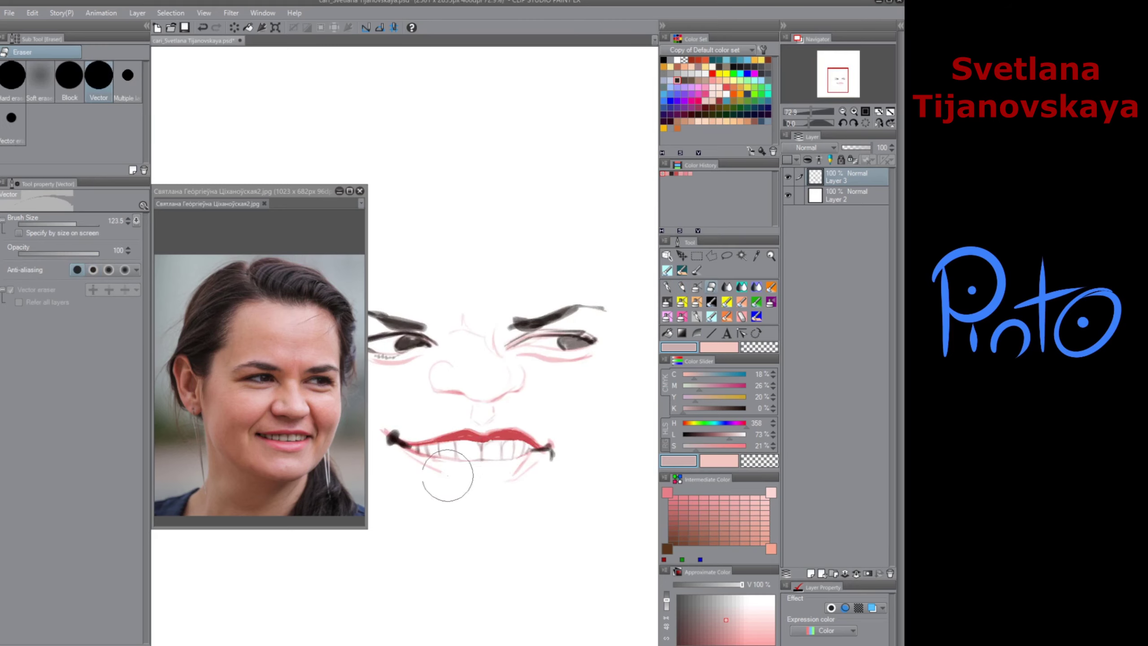
Step: Smudge the right side of the nose and the upper lip with the Finger tip blender, reducing its brush size to 40
key("j")
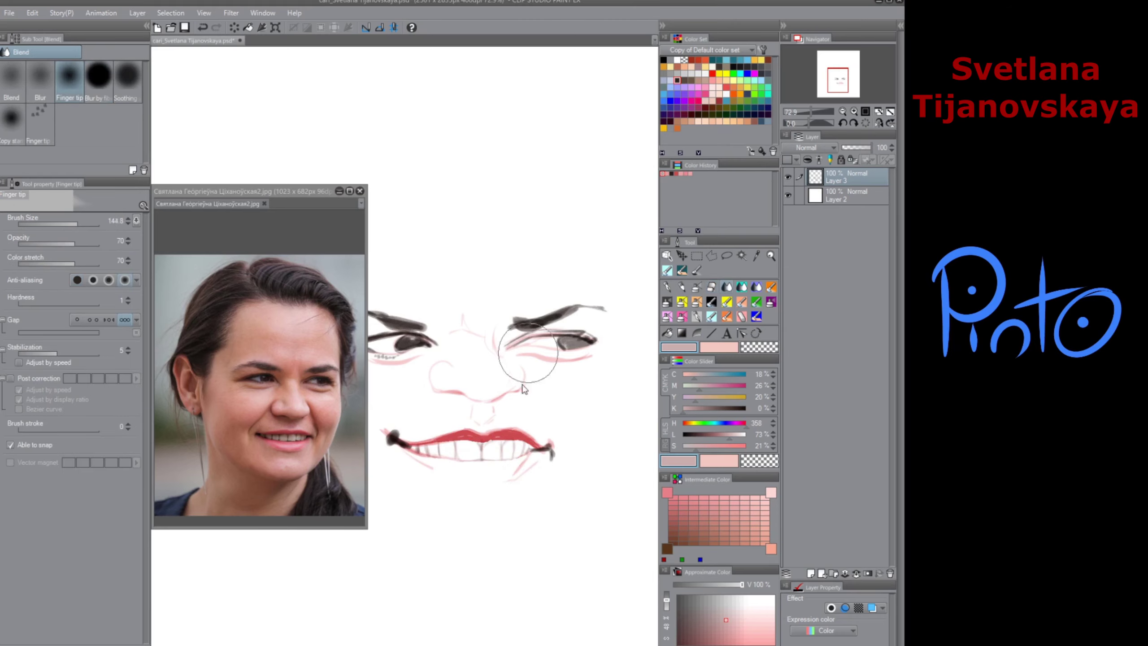
left_click_drag(522, 385, 526, 362)
mouse_move(493, 435)
left_mouse_down()
mouse_move(532, 439)
mouse_move(494, 425)
mouse_move(477, 438)
mouse_move(472, 419)
mouse_move(411, 439)
left_mouse_up()
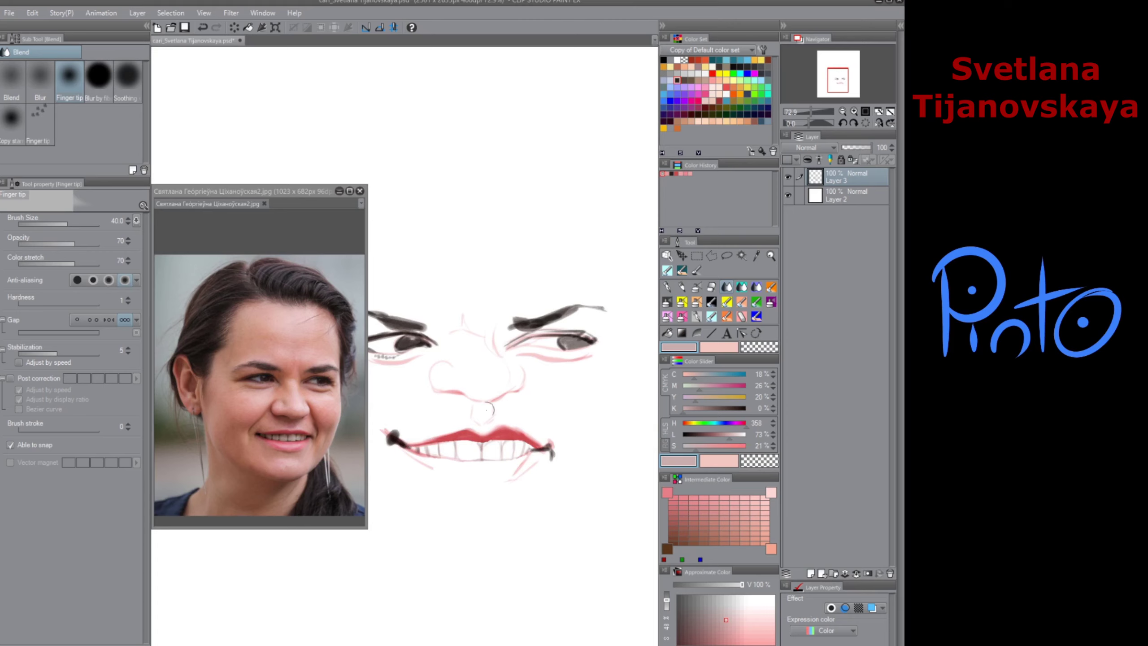
Step: Outline the lower lip in pink with the Colored pencil, then fill it with a lighter pink at lightness 81
key("p")
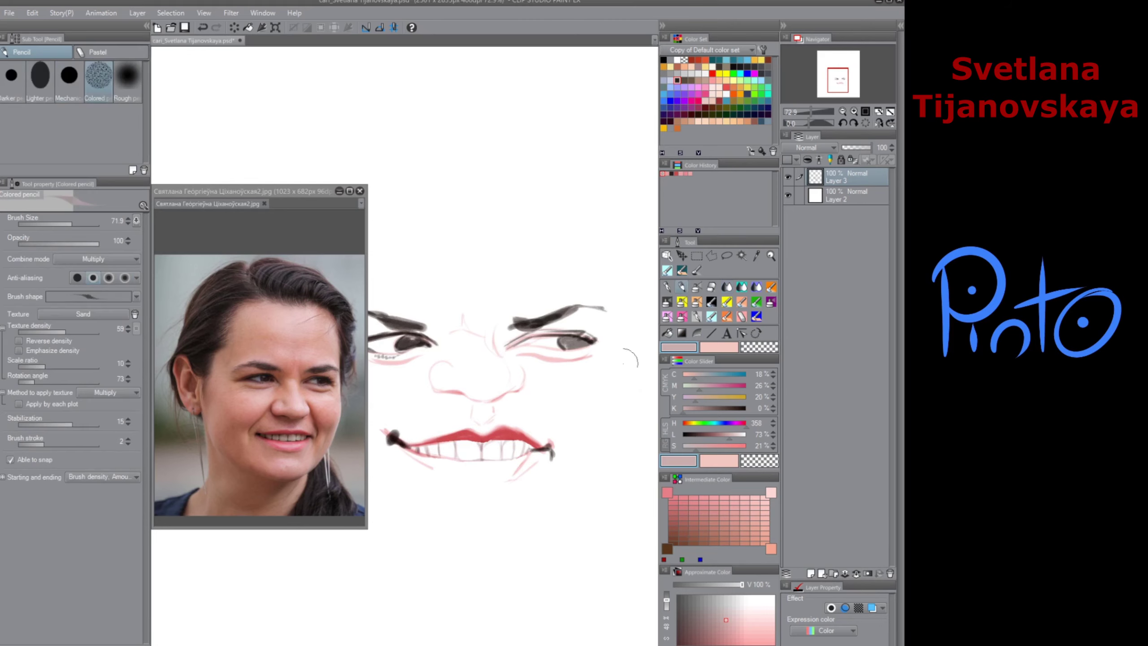
left_click(715, 502)
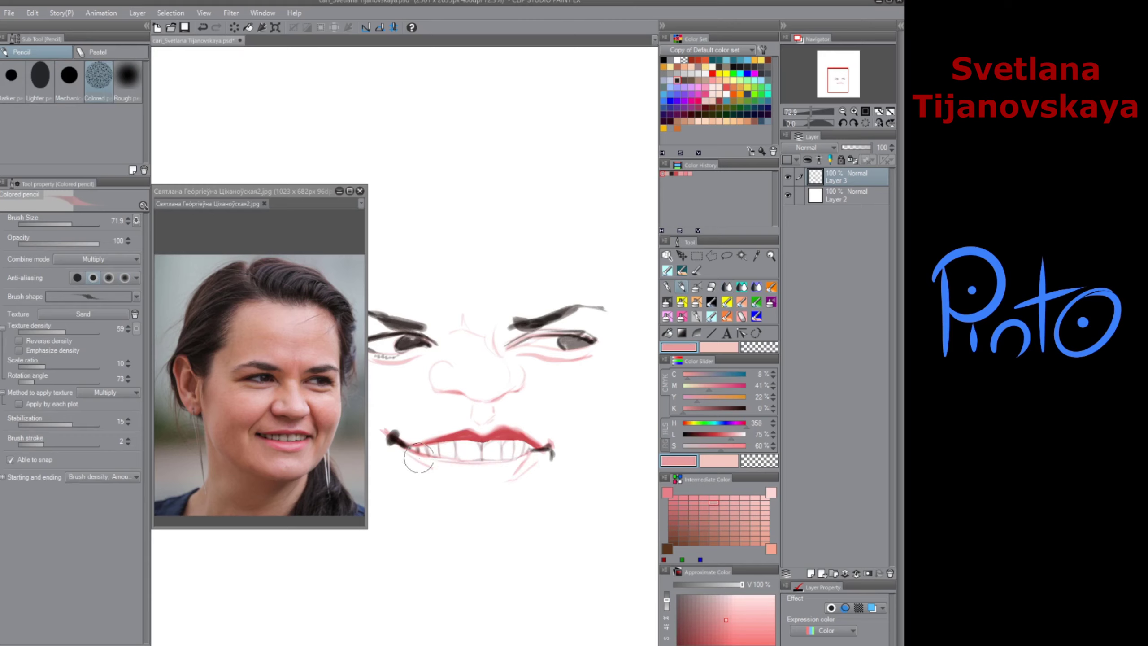
mouse_move(423, 466)
left_mouse_down()
mouse_move(456, 486)
mouse_move(516, 483)
mouse_move(461, 492)
left_mouse_up()
mouse_move(536, 462)
left_mouse_down()
mouse_move(502, 491)
mouse_move(465, 495)
mouse_move(418, 466)
left_mouse_up()
left_click(735, 435)
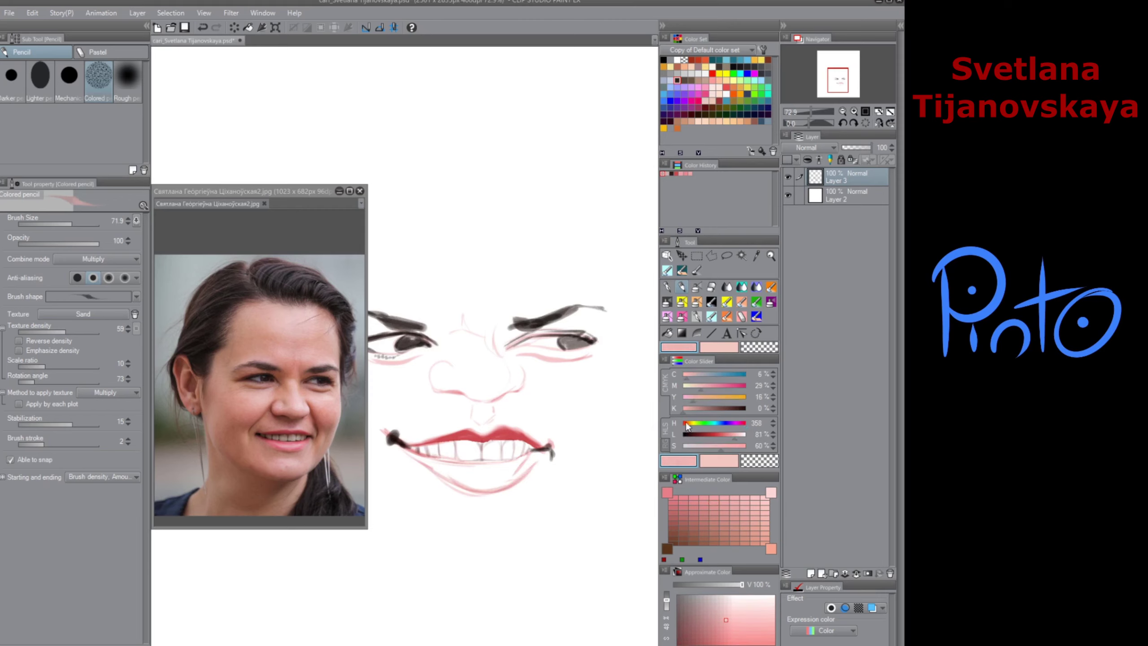
mouse_move(483, 487)
left_mouse_down()
mouse_move(433, 465)
mouse_move(484, 468)
mouse_move(413, 455)
mouse_move(484, 478)
mouse_move(482, 465)
mouse_move(522, 457)
mouse_move(492, 483)
mouse_move(501, 481)
mouse_move(485, 468)
mouse_move(492, 483)
mouse_move(532, 454)
mouse_move(504, 484)
mouse_move(526, 462)
mouse_move(467, 467)
left_mouse_up()
Step: Define the lower edge of the teeth in a muted red-brown with lightness 43 and saturation 21
left_click(695, 446)
left_click_drag(698, 434, 710, 435)
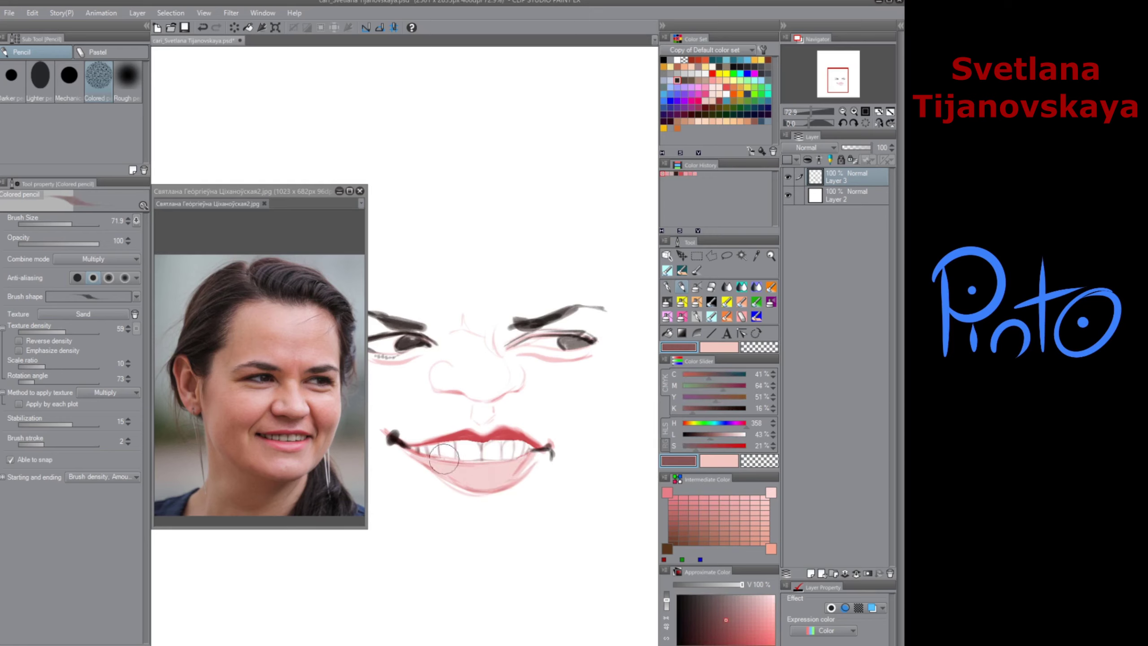
mouse_move(444, 463)
left_mouse_down()
mouse_move(500, 452)
mouse_move(509, 376)
left_mouse_up()
Step: Sketch the head outline in pink: the top of the forehead, its right side, the right cheek and the jaw
scroll(425, 526, "down", 4)
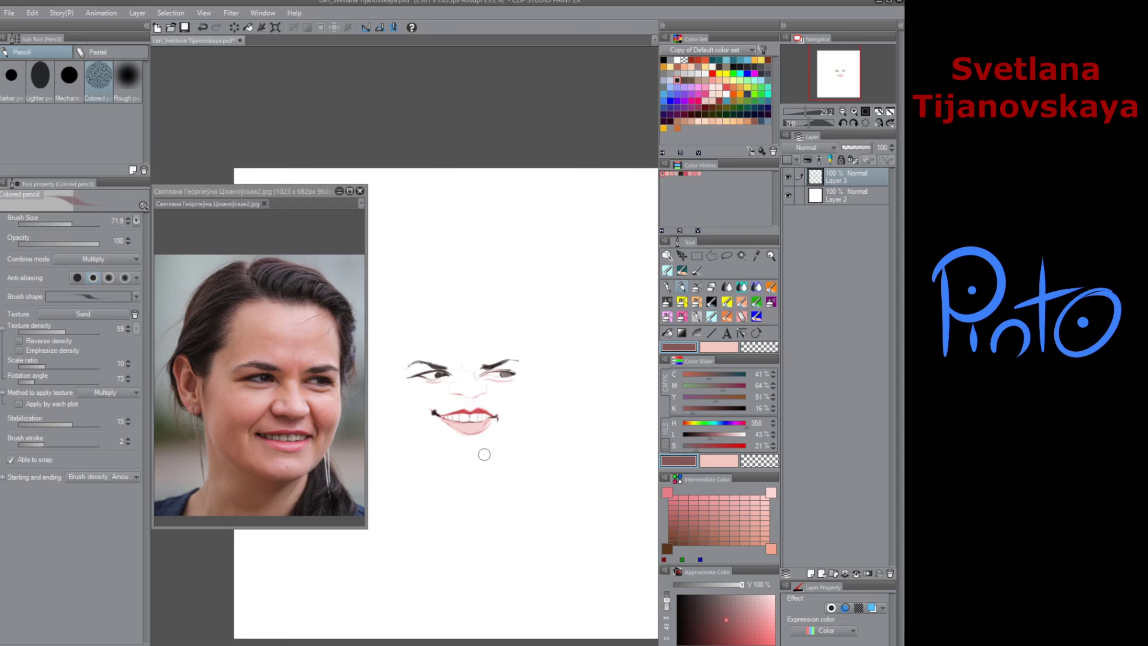
left_click(714, 507)
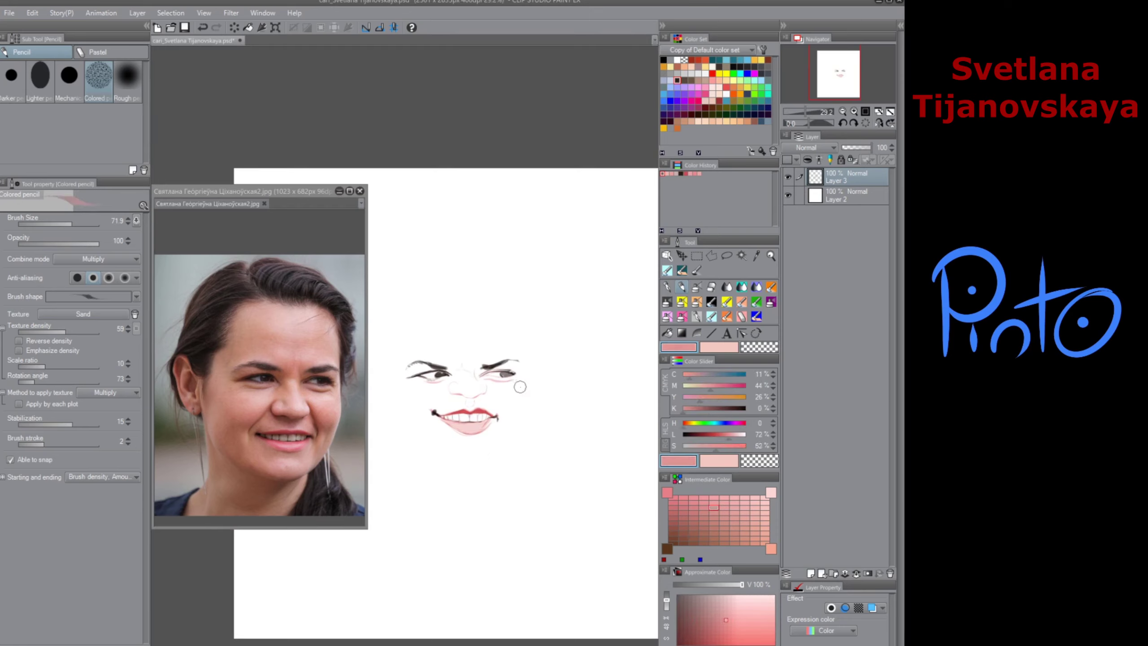
left_click_drag(521, 381, 520, 365)
left_click_drag(522, 255, 424, 234)
left_click_drag(480, 452, 531, 441)
mouse_move(523, 383)
left_mouse_down()
mouse_move(537, 402)
mouse_move(528, 436)
left_mouse_up()
left_click_drag(441, 454, 501, 451)
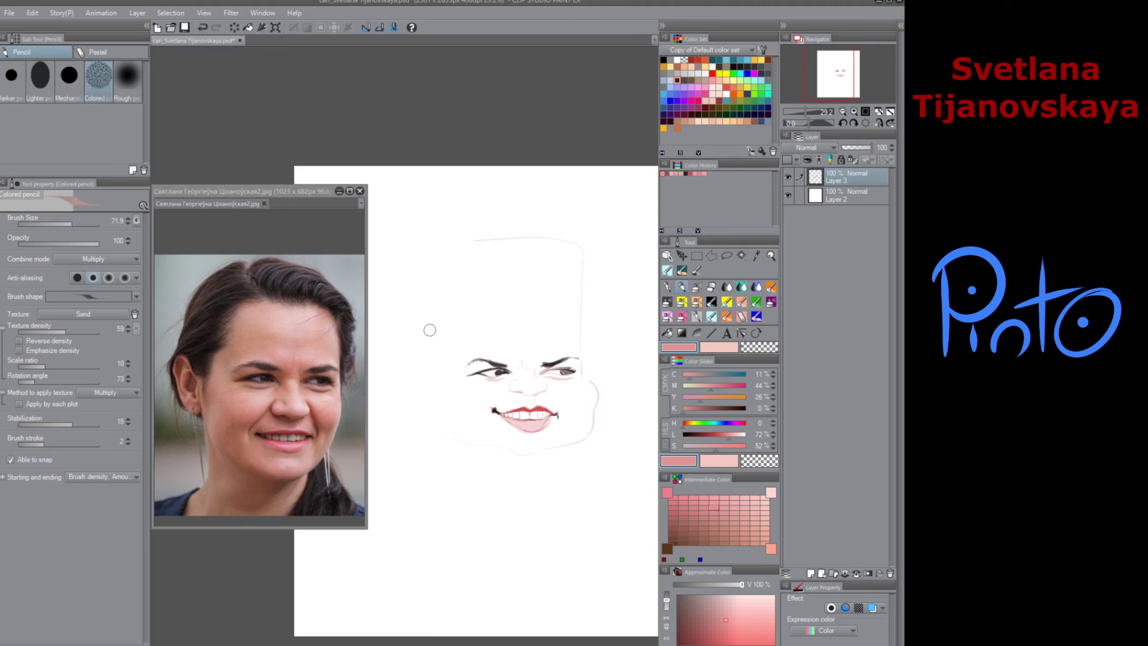
Step: Sketch the left cheek, the chin and both neck lines in the same pink
left_click_drag(459, 386, 472, 410)
left_click_drag(553, 450, 520, 457)
key("ctrl+z")
left_click_drag(529, 433, 527, 442)
left_click_drag(535, 483, 473, 550)
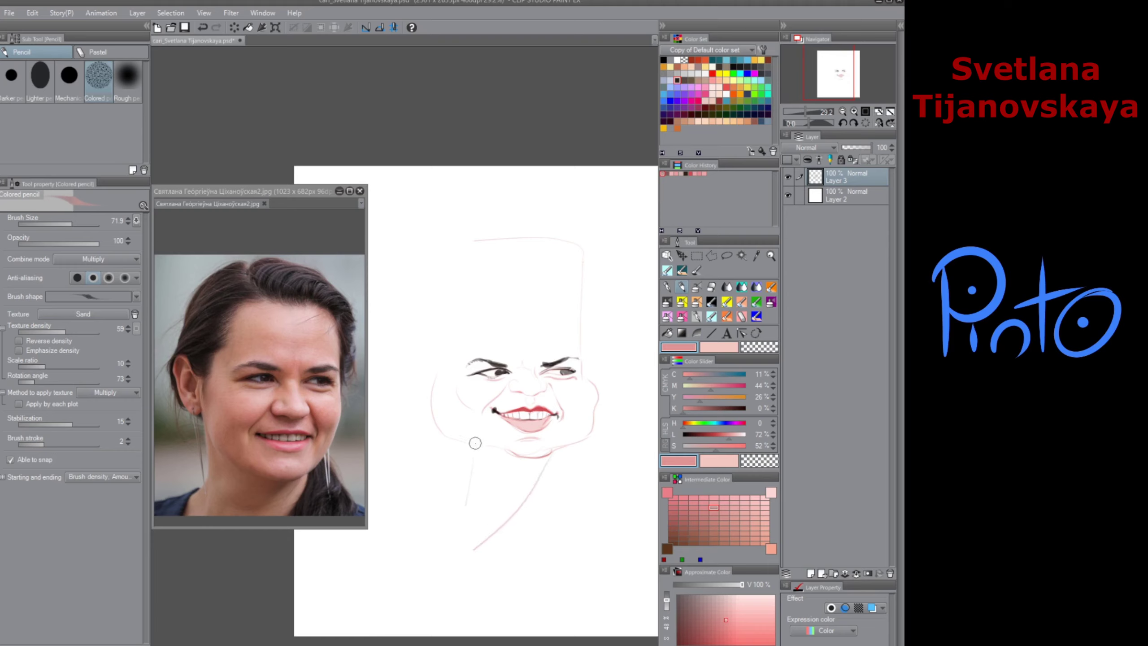
left_click_drag(473, 445, 469, 501)
Step: Sketch the ear on the left of the head, then lasso it, shorten it from above and clear the selection
mouse_move(430, 369)
left_mouse_down()
mouse_move(429, 394)
mouse_move(406, 380)
mouse_move(429, 398)
mouse_move(414, 398)
mouse_move(391, 340)
mouse_move(410, 322)
mouse_move(426, 362)
mouse_move(421, 388)
mouse_move(405, 372)
mouse_move(413, 335)
mouse_move(400, 329)
mouse_move(403, 368)
left_mouse_up()
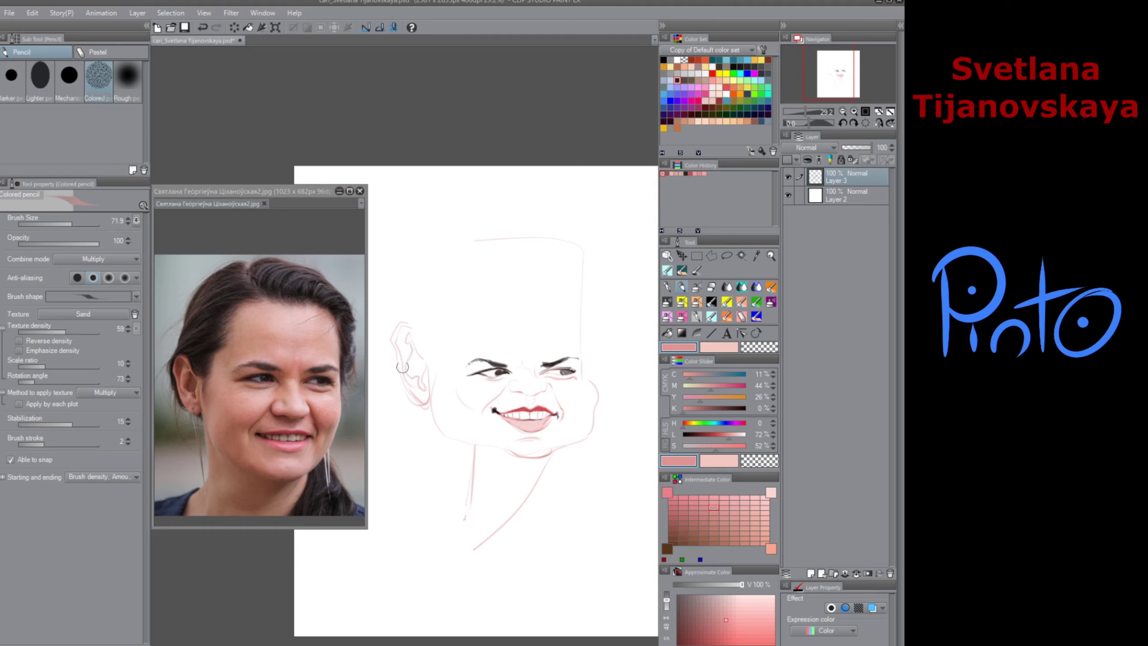
key("ctrl+z")
left_click(727, 255)
mouse_move(394, 317)
left_mouse_down()
mouse_move(395, 387)
mouse_move(429, 410)
mouse_move(398, 317)
mouse_move(393, 332)
left_mouse_up()
key("ctrl+t")
key("Return")
key("ctrl+d")
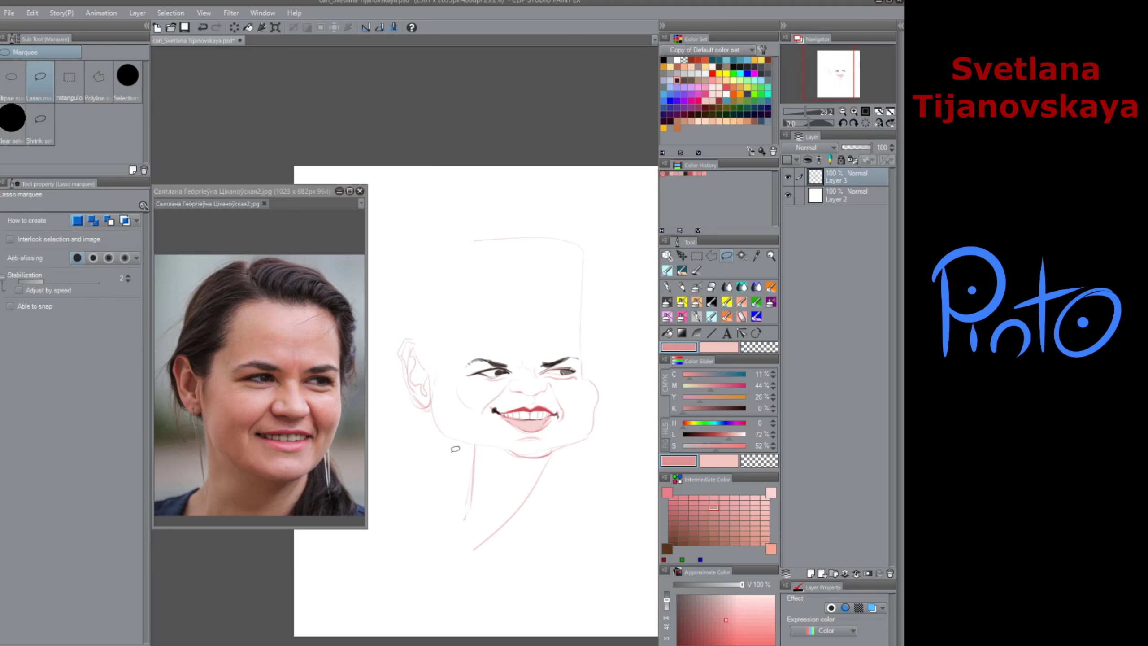
Step: Redraw the left neck line farther out with the Colored pencil and erase the previous neck strokes
left_click(683, 286)
left_click_drag(463, 442, 451, 512)
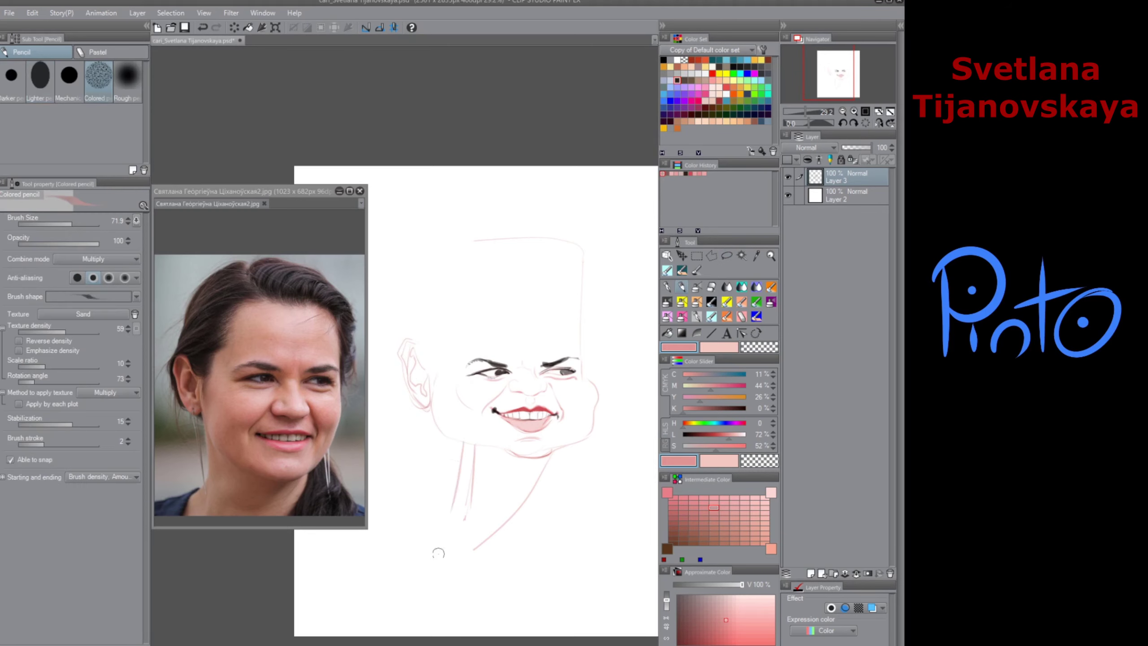
left_click(711, 287)
left_click_drag(476, 446, 463, 520)
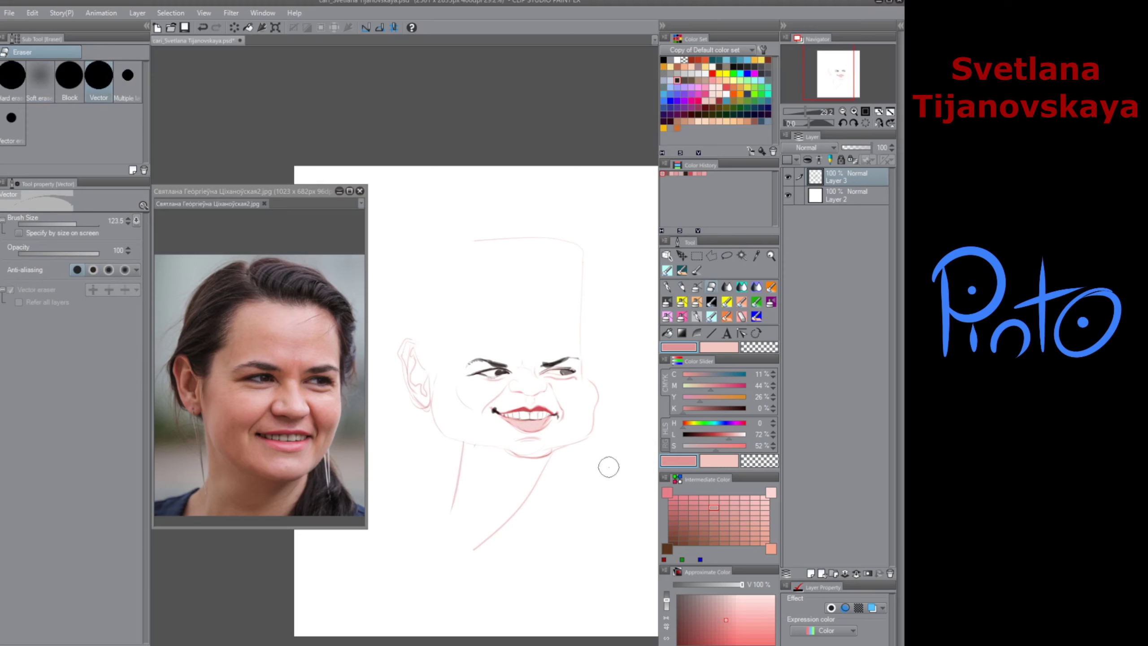
Step: Sketch the swept-back tuft at the front of the hair in dark brown with lightness 23
left_click(684, 286)
left_click(699, 435)
left_click_drag(698, 434, 695, 435)
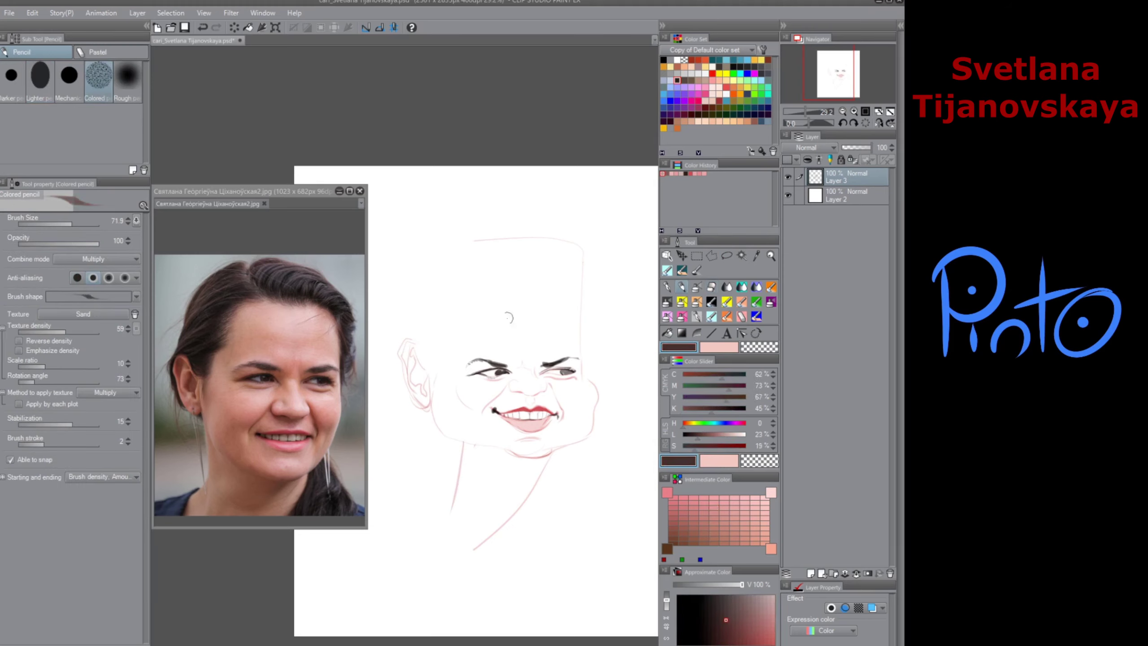
left_click_drag(530, 414, 519, 455)
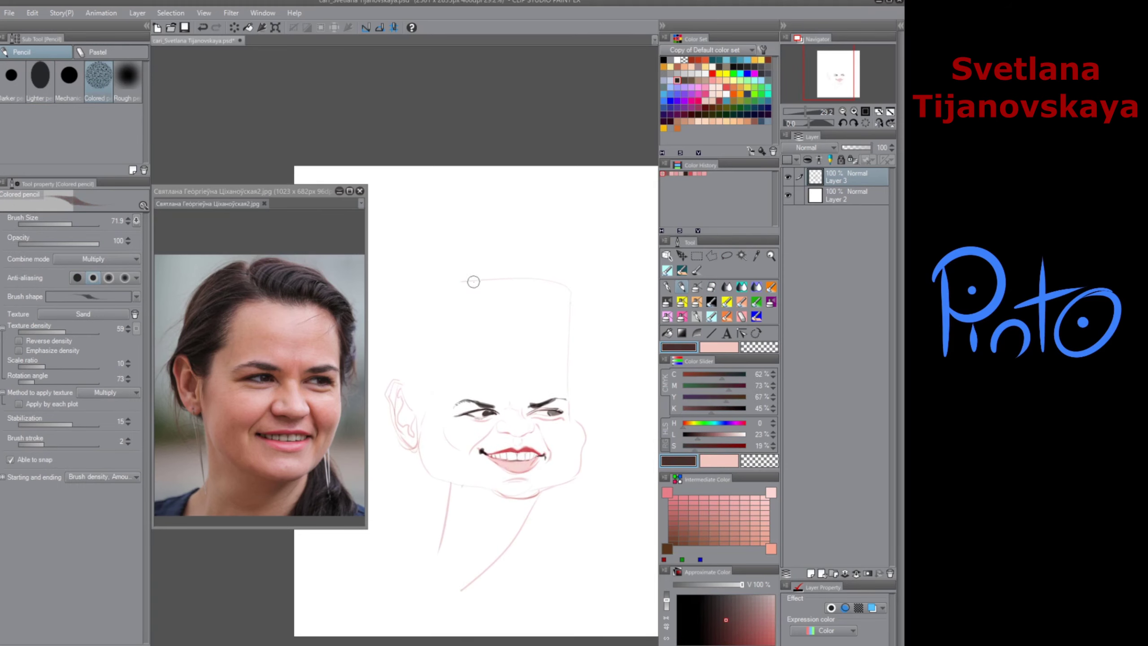
mouse_move(441, 252)
left_mouse_down()
mouse_move(465, 281)
mouse_move(480, 255)
mouse_move(468, 244)
left_mouse_up()
mouse_move(448, 260)
left_mouse_down()
mouse_move(465, 227)
mouse_move(518, 238)
left_mouse_up()
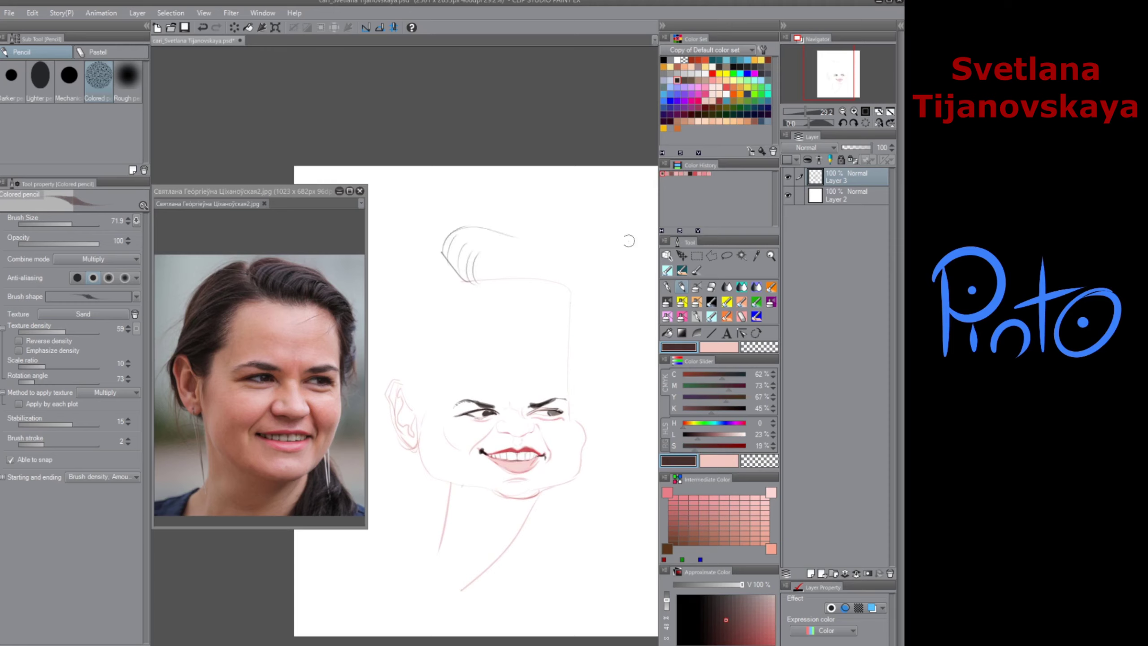
Step: Draw hair strands across the top of the forehead and continue the hair down the right side of the face
left_click_drag(482, 284, 500, 260)
mouse_move(502, 281)
left_mouse_down()
mouse_move(511, 261)
mouse_move(528, 259)
left_mouse_up()
mouse_move(508, 284)
left_mouse_down()
mouse_move(540, 279)
mouse_move(543, 259)
mouse_move(526, 281)
mouse_move(560, 264)
left_mouse_up()
mouse_move(538, 284)
left_mouse_down()
mouse_move(573, 272)
mouse_move(585, 306)
left_mouse_up()
mouse_move(542, 257)
left_mouse_down()
mouse_move(569, 264)
mouse_move(587, 308)
left_mouse_up()
mouse_move(497, 265)
left_mouse_down()
mouse_move(550, 253)
mouse_move(480, 265)
mouse_move(475, 254)
mouse_move(502, 236)
mouse_move(471, 248)
mouse_move(499, 234)
left_mouse_up()
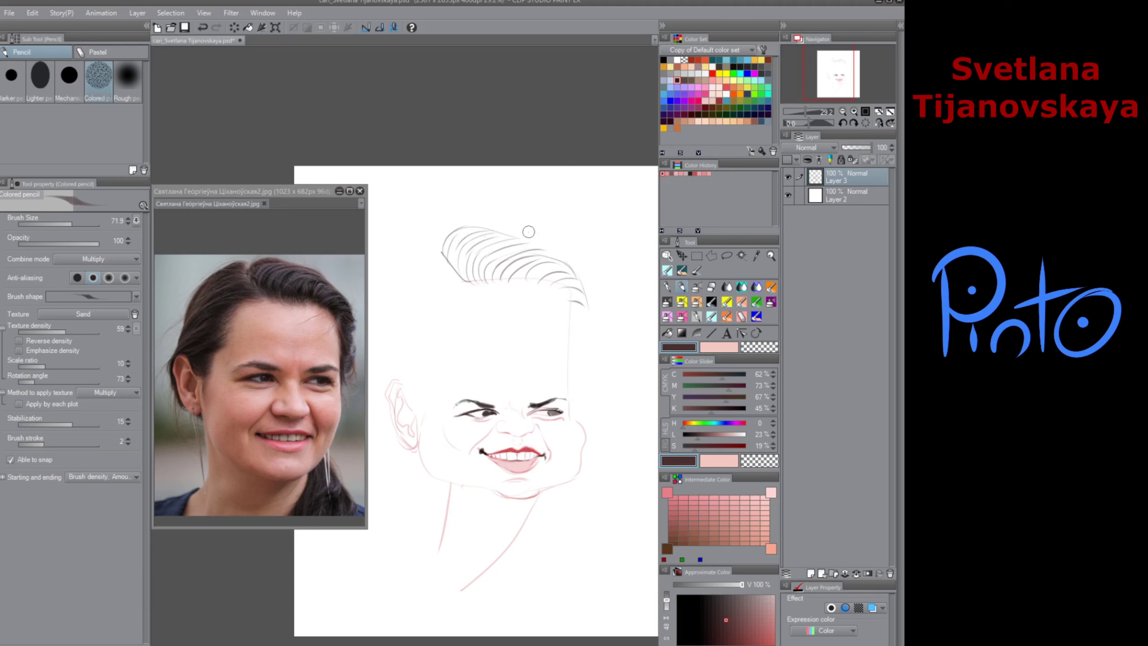
left_click_drag(583, 310, 570, 401)
left_click_drag(570, 295, 569, 412)
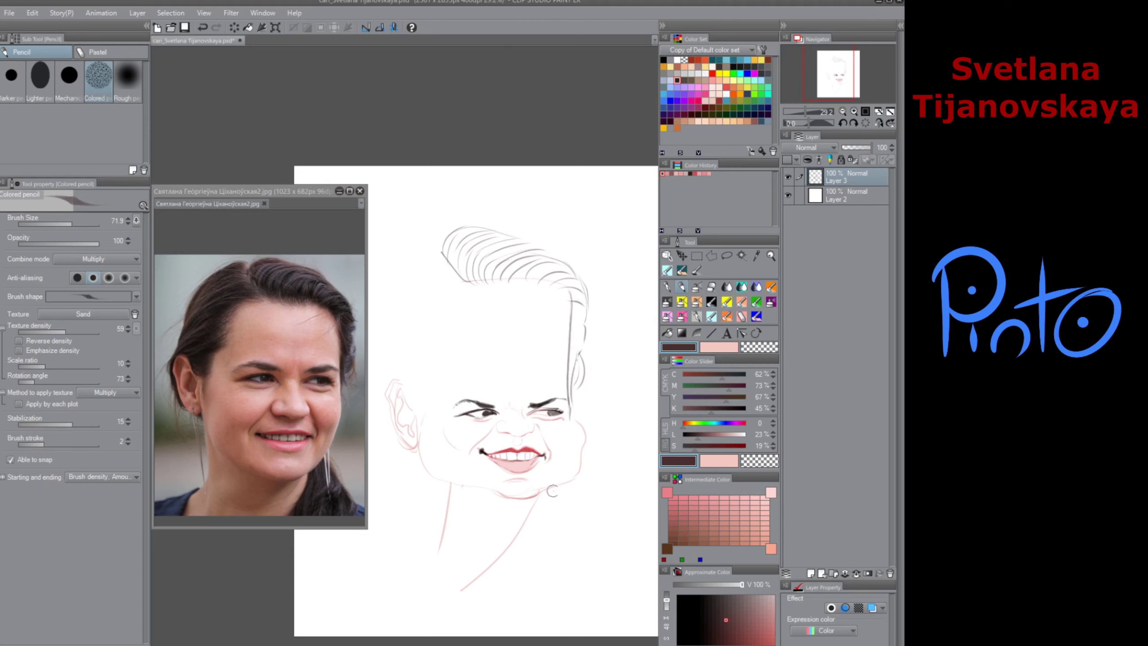
Step: Sketch the crown behind the front tuft, the left hairline and the short strands running down to the ear
mouse_move(435, 240)
left_mouse_down()
mouse_move(458, 282)
mouse_move(430, 288)
mouse_move(457, 279)
left_mouse_up()
left_click_drag(474, 338, 530, 339)
mouse_move(495, 240)
left_mouse_down()
mouse_move(441, 286)
mouse_move(464, 322)
mouse_move(473, 389)
mouse_move(489, 356)
left_mouse_up()
key("ctrl+z")
left_click_drag(471, 366, 481, 345)
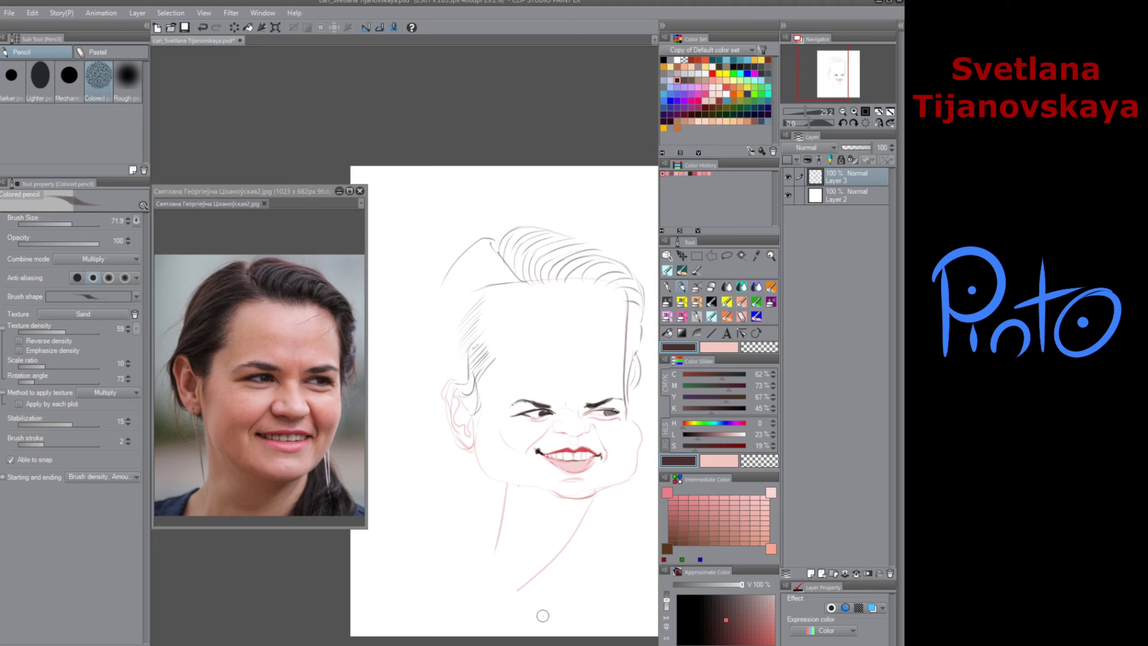
Step: Lasso the left eye and eyebrow, rotate them by about 4 degrees, adjust their position and clear the selection
left_click(727, 255)
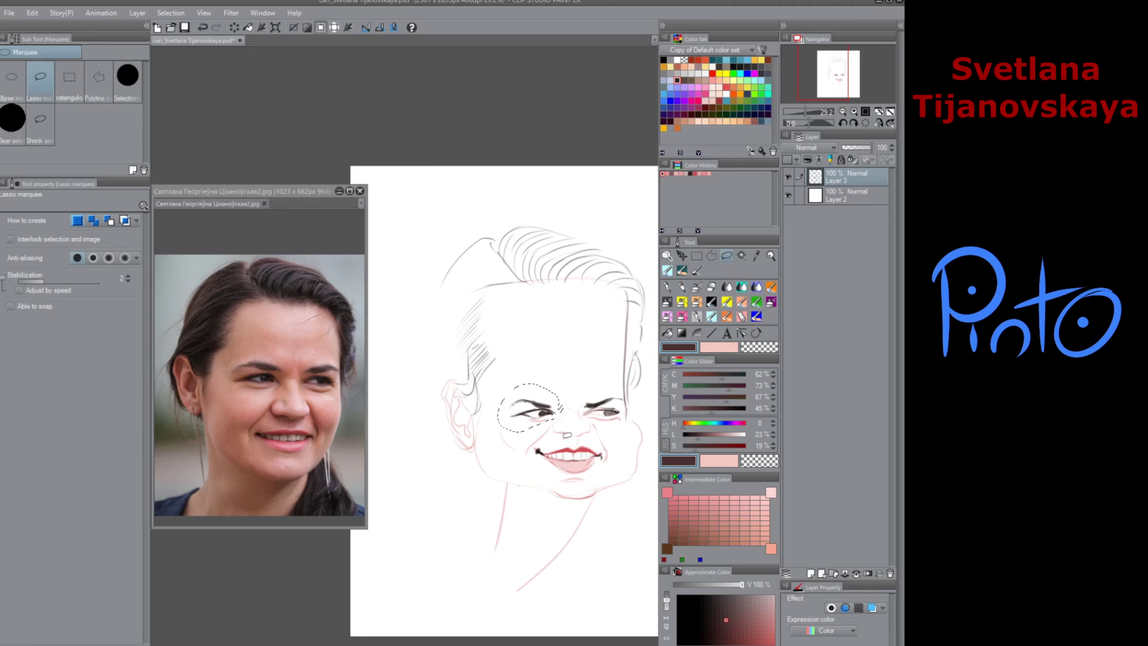
key("ctrl+t")
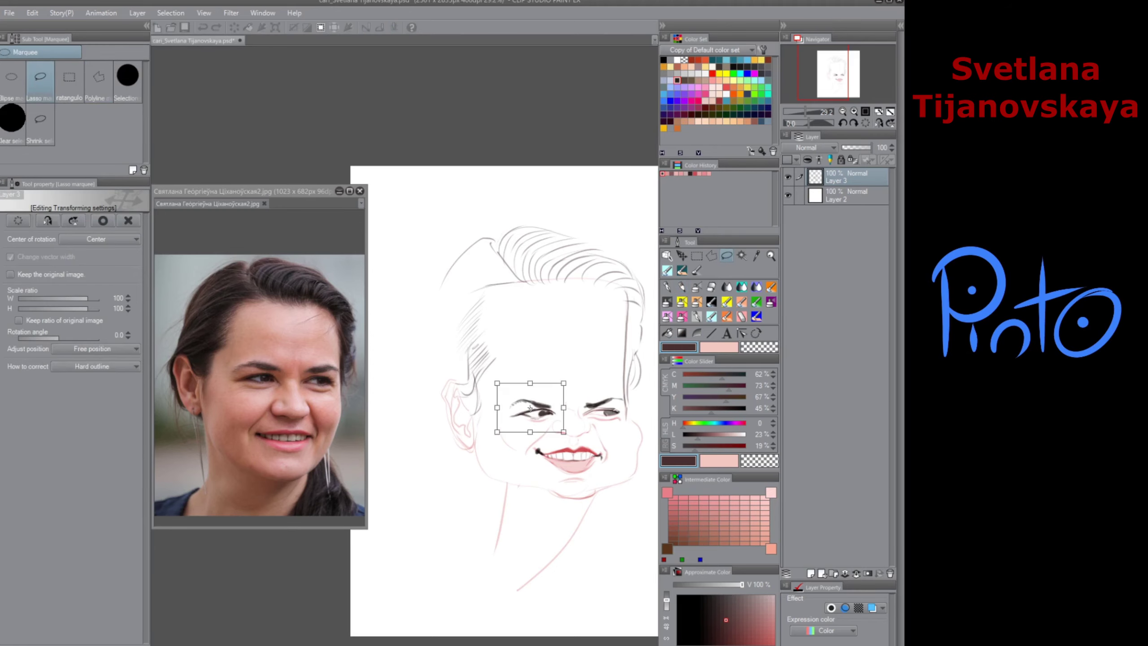
left_click_drag(483, 448, 481, 445)
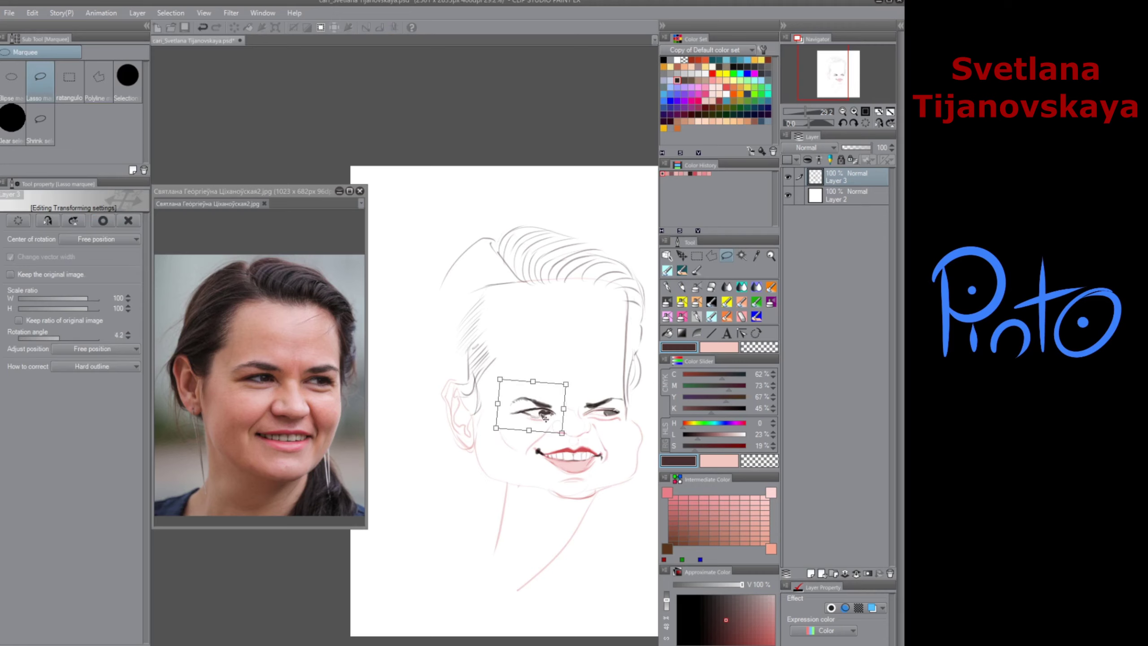
left_click_drag(546, 419, 544, 417)
key("Return")
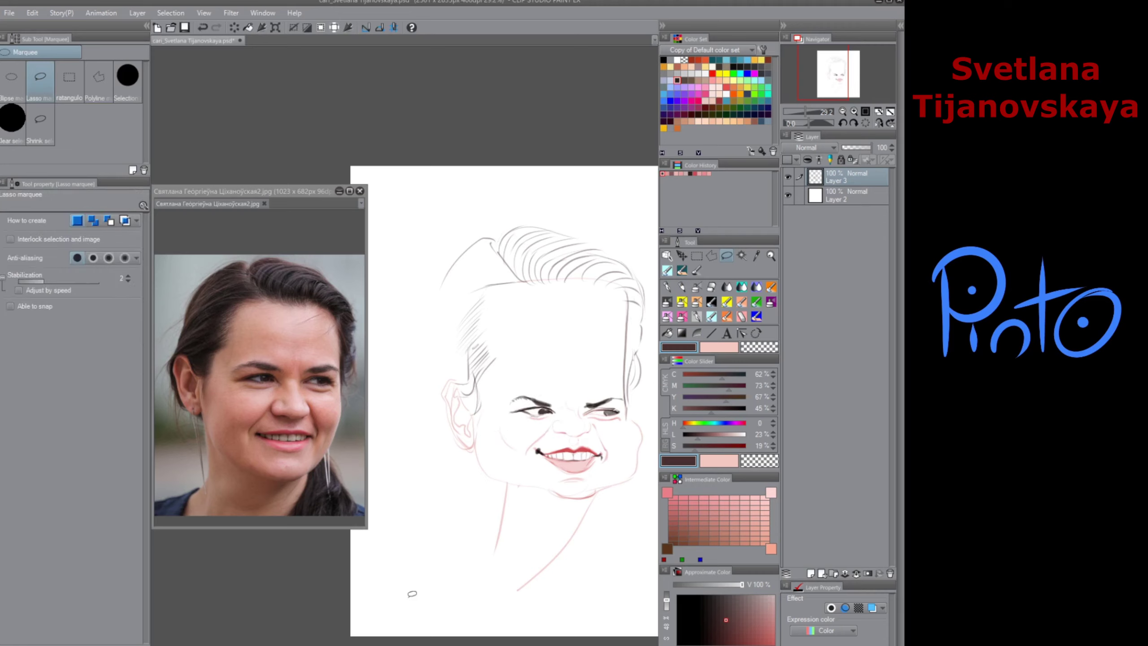
left_click(683, 286)
left_click(445, 427, "alt")
key("ctrl+d")
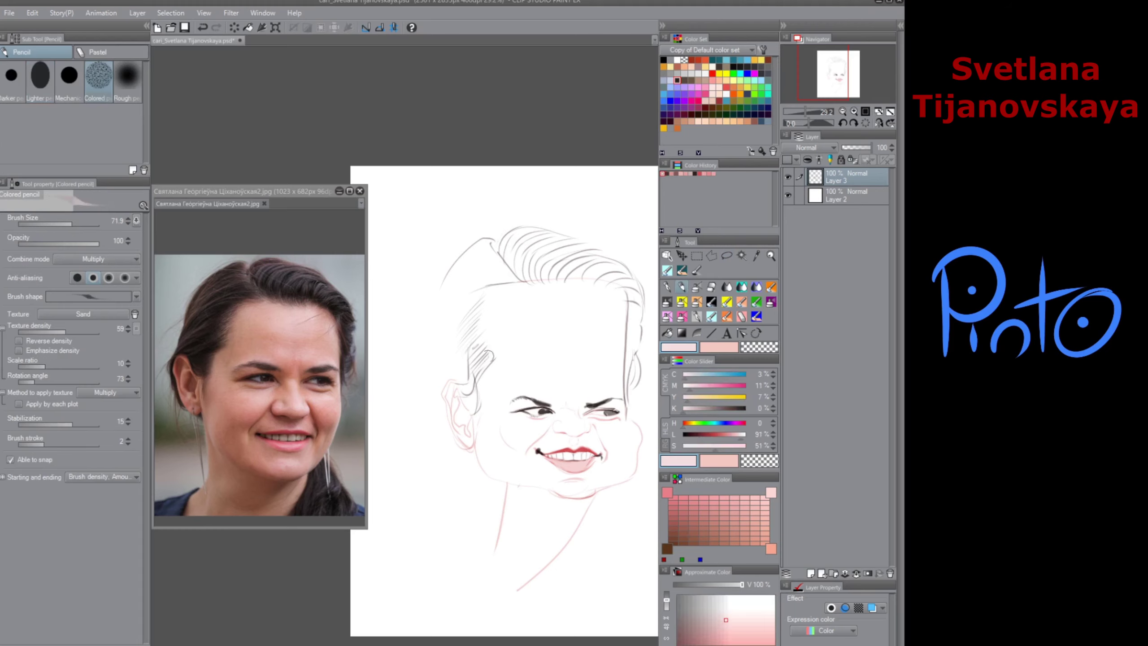
Step: Outline the back of the hair in very dark brown, from the crown around the ear and down behind the neck
left_click(677, 80)
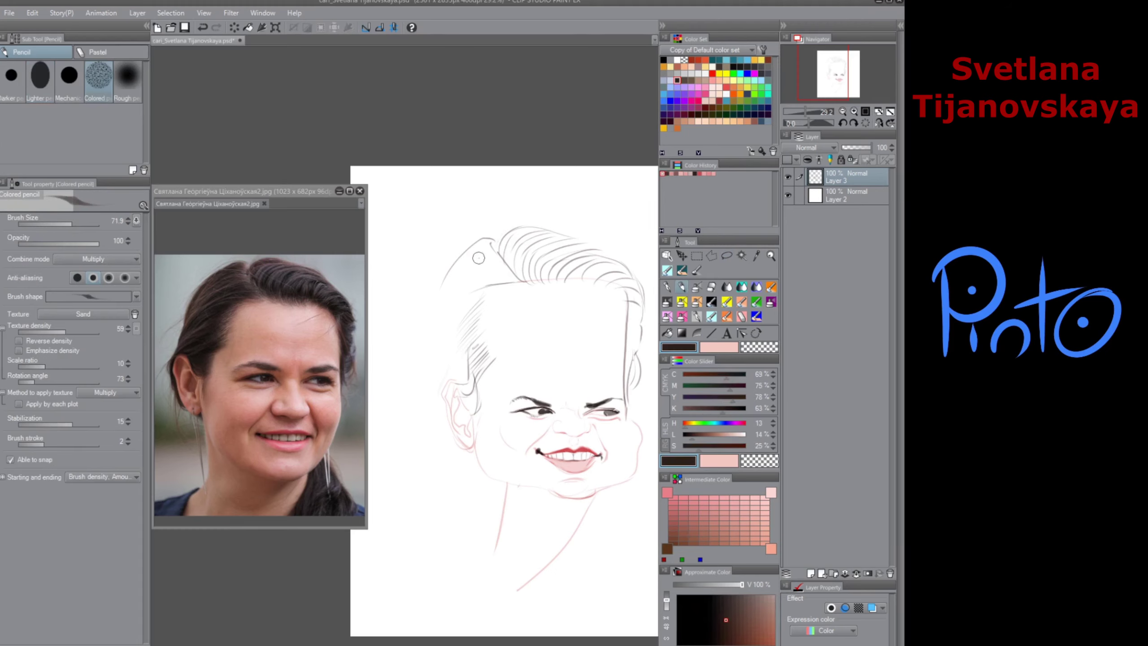
mouse_move(479, 249)
left_mouse_down()
mouse_move(441, 321)
mouse_move(449, 298)
mouse_move(441, 344)
left_mouse_up()
mouse_move(451, 359)
left_mouse_down()
mouse_move(433, 398)
mouse_move(466, 466)
mouse_move(473, 551)
left_mouse_up()
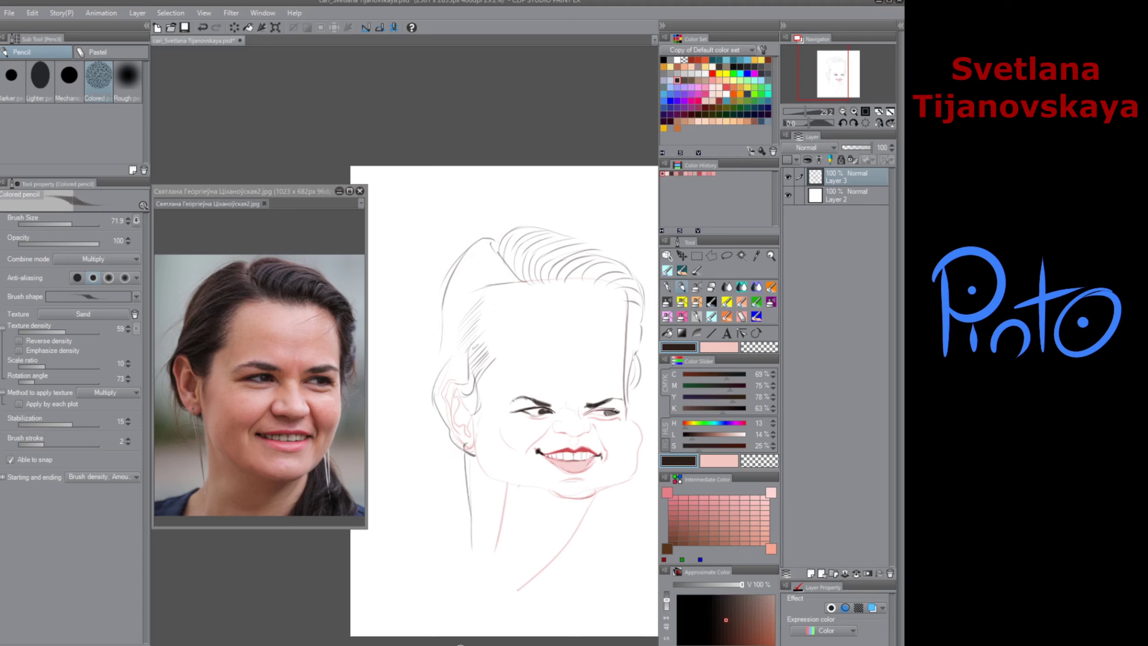
Step: Undo the dark stroke on the left neck line and redraw that line in pink with saturation 50
left_click_drag(507, 483, 495, 553)
key("ctrl+z")
left_click(703, 508)
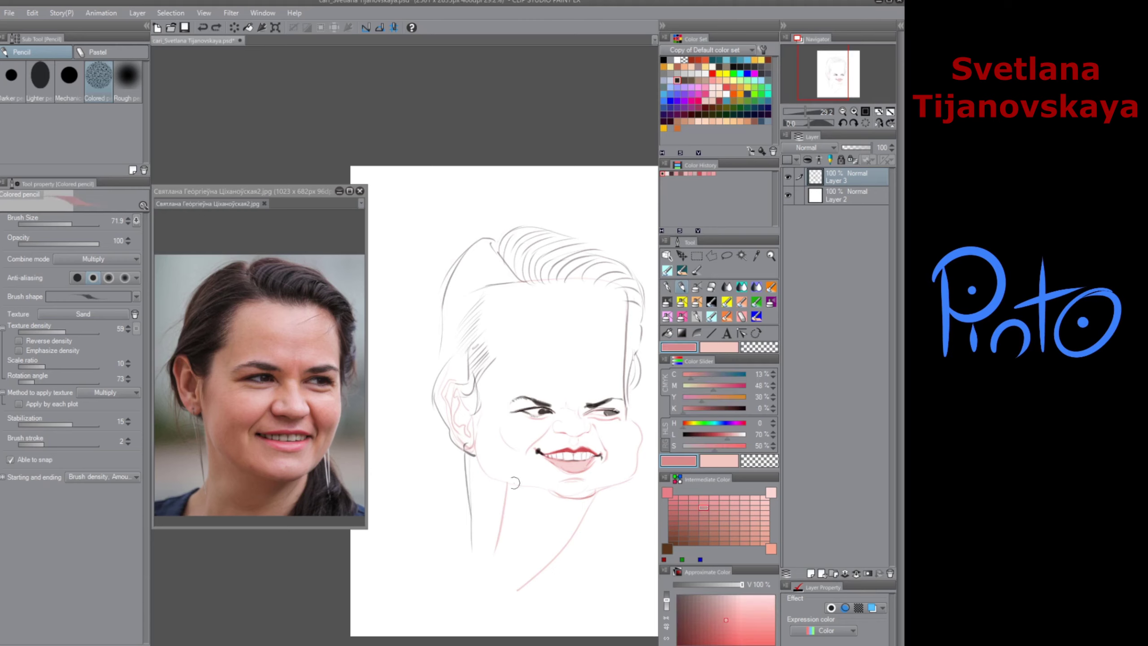
left_click_drag(507, 482, 495, 553)
left_click_drag(588, 353, 558, 288)
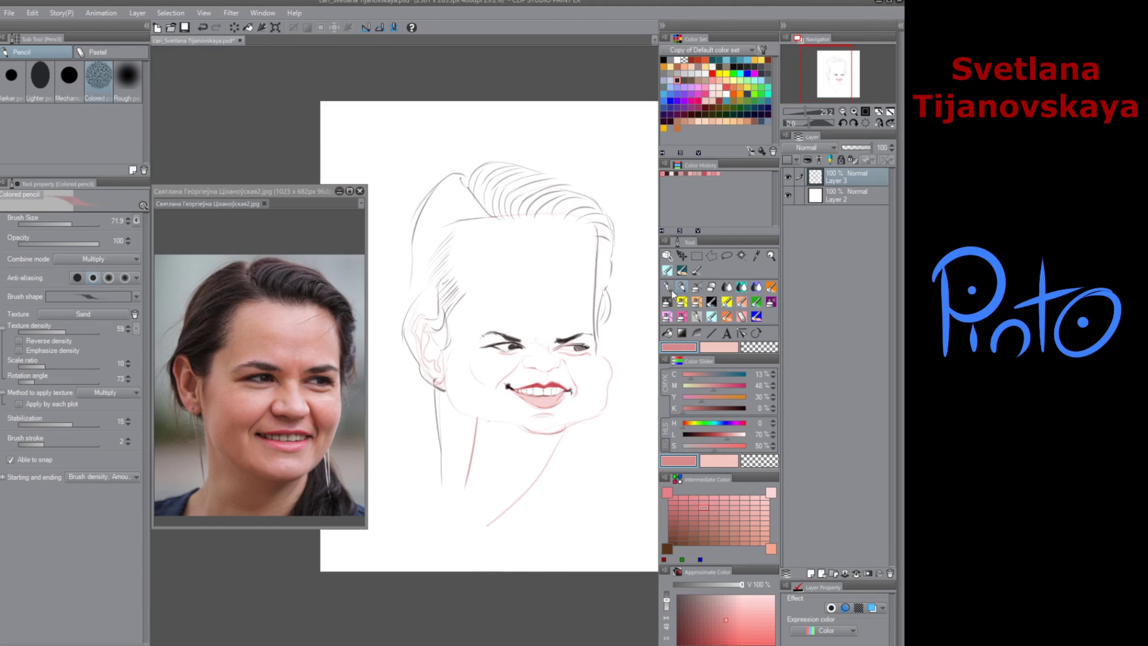
Step: Draw the ponytail in very dark brown, sweeping from below the right jaw down along the neck
left_click(677, 80)
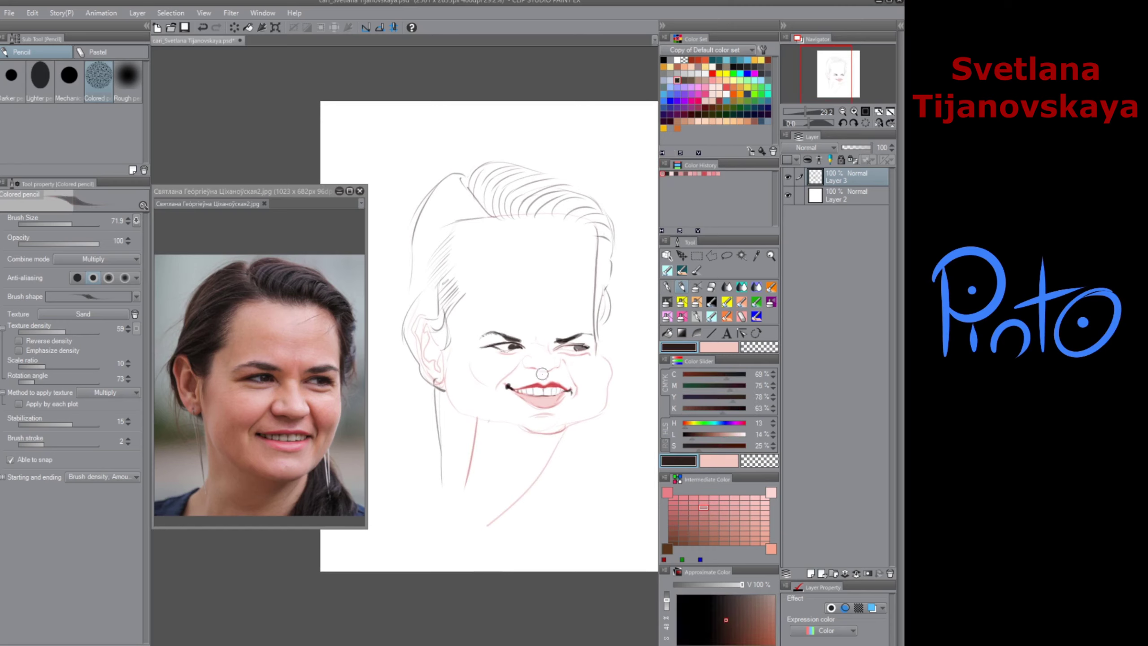
mouse_move(583, 425)
left_mouse_down()
mouse_move(577, 524)
mouse_move(509, 504)
mouse_move(474, 547)
left_mouse_up()
mouse_move(574, 442)
left_mouse_down()
mouse_move(531, 529)
mouse_move(491, 557)
left_mouse_up()
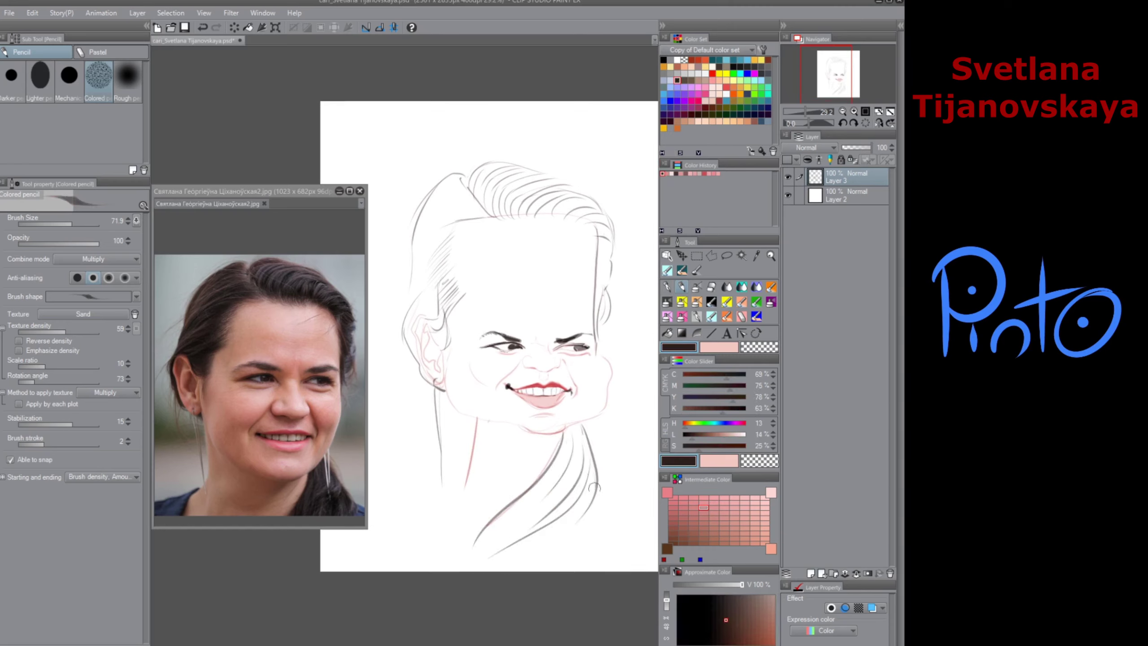
left_click_drag(595, 486, 479, 559)
Step: Draw the smile and cheek creases around the mouth in reddish brown and pink with the coloured pencil
left_click(703, 533)
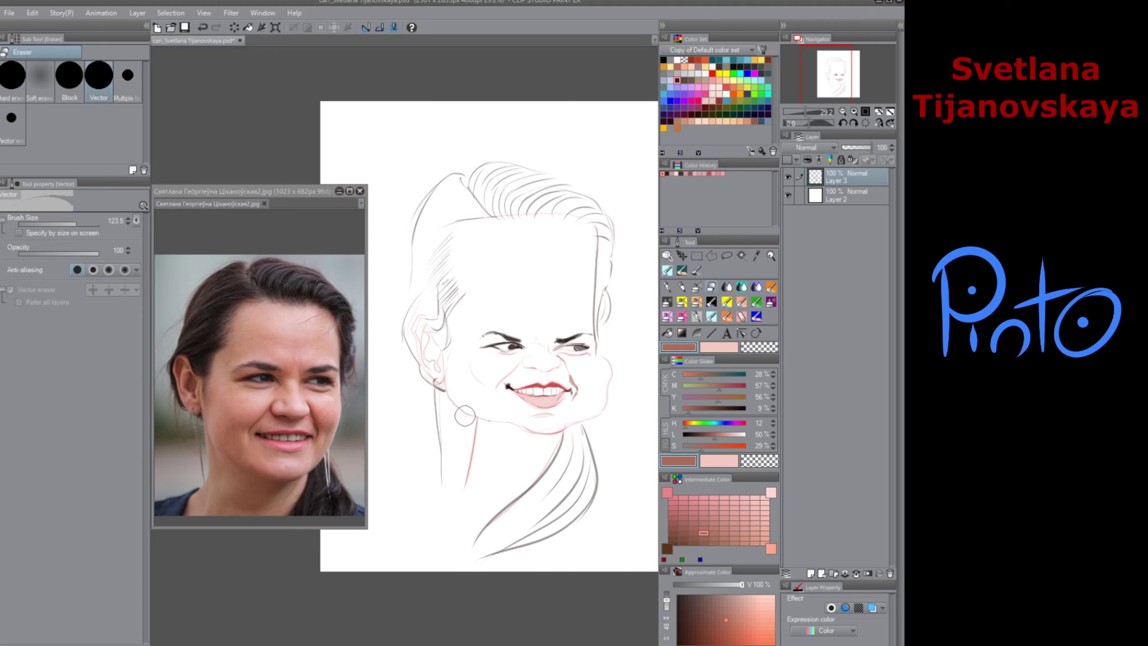
left_click(682, 287)
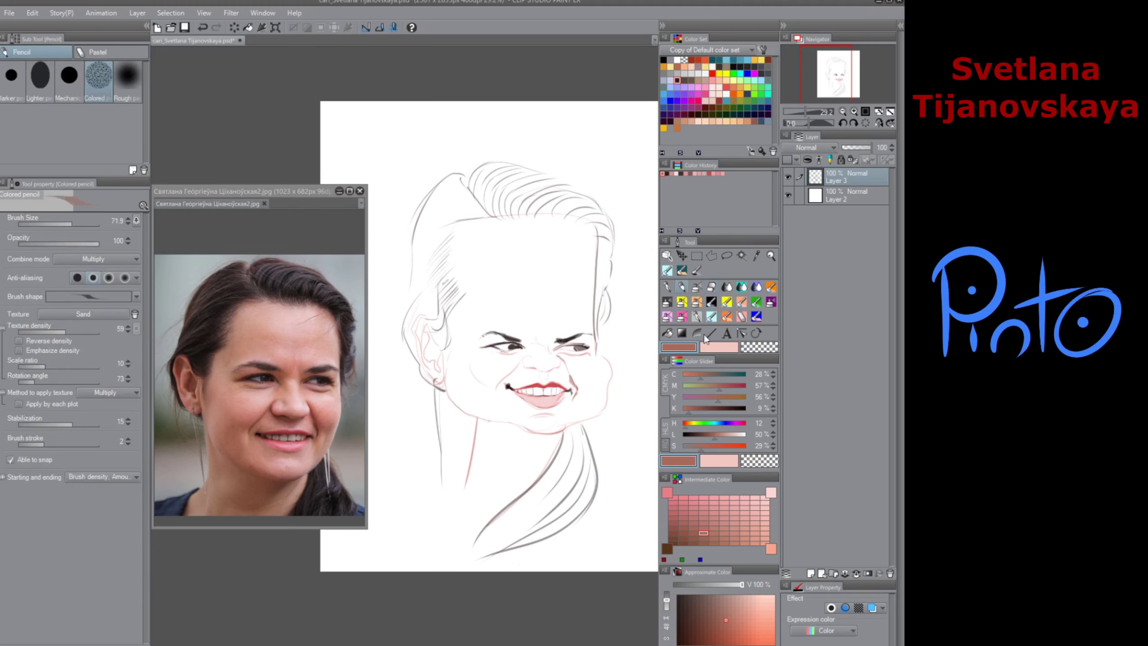
left_click(735, 507)
left_click_drag(581, 384, 604, 367)
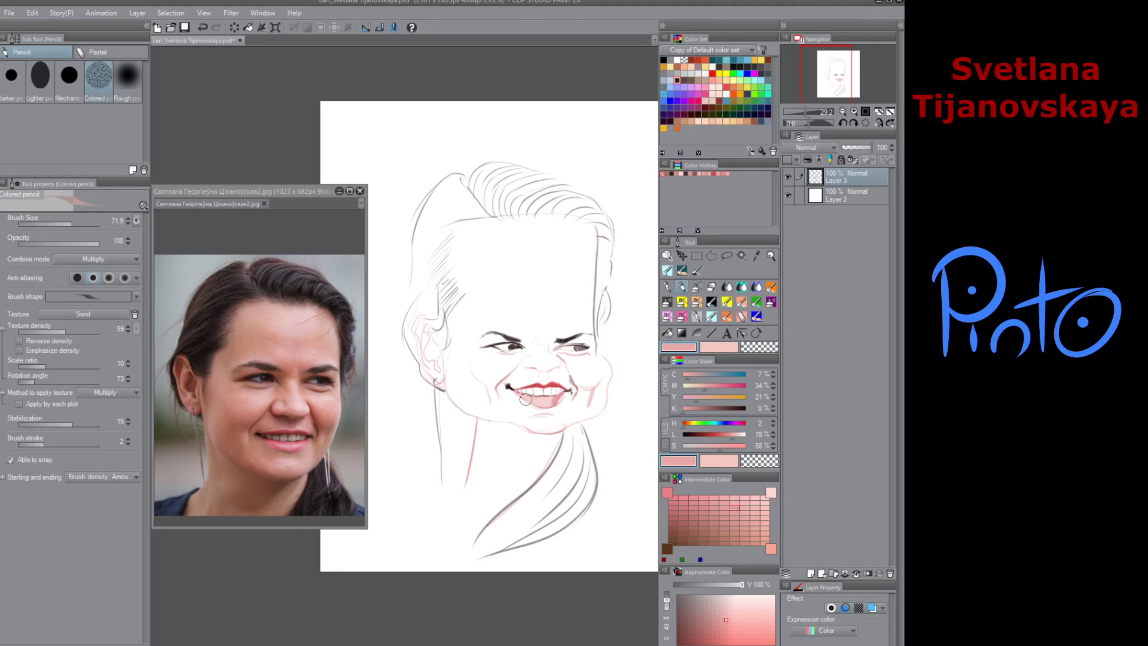
left_click(735, 434)
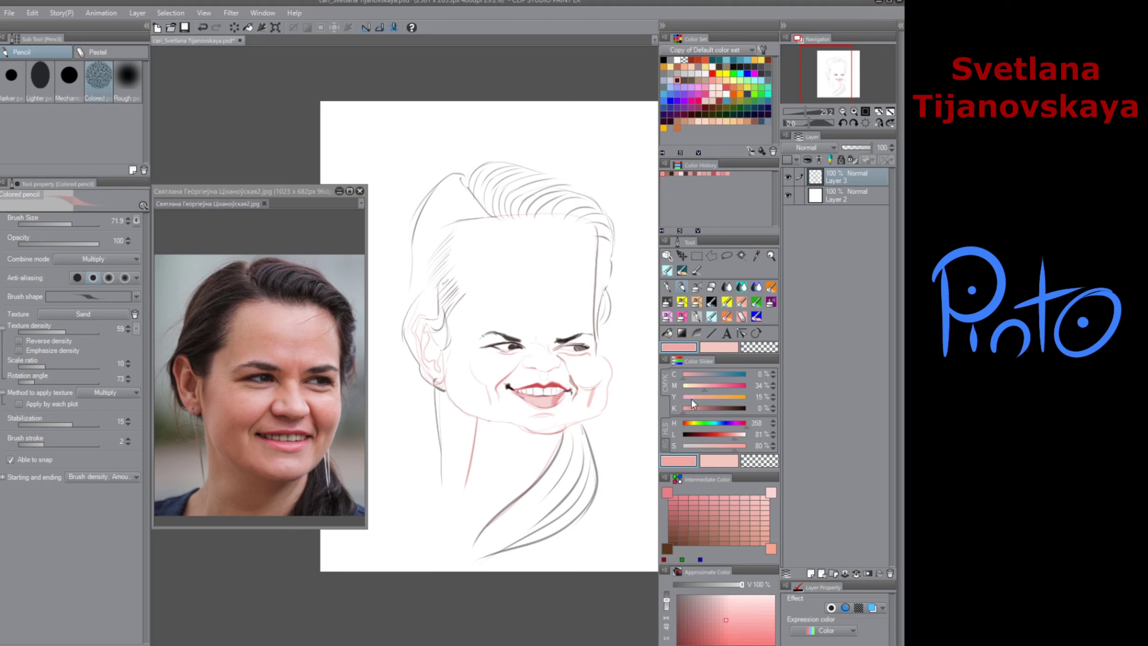
Step: Shade the lips and mouth area softly in pink with the Normal 2 brush at opacity 44
left_click(696, 302)
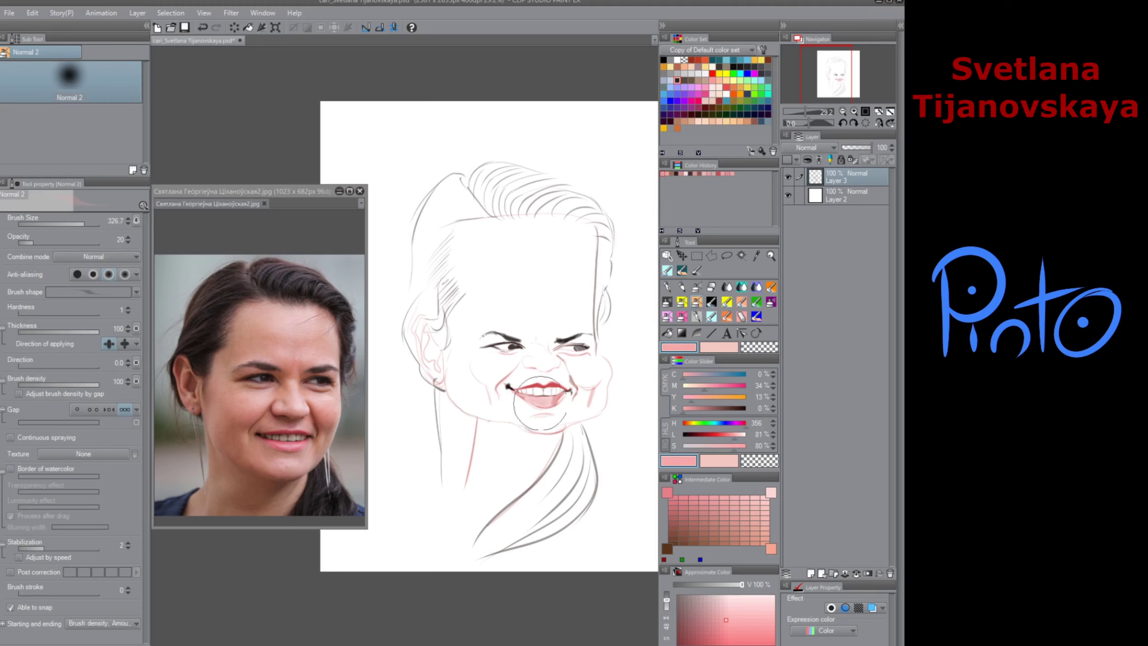
left_click(738, 435)
left_click(744, 446)
mouse_move(545, 396)
left_mouse_down()
mouse_move(533, 401)
mouse_move(558, 400)
left_mouse_up()
left_click(53, 243)
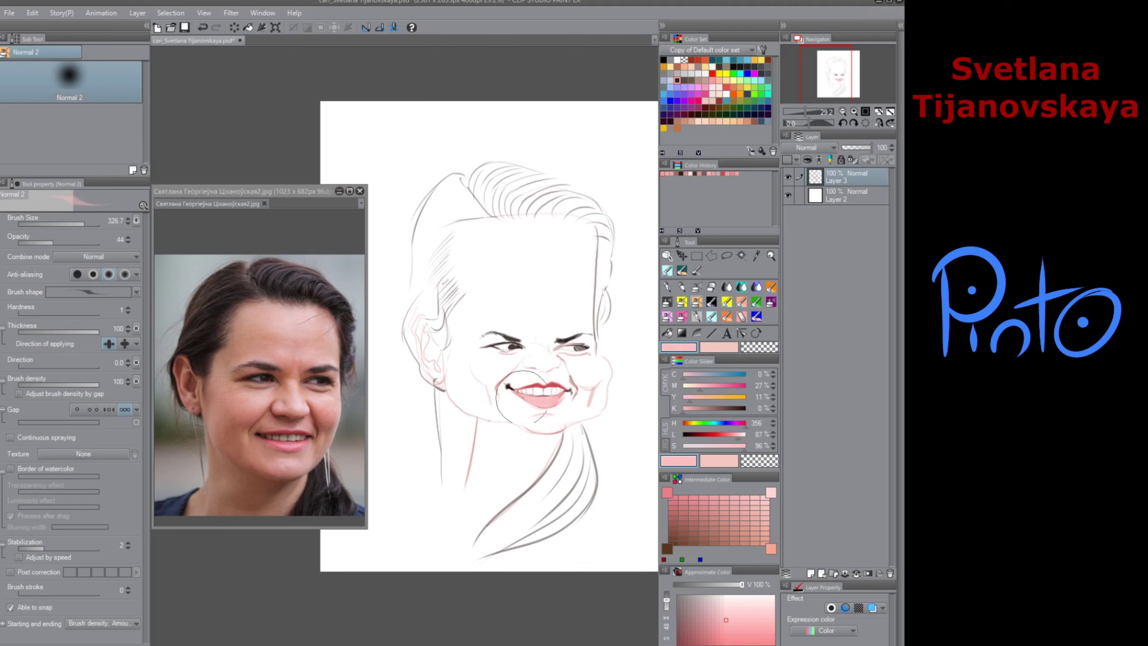
left_click_drag(700, 386, 712, 387)
left_click_drag(523, 406, 550, 400, "ctrl+alt")
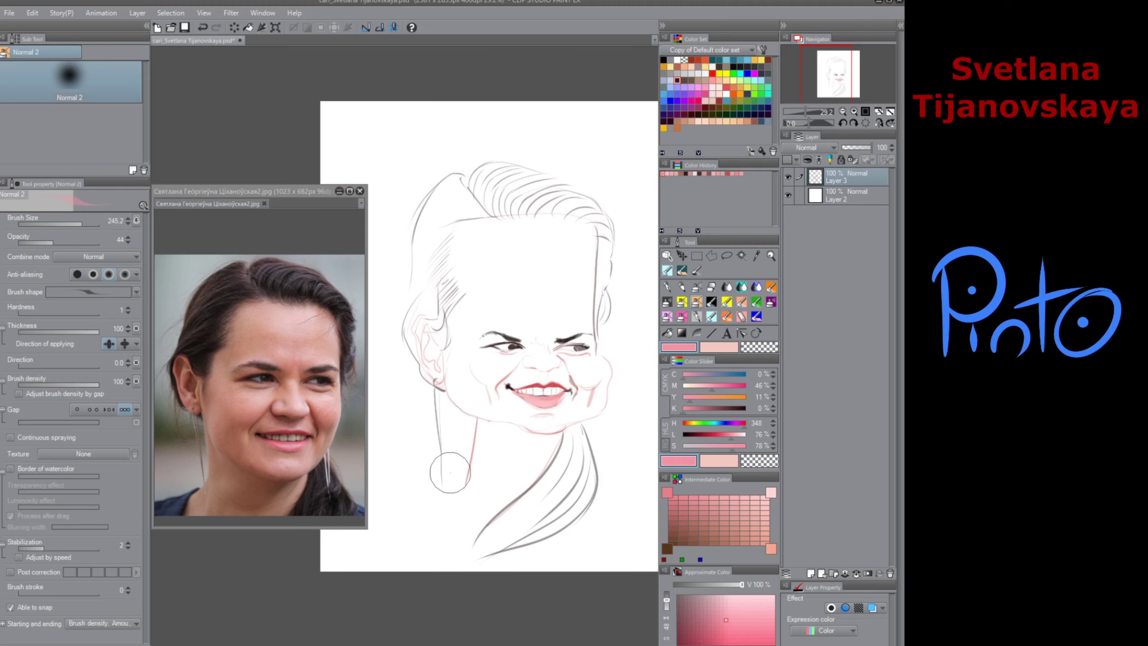
Step: Draw pink frown lines between the eyebrows and add fine near-black detail, at luminosity 5, around the left eye
left_click(713, 507)
left_click(682, 287)
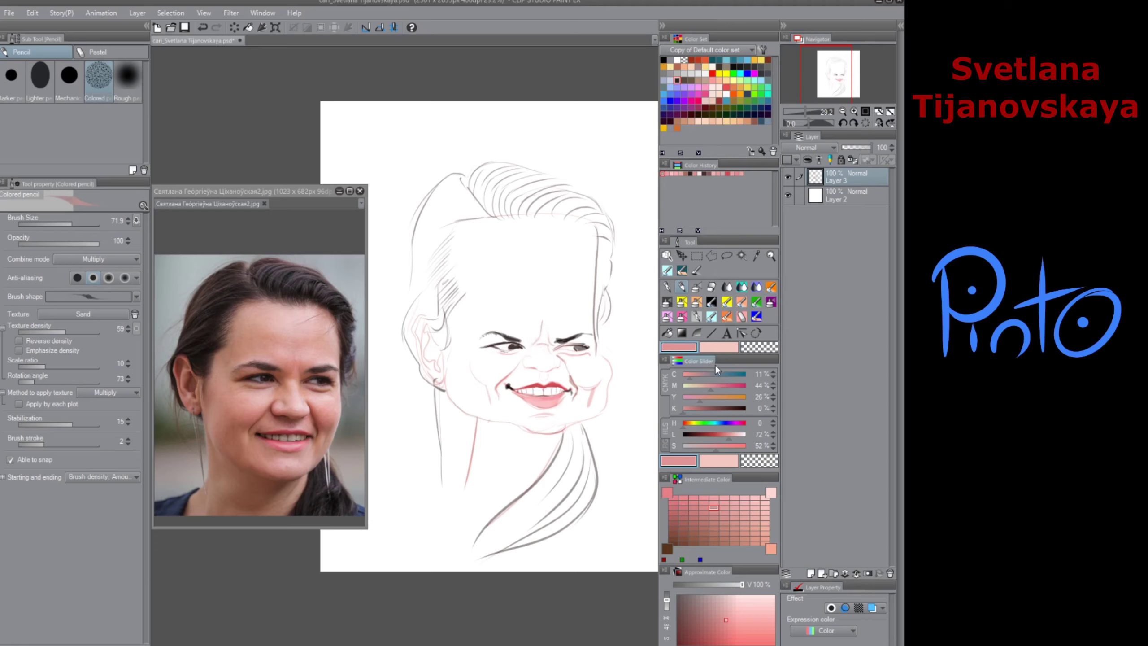
left_click(687, 437)
scroll(503, 339, "up", 4)
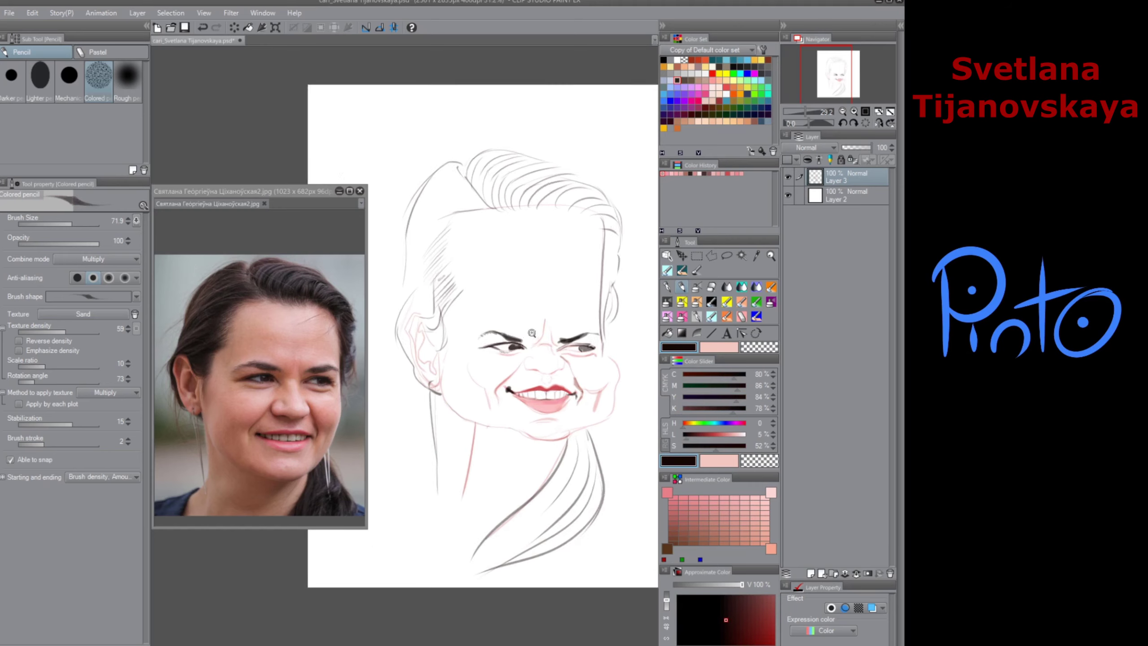
mouse_move(481, 356)
left_mouse_down()
mouse_move(511, 349)
mouse_move(453, 364)
mouse_move(530, 334)
mouse_move(539, 343)
mouse_move(476, 325)
left_mouse_up()
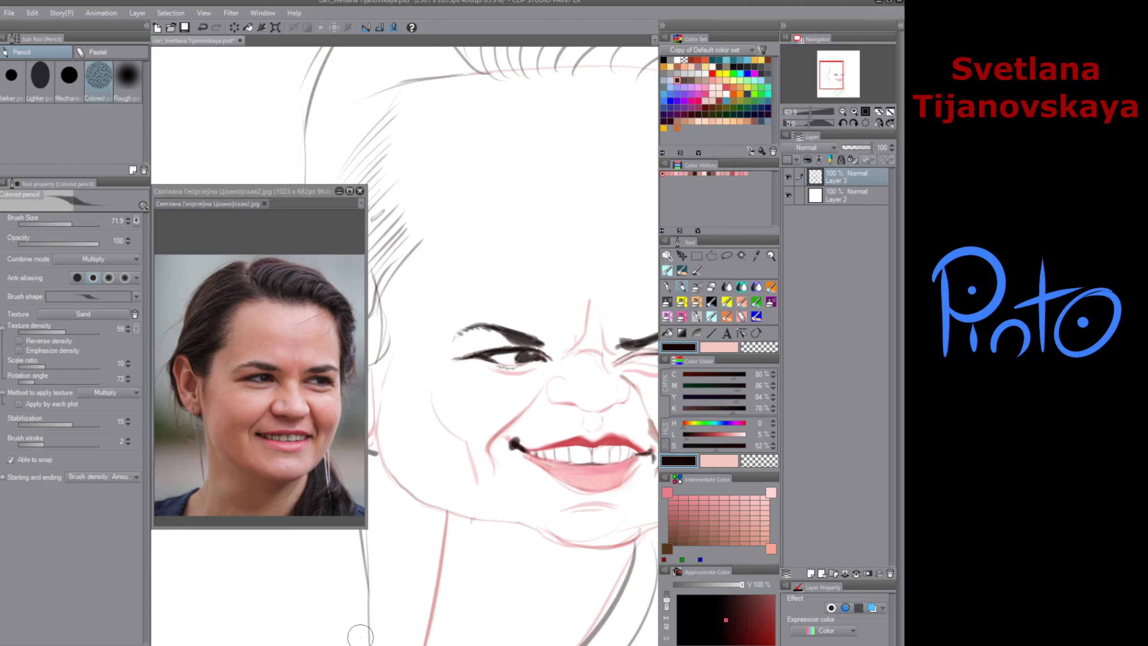
Step: Lasso the left eye and eyebrow, apply a transformation with Smooth correction and clear the selection
key("m")
mouse_move(554, 330)
left_mouse_down()
mouse_move(434, 362)
mouse_move(493, 298)
mouse_move(555, 344)
left_mouse_up()
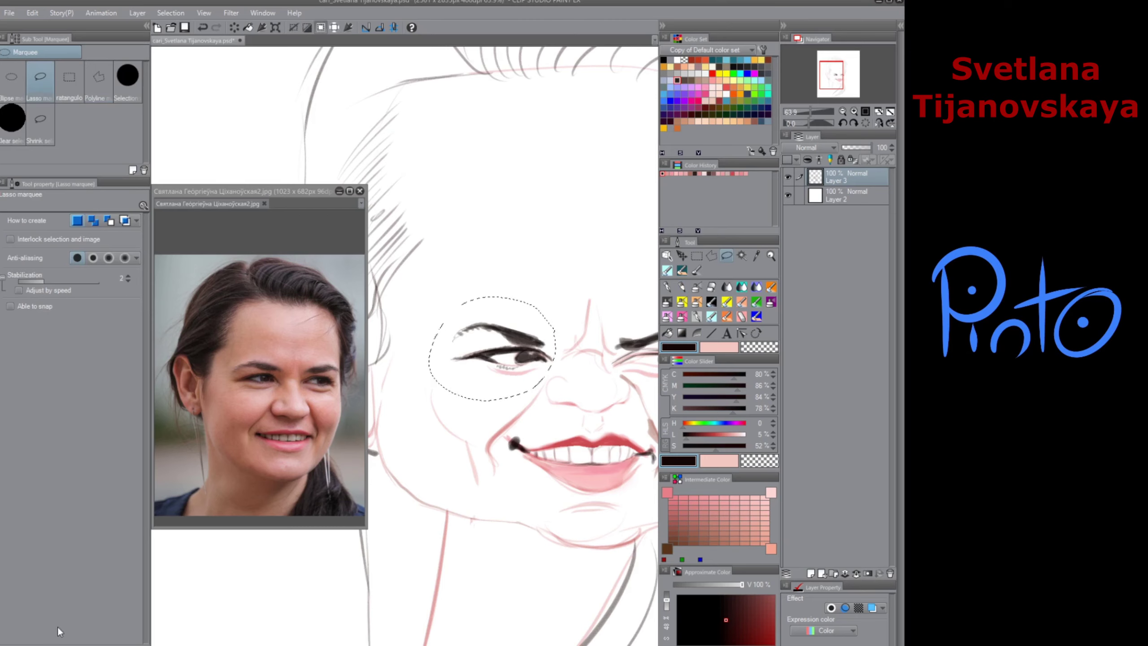
key("ctrl+t")
left_click(129, 367)
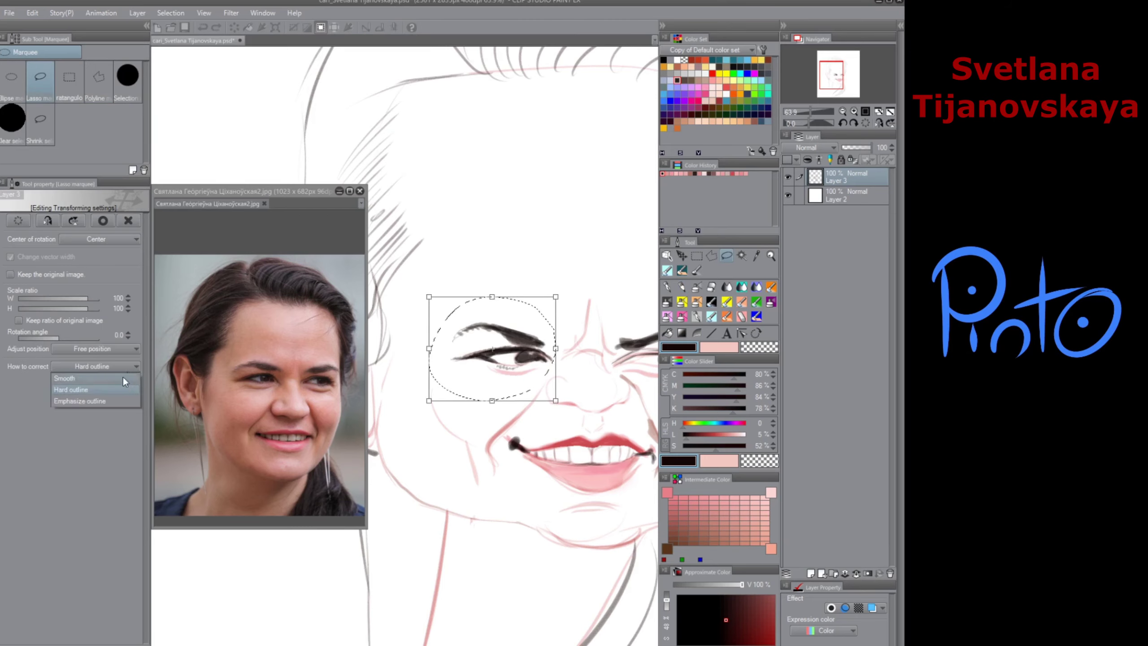
left_click(68, 387)
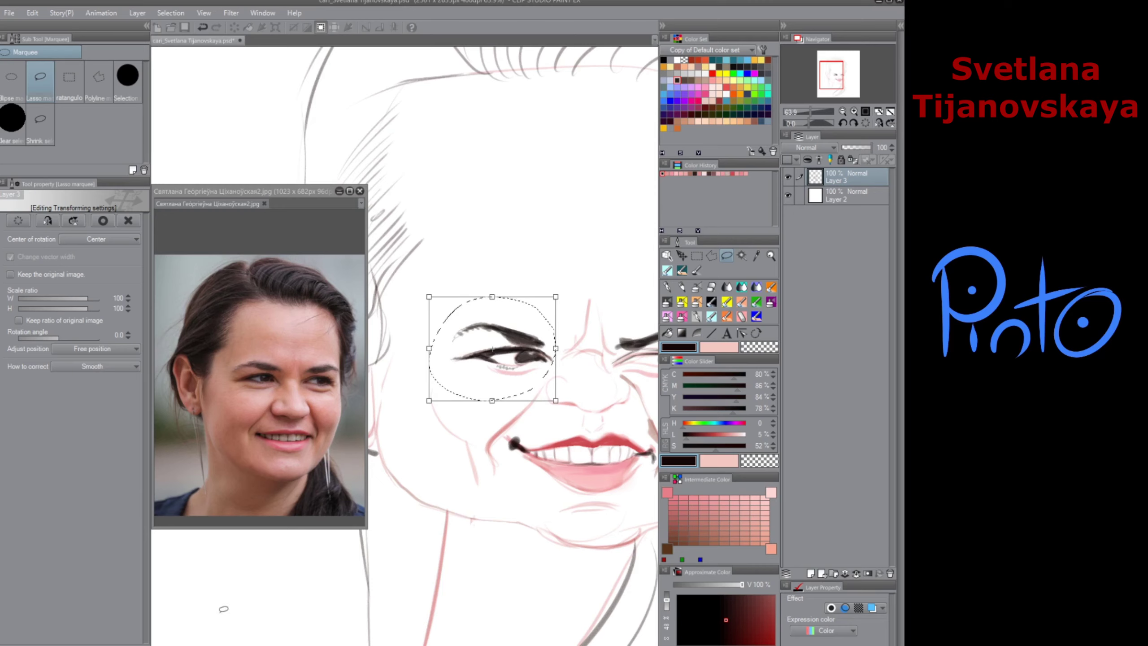
key("Return")
key("ctrl+d")
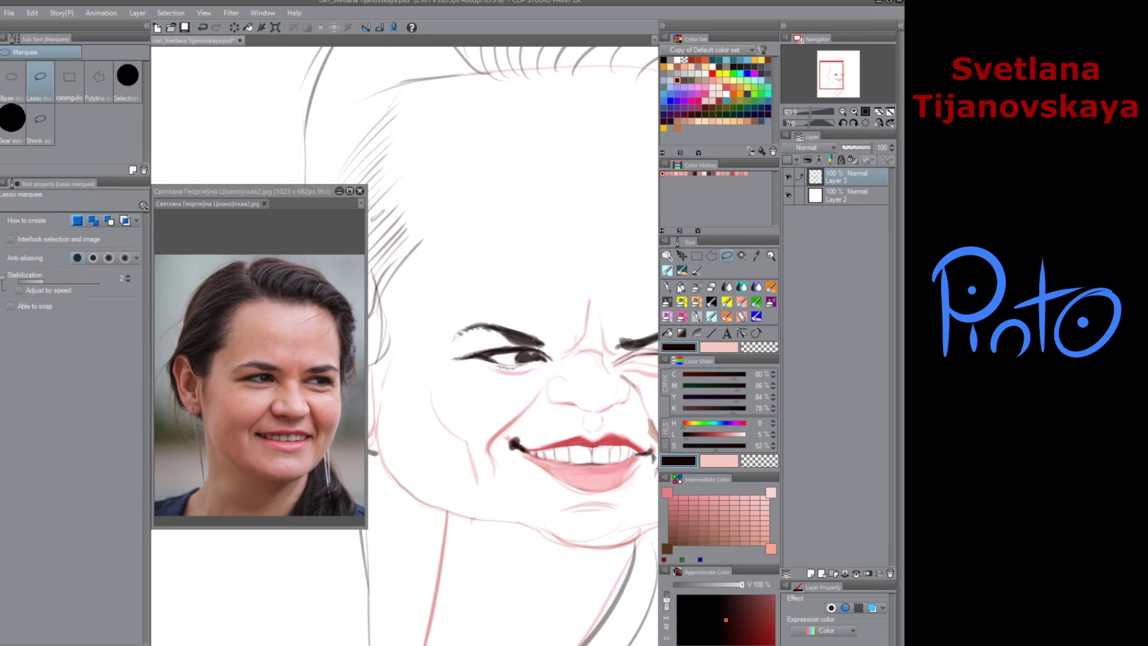
Step: Darken the pupils and dark accents of both eyes with the near-black coloured pencil
left_click(681, 287)
mouse_move(516, 359)
left_mouse_down()
mouse_move(536, 355)
mouse_move(530, 347)
left_mouse_up()
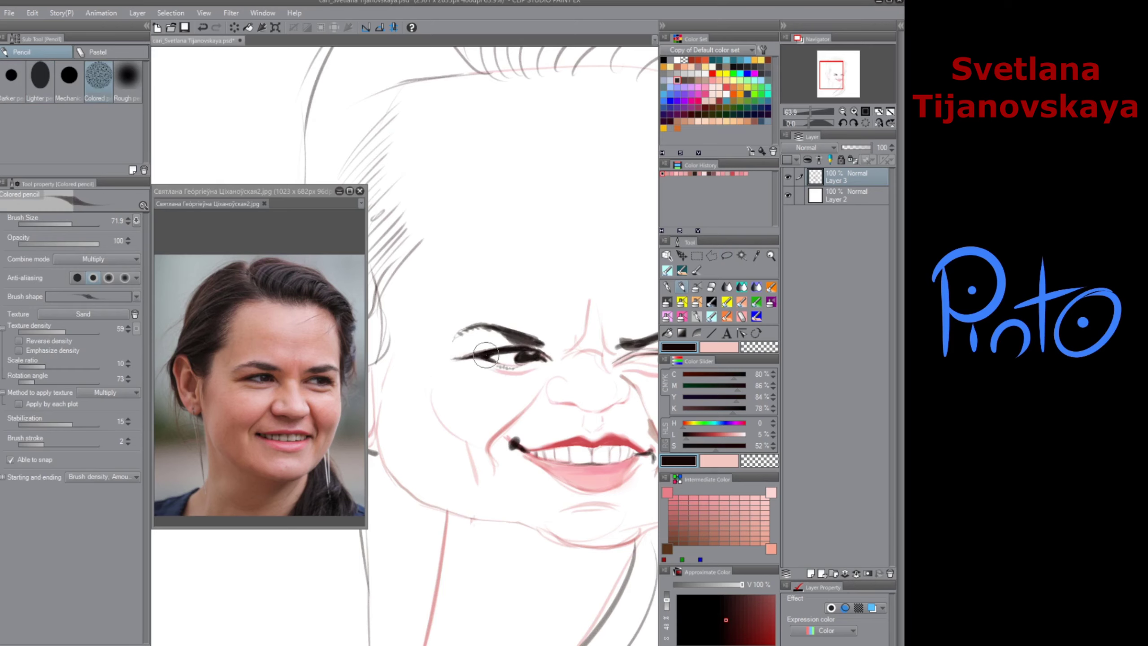
left_click(743, 288)
scroll(526, 361, "down", 5)
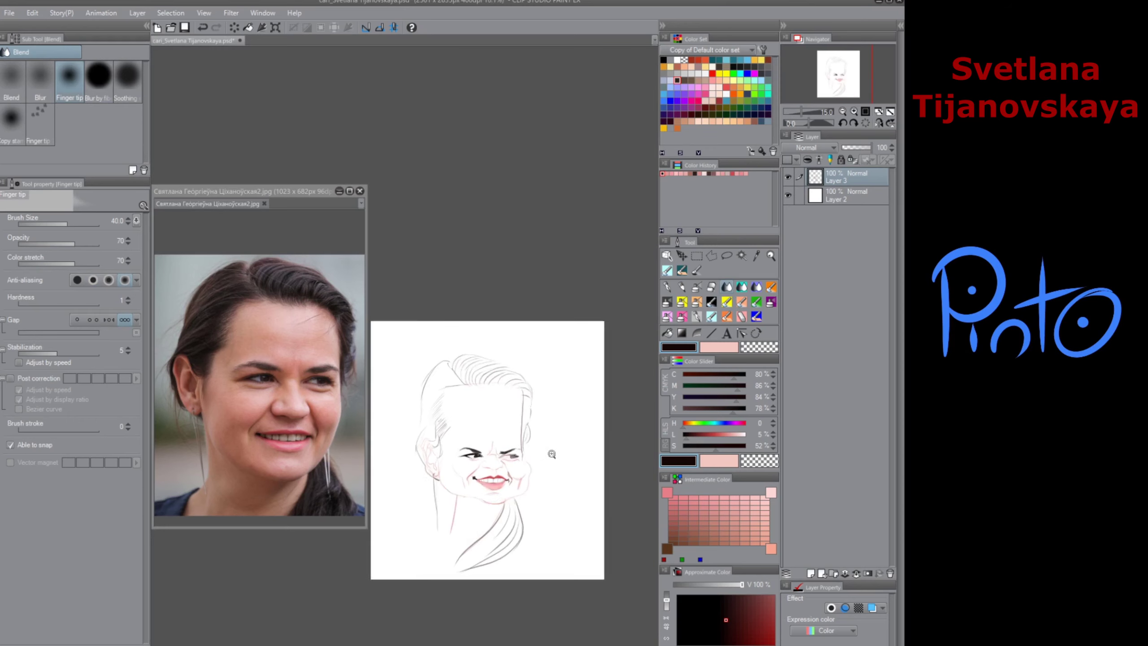
scroll(549, 449, "up", 5)
key("p")
mouse_move(534, 451)
left_mouse_down()
mouse_move(487, 452)
mouse_move(510, 441)
mouse_move(487, 437)
mouse_move(500, 431)
mouse_move(550, 425)
left_mouse_up()
mouse_move(573, 289)
left_mouse_down()
mouse_move(568, 170)
mouse_move(567, 411)
mouse_move(573, 456)
mouse_move(572, 437)
mouse_move(605, 492)
left_mouse_up()
key("ctrl+z")
key("ctrl+z")
key("ctrl+z")
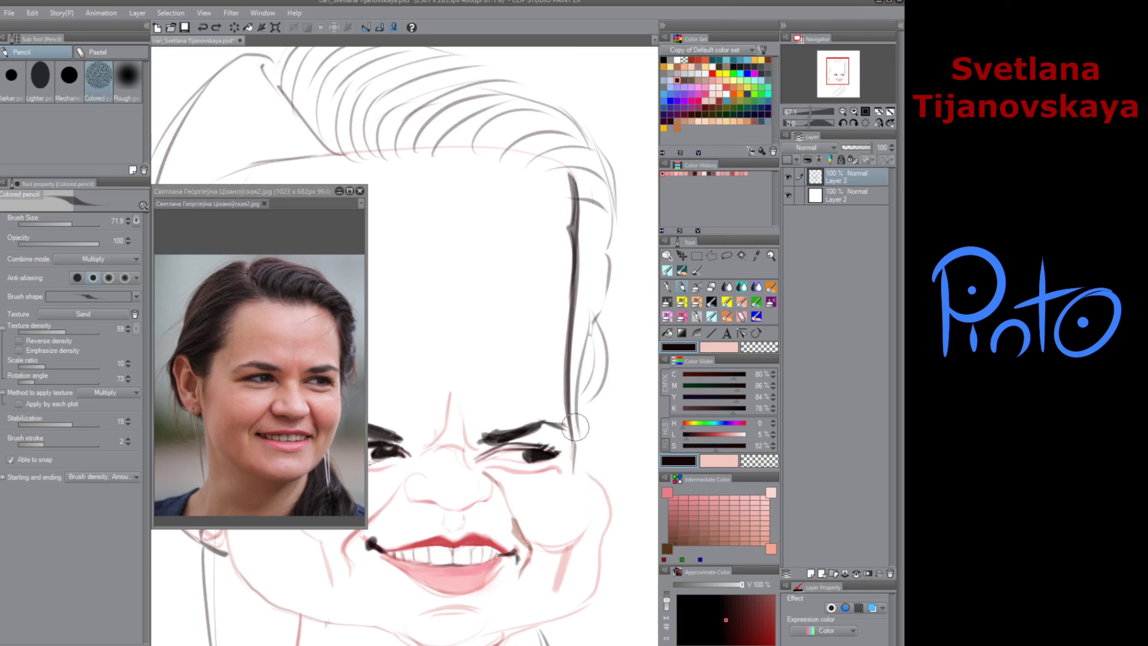
Step: Fill the hair strip beside the right edge of the forehead with dark red and deepen it with very dark brown at luminosity 9
mouse_move(576, 467)
left_mouse_down()
mouse_move(588, 310)
mouse_move(578, 348)
mouse_move(600, 301)
left_mouse_up()
left_click(749, 624)
mouse_move(575, 427)
left_mouse_down()
mouse_move(580, 319)
mouse_move(606, 241)
mouse_move(599, 175)
mouse_move(604, 249)
mouse_move(572, 354)
mouse_move(581, 205)
mouse_move(587, 271)
mouse_move(600, 180)
left_mouse_up()
scroll(541, 435, "down", 4)
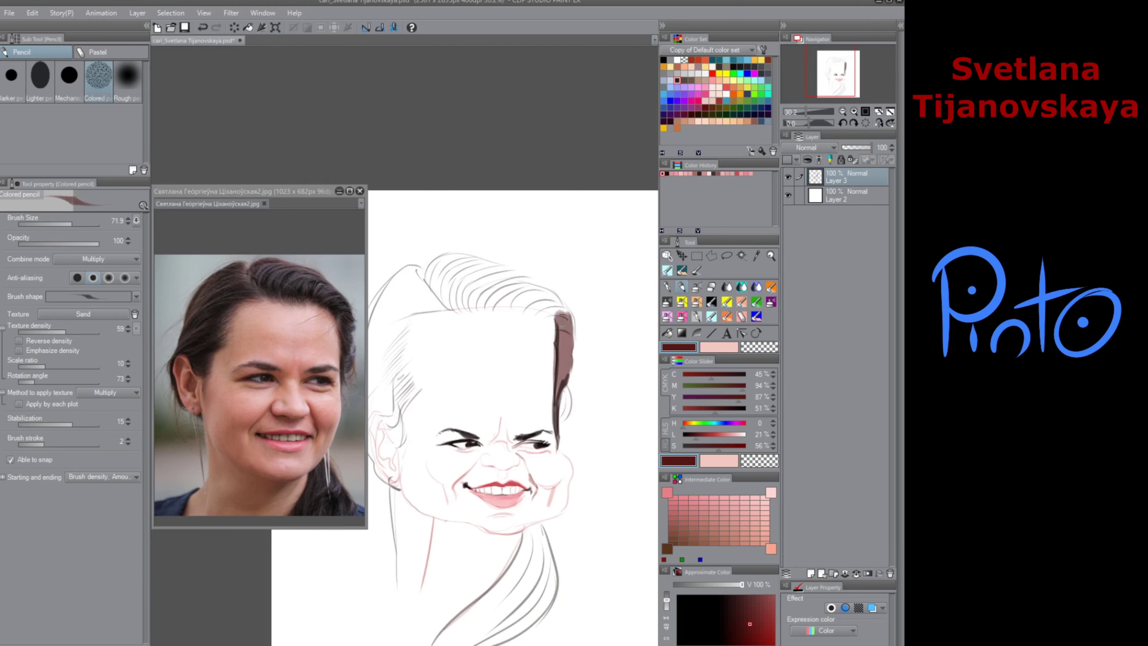
left_click(732, 606)
mouse_move(563, 312)
left_mouse_down()
mouse_move(559, 380)
mouse_move(568, 361)
mouse_move(559, 390)
left_mouse_up()
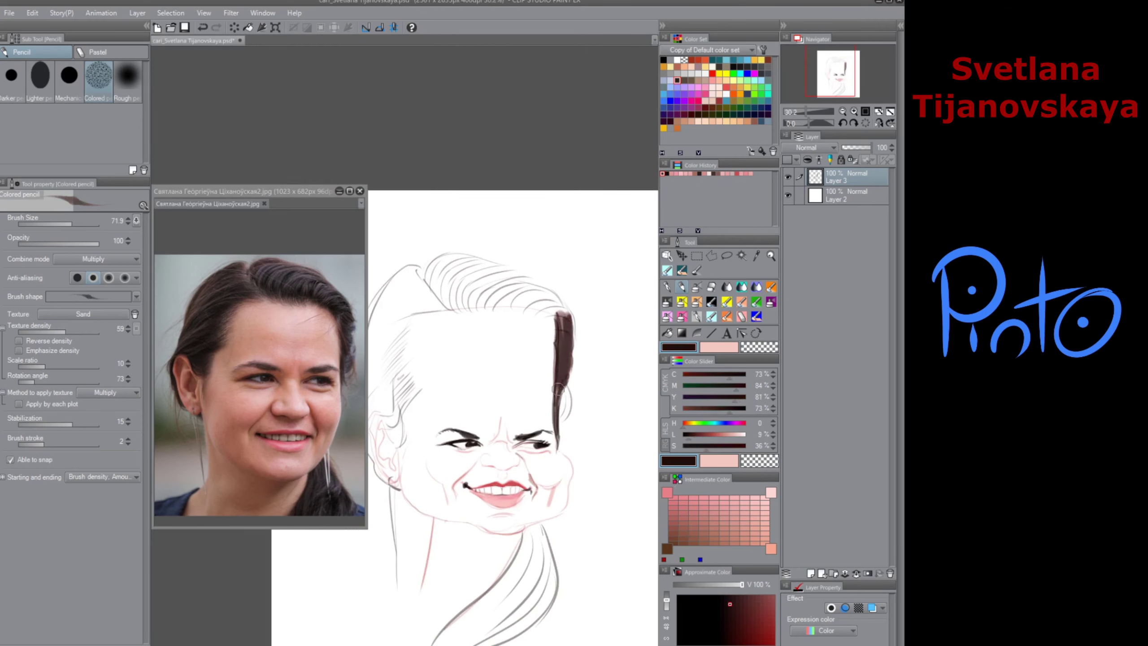
Step: Draw thick very dark brown strands across the crown and left side of the hair at brush size 253
mouse_move(561, 321)
left_mouse_down()
mouse_move(513, 307)
mouse_move(542, 291)
mouse_move(511, 306)
mouse_move(542, 290)
mouse_move(504, 307)
mouse_move(533, 289)
mouse_move(501, 300)
mouse_move(532, 285)
mouse_move(520, 298)
mouse_move(519, 280)
mouse_move(527, 289)
mouse_move(491, 301)
mouse_move(520, 278)
mouse_move(479, 302)
mouse_move(514, 276)
mouse_move(472, 284)
left_mouse_up()
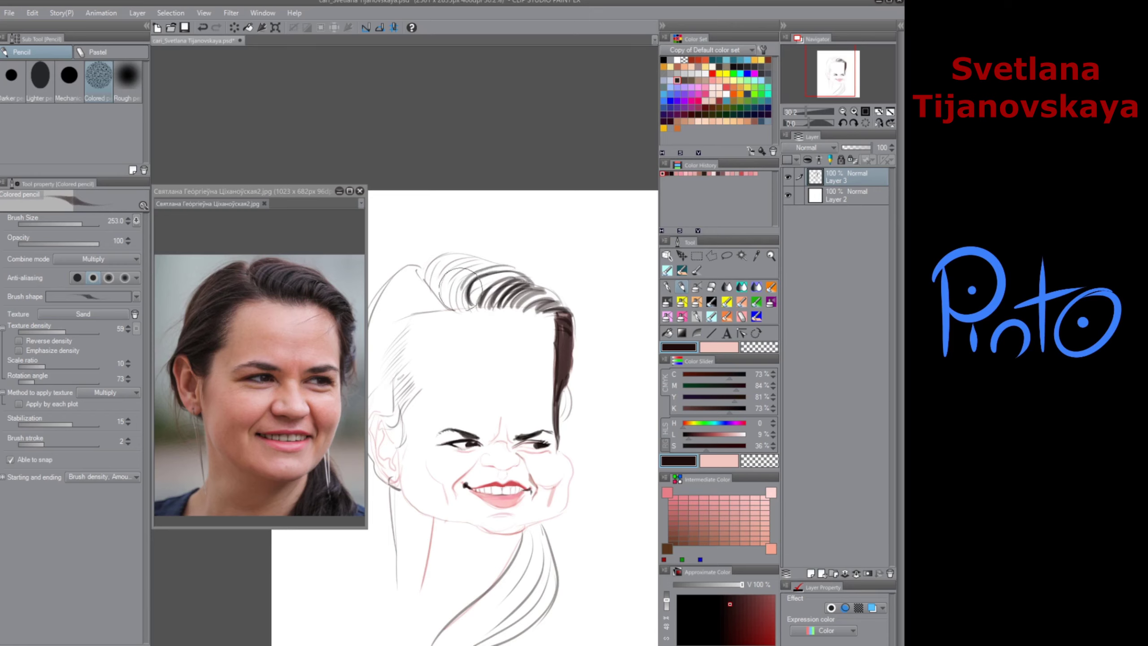
mouse_move(526, 270)
left_mouse_down()
mouse_move(456, 302)
mouse_move(448, 295)
mouse_move(494, 263)
mouse_move(470, 264)
mouse_move(452, 279)
mouse_move(466, 266)
mouse_move(445, 304)
left_mouse_up()
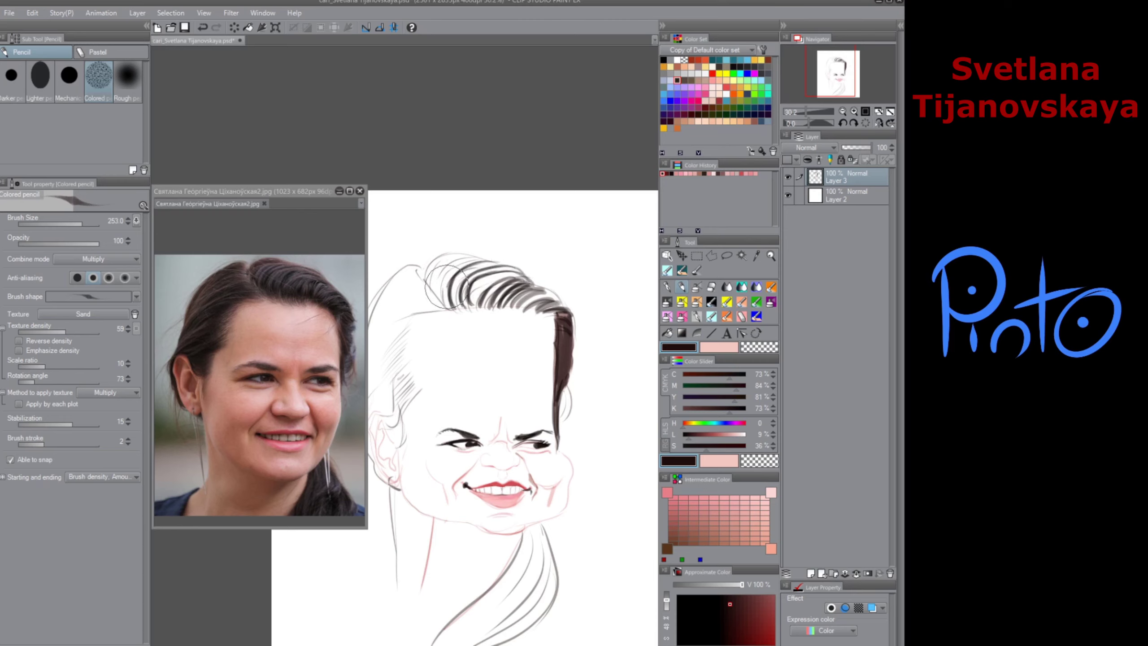
left_click_drag(451, 262, 450, 310)
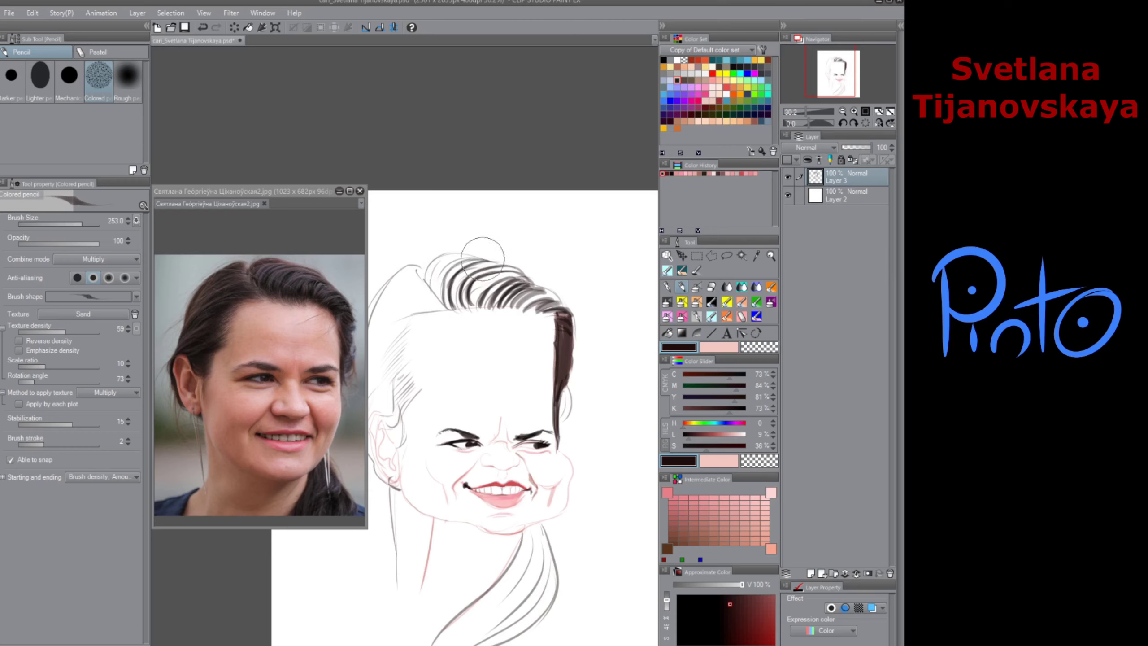
mouse_move(483, 259)
left_mouse_down()
mouse_move(446, 276)
mouse_move(444, 298)
mouse_move(473, 255)
mouse_move(444, 269)
mouse_move(442, 302)
mouse_move(434, 279)
mouse_move(450, 255)
mouse_move(444, 267)
mouse_move(399, 273)
mouse_move(483, 264)
mouse_move(452, 313)
mouse_move(453, 331)
left_mouse_up()
mouse_move(512, 279)
left_mouse_down()
mouse_move(483, 303)
mouse_move(496, 283)
mouse_move(440, 344)
mouse_move(508, 263)
mouse_move(481, 278)
mouse_move(470, 340)
left_mouse_up()
Step: Shade between the hair strands in very dark brown and clean up the hair's upper edge and parting
mouse_move(517, 300)
left_mouse_down()
mouse_move(489, 310)
mouse_move(452, 374)
mouse_move(453, 335)
mouse_move(445, 399)
mouse_move(474, 340)
mouse_move(451, 397)
mouse_move(472, 373)
mouse_move(456, 445)
mouse_move(456, 401)
mouse_move(457, 444)
mouse_move(443, 412)
mouse_move(474, 420)
mouse_move(486, 411)
mouse_move(476, 421)
mouse_move(472, 392)
mouse_move(456, 400)
mouse_move(479, 397)
mouse_move(455, 365)
mouse_move(473, 282)
mouse_move(502, 261)
mouse_move(522, 295)
mouse_move(464, 353)
mouse_move(485, 278)
mouse_move(502, 290)
mouse_move(470, 330)
mouse_move(497, 262)
mouse_move(536, 292)
mouse_move(519, 268)
mouse_move(543, 248)
mouse_move(577, 252)
mouse_move(615, 281)
left_mouse_up()
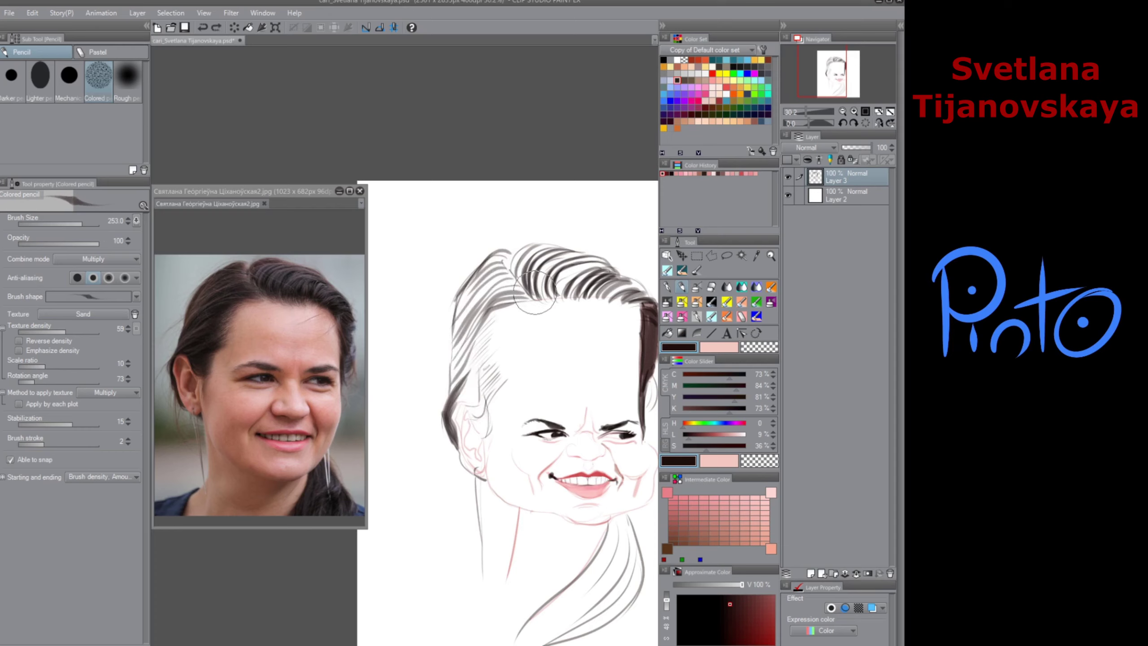
mouse_move(583, 236)
left_mouse_down()
mouse_move(524, 270)
mouse_move(588, 265)
mouse_move(606, 290)
mouse_move(651, 307)
left_mouse_up()
left_click(710, 288)
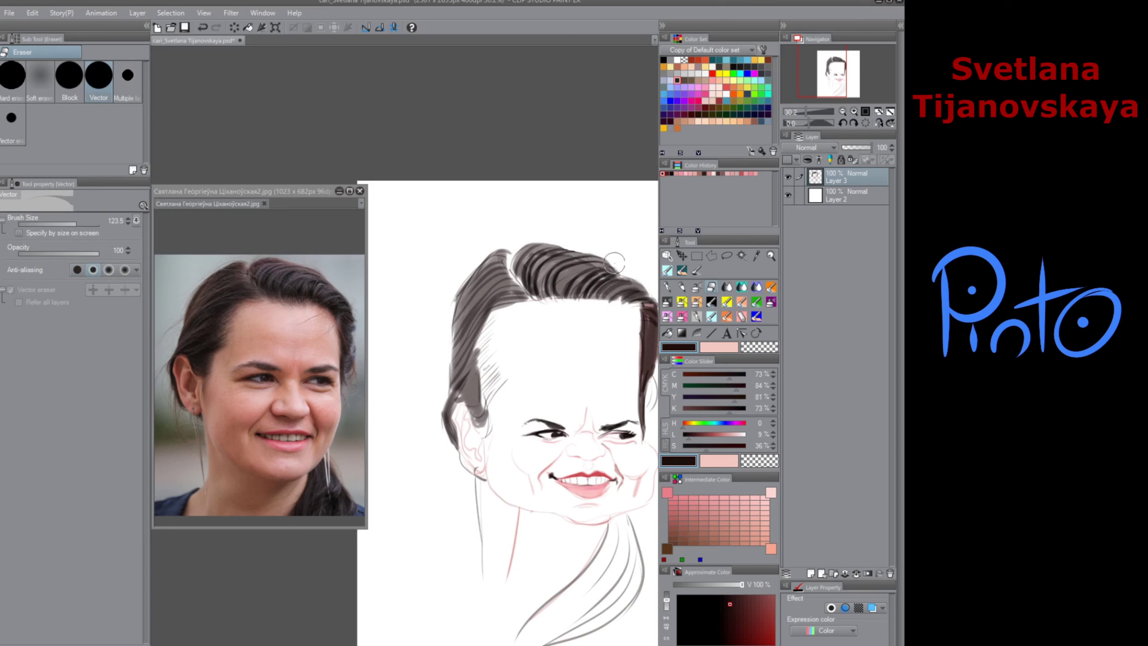
left_click(687, 289)
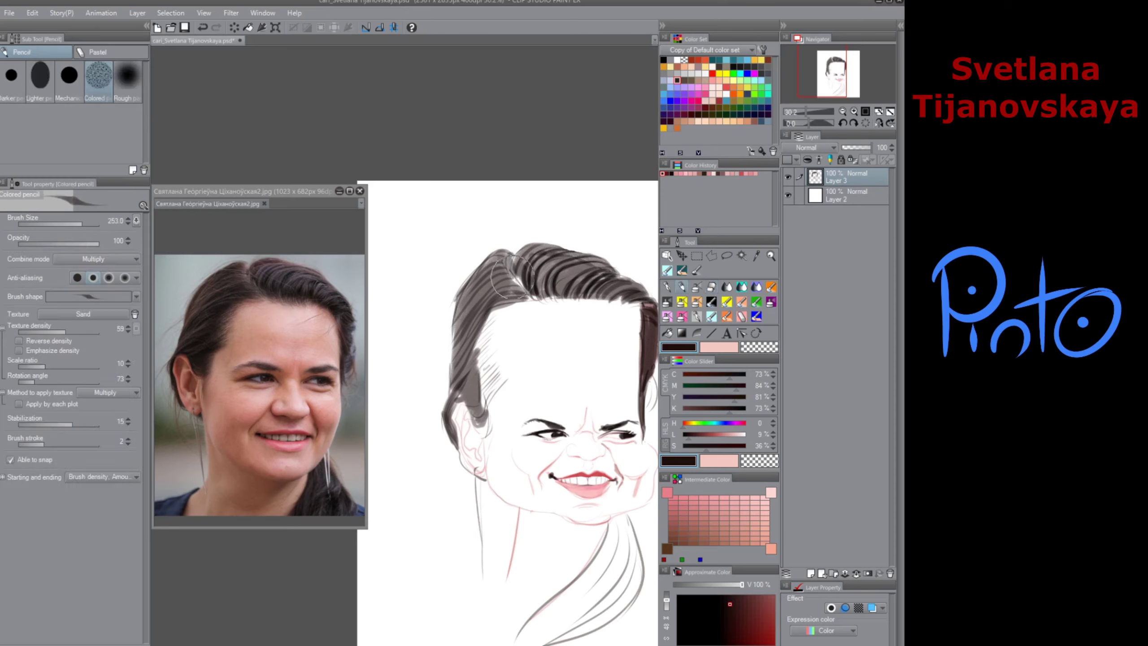
mouse_move(512, 290)
left_mouse_down()
mouse_move(501, 285)
mouse_move(457, 352)
mouse_move(507, 278)
mouse_move(504, 294)
left_mouse_up()
Step: Fill the ponytail with reddish brown at luminosity 37 and shade it with very dark brown at luminosity 13
scroll(610, 369, "down", 2)
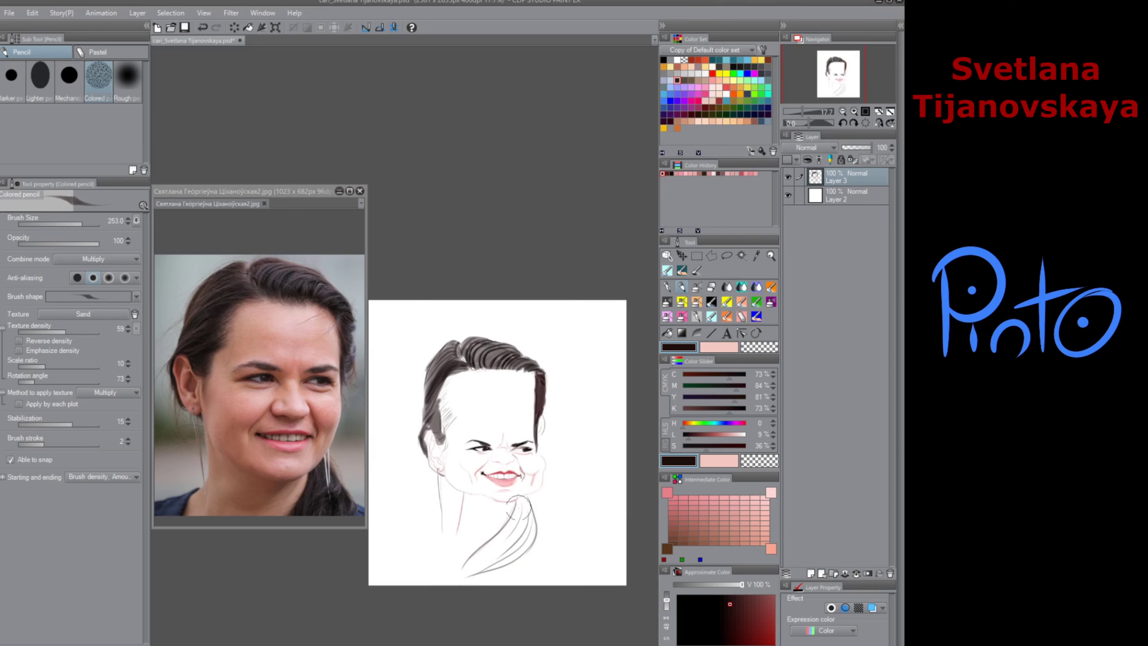
left_click_drag(721, 433, 707, 438)
mouse_move(519, 501)
left_mouse_down()
mouse_move(458, 578)
mouse_move(499, 562)
mouse_move(527, 502)
mouse_move(528, 546)
mouse_move(483, 568)
mouse_move(524, 496)
mouse_move(500, 551)
mouse_move(511, 533)
mouse_move(476, 559)
left_mouse_up()
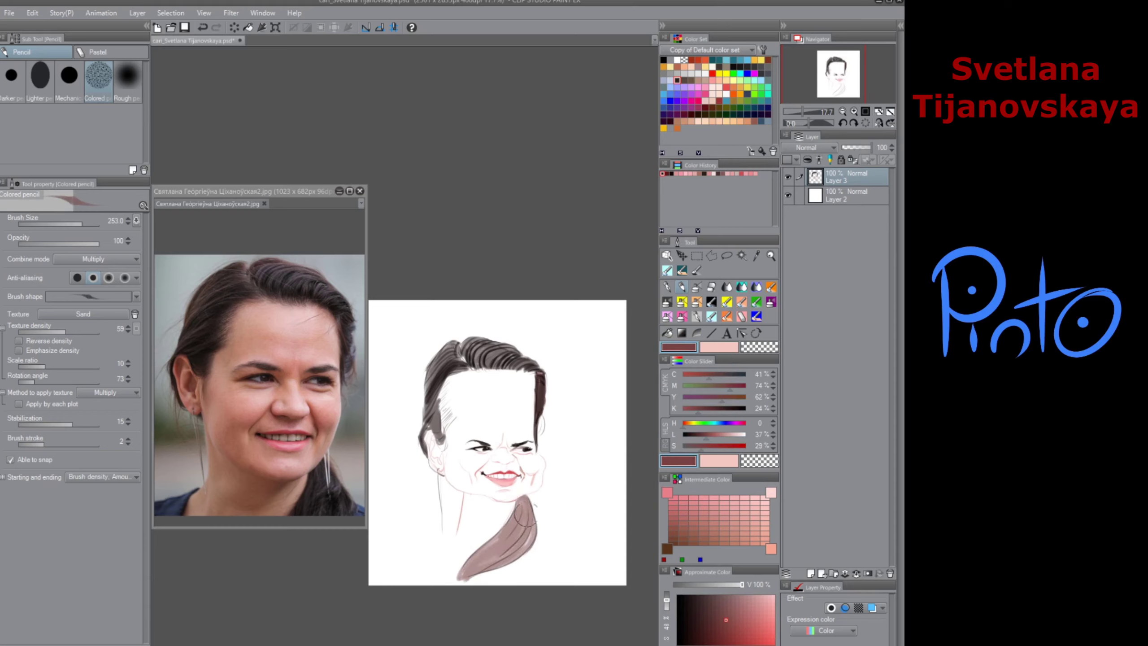
left_click_drag(715, 432, 692, 437)
mouse_move(516, 501)
left_mouse_down()
mouse_move(467, 574)
mouse_move(518, 542)
mouse_move(525, 498)
mouse_move(523, 547)
mouse_move(469, 573)
mouse_move(522, 532)
mouse_move(522, 499)
mouse_move(483, 557)
mouse_move(524, 512)
left_mouse_up()
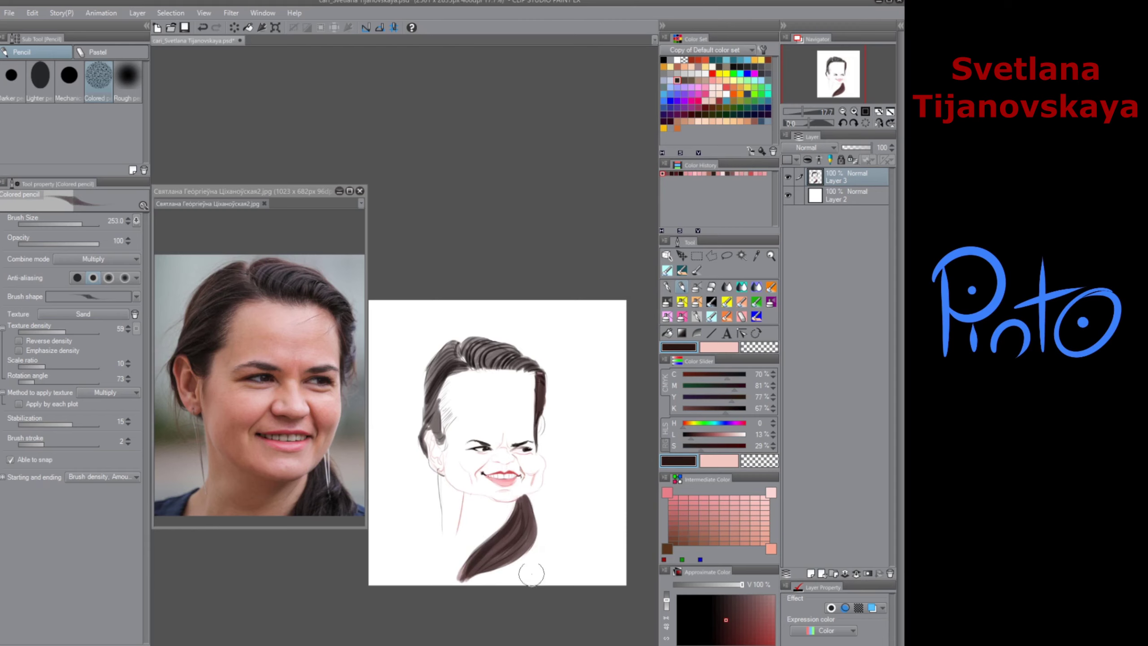
Step: Extend the neck into thin pink shoulder lines on both sides with the coloured pencil
left_click_drag(533, 576, 584, 490)
left_click(714, 512)
left_click(714, 508)
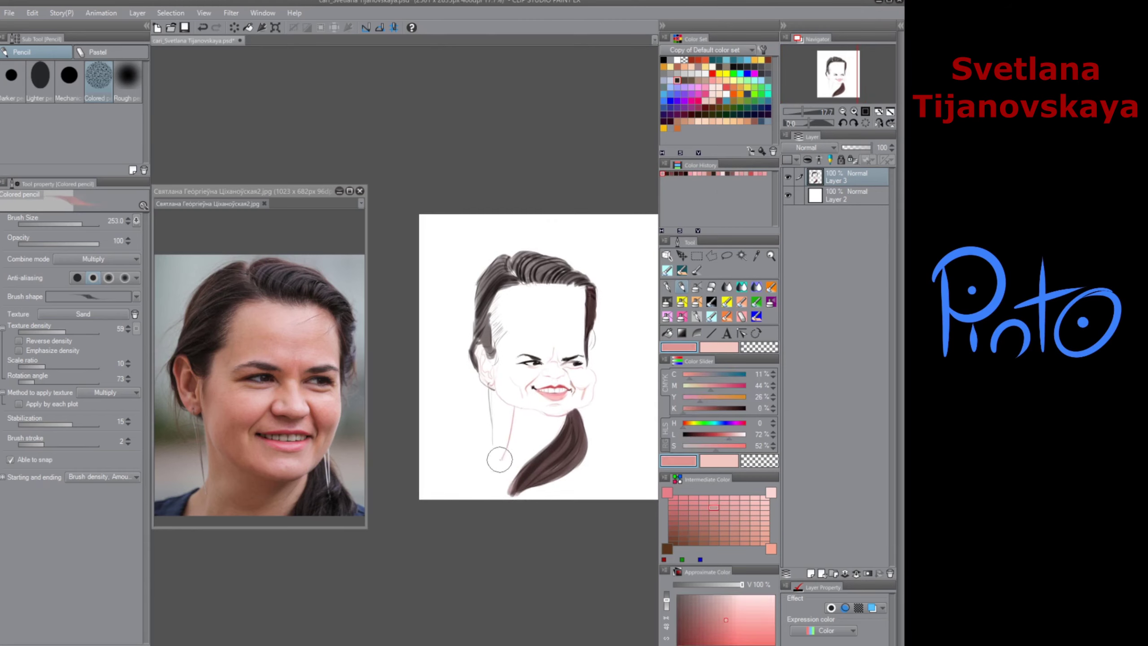
left_click_drag(482, 471, 479, 482)
left_click_drag(586, 462, 606, 474)
Step: Enlarge the whole drawing, mainly upwards, and blend the hair above the forehead with the Finger tip brush at size 201
key("ctrl+t")
left_click_drag(623, 250, 631, 218)
left_click_drag(467, 501, 469, 497)
key("Return")
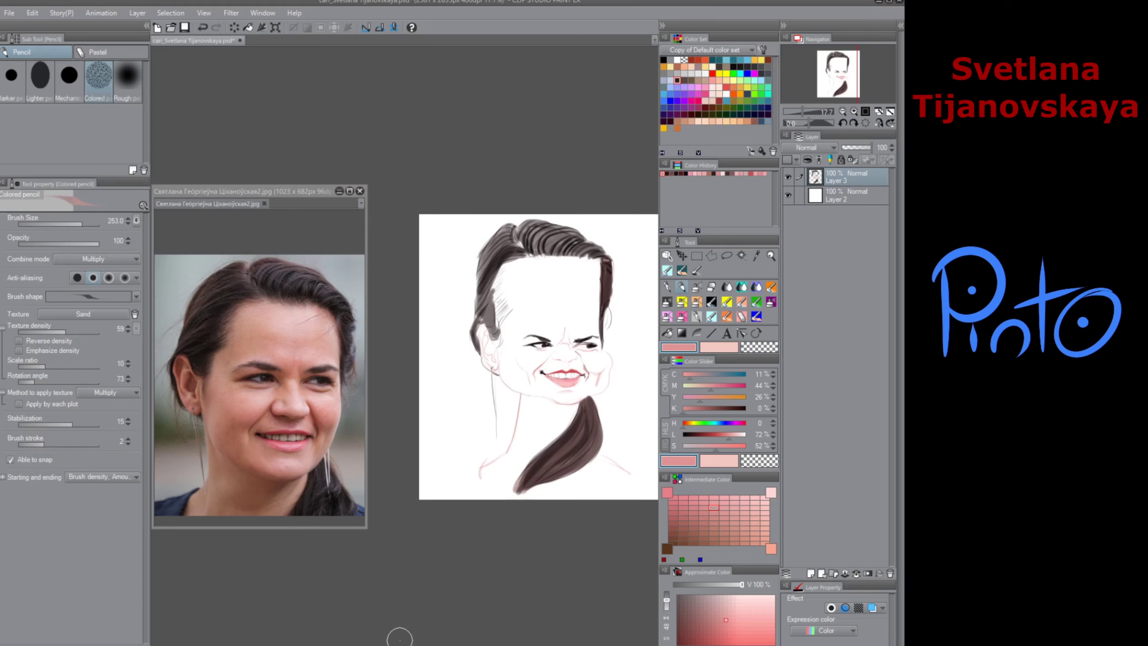
left_click(727, 289)
left_click_drag(551, 272, 548, 256, "ctrl+alt")
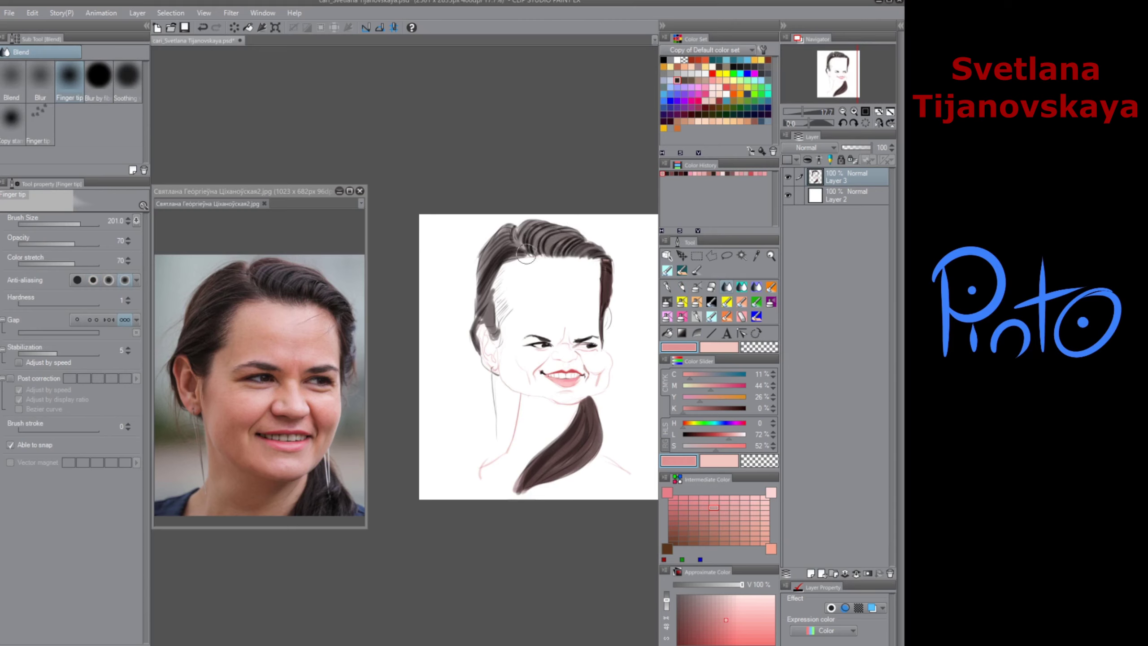
Step: Outline the shoulders and the lower edge of the bust in pink on both sides of the ponytail
left_click(681, 286)
mouse_move(483, 463)
left_mouse_down()
mouse_move(442, 480)
mouse_move(482, 483)
left_mouse_up()
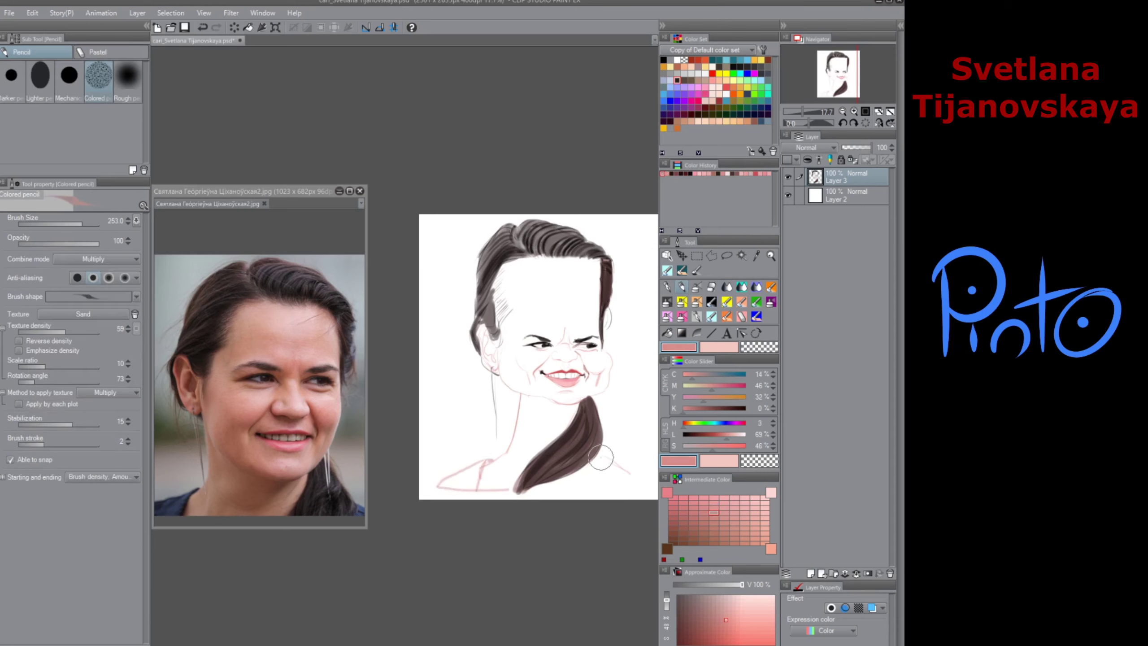
left_click_drag(604, 457, 631, 474)
mouse_move(571, 487)
left_mouse_down()
mouse_move(642, 485)
mouse_move(601, 458)
left_mouse_up()
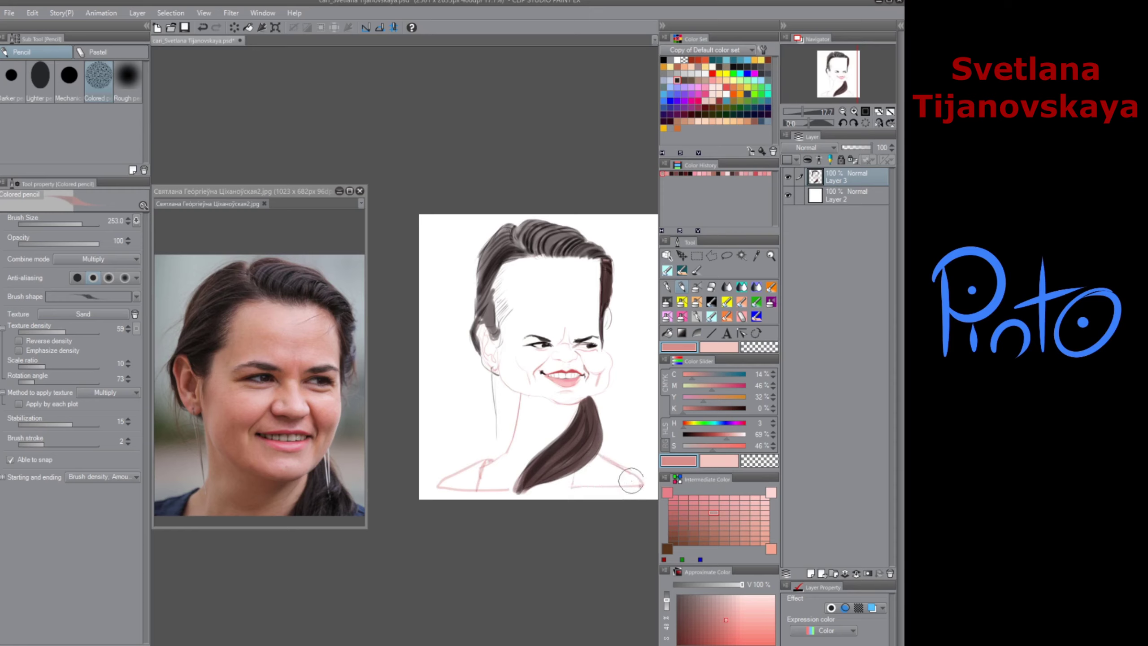
left_click_drag(535, 486, 573, 486)
Step: Sample the ponytail's dark brown and use it to thicken and darken the ponytail from its base to the tip
left_click(675, 539)
left_click(598, 430, "alt")
left_click_drag(595, 398, 595, 404)
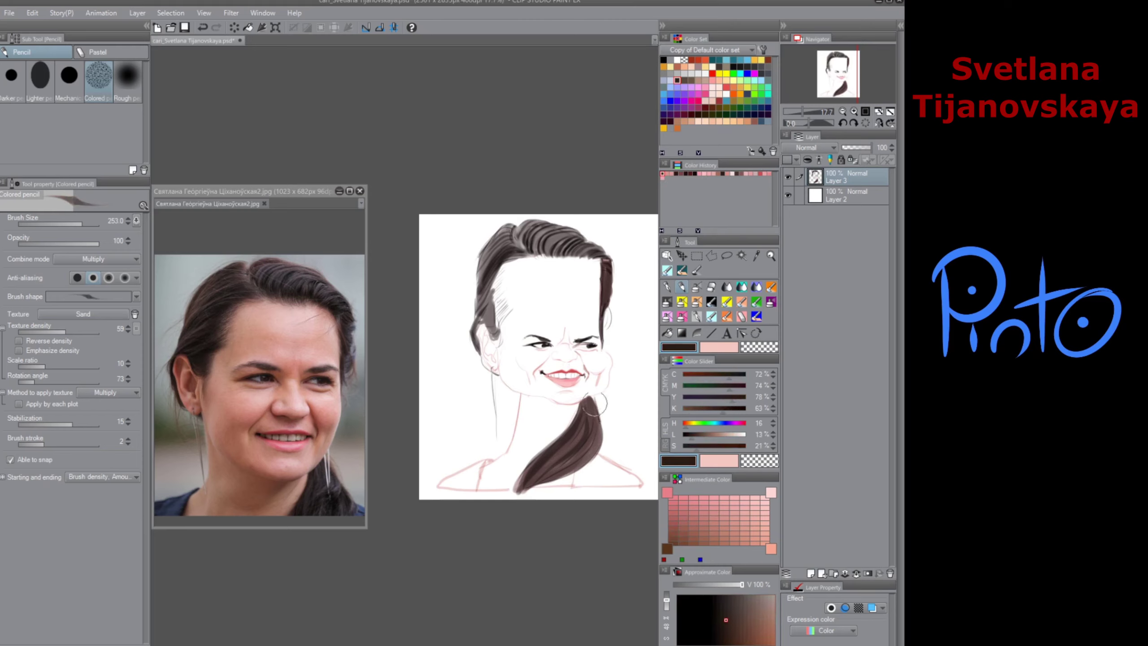
mouse_move(602, 432)
left_mouse_down()
mouse_move(599, 473)
mouse_move(542, 483)
mouse_move(593, 463)
mouse_move(601, 437)
mouse_move(566, 476)
mouse_move(596, 457)
mouse_move(585, 476)
mouse_move(603, 441)
mouse_move(583, 477)
mouse_move(530, 484)
mouse_move(573, 478)
mouse_move(603, 437)
mouse_move(578, 482)
mouse_move(600, 439)
mouse_move(531, 472)
mouse_move(516, 495)
left_mouse_up()
Step: Tint the crown and left side of the hair with a warm brown using the coloured pencil
left_click(754, 632)
mouse_move(550, 245)
left_mouse_down()
mouse_move(526, 227)
mouse_move(506, 230)
mouse_move(494, 253)
mouse_move(509, 246)
mouse_move(482, 309)
mouse_move(492, 324)
mouse_move(475, 321)
mouse_move(473, 359)
left_mouse_up()
left_click(757, 632)
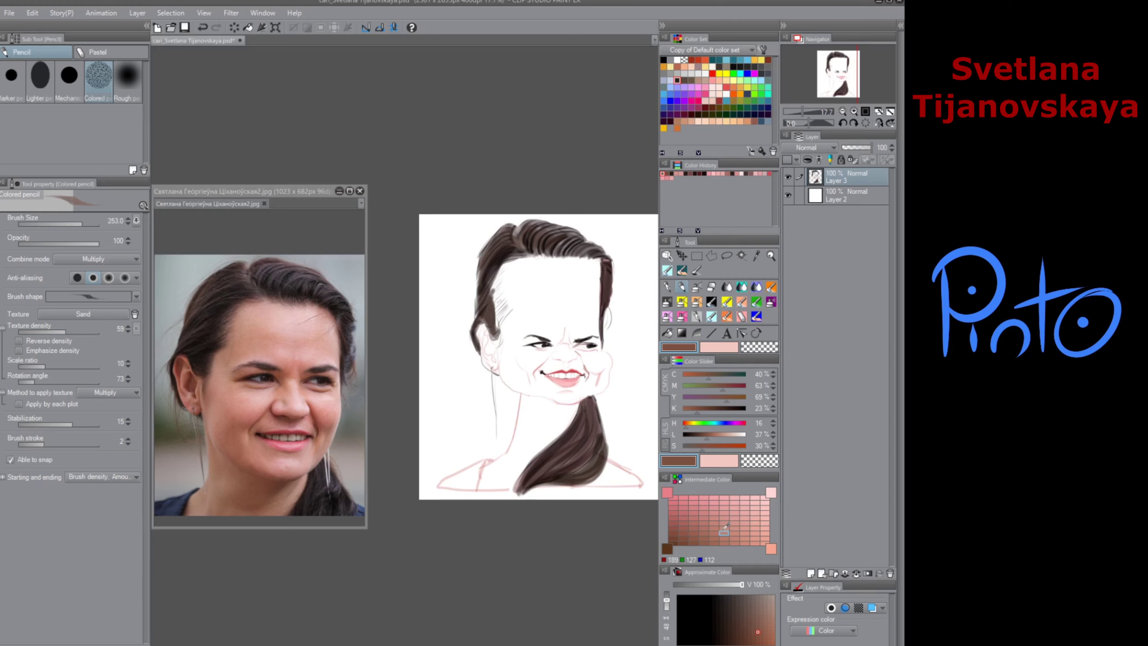
Step: Lasso the nose and mouth, stretch the selection's left corners and edge outward with a free transform, and save the drawing
left_click(727, 256)
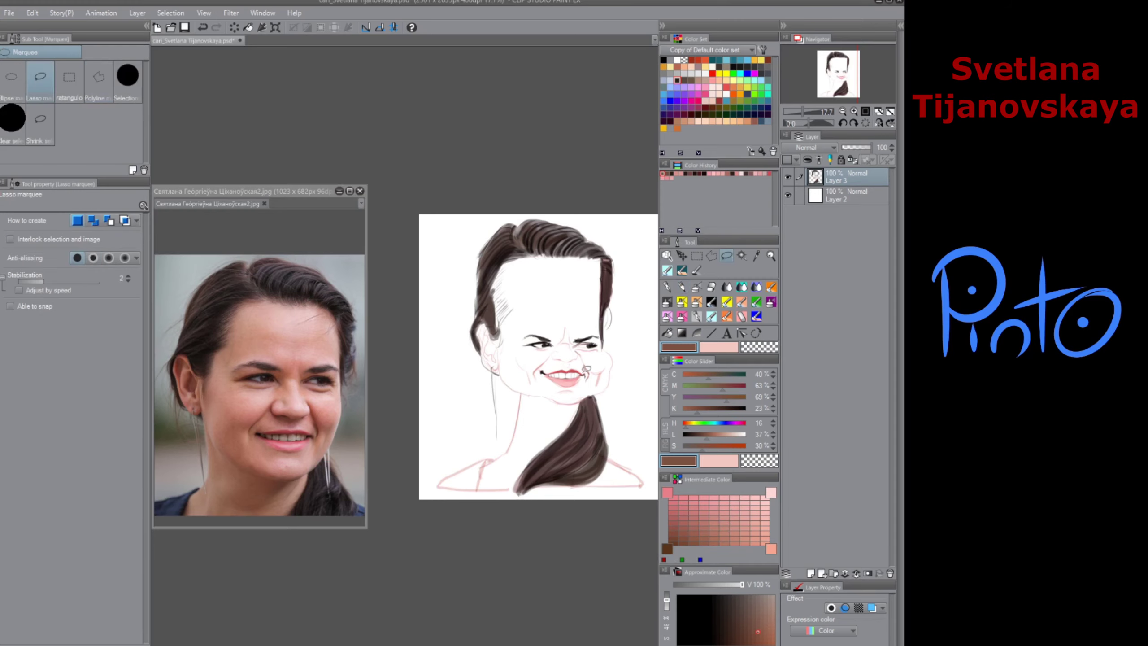
scroll(586, 382, "up", 1)
scroll(585, 382, "up", 3)
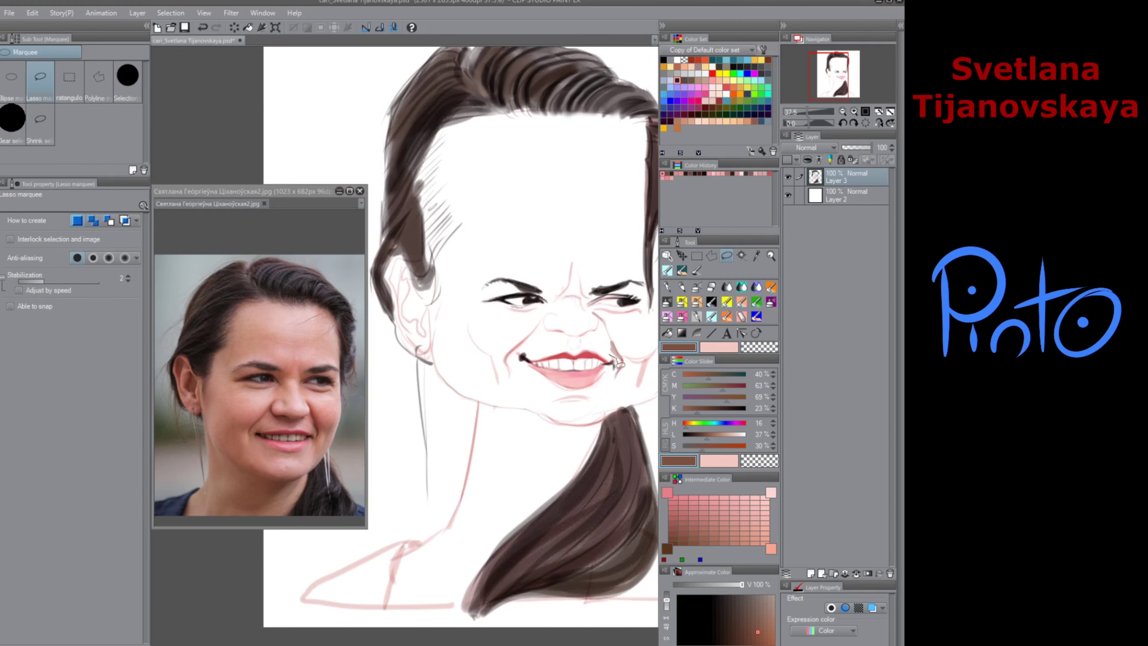
mouse_move(618, 361)
left_mouse_down()
mouse_move(526, 390)
mouse_move(535, 315)
mouse_move(545, 337)
mouse_move(606, 340)
mouse_move(616, 360)
left_mouse_up()
key("ctrl+t")
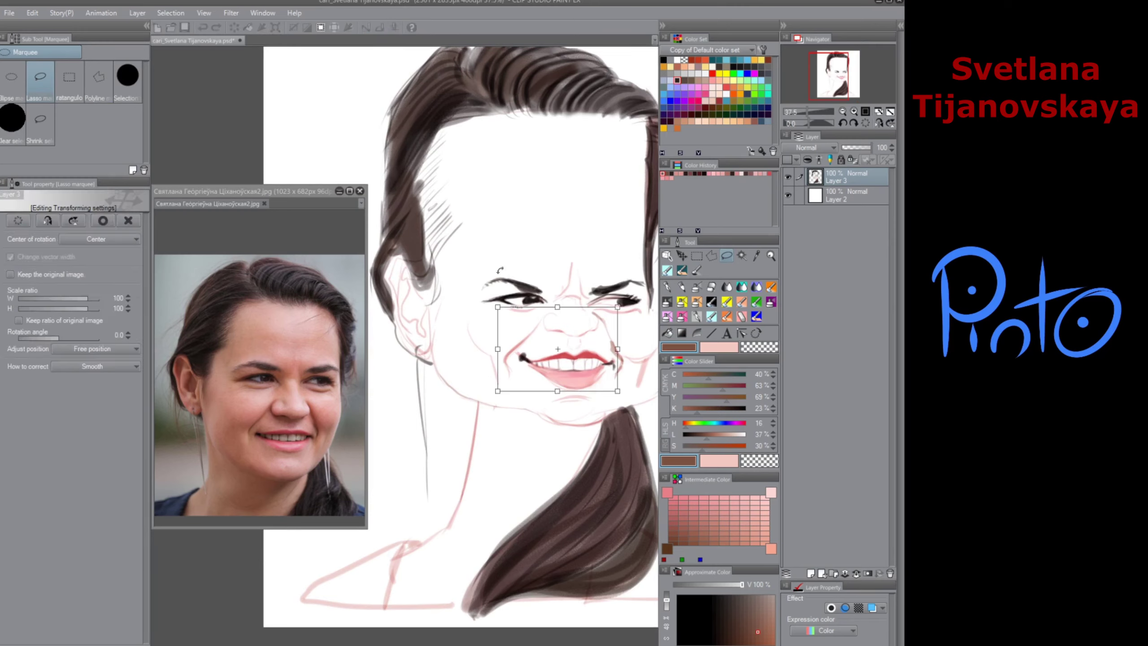
left_click_drag(497, 307, 478, 296)
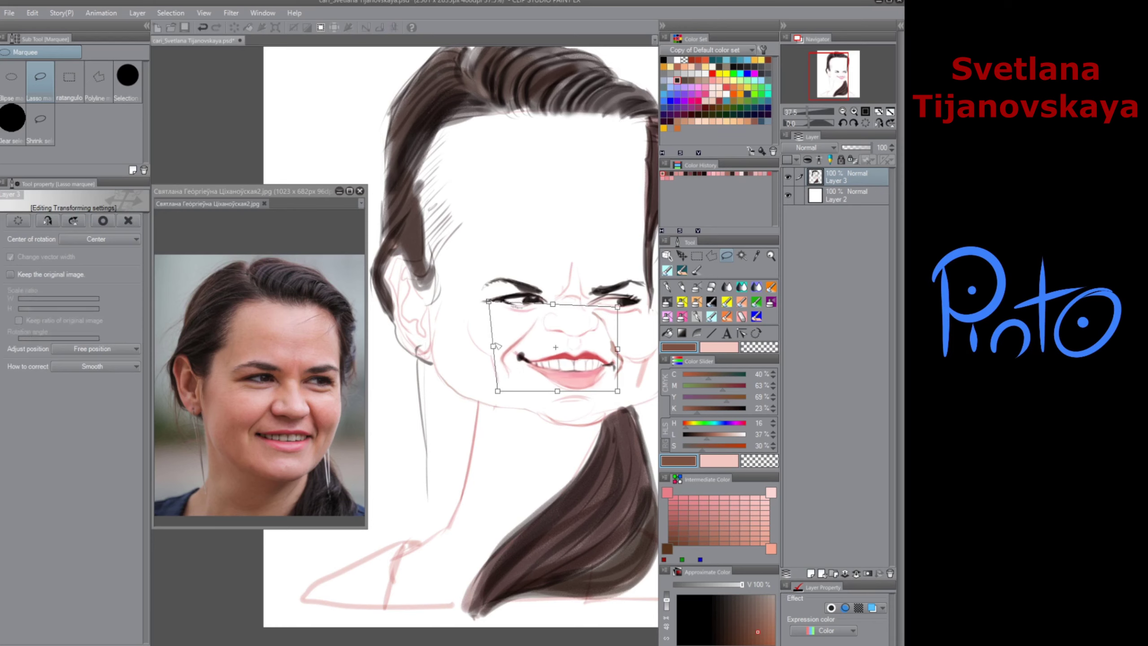
left_click_drag(498, 390, 491, 390)
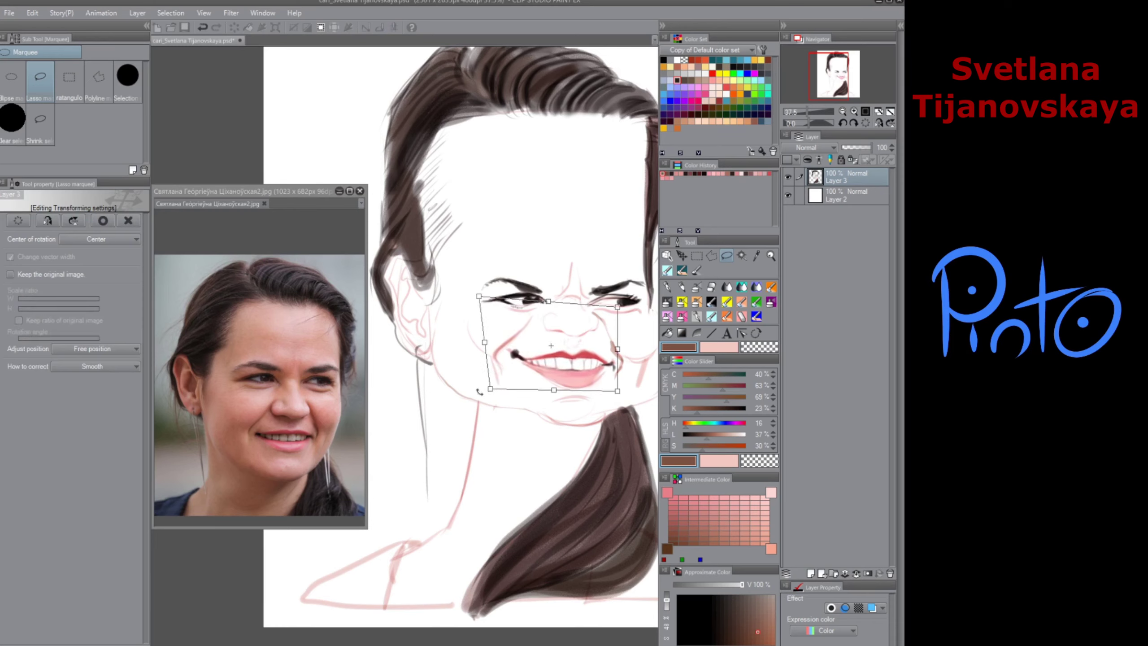
left_click_drag(484, 342, 480, 342)
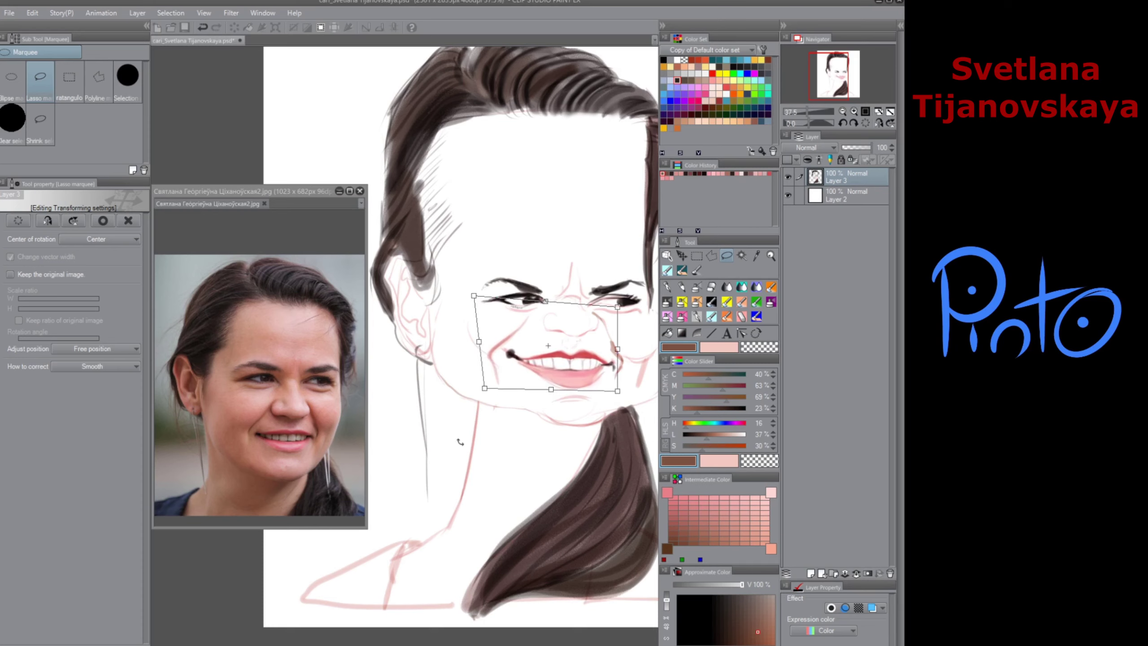
key("Return")
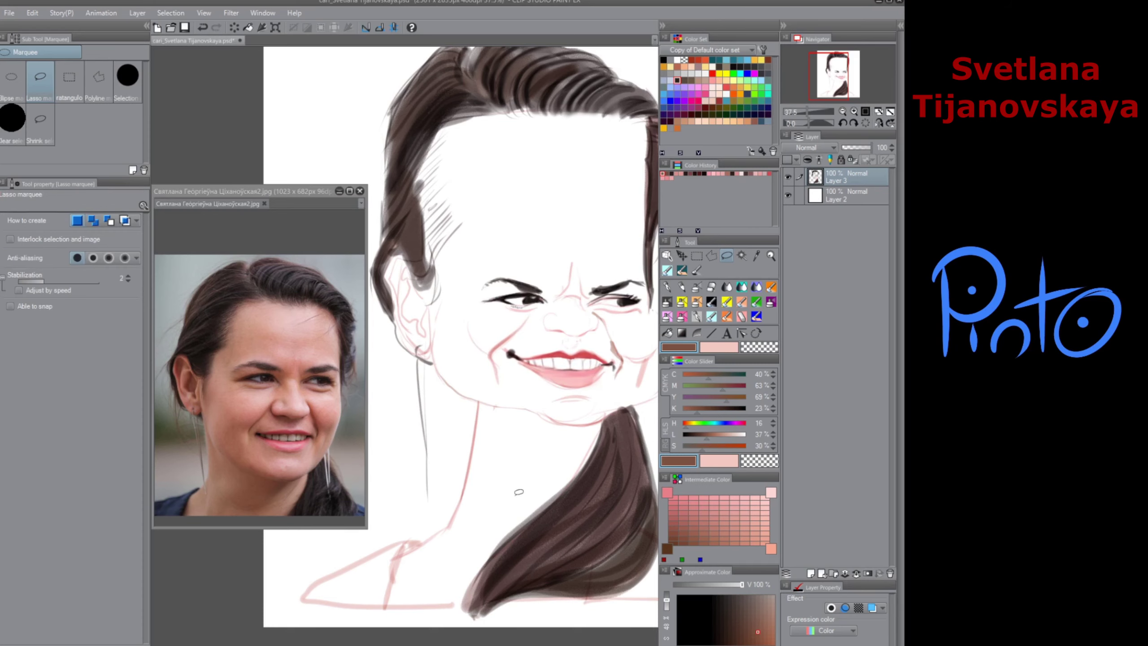
key("ctrl+s")
Step: Erase the old crease beside the left mouth corner and redraw the cheek fold up to the nose with a pink coloured pencil
key("e")
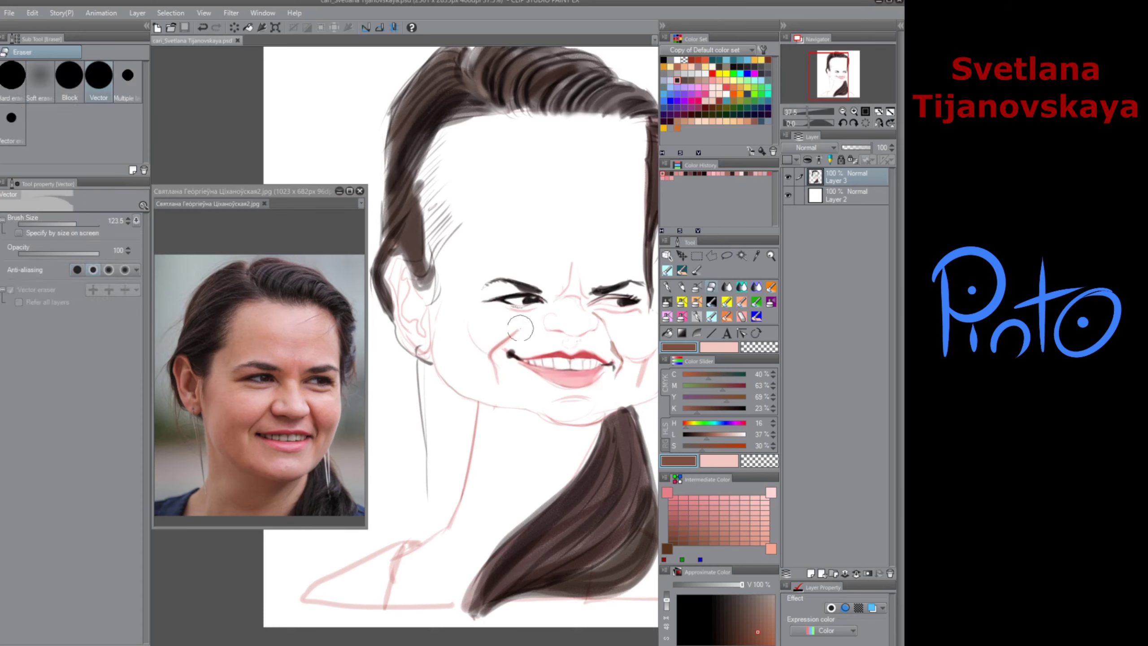
left_click(501, 360)
key("p")
left_click(704, 507)
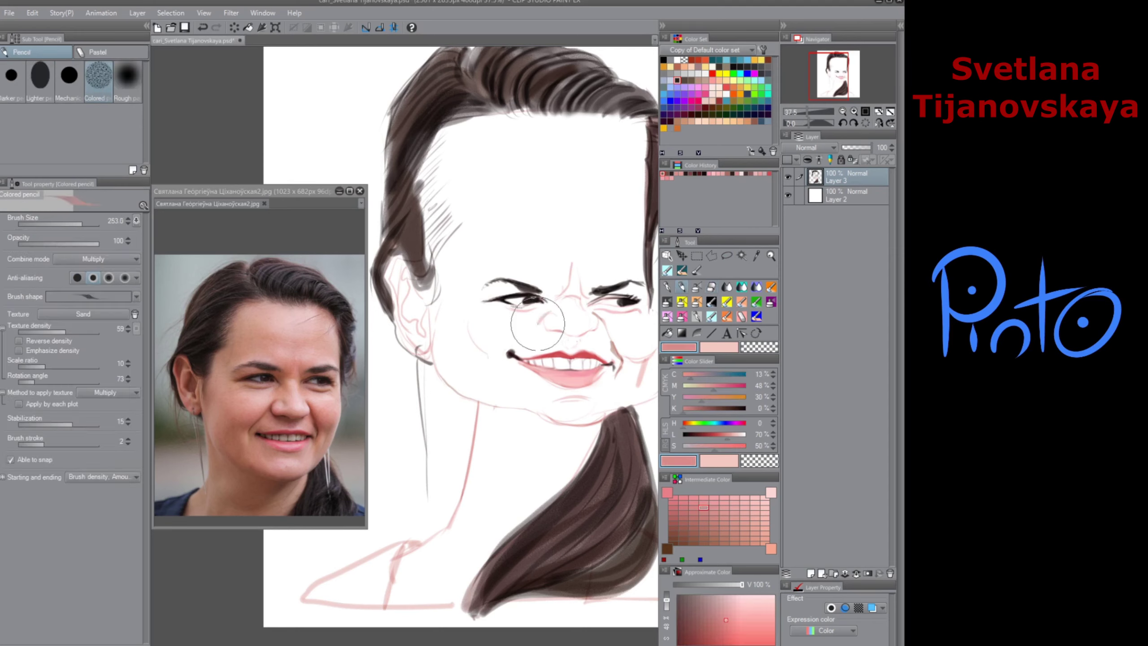
mouse_move(500, 348)
left_mouse_down()
mouse_move(498, 368)
mouse_move(500, 349)
mouse_move(547, 311)
left_mouse_up()
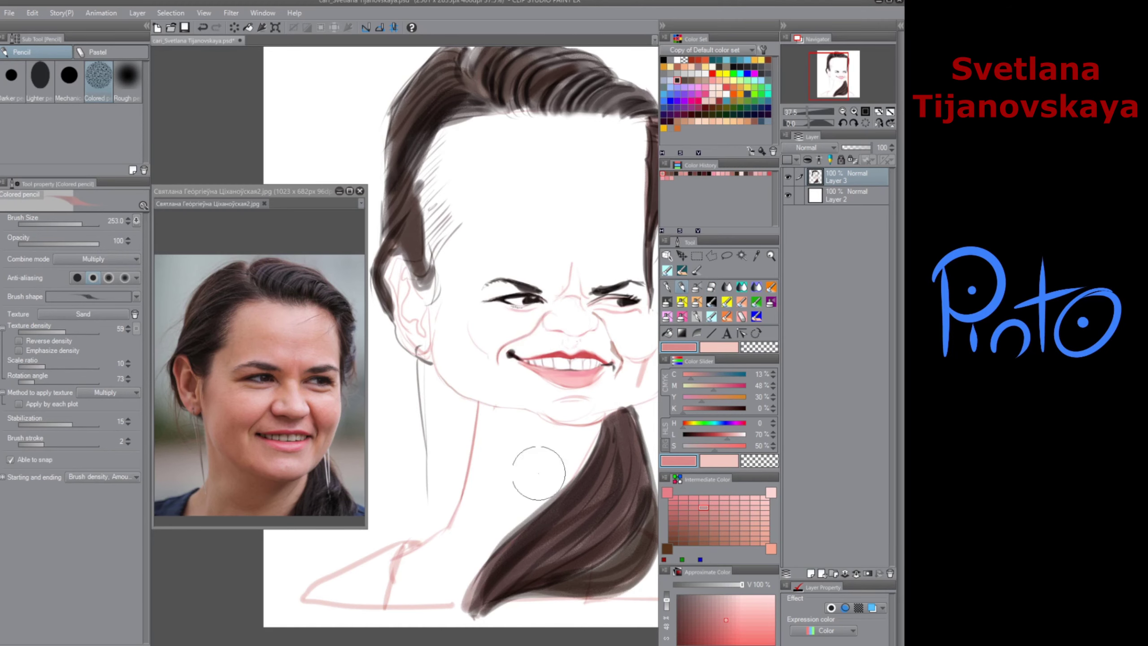
scroll(524, 473, "down", 3)
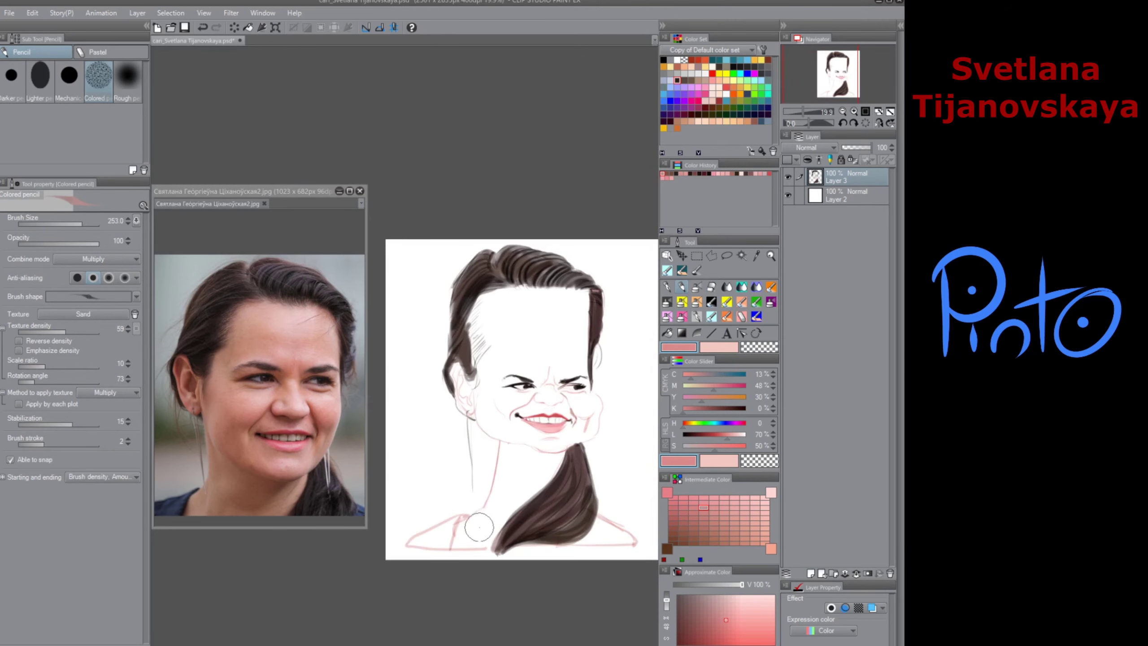
Step: Smooth the lower lip with the Finger tip blending brush
scroll(545, 412, "up", 4)
scroll(575, 408, "up", 1)
key("j")
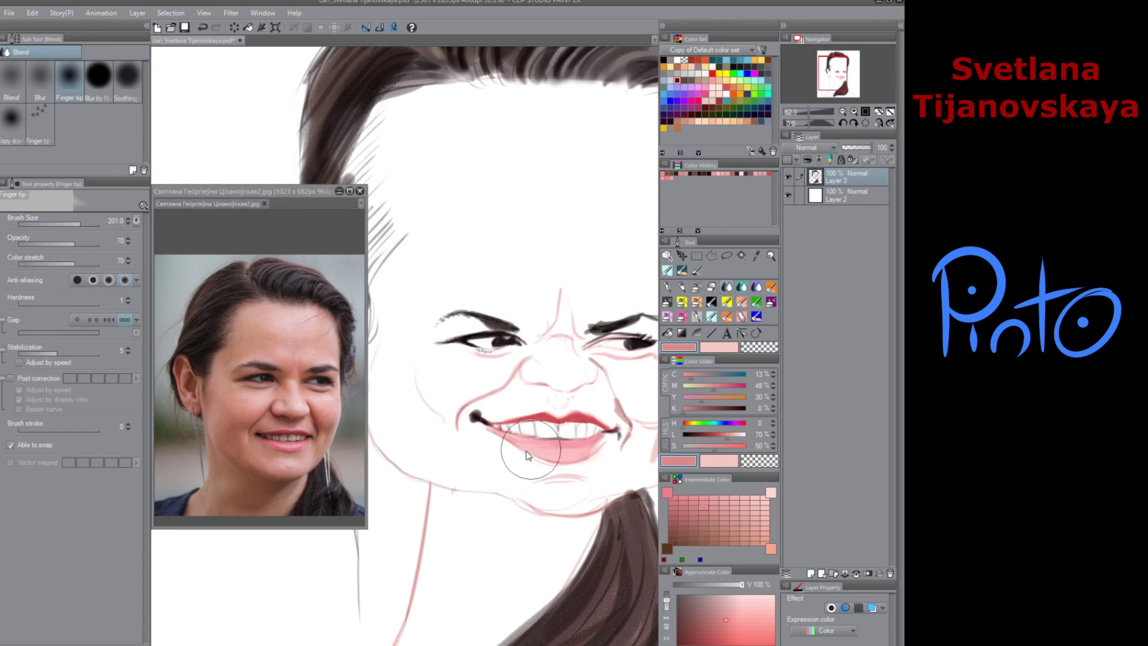
key("ctrl+z")
mouse_move(530, 430)
left_mouse_down()
mouse_move(520, 414)
mouse_move(511, 430)
mouse_move(495, 428)
mouse_move(520, 435)
left_mouse_up()
Step: Shade the left mouth corner with a muted brown coloured pencil and soften it with the Finger tip brush at size 65.2
left_click(695, 302)
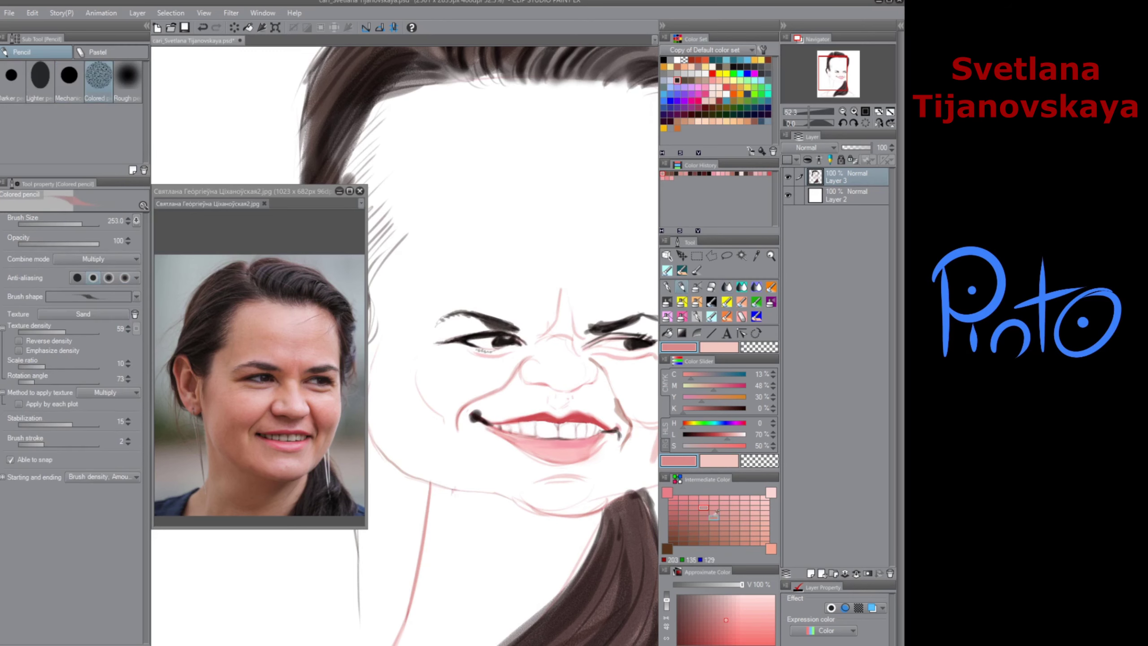
mouse_move(514, 408)
left_mouse_down()
mouse_move(532, 434)
mouse_move(536, 423)
mouse_move(537, 443)
mouse_move(565, 421)
mouse_move(601, 423)
mouse_move(582, 402)
mouse_move(598, 421)
mouse_move(606, 411)
mouse_move(592, 492)
mouse_move(513, 421)
mouse_move(524, 410)
mouse_move(506, 422)
mouse_move(477, 417)
mouse_move(499, 423)
mouse_move(466, 420)
left_mouse_up()
key("j")
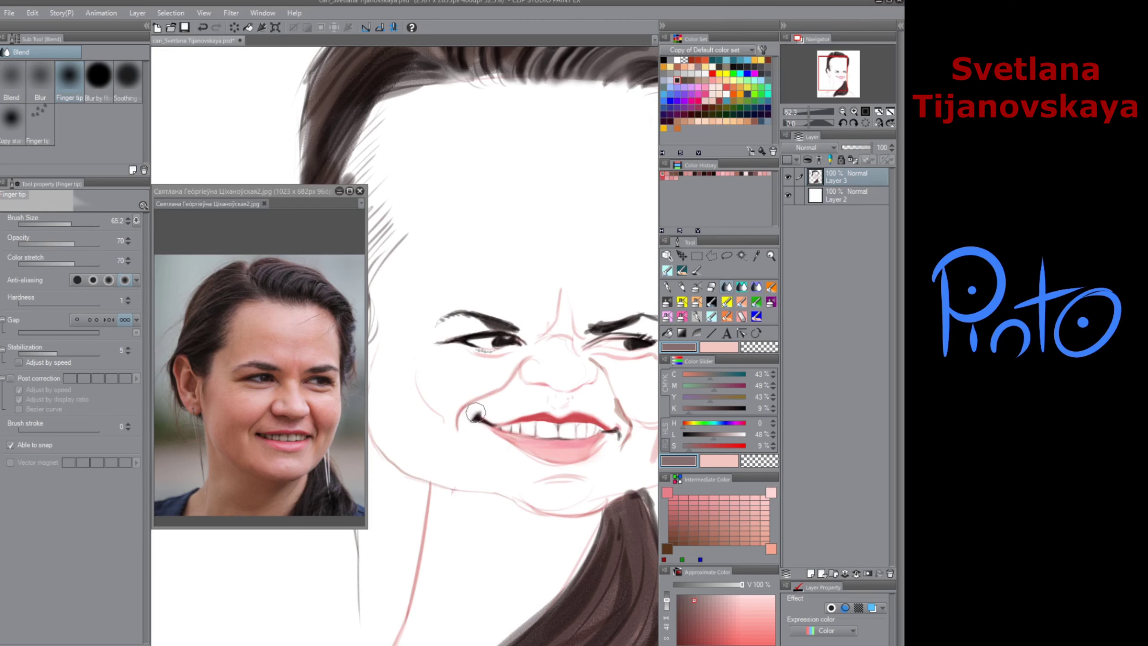
scroll(487, 482, "down", 3)
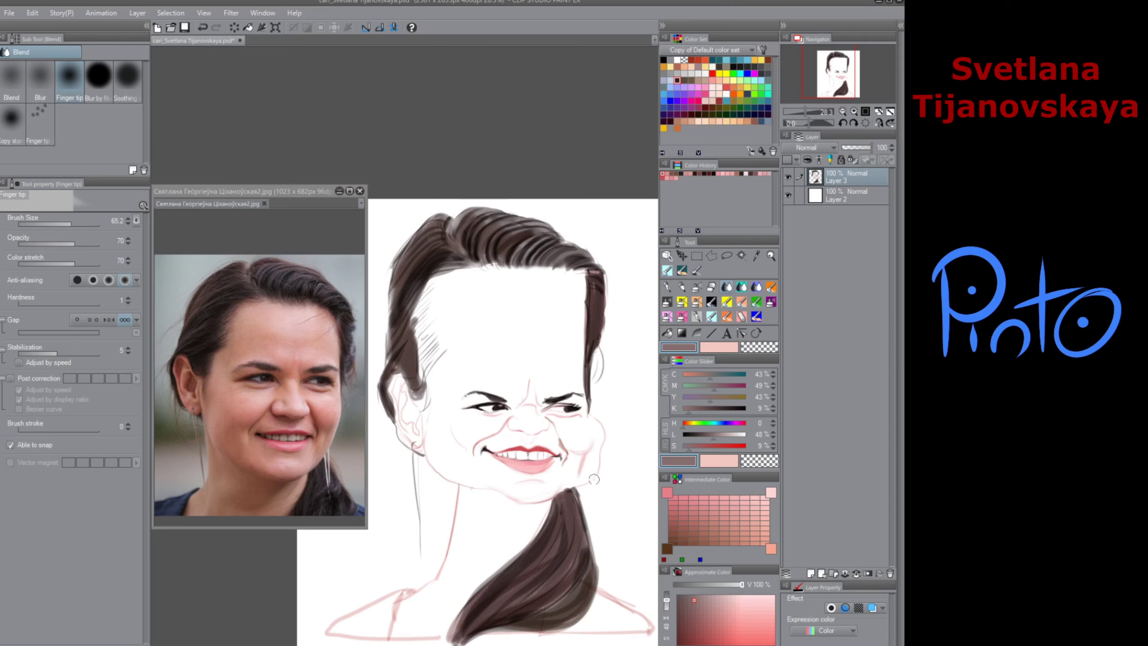
Step: Rework the lower right cheek outline in light pink with the coloured pencil and erase stray marks near the ponytail
left_click(683, 287)
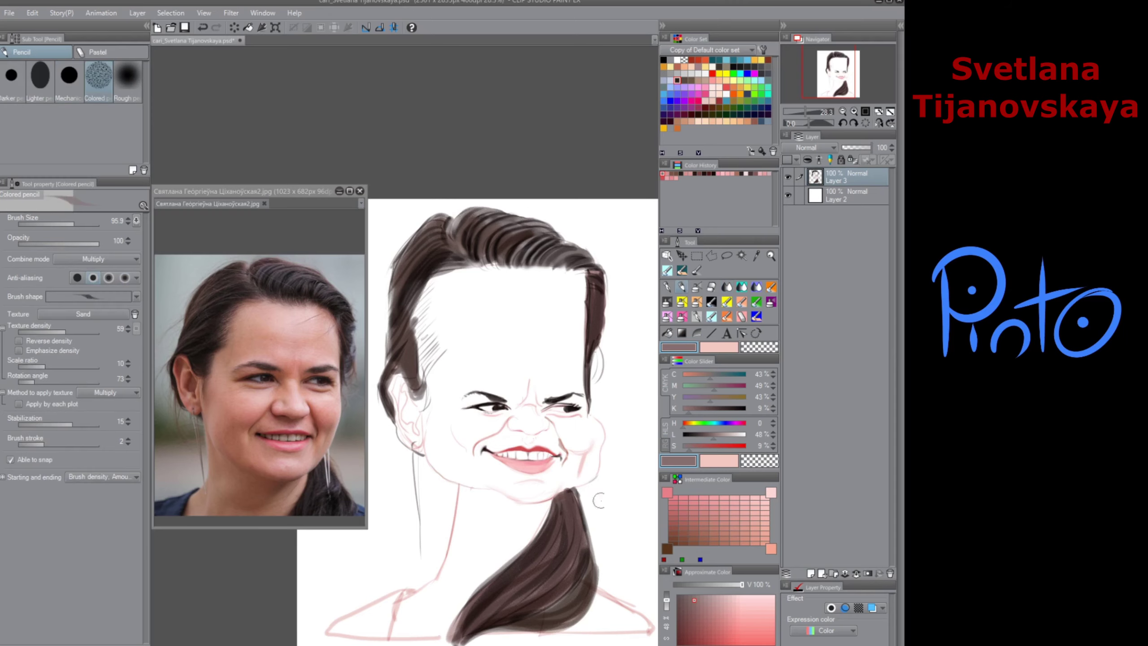
left_click(735, 508)
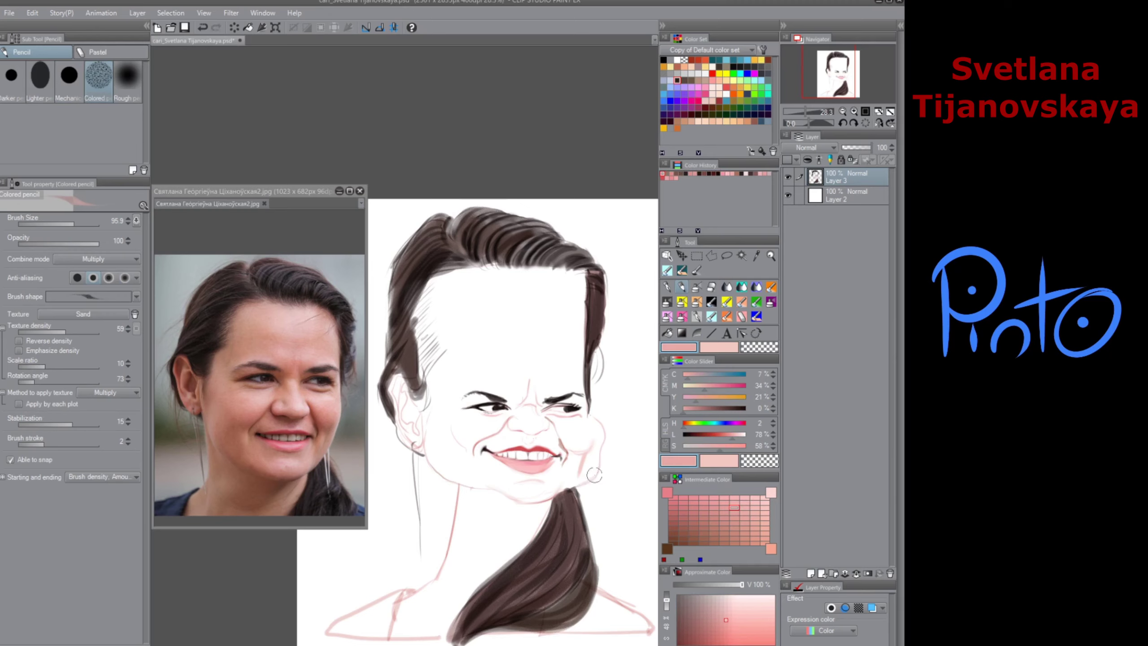
left_click(712, 288)
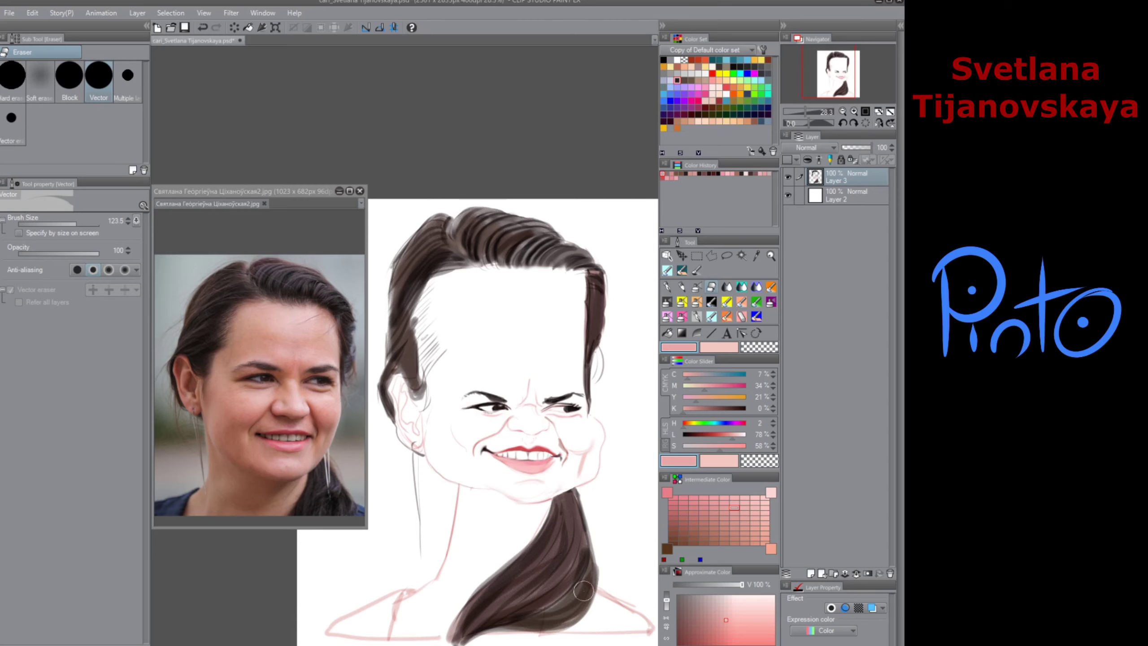
Step: Strengthen the nostrils and underside of the nose with a reddish coloured pencil and clean up the nose's right side with the eraser
left_click(682, 288)
left_click(713, 523)
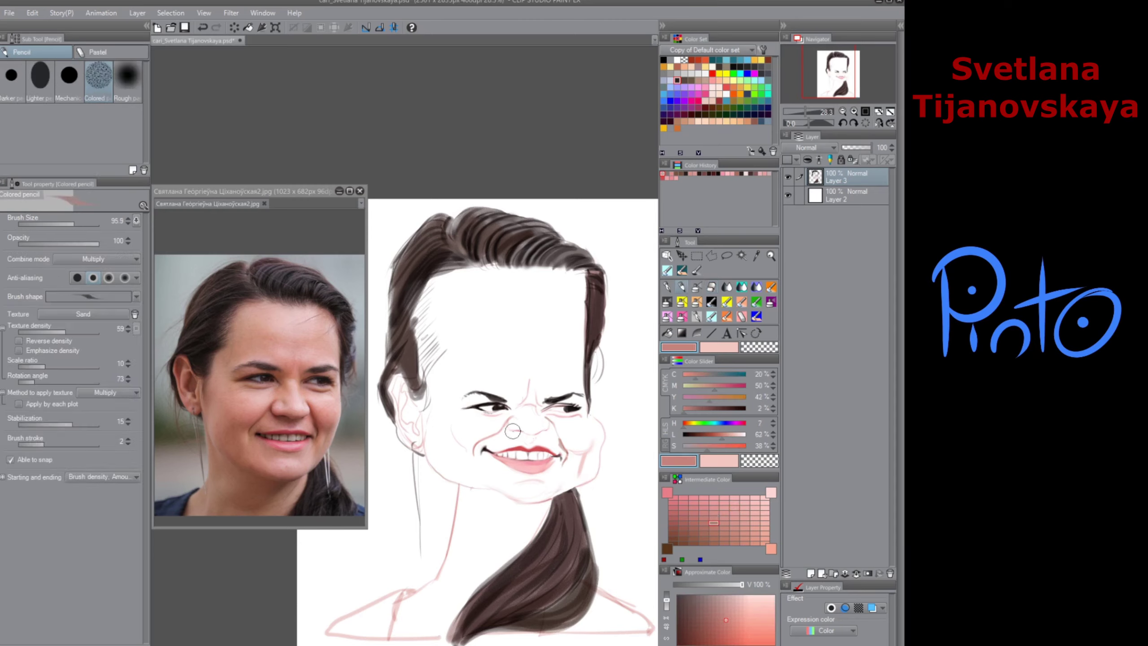
left_click_drag(513, 430, 523, 431)
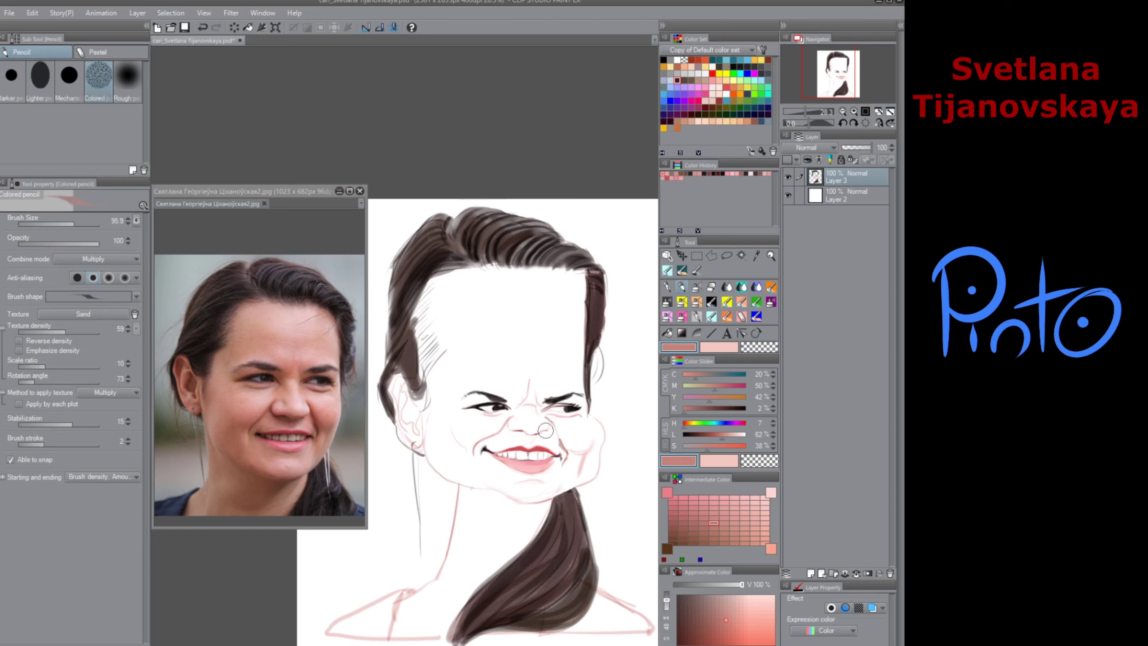
left_click(712, 290)
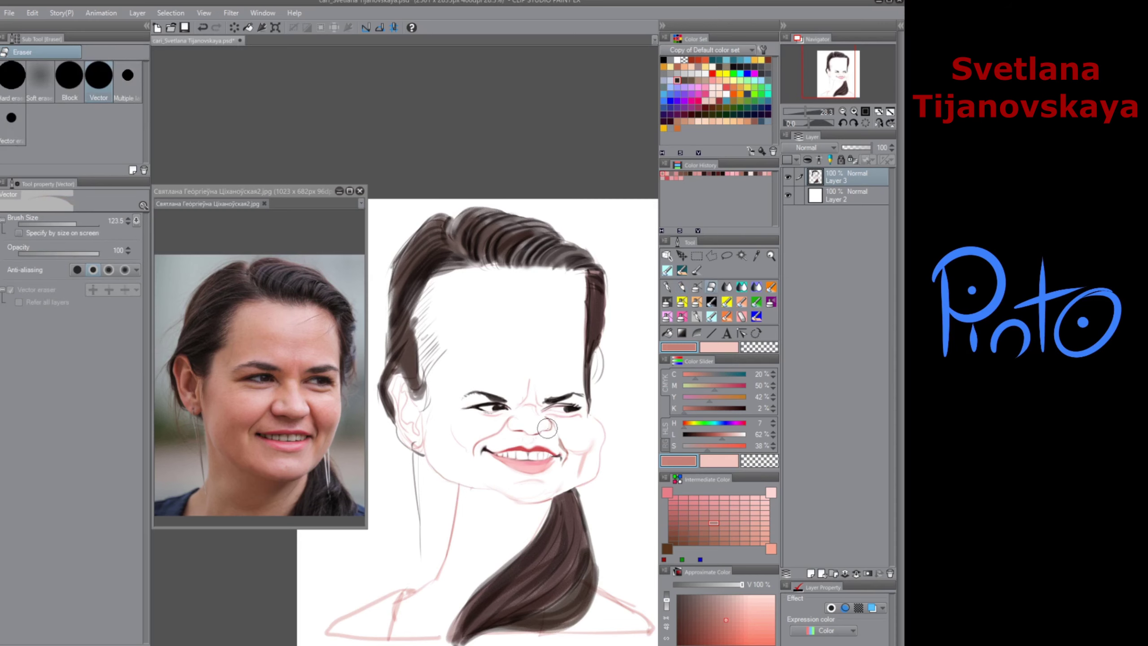
Step: Add salmon pink coloured-pencil strokes to the right cheek beside the mouth corner
left_click(690, 292)
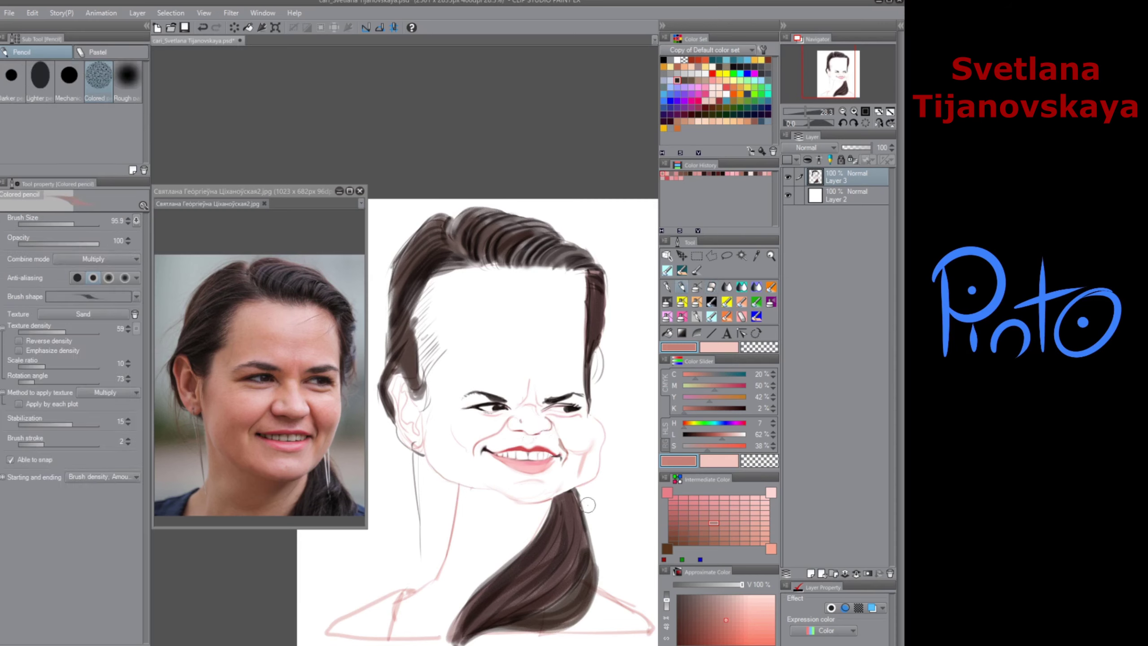
left_click(724, 507)
left_click_drag(571, 452, 583, 455)
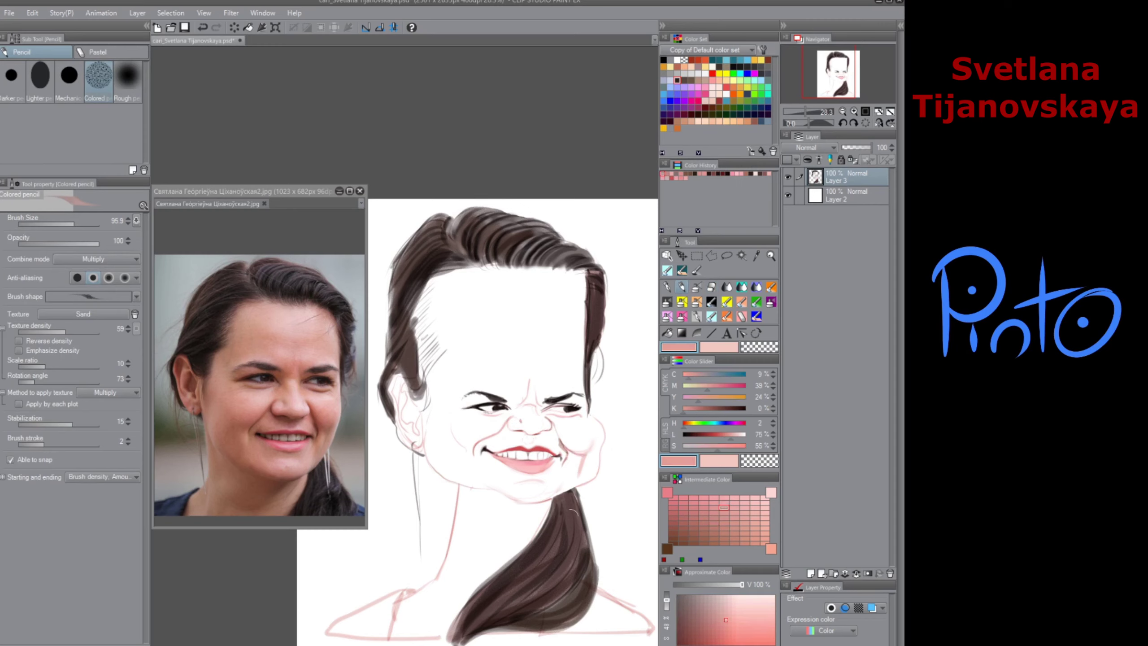
Step: Blend the hair at the left temple into soft strands with the Finger tip brush, using opacity 90 and colour stretch 89
left_click(728, 287)
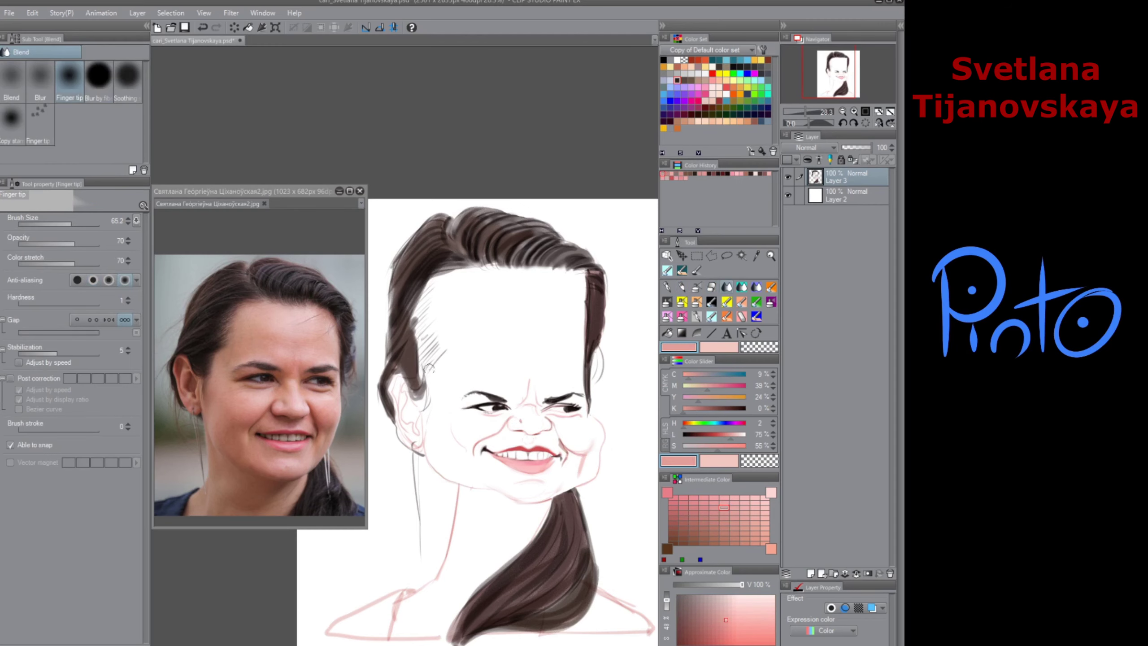
mouse_move(430, 369)
left_mouse_down()
mouse_move(442, 344)
mouse_move(425, 343)
mouse_move(414, 365)
mouse_move(428, 409)
left_mouse_up()
mouse_move(422, 368)
left_mouse_down()
mouse_move(436, 344)
mouse_move(419, 333)
mouse_move(434, 310)
mouse_move(409, 335)
mouse_move(418, 283)
left_mouse_up()
mouse_move(419, 323)
left_mouse_down()
mouse_move(441, 271)
mouse_move(425, 307)
mouse_move(452, 292)
mouse_move(409, 335)
mouse_move(445, 330)
mouse_move(441, 340)
mouse_move(451, 216)
mouse_move(497, 209)
mouse_move(380, 281)
mouse_move(378, 376)
mouse_move(401, 265)
mouse_move(382, 390)
left_mouse_up()
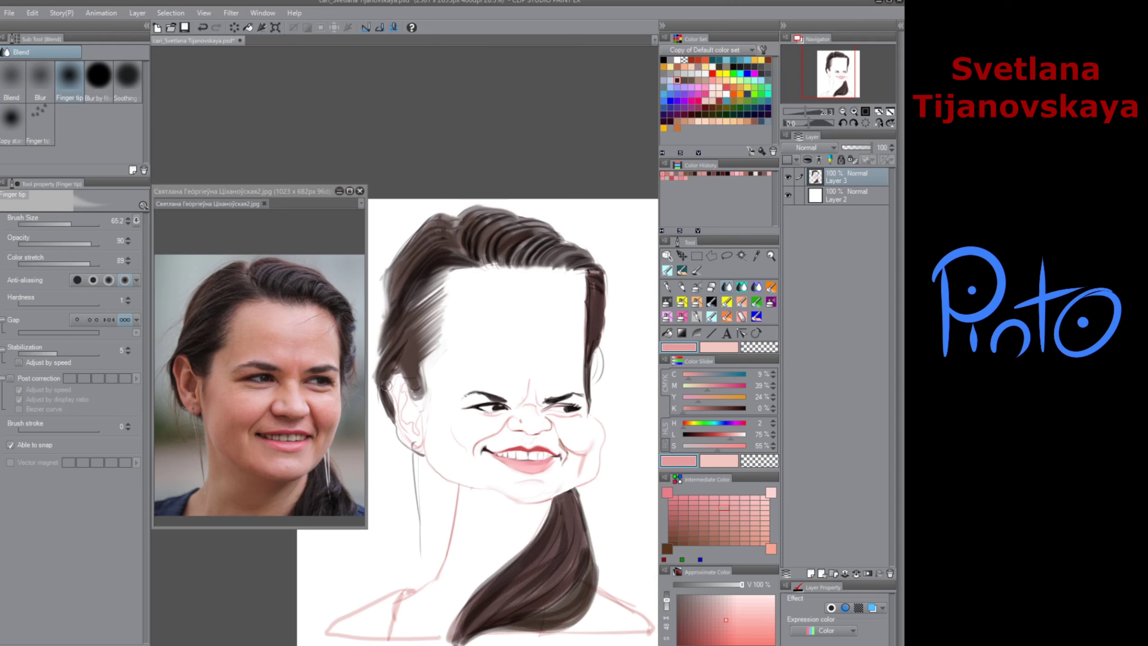
Step: Pull wispy strands outward from the left edge of the hair with the Finger tip brush and undo the last stroke
scroll(473, 556, "down", 3)
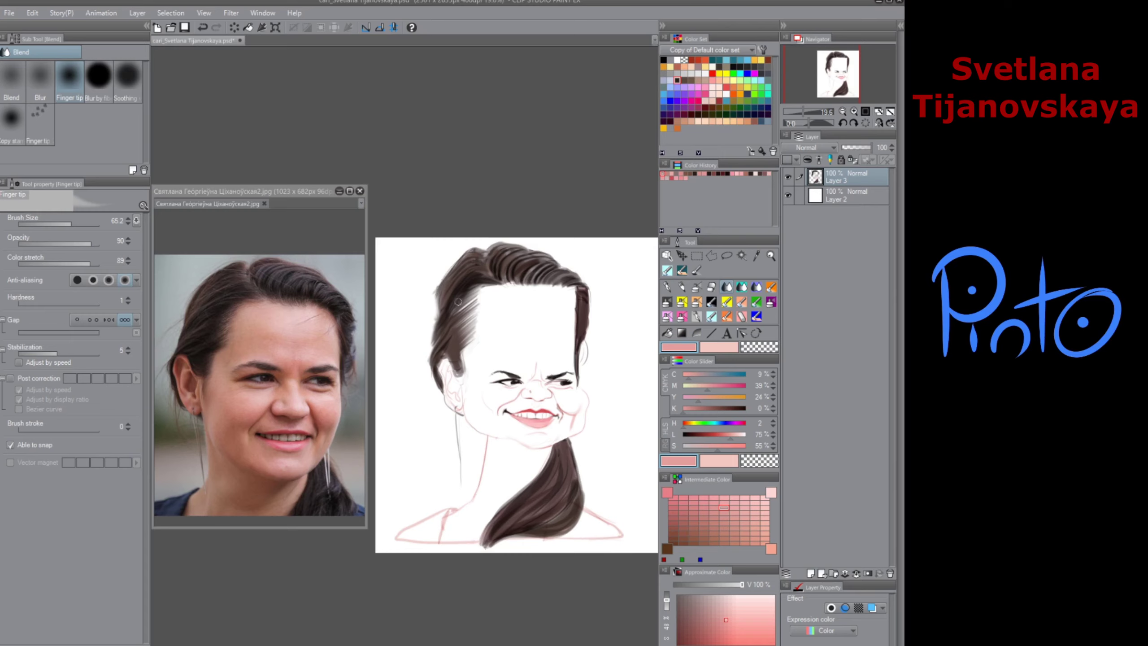
left_click_drag(445, 307, 425, 342)
left_click_drag(443, 324, 427, 374)
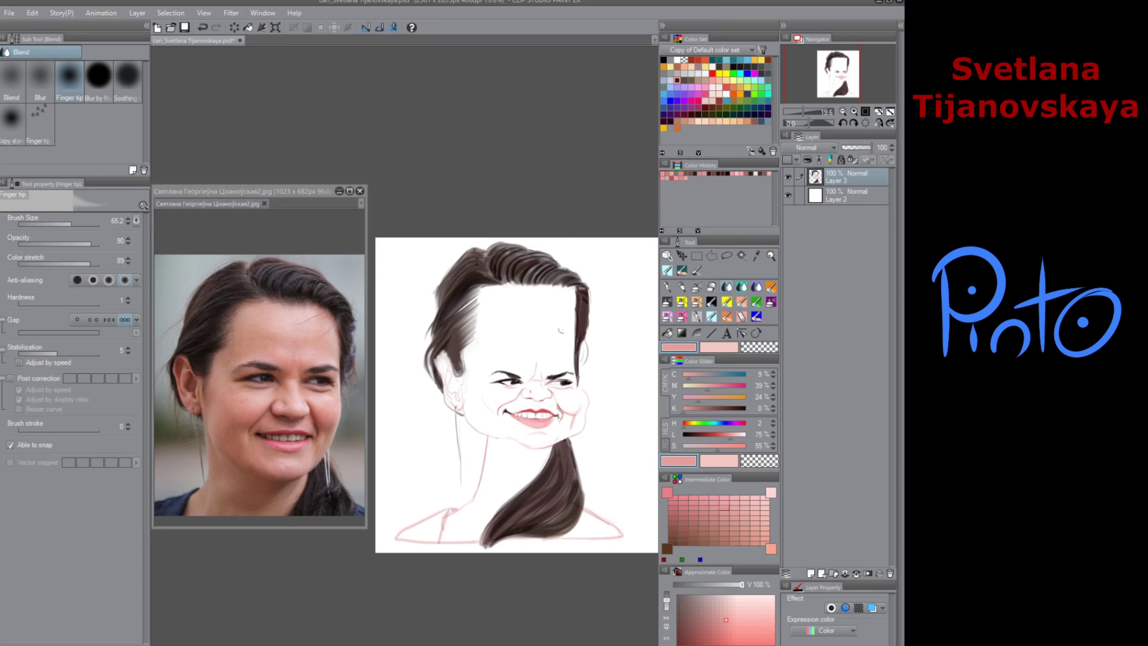
key("ctrl+z")
Step: Lasso and rework the left ear, and erase the earring hook and old lines below the earlobe
left_click(727, 256)
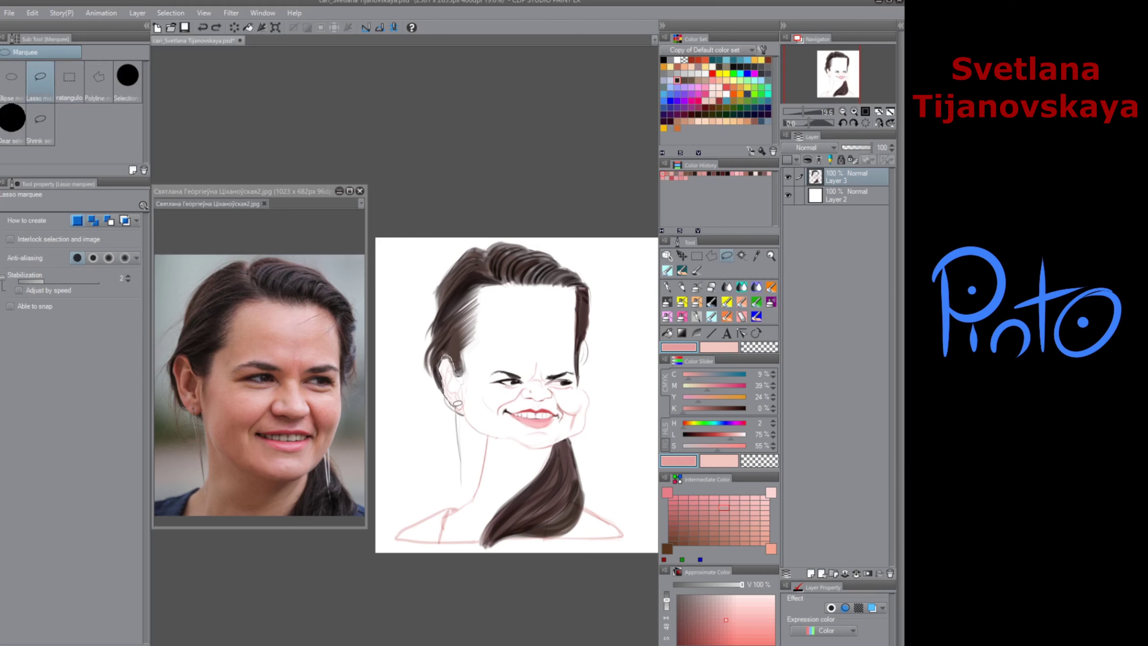
left_click_drag(467, 388, 450, 350)
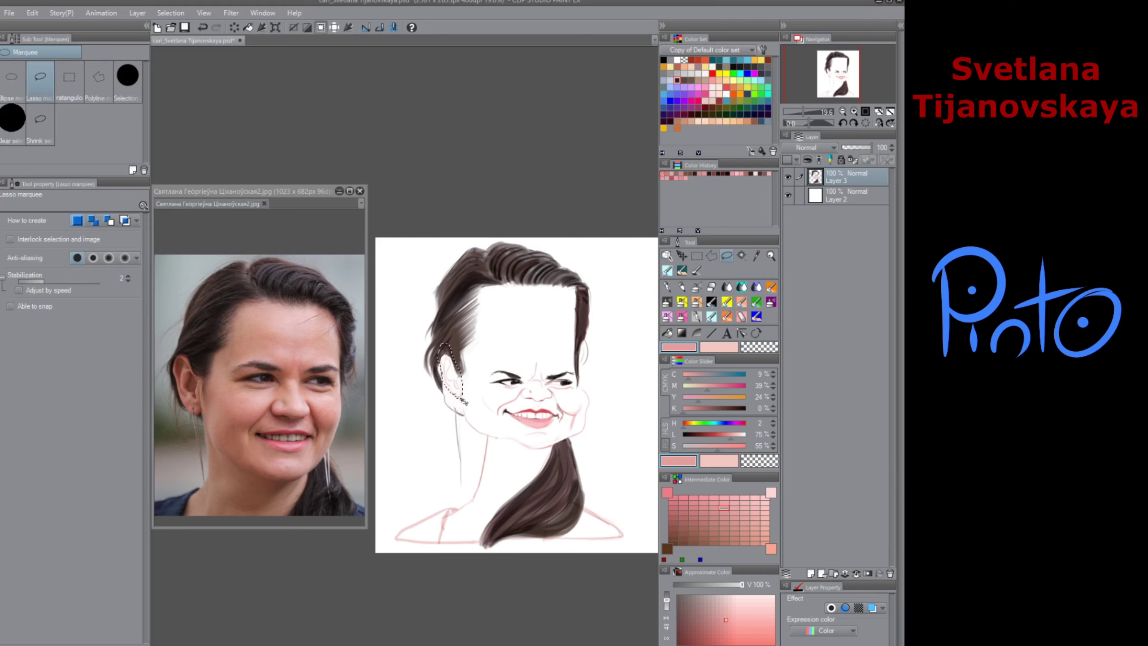
left_click(451, 503)
left_click(711, 287)
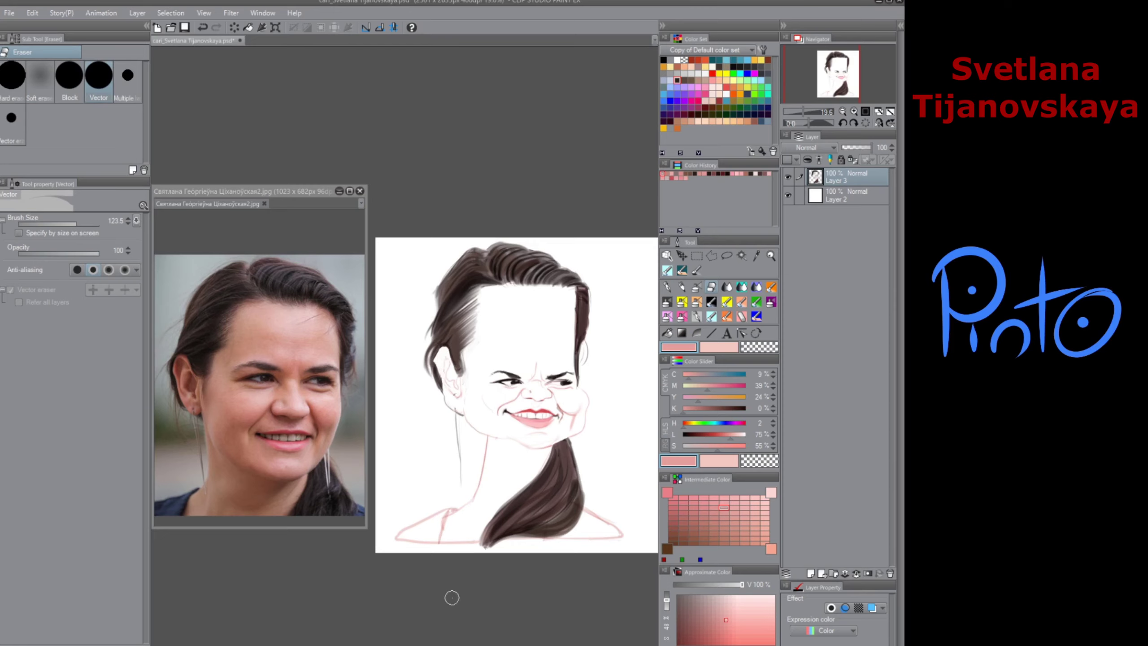
mouse_move(445, 396)
left_mouse_down()
mouse_move(462, 420)
mouse_move(455, 412)
left_mouse_up()
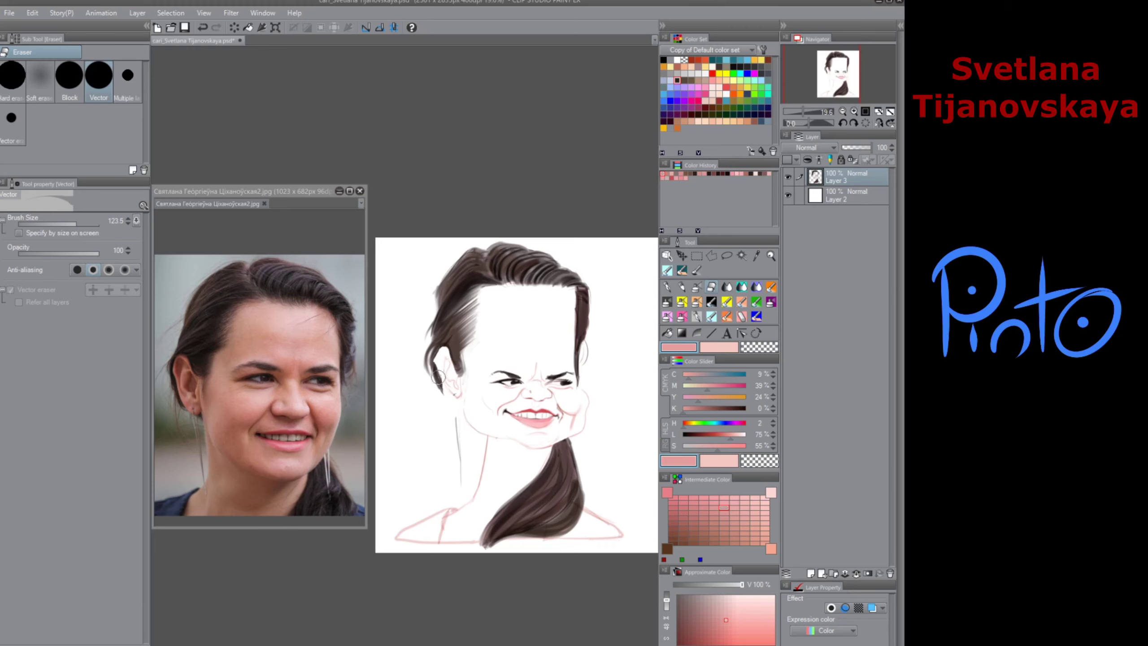
Step: Darken the hair edge behind and below the ear with a dark brown coloured pencil and trim around the earlobe with the eraser
left_click(683, 289)
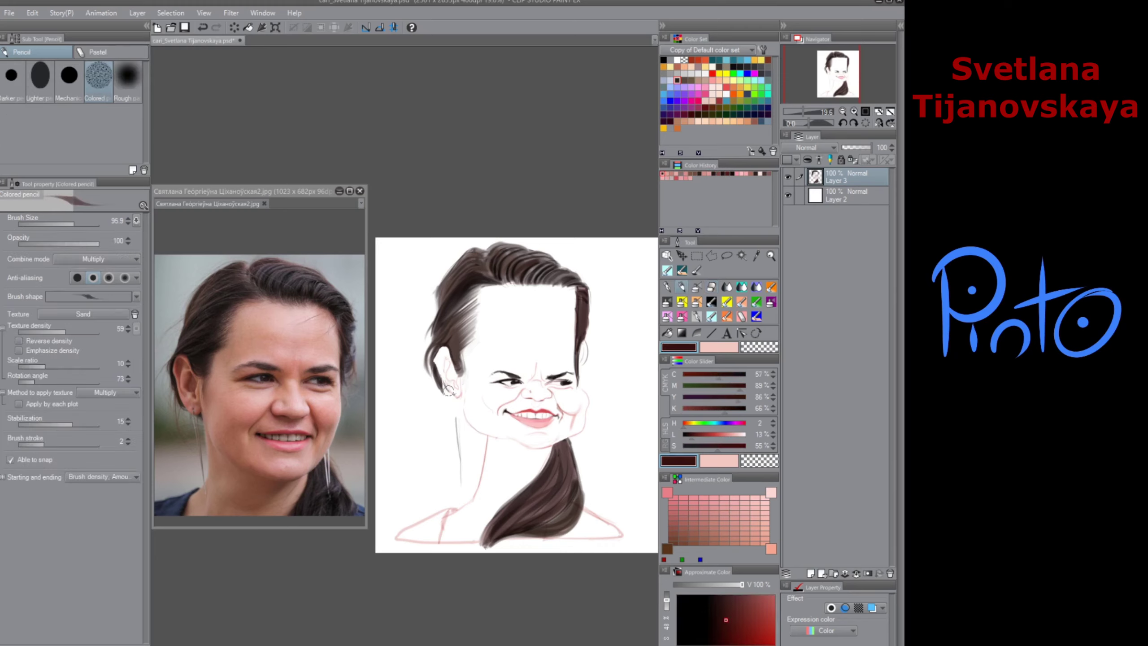
mouse_move(450, 392)
left_mouse_down()
mouse_move(422, 372)
mouse_move(446, 406)
mouse_move(430, 348)
left_mouse_up()
key("e")
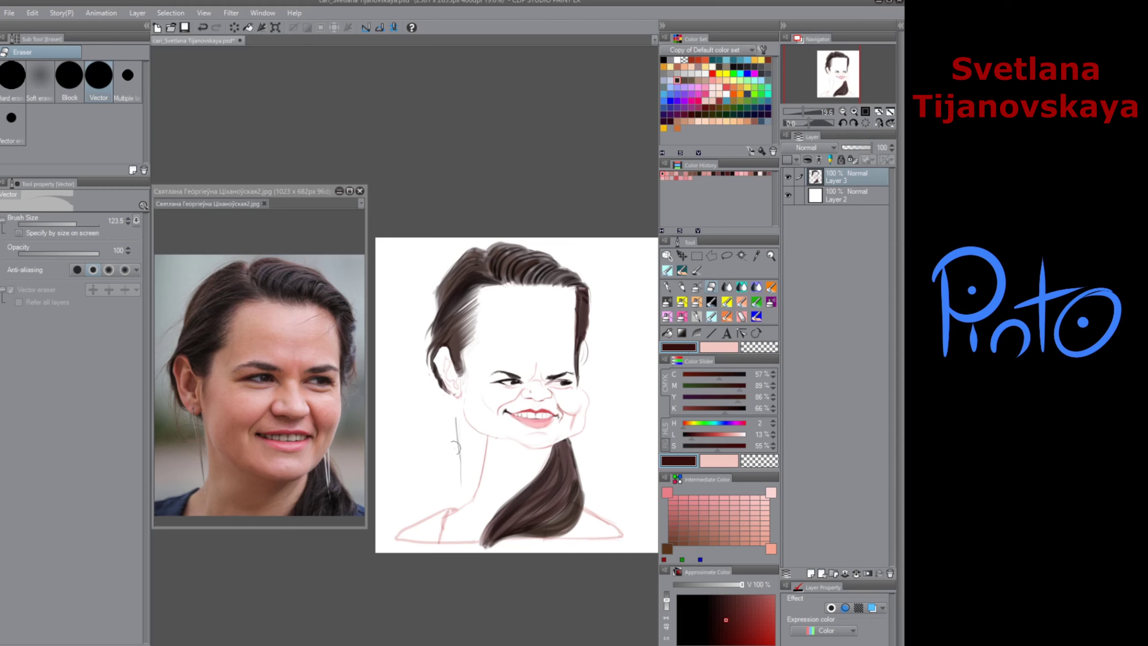
Step: Shade the inside of the left ear in pink with the coloured pencil
left_click(681, 289)
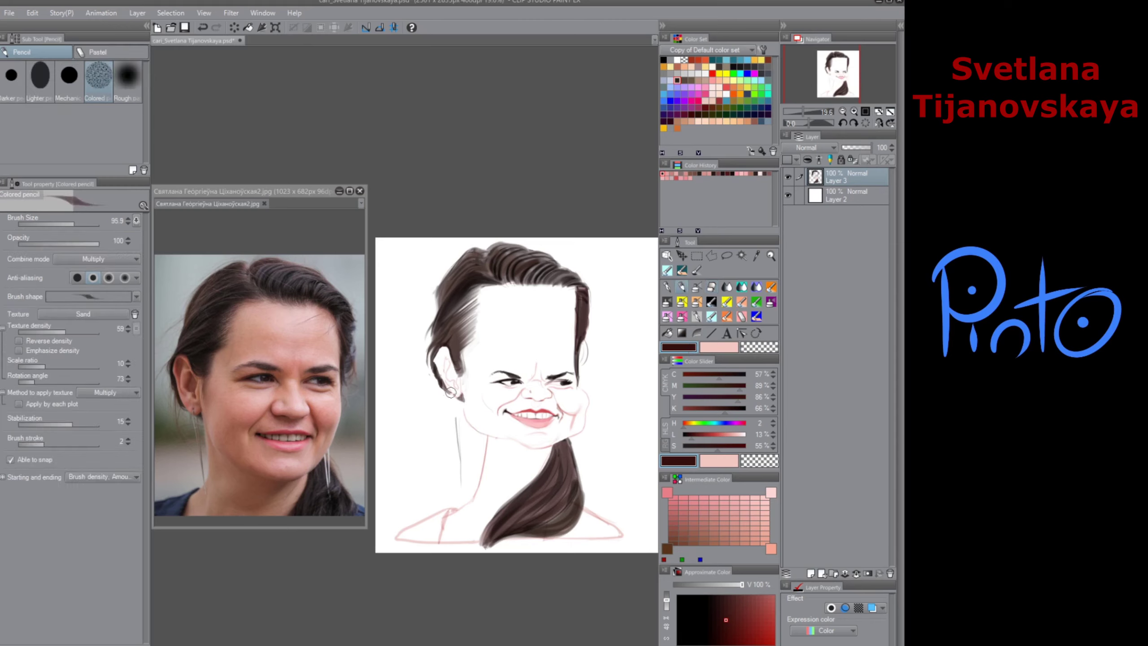
left_click(694, 507)
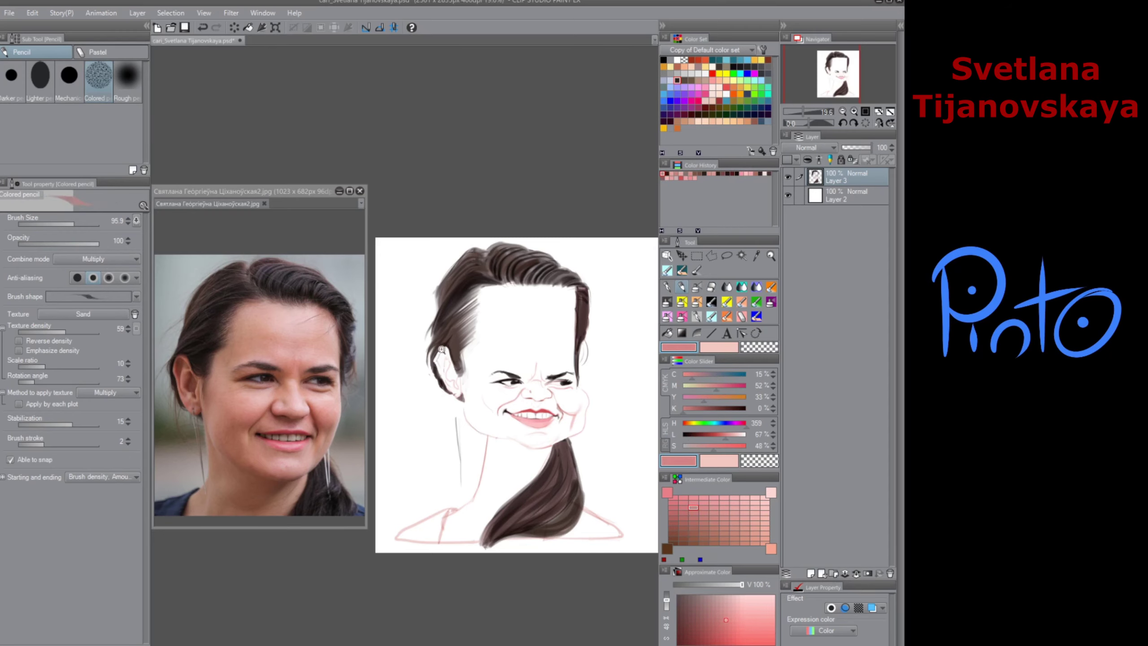
scroll(438, 358, "up", 2)
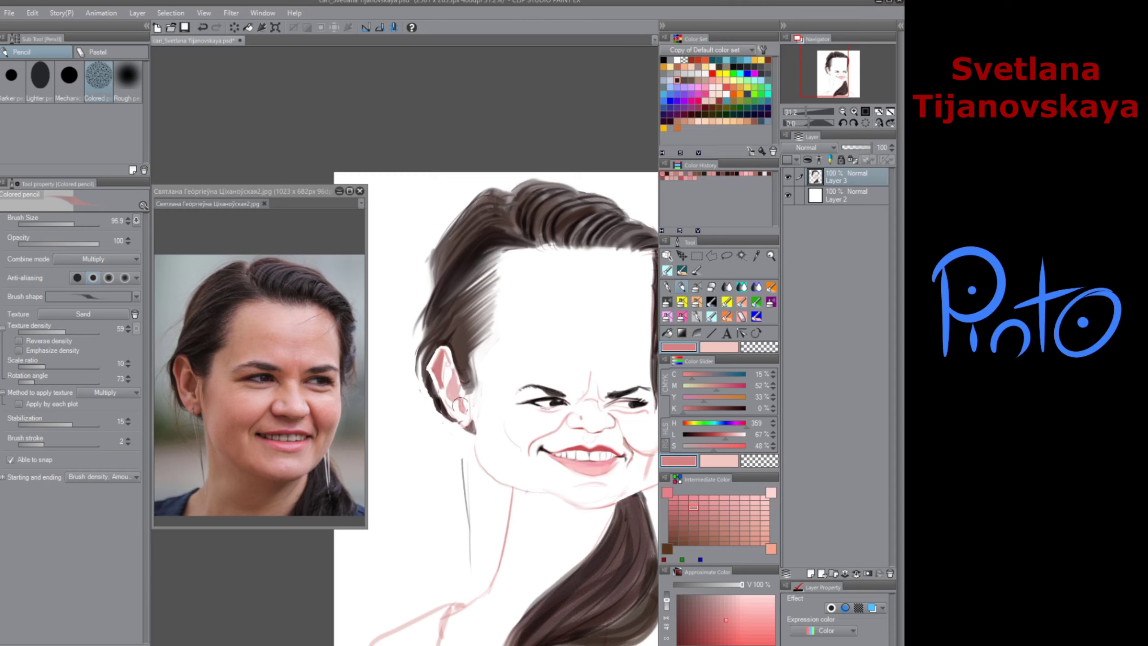
Step: Draw a long, thin earring hanging from the left earlobe to the shoulder in a greyish brown sampled from the ponytail
left_click(684, 533)
left_click(633, 511, "alt")
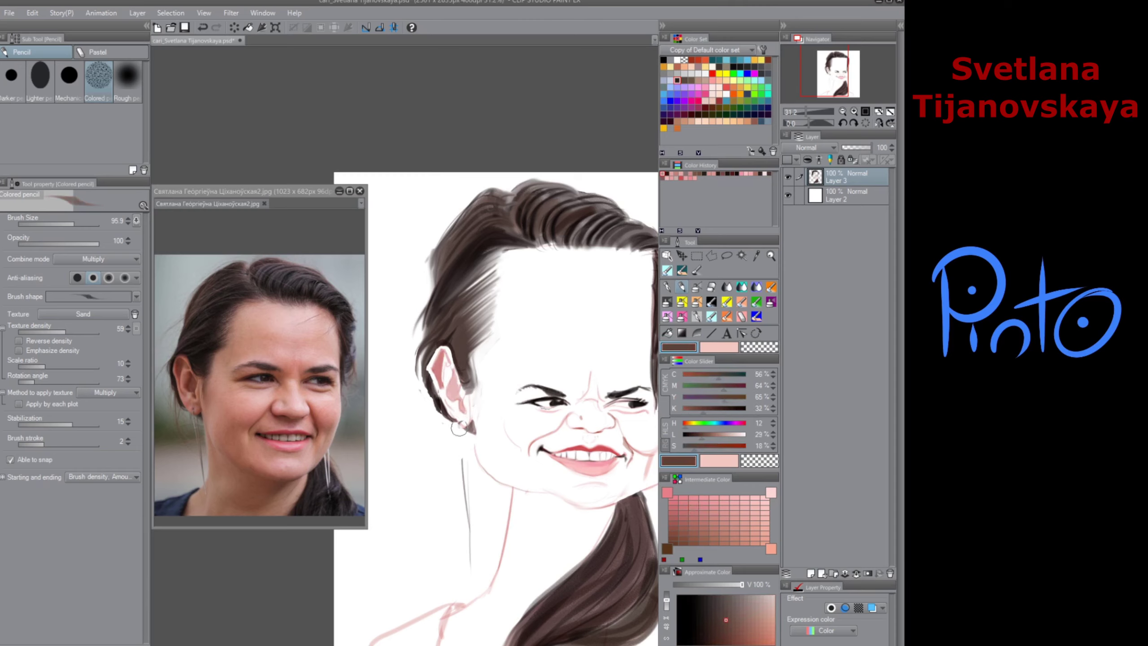
left_click_drag(460, 424, 475, 613)
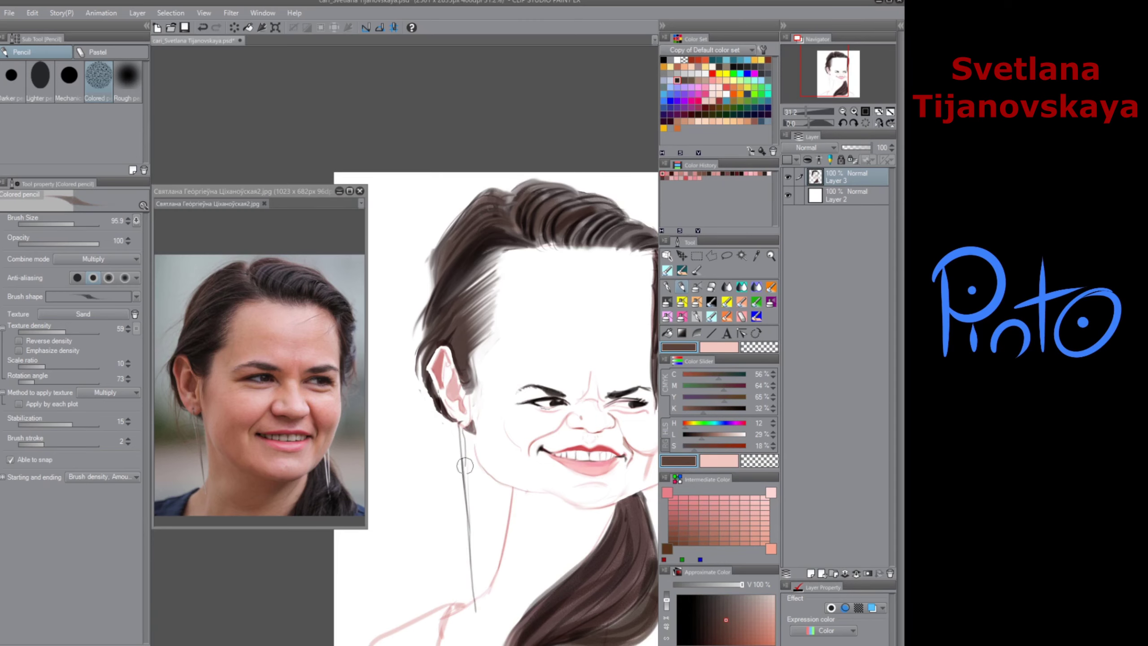
Step: Widen the outer side of the ponytail with the Mapping pen, outlining and filling the added part in a sampled dark brown
left_click_drag(560, 612, 467, 504)
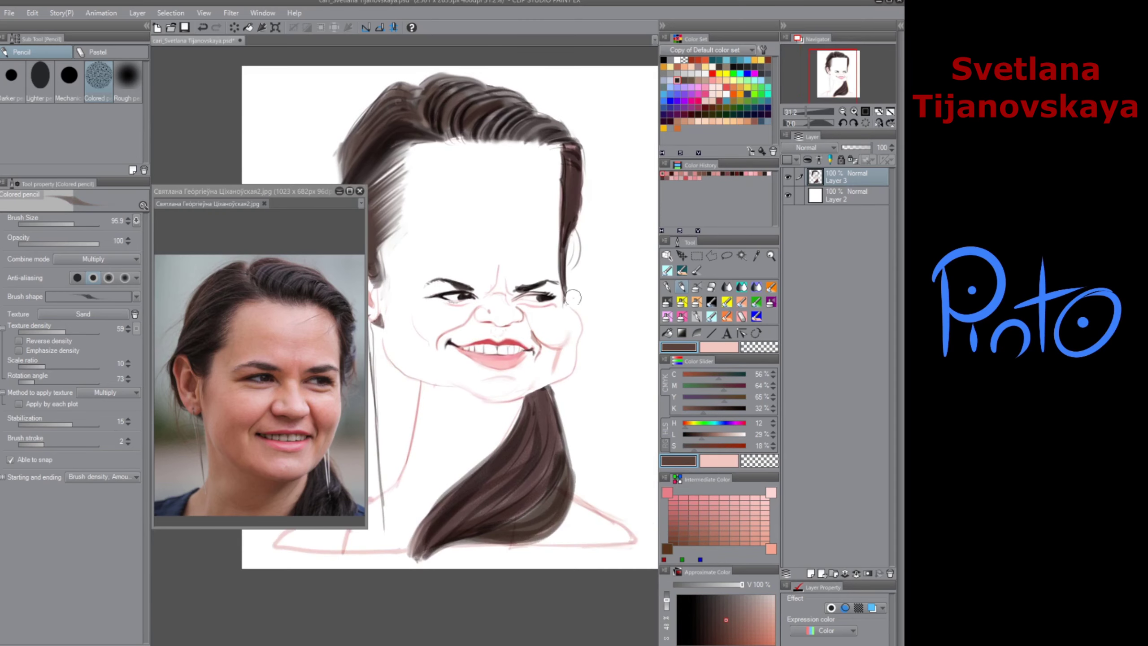
left_click(695, 288)
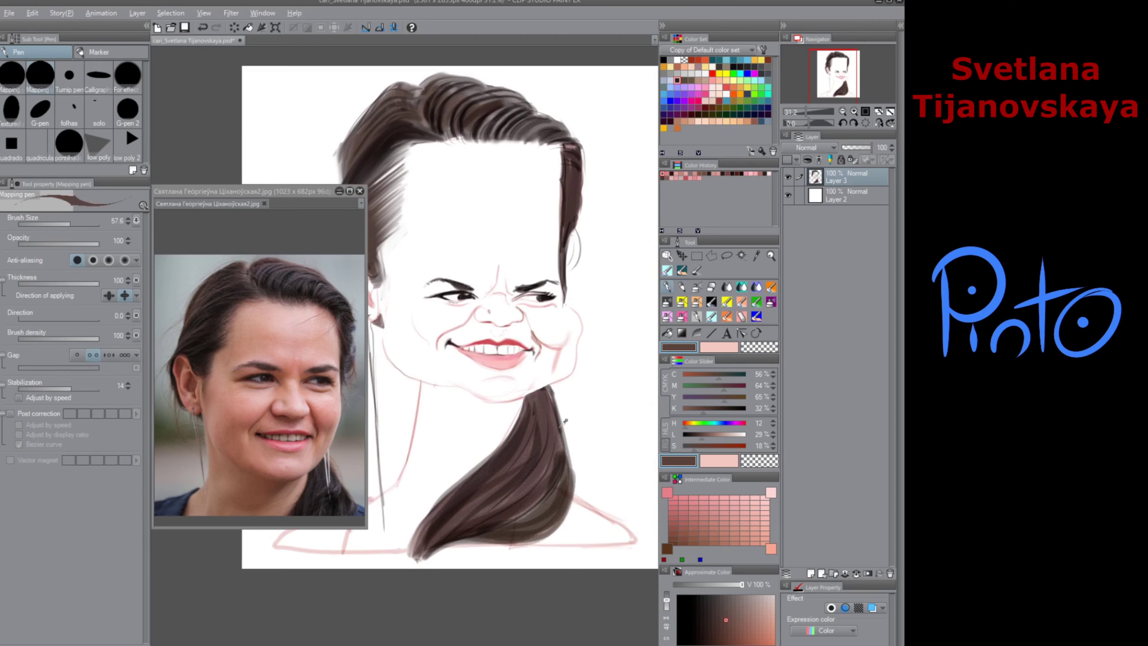
left_click(552, 384, "alt")
mouse_move(552, 388)
left_mouse_down()
mouse_move(593, 497)
mouse_move(547, 530)
left_mouse_up()
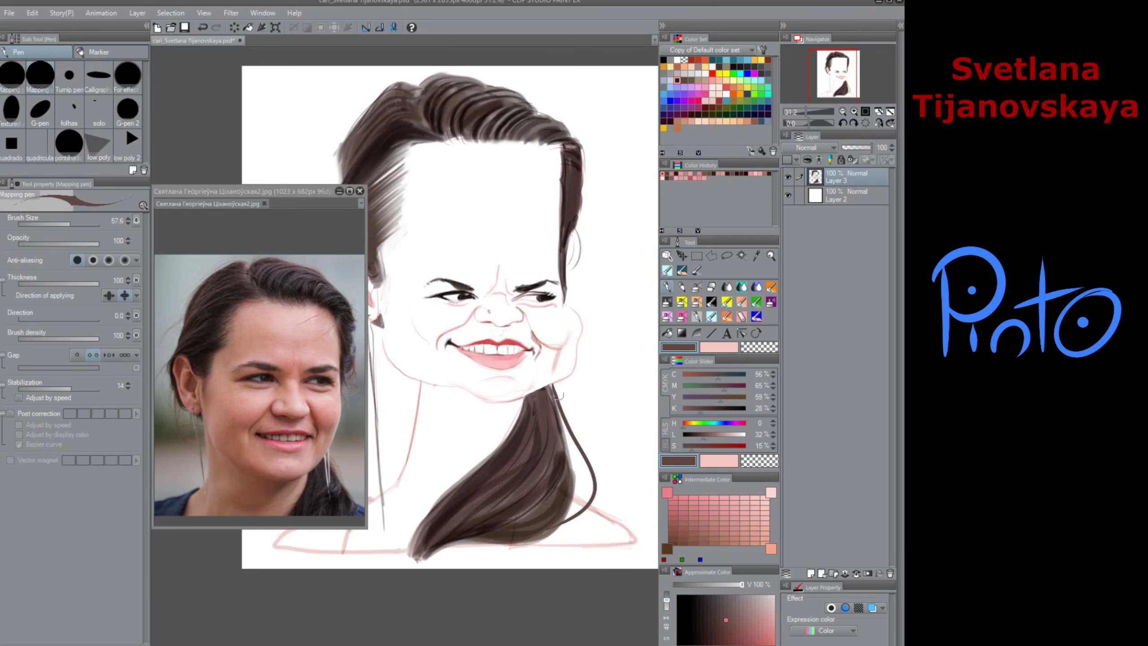
left_click_drag(559, 397, 582, 495)
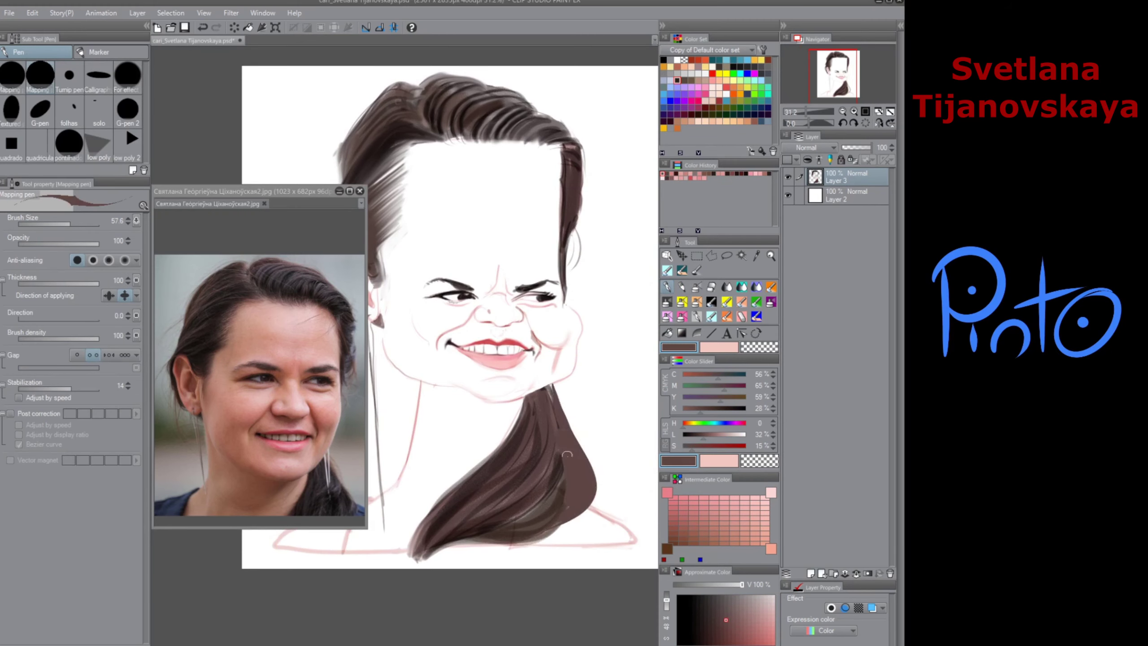
Step: Paint sampled brown strands over the newly added part of the ponytail so it matches the rest of the hair
left_click(561, 464, "alt")
key("p")
mouse_move(550, 393)
left_mouse_down()
mouse_move(585, 475)
mouse_move(556, 521)
left_mouse_up()
left_click_drag(558, 418, 563, 456)
Step: Try drawing a second hanging earring over the ponytail with the Mapping pen at lightness 70, and undo it
left_click(669, 288)
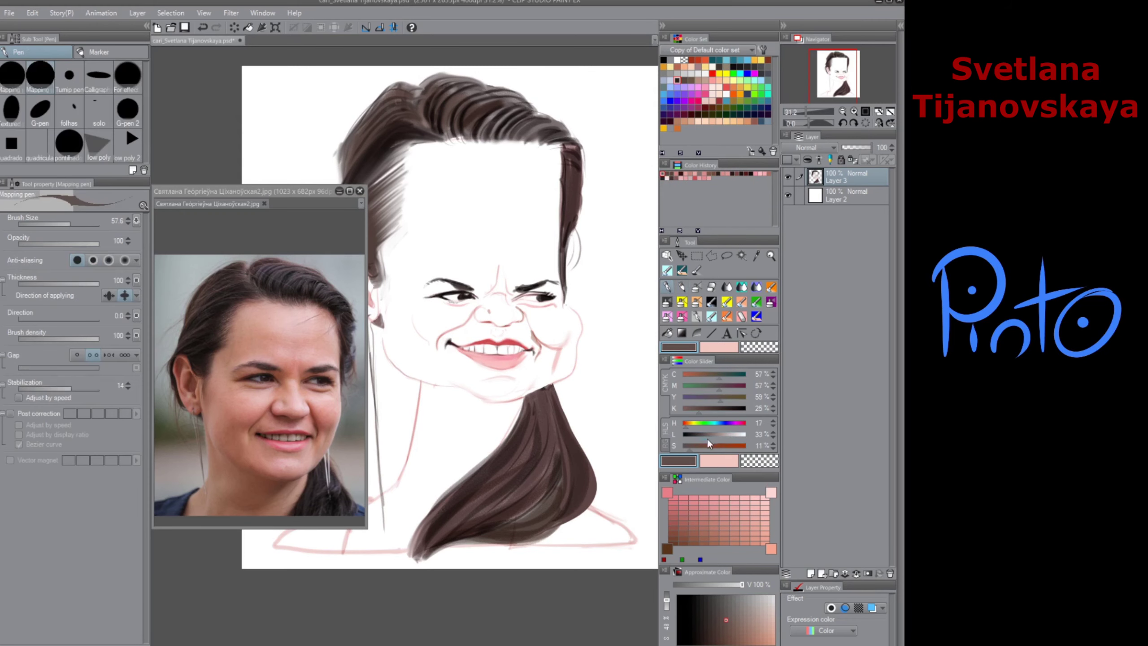
left_click_drag(704, 436, 727, 436)
left_click_drag(562, 388, 567, 509)
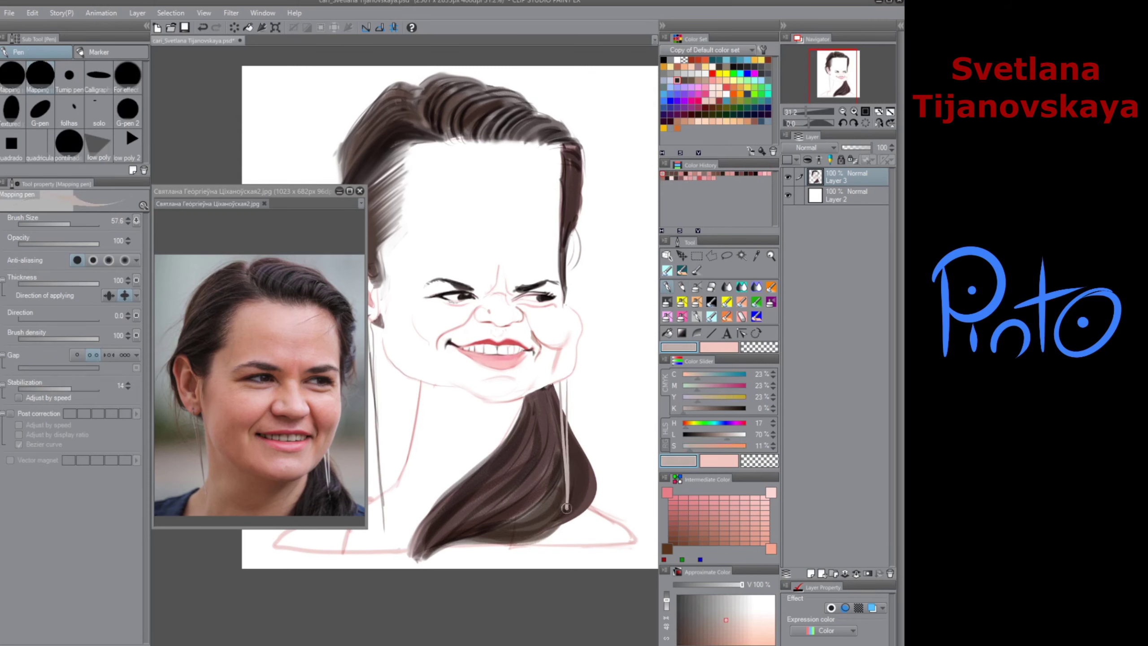
key("ctrl+z")
key("ctrl+z")
Step: Try selecting the background around the figure with the From all layers magic wand, and clear the selection
scroll(563, 571, "down", 3)
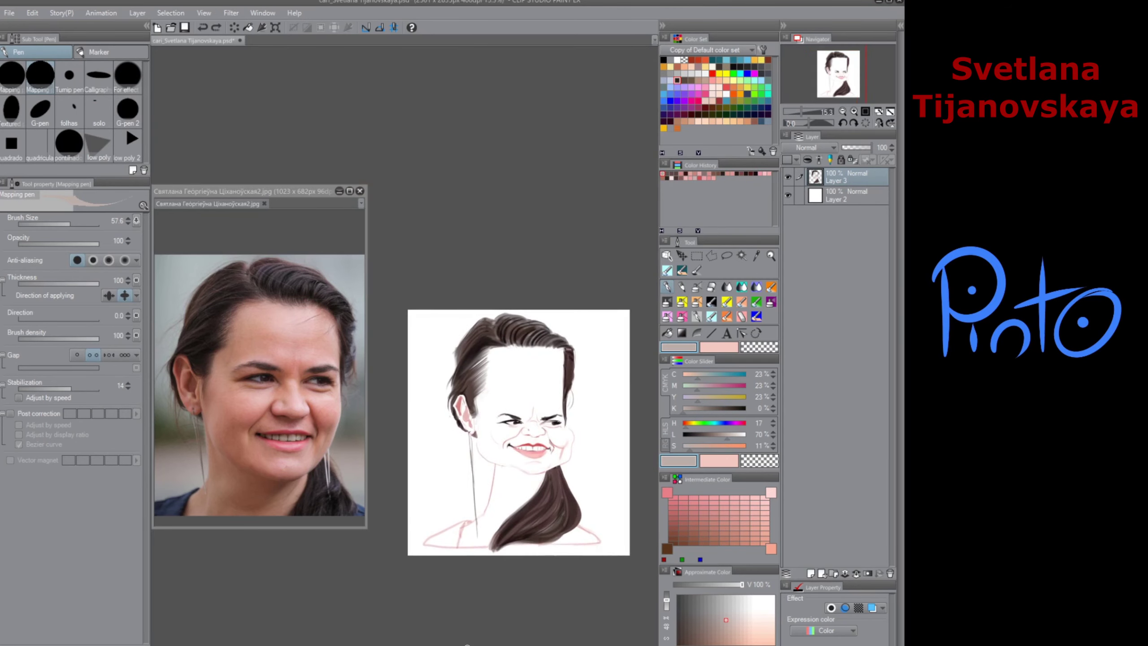
key("w")
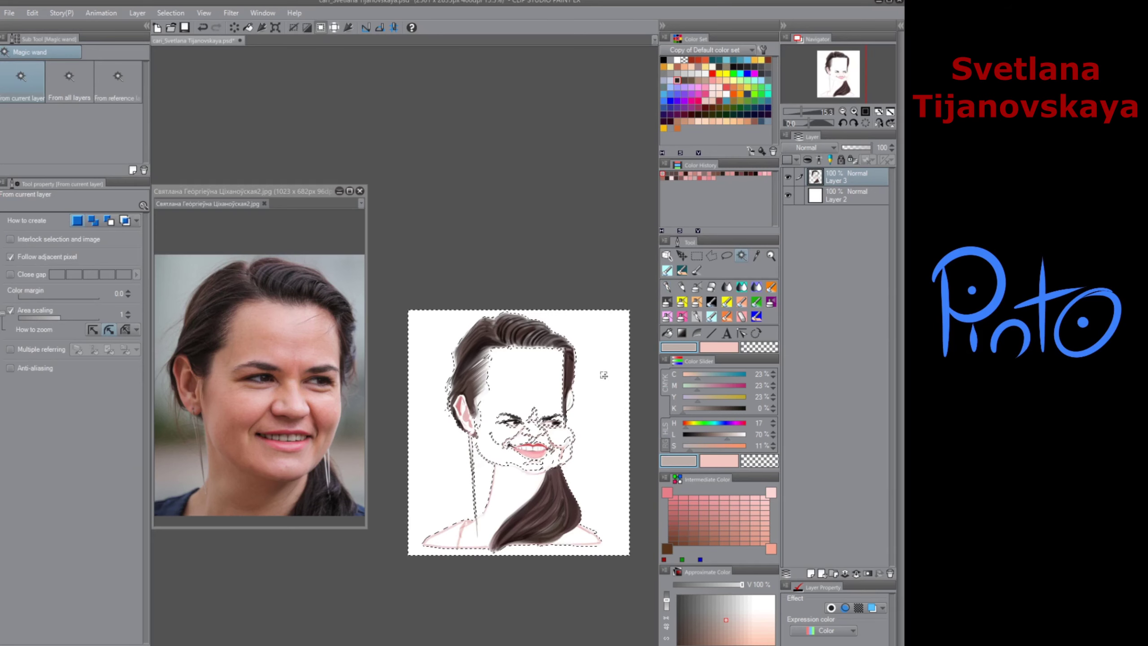
left_click(514, 618)
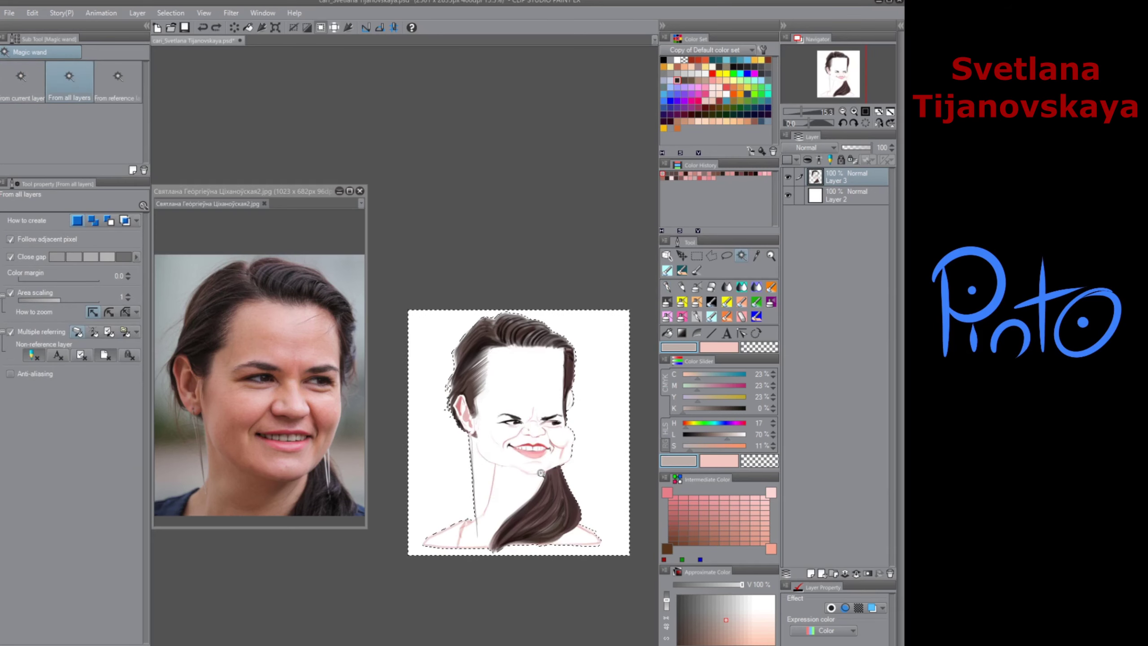
scroll(540, 473, "up", 4)
left_click(712, 290)
key("ctrl+d")
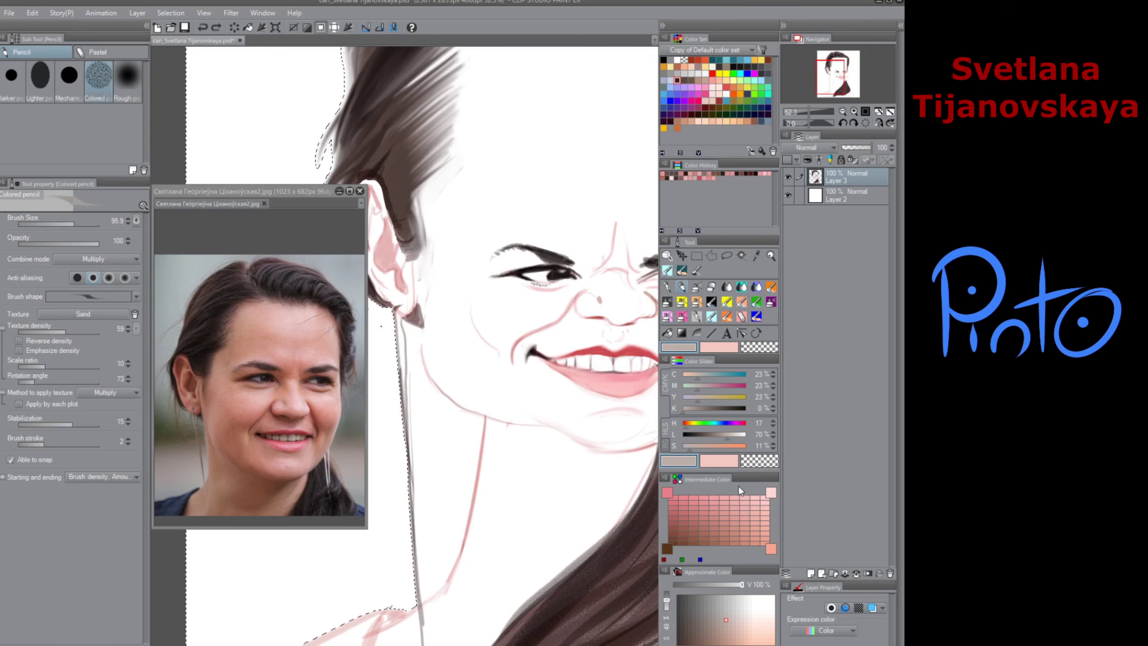
Step: Touch up the outlines around the left earlobe, cheek, jaw and neck with the coloured pencil in pink
left_click(725, 508)
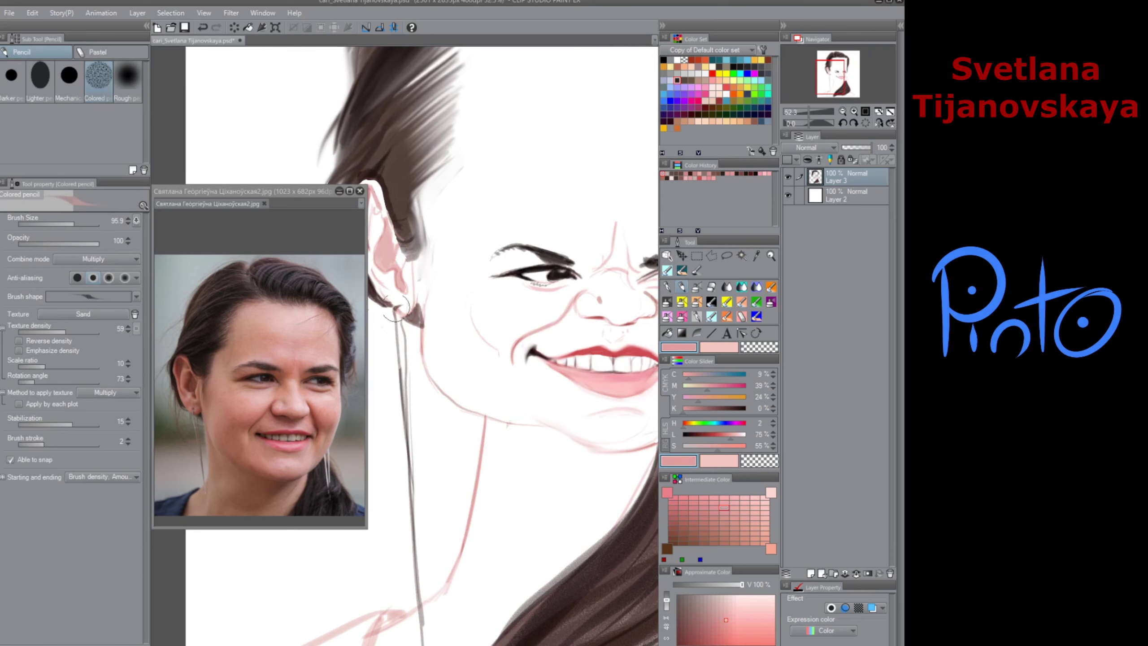
left_click_drag(397, 307, 508, 443)
left_click(729, 290)
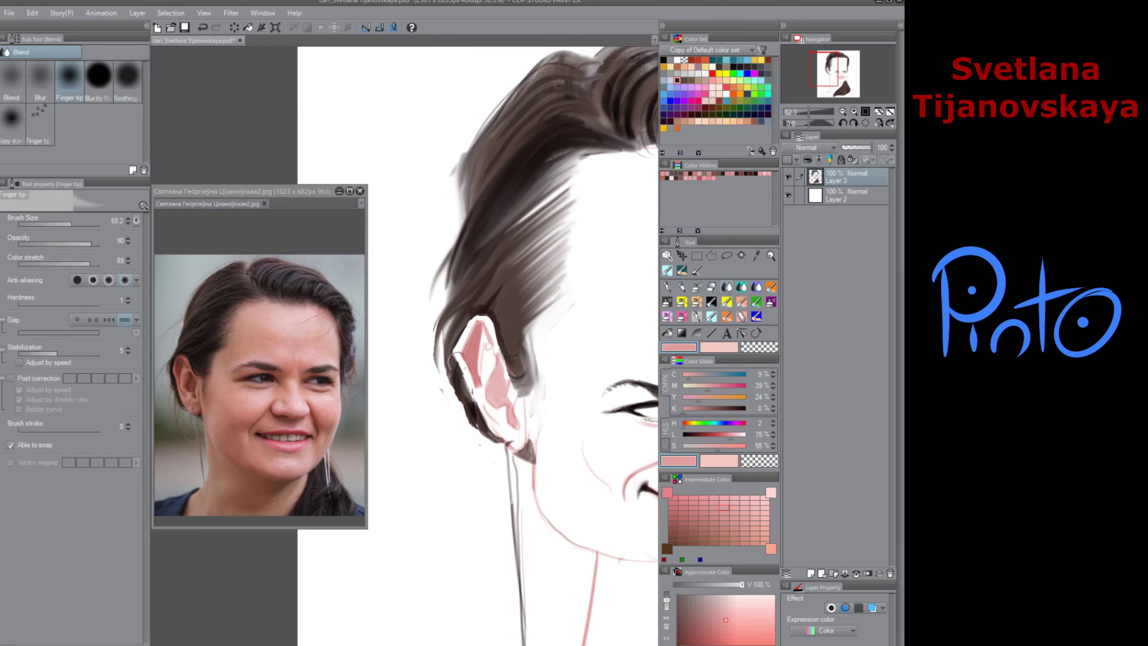
left_click_drag(633, 265, 335, 333)
left_click_drag(584, 490, 582, 354)
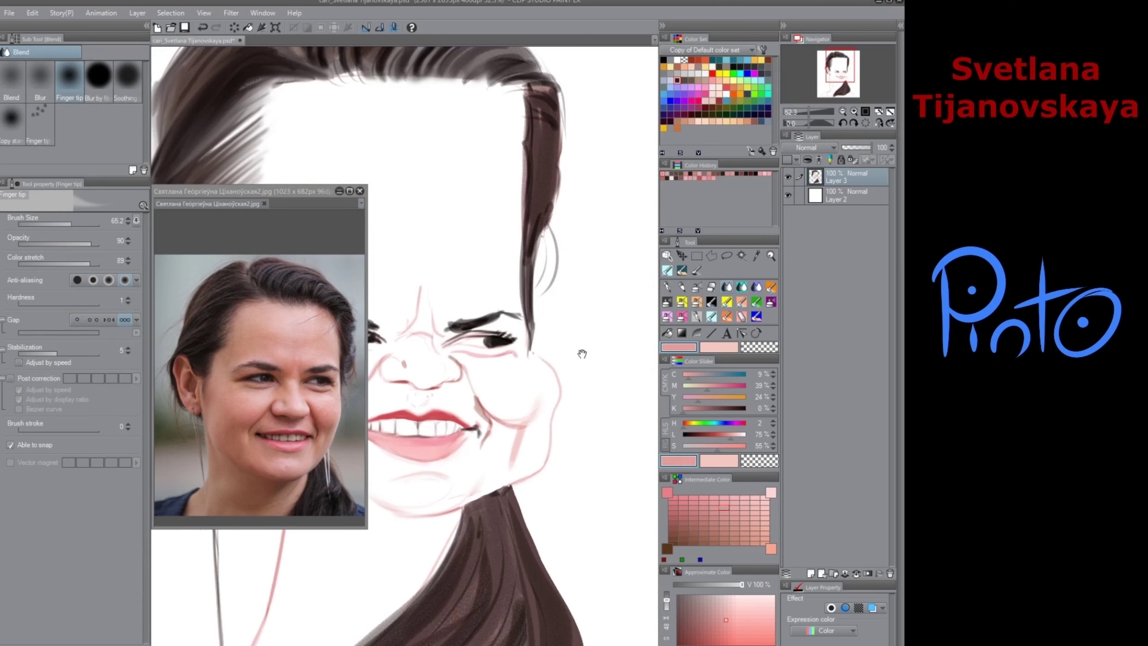
left_click(682, 286)
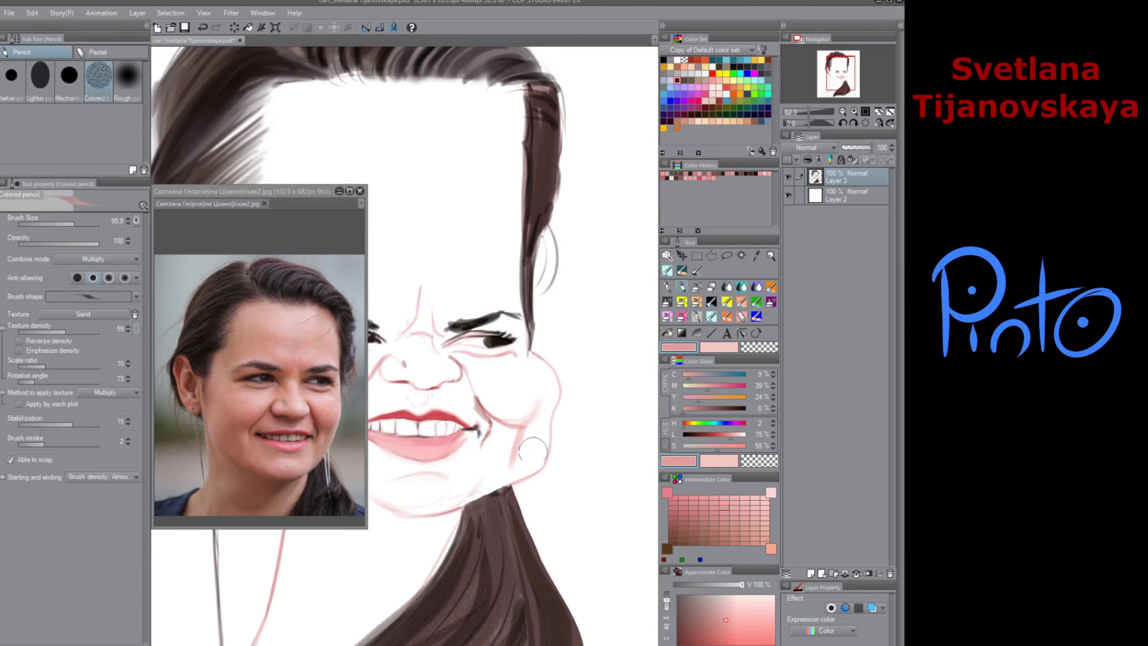
left_click_drag(429, 634, 558, 451)
mouse_move(395, 475)
left_mouse_down()
mouse_move(538, 529)
mouse_move(515, 551)
left_mouse_up()
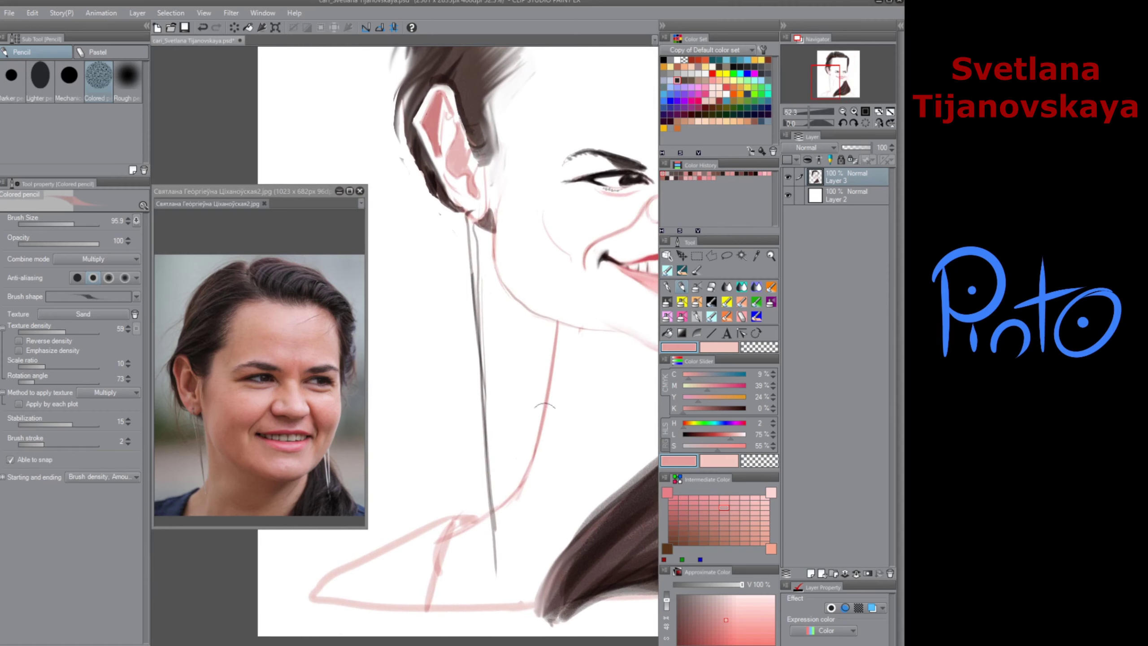
left_click_drag(439, 192, 489, 400)
Step: Smooth the dark hair edge behind the left ear and the hair tip in front of it with the Finger tip brush
left_click(727, 288)
mouse_move(448, 322)
left_mouse_down()
mouse_move(469, 382)
mouse_move(452, 316)
mouse_move(454, 352)
left_mouse_up()
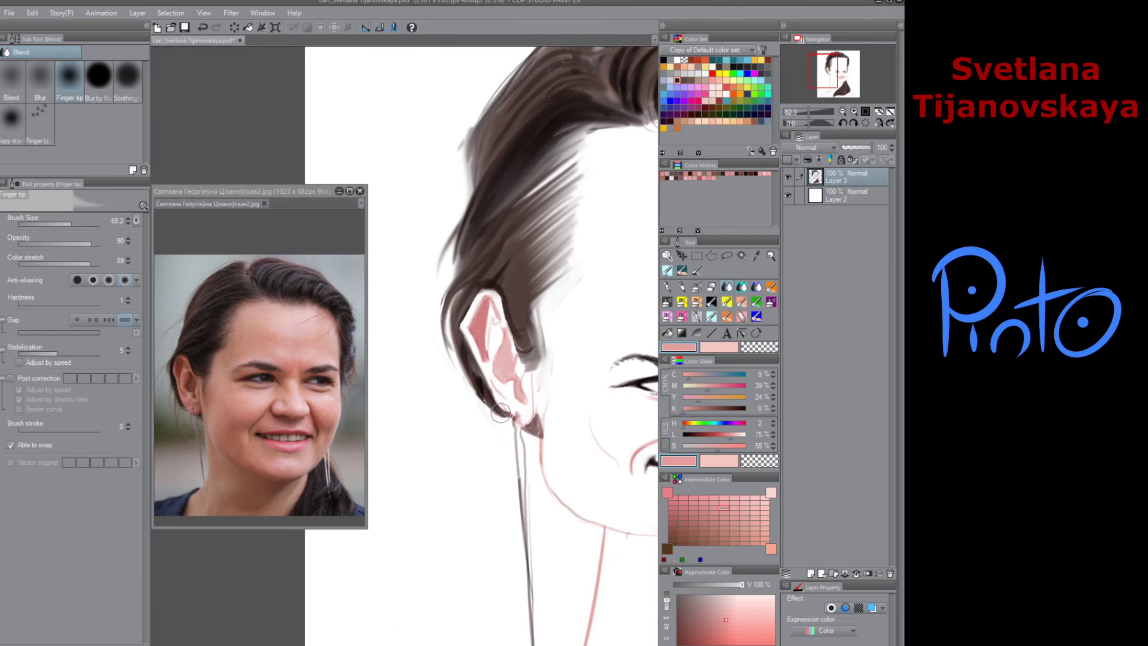
mouse_move(501, 413)
left_mouse_down()
mouse_move(535, 346)
mouse_move(520, 334)
left_mouse_up()
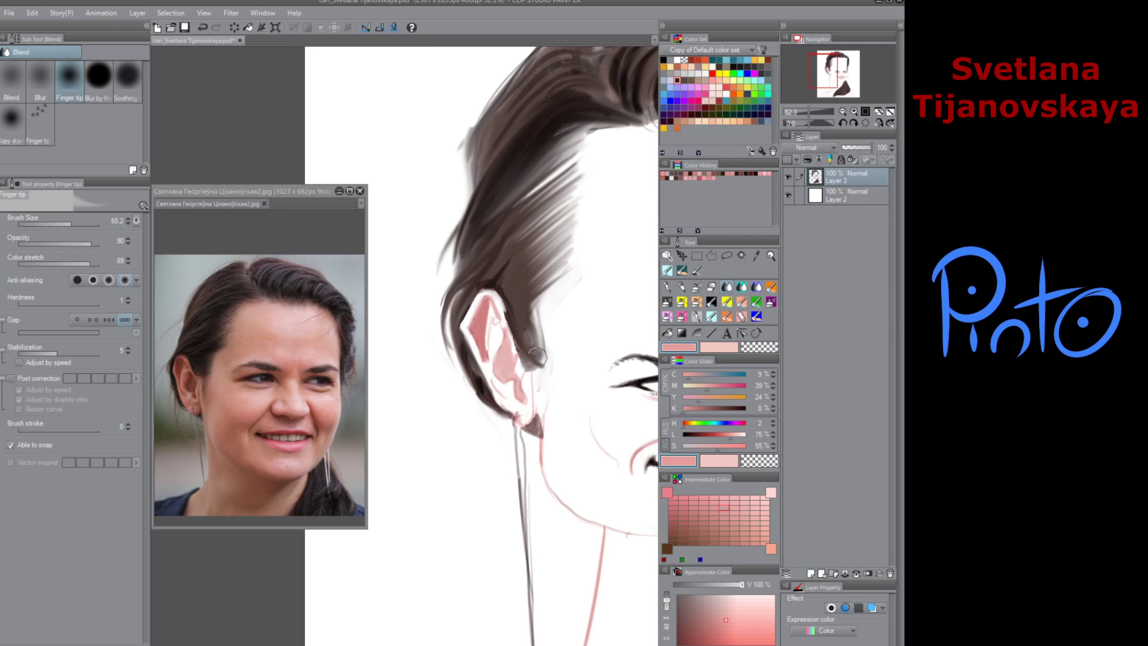
left_click_drag(546, 329, 525, 296)
Step: Select the background with the magic wand at colour margin 4 and area scaling 2, and invert the selection to cover the figure
scroll(454, 368, "down", 5)
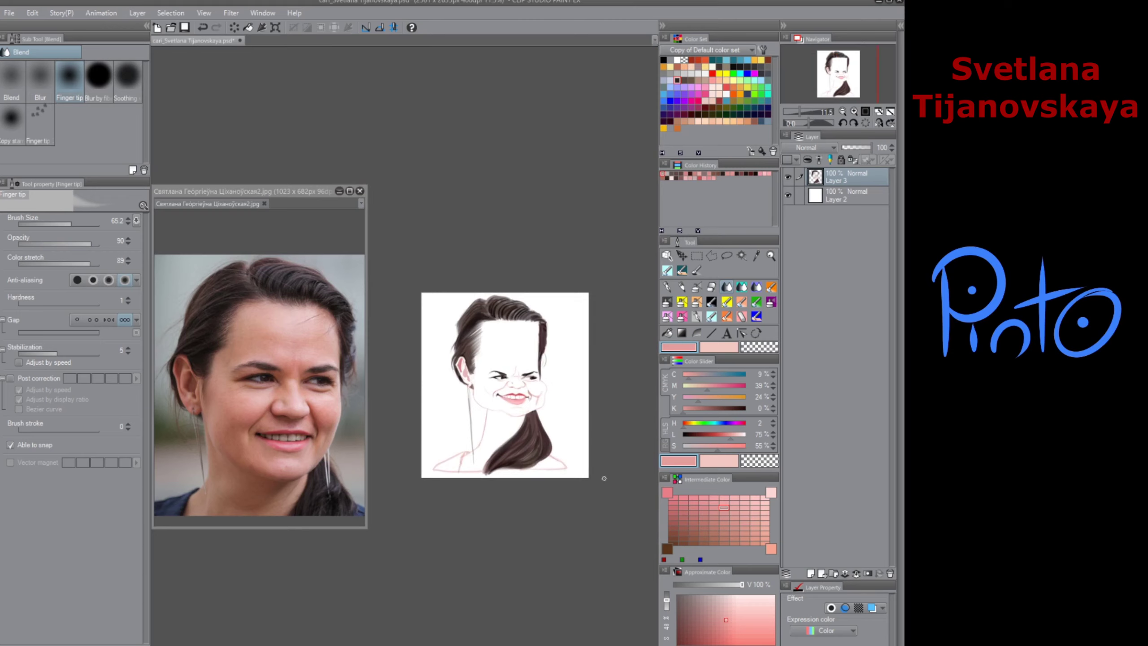
left_click(741, 255)
left_click(587, 410)
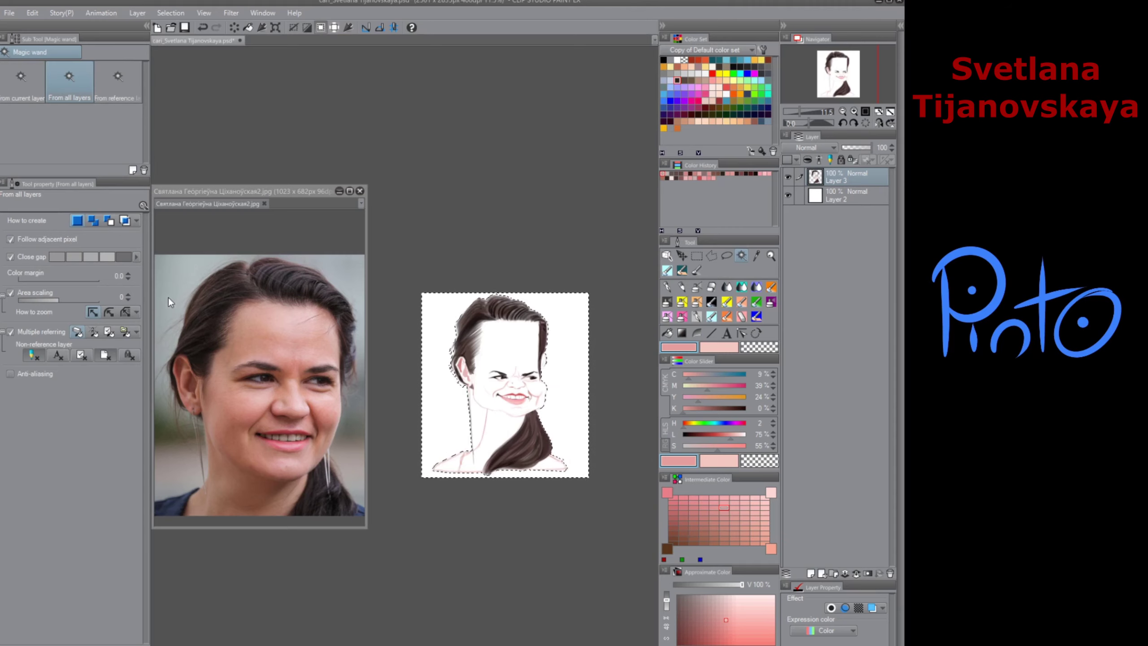
left_click(128, 300)
left_click(129, 274)
left_click(129, 273)
left_click(129, 274)
left_click(128, 273)
key("ctrl+d")
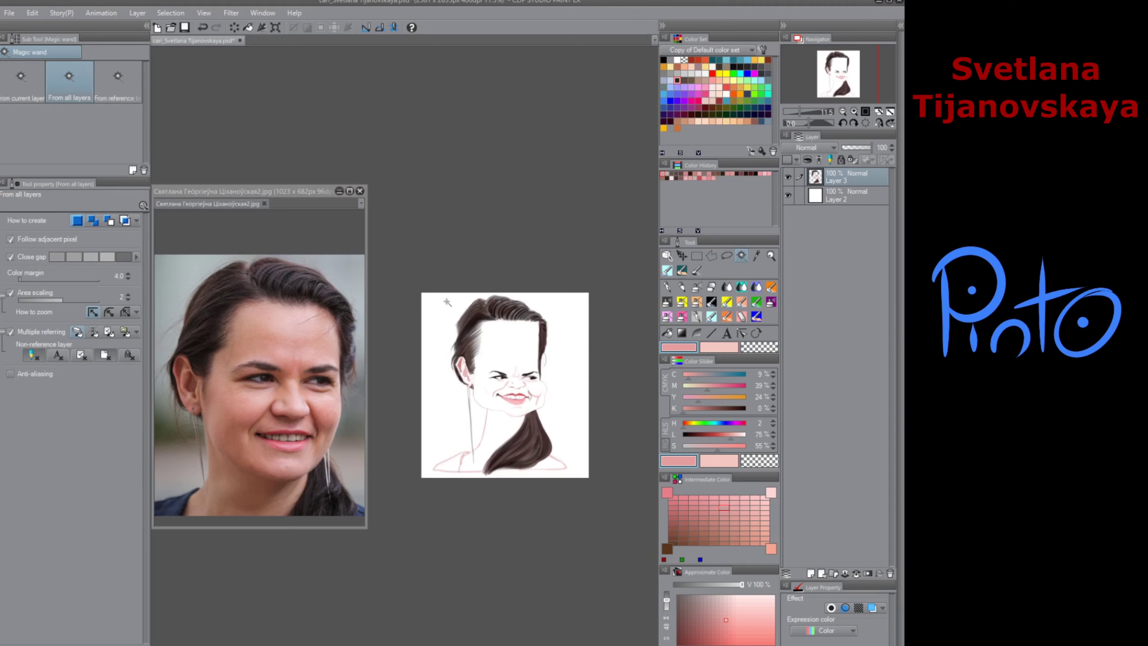
left_click(580, 414)
left_click(306, 27)
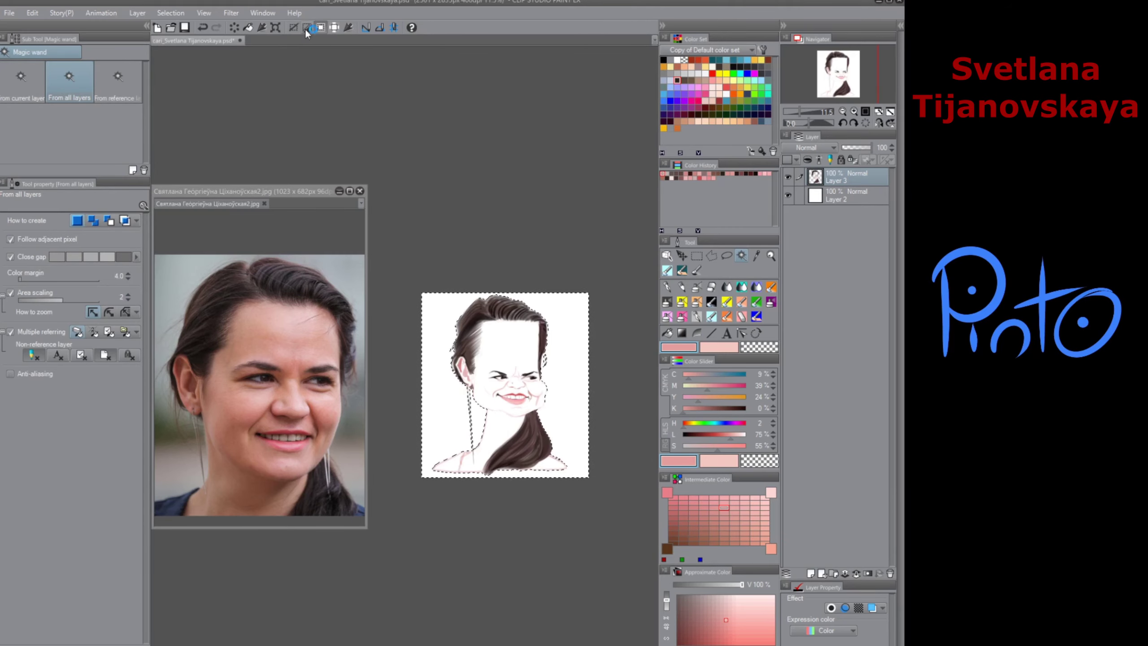
Step: Fill the selected figure with white on a new layer above Layer 2, lock its transparent pixels and deselect
left_click(850, 197)
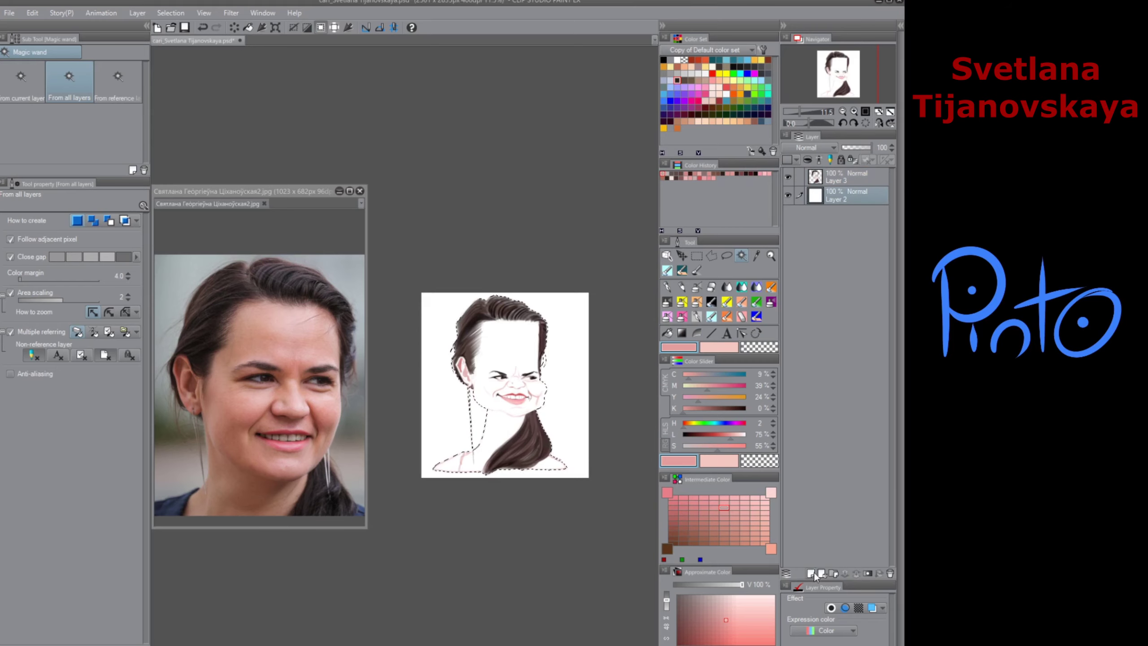
left_click(811, 573)
left_click(677, 60)
left_click(250, 28)
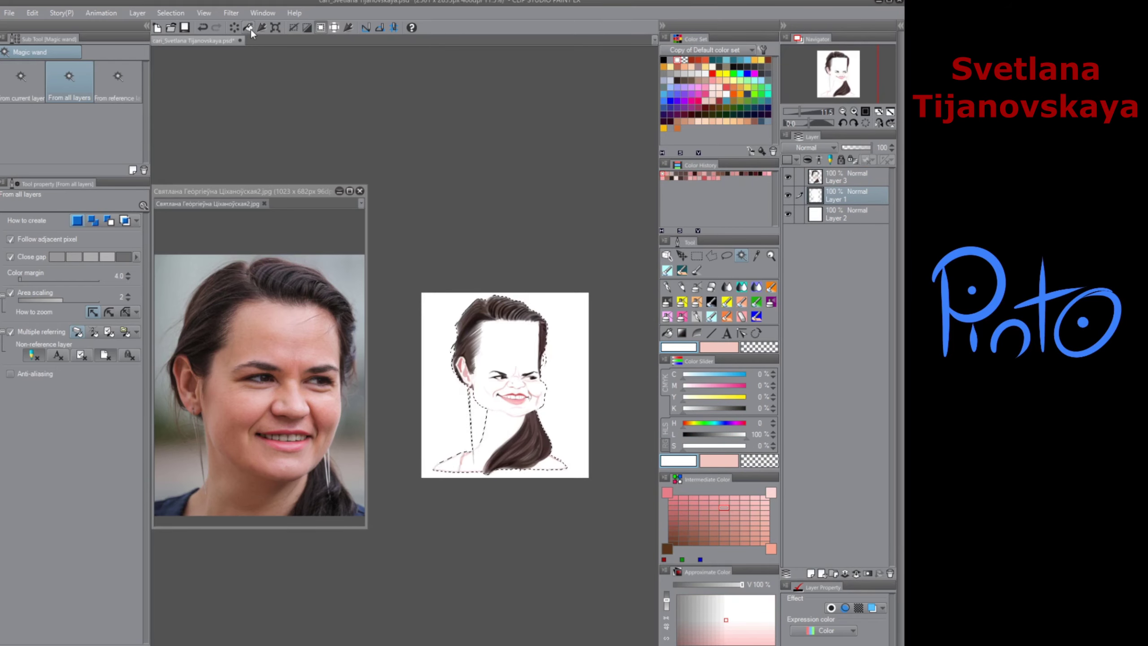
left_click(853, 159)
left_click_drag(521, 384, 542, 409)
left_click_drag(543, 412, 562, 399)
key("ctrl+d")
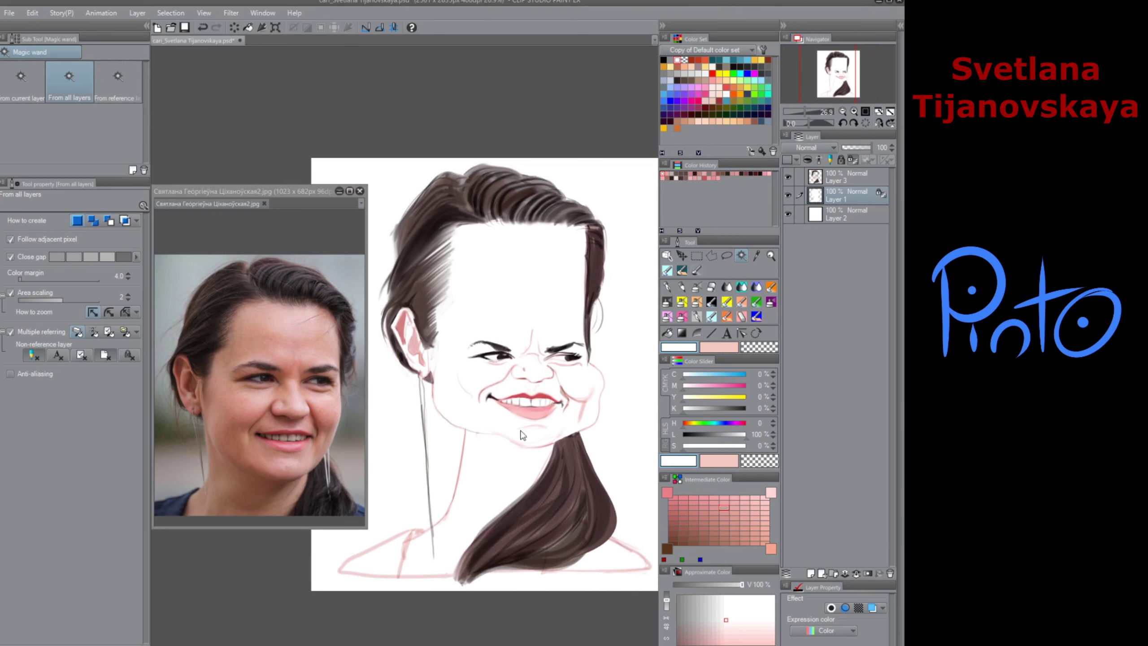
Step: Paint a pink skin tone over the face, ear and neck with the Rough brush at opacity 43 and size 248.4
key("b")
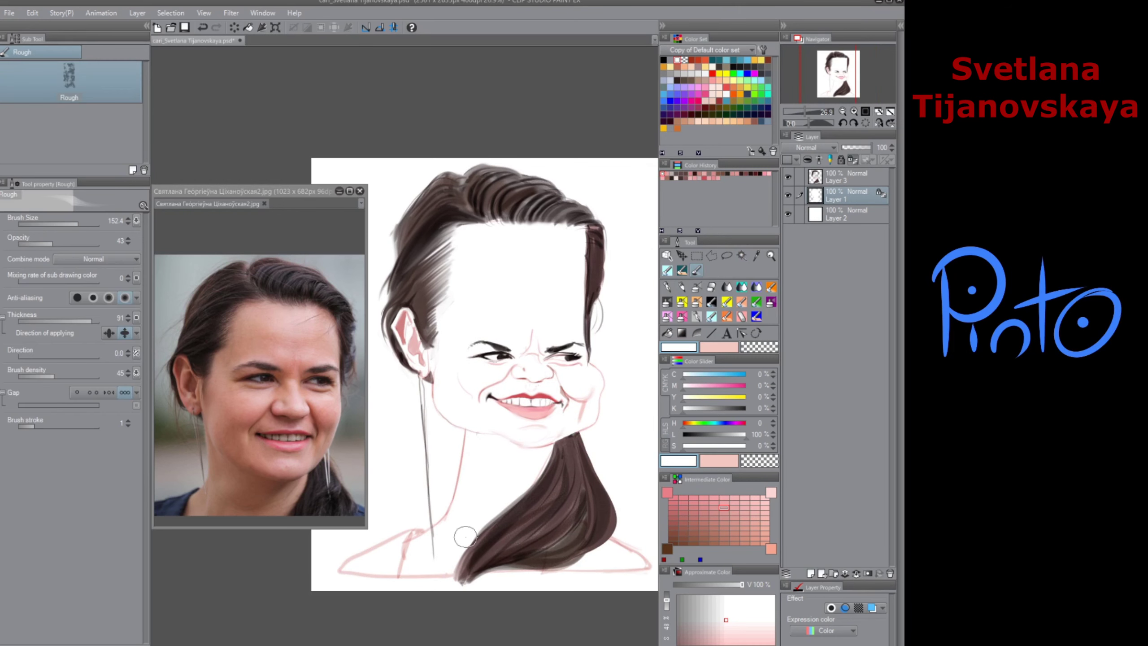
left_click(715, 506)
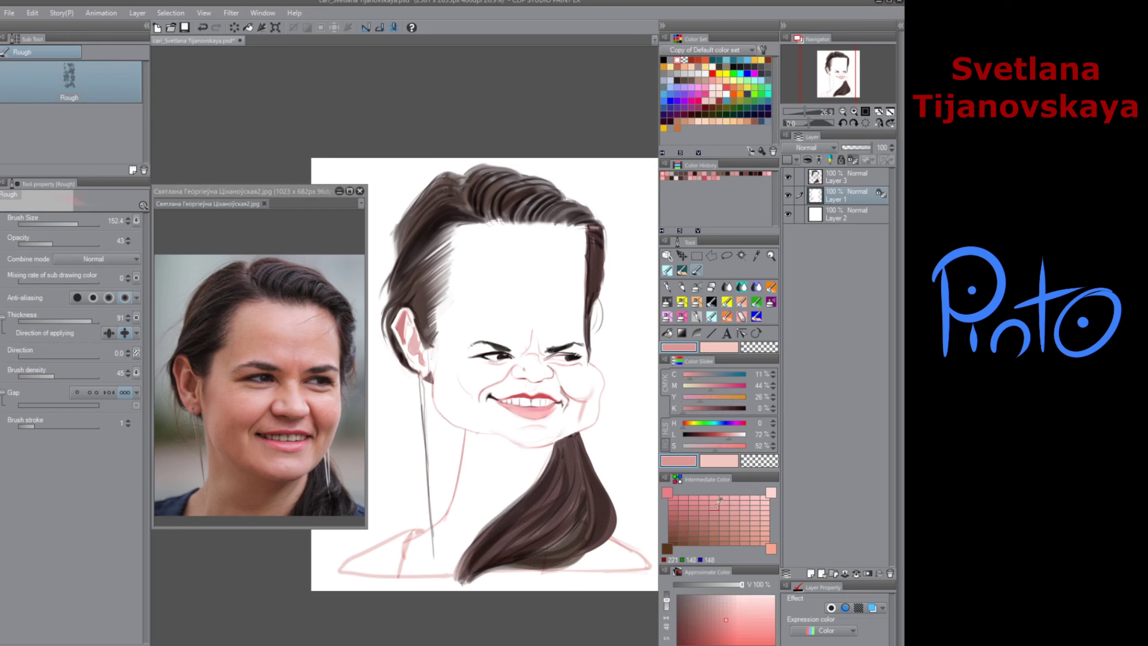
mouse_move(479, 348)
left_mouse_down()
mouse_move(476, 309)
mouse_move(453, 328)
mouse_move(446, 302)
mouse_move(441, 312)
mouse_move(444, 256)
mouse_move(433, 278)
mouse_move(464, 229)
mouse_move(458, 247)
mouse_move(474, 228)
mouse_move(524, 225)
mouse_move(469, 239)
mouse_move(472, 313)
mouse_move(568, 323)
mouse_move(568, 243)
mouse_move(563, 313)
mouse_move(555, 306)
mouse_move(557, 238)
mouse_move(573, 228)
mouse_move(504, 237)
mouse_move(514, 291)
mouse_move(537, 309)
mouse_move(554, 244)
mouse_move(580, 308)
mouse_move(563, 301)
mouse_move(539, 350)
mouse_move(558, 347)
mouse_move(581, 313)
mouse_move(566, 350)
mouse_move(583, 364)
mouse_move(553, 363)
mouse_move(560, 379)
mouse_move(600, 371)
mouse_move(570, 372)
mouse_move(585, 421)
mouse_move(548, 443)
mouse_move(446, 577)
mouse_move(441, 562)
mouse_move(417, 563)
mouse_move(415, 545)
mouse_move(463, 499)
mouse_move(477, 425)
mouse_move(418, 541)
mouse_move(486, 472)
mouse_move(482, 500)
mouse_move(576, 400)
mouse_move(501, 419)
mouse_move(511, 429)
mouse_move(453, 417)
mouse_move(439, 362)
mouse_move(407, 331)
mouse_move(435, 351)
mouse_move(449, 245)
mouse_move(446, 387)
mouse_move(495, 345)
mouse_move(524, 348)
mouse_move(550, 391)
mouse_move(498, 364)
mouse_move(468, 366)
mouse_move(457, 398)
mouse_move(520, 384)
left_mouse_up()
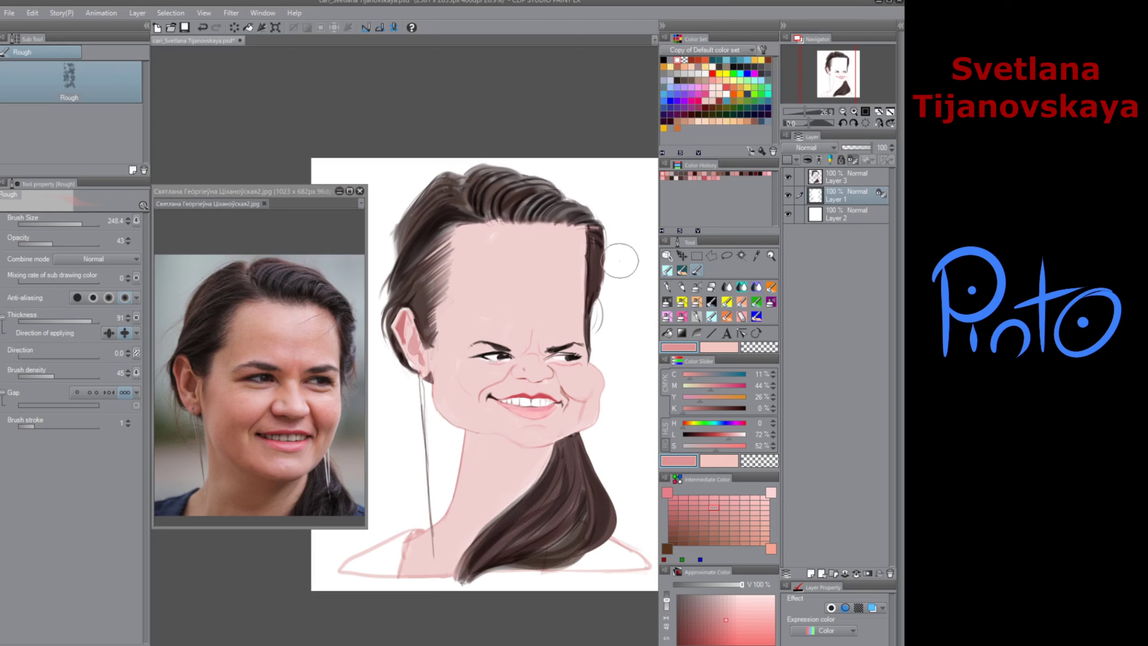
Step: Paint the clothing on both shoulders light blue with the Rough brush, using hue 206, lightness 60 and saturation 34
left_click(665, 94)
left_click_drag(728, 445, 705, 452)
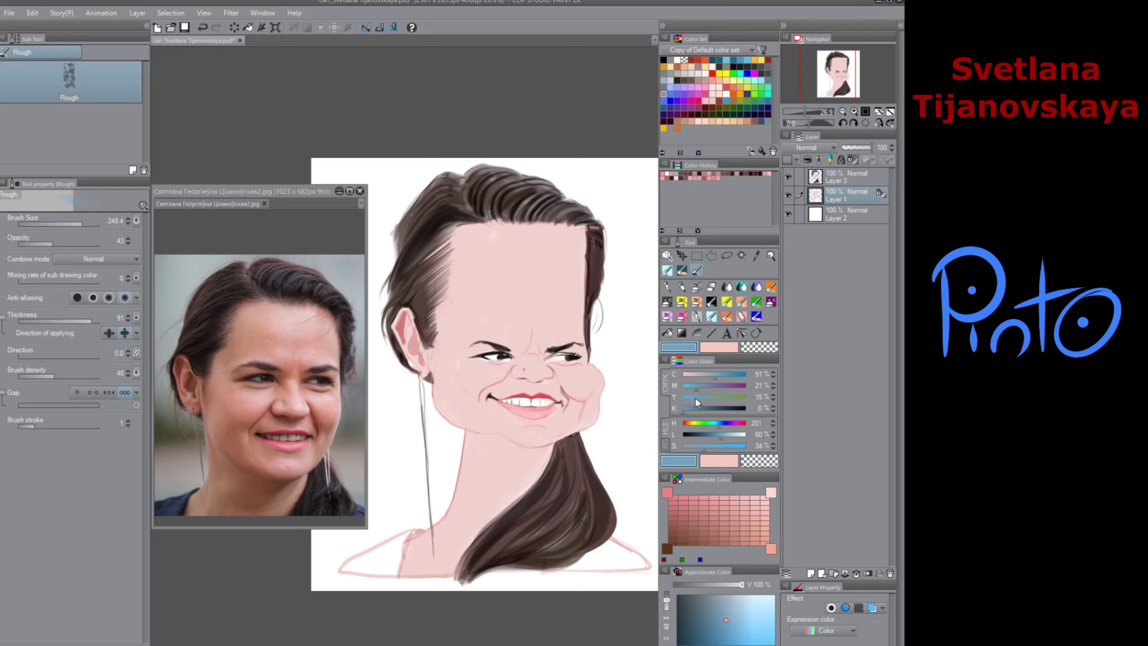
mouse_move(398, 526)
left_mouse_down()
mouse_move(369, 587)
mouse_move(346, 563)
left_mouse_up()
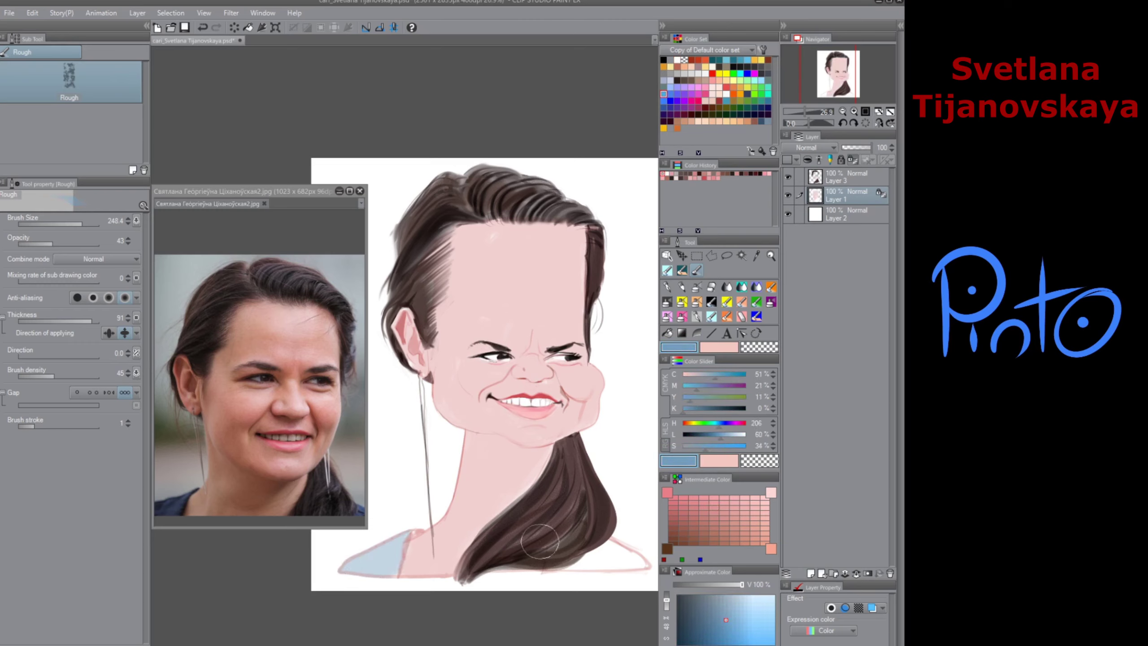
mouse_move(630, 533)
left_mouse_down()
mouse_move(600, 555)
mouse_move(638, 550)
mouse_move(615, 592)
mouse_move(619, 563)
left_mouse_up()
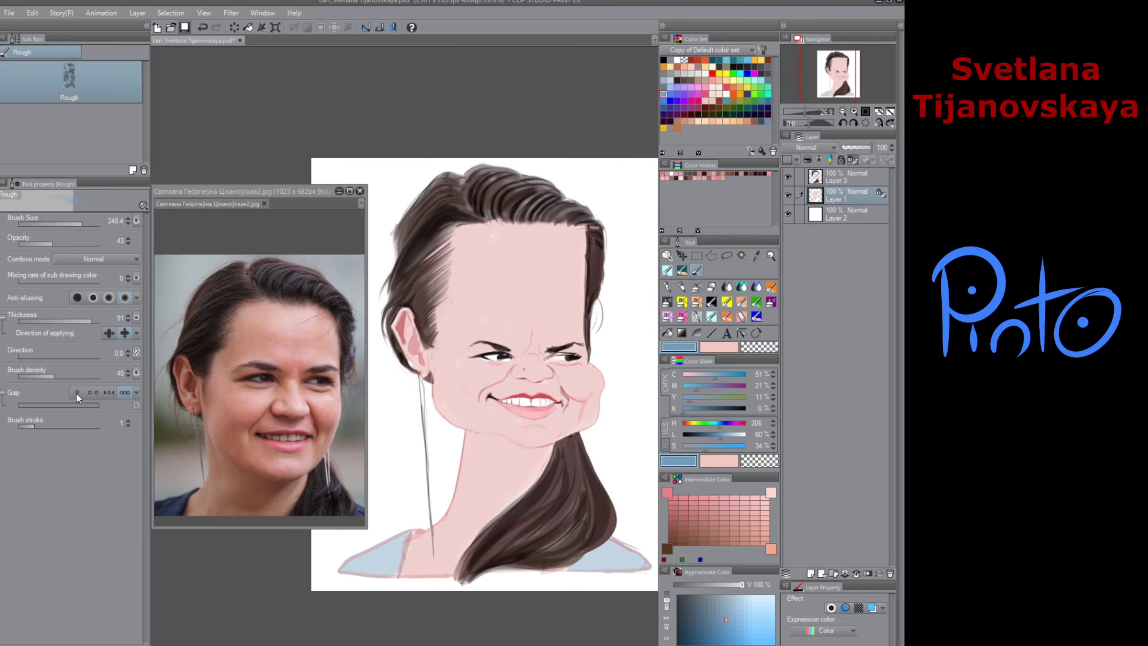
Step: Set the Rough brush to a fixed gap of 2.3 and undo the test strokes made on the neck
left_click(77, 392)
left_click(226, 602)
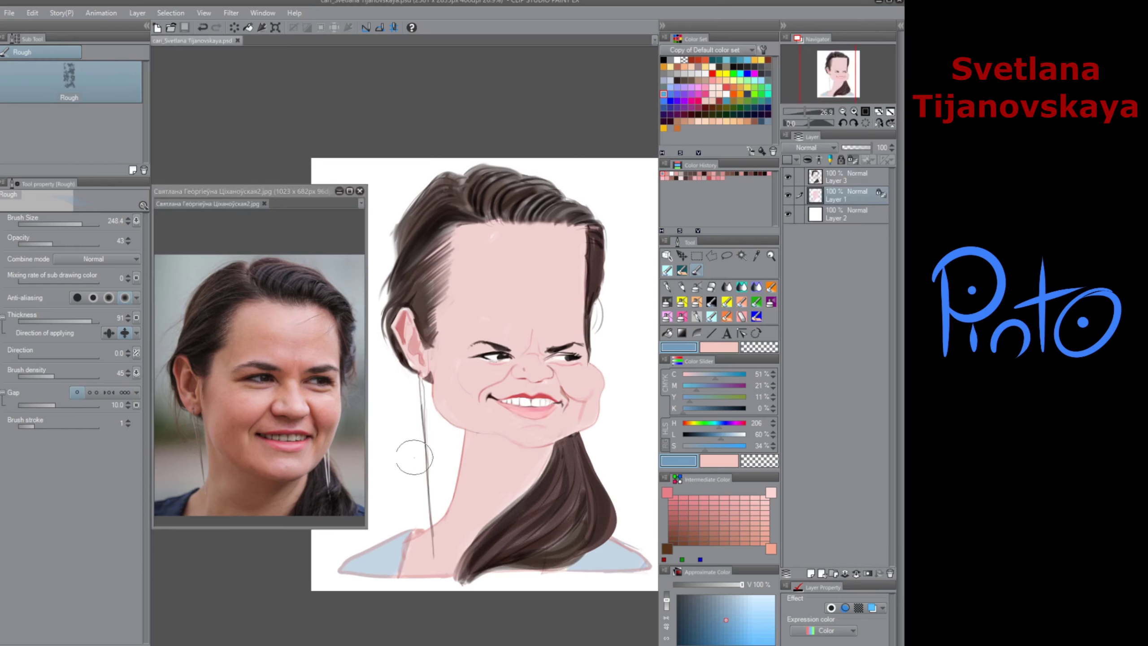
mouse_move(491, 466)
left_mouse_down()
mouse_move(453, 480)
mouse_move(488, 475)
mouse_move(454, 527)
left_mouse_up()
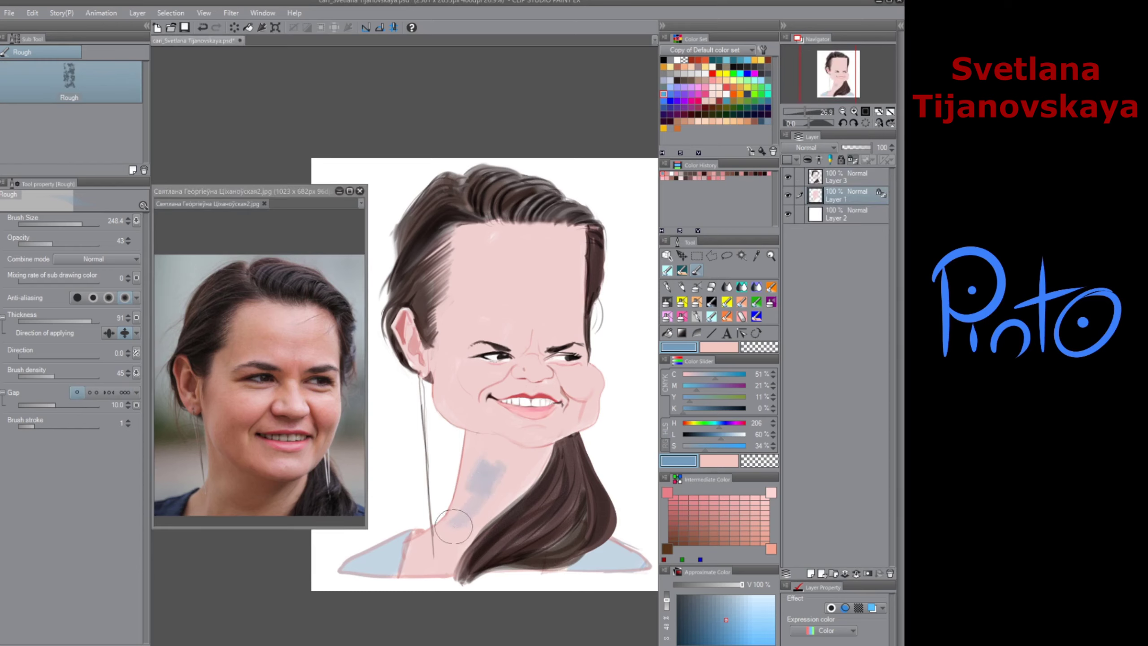
key("ctrl+z")
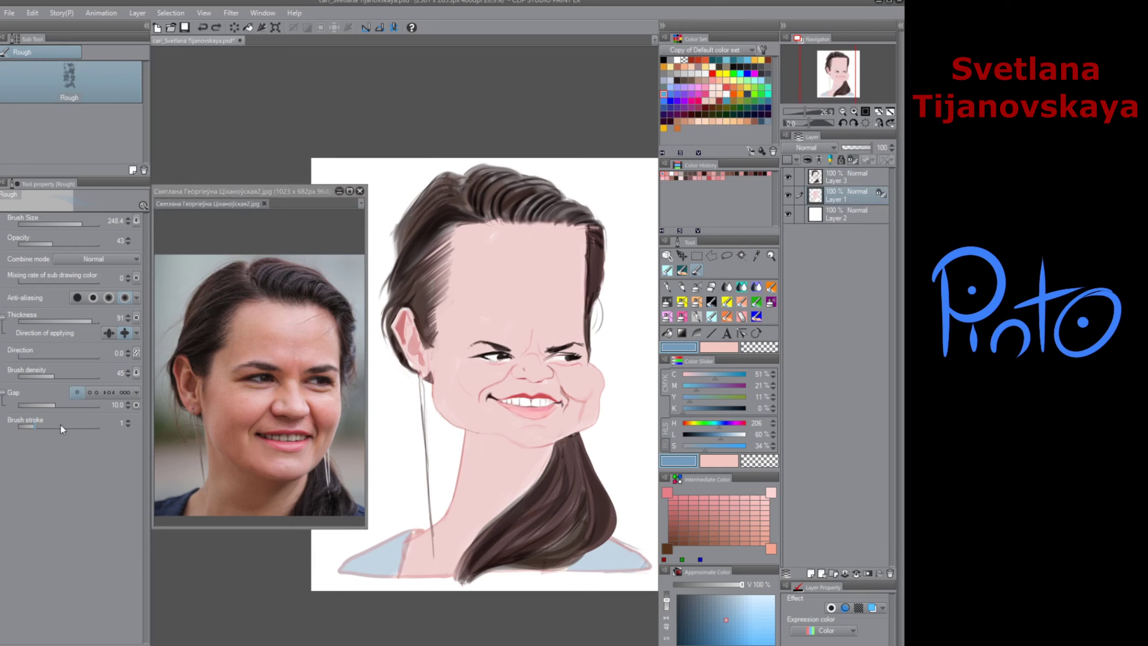
mouse_move(513, 471)
left_mouse_down()
mouse_move(485, 484)
mouse_move(554, 476)
left_mouse_up()
mouse_move(502, 394)
left_mouse_down()
mouse_move(530, 417)
mouse_move(452, 554)
left_mouse_up()
key("ctrl+z")
key("ctrl+z")
left_click(44, 406)
key("ctrl+z")
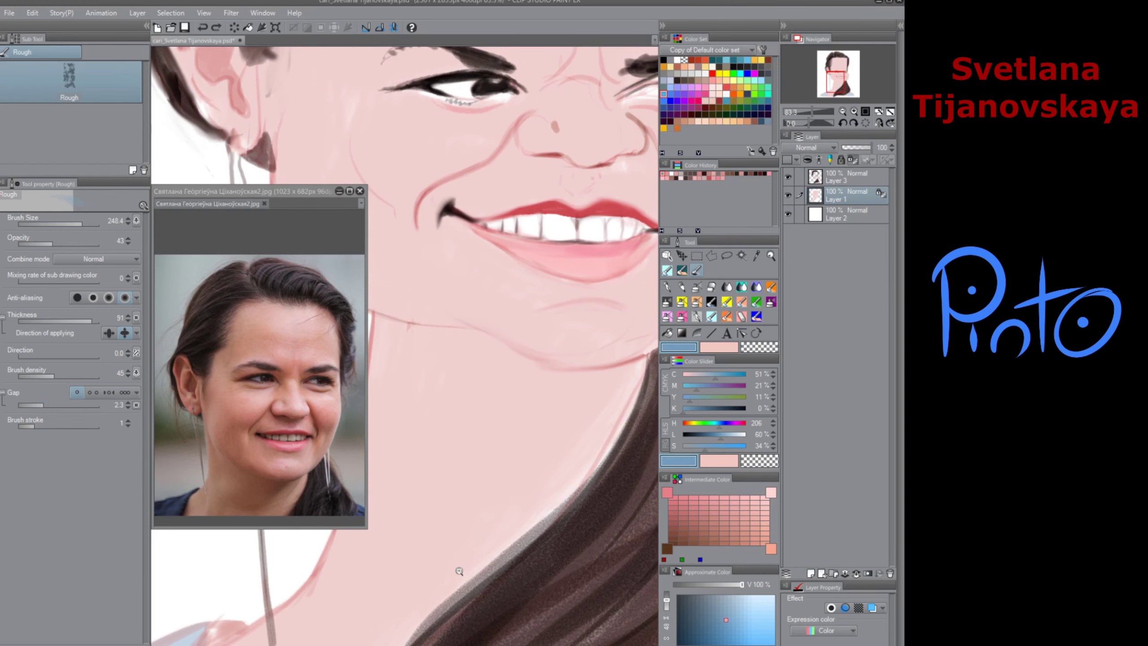
Step: Set Layer 3's blending mode to Multiply and make Layer 1 active again for painting
scroll(457, 568, "down", 2)
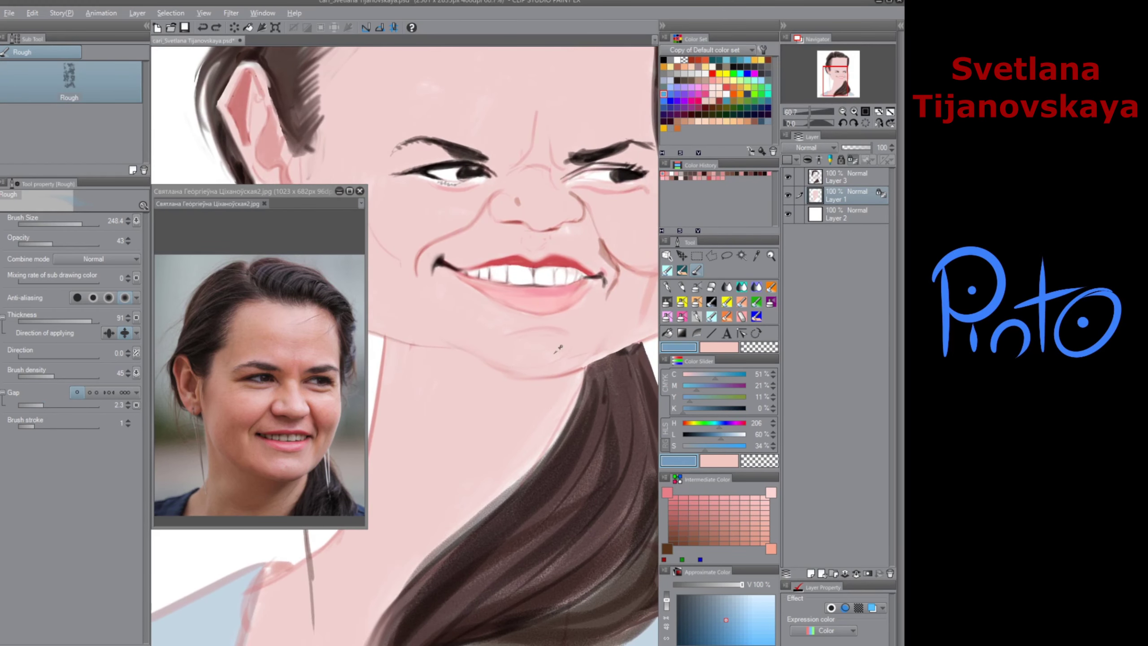
left_click(559, 346, "alt")
left_click_drag(604, 340, 487, 474)
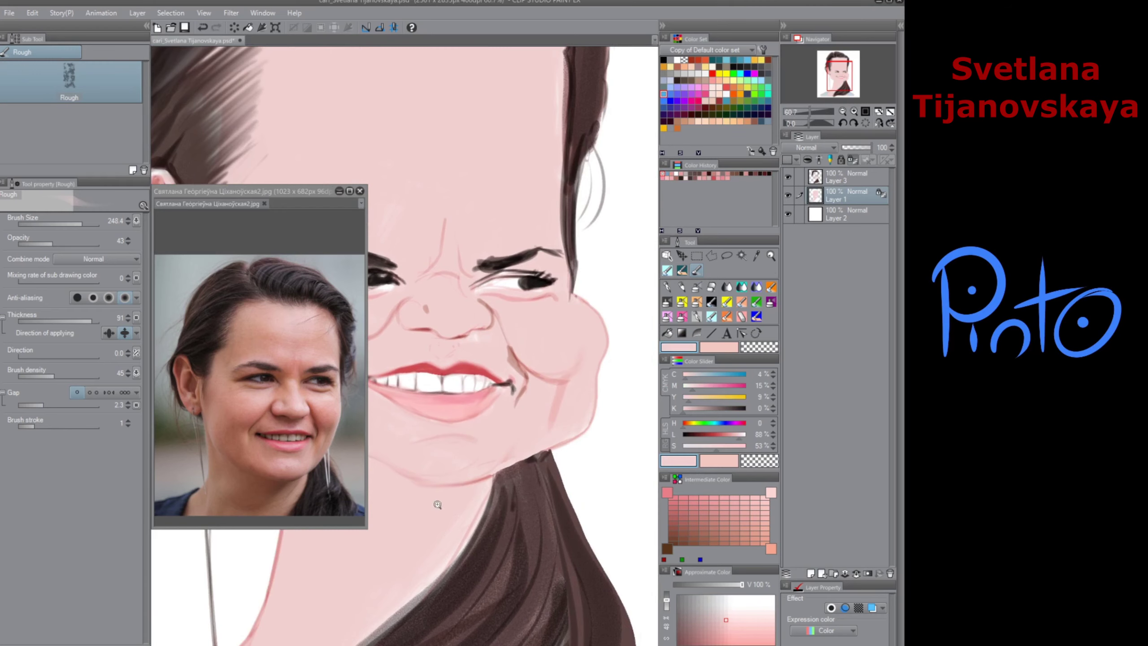
scroll(457, 504, "down", 2)
left_click(847, 176)
left_click(813, 148)
left_click(806, 169)
left_click(846, 197)
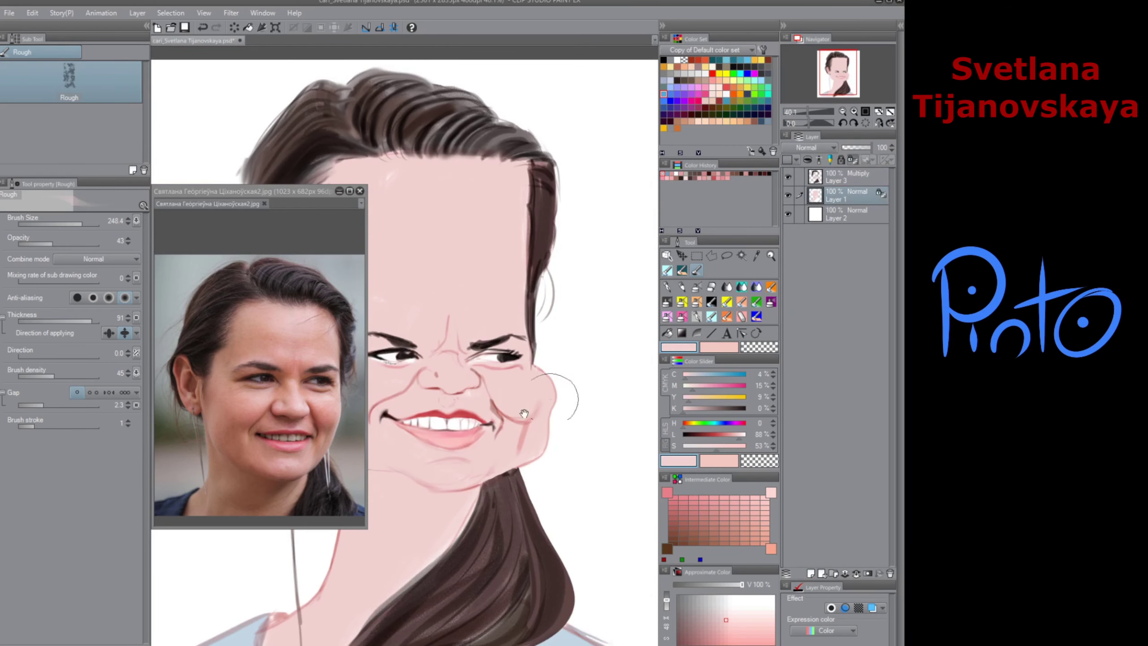
Step: Paint a rosy blush over the cheek below the ear with the Rough brush at size 248.4, blending with sampled skin tones
left_click_drag(402, 476, 507, 484)
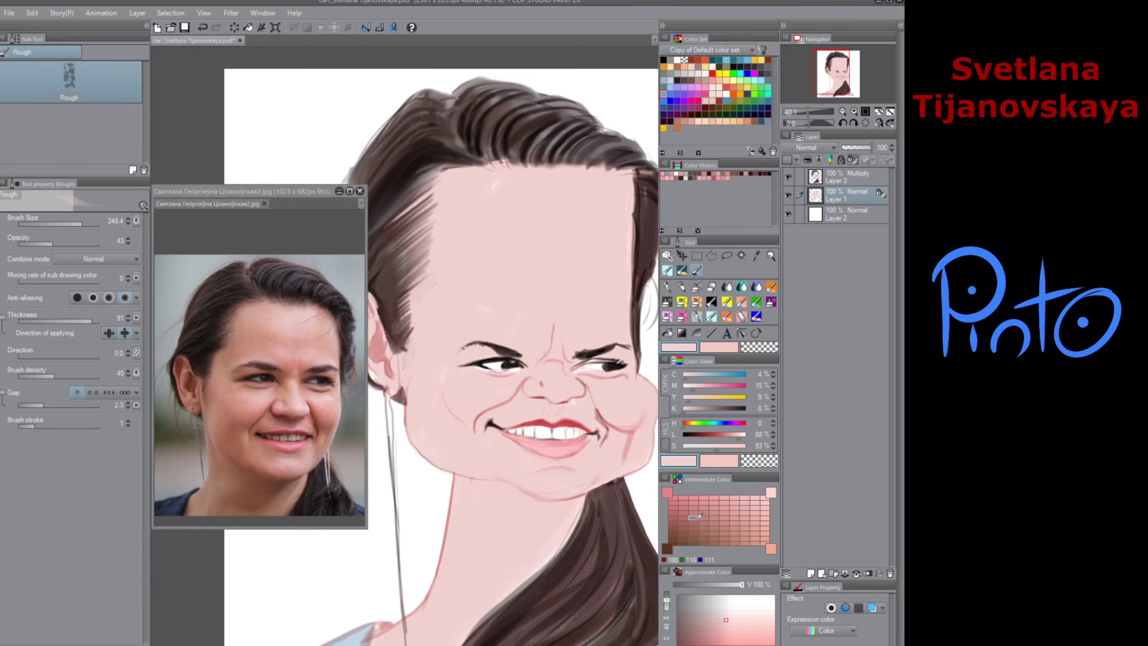
left_click(704, 498)
mouse_move(445, 394)
left_mouse_down()
mouse_move(457, 414)
mouse_move(444, 377)
mouse_move(487, 375)
mouse_move(449, 377)
mouse_move(493, 353)
mouse_move(470, 349)
mouse_move(421, 415)
mouse_move(403, 351)
mouse_move(416, 429)
mouse_move(429, 401)
mouse_move(437, 447)
mouse_move(455, 455)
mouse_move(436, 383)
mouse_move(435, 437)
mouse_move(459, 426)
mouse_move(465, 468)
mouse_move(475, 403)
mouse_move(470, 441)
mouse_move(434, 412)
mouse_move(455, 458)
mouse_move(411, 427)
mouse_move(406, 385)
mouse_move(427, 462)
left_mouse_up()
left_click(475, 404, "alt")
left_click(432, 411, "alt")
left_click(410, 399, "alt")
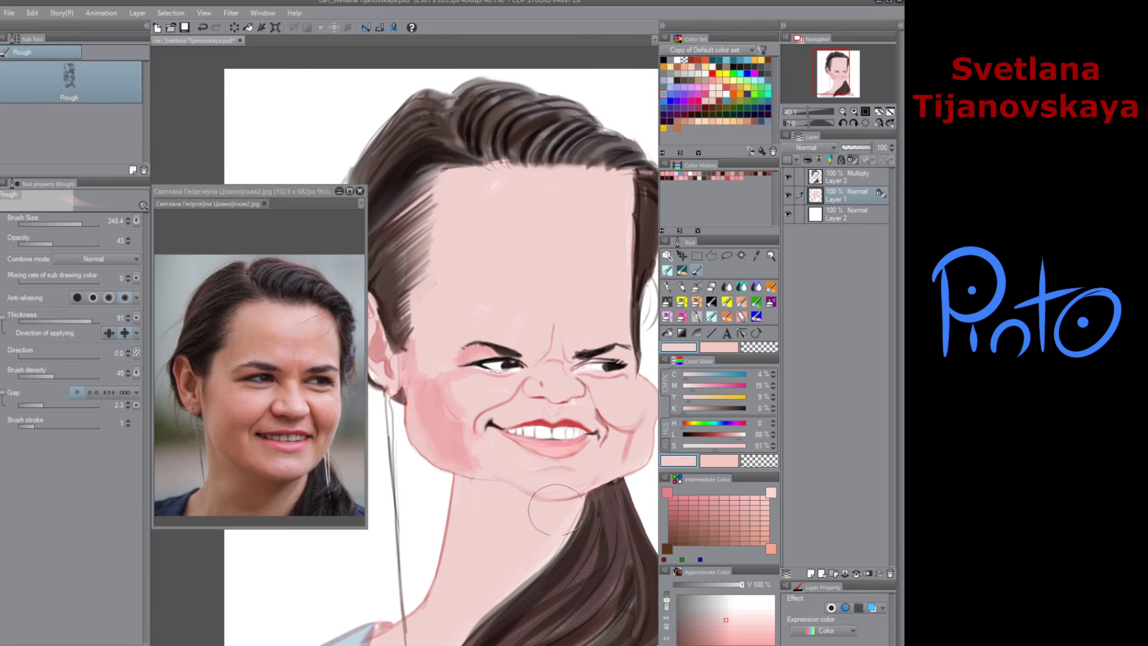
left_click_drag(555, 510, 562, 529)
left_click(454, 419, "alt")
left_click_drag(455, 421, 490, 425)
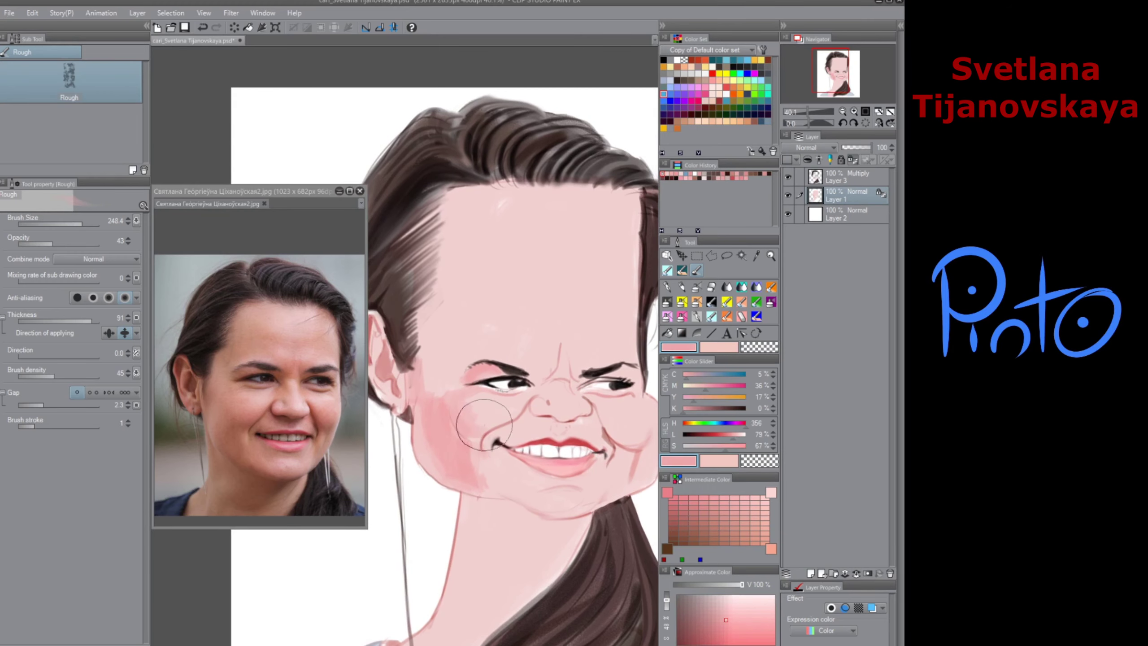
Step: Paint a deeper pink along the smile fold between cheek and nose with brush size 160.2, lightness 72 and saturation 52
left_click(704, 497)
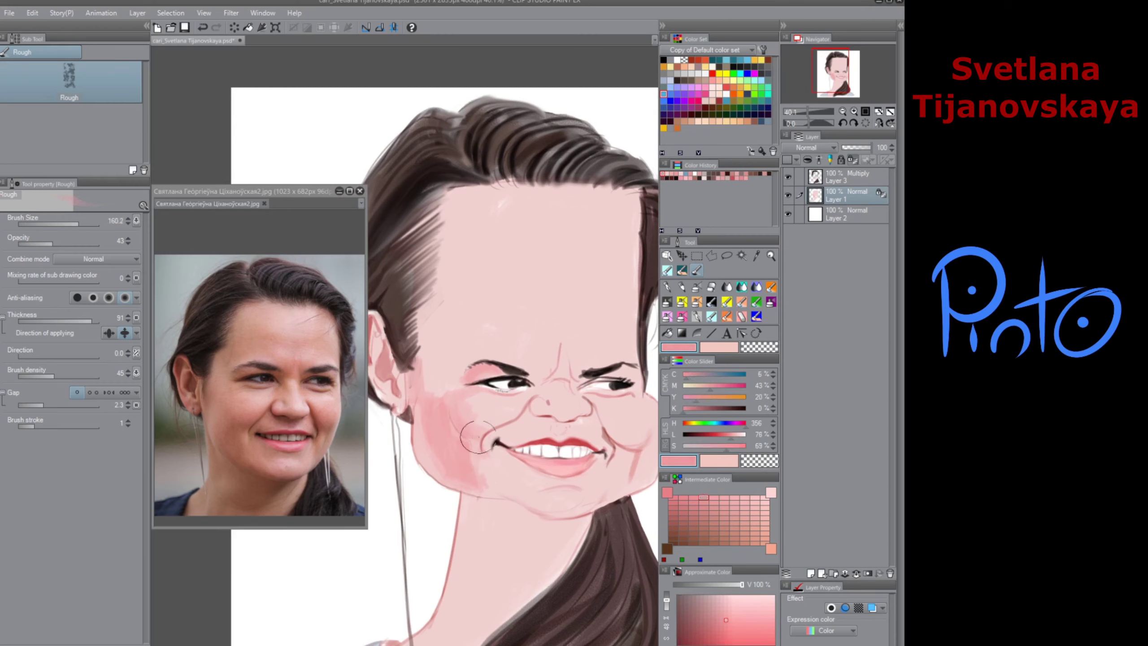
left_click(714, 507)
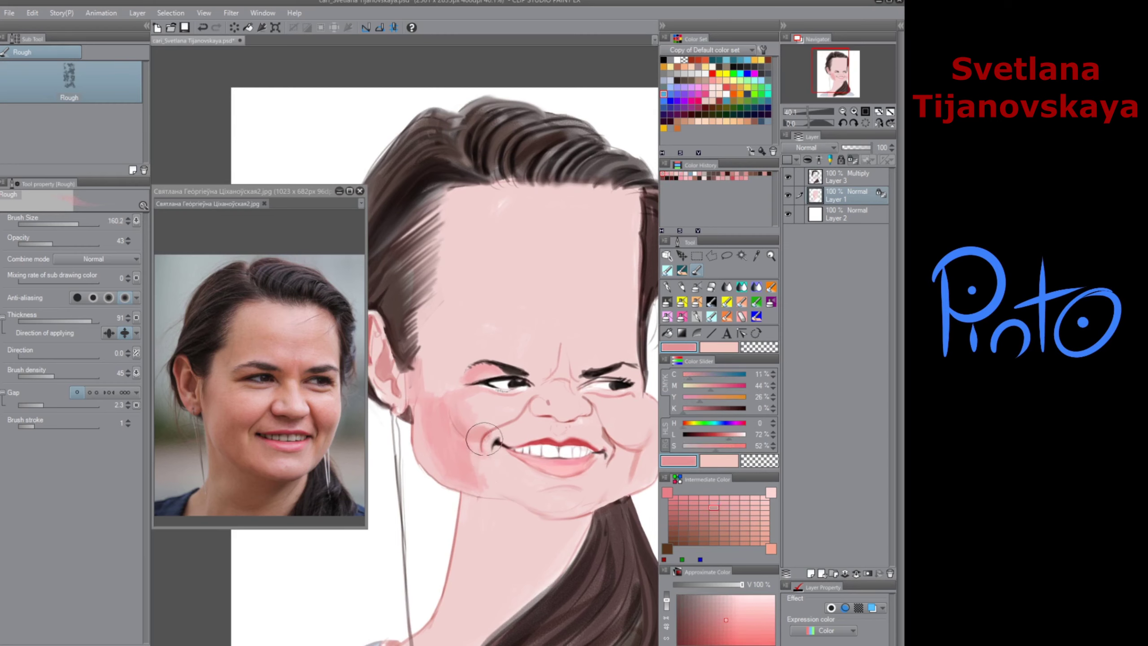
mouse_move(486, 434)
left_mouse_down()
mouse_move(524, 406)
mouse_move(484, 427)
mouse_move(525, 404)
mouse_move(504, 433)
mouse_move(534, 380)
mouse_move(526, 407)
mouse_move(559, 429)
left_mouse_up()
Step: Shade the underside and tip of the nose with a dark red tone, adding a lighter salmon at lightness 74 and saturation 54
left_click(694, 518)
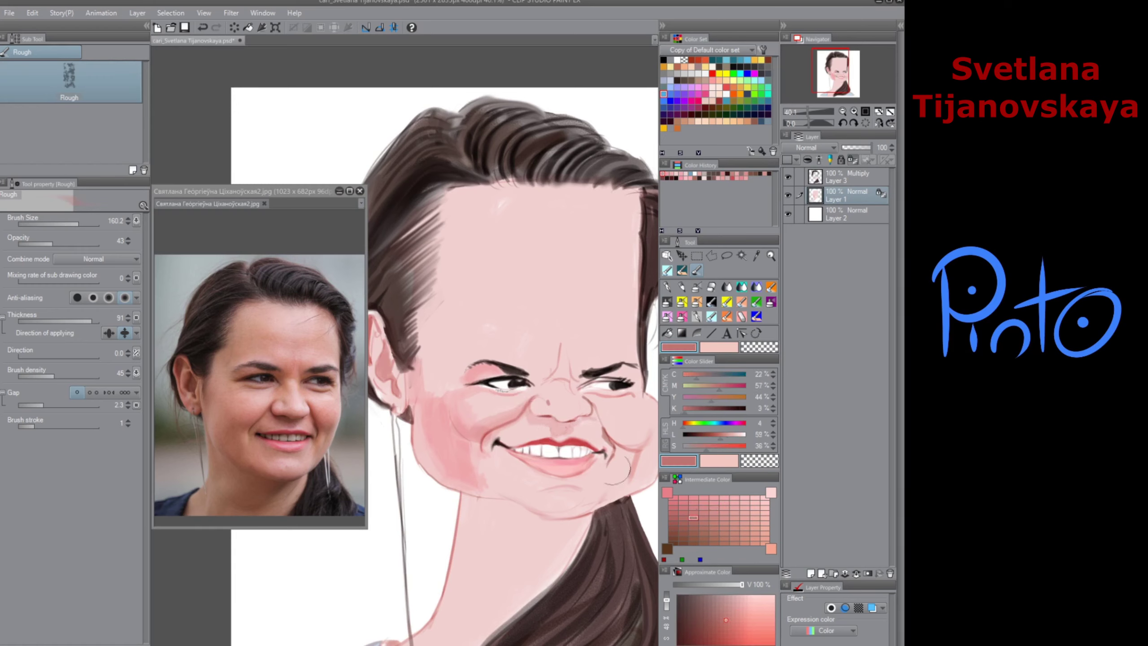
left_click_drag(552, 422, 579, 421)
left_click(730, 434)
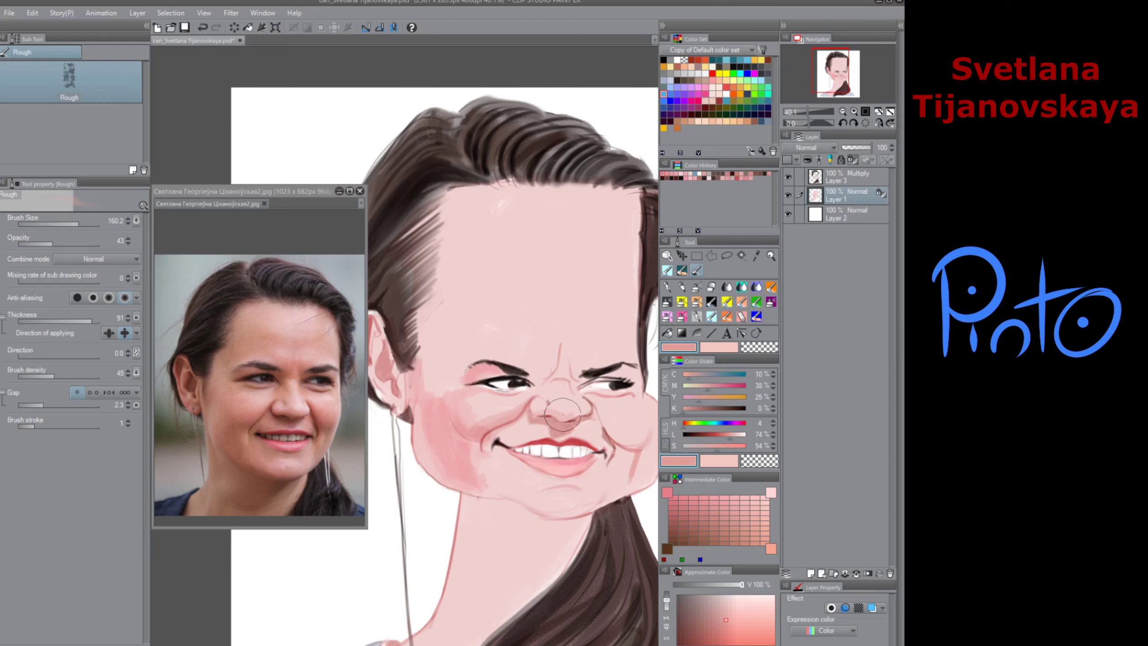
left_click_drag(574, 411, 549, 411)
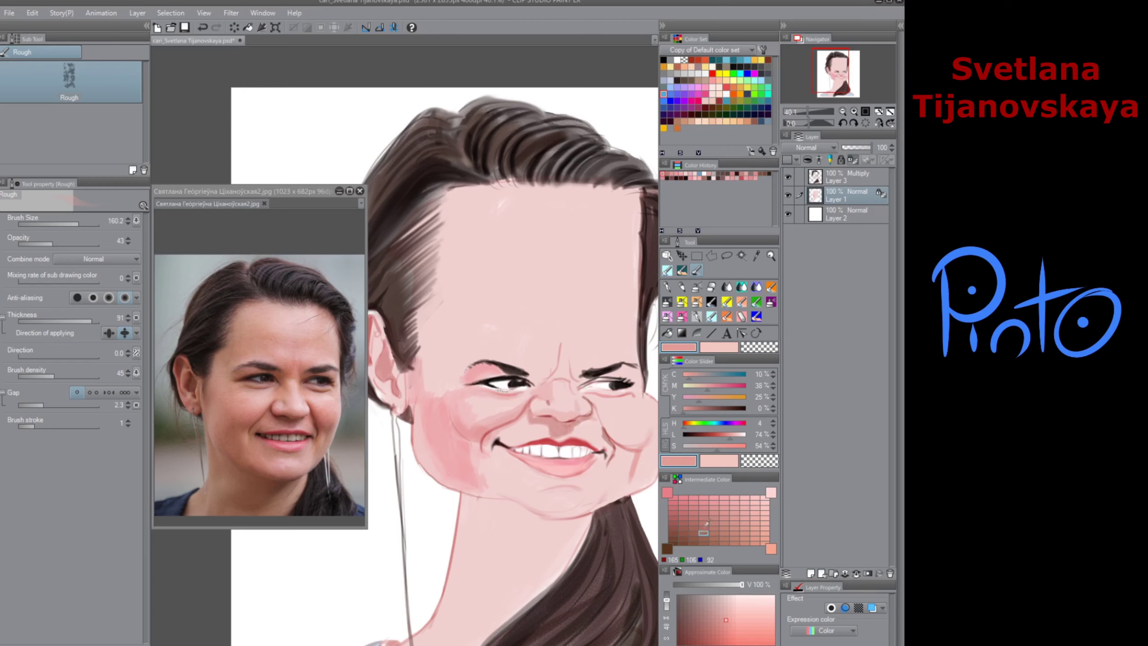
Step: Tint the skin between the eye and the bridge of the nose with pink at lightness 80 and saturation 63
left_click(694, 507)
left_click(476, 386, "alt")
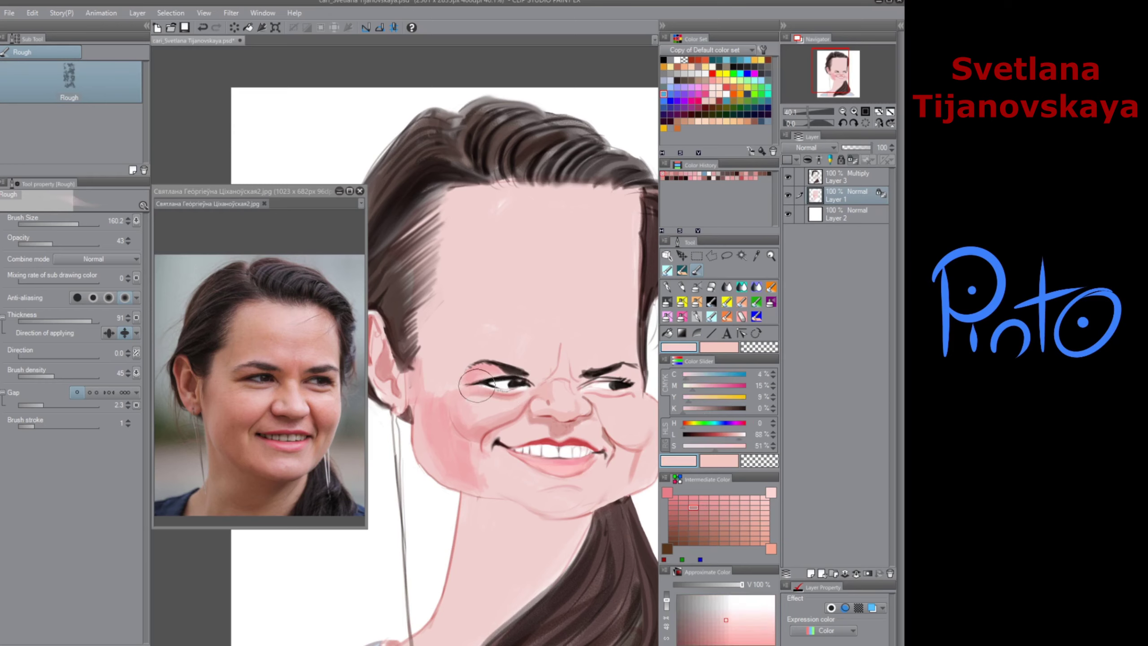
left_click(481, 390, "alt")
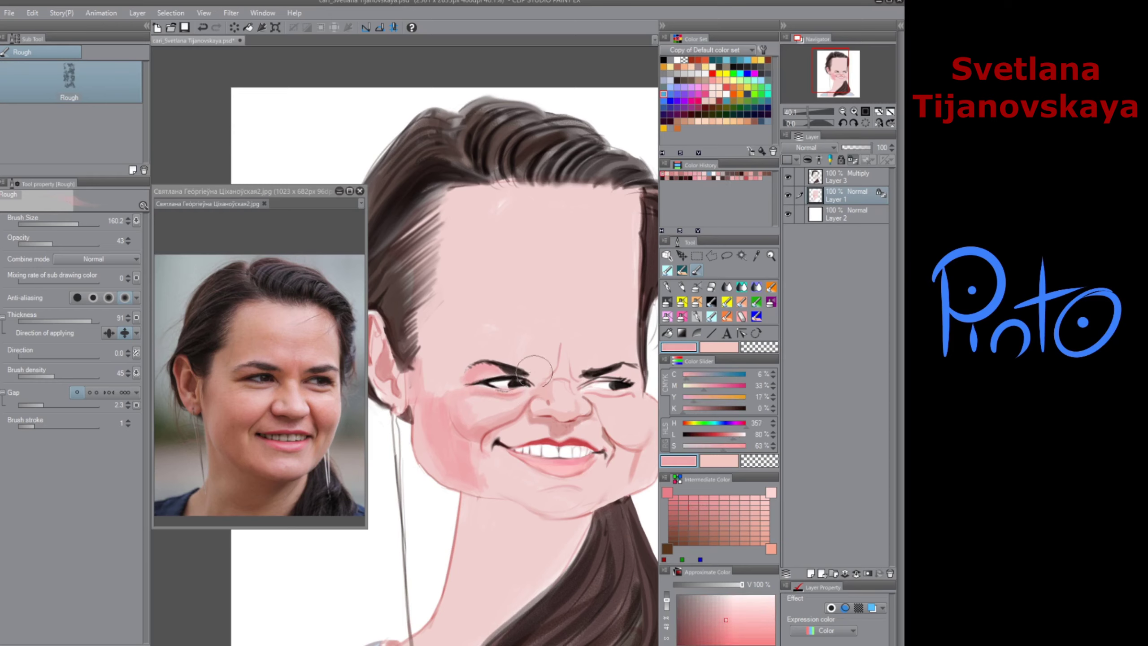
mouse_move(542, 384)
left_mouse_down()
mouse_move(549, 401)
mouse_move(526, 397)
left_mouse_up()
Step: Deepen the blush on the near cheek, around the mouth and below the lower lip using pink at lightness 72 and saturation 67
left_click(481, 428, "alt")
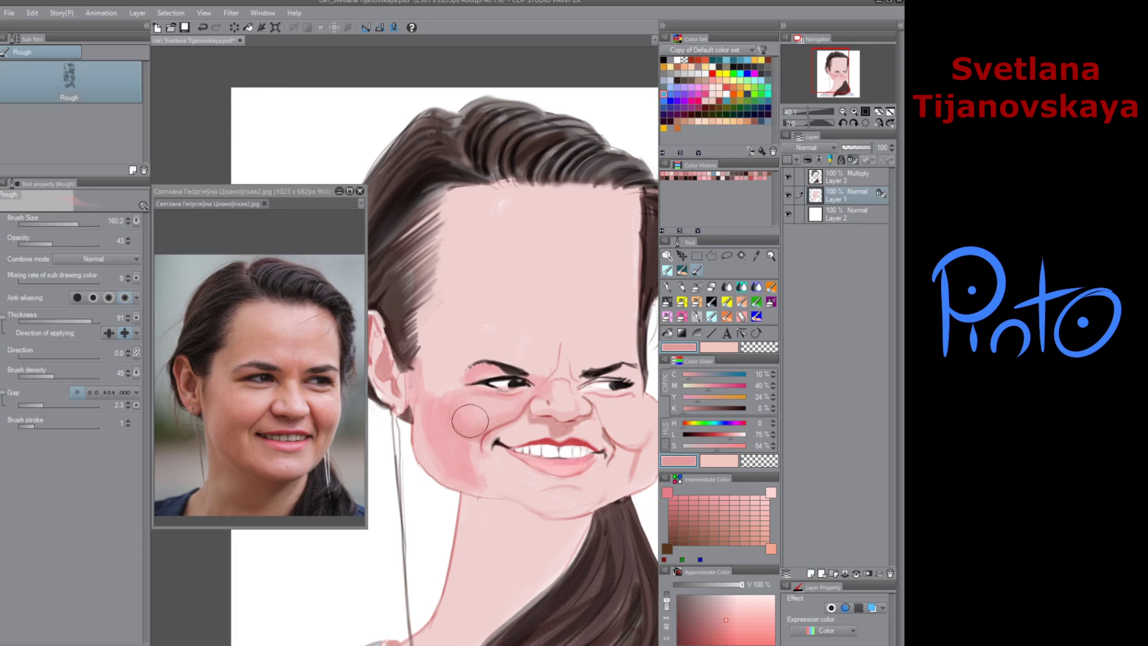
left_click(684, 497)
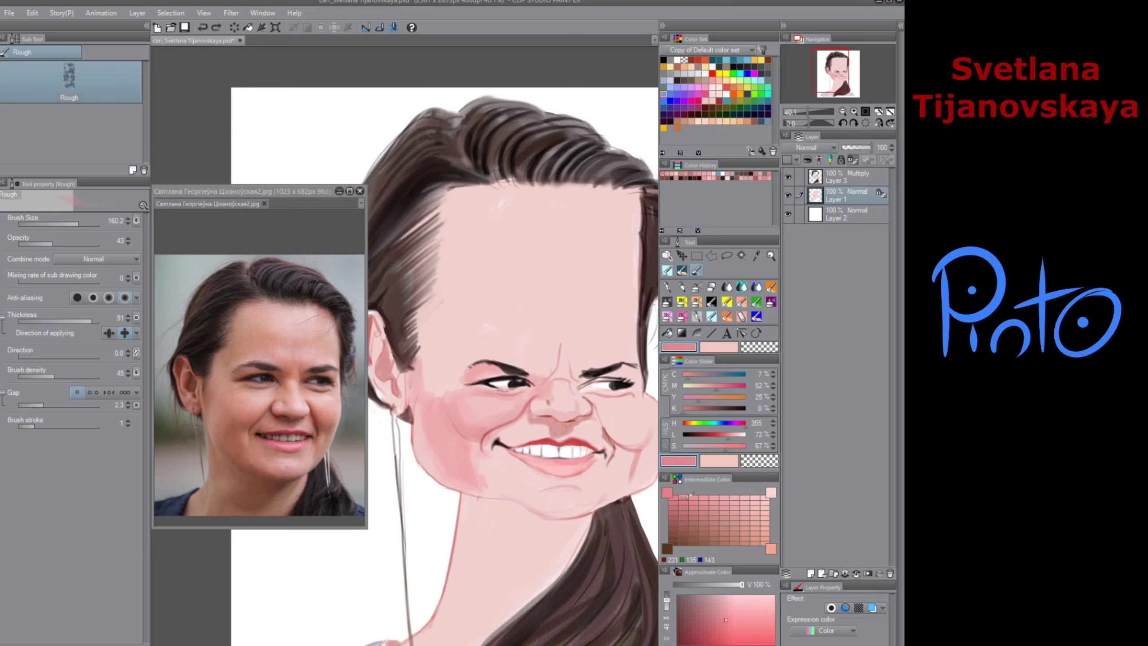
mouse_move(472, 436)
left_mouse_down()
mouse_move(459, 401)
mouse_move(488, 426)
mouse_move(467, 428)
mouse_move(462, 464)
left_mouse_up()
left_click_drag(583, 554, 570, 491)
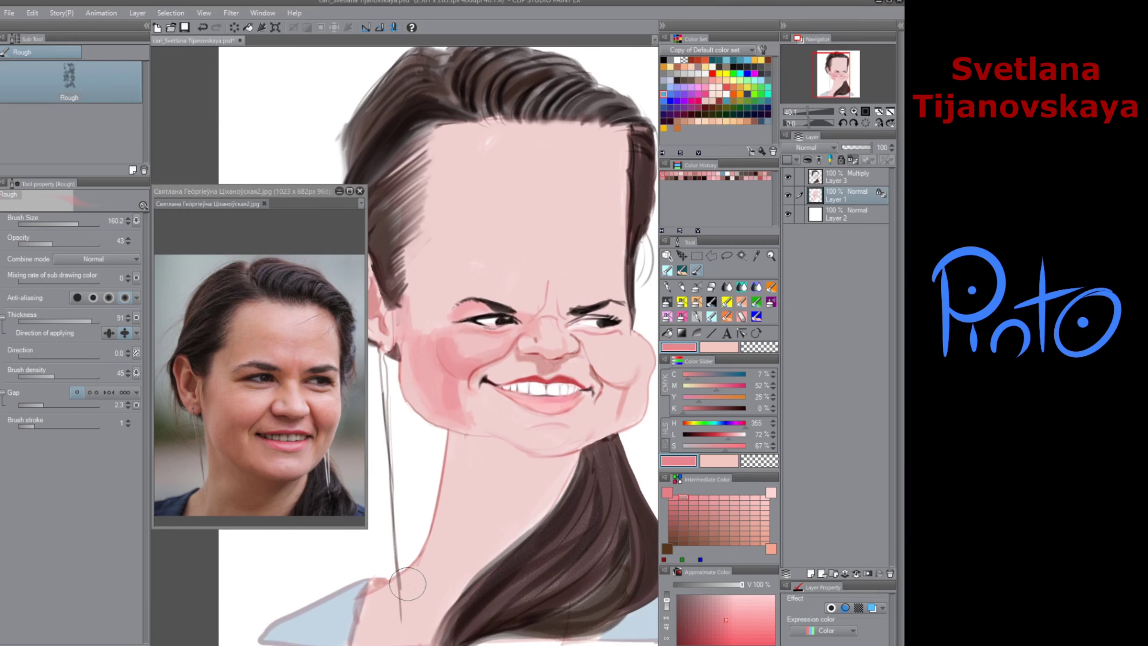
left_click_drag(481, 384, 472, 424)
left_click_drag(498, 369, 535, 367)
mouse_move(554, 414)
left_mouse_down()
mouse_move(527, 417)
mouse_move(574, 414)
mouse_move(574, 424)
mouse_move(532, 420)
mouse_move(555, 400)
mouse_move(512, 371)
mouse_move(497, 389)
mouse_move(545, 401)
mouse_move(514, 400)
mouse_move(582, 440)
mouse_move(546, 409)
mouse_move(574, 405)
left_mouse_up()
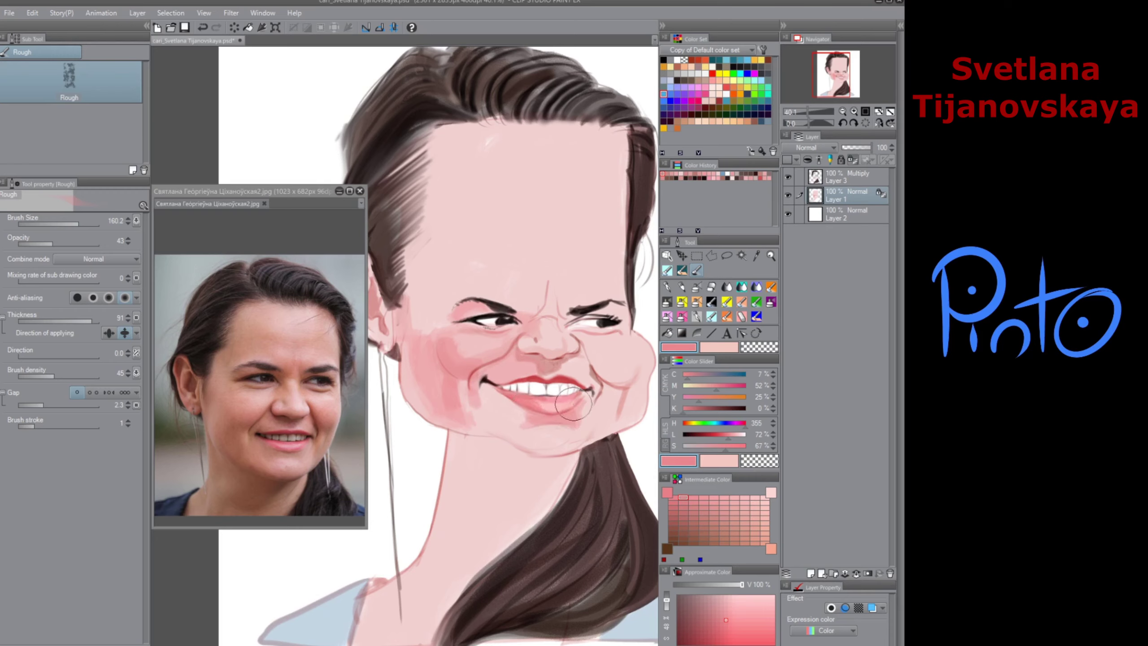
Step: Block in the shadow under the jaw on the neck, first with light salmon and over it a darker brownish pink
left_click(745, 508)
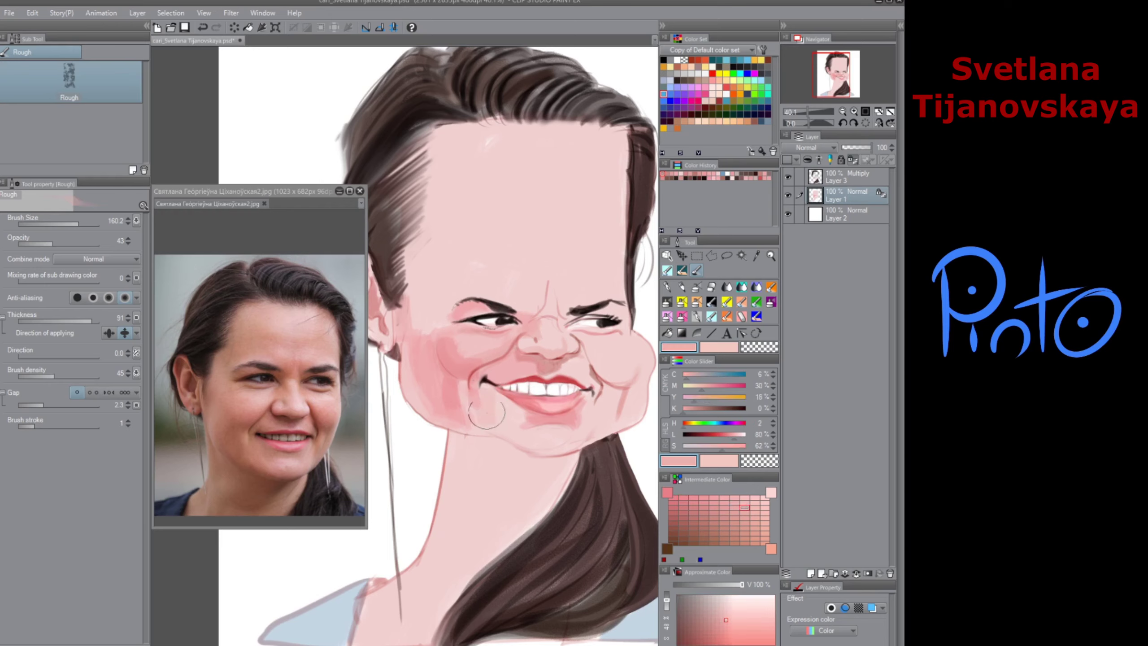
left_click_drag(563, 458, 515, 498)
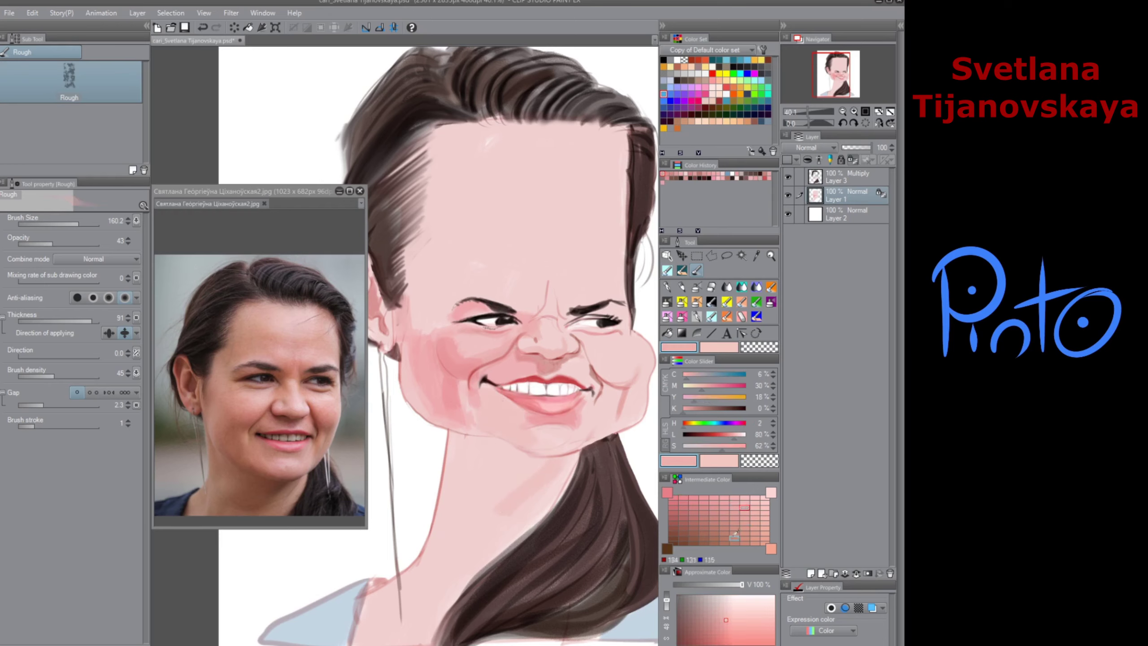
left_click(704, 528)
mouse_move(567, 459)
left_mouse_down()
mouse_move(499, 528)
mouse_move(475, 523)
mouse_move(495, 442)
mouse_move(528, 460)
mouse_move(519, 484)
mouse_move(529, 474)
mouse_move(495, 442)
mouse_move(547, 467)
mouse_move(531, 481)
mouse_move(575, 443)
mouse_move(546, 498)
left_mouse_up()
left_click(573, 448, "alt")
Step: Shade the lower forehead and its hair-side edge with pink and salmon, enlarging the brush to 231.7 and using lightness 76, saturation 68
scroll(487, 527, "down", 2)
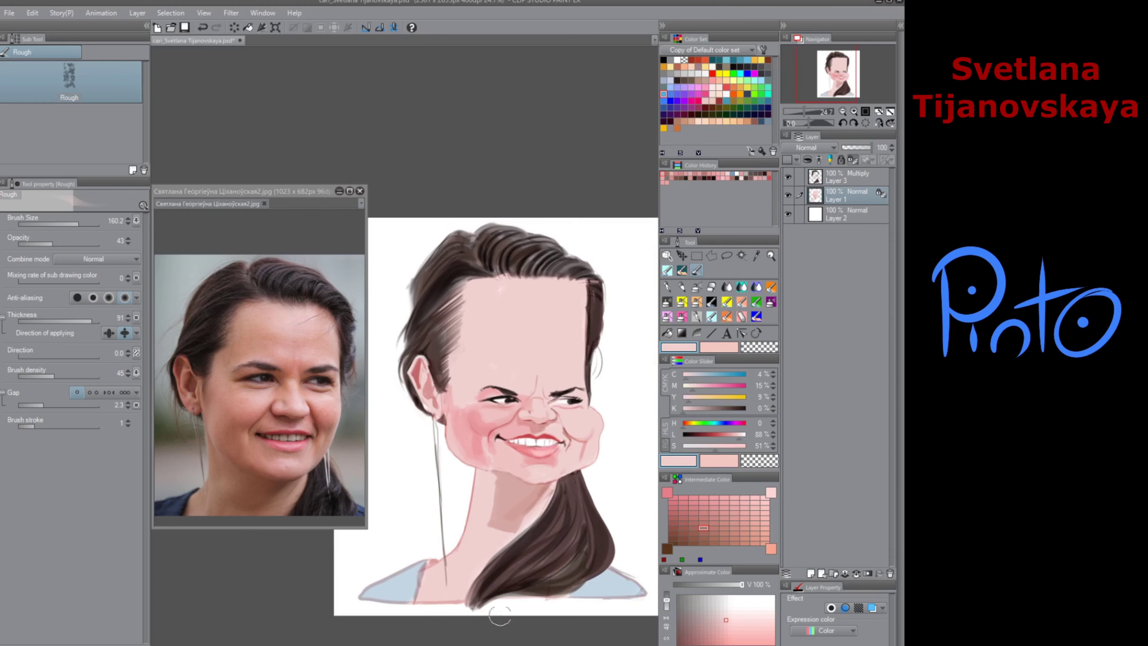
left_click(508, 496, "alt")
left_click(470, 419, "alt")
key("]")
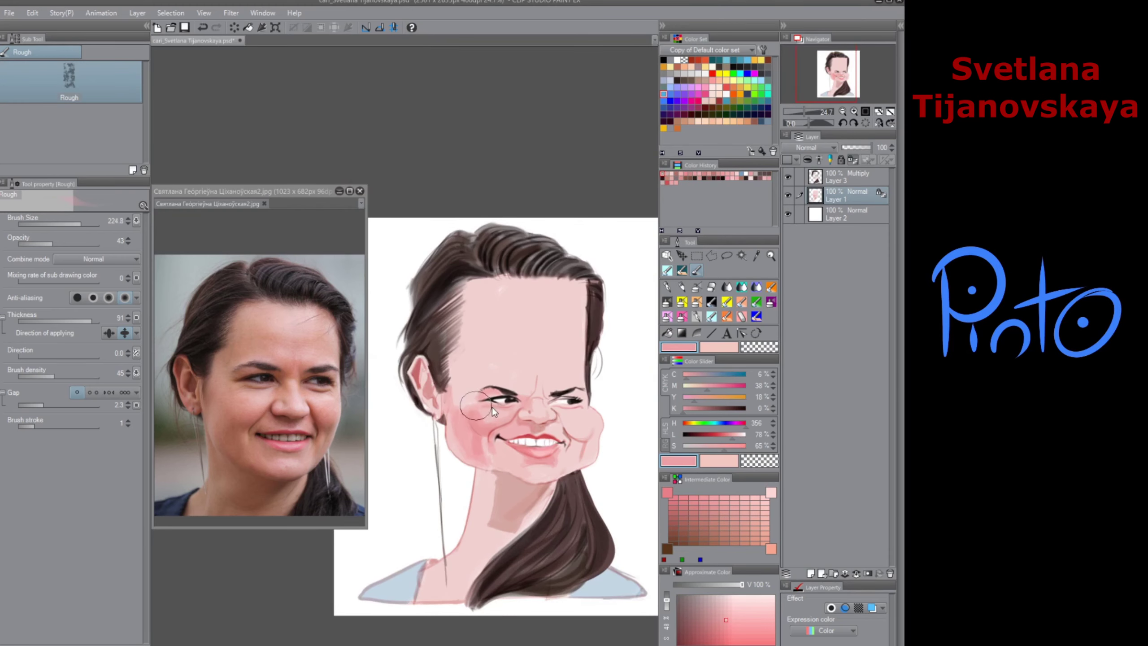
mouse_move(470, 390)
left_mouse_down()
mouse_move(491, 366)
mouse_move(473, 359)
mouse_move(493, 369)
mouse_move(493, 352)
mouse_move(573, 349)
left_mouse_up()
left_click(766, 532)
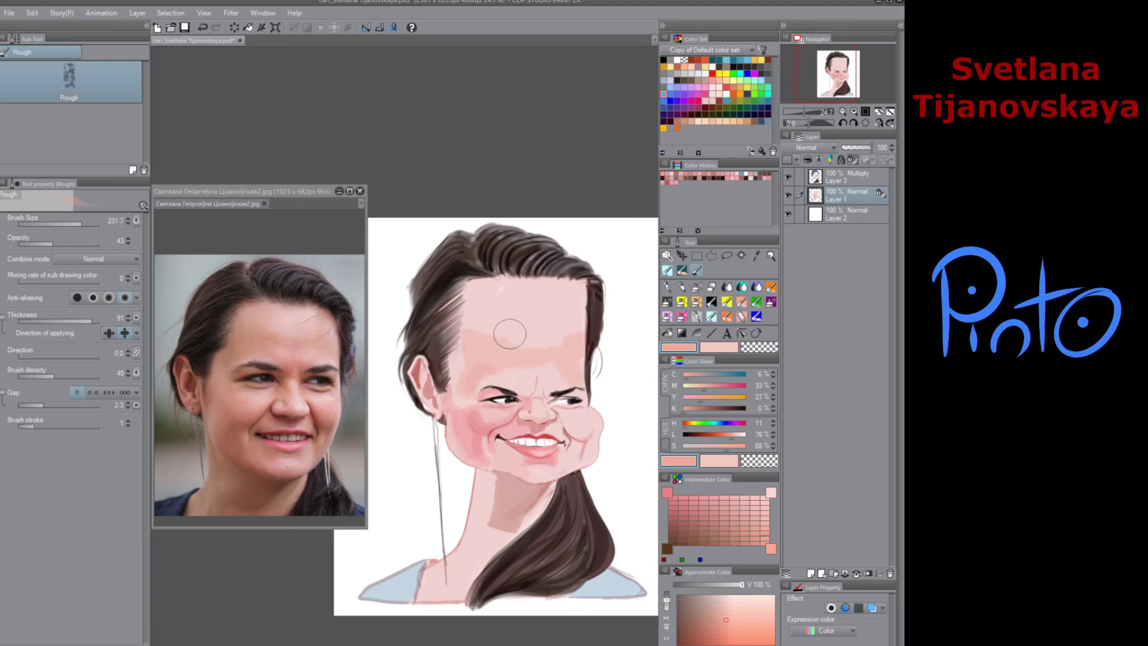
mouse_move(477, 306)
left_mouse_down()
mouse_move(488, 283)
mouse_move(510, 343)
left_mouse_up()
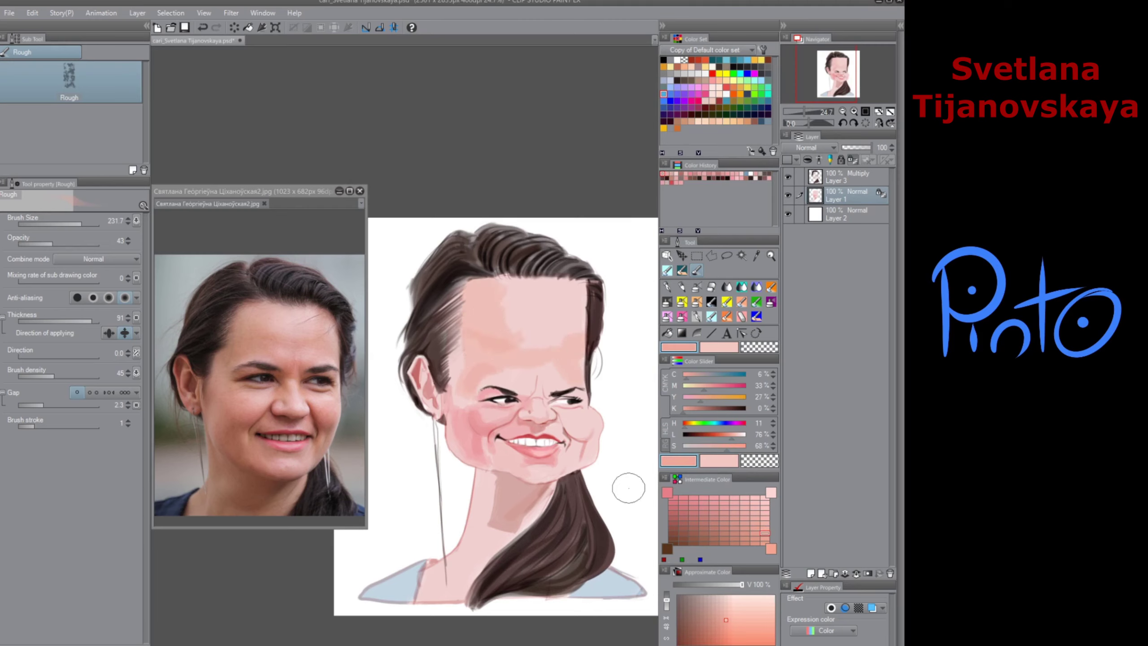
mouse_move(459, 414)
left_mouse_down()
mouse_move(497, 423)
mouse_move(472, 410)
left_mouse_up()
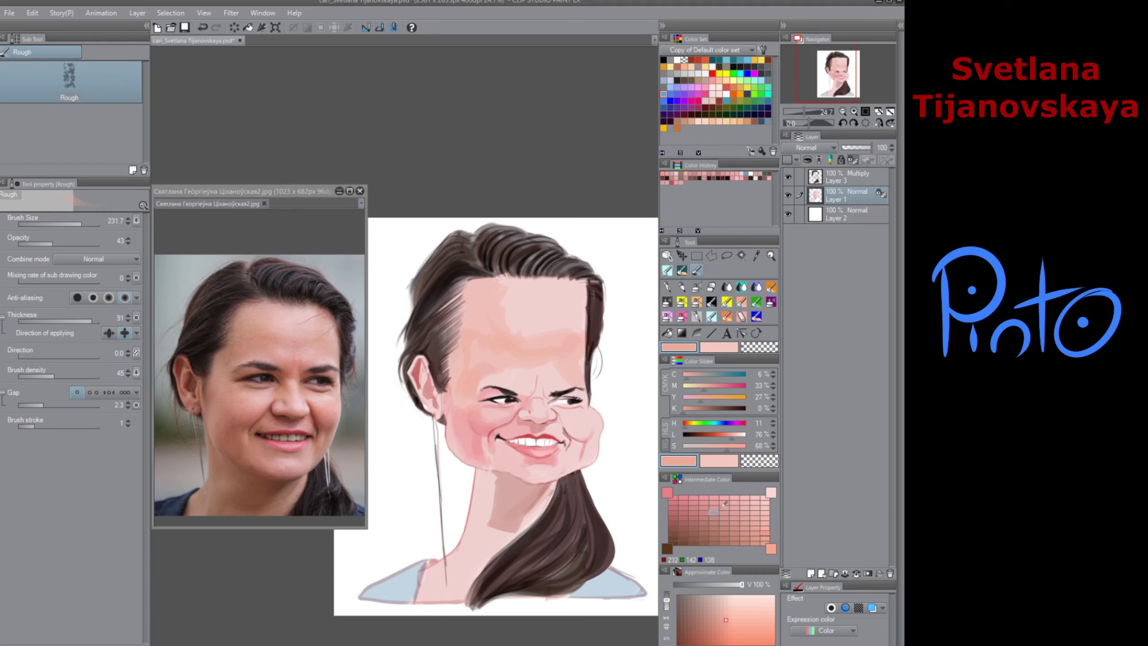
Step: Change the sub drawing colour to a strong salmon orange and set the brush's sub drawing colour mixing rate to 59
left_click(724, 348)
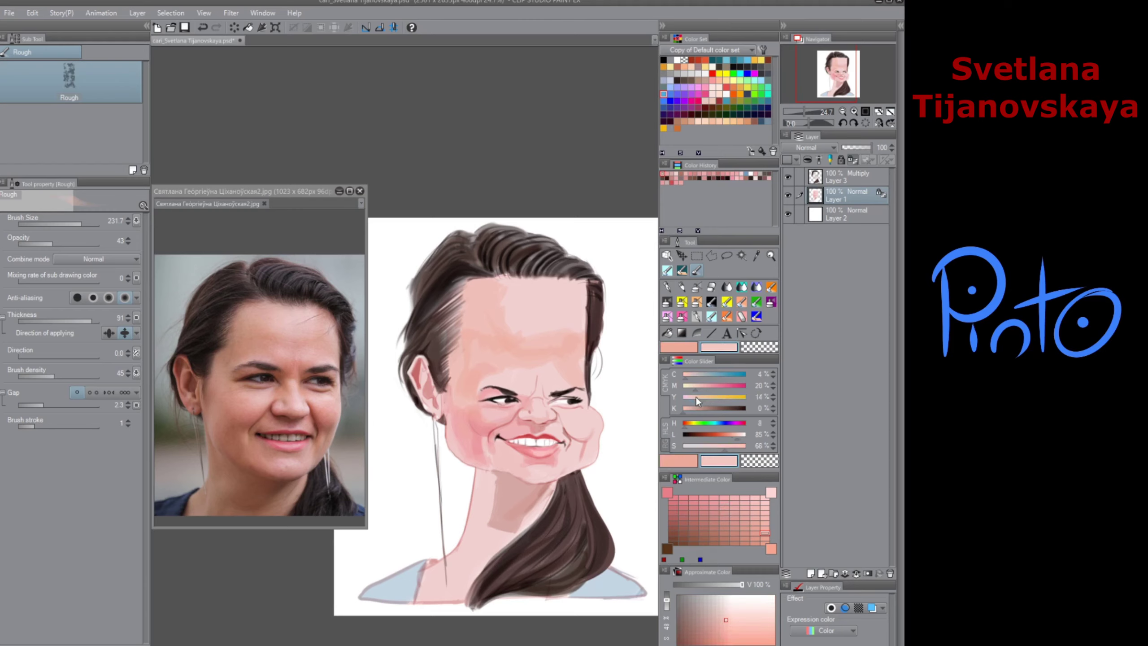
left_click_drag(697, 399, 718, 388)
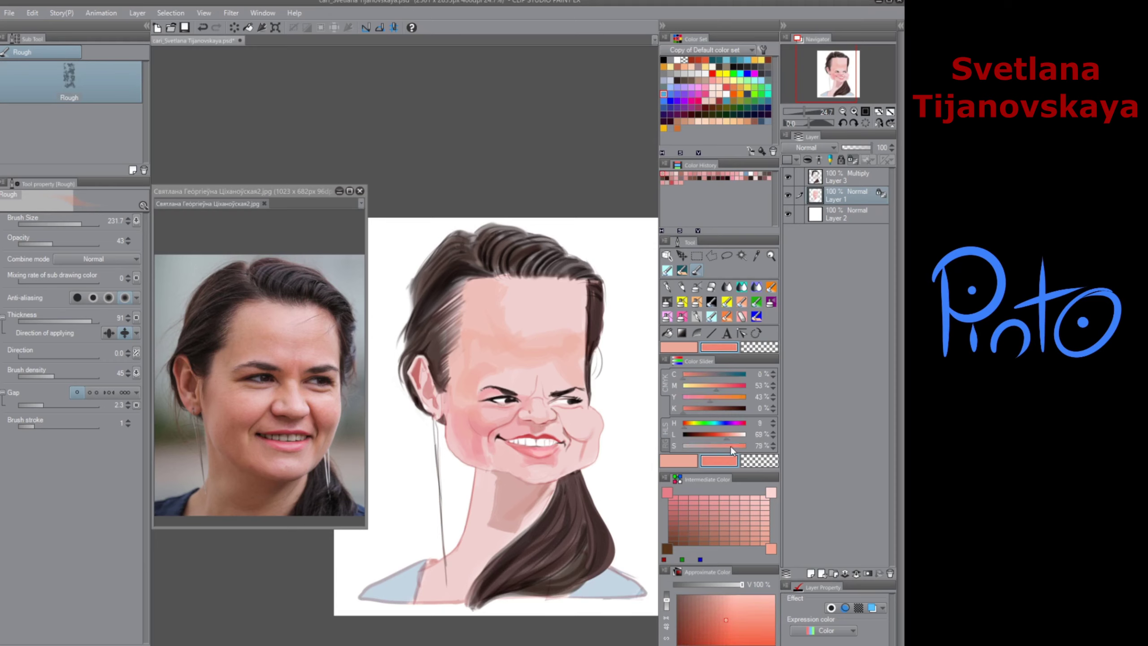
key("x")
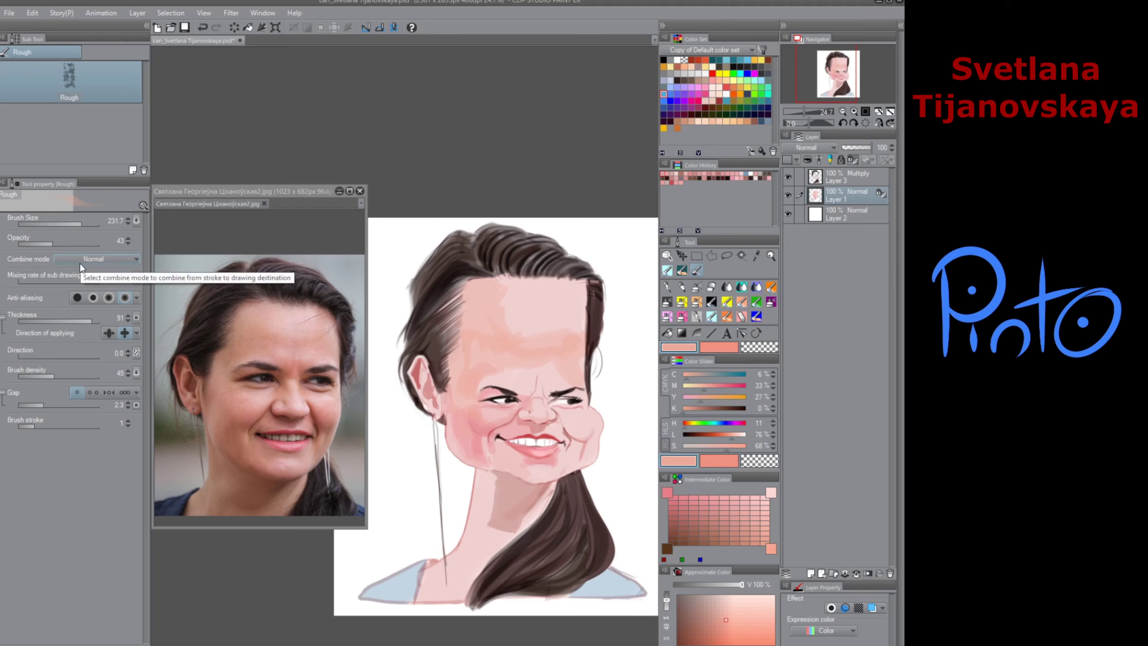
left_click(34, 281)
Step: Paint the forehead edges, far cheek, jaw and chin with mixed salmon and pink tones, leaving a lighter patch in mid-forehead
mouse_move(533, 310)
left_mouse_down()
mouse_move(514, 350)
mouse_move(553, 322)
mouse_move(545, 356)
left_mouse_up()
mouse_move(504, 281)
left_mouse_down()
mouse_move(527, 340)
mouse_move(555, 341)
mouse_move(578, 288)
mouse_move(576, 337)
mouse_move(574, 289)
mouse_move(590, 341)
left_mouse_up()
mouse_move(581, 438)
left_mouse_down()
mouse_move(561, 415)
mouse_move(597, 445)
mouse_move(583, 438)
mouse_move(588, 419)
mouse_move(586, 451)
mouse_move(554, 463)
mouse_move(582, 458)
left_mouse_up()
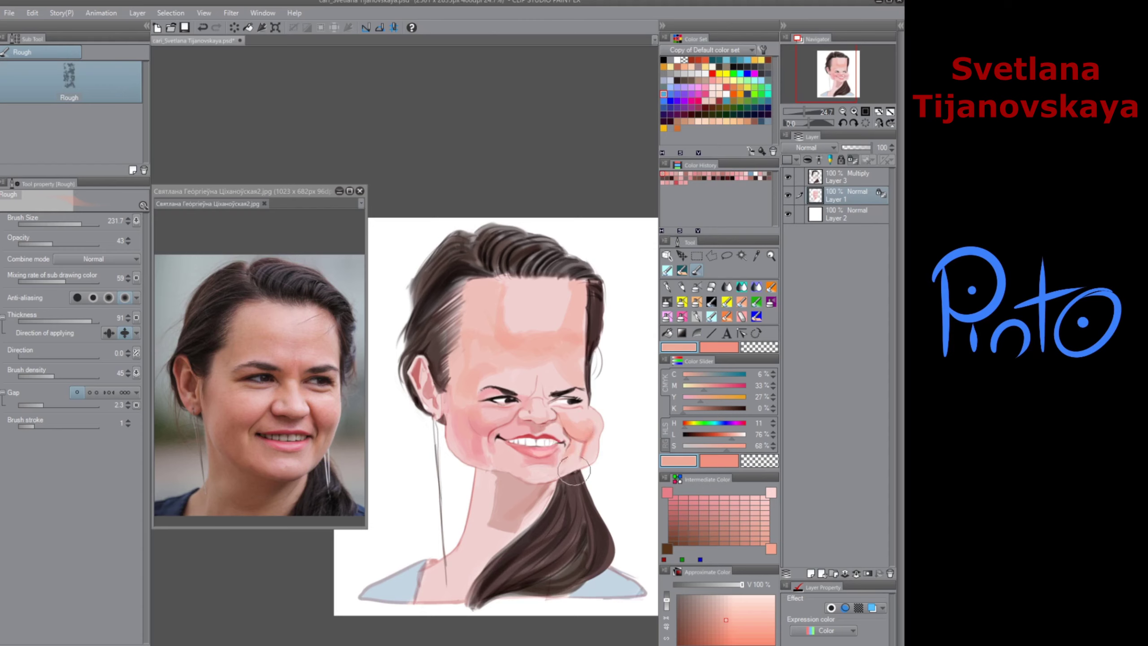
left_click(694, 497)
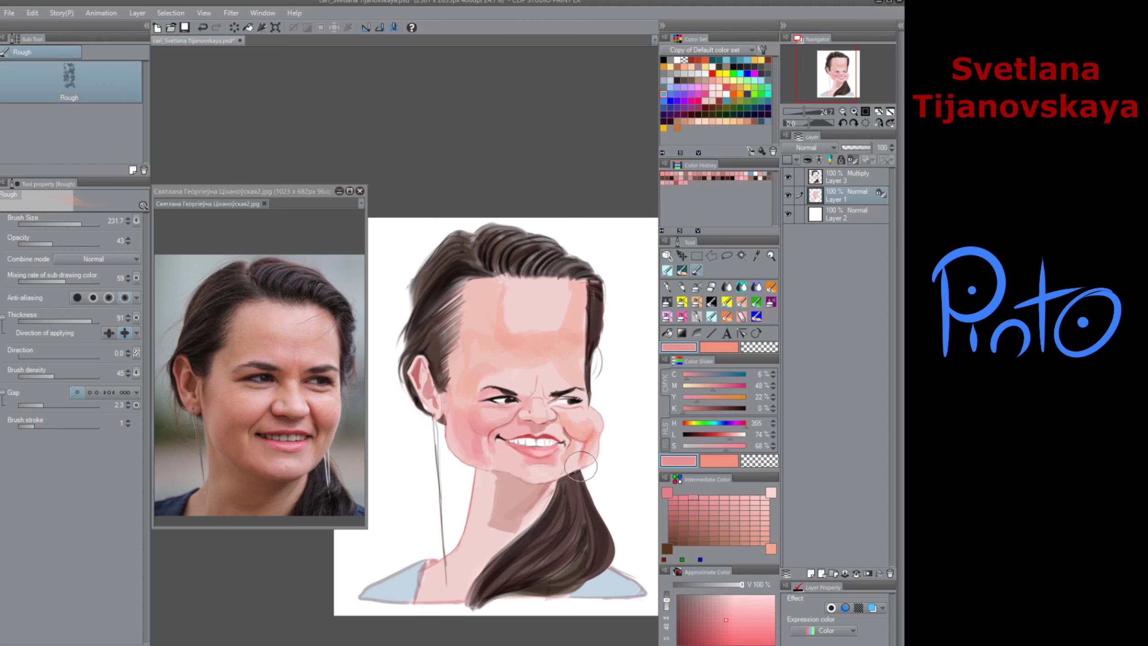
mouse_move(568, 424)
left_mouse_down()
mouse_move(573, 450)
mouse_move(531, 480)
mouse_move(572, 436)
mouse_move(530, 527)
left_mouse_up()
mouse_move(513, 460)
left_mouse_down()
mouse_move(527, 473)
mouse_move(506, 475)
mouse_move(524, 492)
left_mouse_up()
Step: Shade the neck with reddish-brown skin tones, starting from the colour sampled in the shadow under the jaw
left_click(520, 494, "alt")
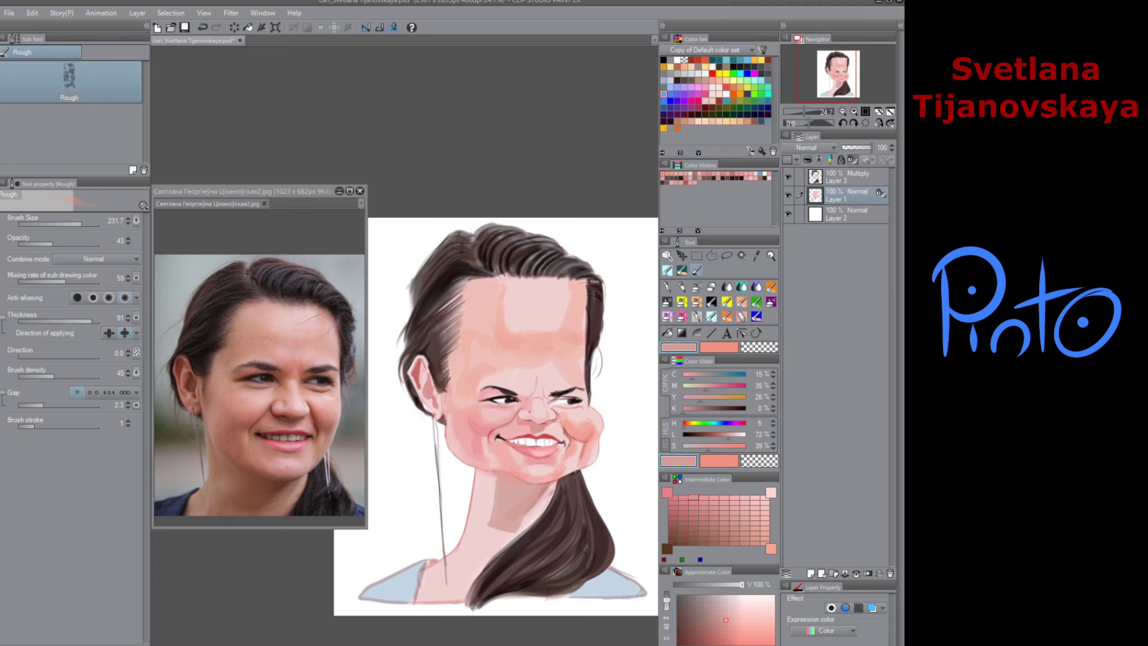
left_click(703, 522)
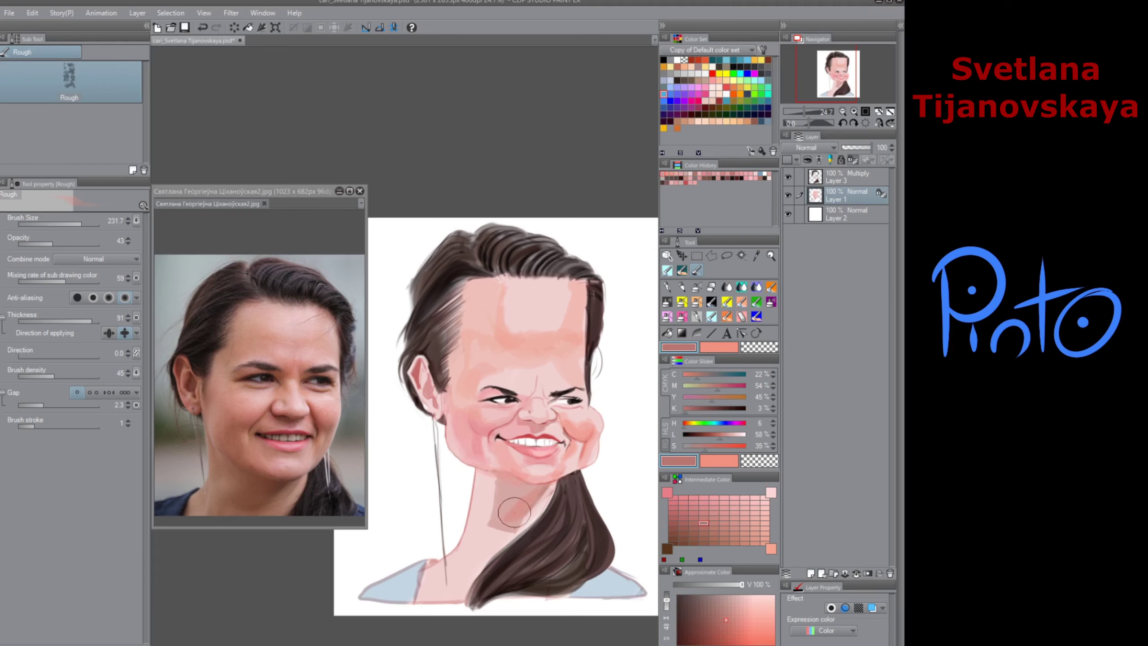
left_click(714, 538)
mouse_move(531, 494)
left_mouse_down()
mouse_move(501, 497)
mouse_move(512, 490)
mouse_move(474, 565)
mouse_move(482, 538)
left_mouse_up()
mouse_move(473, 474)
left_mouse_down()
mouse_move(467, 557)
mouse_move(441, 588)
left_mouse_up()
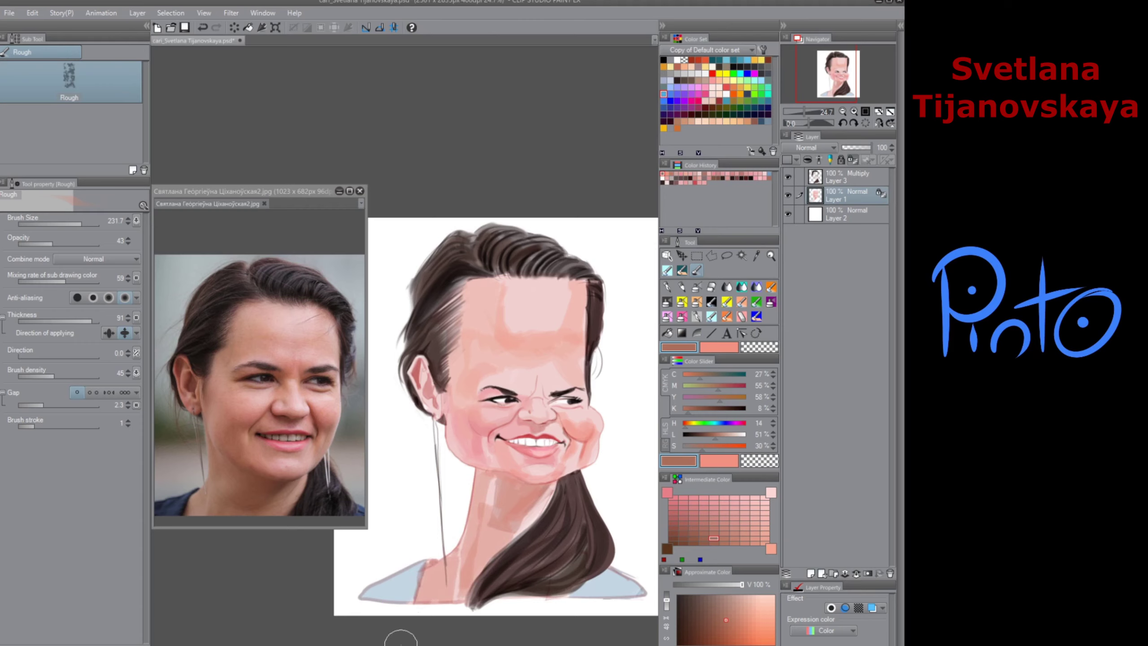
mouse_move(521, 504)
left_mouse_down()
mouse_move(499, 476)
mouse_move(479, 461)
mouse_move(501, 481)
mouse_move(485, 473)
mouse_move(552, 485)
mouse_move(491, 475)
mouse_move(536, 489)
left_mouse_up()
Step: Deepen the shadow directly beneath the chin with a darker brown, using a sub drawing colour mixing rate of 26
left_click(696, 532)
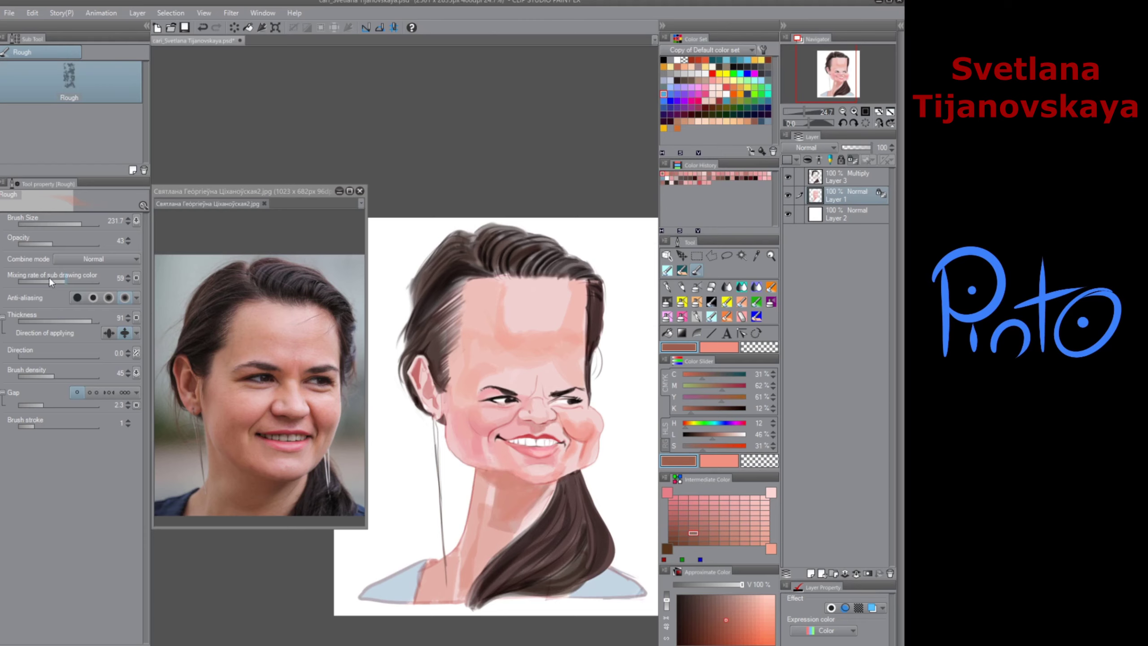
left_click_drag(52, 282, 20, 281)
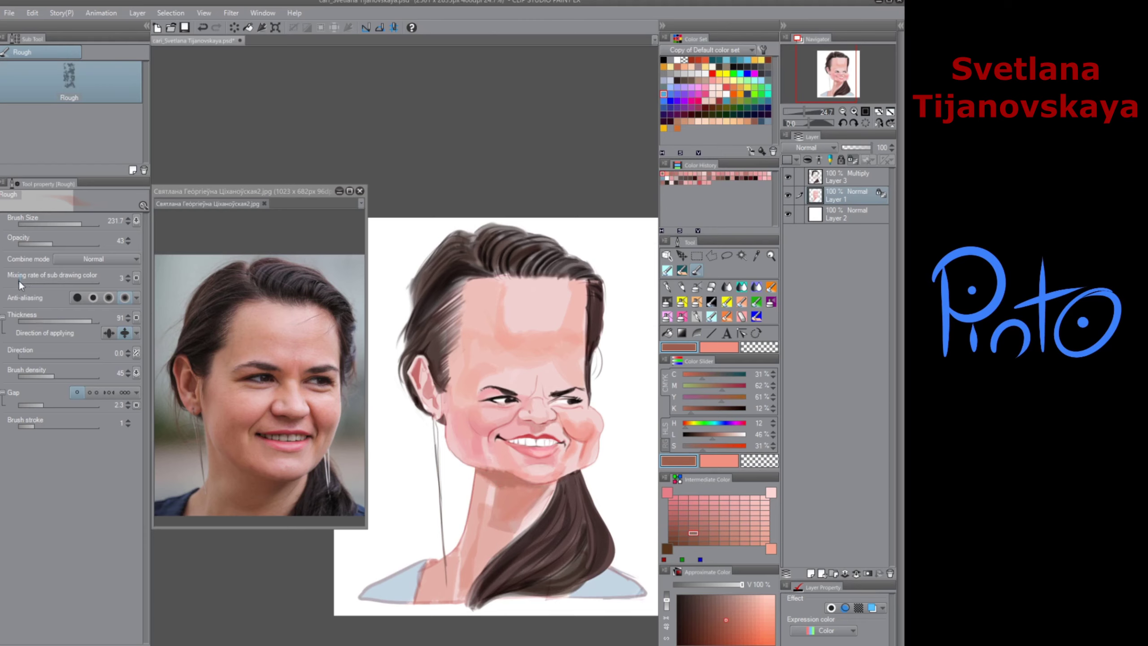
left_click_drag(19, 281, 38, 281)
left_click_drag(512, 471, 552, 480)
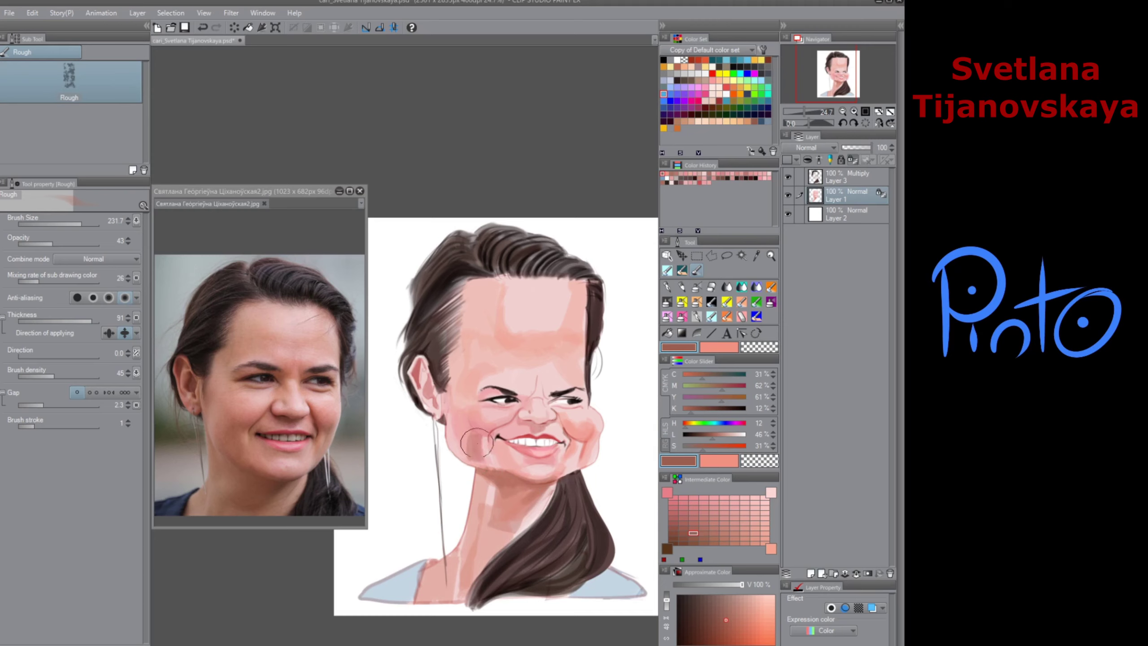
Step: Tint the near cheek, nose bridge and far brow area with pink tones at a sub drawing colour mixing rate of 45
left_click(704, 510)
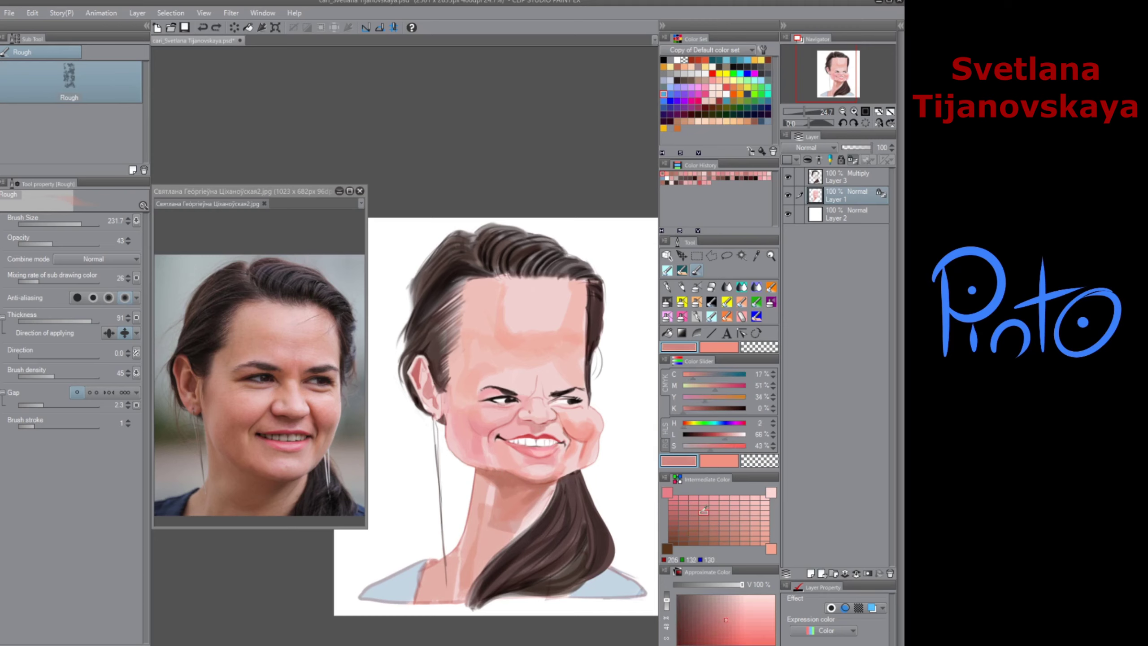
left_click(55, 280)
mouse_move(476, 440)
left_mouse_down()
mouse_move(487, 498)
mouse_move(478, 415)
mouse_move(504, 558)
mouse_move(513, 413)
mouse_move(531, 392)
mouse_move(518, 388)
mouse_move(552, 396)
left_mouse_up()
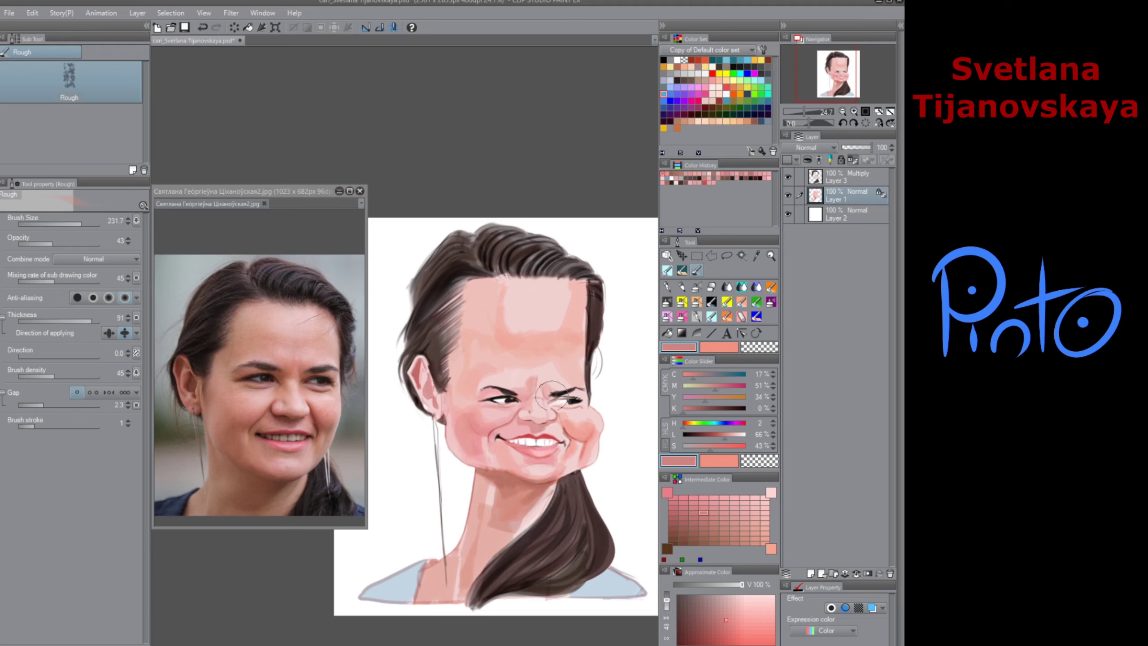
left_click(714, 497)
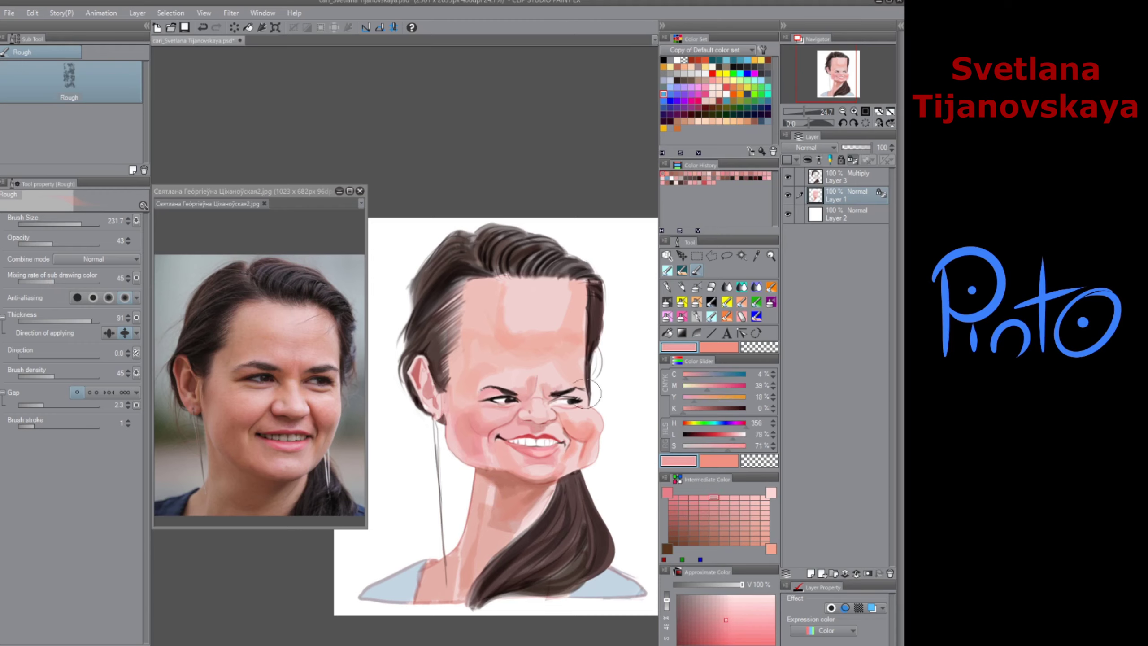
left_click_drag(548, 384, 577, 368)
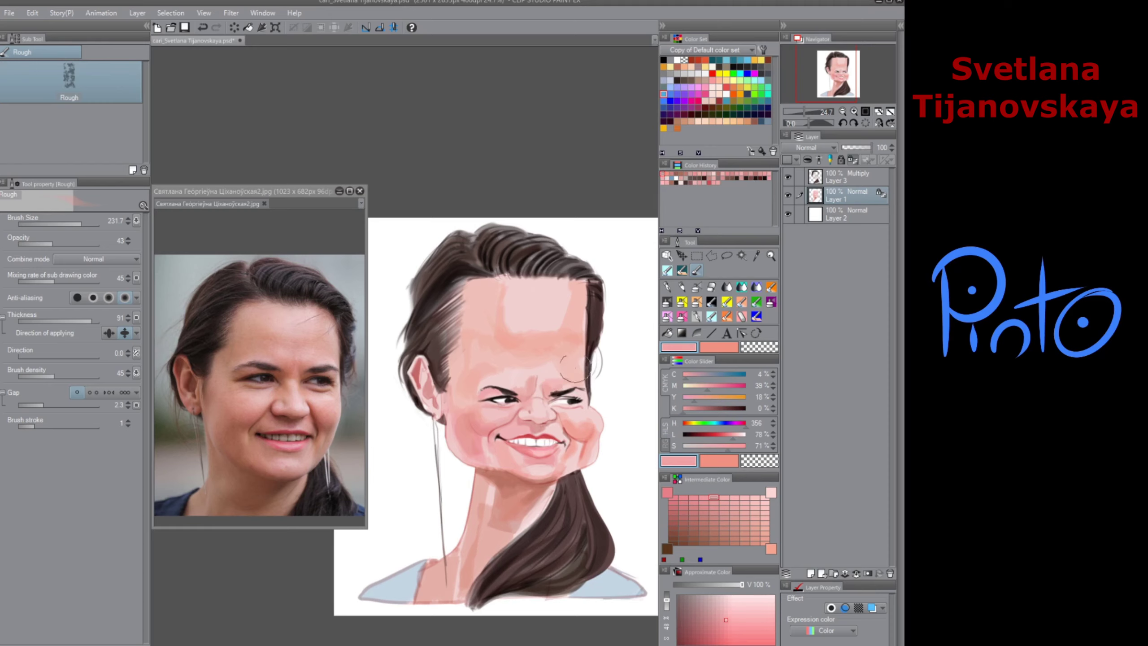
Step: Turn the sub drawing colour mixing rate down to 0 and paint sampled skin pink over the light patch in mid-forehead
left_click(592, 377, "alt")
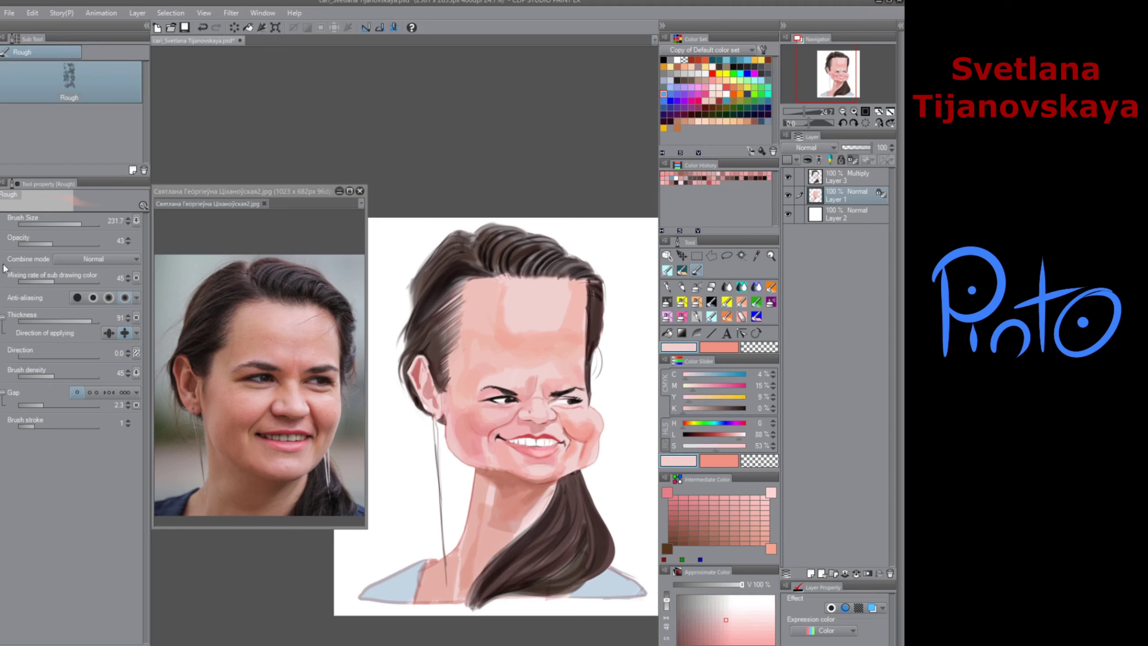
left_click(16, 282)
left_click(559, 377, "alt")
left_click(548, 339, "alt")
mouse_move(511, 330)
left_mouse_down()
mouse_move(554, 318)
mouse_move(543, 328)
mouse_move(562, 298)
left_mouse_up()
left_click(546, 326, "alt")
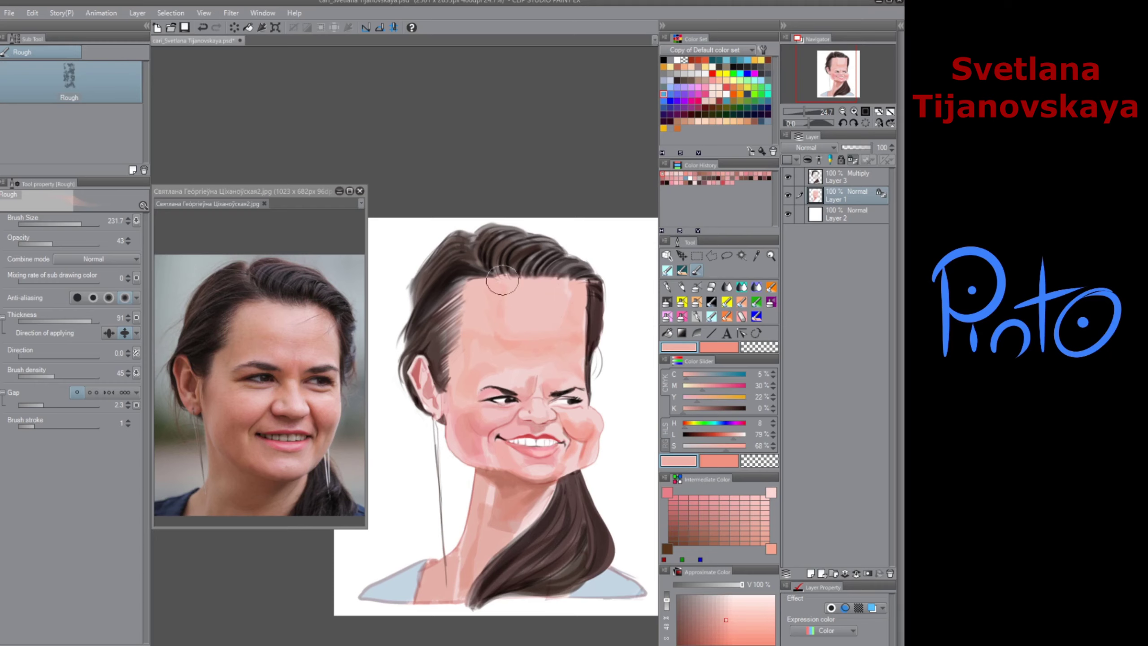
Step: Soften the transitions around the jaw with brown and brighter salmon glazes at brush opacity 24
left_click(502, 468, "alt")
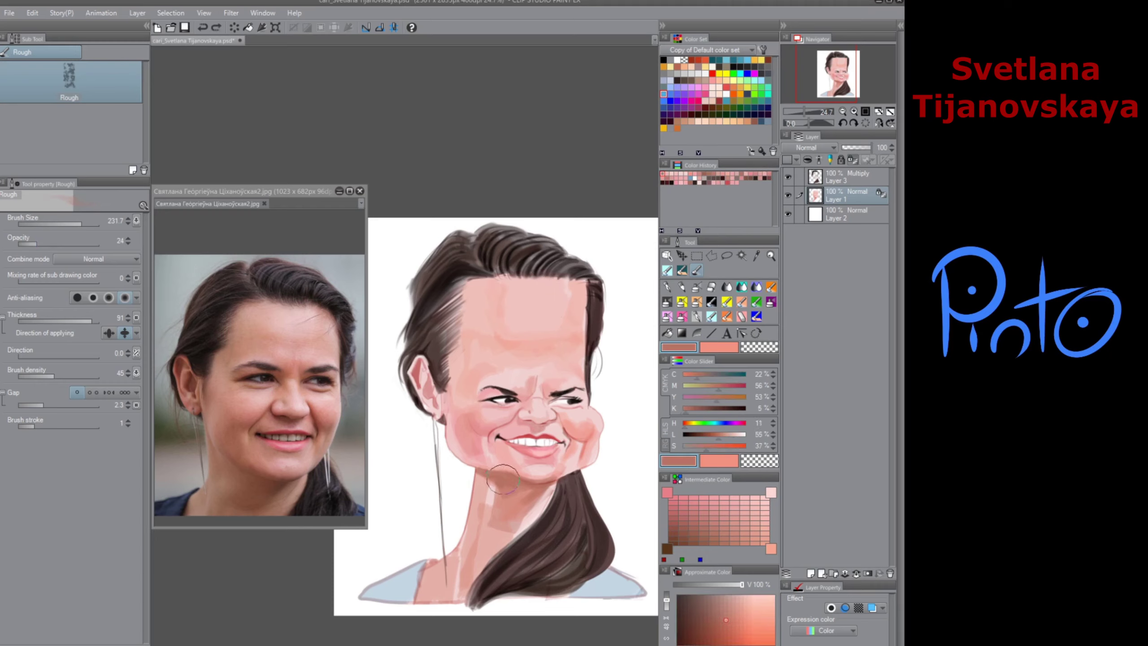
left_click_drag(502, 479, 485, 465)
left_click(742, 621)
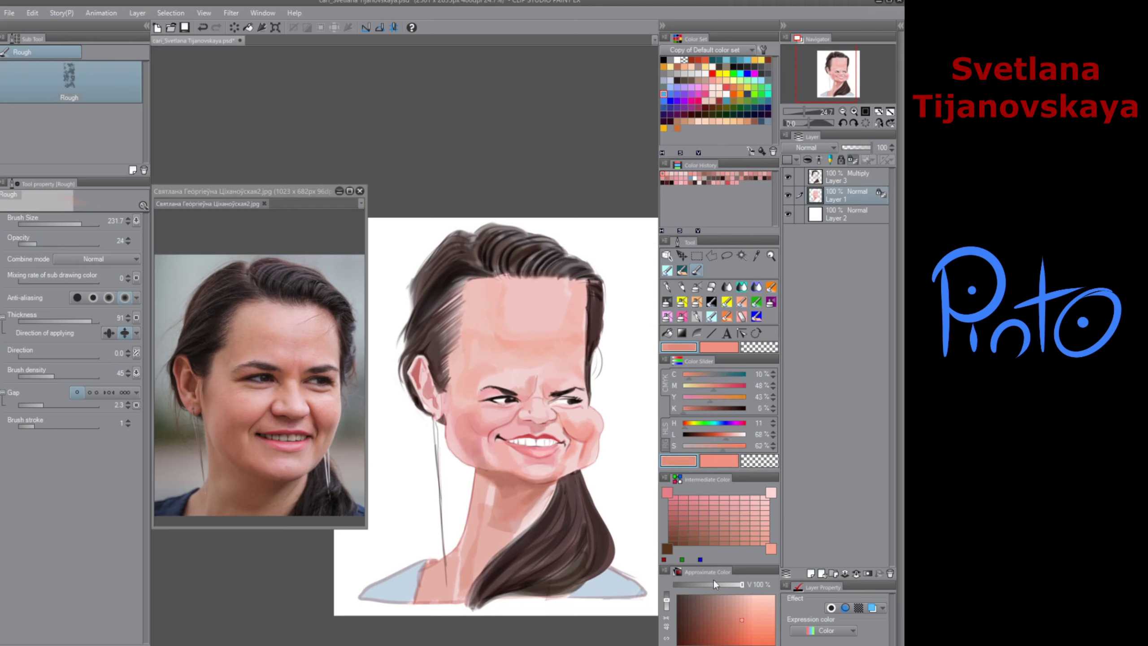
left_click_drag(585, 462, 572, 522)
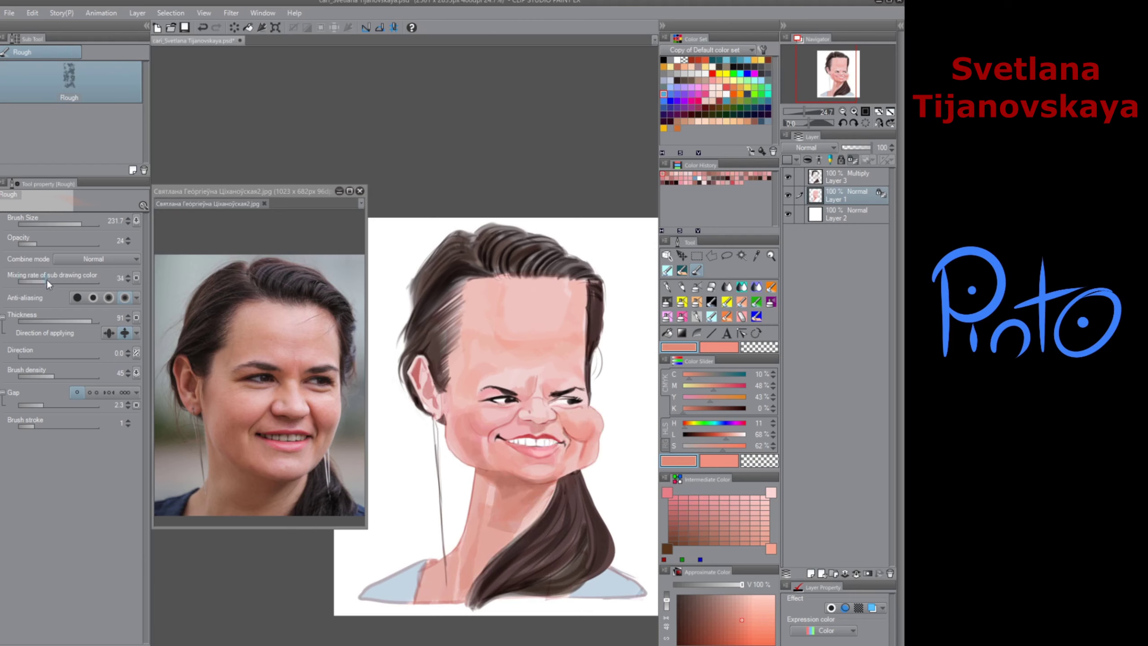
Step: Glaze the hair-side edge of the forehead with pink, using a sub drawing colour mixing rate of 34
left_click(694, 503)
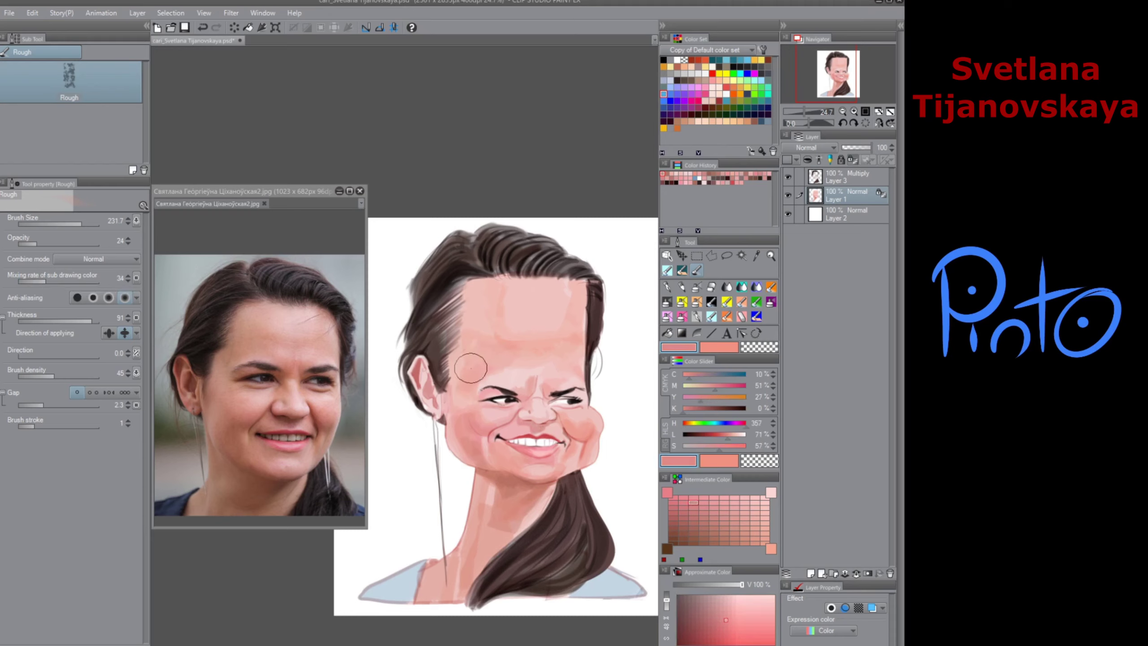
left_click_drag(472, 318, 482, 322)
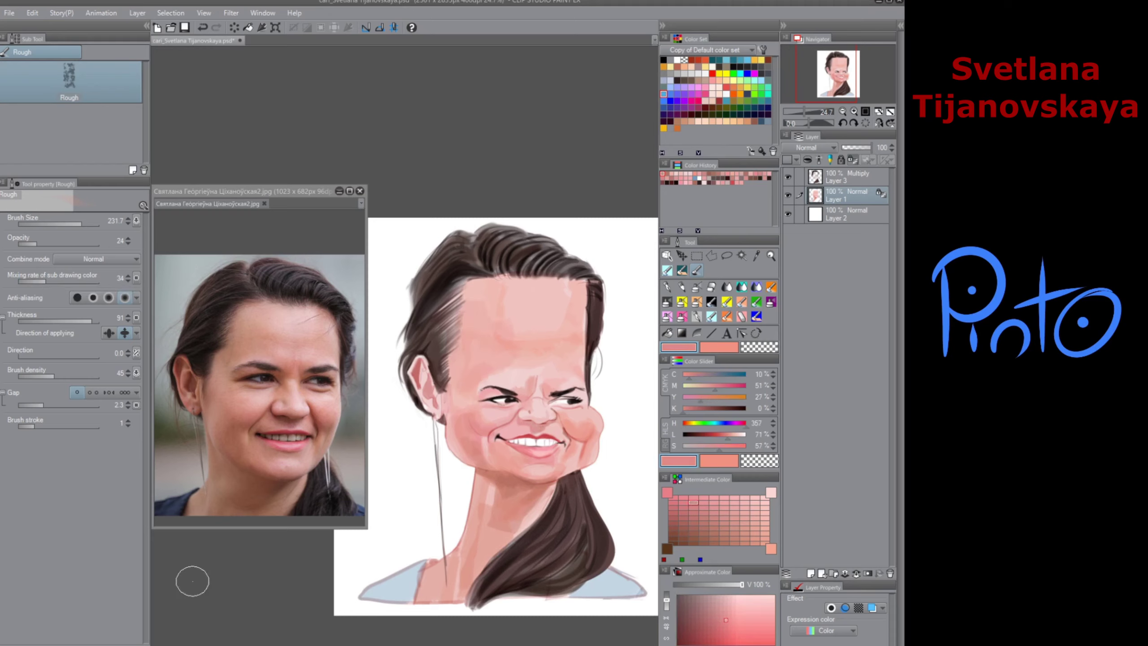
left_click(136, 278)
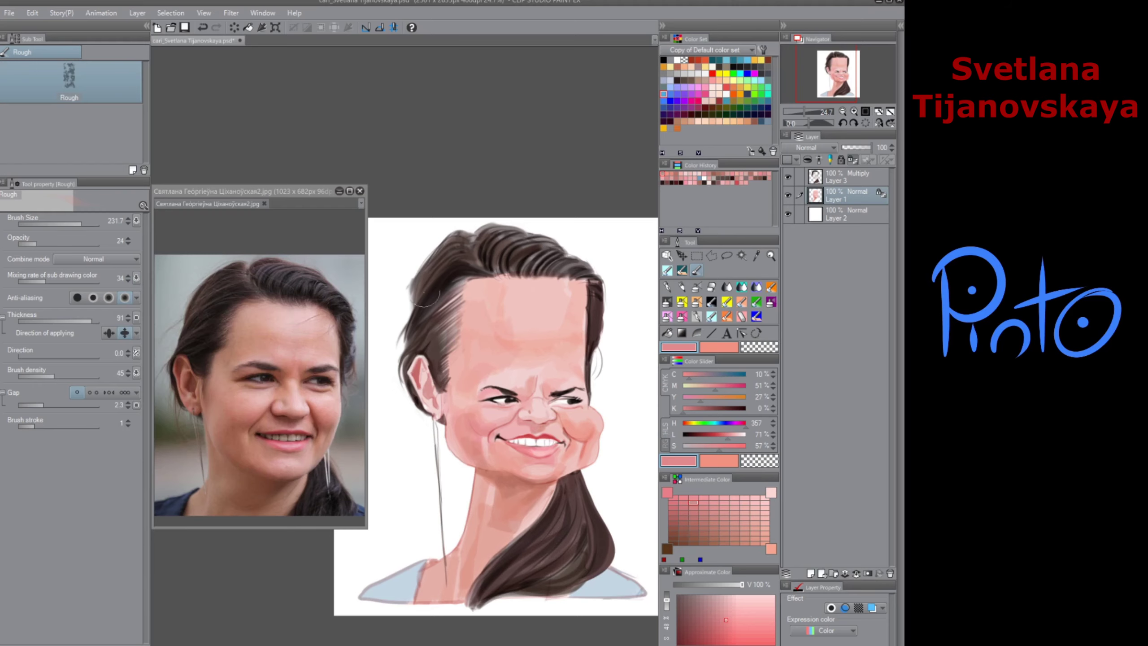
Step: Register the current palette layout and settings as a workspace under the name already filled in
left_click(262, 12)
mouse_move(317, 46)
left_click(468, 62)
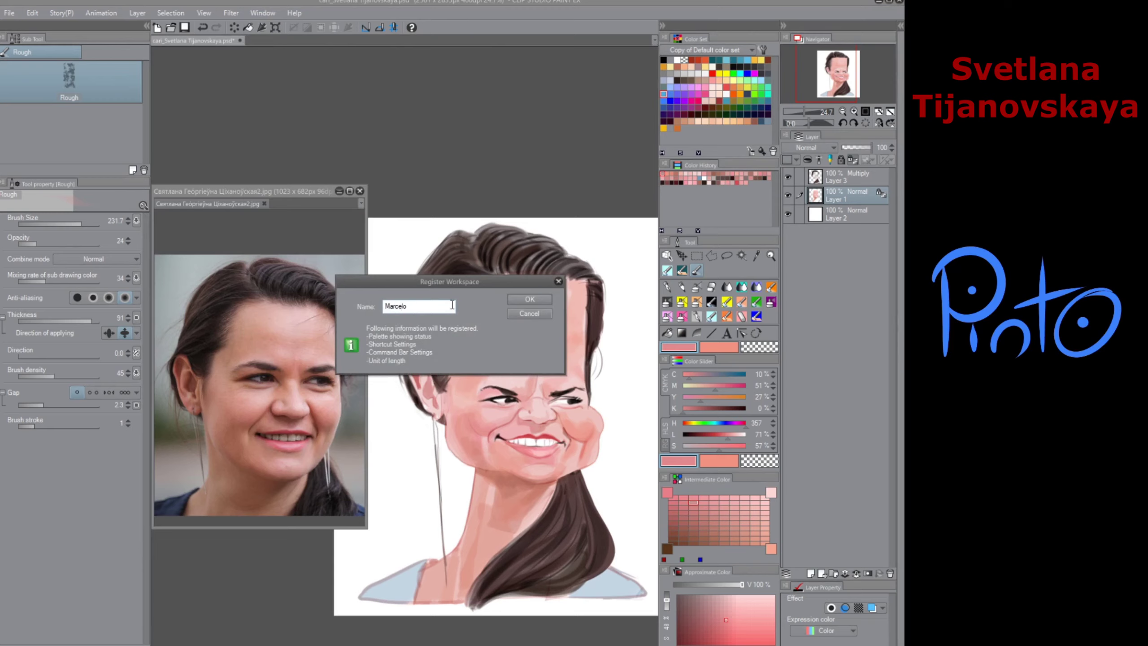
key("Return")
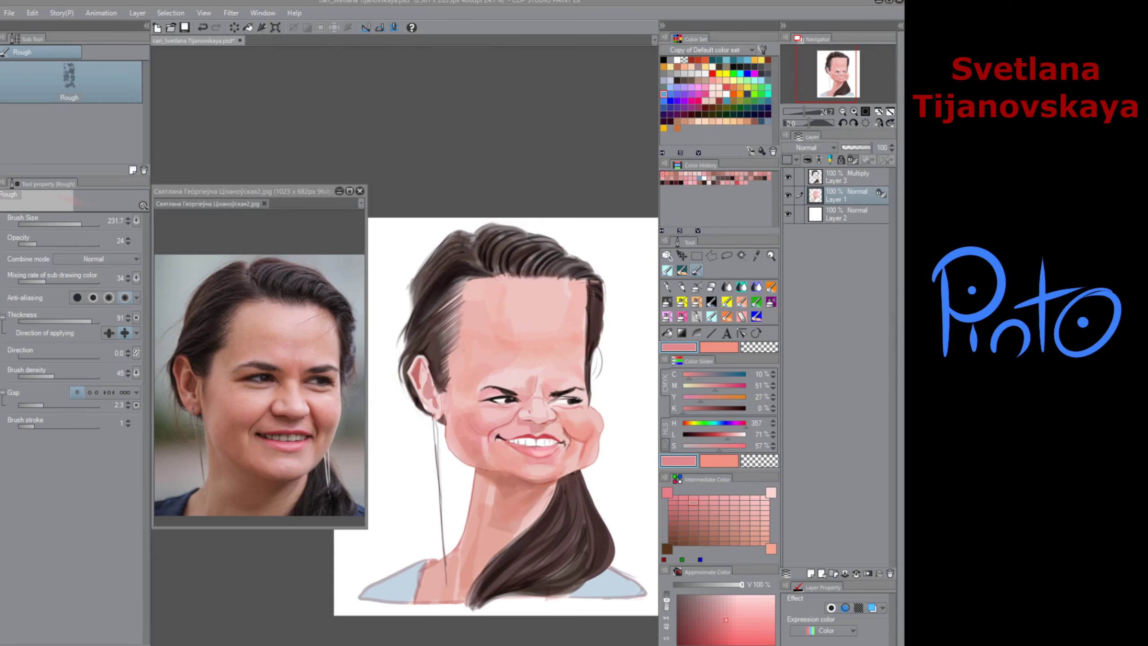
Step: Lighten and blend the upper forehead and the area above the brows with sampled pale pinks, raising brush opacity to 56
left_click(521, 333, "alt")
mouse_move(521, 334)
left_mouse_down()
mouse_move(569, 323)
mouse_move(493, 324)
mouse_move(573, 308)
left_mouse_up()
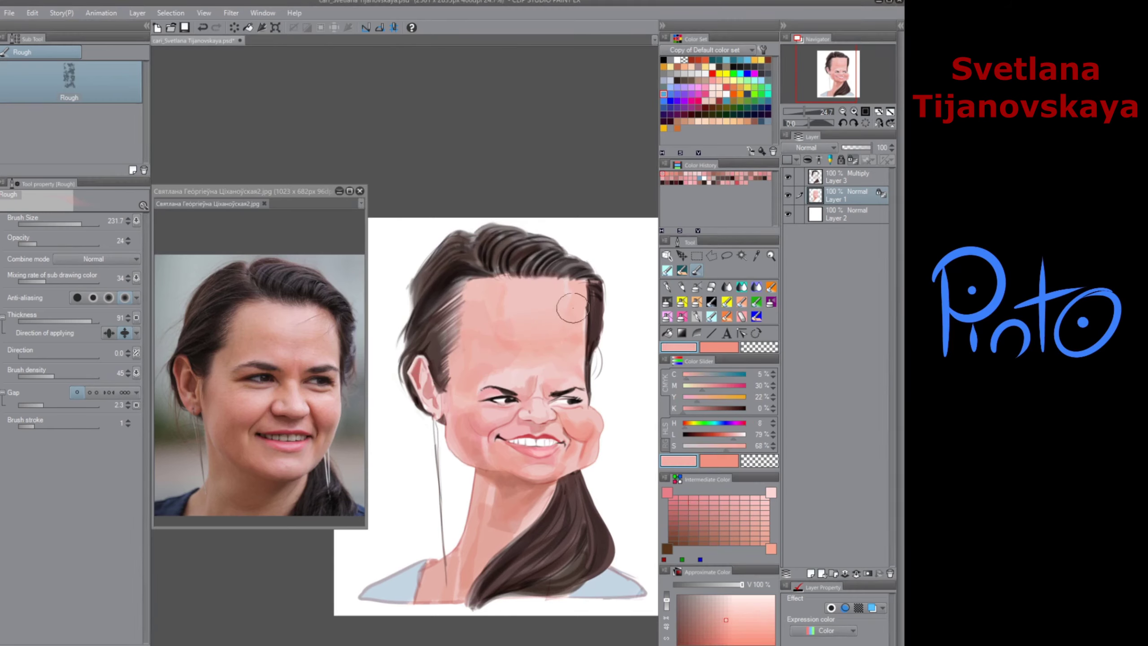
left_click(62, 244)
mouse_move(515, 287)
left_mouse_down()
mouse_move(575, 290)
mouse_move(538, 291)
mouse_move(548, 289)
left_mouse_up()
left_click(532, 304, "alt")
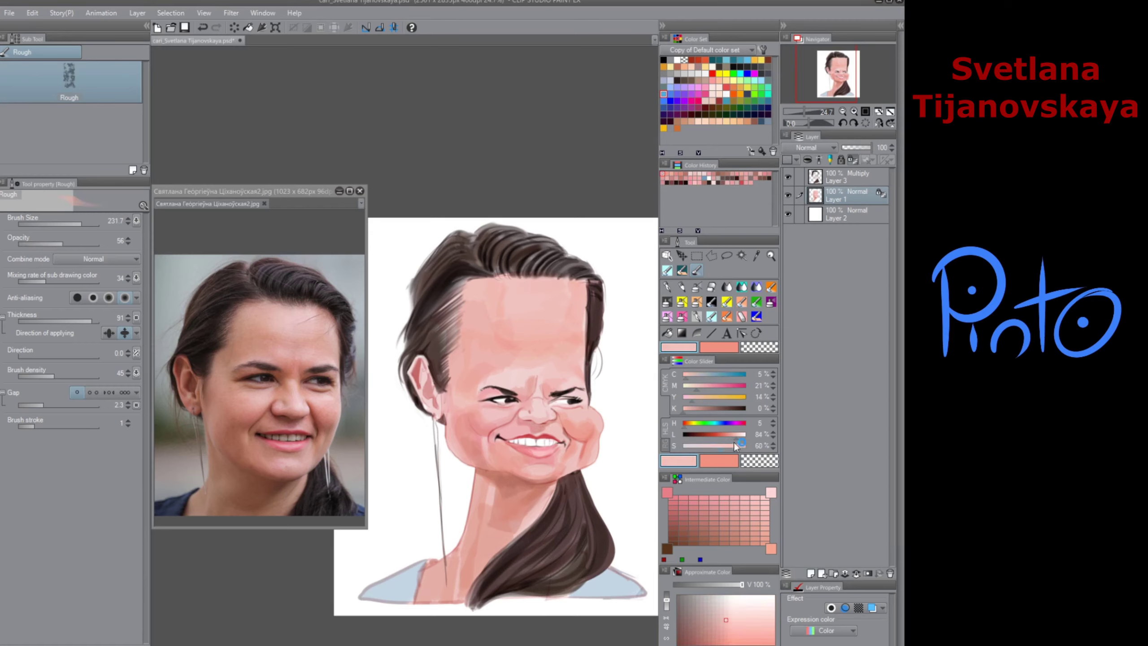
left_click(740, 436)
left_click(504, 301, "alt")
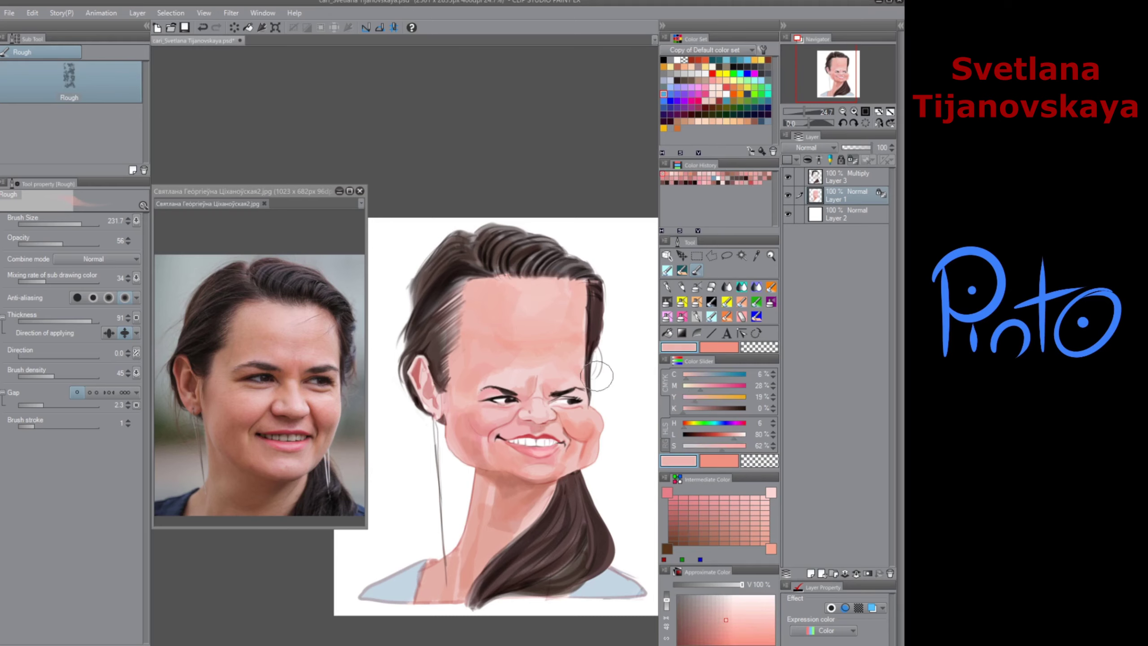
left_click(495, 374, "alt")
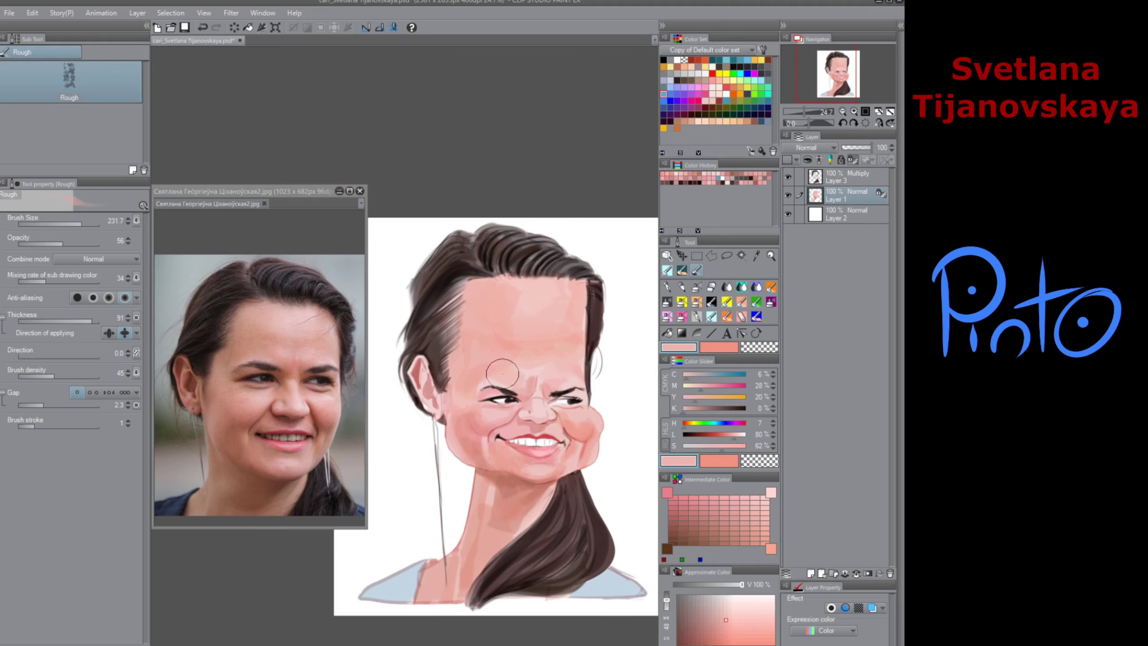
left_click(533, 361, "alt")
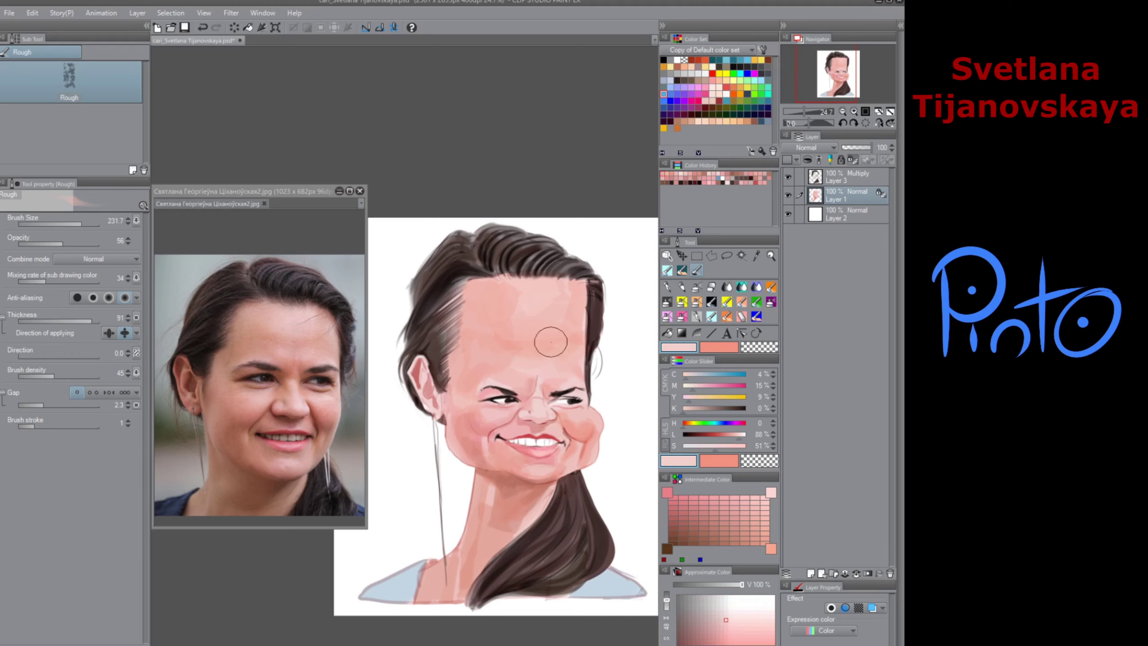
Step: Shade the underside of the nose and the far smile fold with sampled reddish tones, using a 128.6 brush size
left_click(570, 375, "ctrl")
left_click(570, 375, "ctrl")
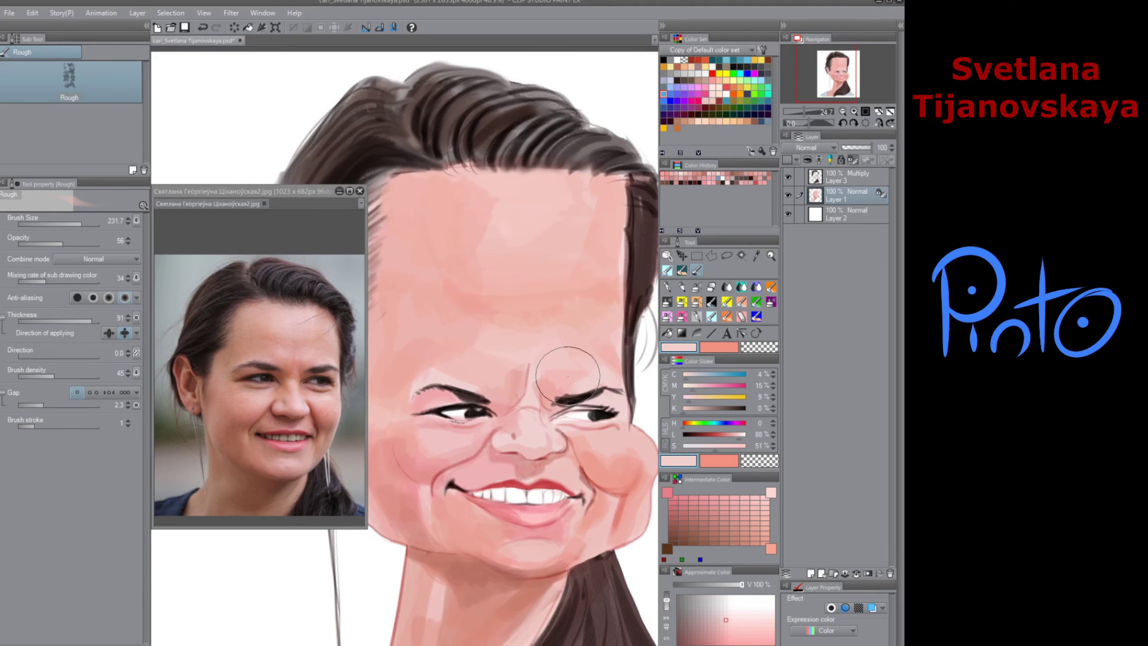
left_click(572, 419, "alt")
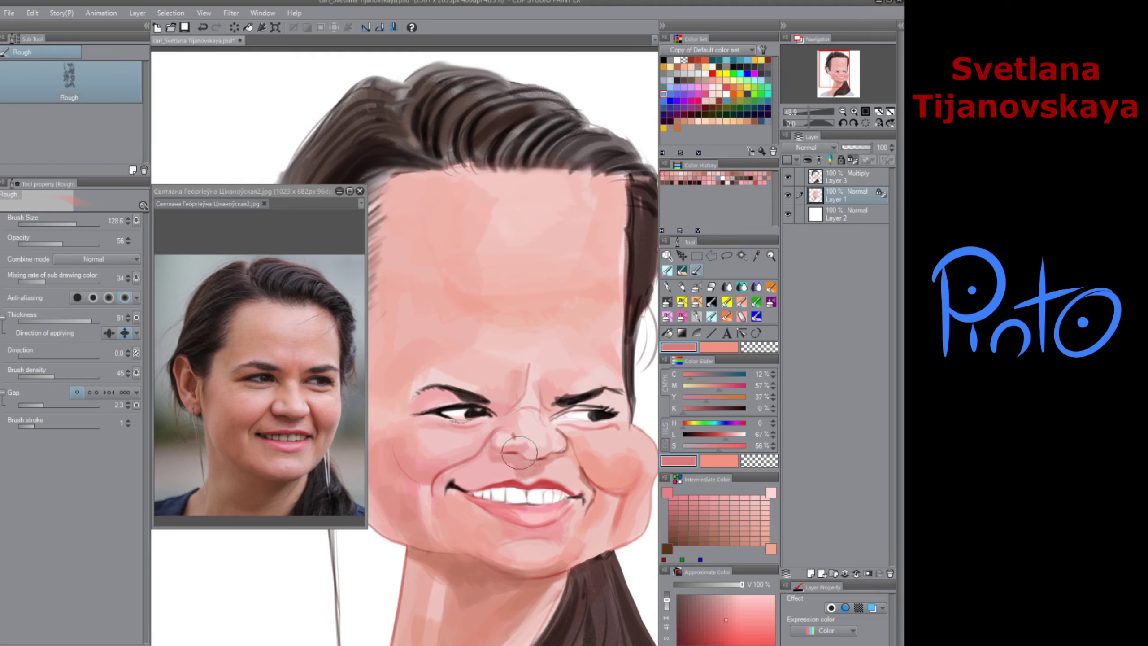
left_click_drag(520, 453, 562, 456)
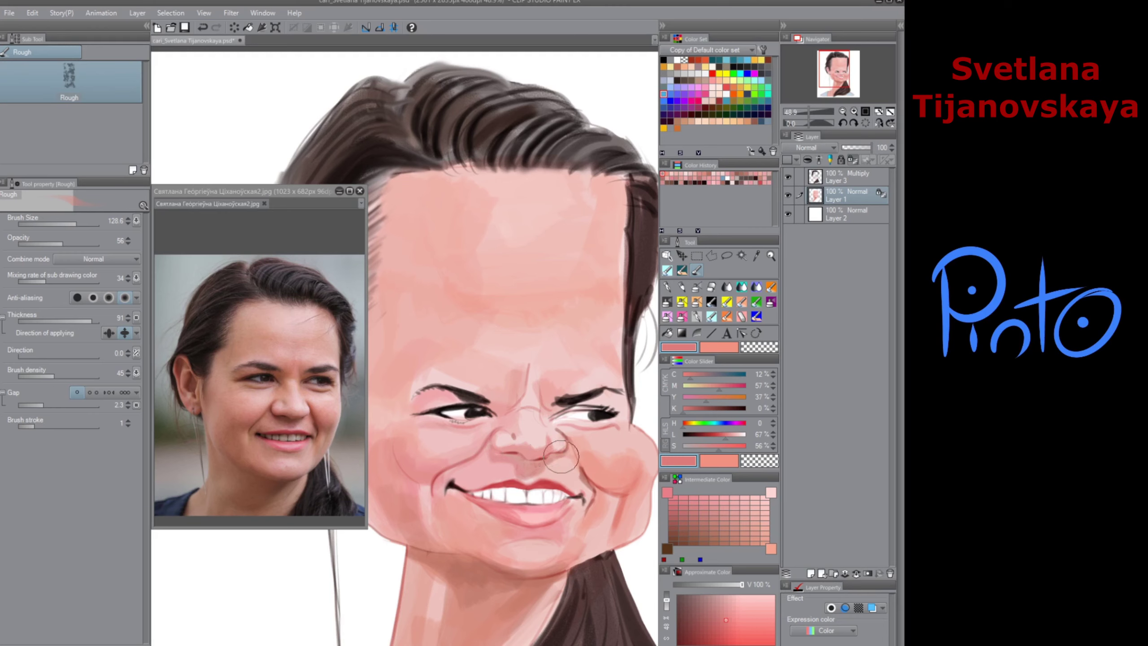
left_click(580, 467, "alt")
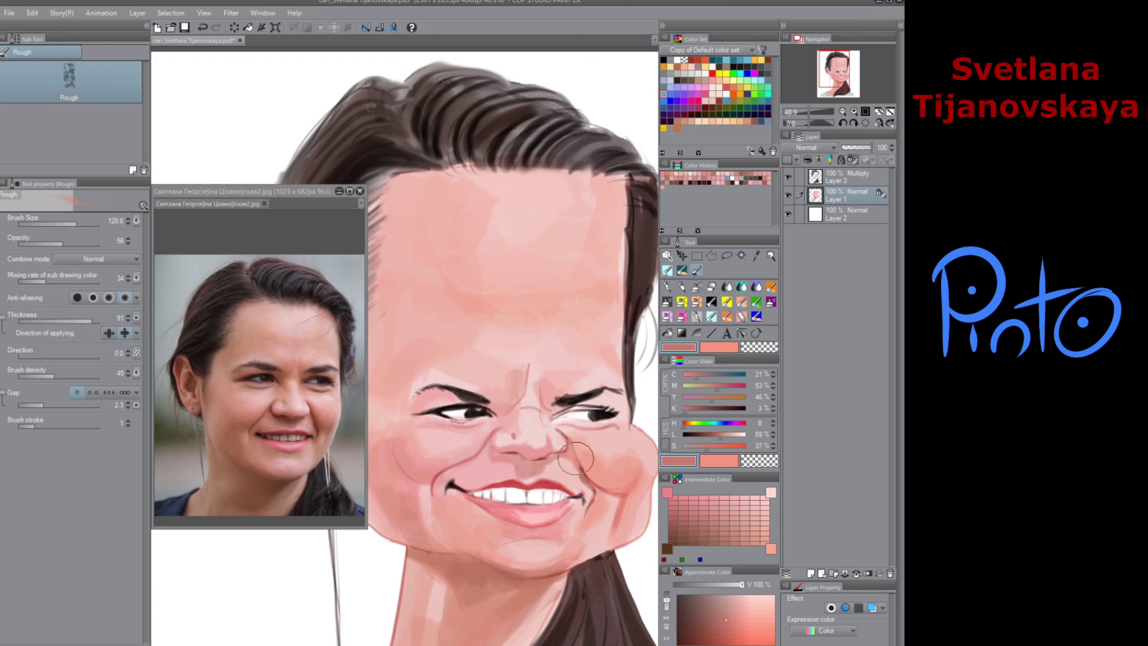
Step: Merge the Multiply layer Layer 3 down into Layer 1 and save the drawing
key("p")
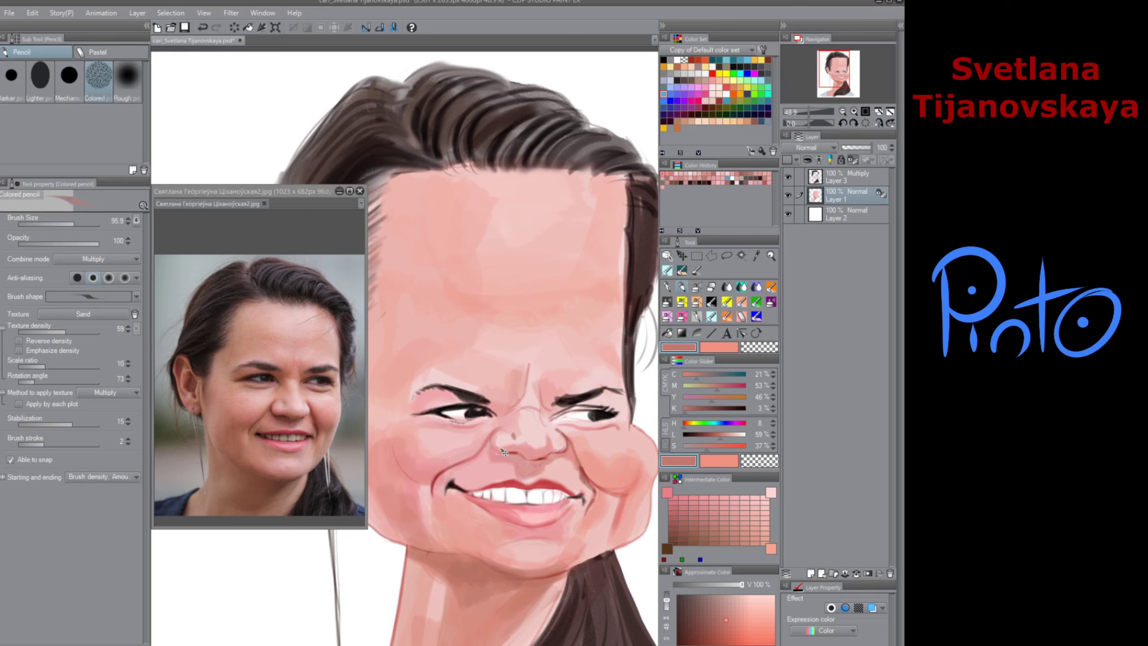
left_click(852, 179)
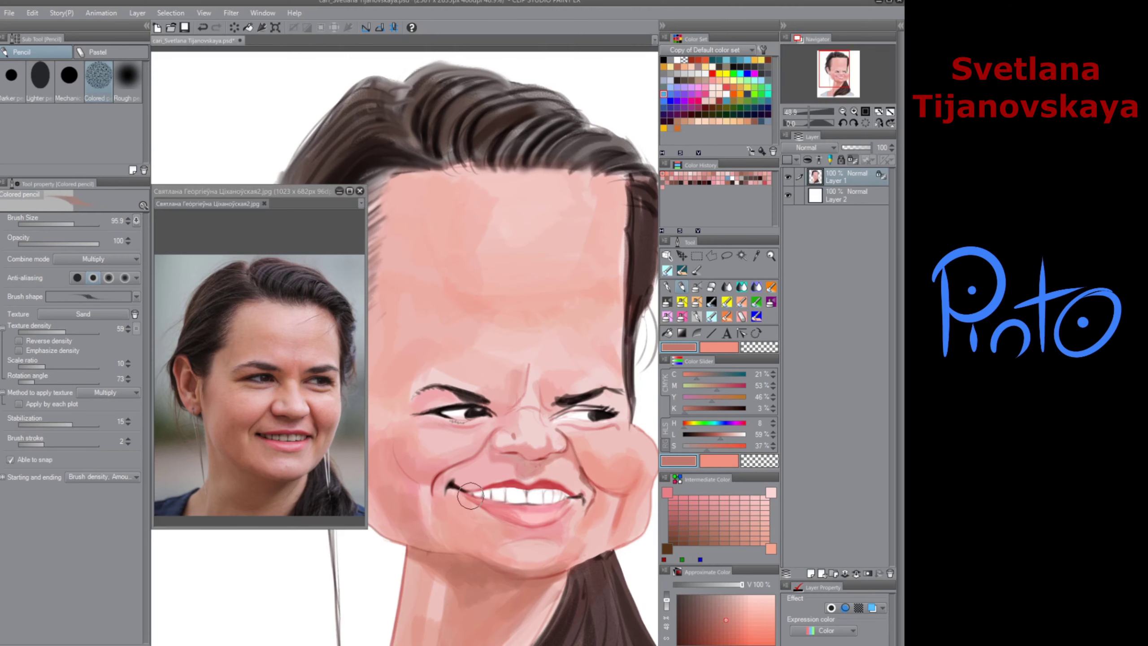
left_click(187, 28)
Step: Smudge away the hard lines on the nose and between the brows with the Finger tip blending tool
left_click(726, 288)
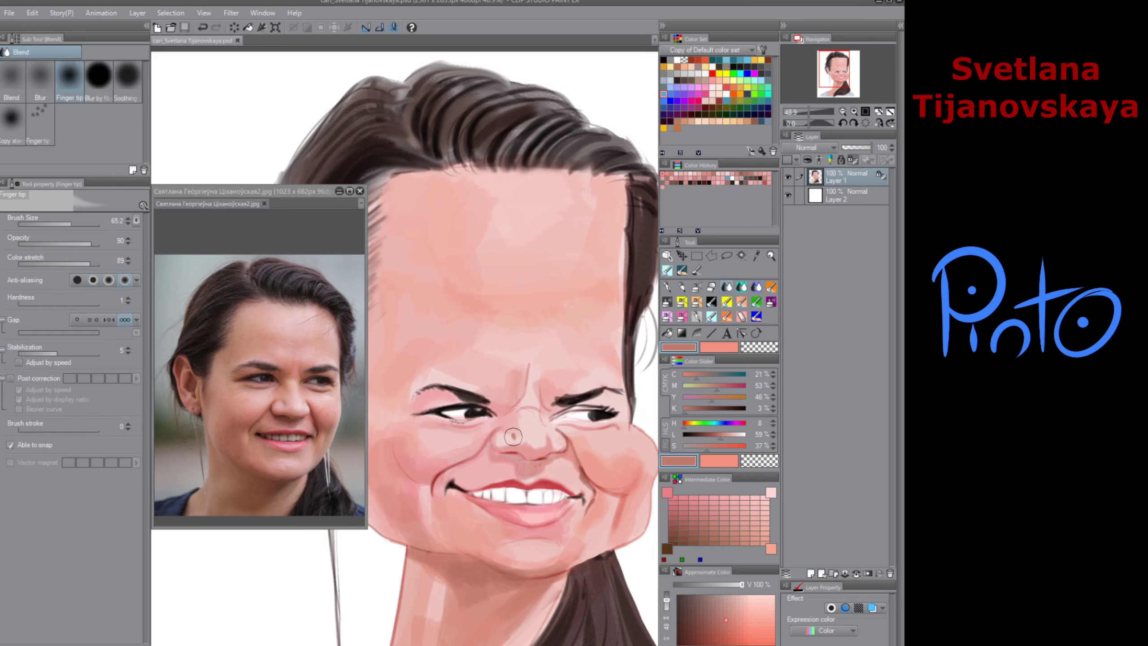
left_click(514, 436)
mouse_move(538, 423)
left_mouse_down()
mouse_move(527, 392)
mouse_move(520, 399)
mouse_move(529, 362)
left_mouse_up()
Step: Model the side and bridge of the nose with the Rough brush, using salmon and light pink sampled from the face
left_click(696, 270)
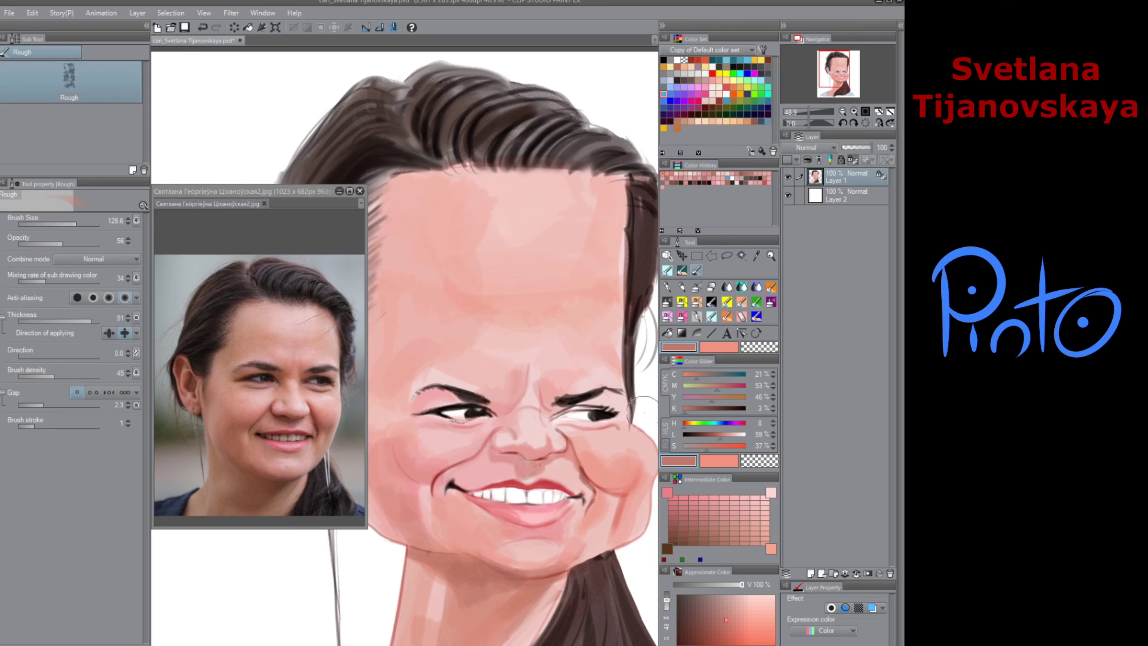
left_click(505, 408, "alt")
left_click_drag(511, 403, 515, 394)
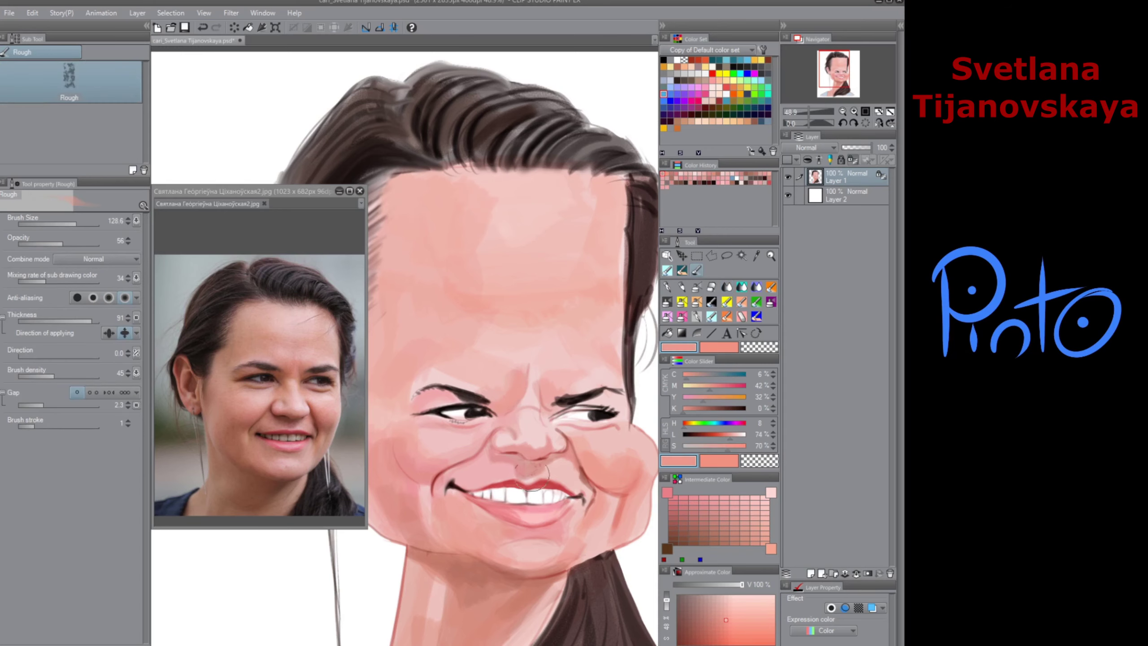
mouse_move(524, 450)
left_mouse_down()
mouse_move(478, 386)
mouse_move(502, 380)
left_mouse_up()
left_click(547, 430, "alt")
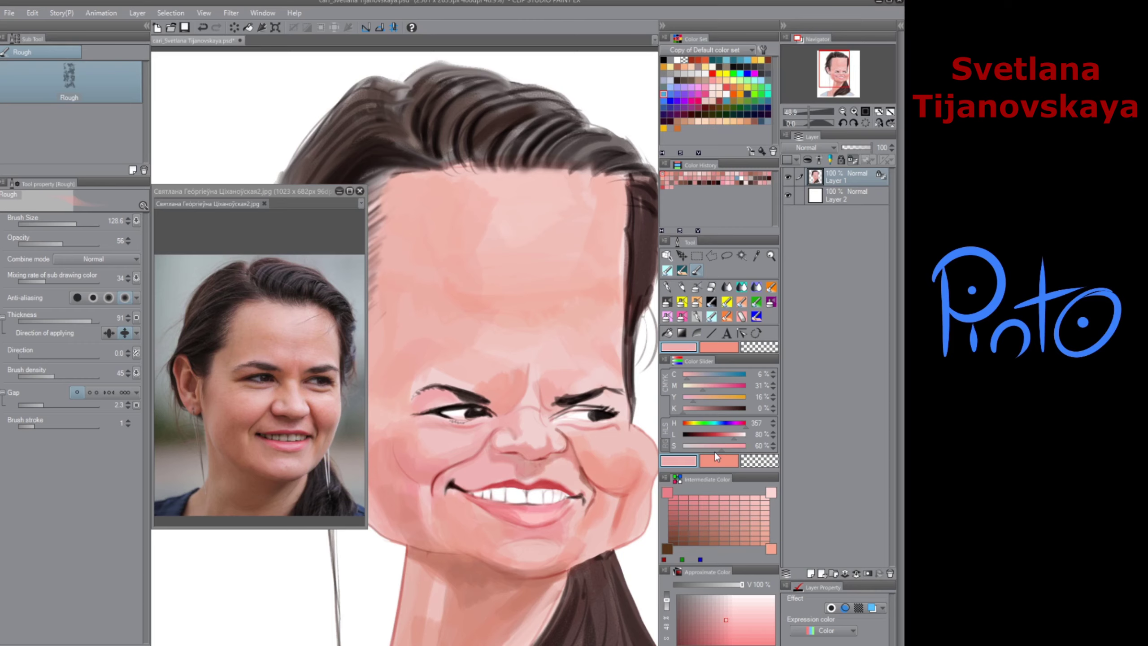
Step: Shade the far cheek and the area beside the far mouth corner with the Rough brush, using sampled red and salmon tones
left_click(613, 494, "alt")
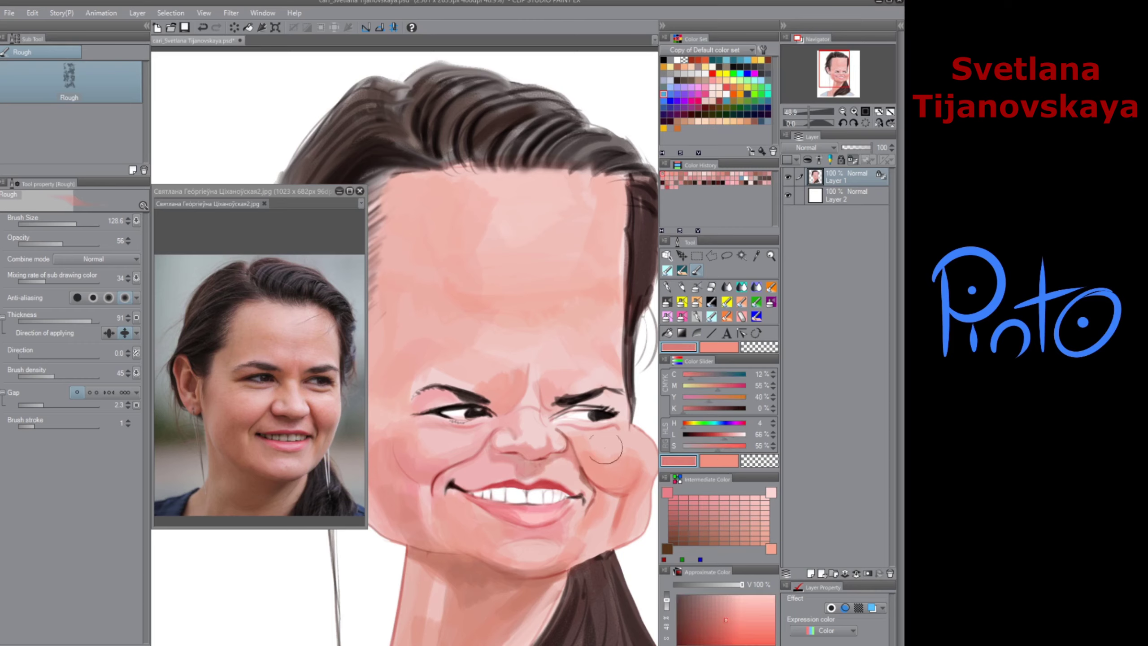
mouse_move(606, 451)
left_mouse_down()
mouse_move(597, 478)
mouse_move(611, 490)
mouse_move(570, 440)
left_mouse_up()
key("ctrl+z")
left_click_drag(613, 486, 620, 489)
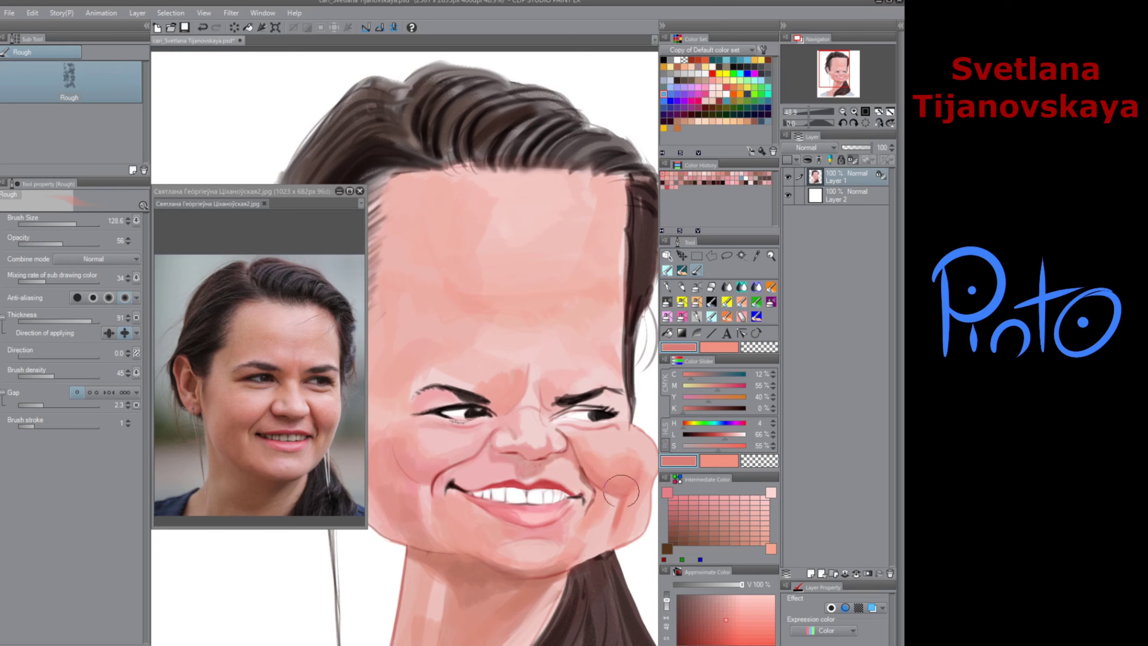
left_click(629, 472, "alt")
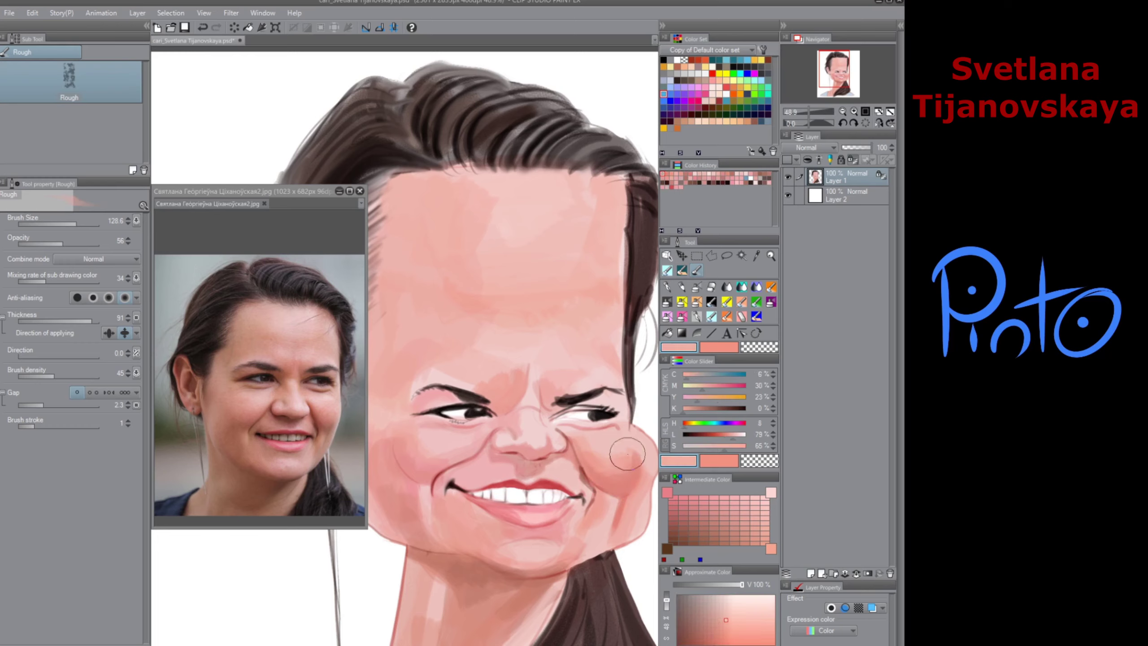
left_click(629, 472, "alt")
left_click_drag(629, 472, 611, 448)
left_click(607, 455, "alt")
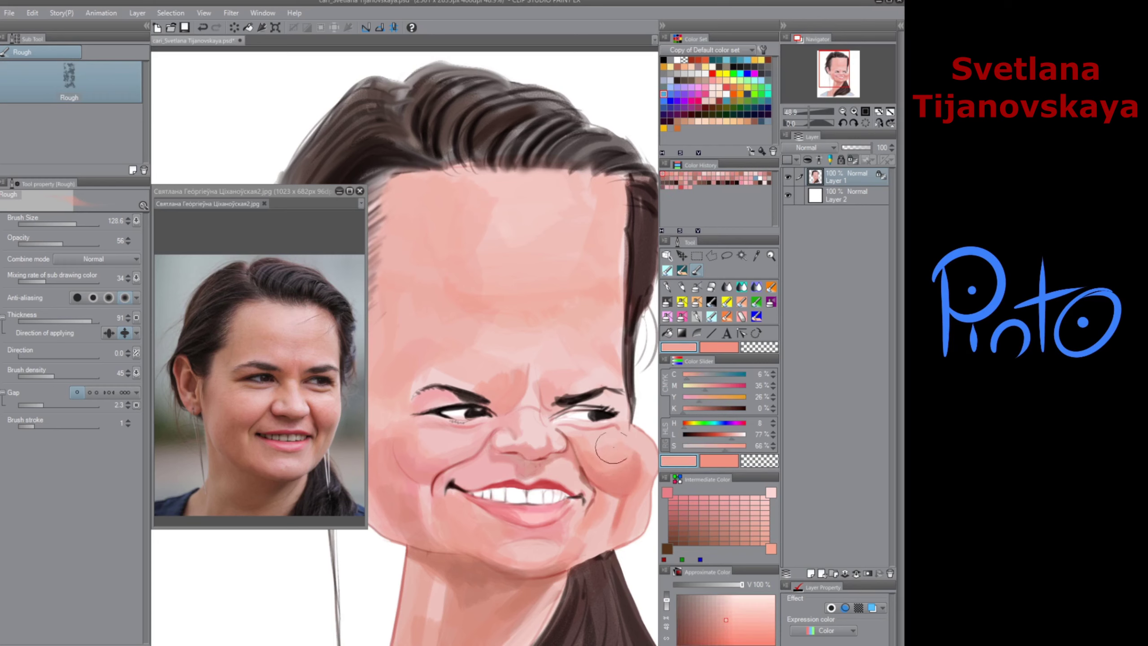
Step: Work a near-white highlight beneath the far eye with the Rough brush at 41 opacity, undoing the last stroke
left_click(585, 434, "alt")
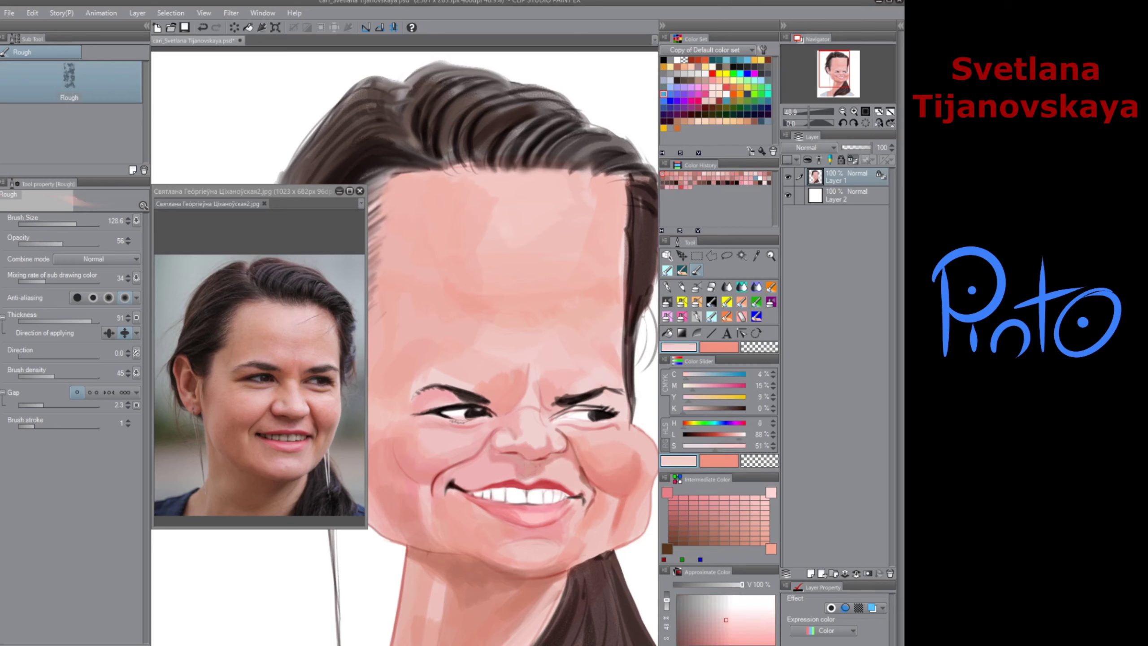
left_click(743, 436)
left_click(684, 386)
mouse_move(586, 437)
left_mouse_down()
mouse_move(627, 435)
mouse_move(584, 450)
mouse_move(548, 427)
mouse_move(594, 433)
mouse_move(574, 421)
mouse_move(609, 423)
left_mouse_up()
key("ctrl+z")
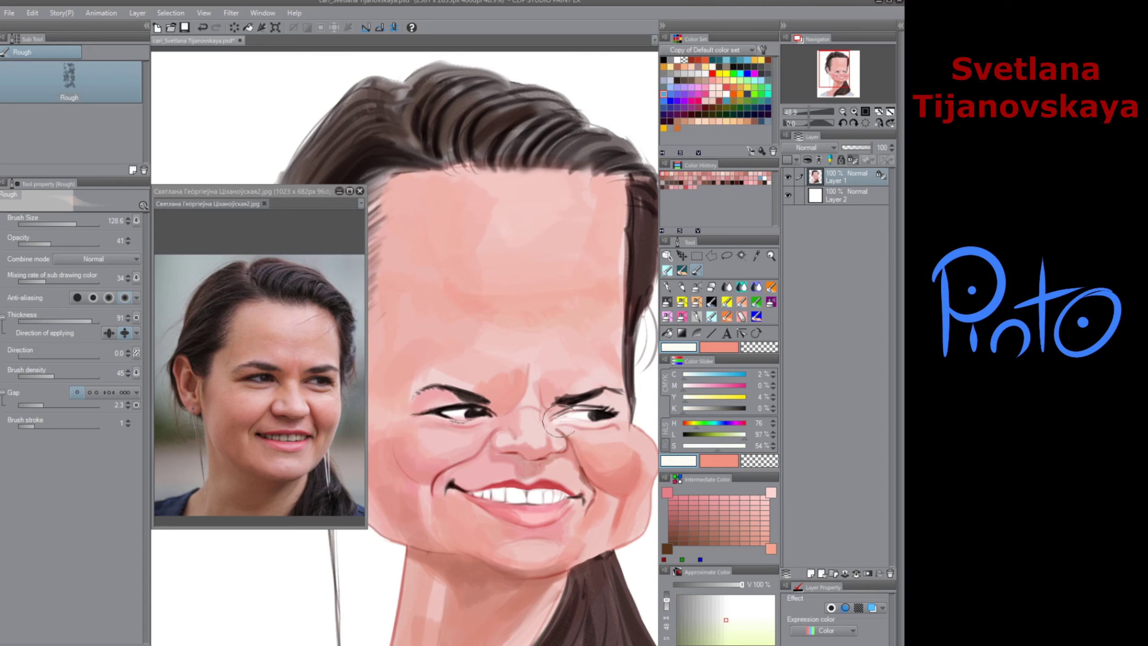
Step: Retouch the far eyebrow with sampled dark brown and clean its edges with skin tones, using a 53.2 brush size
left_click(555, 396, "alt")
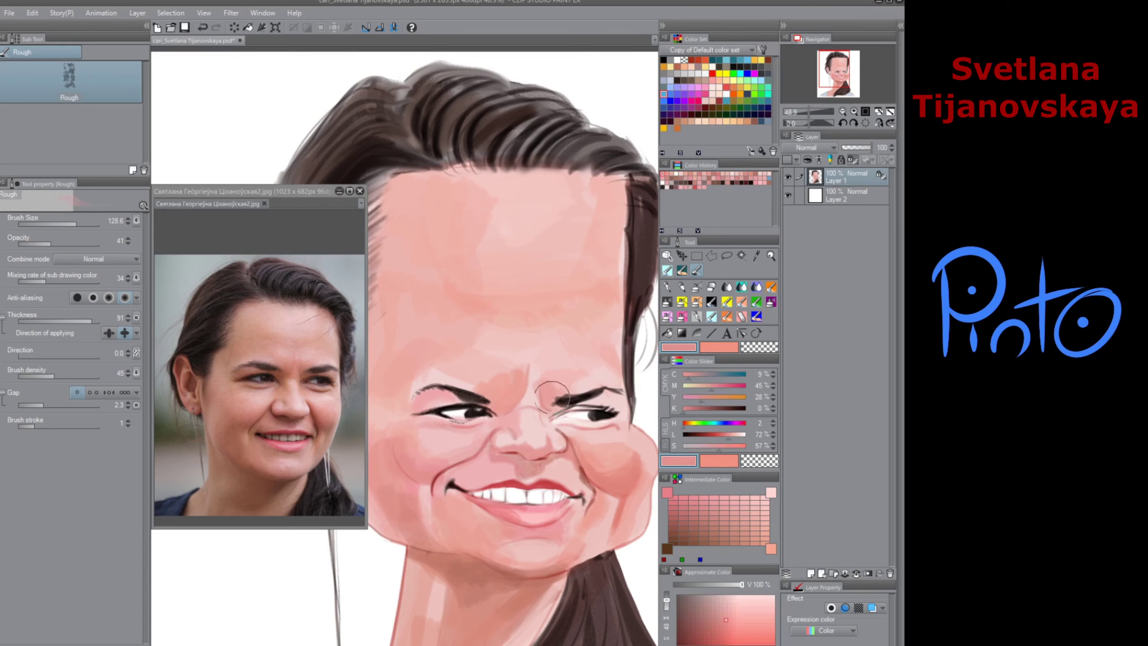
left_click(570, 398, "alt")
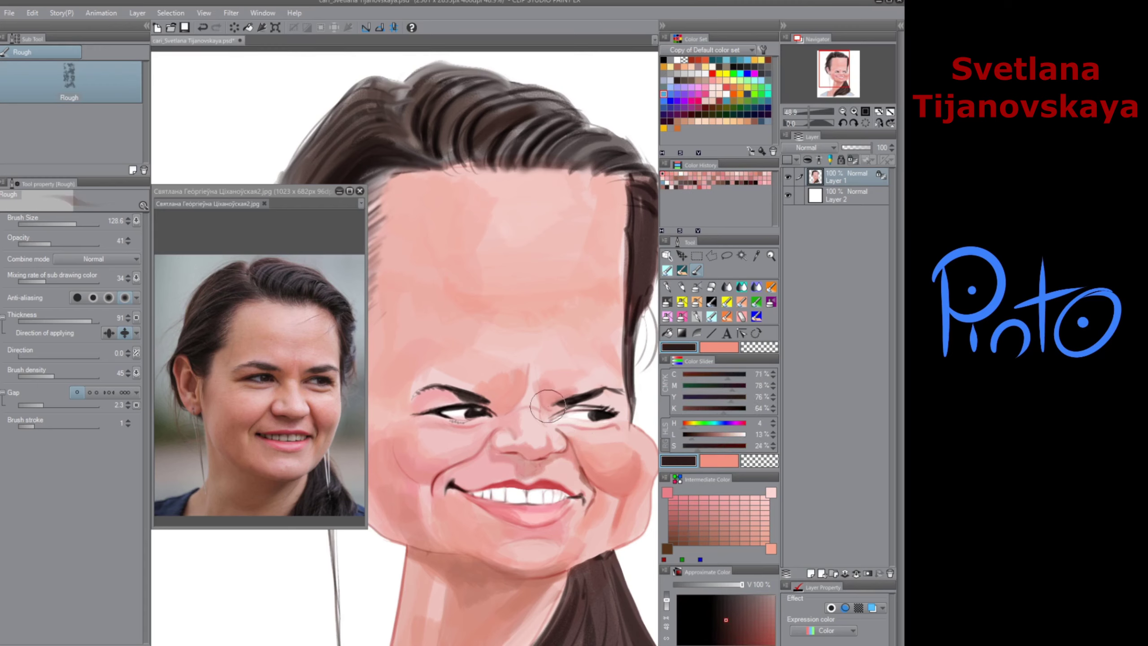
key("[")
left_click(622, 392, "alt")
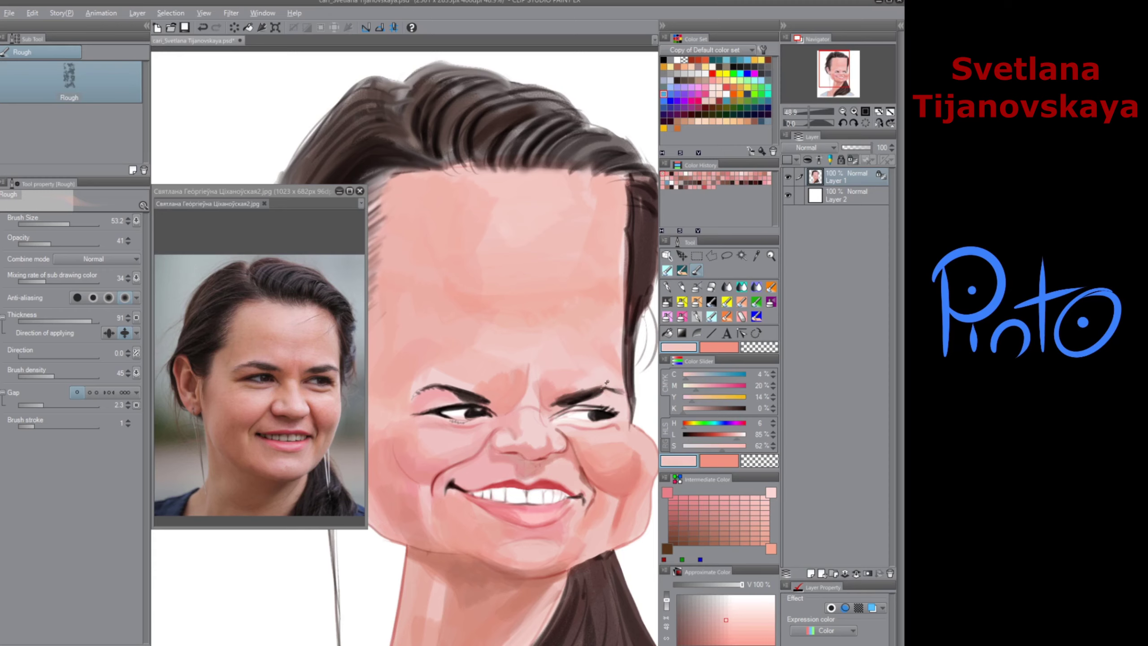
left_click(614, 390, "alt")
Step: Even out the forehead above the far eyebrow with skin tones sampled from the surrounding area
left_click(613, 352, "alt")
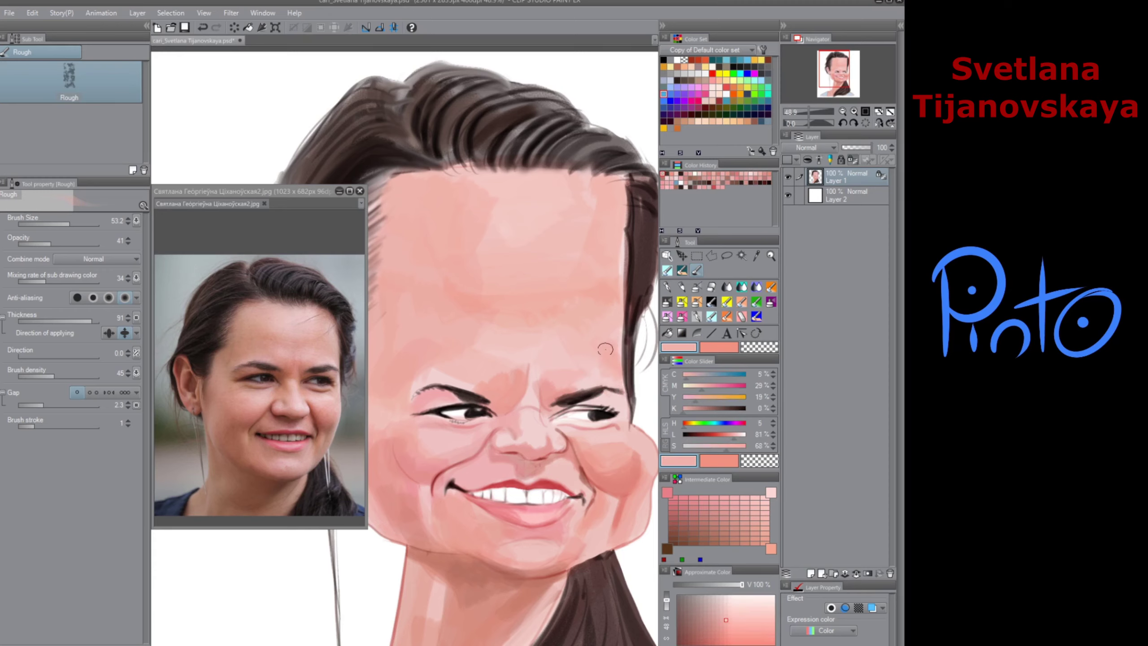
mouse_move(586, 368)
left_mouse_down()
mouse_move(614, 367)
mouse_move(587, 336)
mouse_move(577, 292)
left_mouse_up()
left_click(473, 303, "alt")
left_click_drag(470, 301, 522, 307)
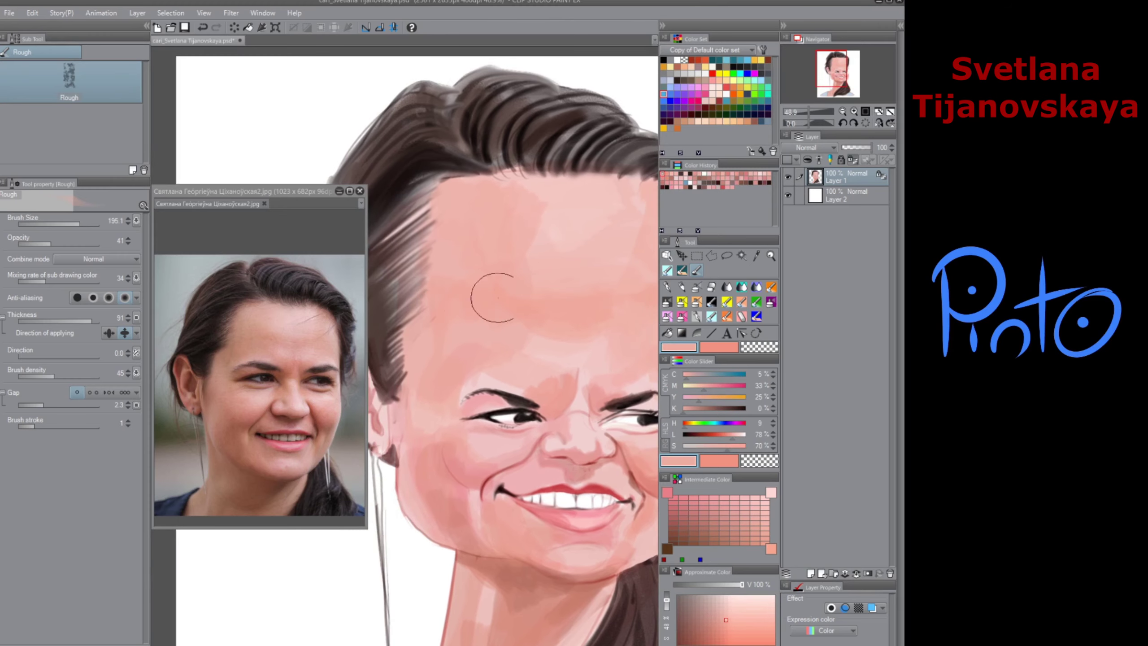
Step: Blend the near temple and cheek with sampled pink and salmon tones, using the Rough brush at size 195.1
mouse_move(450, 365)
left_mouse_down()
mouse_move(436, 427)
mouse_move(451, 392)
mouse_move(494, 365)
mouse_move(447, 393)
left_mouse_up()
left_click(494, 379, "alt")
mouse_move(474, 542)
left_mouse_down()
mouse_move(441, 542)
mouse_move(496, 542)
left_mouse_up()
left_click(453, 437, "alt")
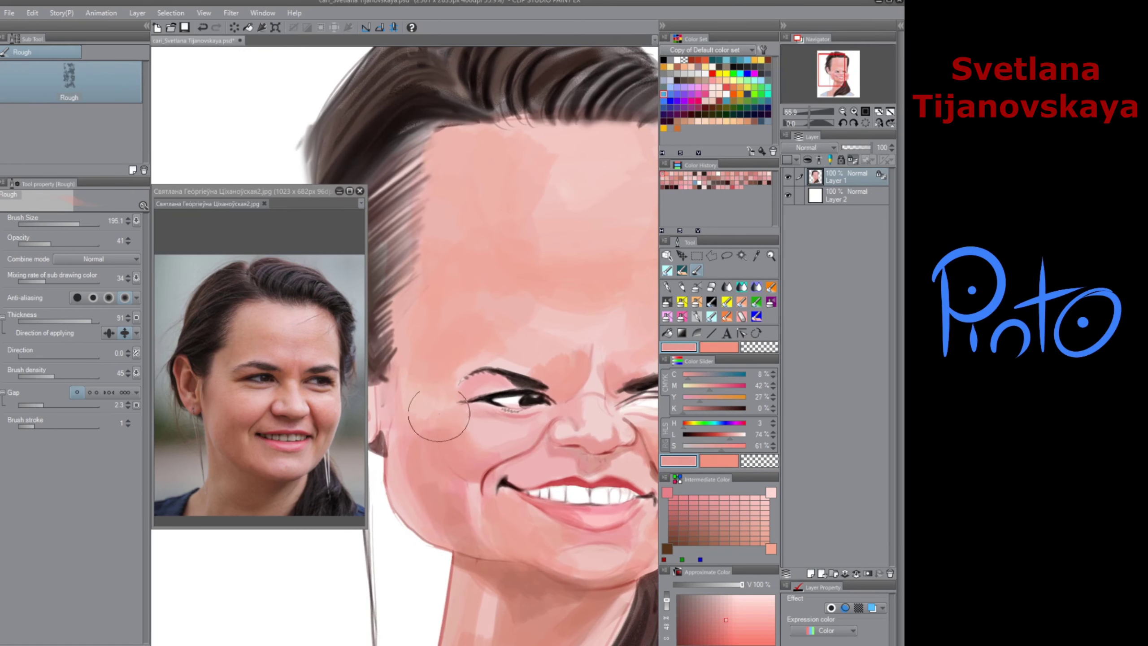
left_click(451, 502, "alt")
left_click_drag(520, 539, 485, 394)
left_click(434, 416, "alt")
Step: Erase the rough outline along the near side of the neck and shoulder with the Vector eraser at size 123.5
key("j")
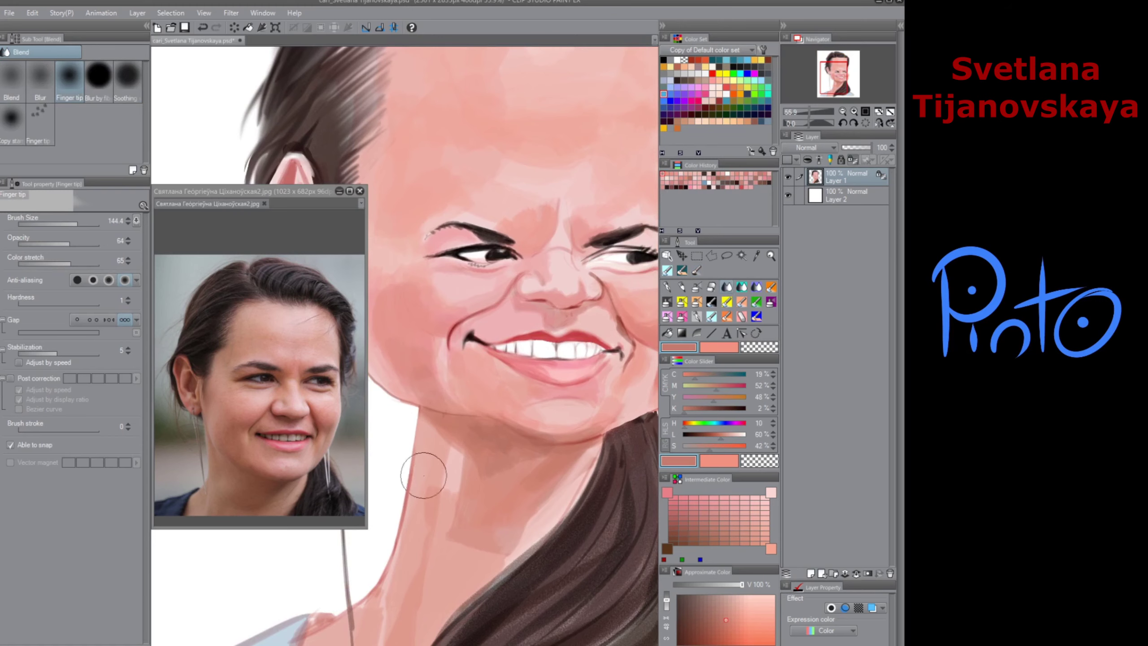
left_click_drag(443, 513, 493, 405)
left_click(702, 285)
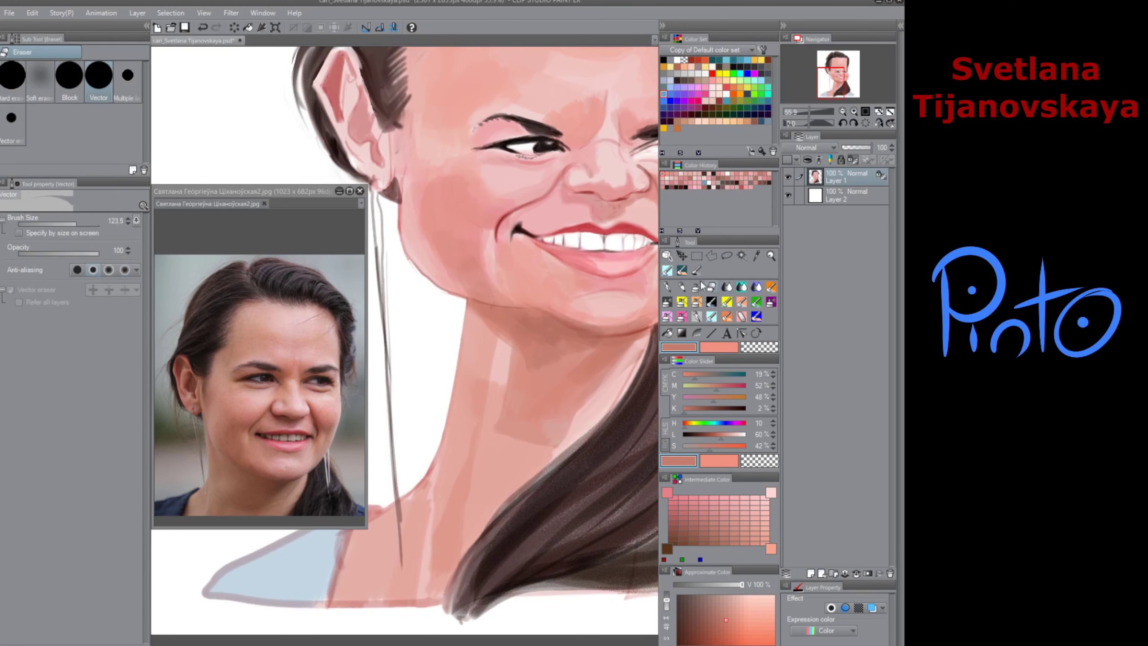
mouse_move(464, 301)
left_mouse_down()
mouse_move(453, 462)
mouse_move(417, 498)
mouse_move(372, 516)
left_mouse_up()
left_click_drag(459, 344, 409, 505)
left_click_drag(427, 537, 397, 542)
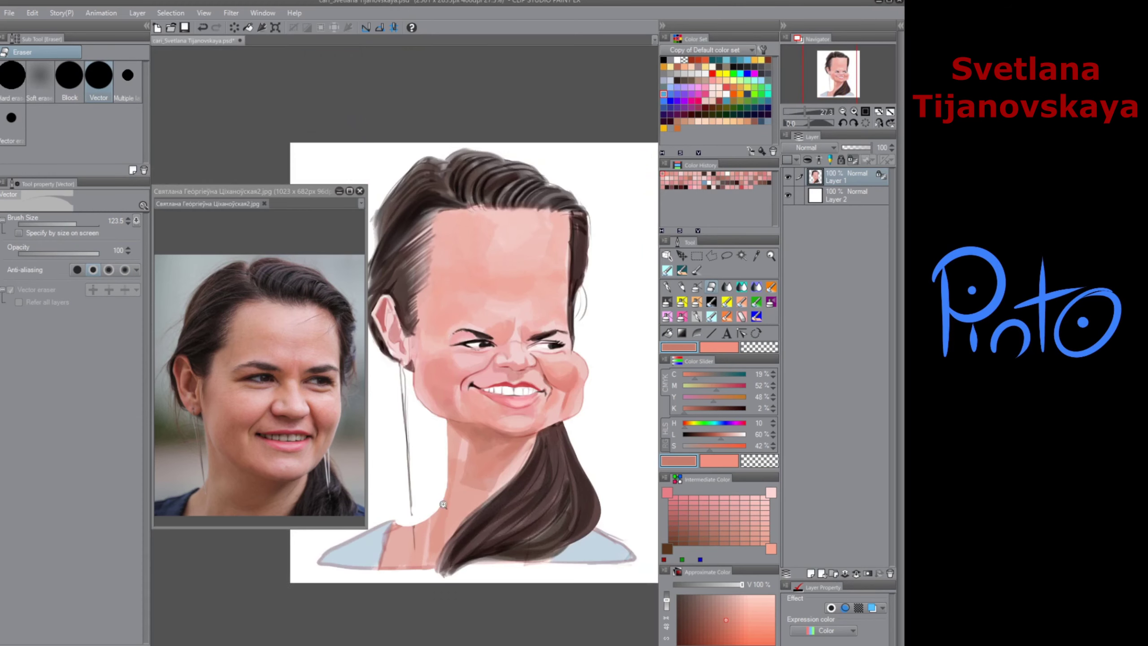
left_click_drag(444, 505, 492, 491)
Step: Slim the neck by erasing a curved strip from below the jaw down to the shoulder
scroll(492, 491, "up", 3)
scroll(490, 493, "down", 2)
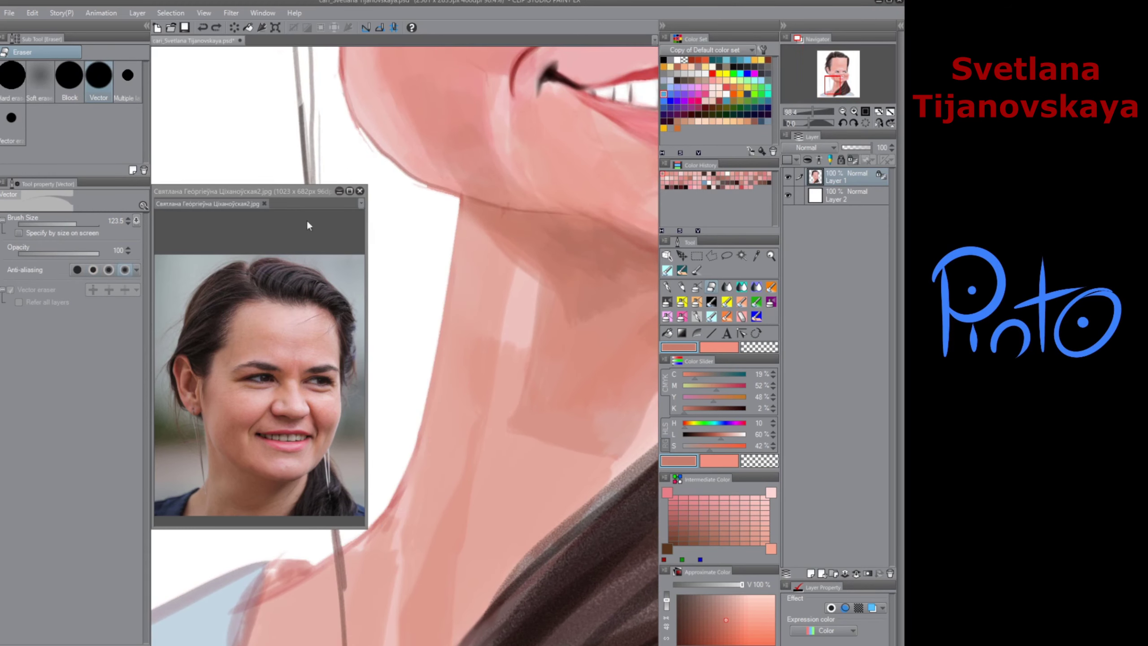
left_click_drag(516, 350, 519, 308)
mouse_move(462, 156)
left_mouse_down()
mouse_move(436, 435)
mouse_move(368, 486)
left_mouse_up()
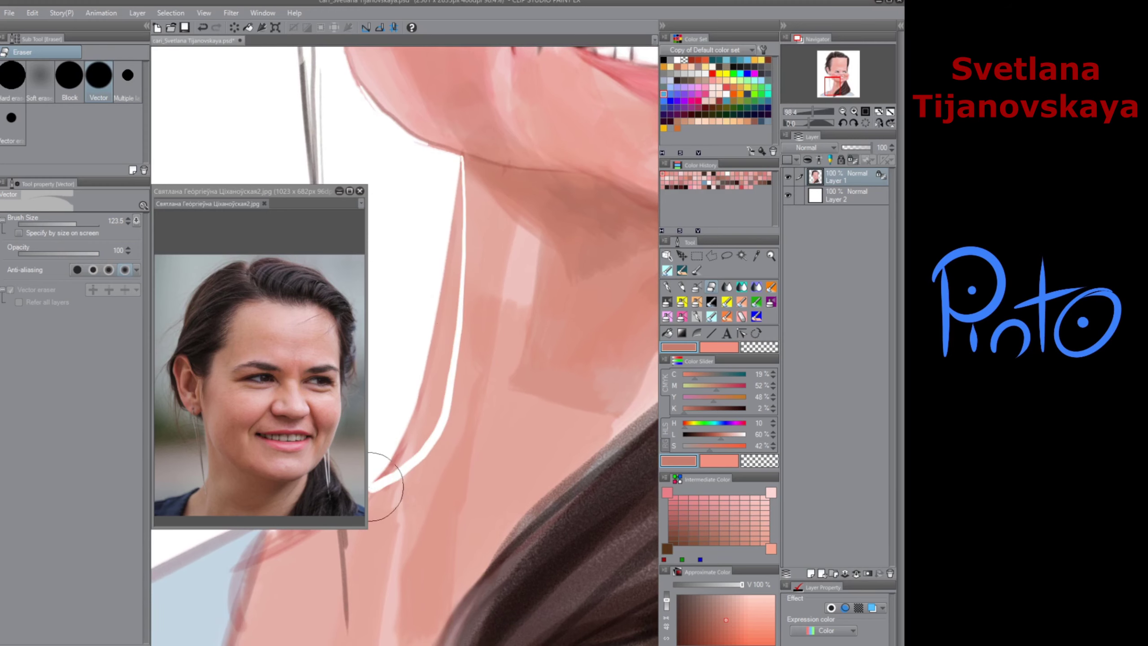
mouse_move(441, 180)
left_mouse_down()
mouse_move(446, 341)
mouse_move(410, 441)
left_mouse_up()
key("ctrl+z")
mouse_move(456, 166)
left_mouse_down()
mouse_move(440, 361)
mouse_move(379, 479)
mouse_move(443, 294)
mouse_move(458, 285)
mouse_move(436, 418)
mouse_move(463, 236)
left_mouse_up()
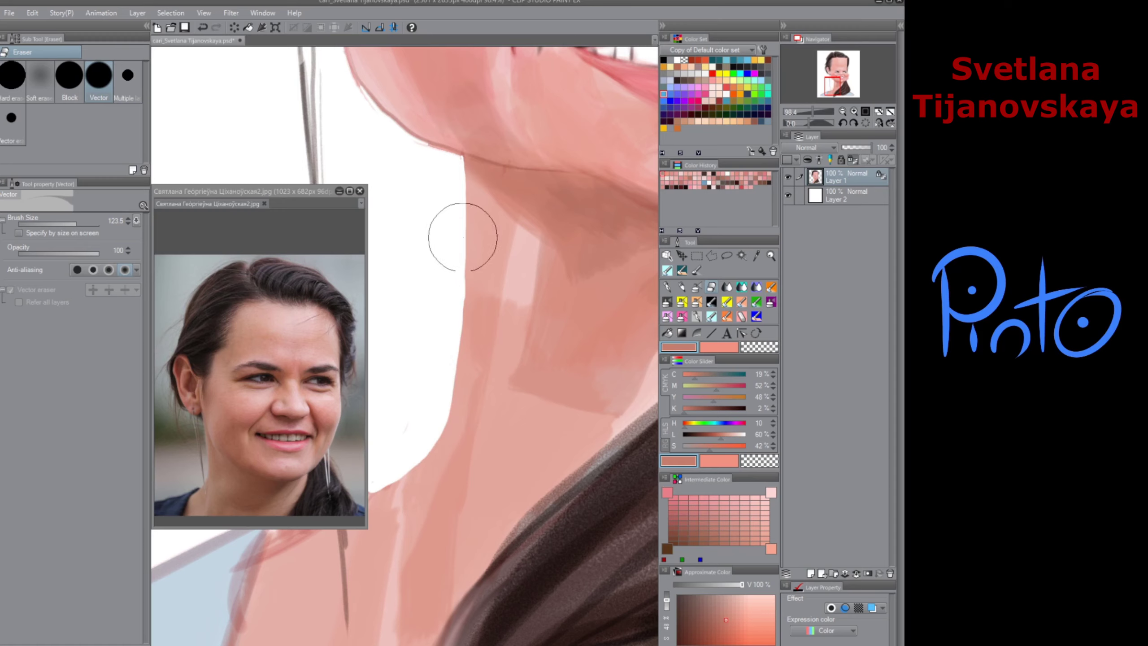
Step: Smudge the skin tones on the neck, jaw and near cheek with the Finger tip blending tool at size 356.7
scroll(425, 444, "down", 3)
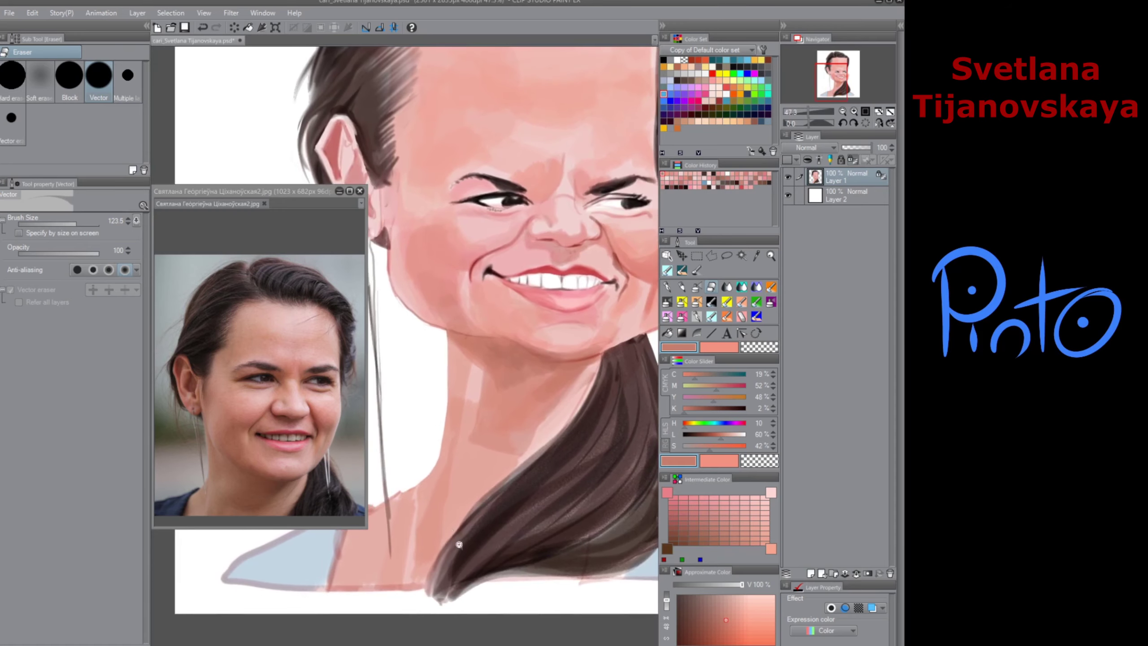
scroll(459, 545, "down", 3)
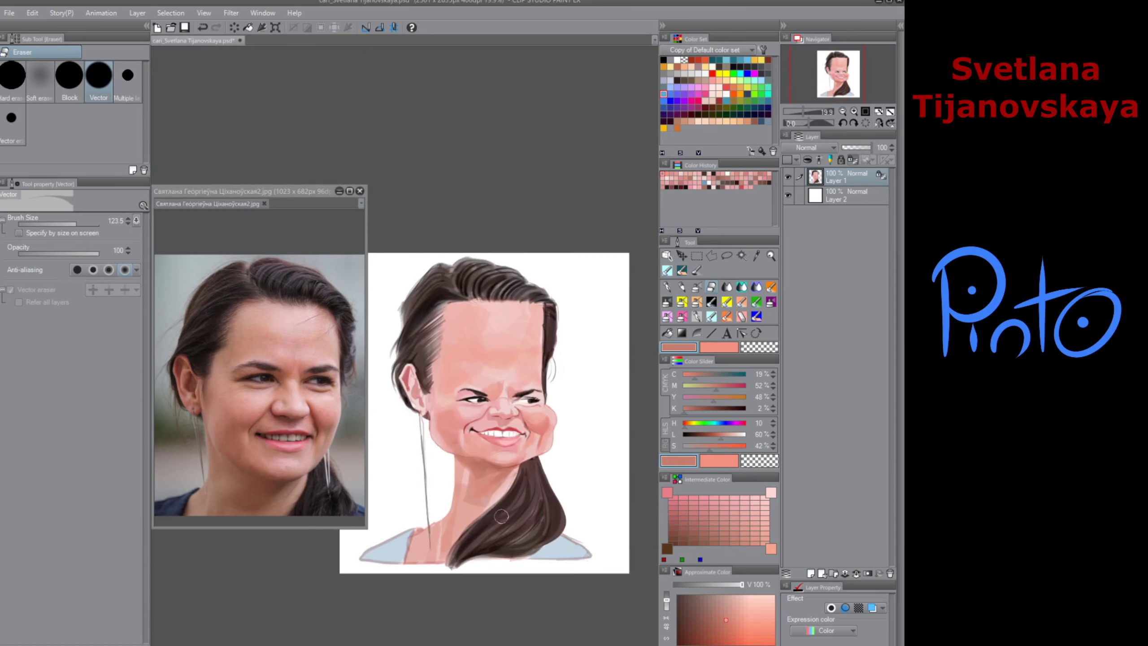
left_click(727, 290)
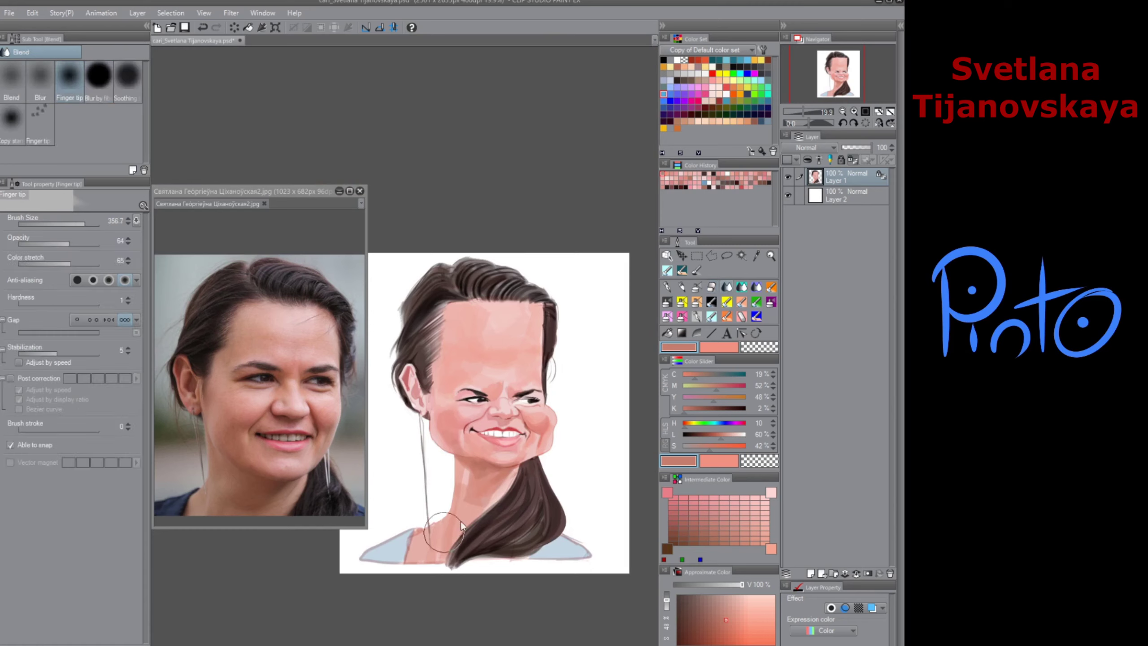
mouse_move(467, 479)
left_mouse_down()
mouse_move(473, 459)
mouse_move(483, 462)
mouse_move(445, 444)
mouse_move(470, 473)
mouse_move(496, 463)
left_mouse_up()
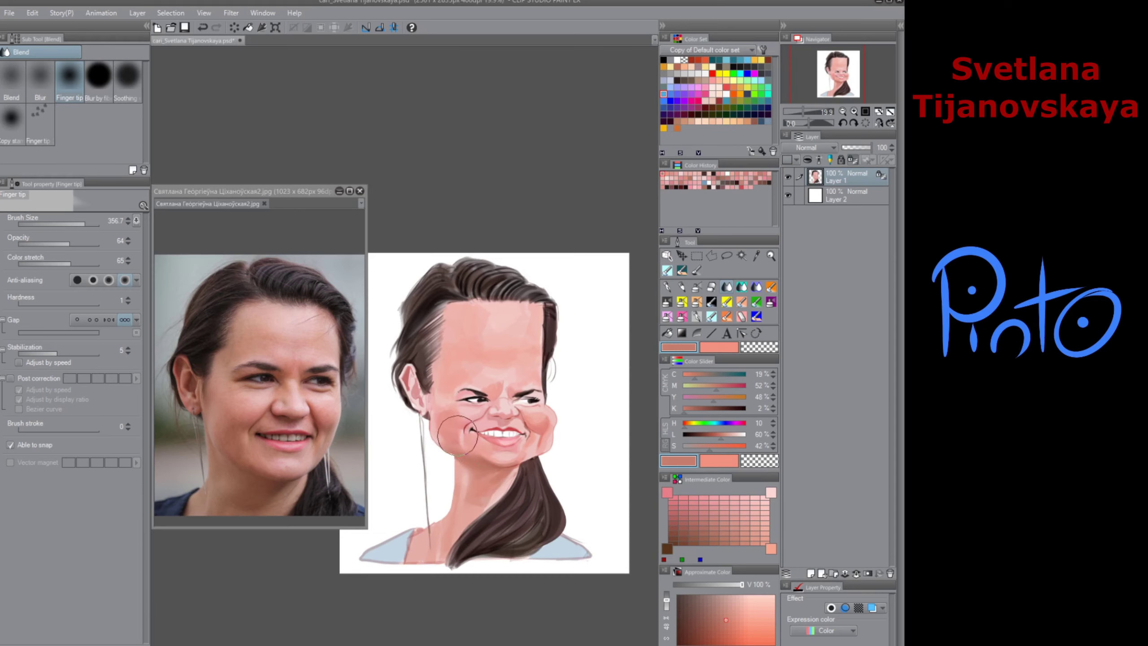
mouse_move(462, 434)
left_mouse_down()
mouse_move(552, 551)
mouse_move(447, 446)
mouse_move(431, 378)
mouse_move(428, 390)
mouse_move(441, 354)
mouse_move(431, 380)
left_mouse_up()
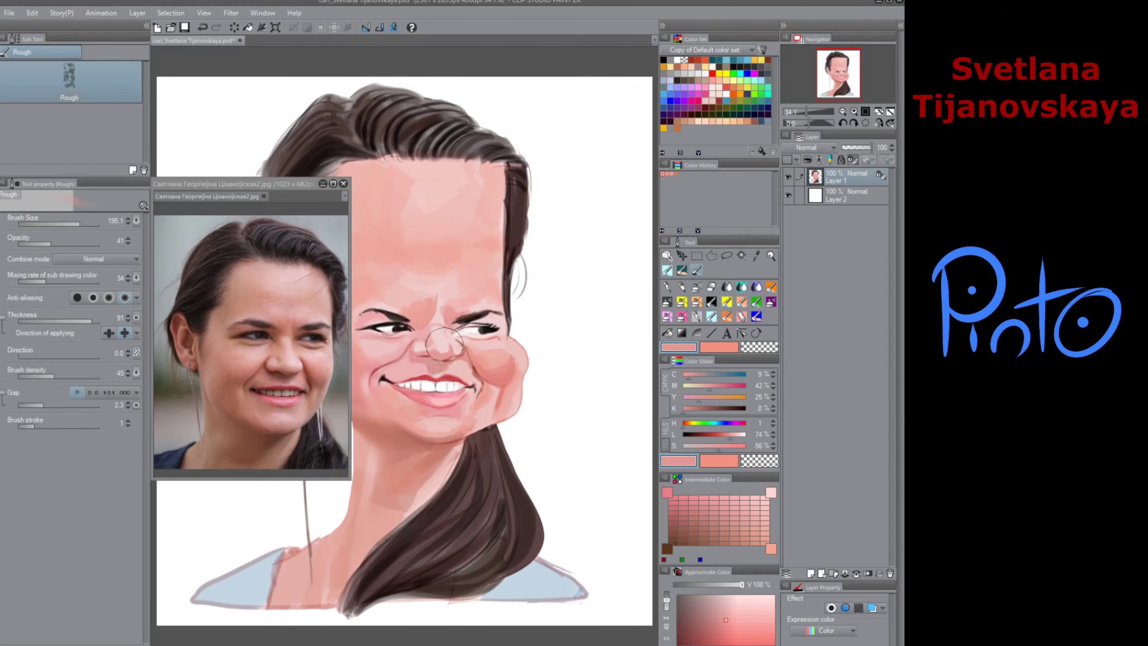
Step: Touch up the nose bridge in pink and deepen the far cheek with darker reds, then undo the stroke across the jaw
mouse_move(432, 334)
left_mouse_down()
mouse_move(442, 308)
mouse_move(462, 306)
left_mouse_up()
left_click_drag(503, 350, 512, 335)
left_click(515, 362, "alt")
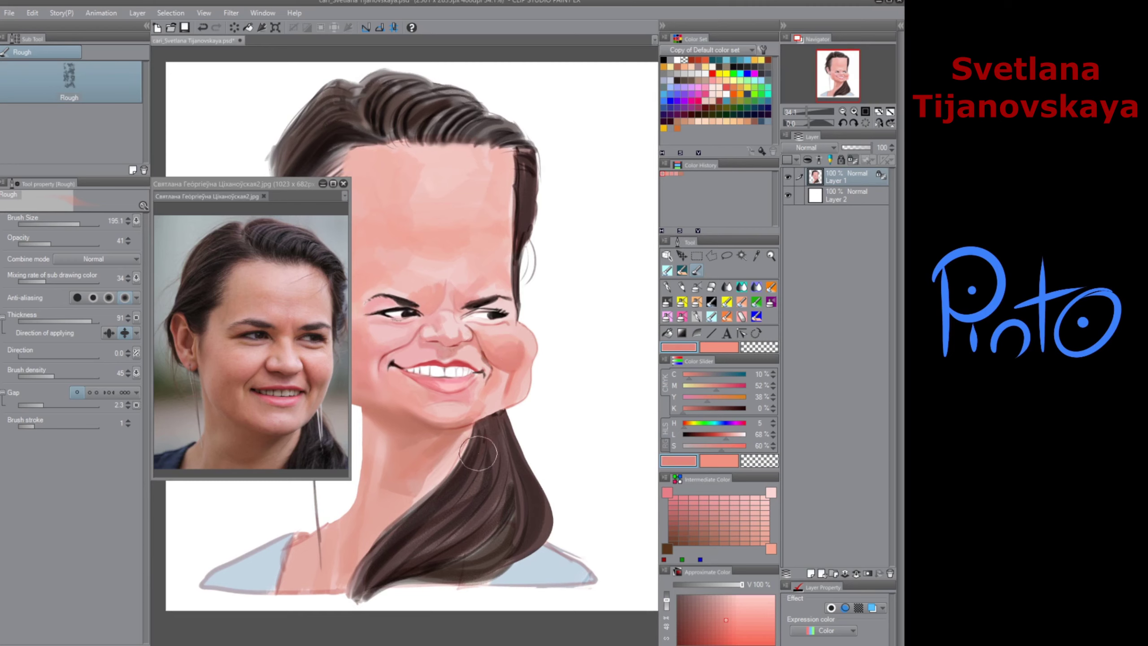
left_click(723, 439)
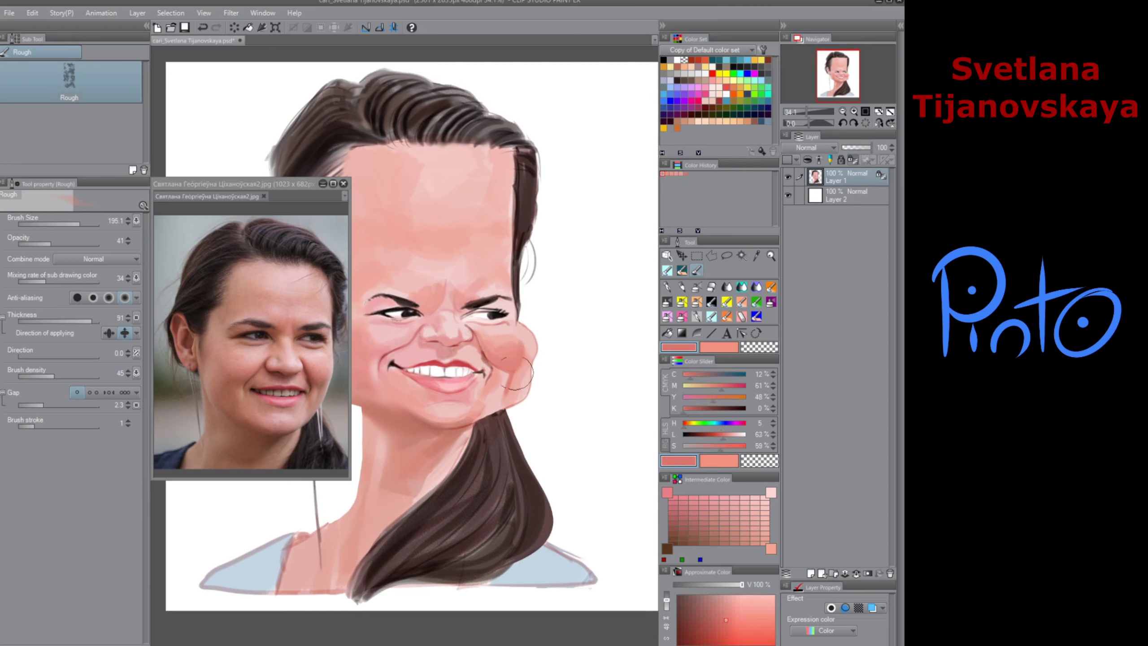
left_click(501, 342, "alt")
left_click(717, 524)
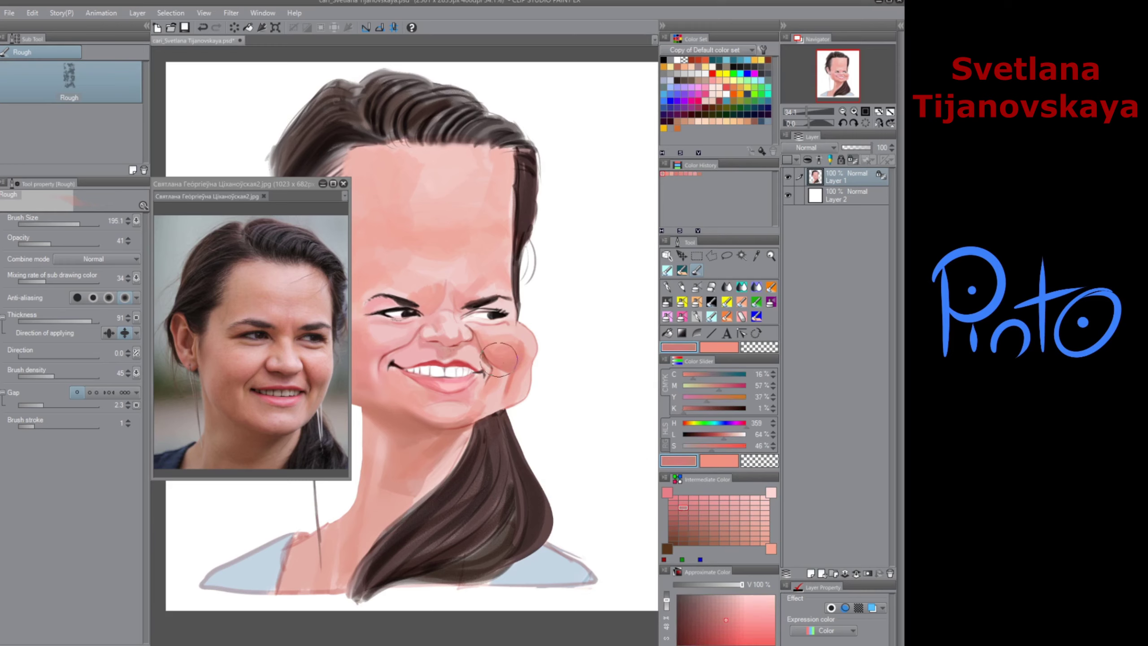
left_click(674, 513)
mouse_move(509, 369)
left_mouse_down()
mouse_move(518, 364)
mouse_move(509, 376)
left_mouse_up()
left_click_drag(487, 436, 521, 431)
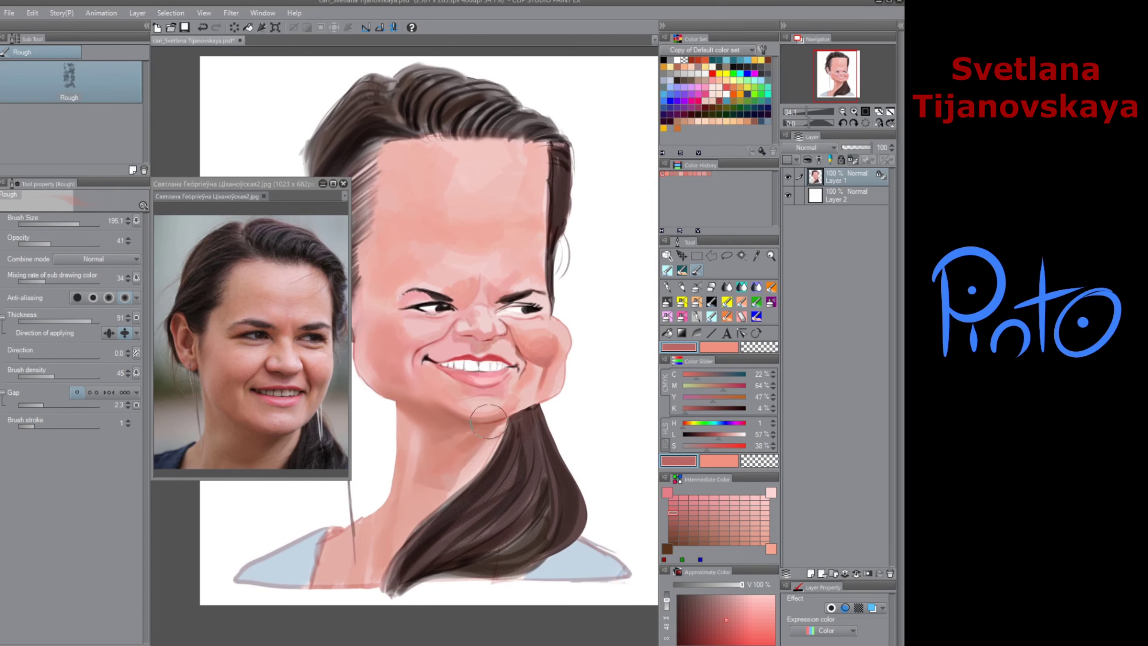
mouse_move(452, 408)
left_mouse_down()
mouse_move(504, 409)
mouse_move(453, 418)
mouse_move(430, 455)
mouse_move(519, 384)
mouse_move(507, 413)
mouse_move(539, 391)
left_mouse_up()
key("ctrl+z")
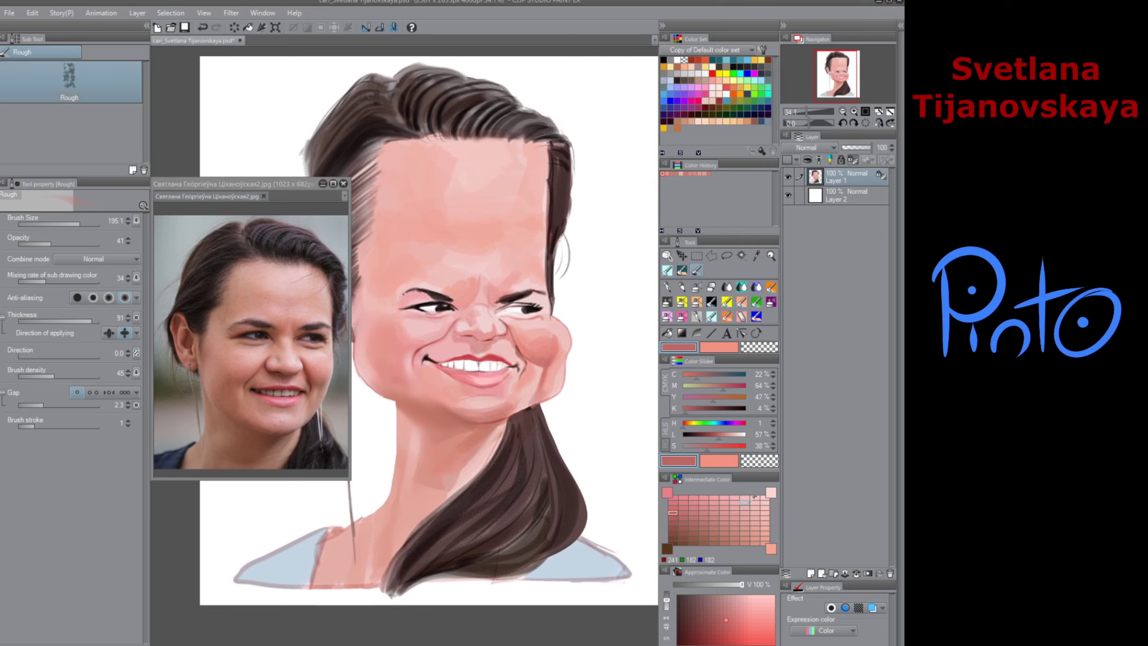
Step: Lighten and soften the outer rim of the far cheek with pale pink, white and sampled skin tones
left_click(741, 507)
left_click(755, 502)
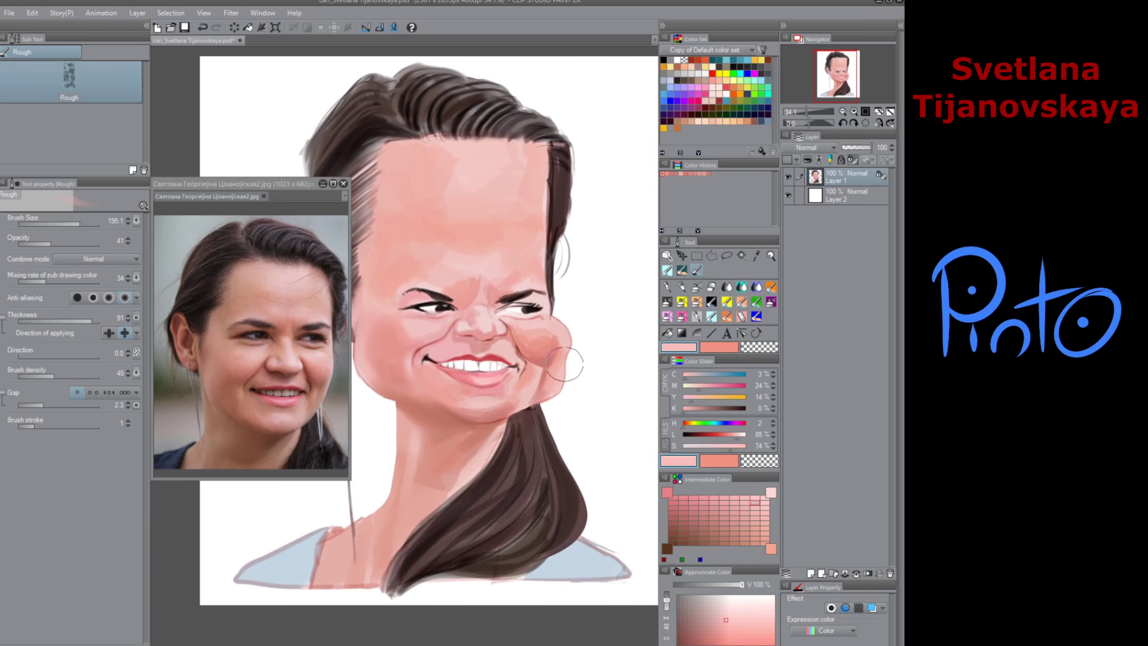
mouse_move(559, 319)
left_mouse_down()
mouse_move(569, 326)
mouse_move(560, 342)
left_mouse_up()
left_click(569, 346, "alt")
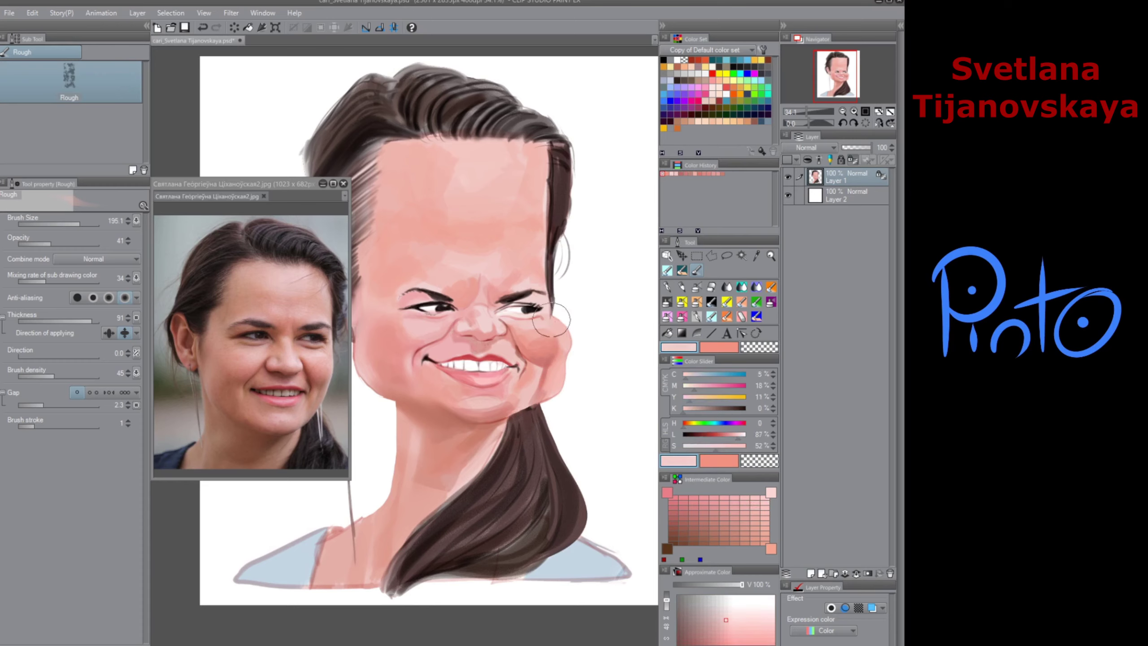
left_click(574, 328, "alt")
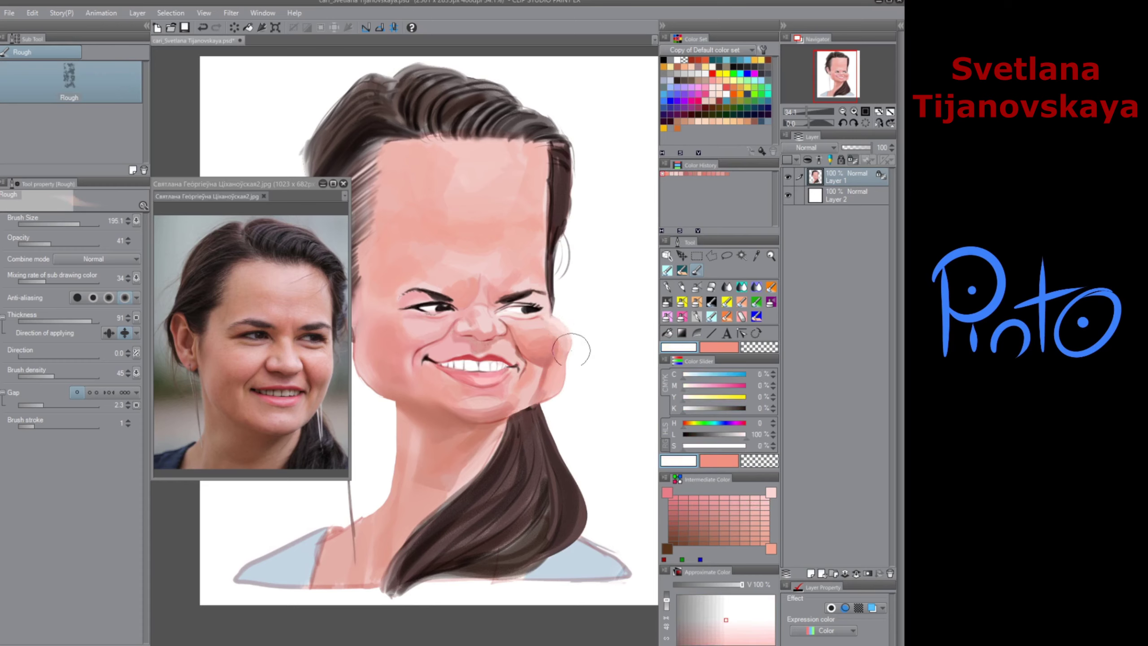
left_click(560, 340, "alt")
left_click_drag(554, 340, 564, 351)
left_click(574, 321, "alt")
Step: Soften the skin between the far mouth corner and the nose with sampled reddish and salmon tones
left_click(537, 351, "alt")
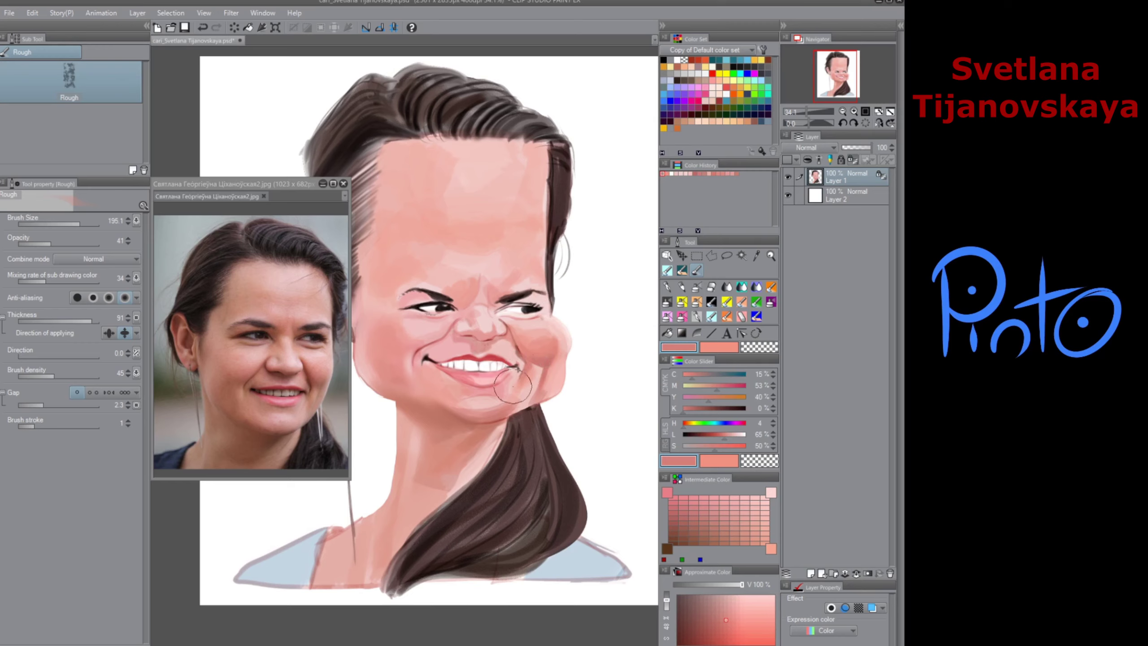
left_click(521, 357, "alt")
mouse_move(519, 377)
left_mouse_down()
mouse_move(511, 389)
mouse_move(491, 342)
left_mouse_up()
left_click(507, 348, "alt")
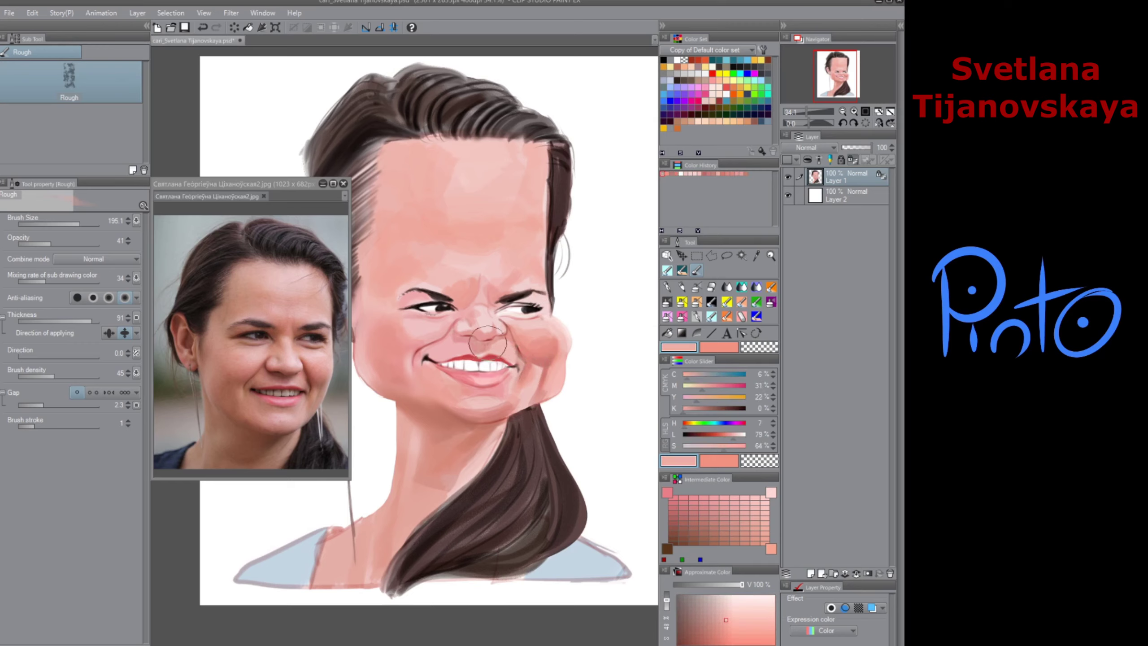
Step: Shade the near side of the nose with a brownish red, and choose a rosy pink as the drawing colour
left_click(553, 336, "alt")
left_click(703, 533)
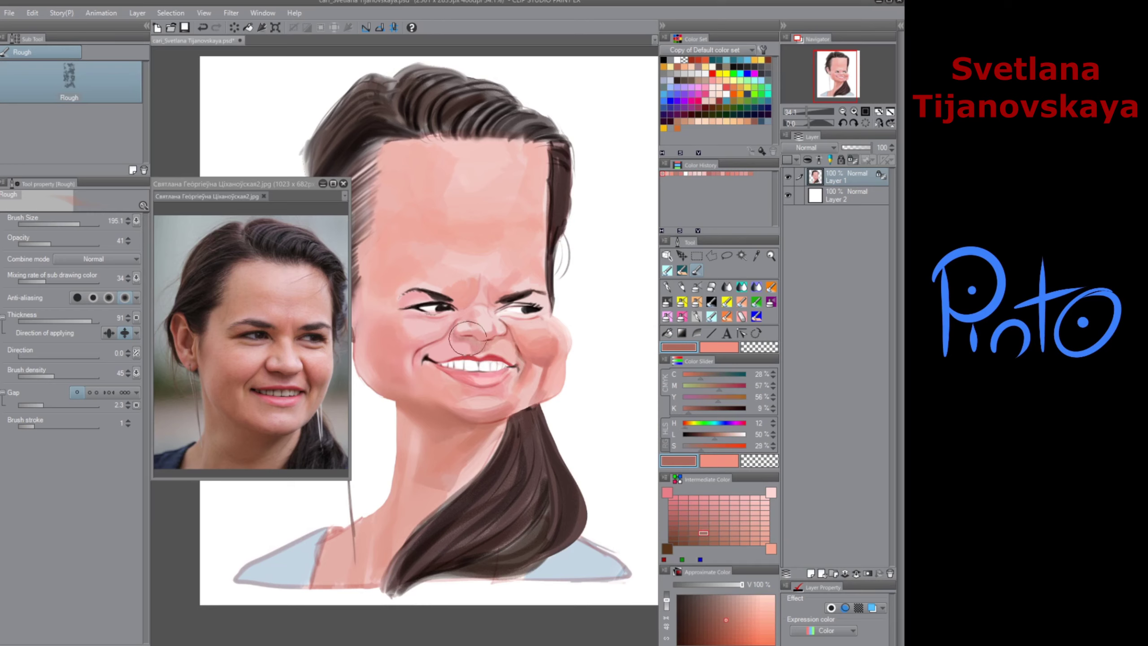
left_click_drag(472, 340, 455, 340)
left_click(725, 502)
left_click(693, 502)
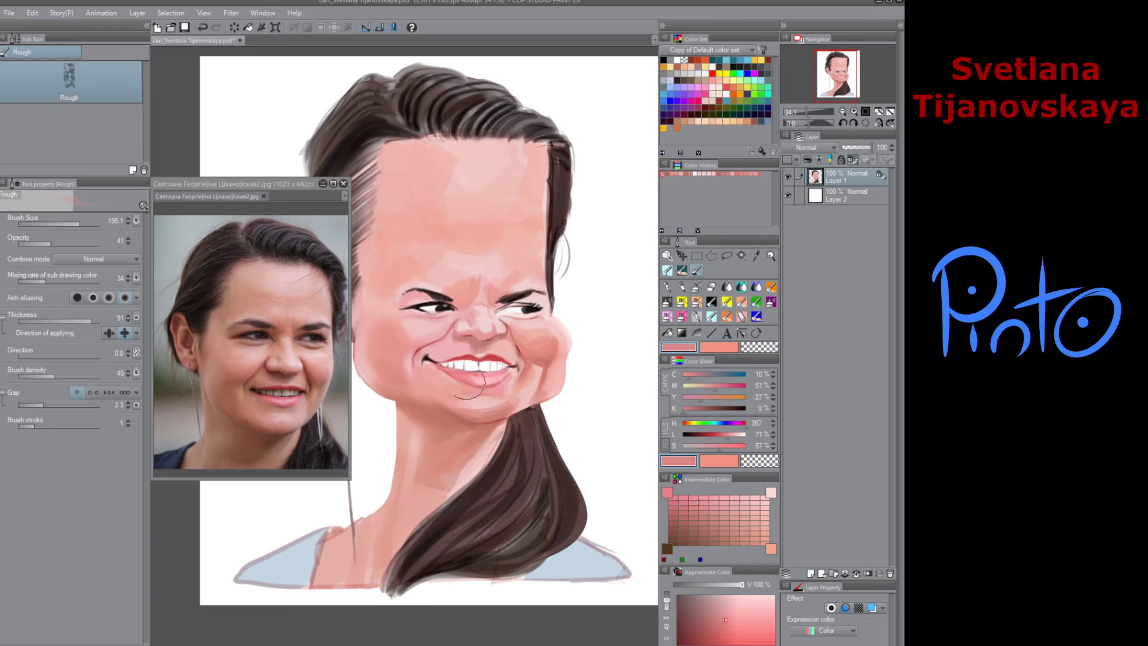
Step: Shade the near cheek below the outer corner of the eye with a sampled reddish-brown skin tone
left_click(407, 335, "alt")
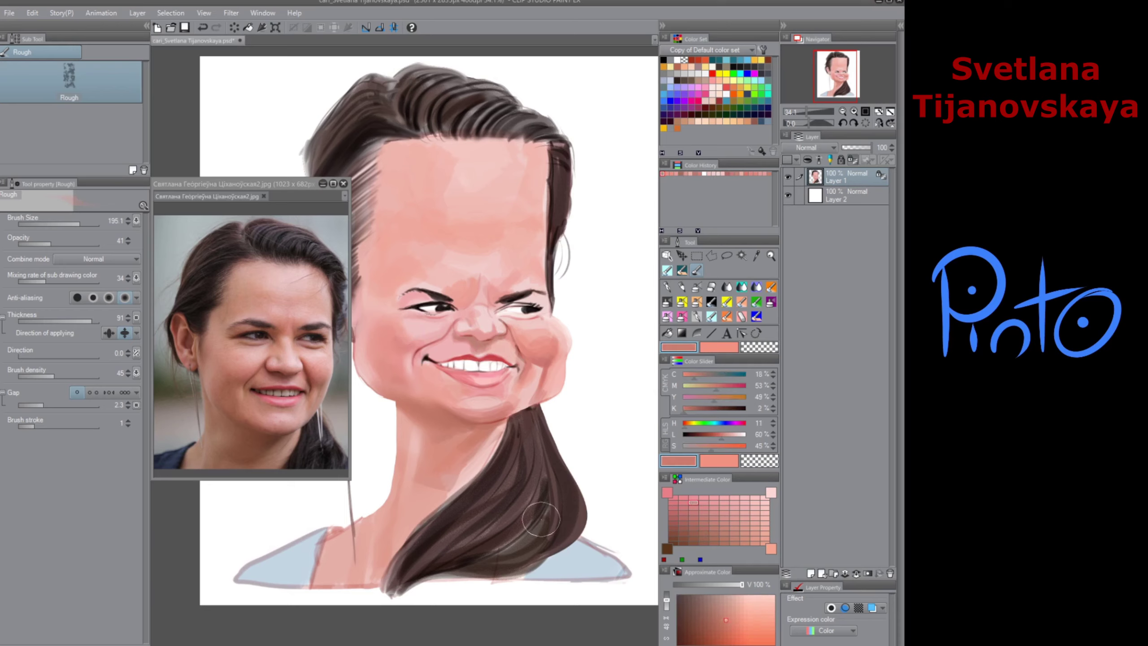
left_click_drag(405, 346, 401, 334)
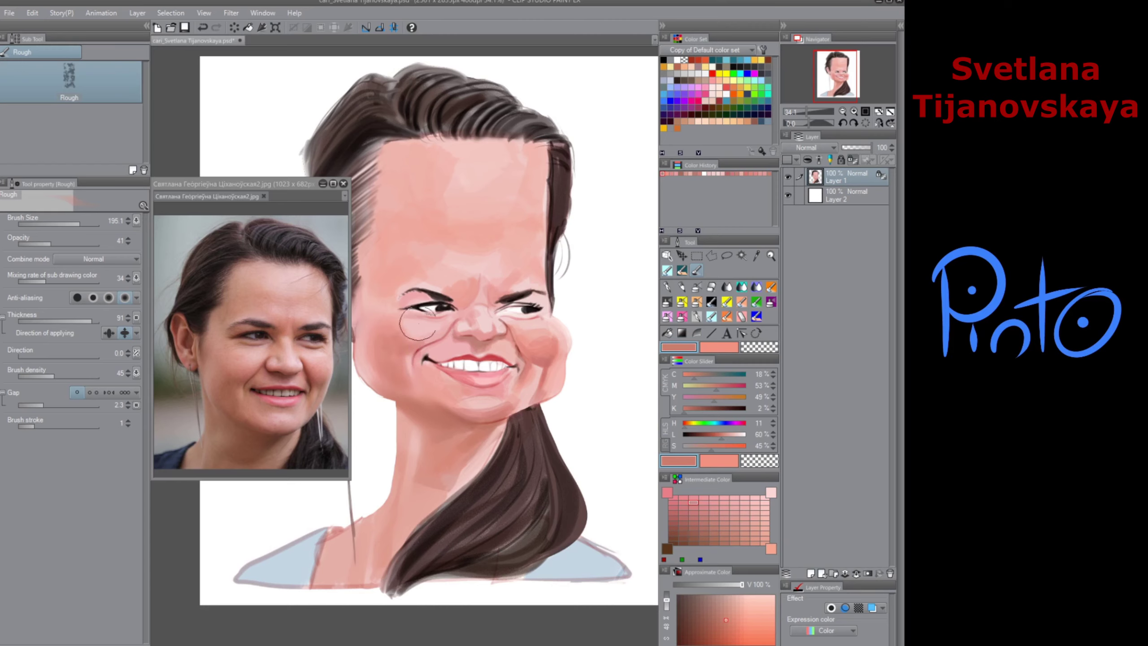
left_click_drag(388, 355, 414, 384)
left_click_drag(414, 342, 397, 343)
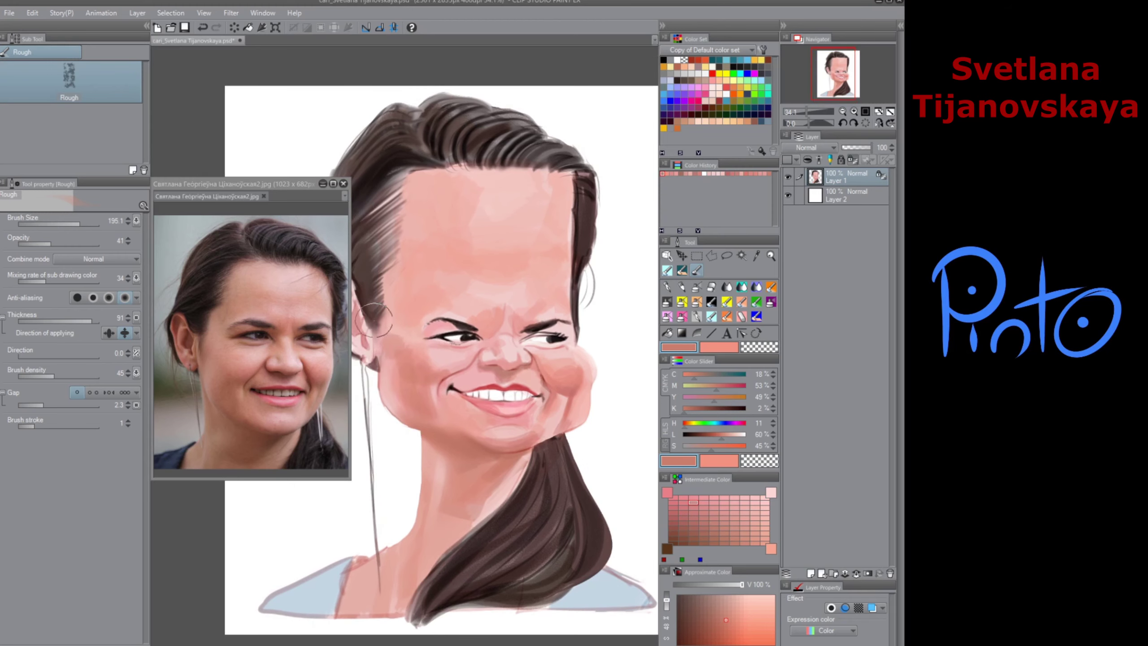
Step: Darken the near sideburn and the hair on the near side of the head with the coloured pencil in sampled dark browns
left_click(376, 329, "alt")
key("p")
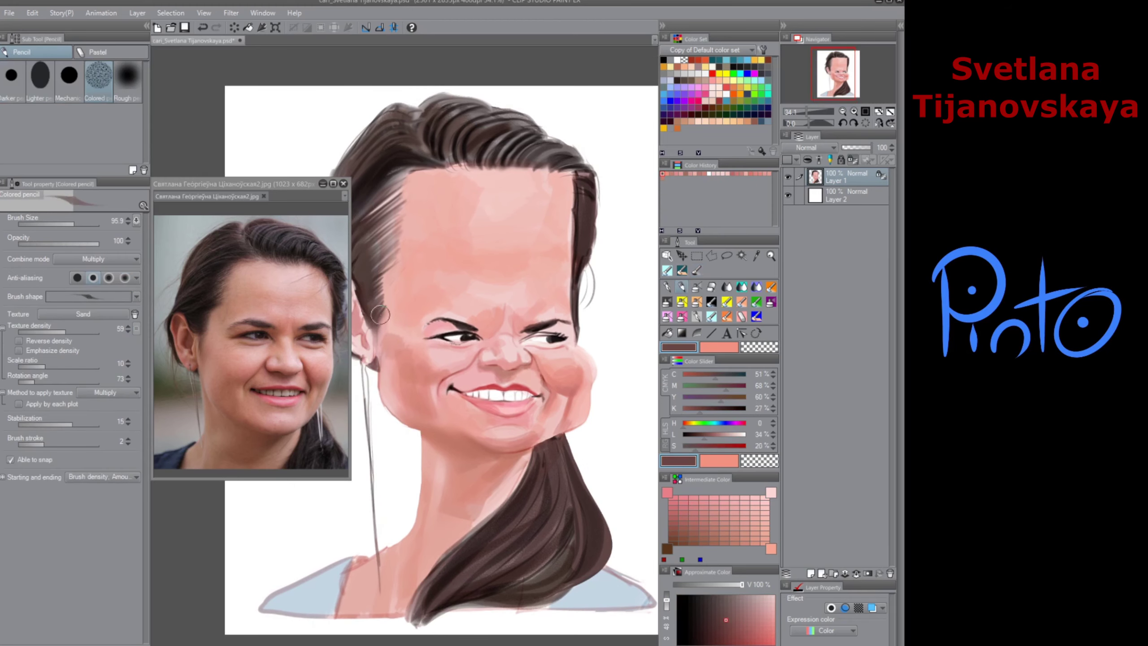
left_click_drag(378, 310, 415, 334)
left_click(414, 333, "alt")
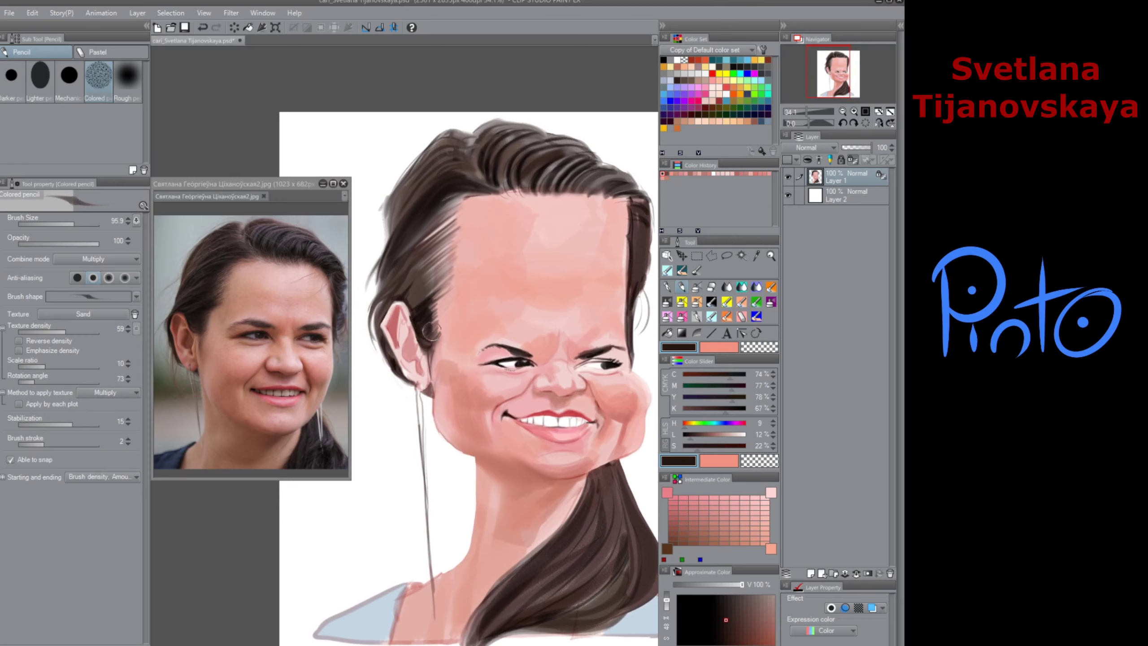
mouse_move(441, 252)
left_mouse_down()
mouse_move(366, 316)
mouse_move(452, 222)
mouse_move(377, 298)
mouse_move(397, 251)
mouse_move(467, 203)
mouse_move(385, 257)
left_mouse_up()
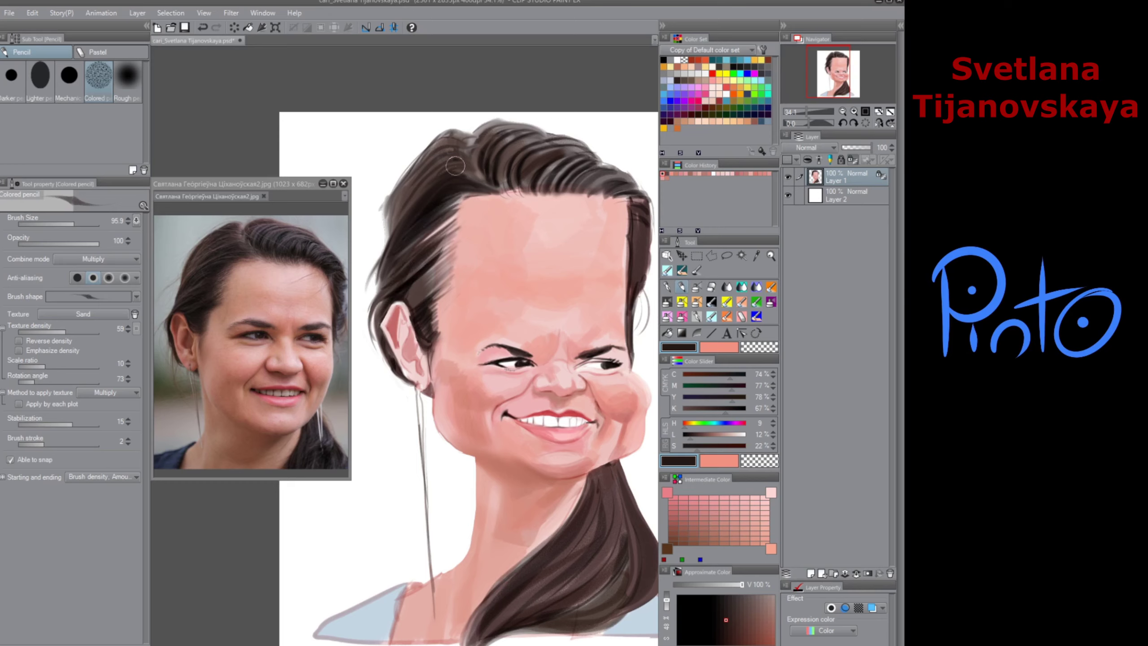
left_click_drag(461, 148, 374, 239)
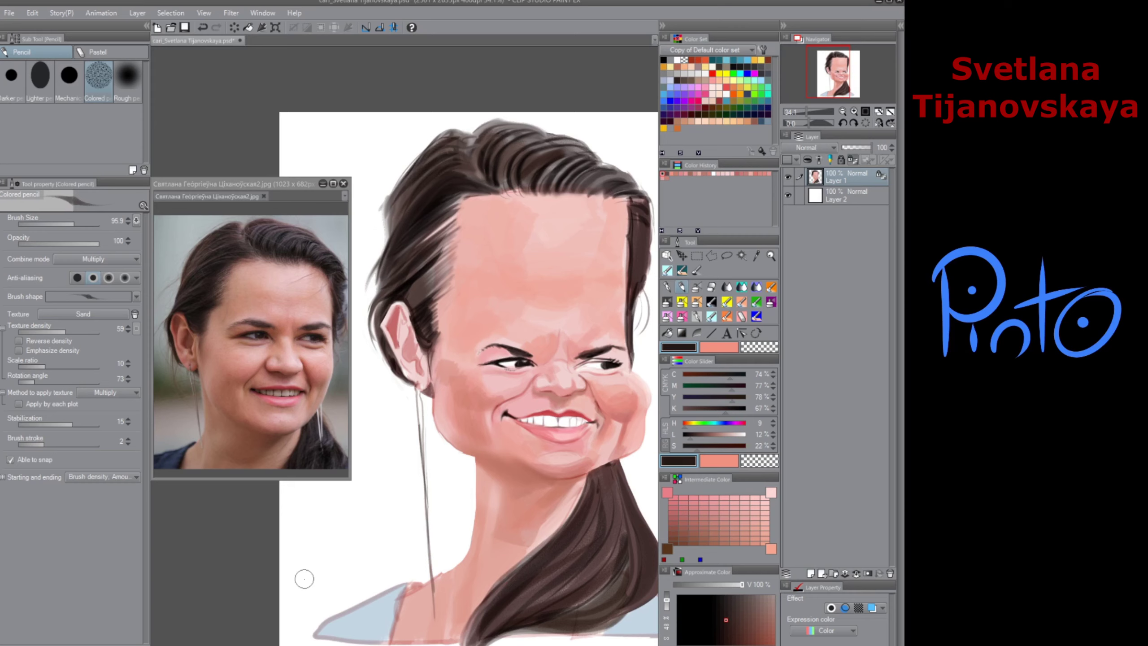
Step: Refine the outer end of the near eyebrow with sampled dark browns and clean the skin around it with sampled skin tones
left_click(703, 307)
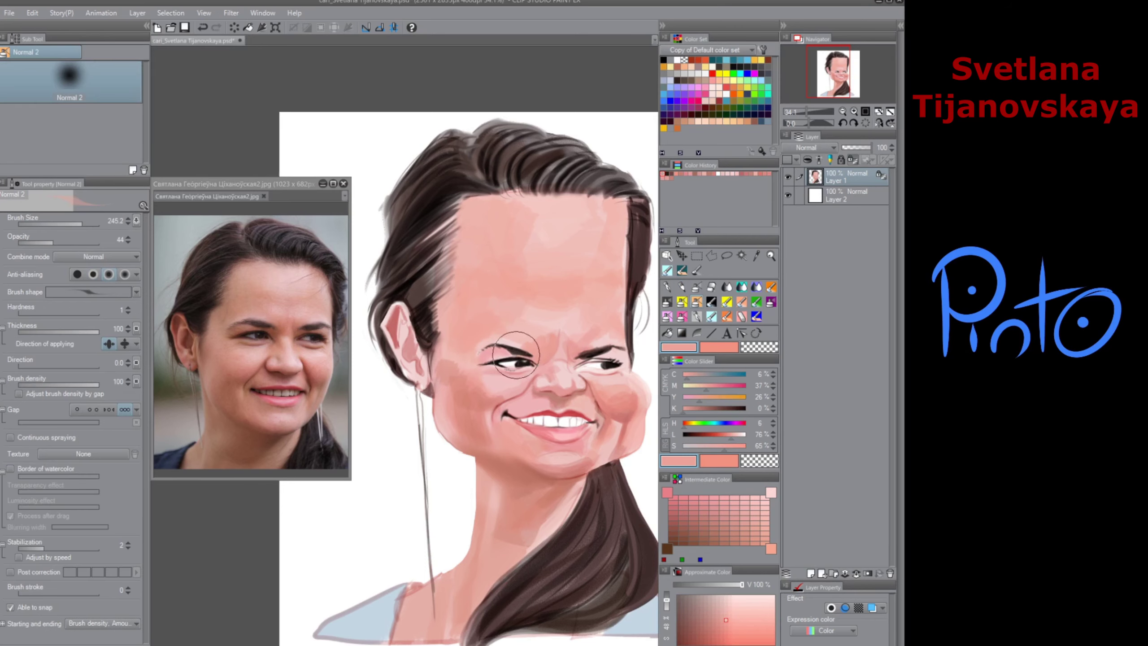
left_click(527, 359, "alt")
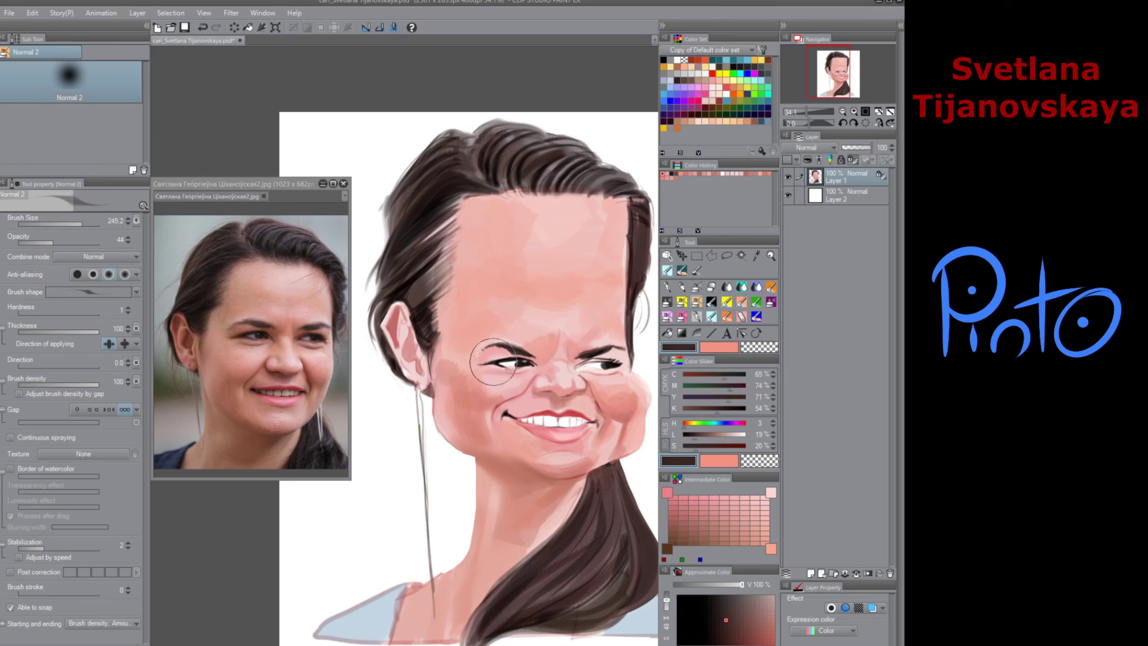
left_click(489, 345, "alt")
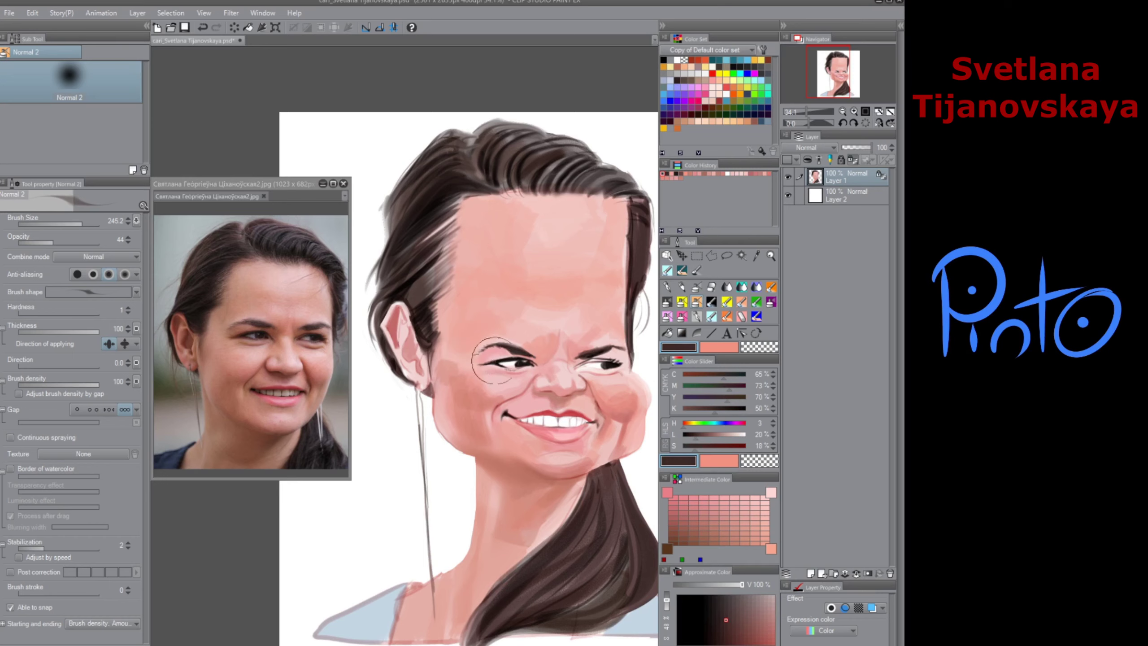
left_click(697, 270)
left_click(475, 361, "alt")
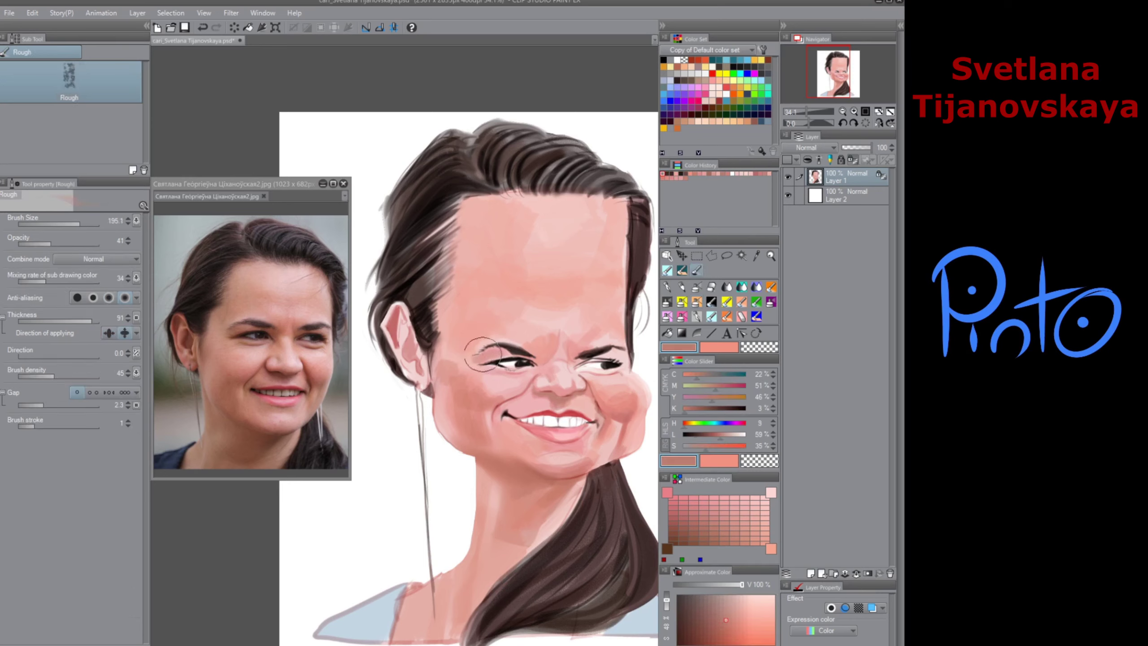
left_click(524, 343, "alt")
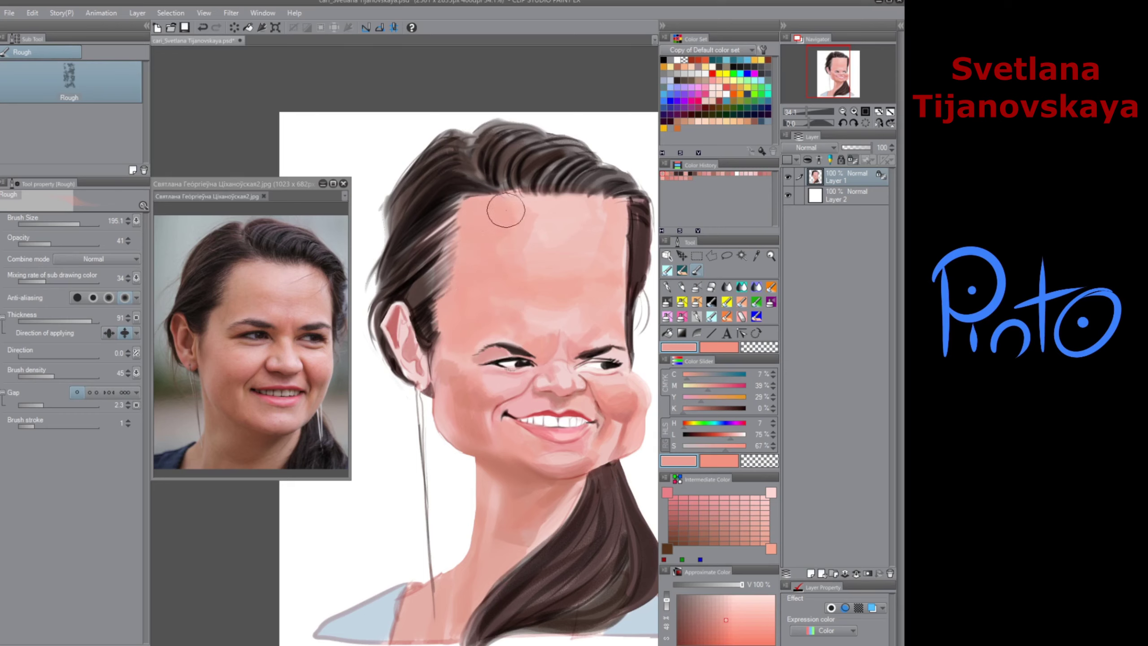
Step: Lighten the upper forehead below the hairline with sampled pale pinks using the Rough brush
left_click(536, 213, "alt")
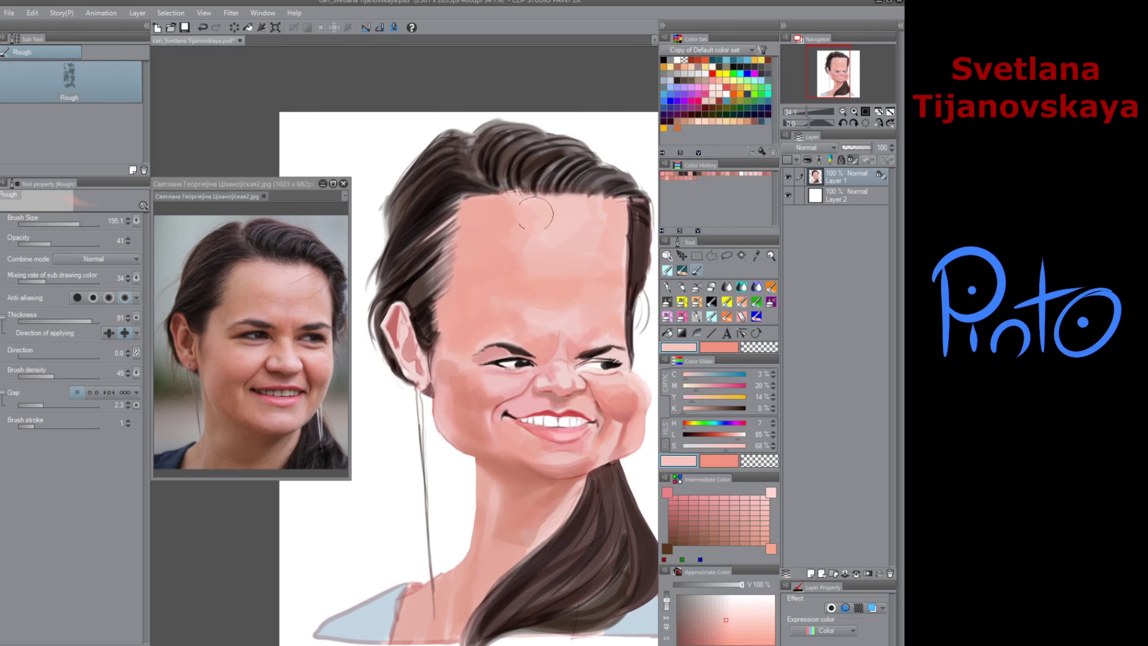
left_click(556, 236, "alt")
mouse_move(527, 209)
left_mouse_down()
mouse_move(523, 218)
mouse_move(533, 209)
left_mouse_up()
left_click(739, 438)
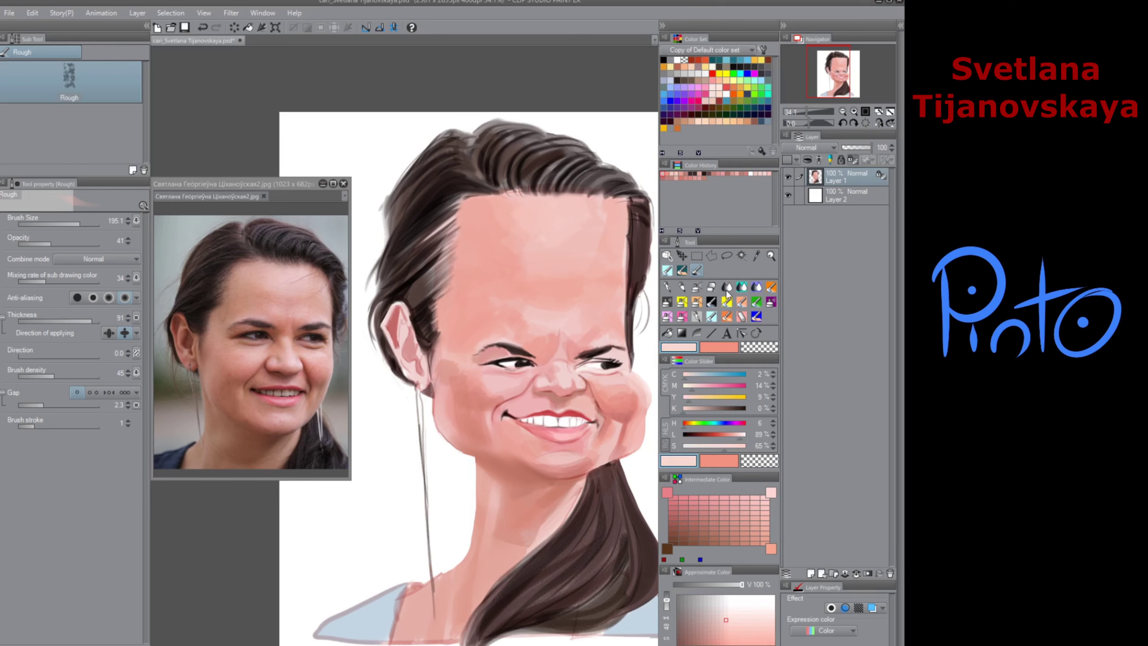
Step: Blend the hairline into the far upper corner of the forehead with the Finger tip brush
left_click(726, 289)
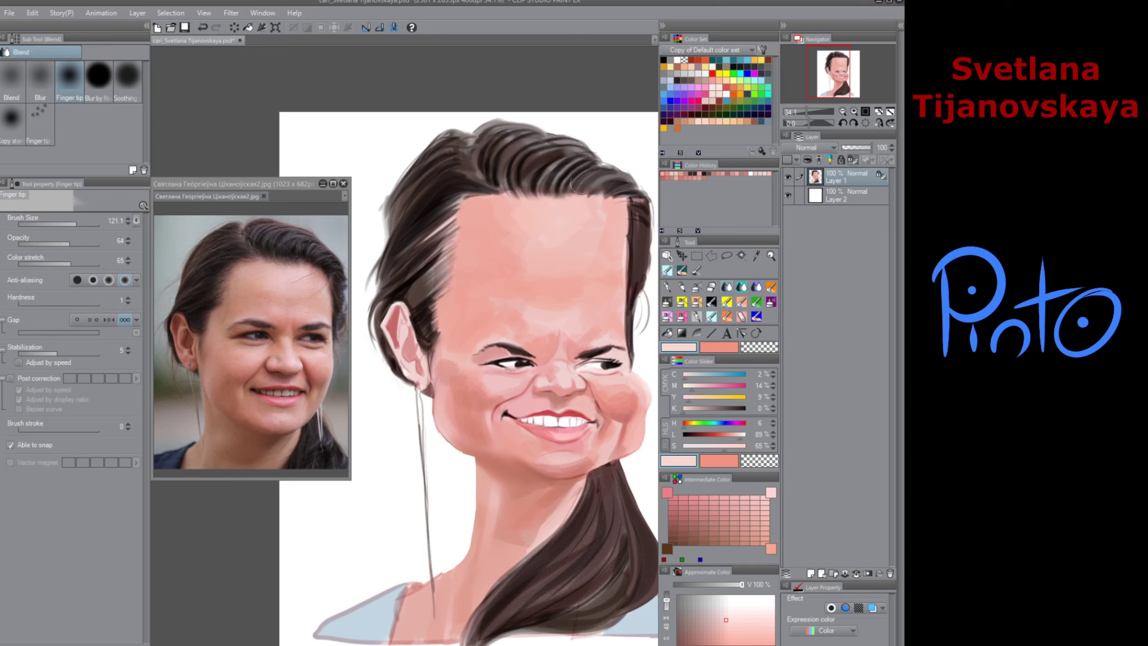
mouse_move(609, 192)
left_mouse_down()
mouse_move(634, 218)
mouse_move(621, 199)
mouse_move(639, 191)
mouse_move(622, 214)
left_mouse_up()
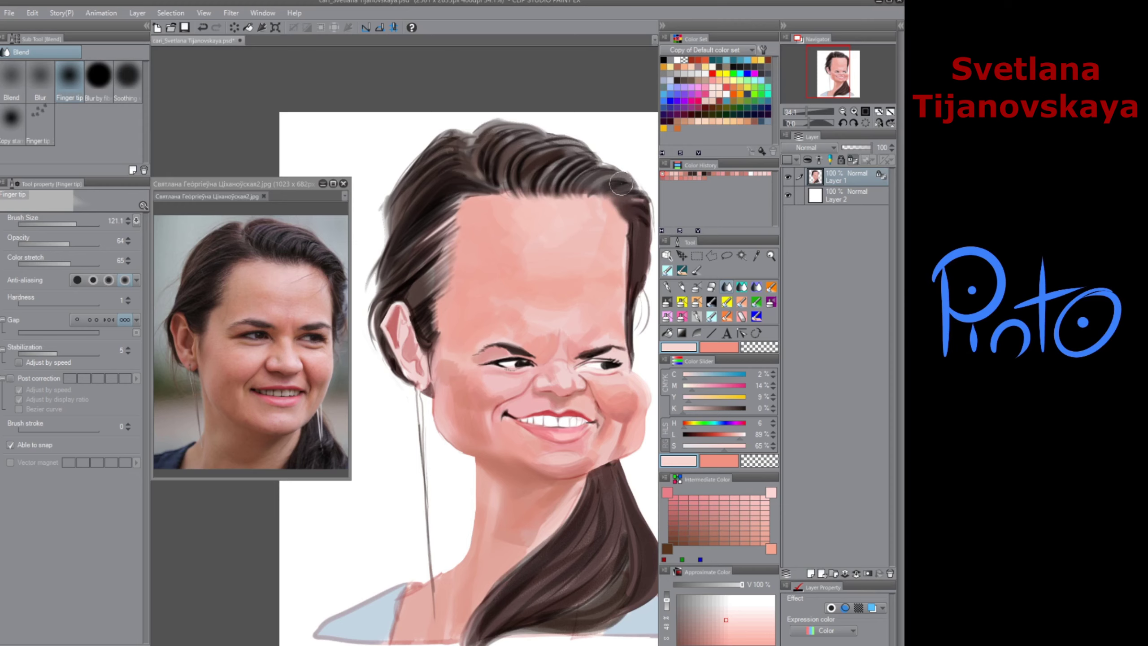
scroll(545, 416, "down", 2)
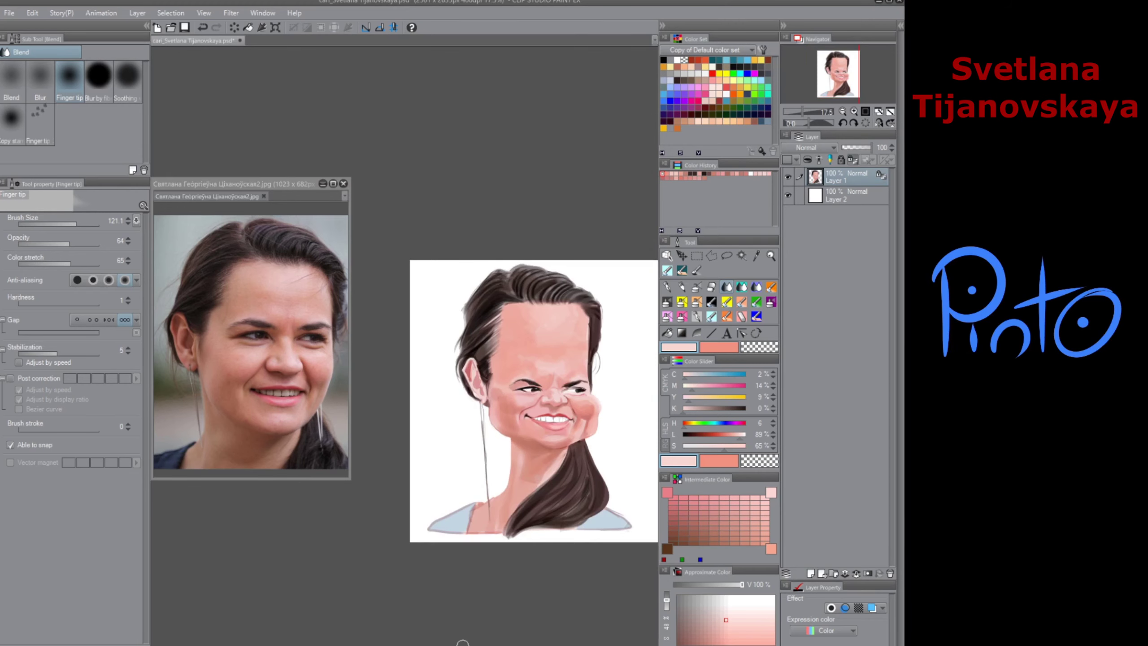
scroll(553, 415, "up", 3)
Step: Define the near mouth corner, lip edge and teeth in sampled dark brown, red and grey-brown with Multiply2, size 51.3, opacity 56
left_click(667, 302)
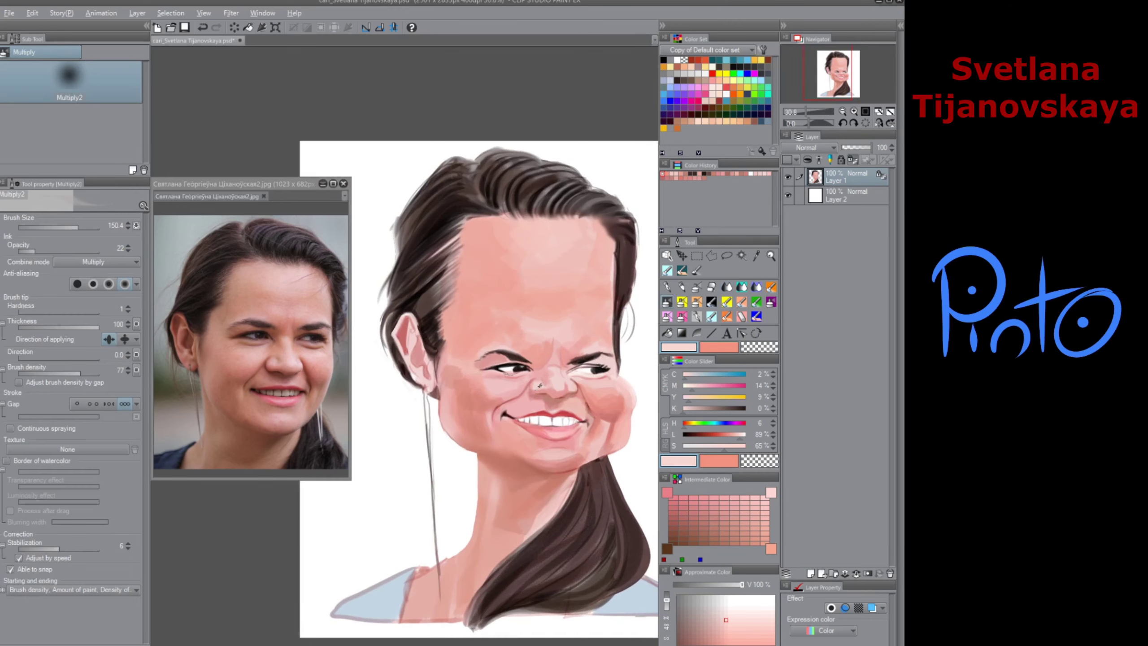
left_click(560, 399, "alt")
left_click(694, 446)
mouse_move(525, 418)
left_mouse_down()
mouse_move(579, 422)
mouse_move(499, 401)
left_mouse_up()
scroll(550, 413, "up", 3)
left_click(476, 421, "alt")
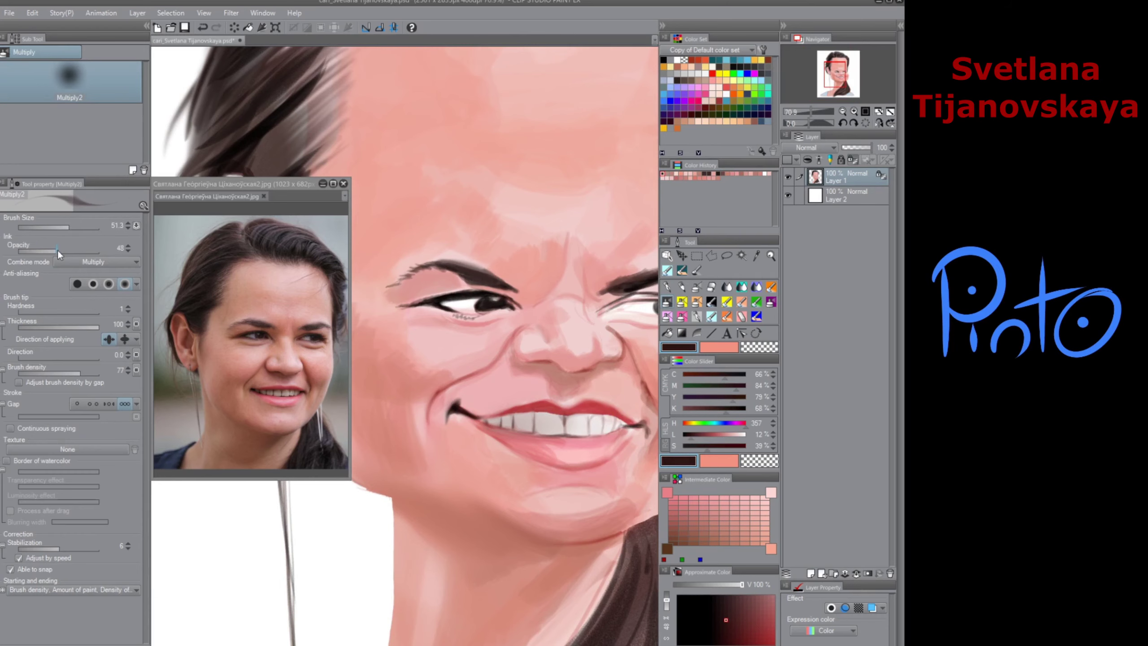
scroll(513, 414, "up", 3)
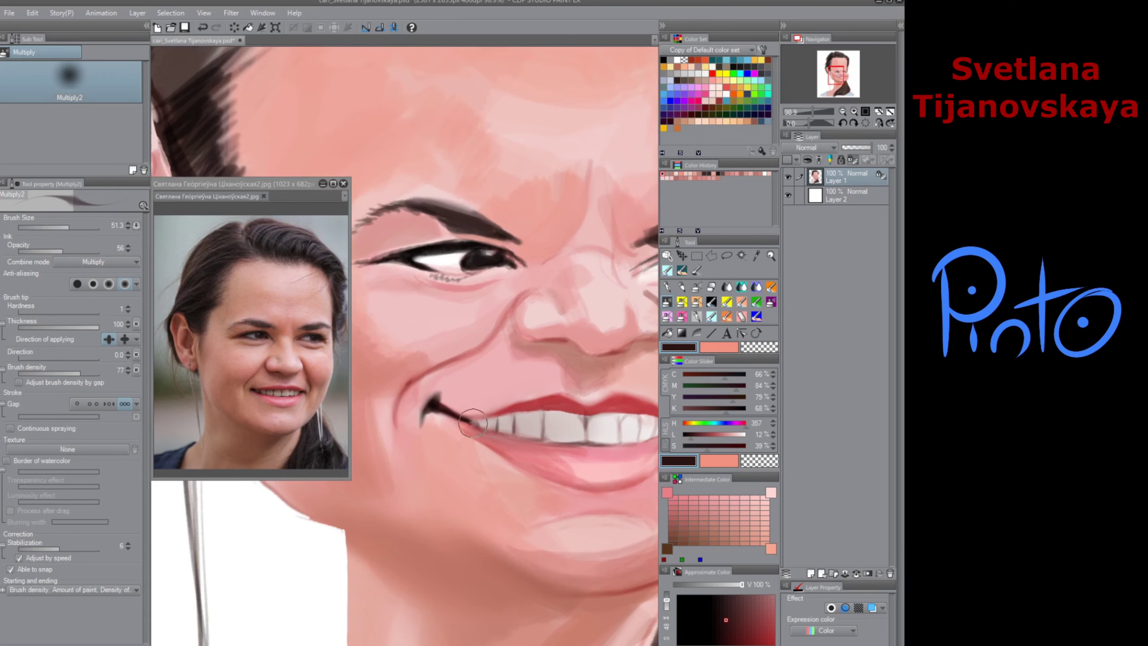
left_click(502, 399, "alt")
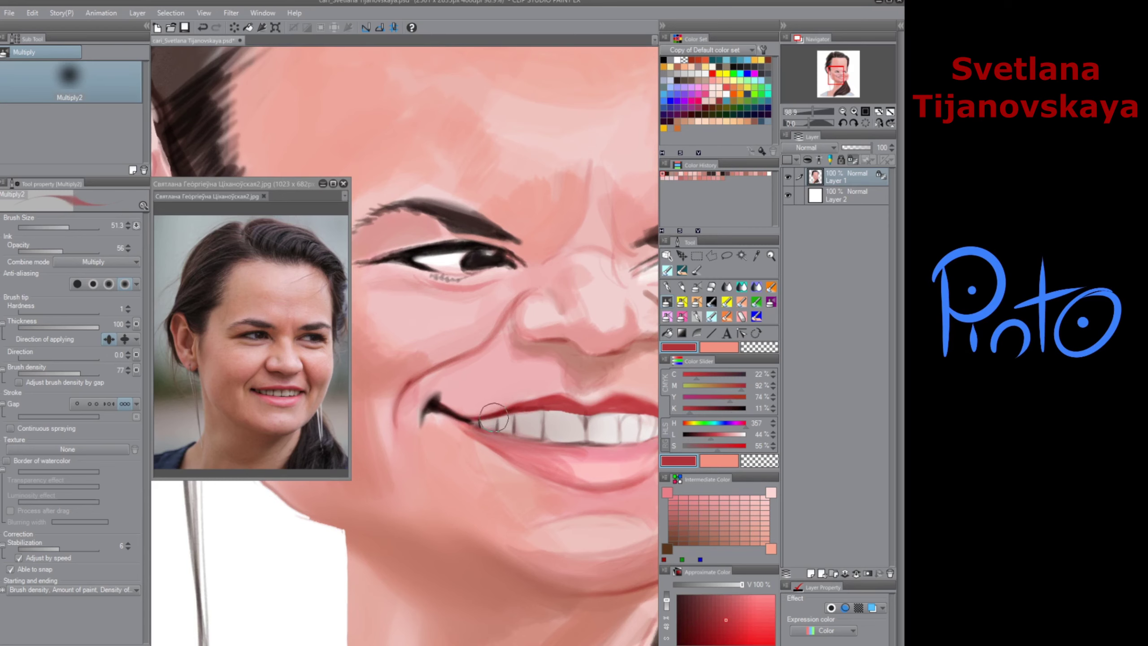
left_click(498, 431, "alt")
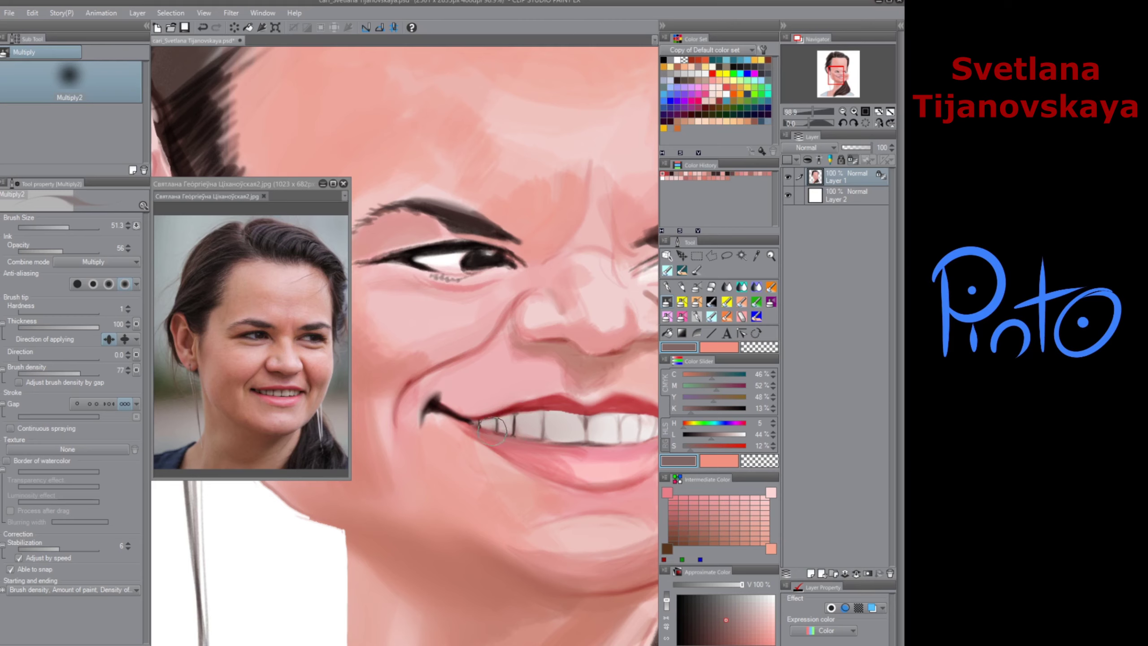
Step: Smooth the shading under the nose, around the near nostril and at the near eye with the Finger tip brush
left_click(728, 288)
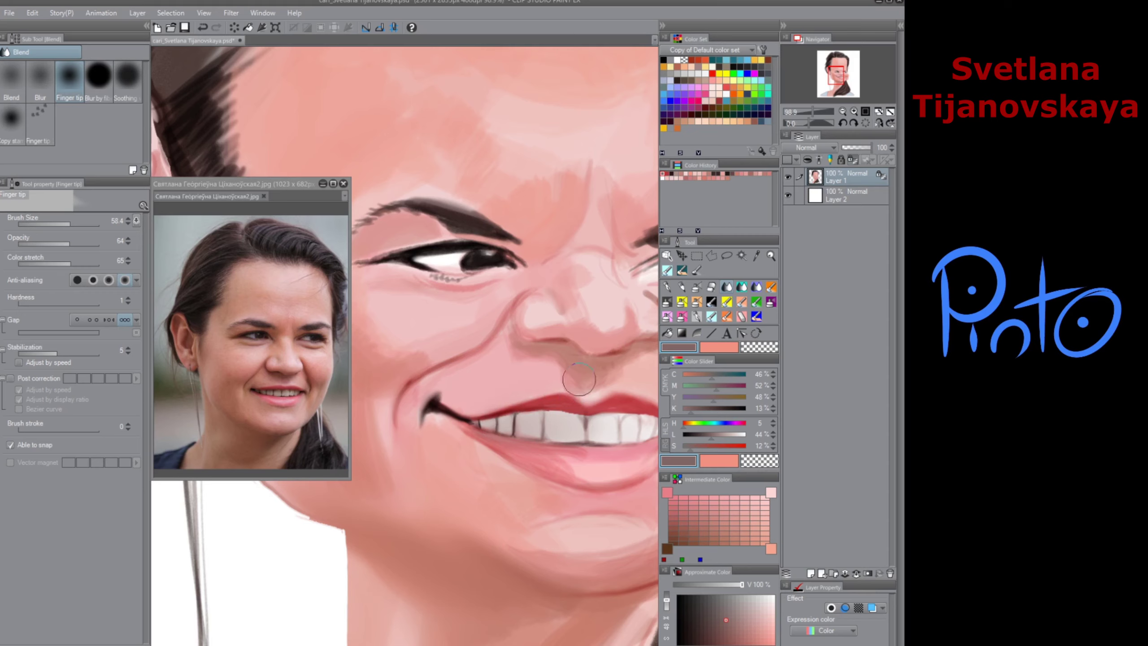
mouse_move(579, 379)
left_mouse_down()
mouse_move(557, 377)
mouse_move(574, 391)
mouse_move(544, 379)
mouse_move(561, 364)
mouse_move(533, 373)
mouse_move(535, 346)
mouse_move(512, 342)
mouse_move(518, 308)
mouse_move(538, 338)
mouse_move(516, 319)
mouse_move(514, 308)
mouse_move(530, 330)
mouse_move(527, 305)
mouse_move(514, 323)
mouse_move(527, 293)
mouse_move(519, 251)
mouse_move(532, 288)
mouse_move(560, 311)
mouse_move(557, 331)
mouse_move(551, 305)
mouse_move(535, 298)
mouse_move(535, 330)
left_mouse_up()
mouse_move(470, 269)
left_mouse_down()
mouse_move(498, 269)
mouse_move(496, 244)
mouse_move(520, 264)
mouse_move(494, 243)
mouse_move(514, 253)
mouse_move(485, 248)
mouse_move(495, 253)
mouse_move(465, 261)
left_mouse_up()
Step: Touch up the dark line at the near mouth corner with the coloured pencil in a dark brown sampled from the eyebrow
key("p")
left_click(504, 245, "alt")
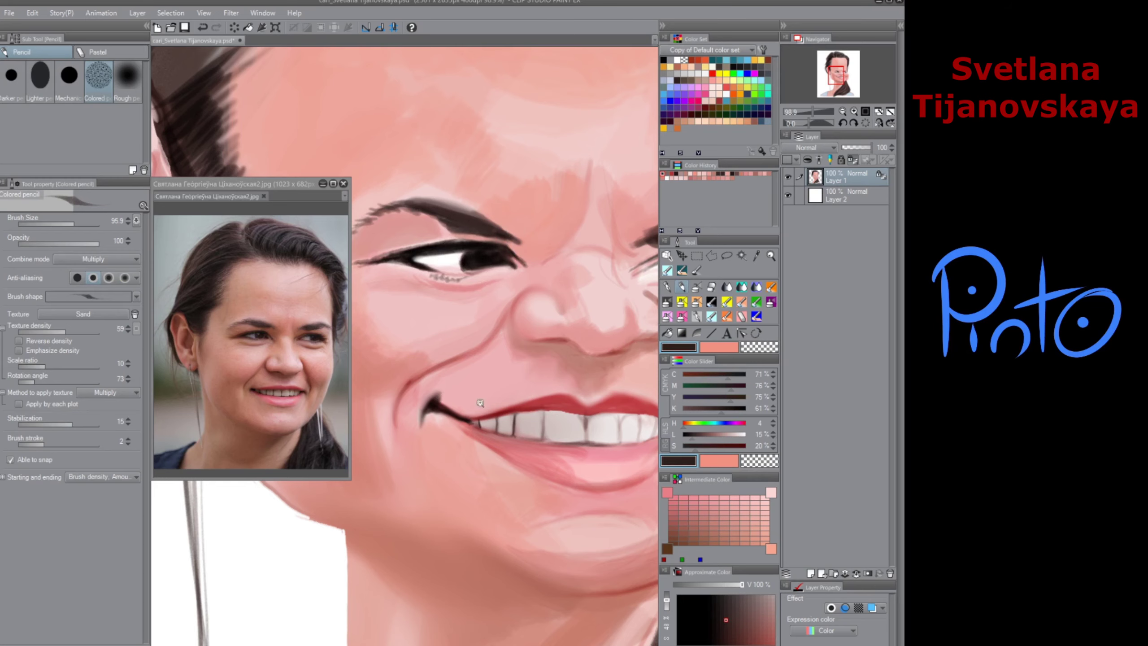
left_click_drag(471, 417, 403, 478)
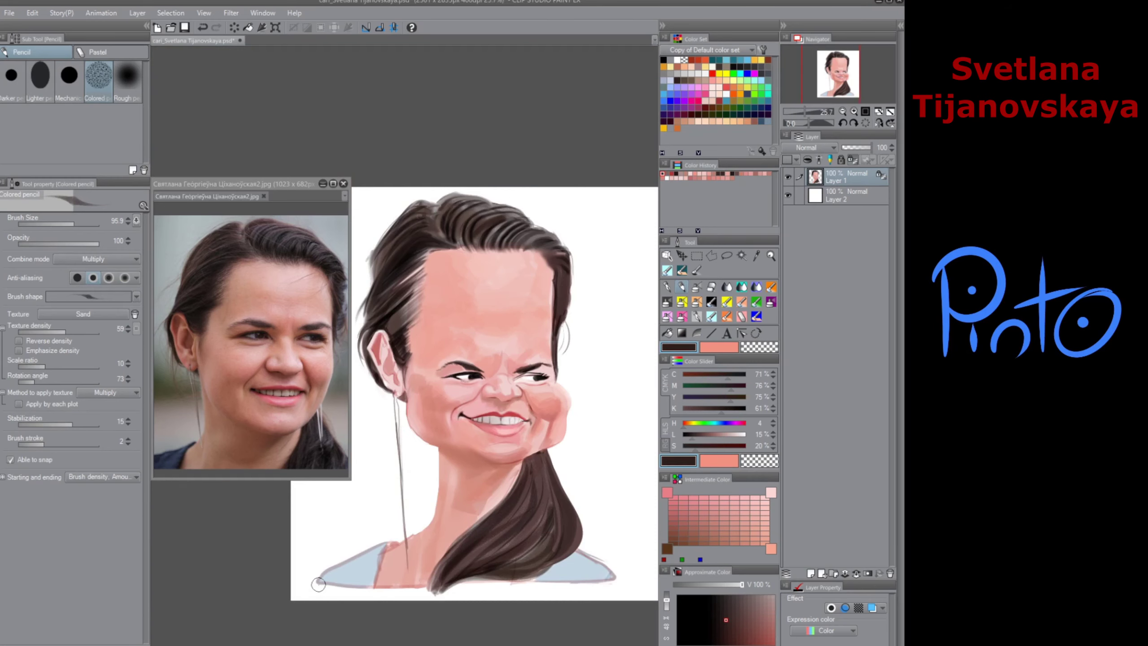
Step: Make the mixing rate of sub drawing color setting available among the Multiply2 brush's quick properties
scroll(475, 396, "up", 3)
left_click(669, 302)
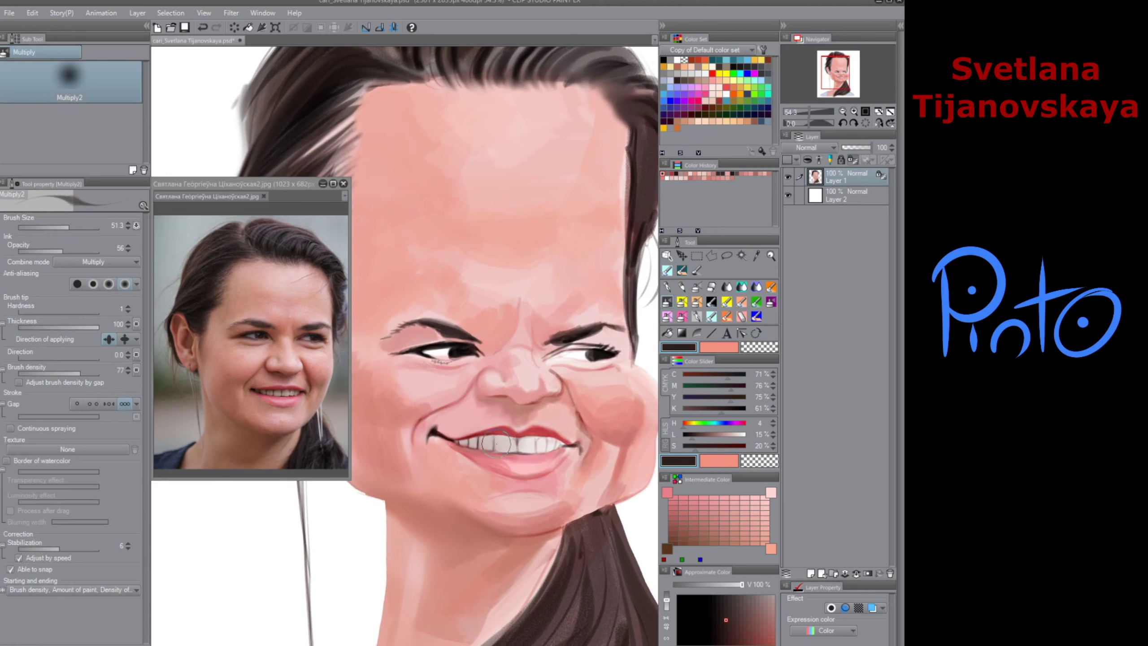
left_click(143, 206)
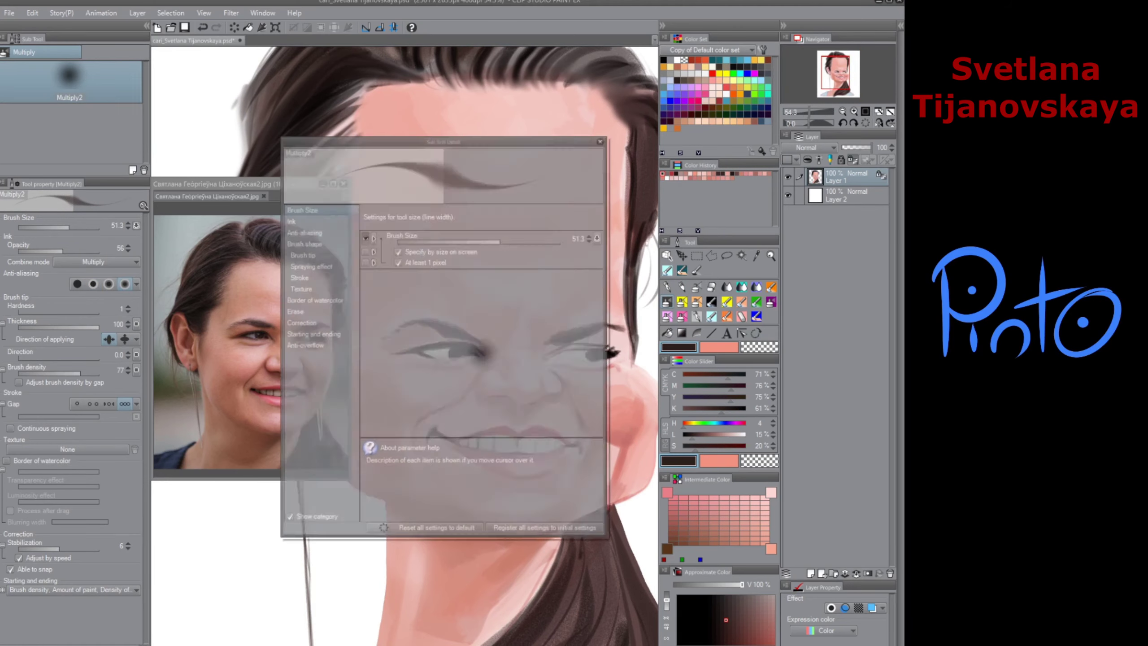
left_click(303, 219)
left_click(365, 377)
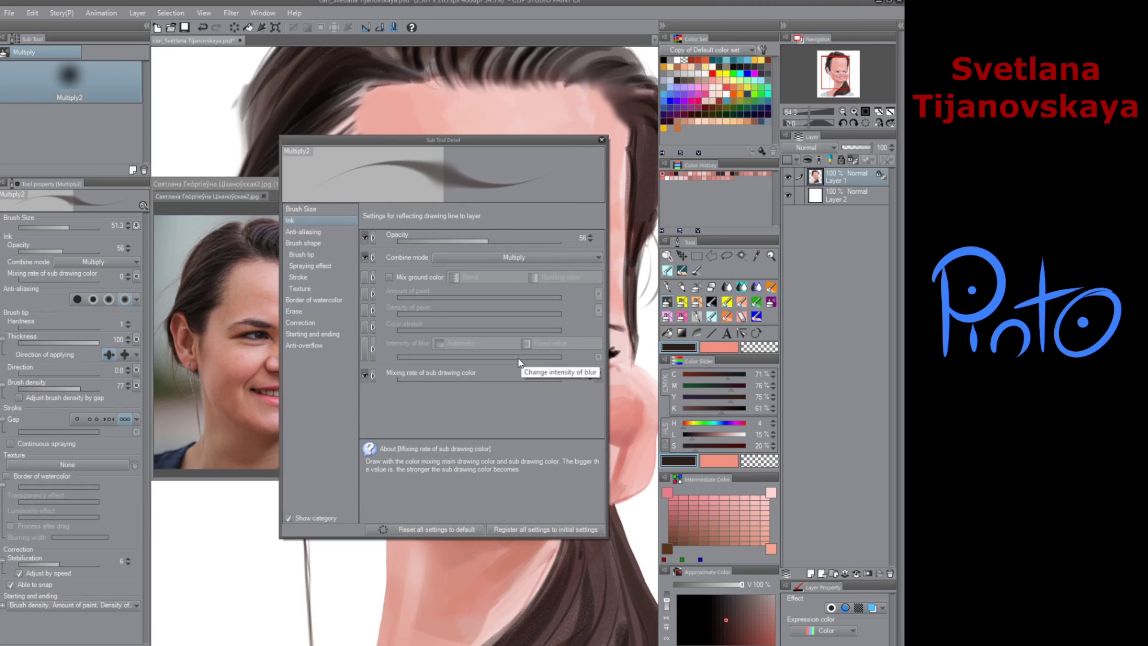
left_click(602, 141)
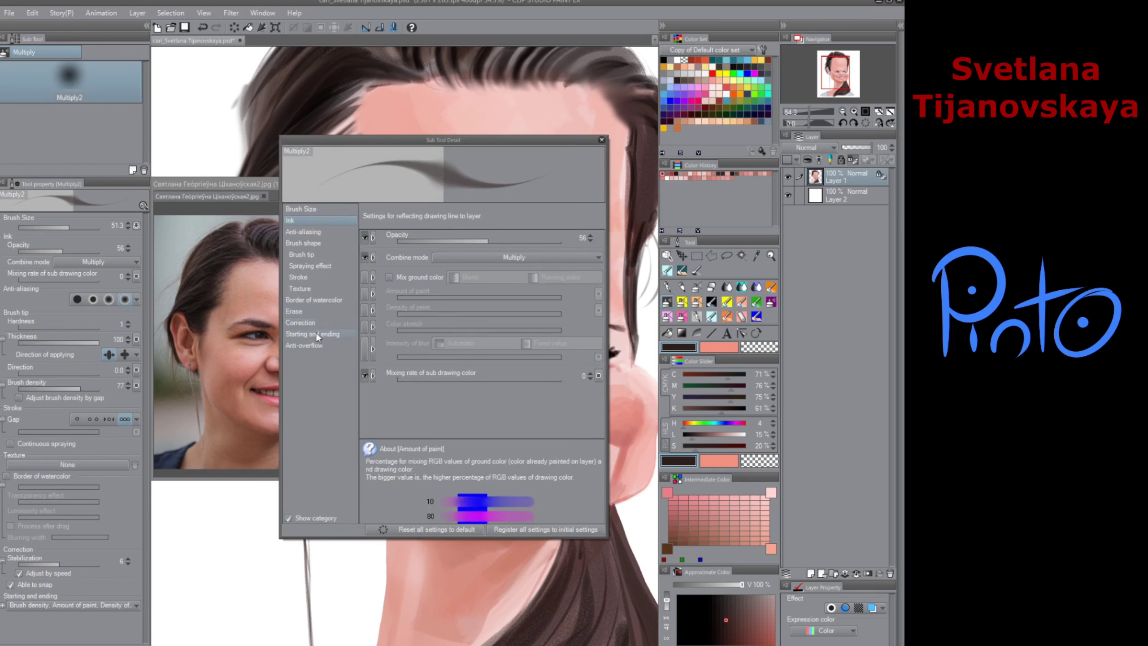
Step: Hide the border of watercolor settings from the Multiply2 brush's quick properties and review the correction, starting and ending, and anti-overflow settings
left_click(312, 311)
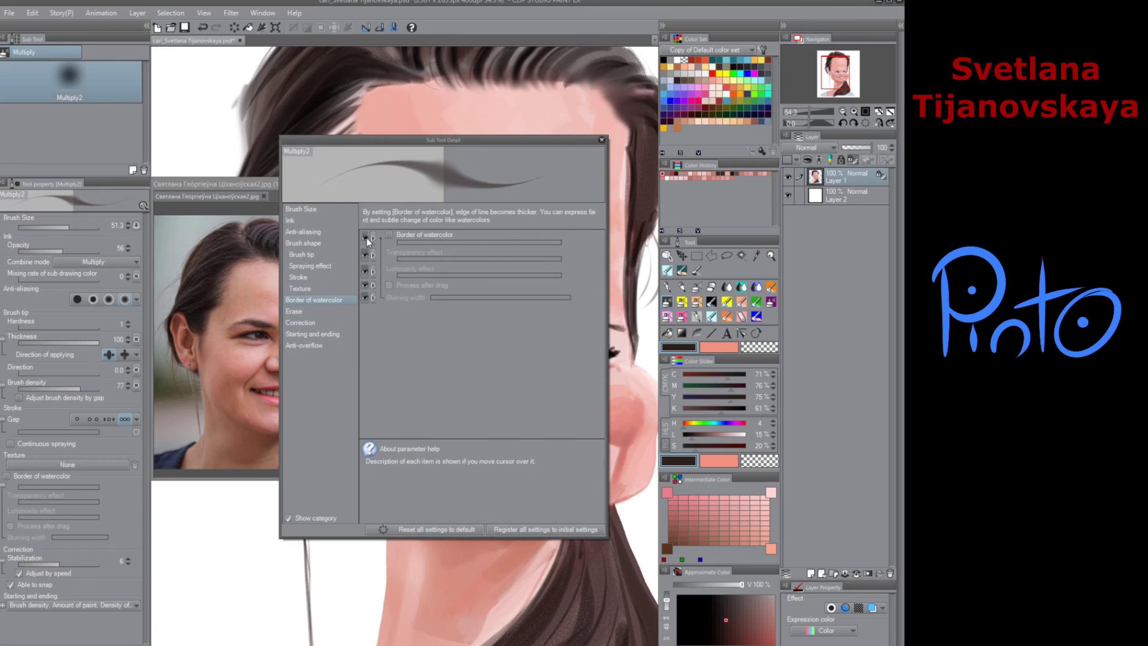
left_click(298, 323)
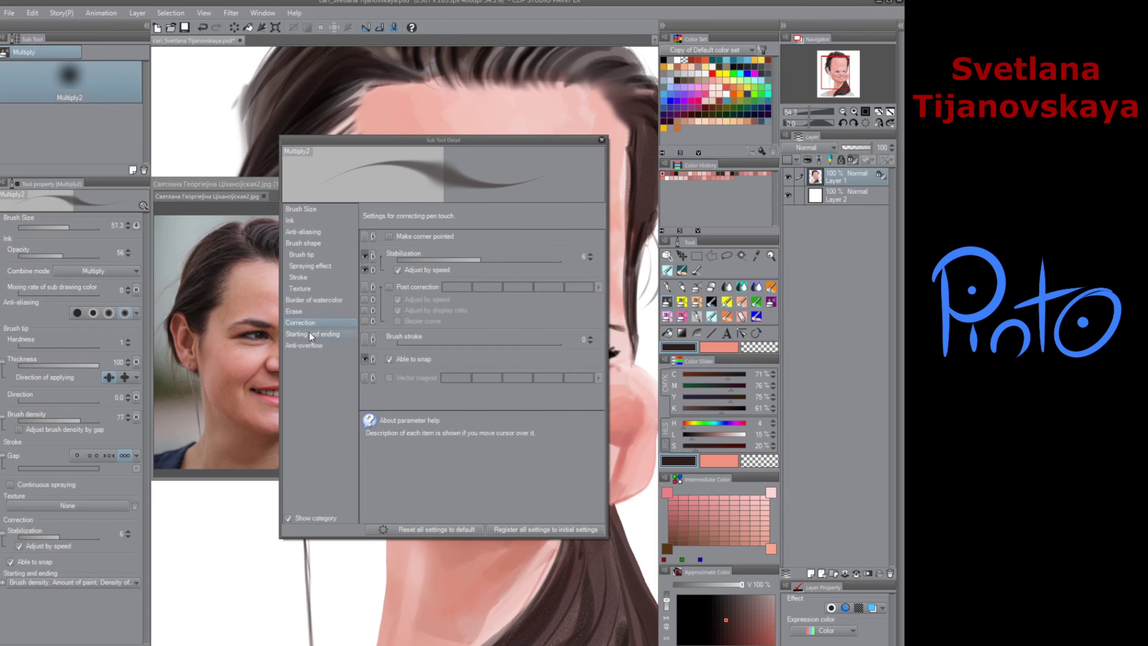
left_click(309, 334)
left_click(305, 345)
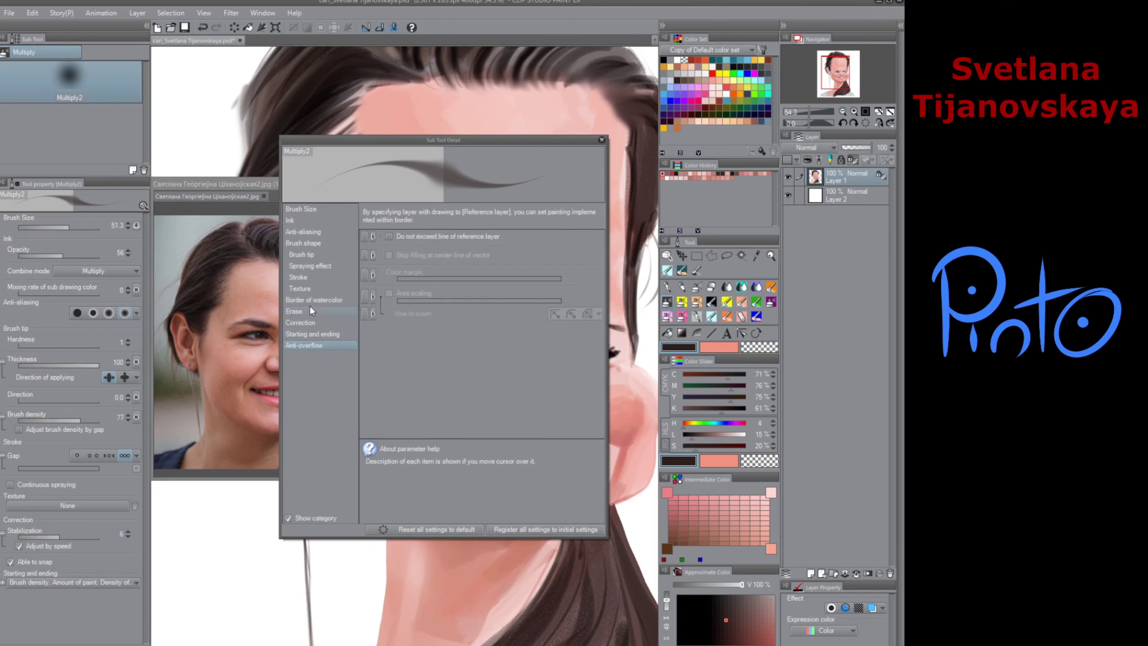
Step: Hide the texture and continuous spraying settings from Multiply2's quick properties and close its detailed settings
left_click(303, 289)
left_click(298, 277)
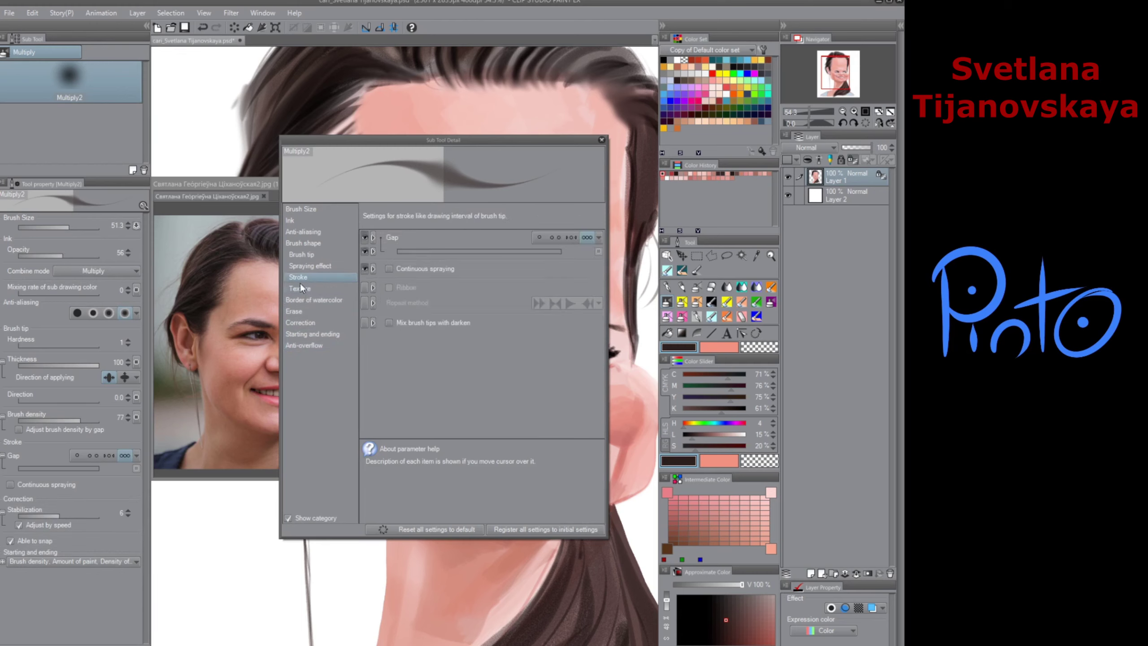
left_click(364, 269)
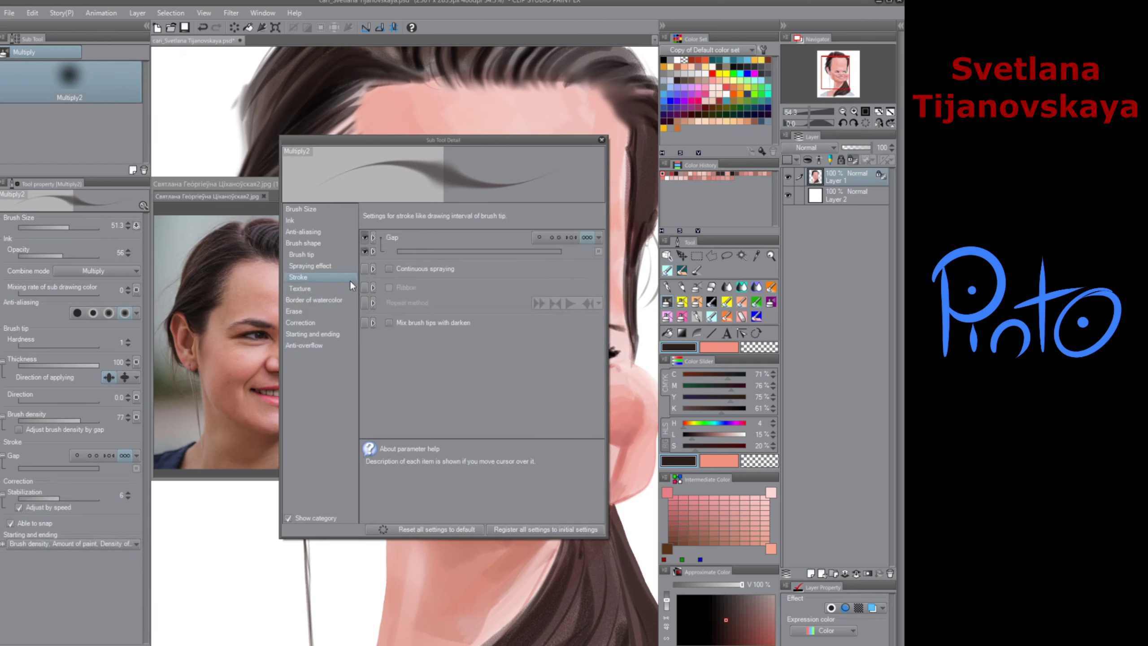
left_click(309, 270)
left_click(300, 256)
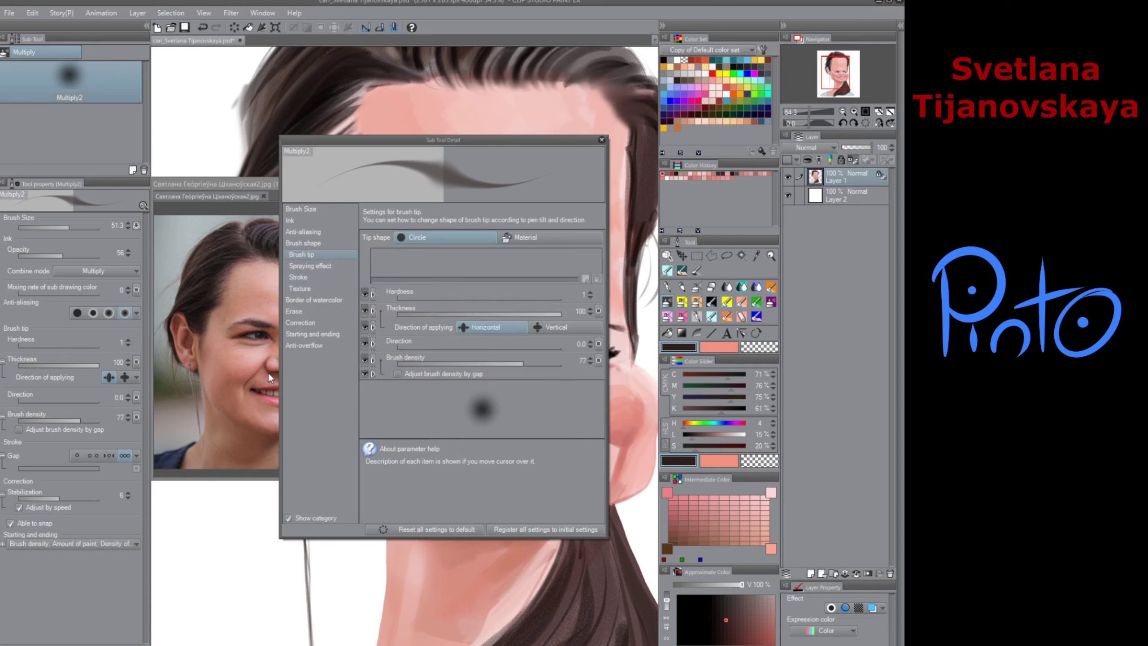
left_click(303, 232)
left_click(292, 221)
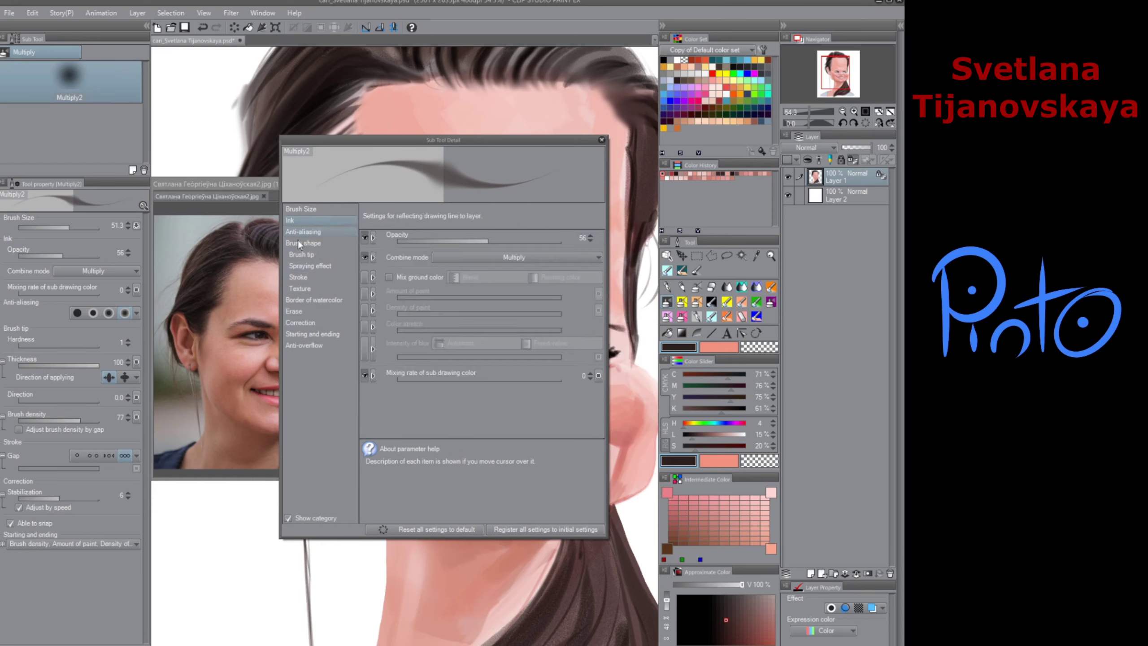
left_click(601, 140)
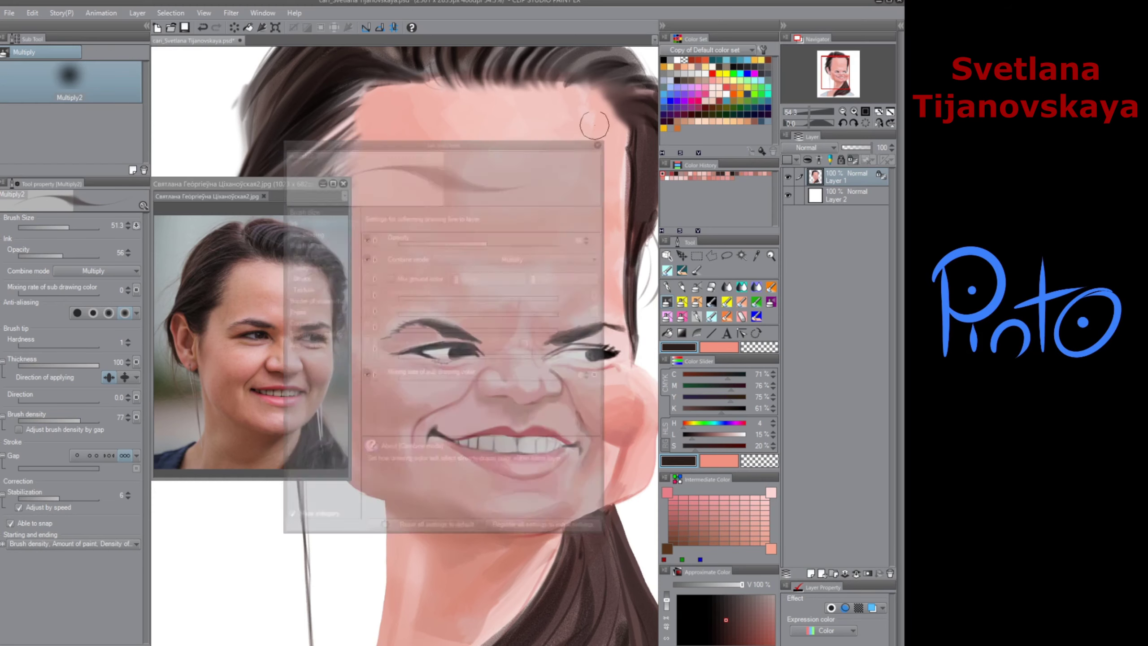
Step: Register the current palette layout as a workspace, overwriting the workspace in use under its existing name
left_click(263, 12)
mouse_move(317, 46)
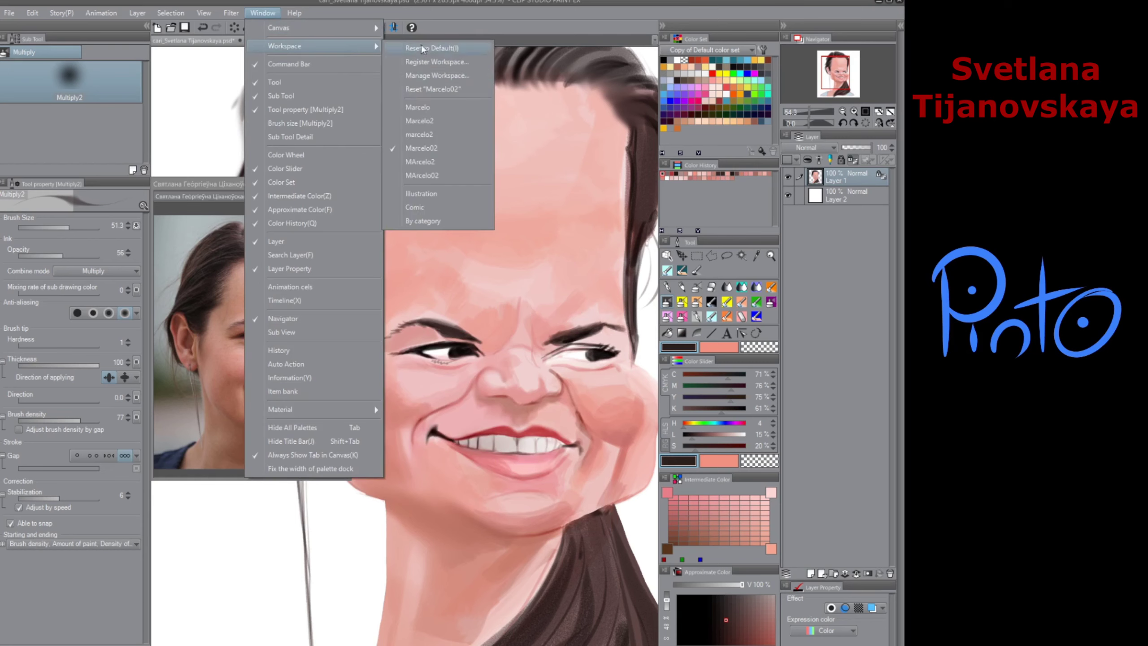
left_click(463, 62)
type("Marcelo02")
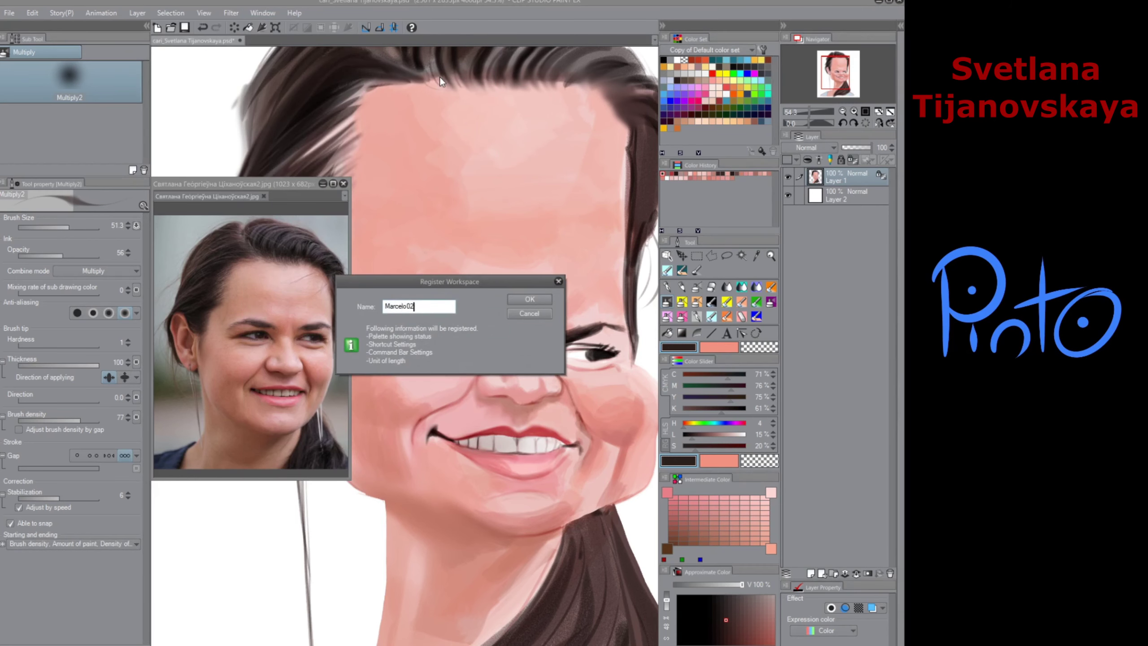
left_click(543, 299)
left_click(456, 241)
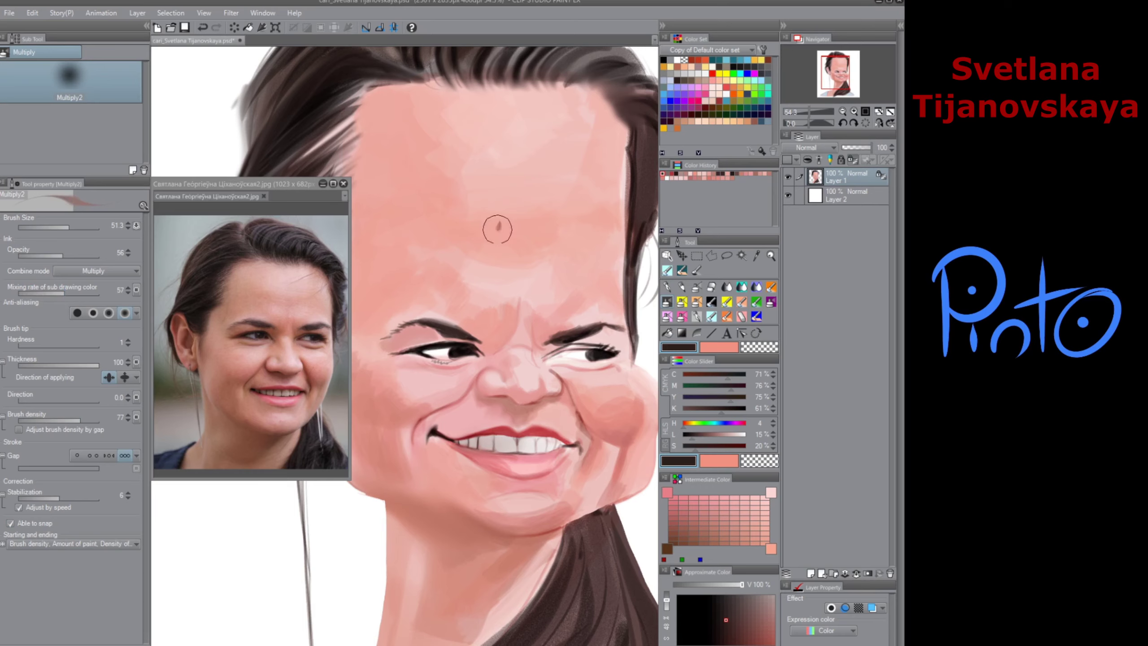
Step: Set Multiply2's mixing rate of sub drawing color to 57 and stroke a reddish-brown strand into the hair beside the forehead
left_click_drag(498, 228, 487, 292)
key("ctrl+z")
mouse_move(442, 393)
left_mouse_down()
mouse_move(528, 453)
mouse_move(578, 533)
left_mouse_up()
left_click_drag(463, 274, 402, 329)
left_click(410, 332, "alt")
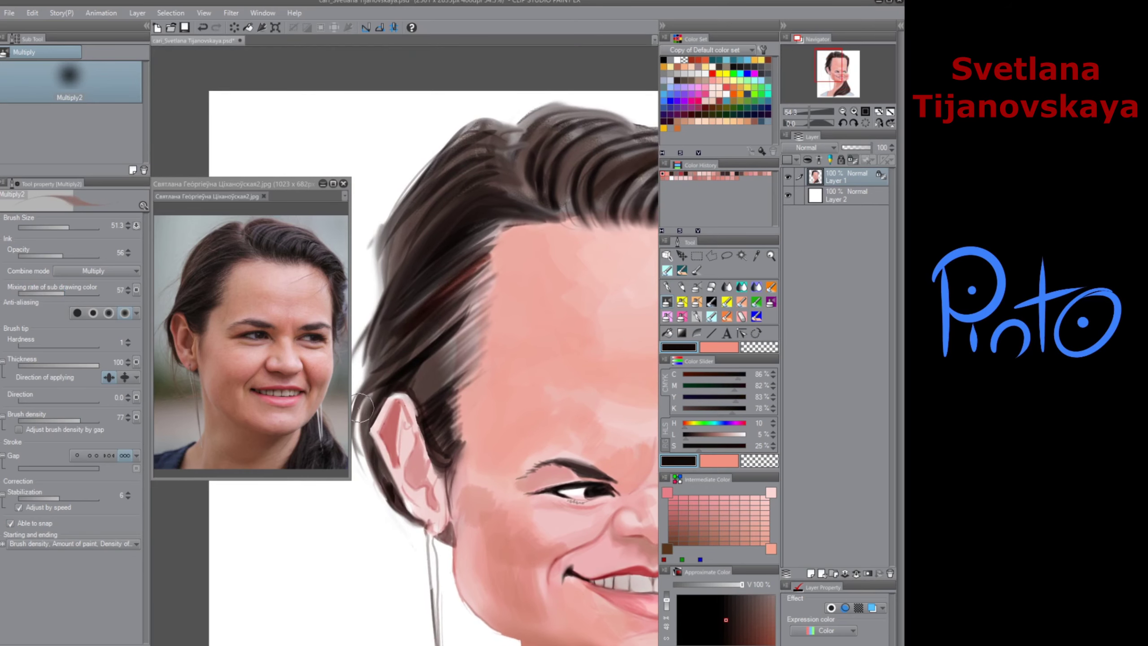
Step: Sample a red from the face, darken it to luminosity 39 and reduce the Multiply2 brush to size 36.1
mouse_move(632, 523)
left_mouse_down()
mouse_move(483, 352)
mouse_move(481, 365)
mouse_move(503, 373)
left_mouse_up()
left_click(503, 373, "alt")
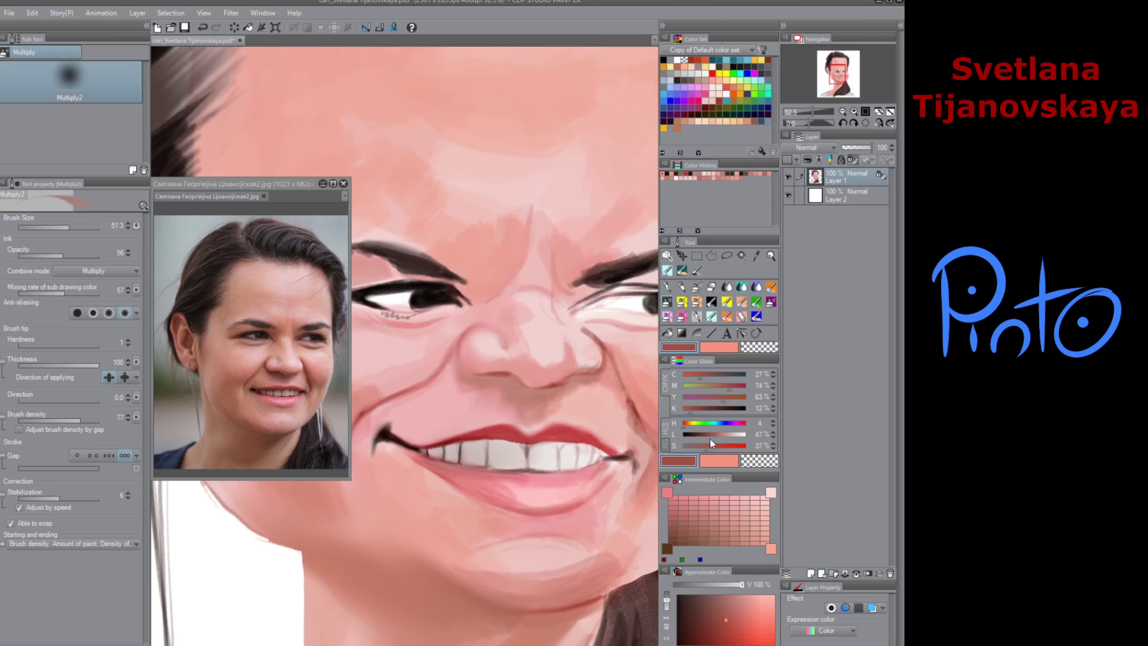
left_click(708, 434)
key("[")
key("[")
Step: Make the mixing rate of sub drawing color respond to pen pressure and register the workspace again under its existing name
left_click(136, 289)
left_click(136, 320)
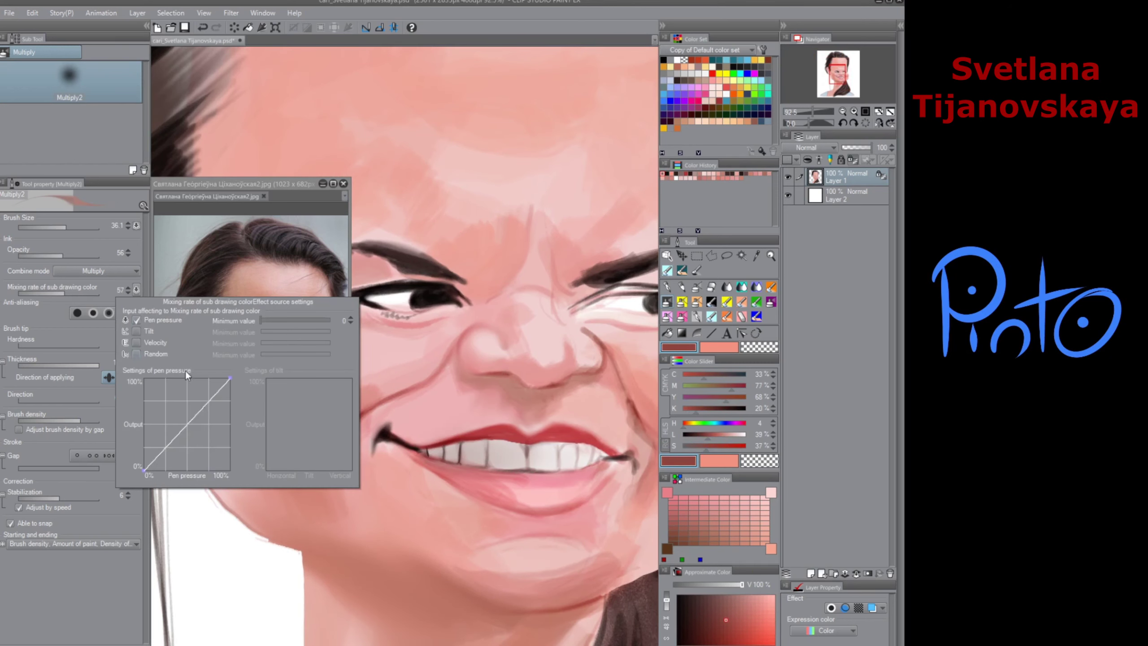
left_click(263, 12)
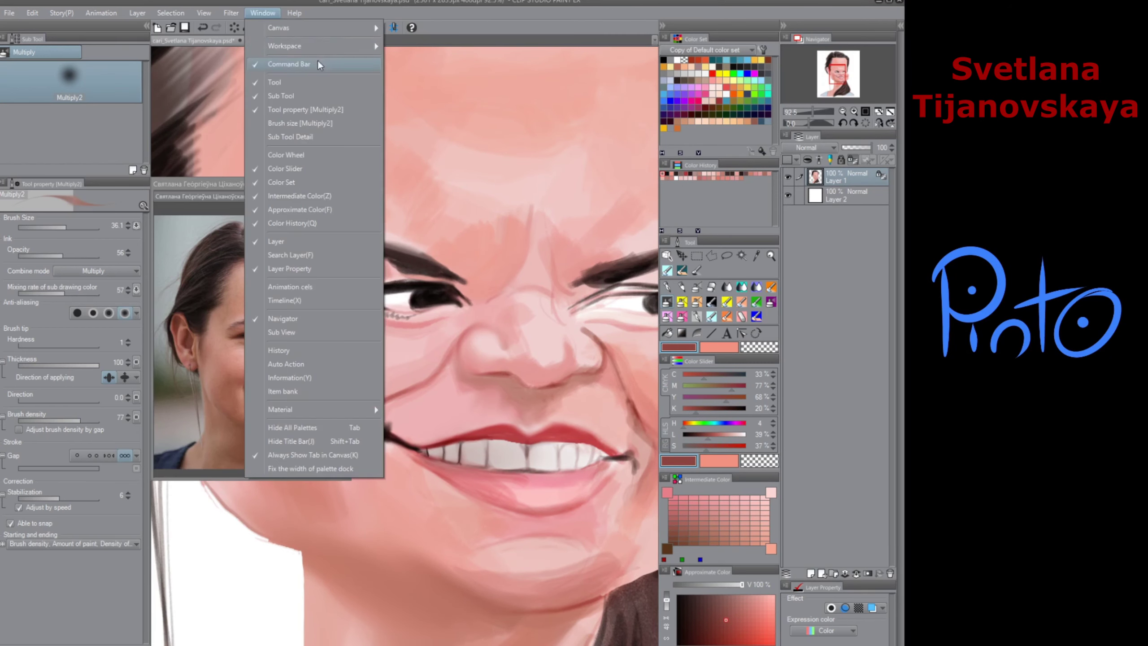
mouse_move(317, 46)
left_click(456, 64)
type("Marcelo02")
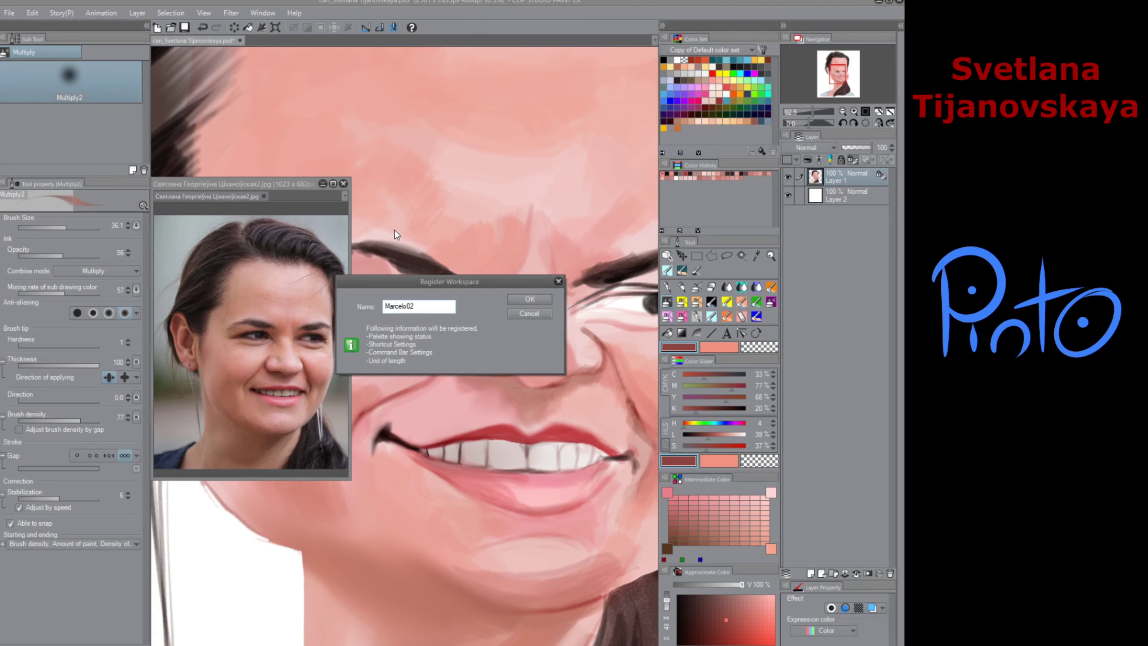
key("Return")
key("Return")
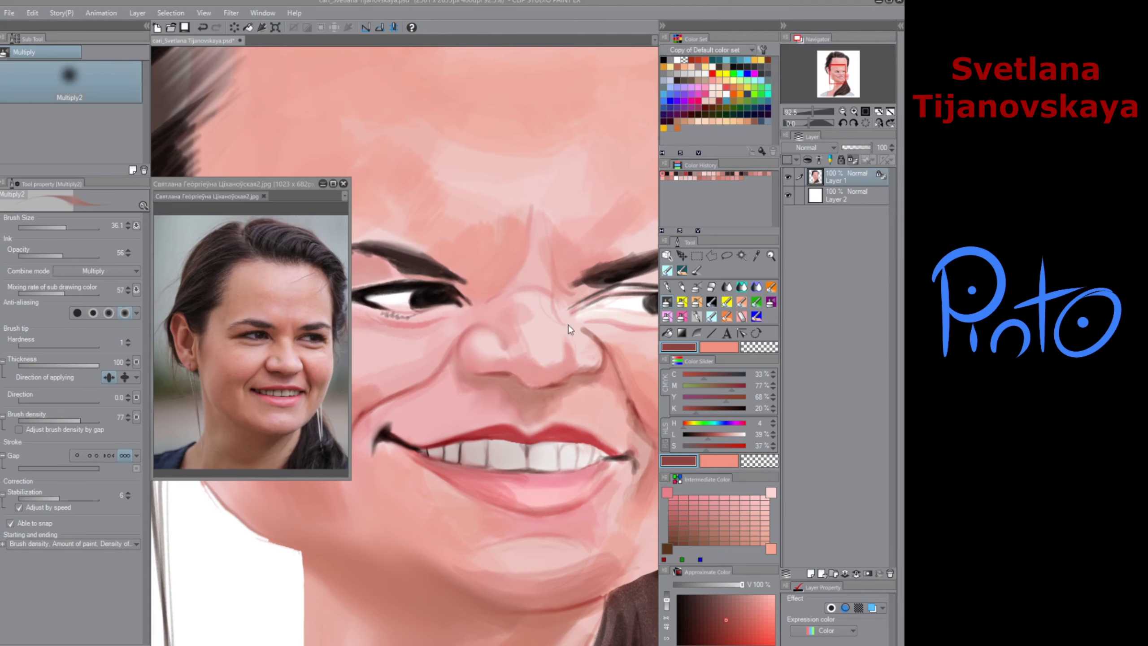
Step: Darken the outline of the near nostril wing in the dark red with Multiply2 at size 36.1, opacity 56
left_click_drag(510, 373, 464, 377)
key("ctrl+z")
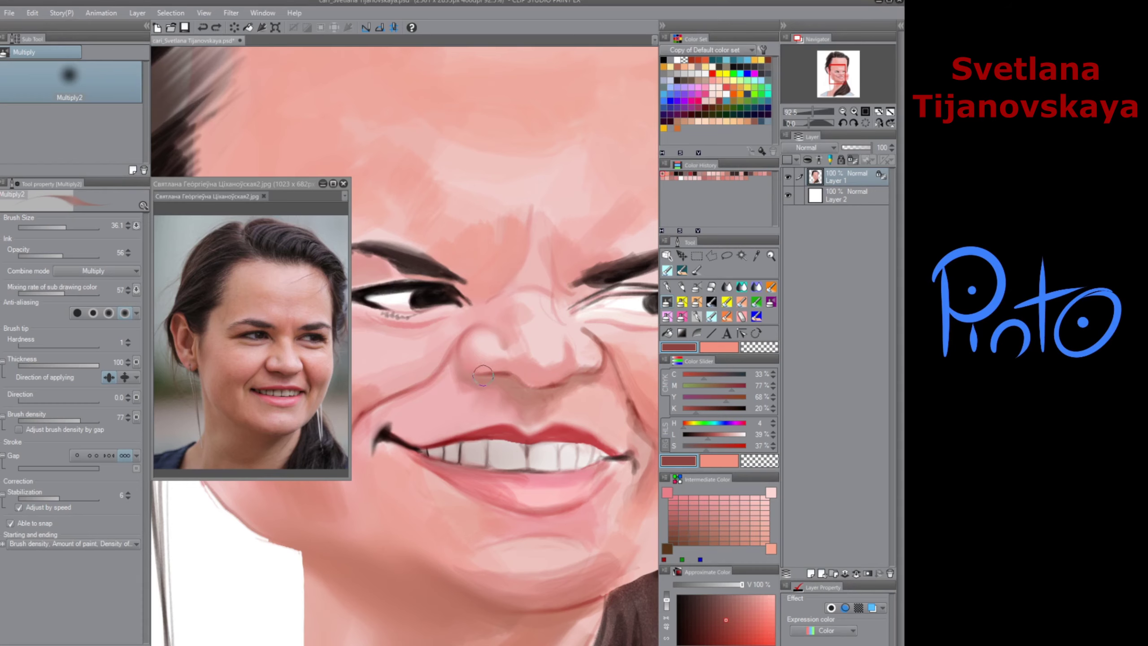
mouse_move(463, 322)
left_mouse_down()
mouse_move(456, 358)
mouse_move(472, 373)
left_mouse_up()
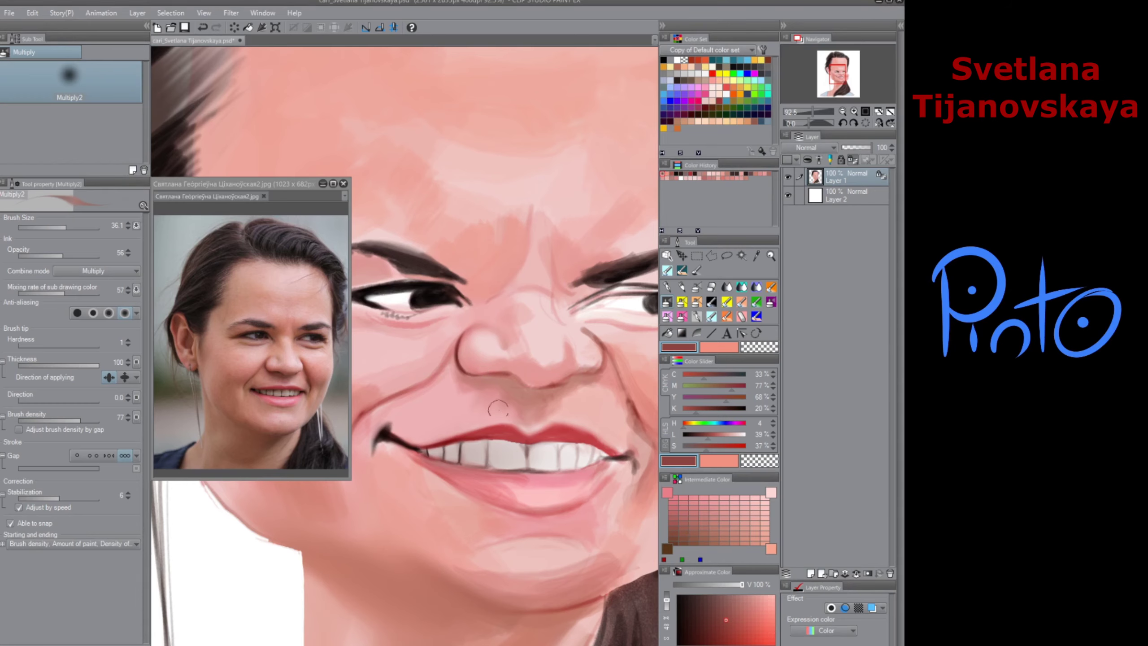
Step: Define the smile fold running from the near nostril towards the mouth corner in sampled red with Multiply2
left_click(452, 360, "alt")
left_click_drag(468, 330, 436, 377)
mouse_move(454, 395)
left_mouse_down()
mouse_move(503, 387)
mouse_move(395, 437)
mouse_move(428, 401)
left_mouse_up()
left_click(453, 387, "alt")
left_click(727, 287)
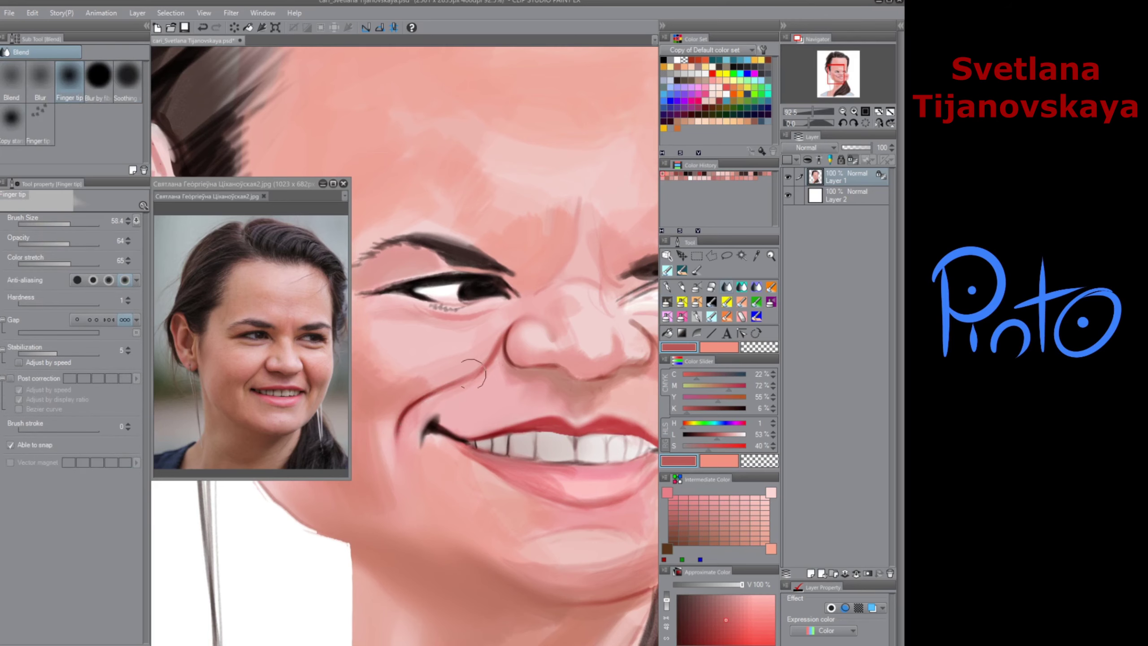
left_click(741, 286)
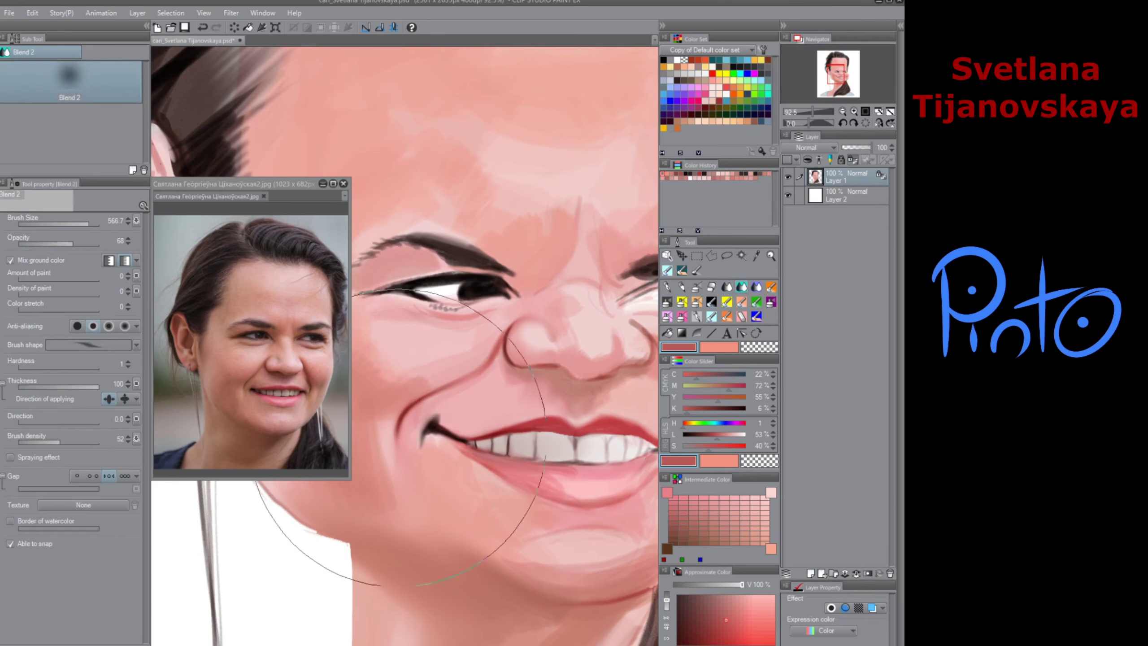
Step: Shade the near upper eyelid in a sampled light pink with the Multiply2 brush enlarged to size 113.5
left_click(667, 301)
mouse_move(461, 277)
left_mouse_down()
mouse_move(452, 381)
mouse_move(374, 390)
left_mouse_up()
left_click(446, 382, "alt")
left_click(409, 372, "alt")
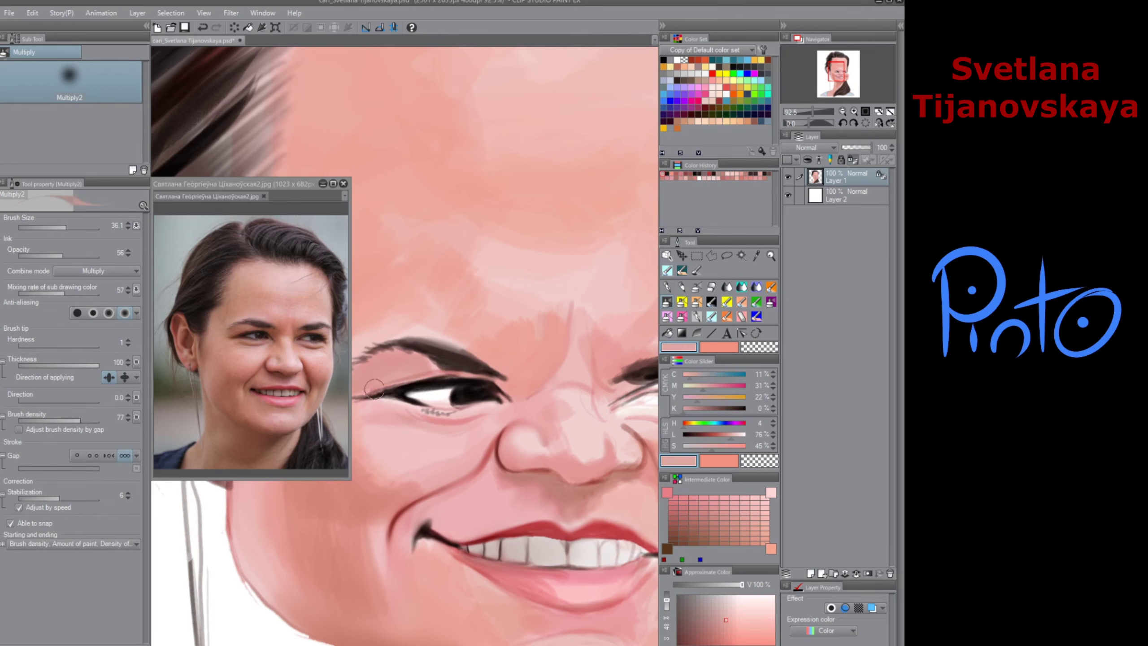
key("]")
left_click_drag(470, 371, 583, 370)
key("]")
left_click_drag(453, 381, 518, 373)
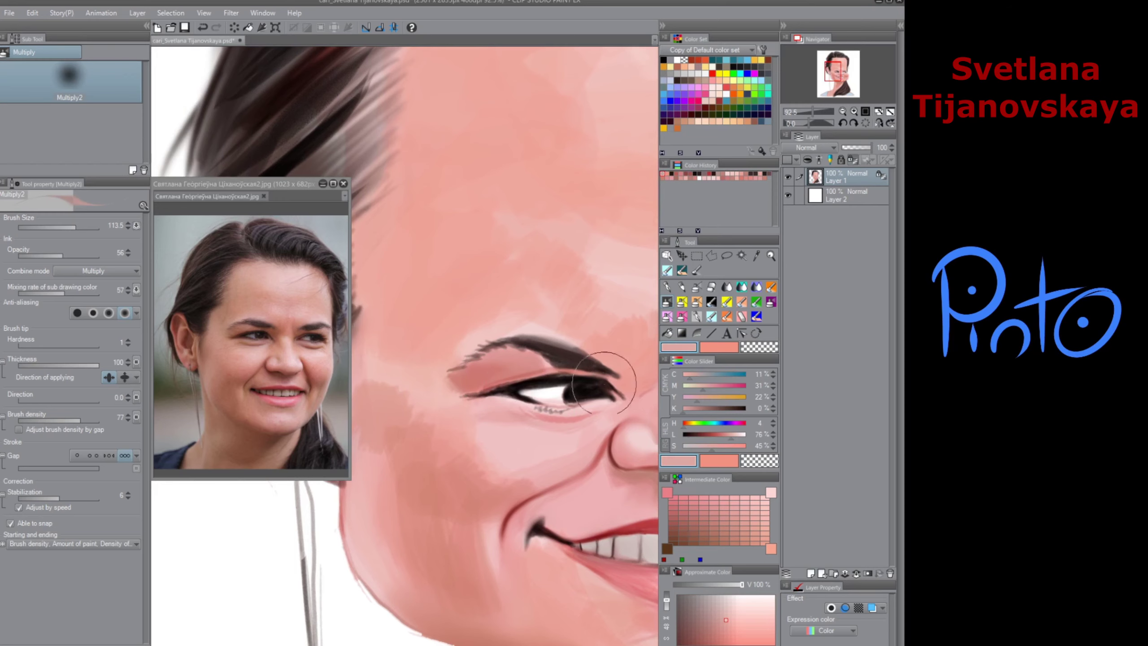
Step: Soften the skin between the eyebrows in sampled pinks with the Rough brush at size 195.1, opacity 41
scroll(564, 407, "down", 5)
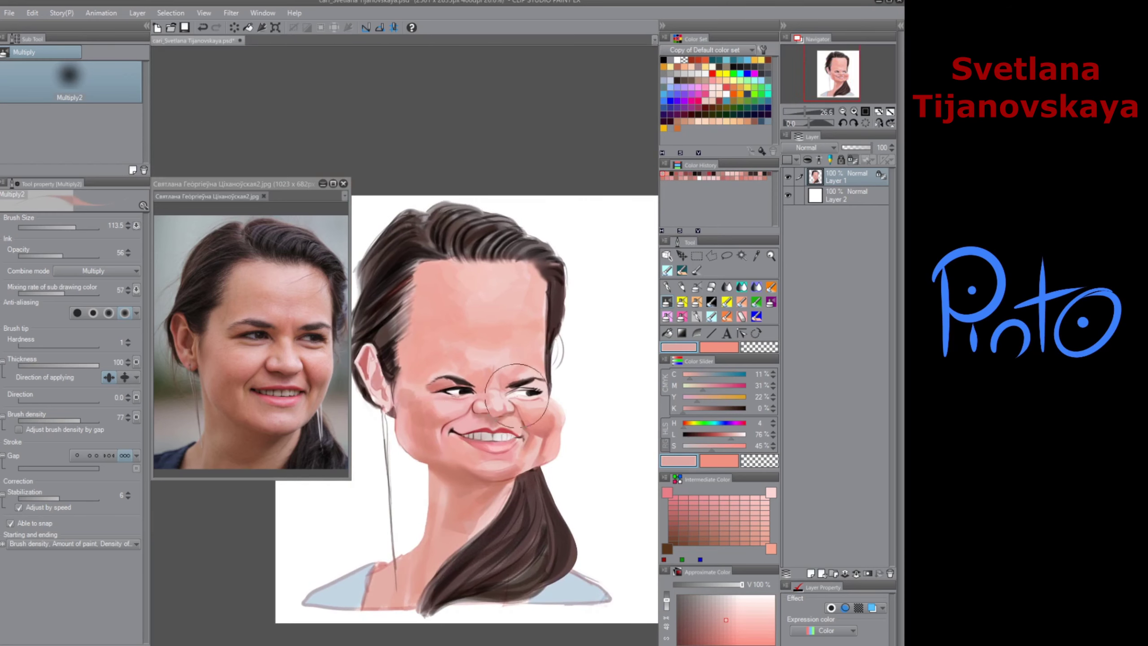
left_click(696, 270)
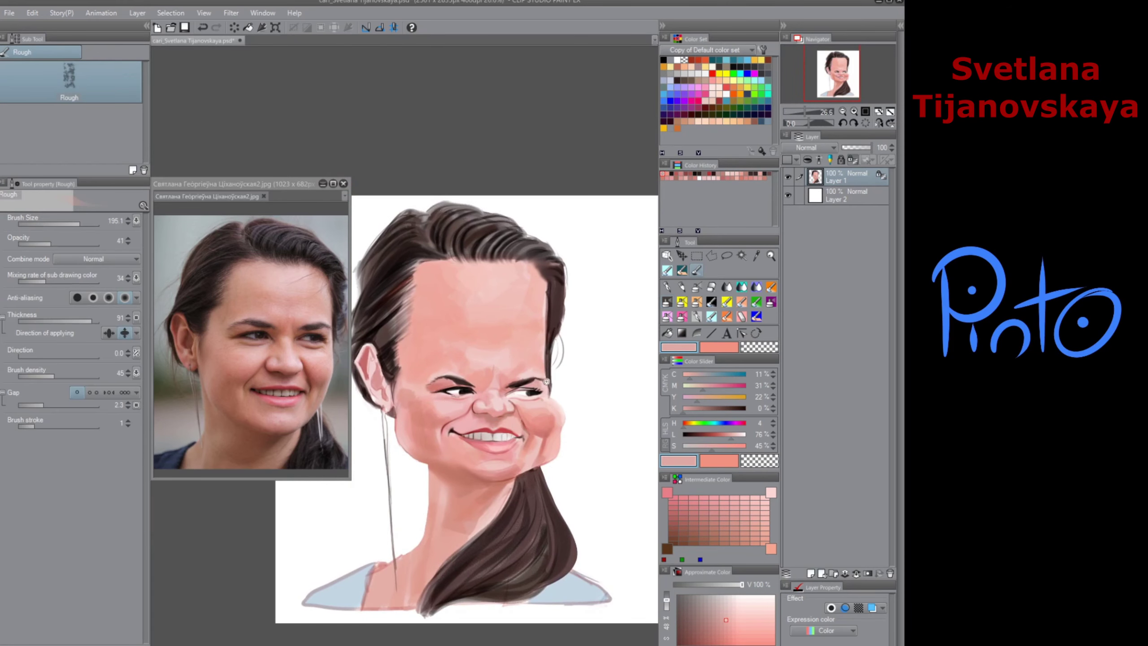
scroll(504, 390, "up", 6)
left_click(505, 362, "alt")
left_click_drag(499, 374, 495, 400)
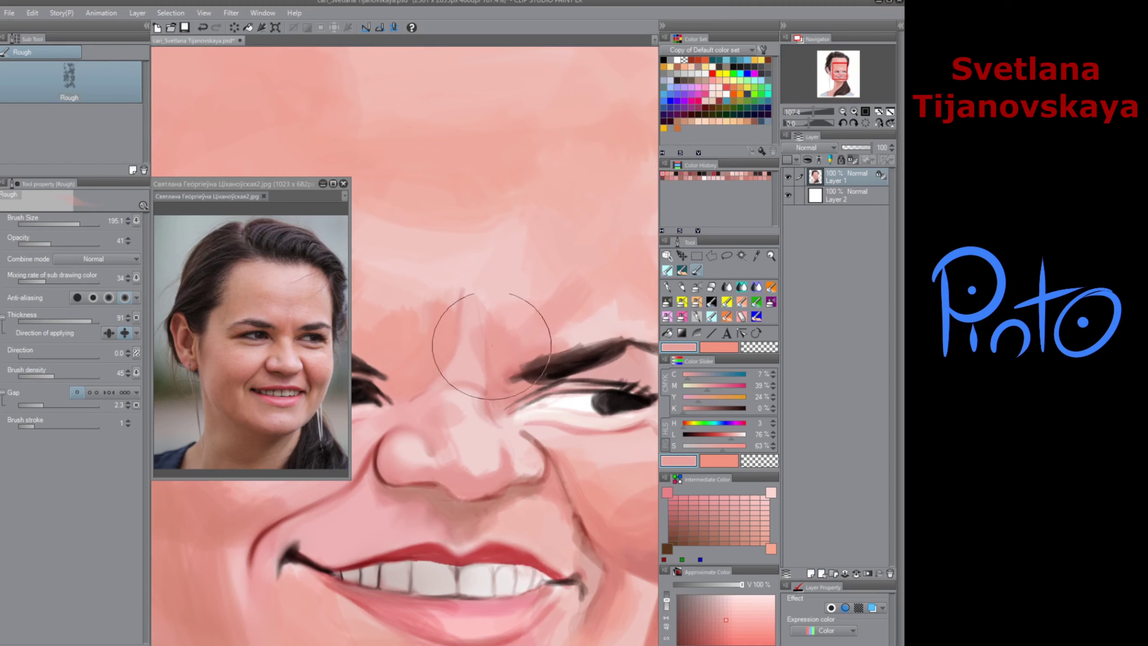
left_click(504, 307, "alt")
mouse_move(492, 294)
left_mouse_down()
mouse_move(467, 333)
mouse_move(468, 305)
left_mouse_up()
left_click(495, 343, "alt")
Step: Tint the skin at the near eye's inner corner in sampled pink with Multiply2 at size 113.5, opacity 19
left_click(667, 302)
left_click(441, 375, "alt")
mouse_move(418, 386)
left_mouse_down()
mouse_move(405, 392)
mouse_move(423, 318)
left_mouse_up()
key("ctrl+z")
left_click(33, 256)
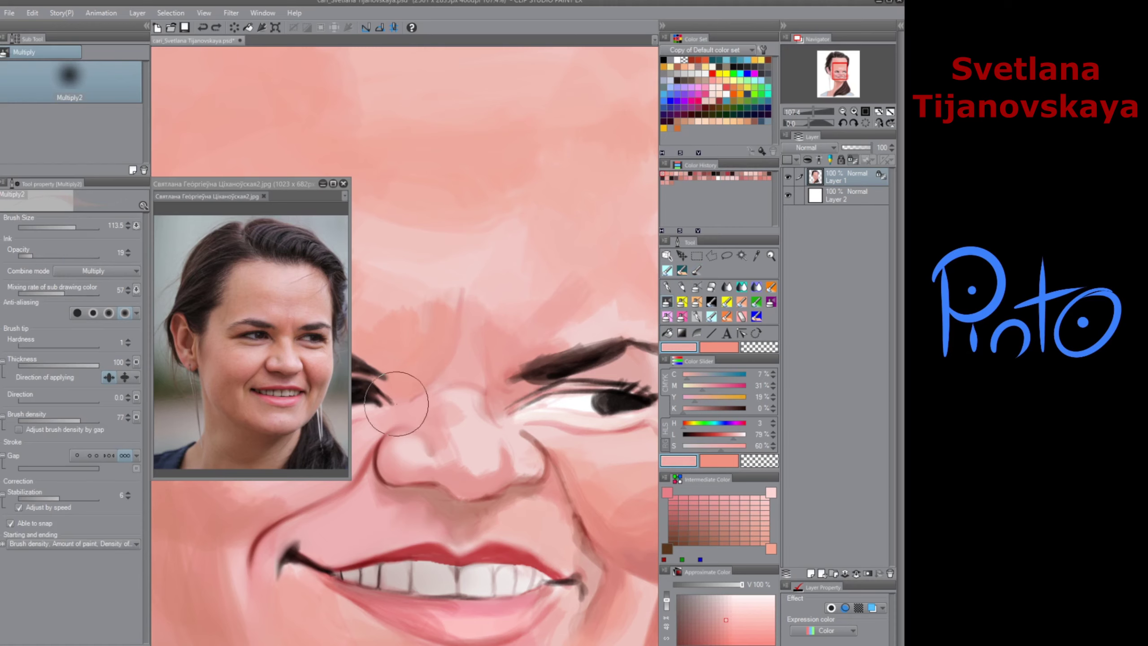
left_click(391, 387, "alt")
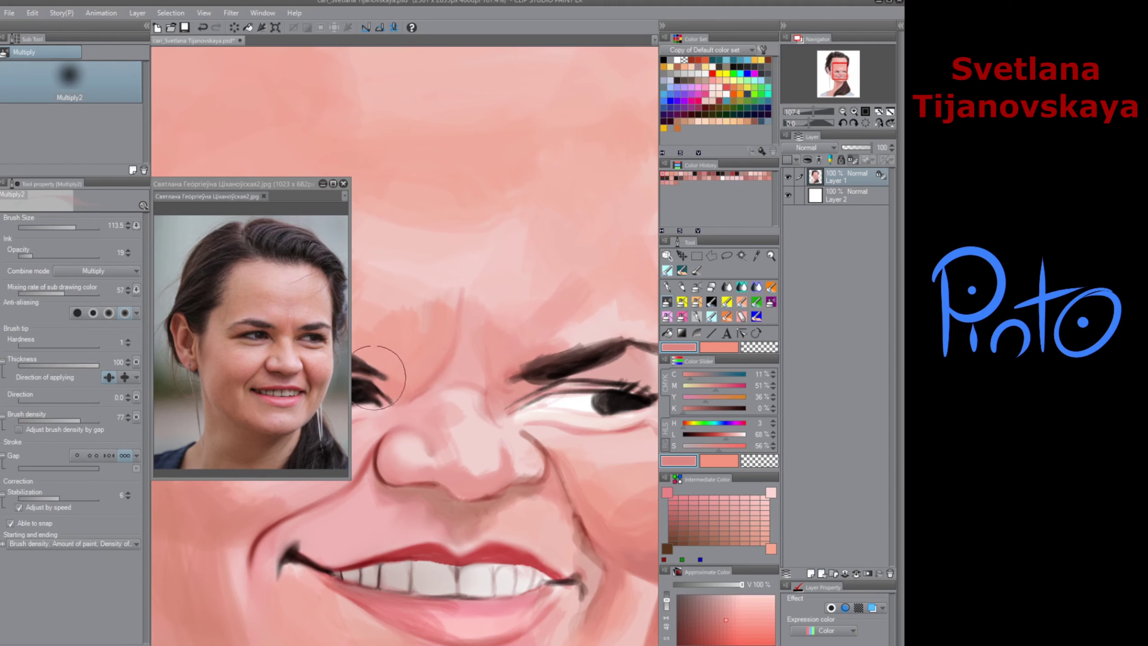
left_click_drag(386, 385, 380, 376)
left_click_drag(427, 376, 526, 361)
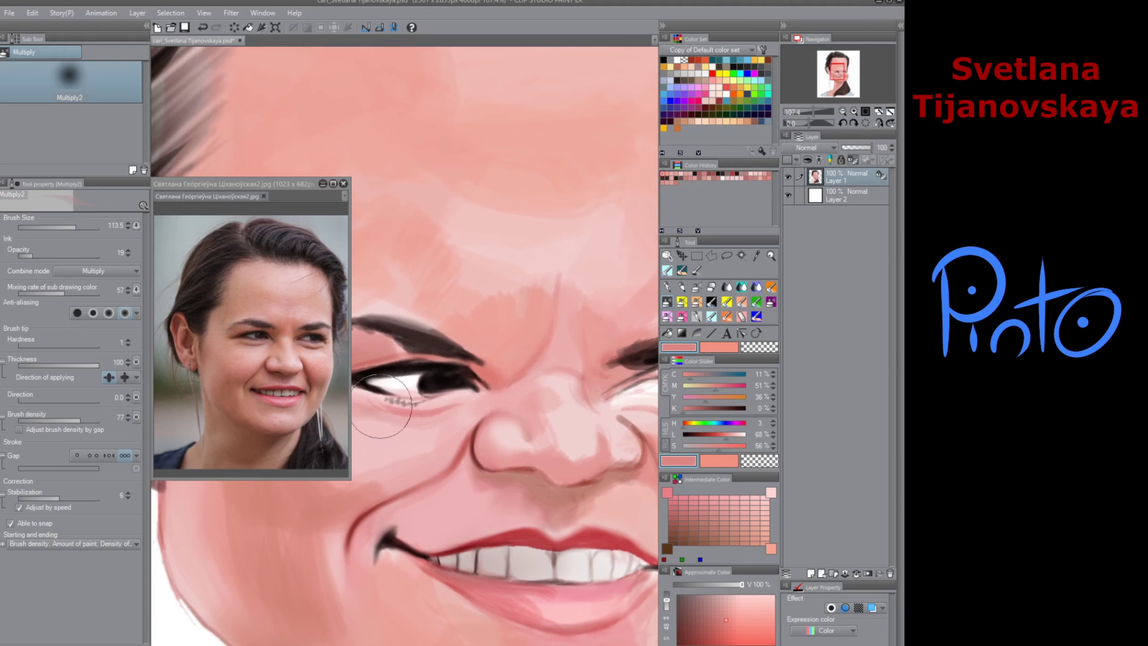
mouse_move(384, 407)
left_mouse_down()
mouse_move(469, 402)
mouse_move(457, 379)
left_mouse_up()
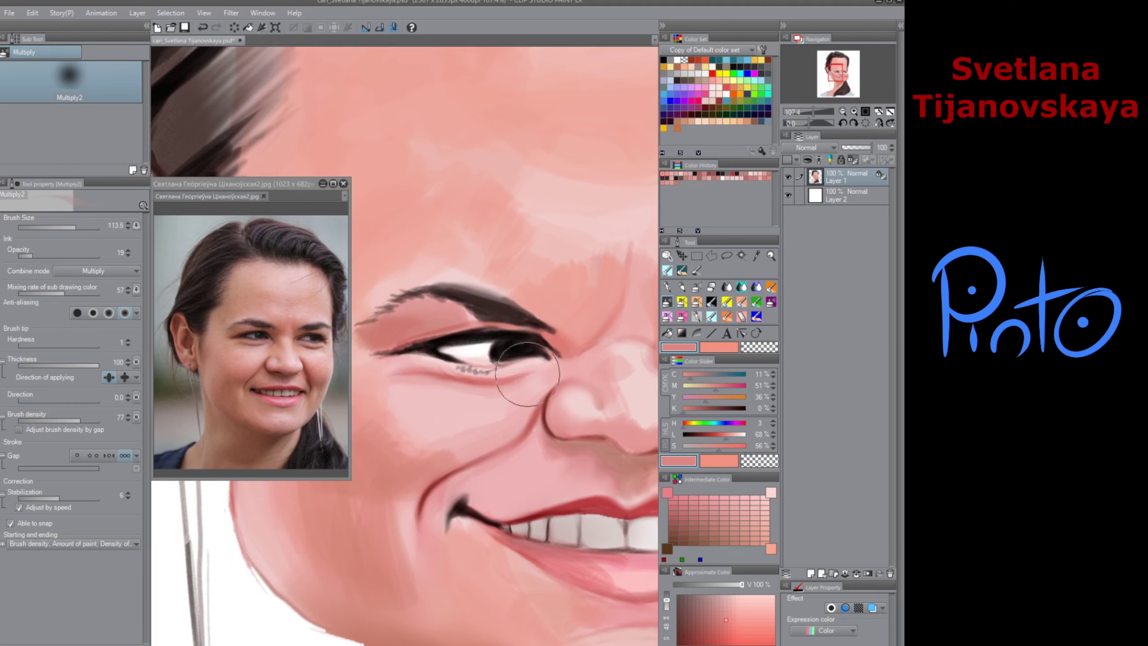
Step: Smooth the shading on the near eyelid and under the eye with the Finger tip brush at size 58.4, opacity 72
key("j")
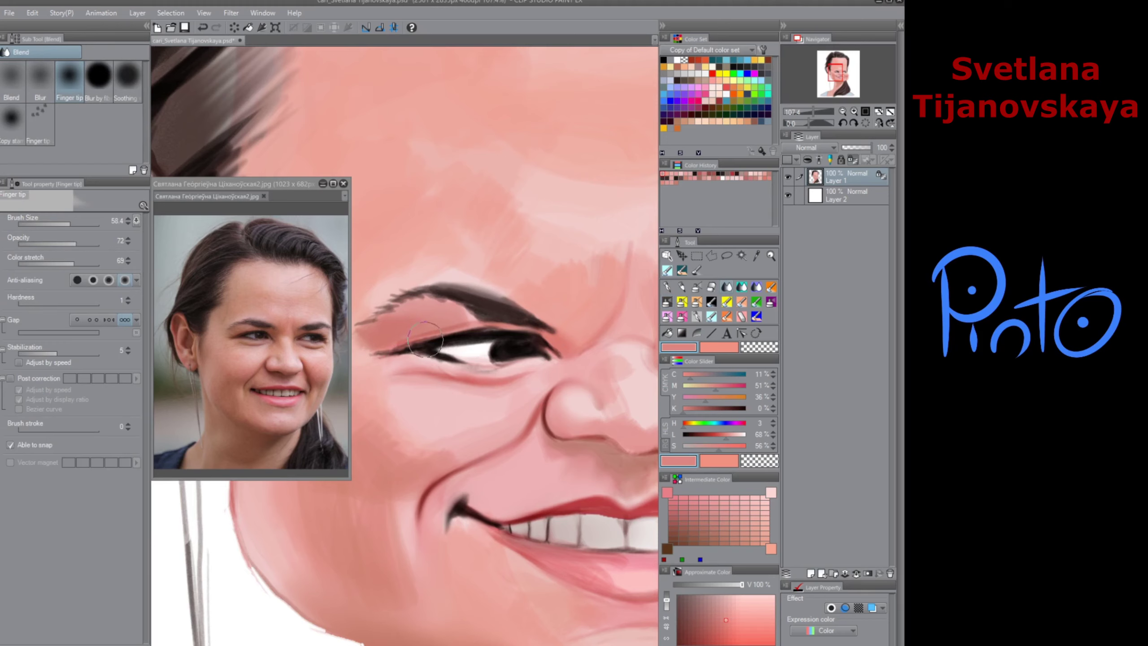
left_click_drag(395, 354, 370, 358)
mouse_move(468, 312)
left_mouse_down()
mouse_move(466, 323)
mouse_move(419, 264)
mouse_move(420, 297)
left_mouse_up()
left_click_drag(529, 399, 479, 408)
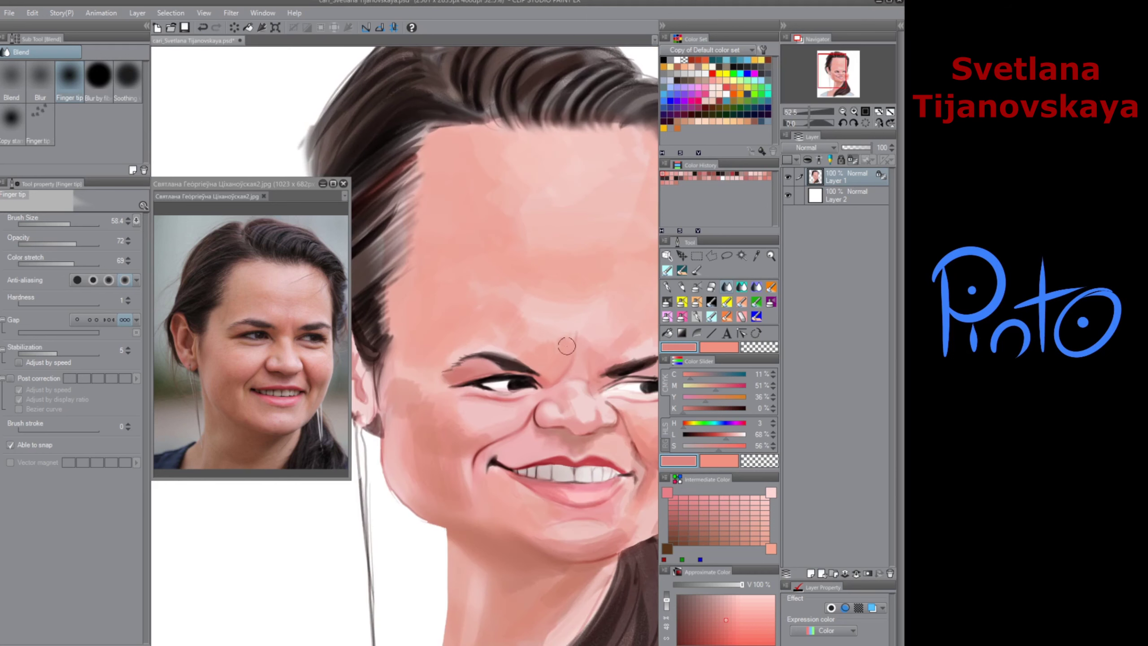
Step: Deepen the shadow along the underside of the nose in brownish pink with Multiply2 at size 113.5, opacity 56
scroll(618, 389, "up", 3)
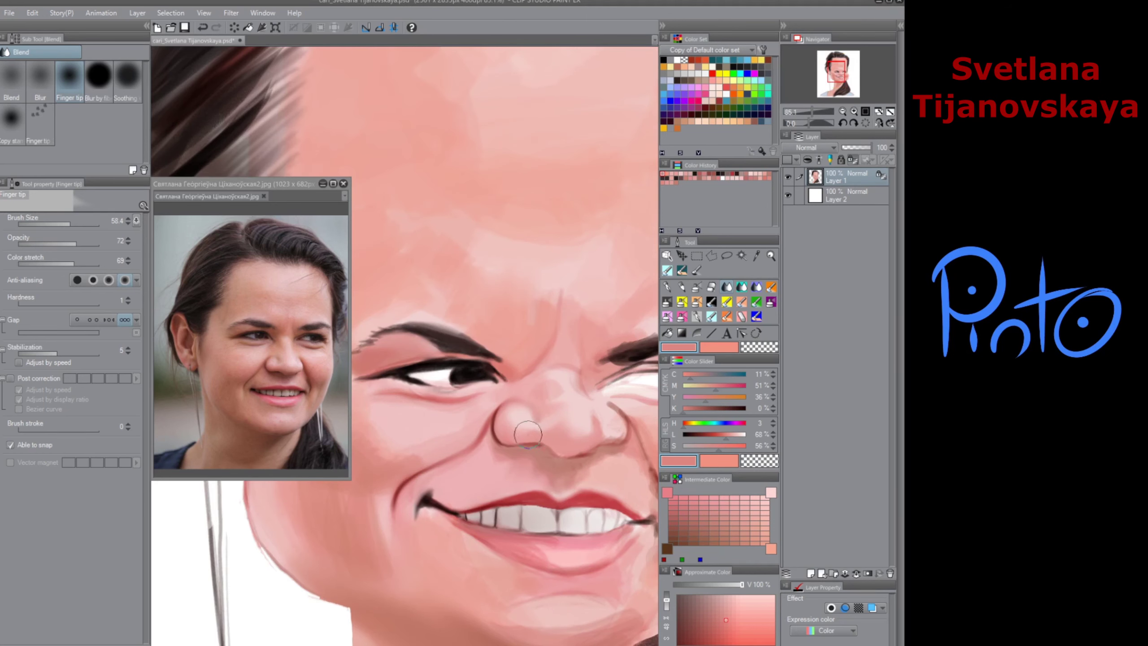
left_click(676, 298)
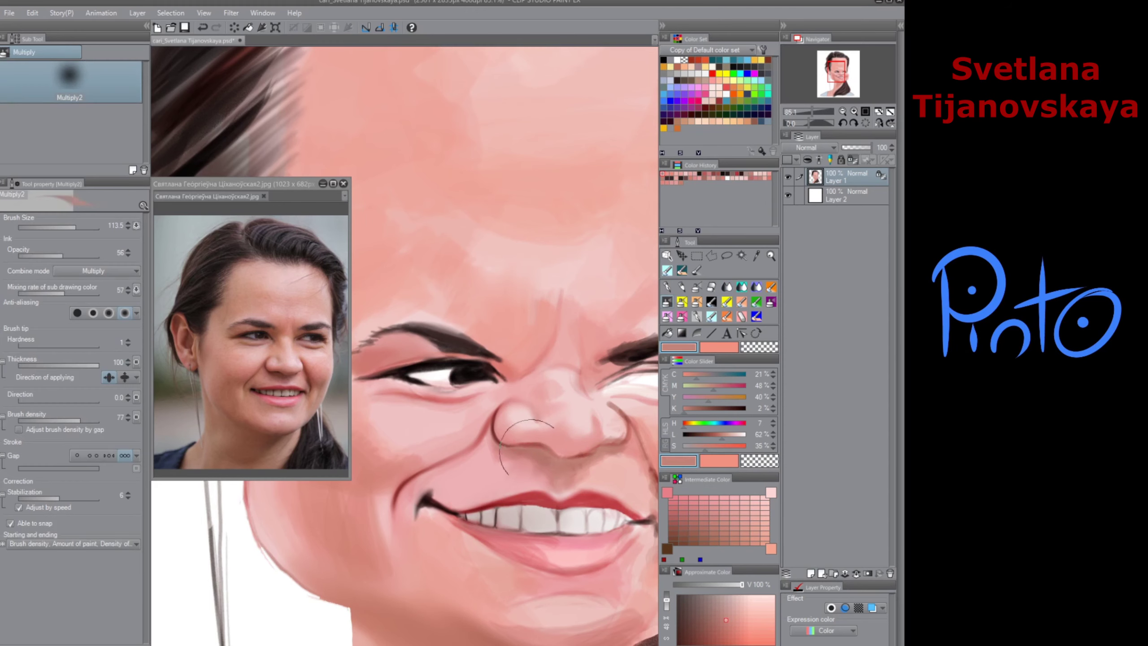
mouse_move(532, 452)
left_mouse_down()
mouse_move(570, 462)
mouse_move(560, 471)
mouse_move(552, 445)
mouse_move(606, 435)
mouse_move(627, 443)
left_mouse_up()
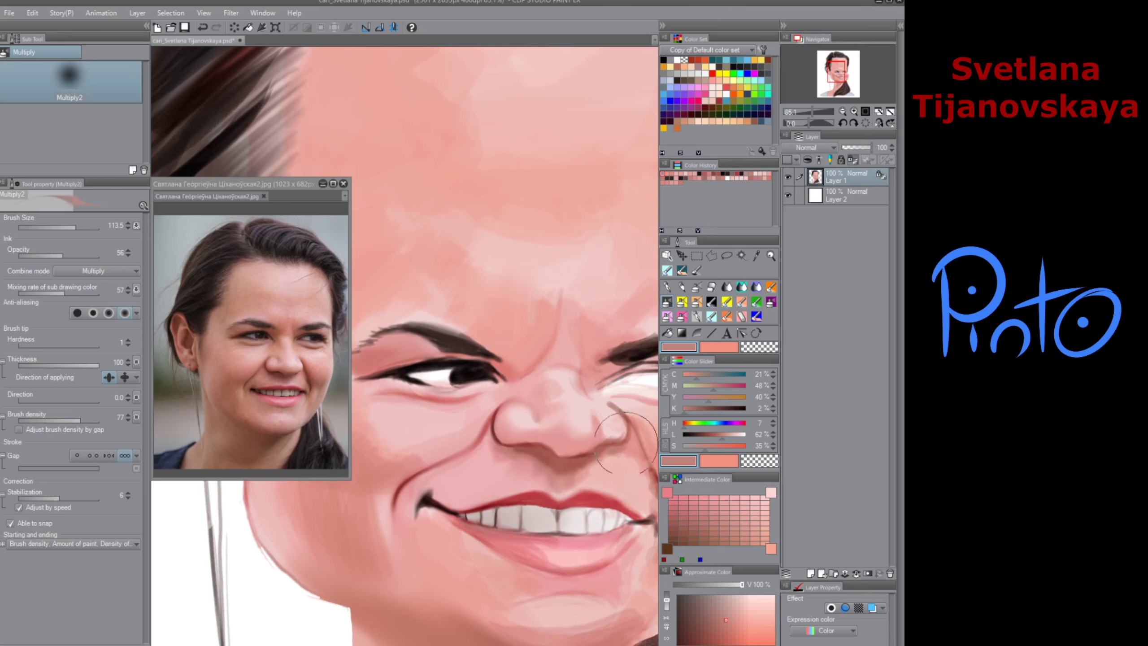
Step: Smooth the nose's far side with the Finger tip brush at size 58.4, then highlight it in pale pink with Normal 2 at size 245.2, opacity 44
key("j")
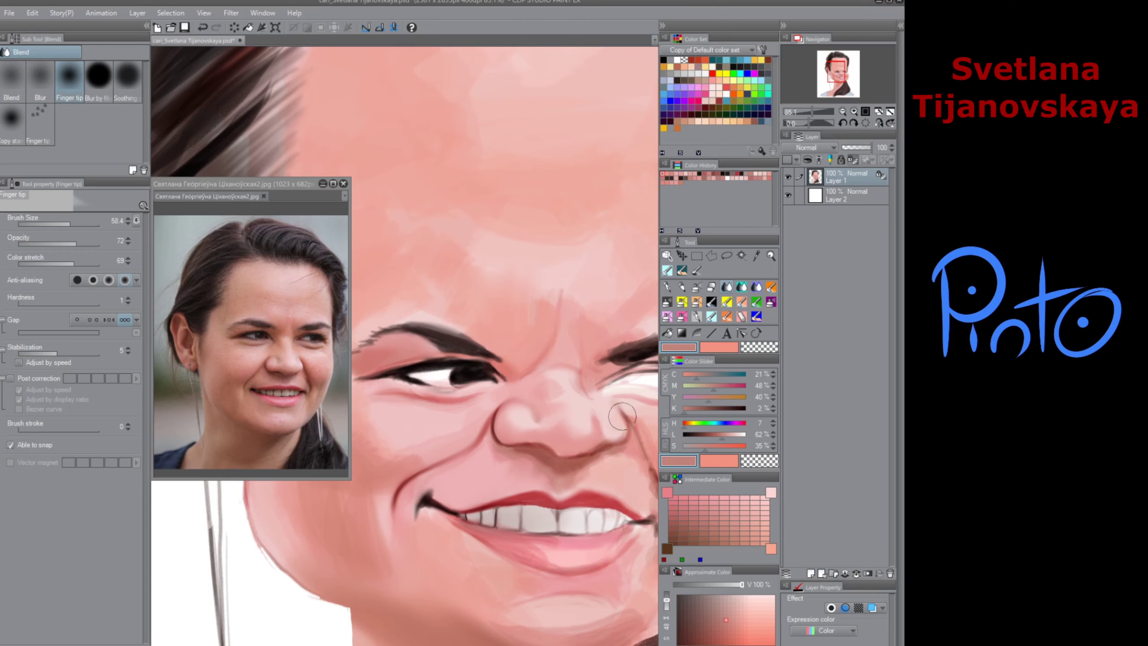
left_click_drag(600, 413, 592, 403)
scroll(542, 394, "down", 5)
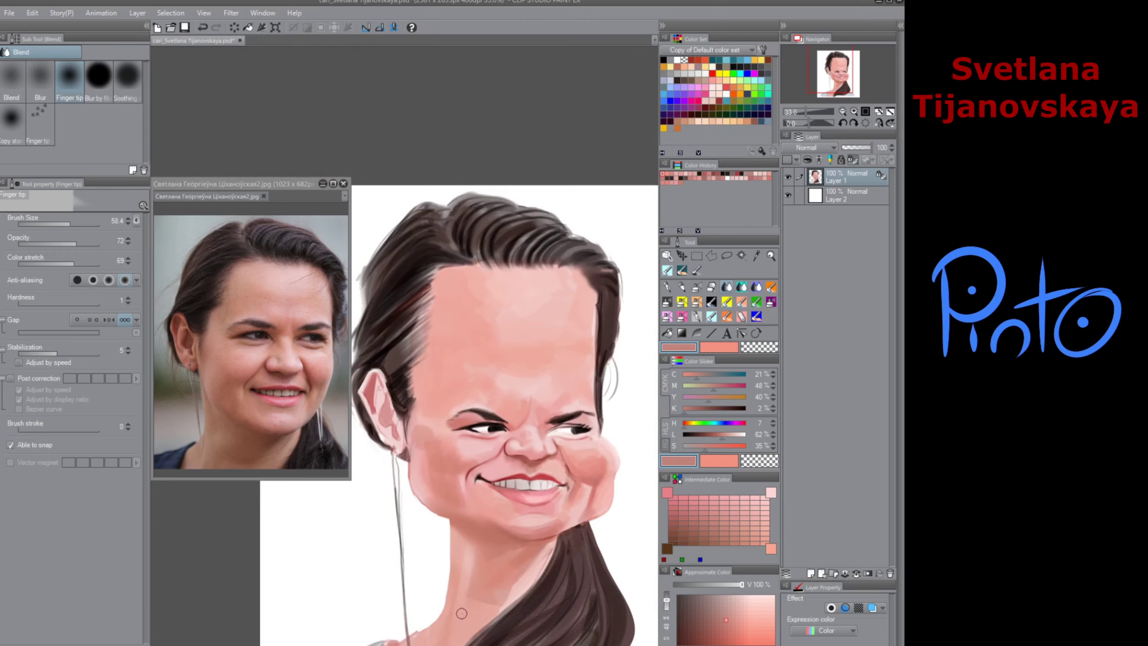
left_click(700, 303)
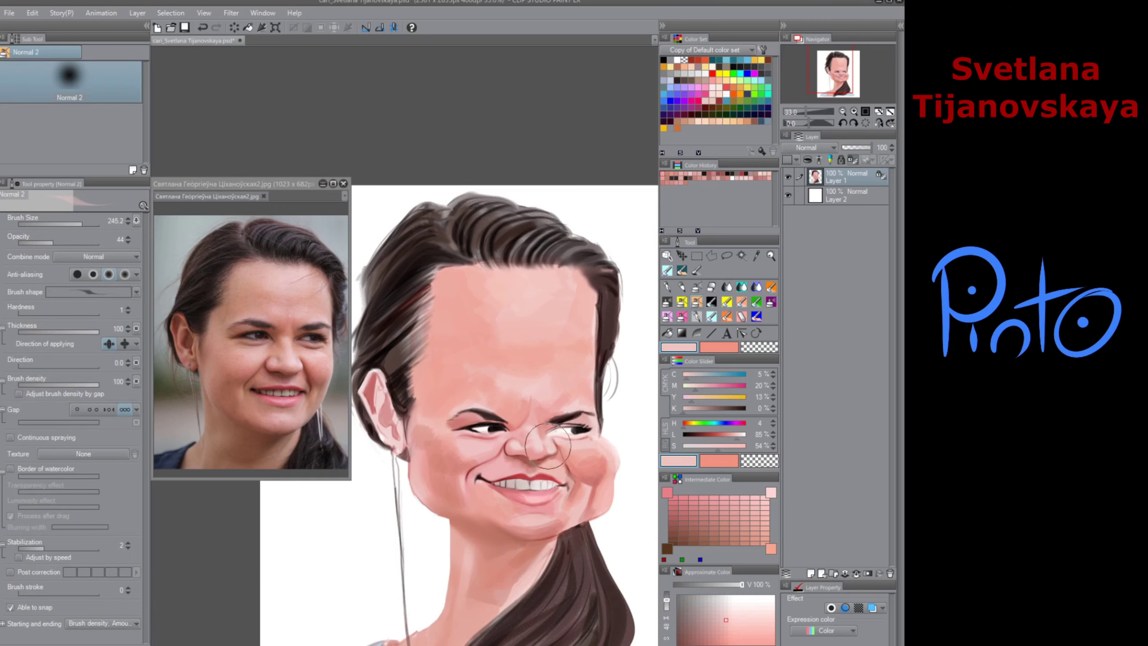
left_click_drag(548, 447, 511, 447)
Step: Shade the far cheek and the near smile fold in sampled pinks with Multiply2 at size 113.5, opacity 27
left_click(667, 302)
left_click(513, 446, "alt")
left_click(40, 256)
mouse_move(632, 475)
left_mouse_down()
mouse_move(617, 485)
mouse_move(558, 460)
left_mouse_up()
left_click(573, 471, "alt")
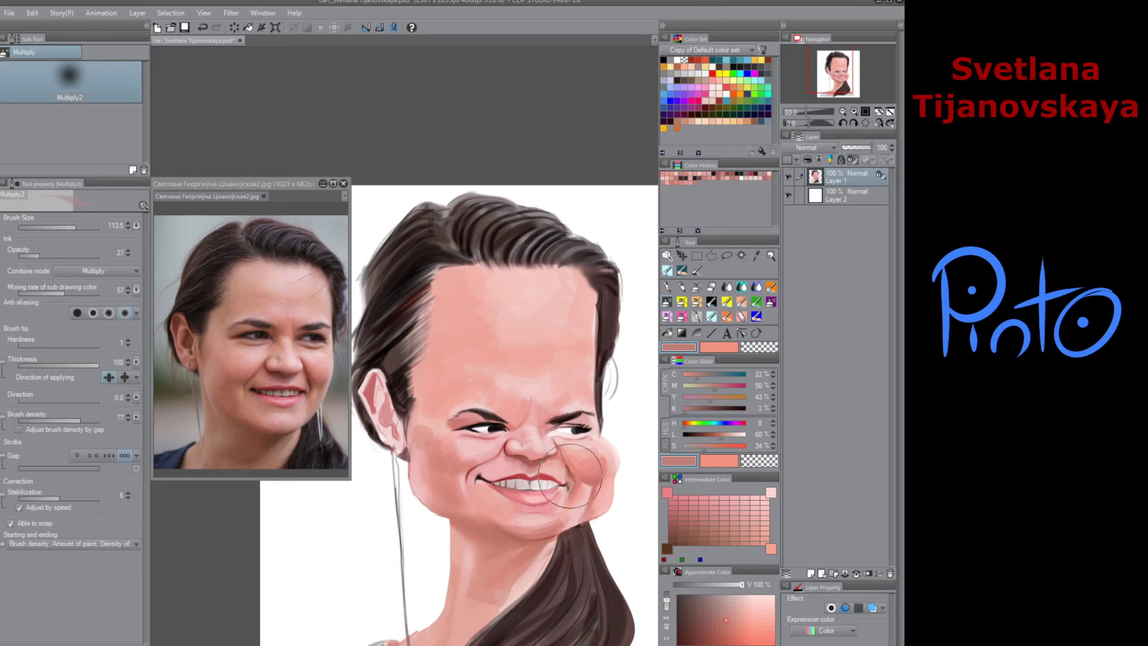
left_click(446, 481, "alt")
mouse_move(485, 487)
left_mouse_down()
mouse_move(467, 480)
mouse_move(490, 470)
left_mouse_up()
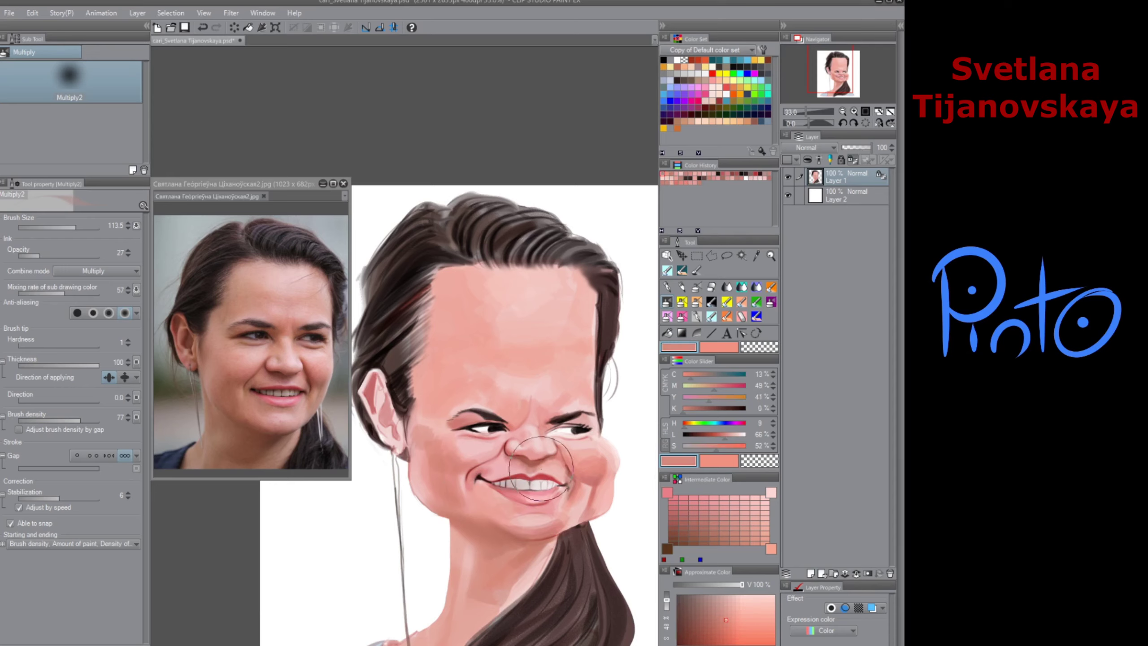
mouse_move(517, 459)
left_mouse_down()
mouse_move(463, 443)
mouse_move(480, 461)
mouse_move(446, 451)
mouse_move(438, 471)
mouse_move(433, 444)
mouse_move(458, 466)
mouse_move(426, 465)
left_mouse_up()
left_click(720, 397)
key("ctrl+z")
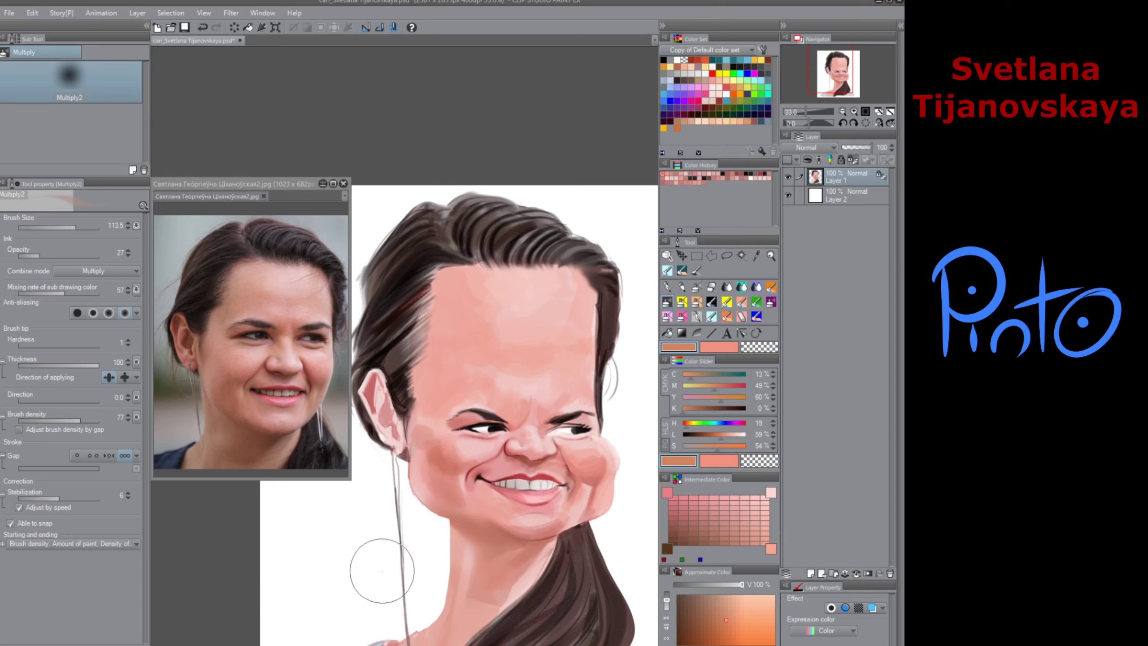
key("ctrl+z")
Step: Smooth the far jaw, the near cheek and the near jawline with the Finger tip brush at size 161.6, opacity 72
left_click(701, 303)
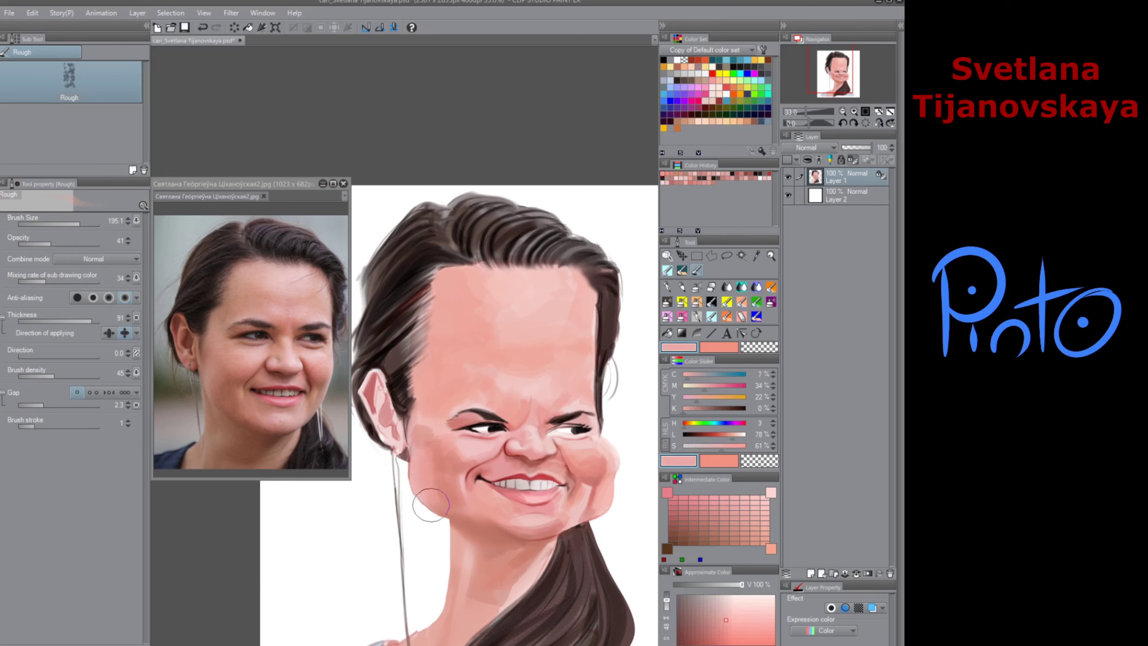
key("j")
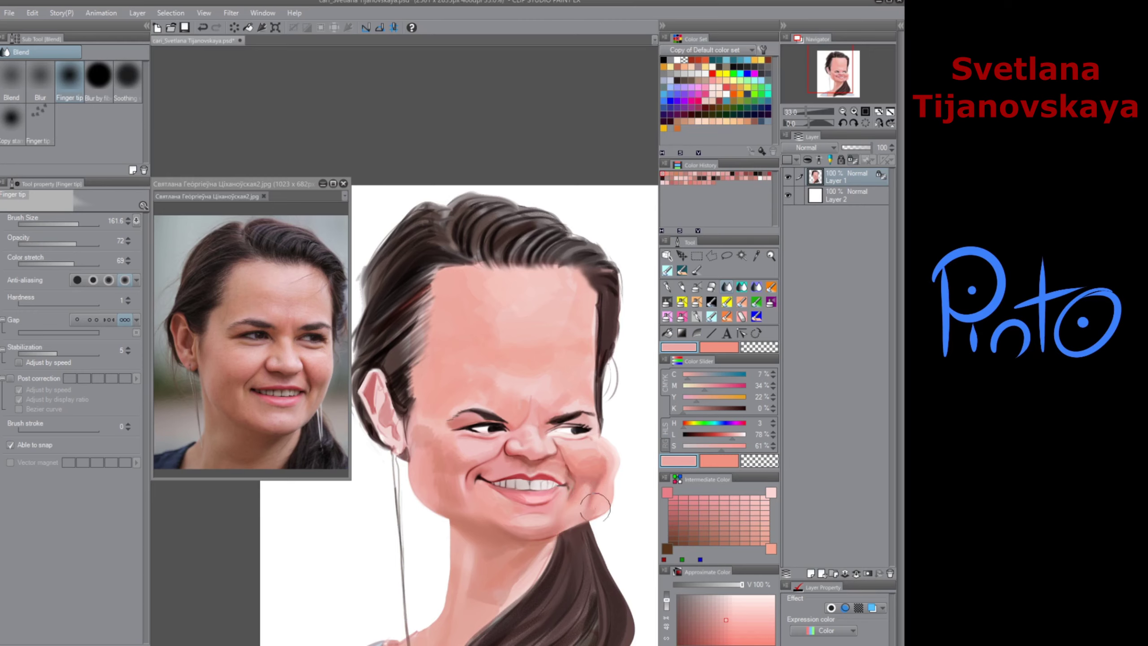
left_click_drag(583, 529, 595, 514)
mouse_move(488, 442)
left_mouse_down()
mouse_move(508, 442)
mouse_move(454, 452)
left_mouse_up()
mouse_move(472, 514)
left_mouse_down()
mouse_move(437, 565)
mouse_move(444, 615)
mouse_move(486, 445)
mouse_move(470, 514)
mouse_move(446, 493)
mouse_move(457, 456)
mouse_move(478, 469)
mouse_move(451, 496)
left_mouse_up()
Step: Tint the far cheek and the skin around the mouth in sampled pinks with Multiply2 at size 113.5, opacity 27
left_click(668, 302)
left_click(483, 456, "alt")
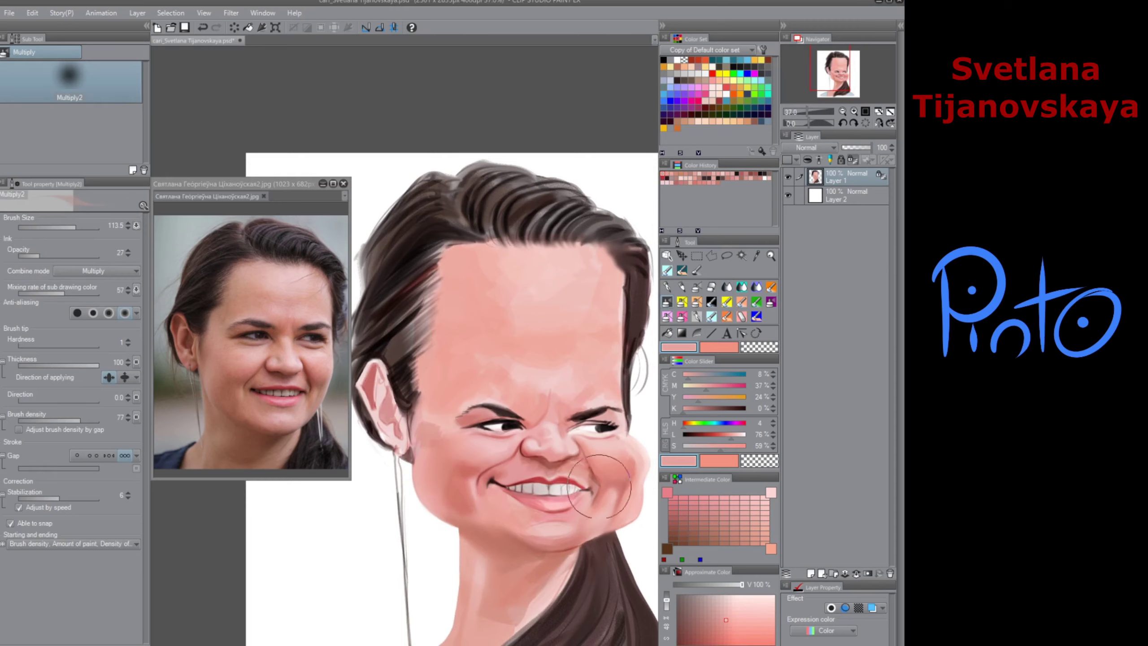
left_click_drag(609, 486, 612, 486)
scroll(576, 557, "down", 3)
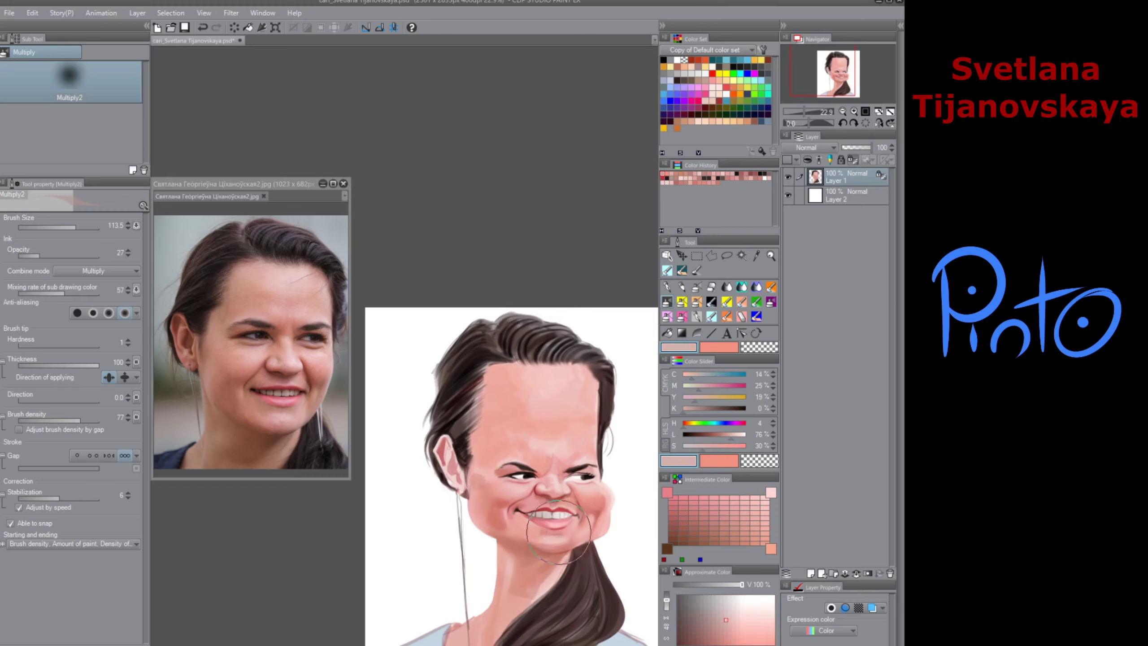
left_click(530, 522)
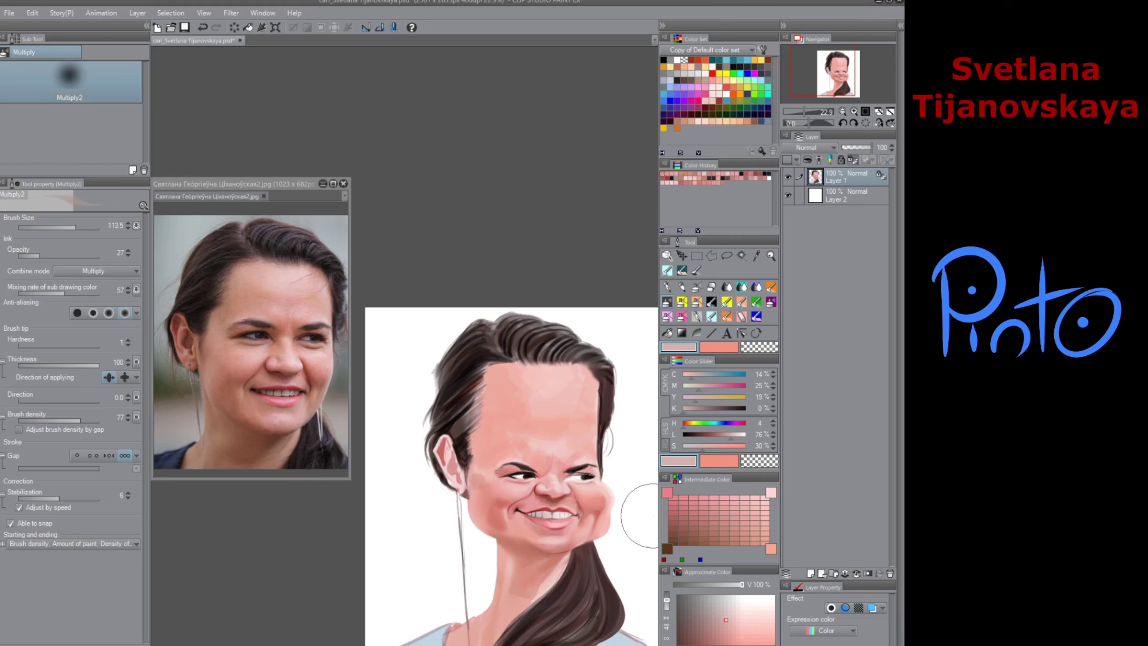
Step: Sample the dark red by the nose, set the Finger tip brush to size 153.1, and switch to the Blend 2 brush
scroll(557, 493, "up", 5)
left_click(513, 500, "alt")
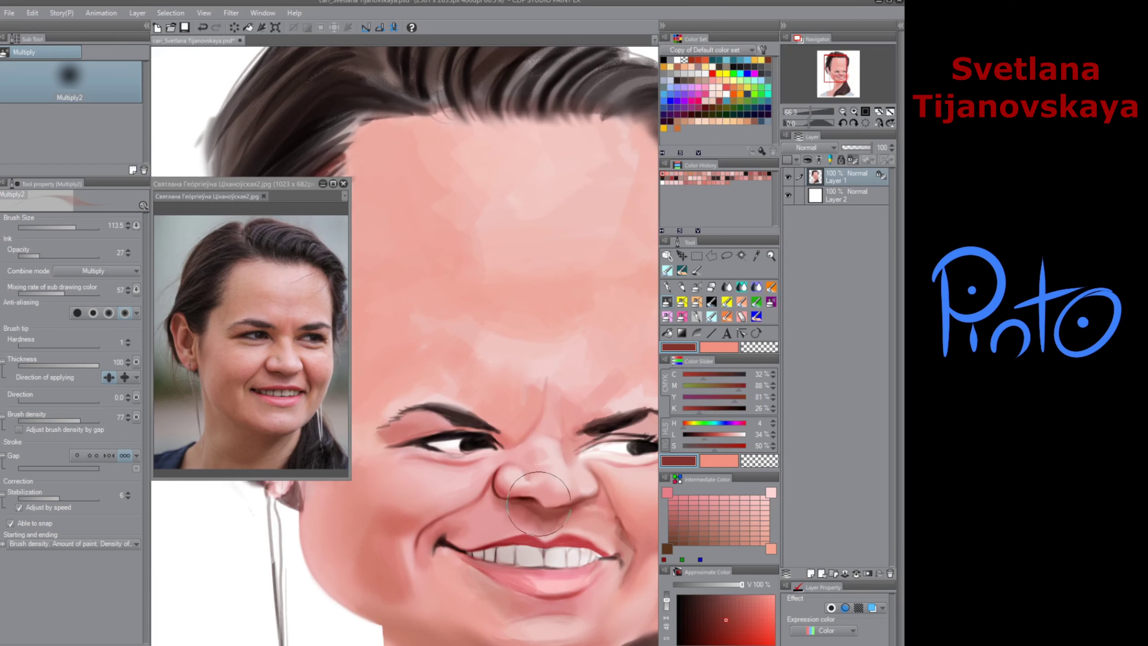
key("j")
mouse_move(457, 485)
left_mouse_down("ctrl+alt")
mouse_move(486, 477)
mouse_move(525, 492)
mouse_move(511, 481)
mouse_move(499, 492)
left_mouse_up("ctrl+alt")
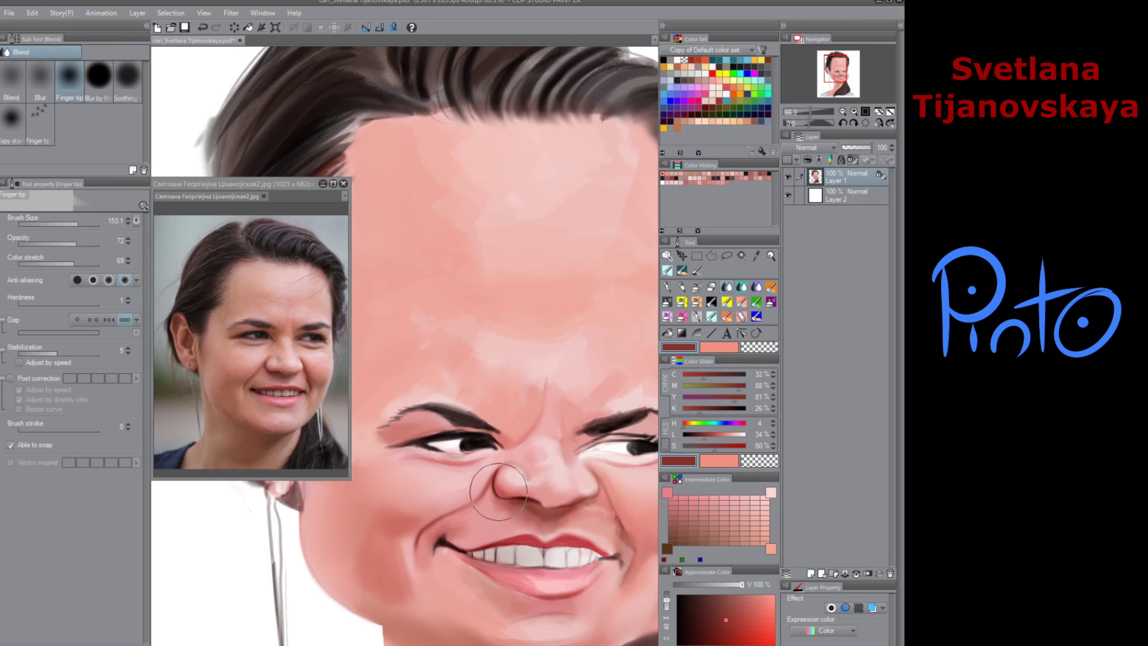
key("j")
scroll(504, 513, "down", 6)
left_click_drag(547, 530, 536, 439)
scroll(504, 471, "up", 4)
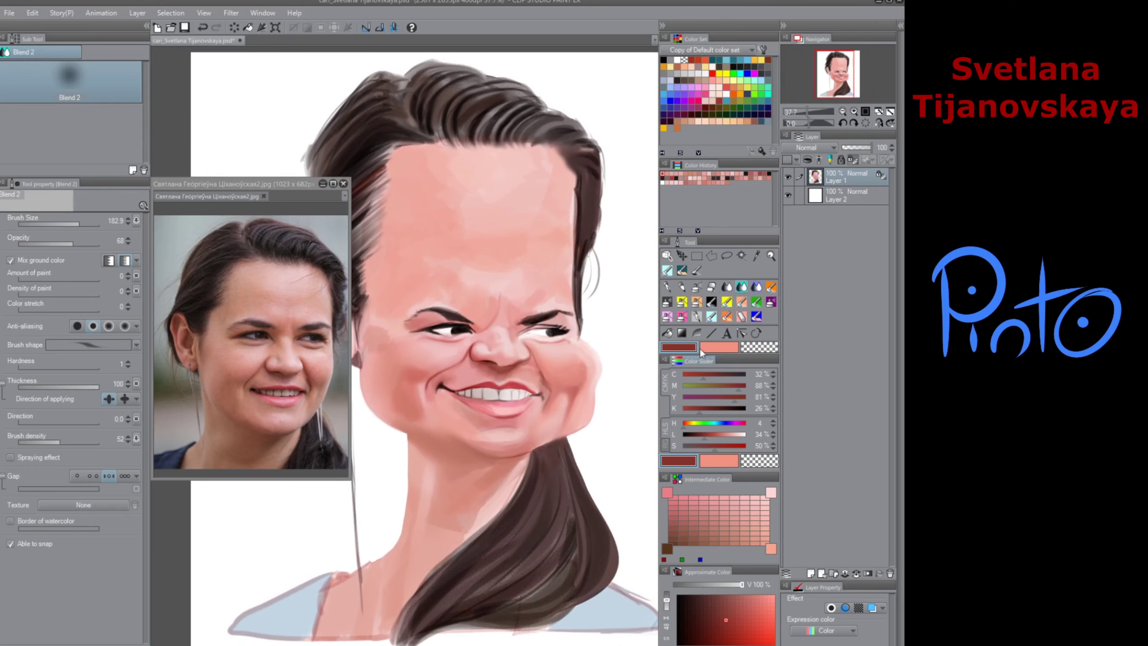
Step: Darken the shadow across the neck below the chin in brownish red with the Multiply2 brush
left_click(669, 302)
left_click(713, 528)
mouse_move(532, 449)
left_mouse_down()
mouse_move(499, 460)
mouse_move(511, 471)
mouse_move(470, 516)
mouse_move(434, 520)
mouse_move(472, 490)
mouse_move(453, 508)
left_mouse_up()
Step: Rework the neck shadow and the neck's edge beside the ponytail in sampled pinks with the Rough brush at size 195.1, opacity 41
left_click(697, 270)
left_click(524, 452, "alt")
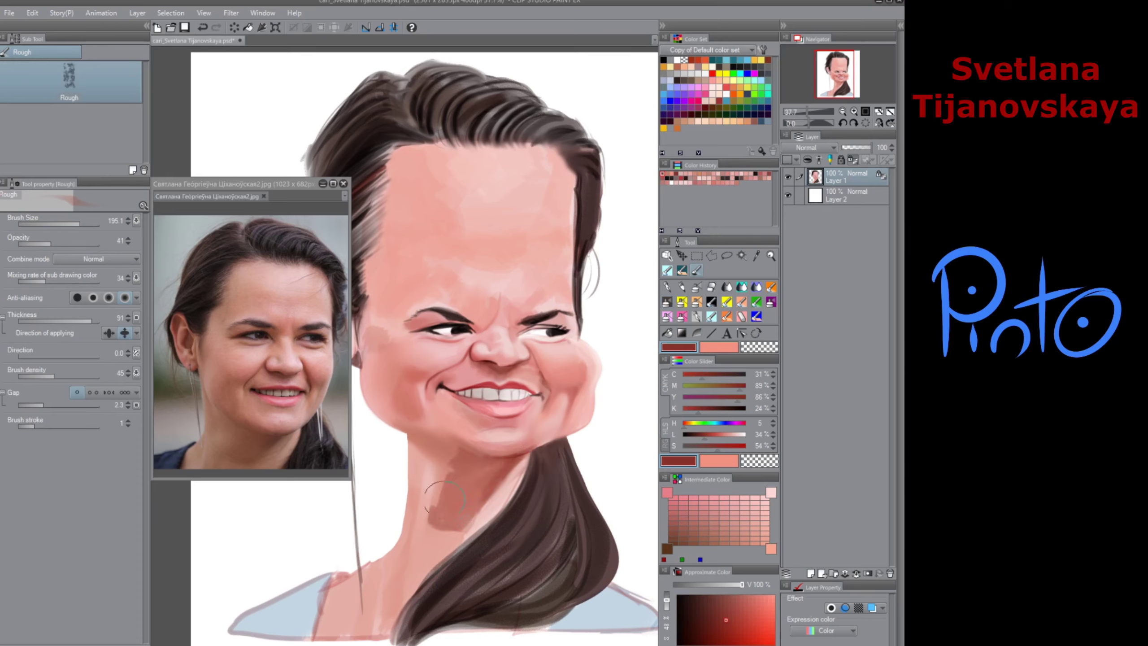
left_click_drag(431, 447, 432, 500)
left_click(427, 472, "alt")
left_click(426, 481, "alt")
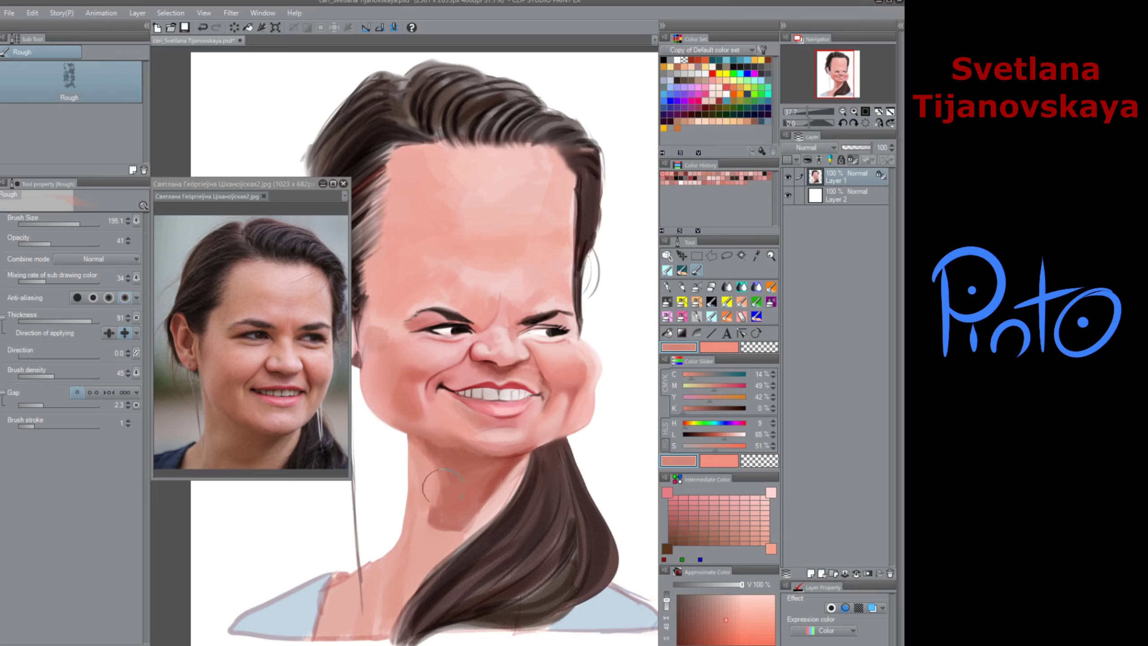
left_click_drag(531, 481, 467, 528)
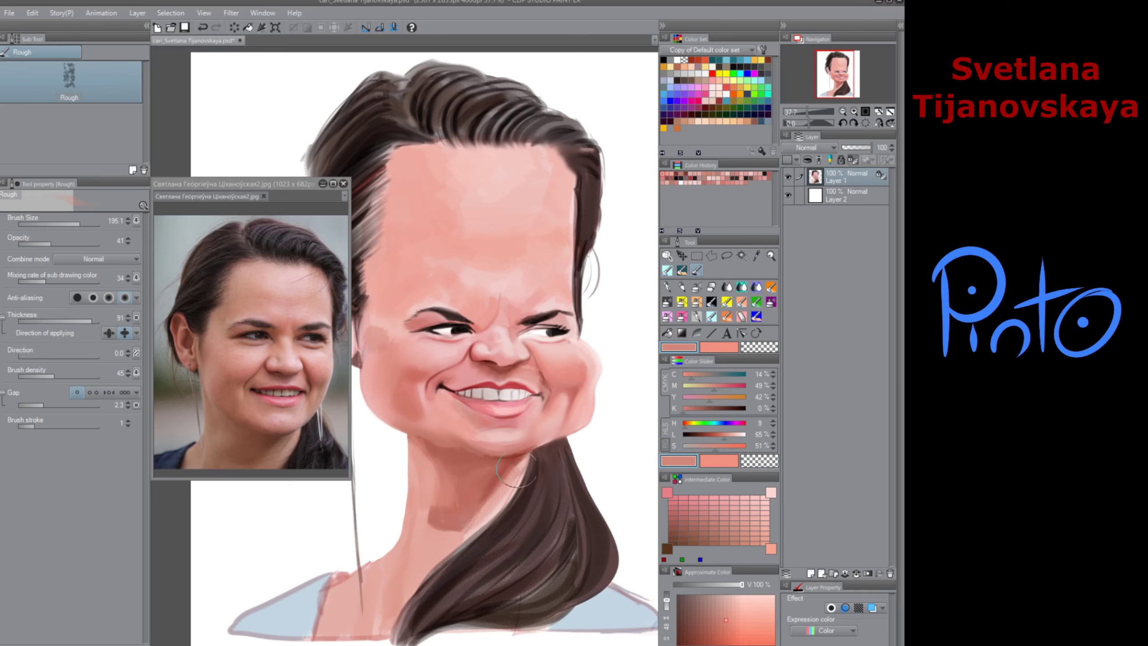
left_click_drag(517, 469, 452, 550)
left_click(505, 516, "alt")
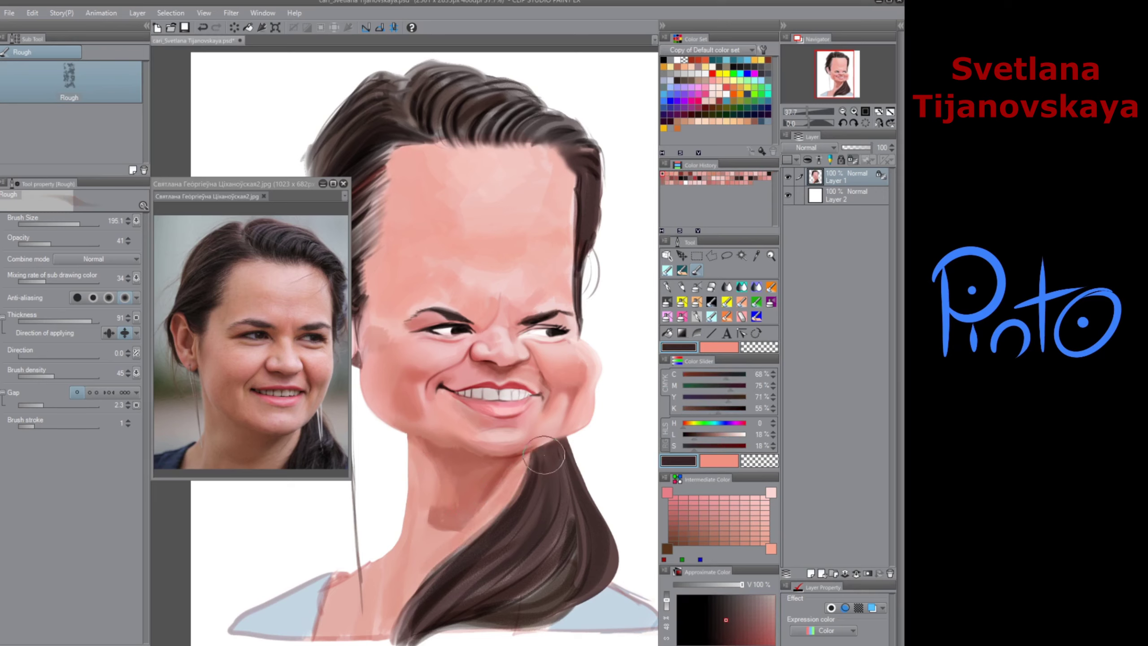
left_click_drag(536, 480, 425, 611)
key("ctrl+z")
left_click(491, 539, "alt")
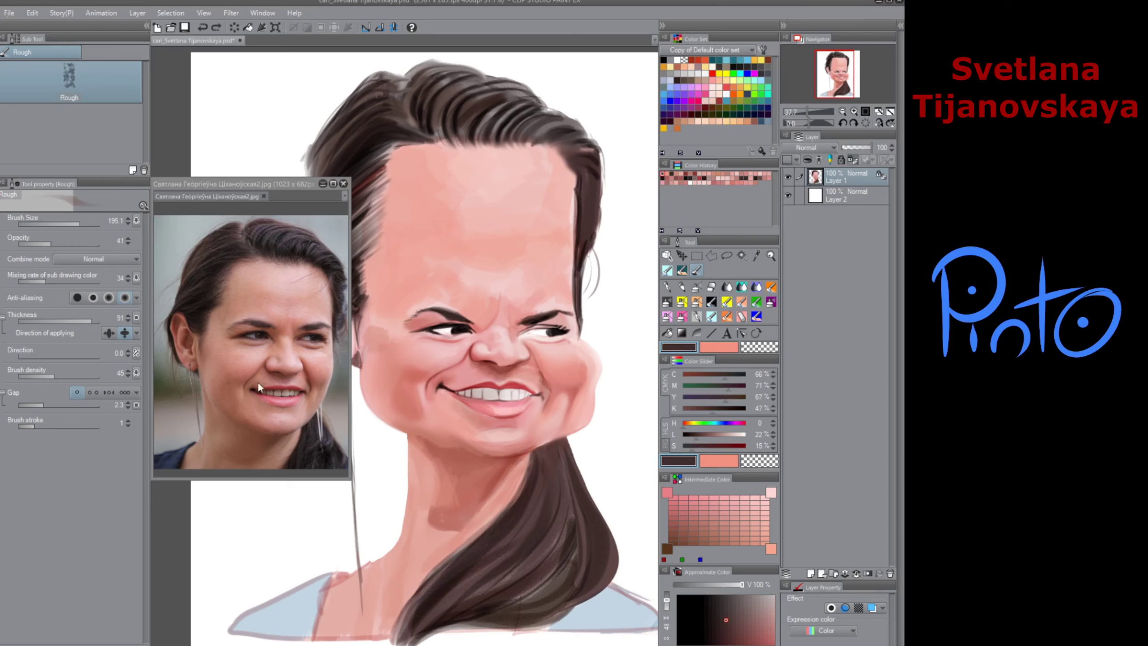
mouse_move(545, 460)
left_mouse_down()
mouse_move(493, 561)
mouse_move(444, 593)
mouse_move(456, 596)
left_mouse_up()
key("ctrl+z")
Step: Paint long strands down the ponytail in sampled dark brown with the Rough brush at opacity 41, sub drawing colour mixing rate 0
left_click(557, 470, "alt")
left_click_drag(557, 470, 441, 631)
left_click(571, 530, "alt")
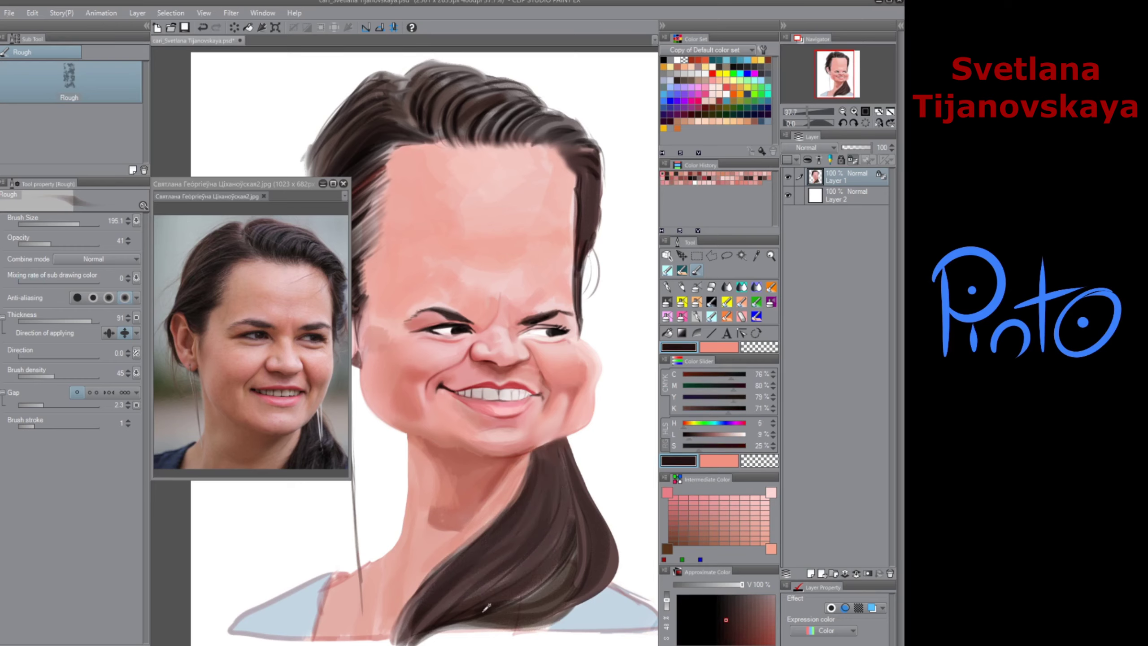
left_click_drag(565, 550, 512, 596)
mouse_move(561, 529)
left_mouse_down()
mouse_move(556, 582)
mouse_move(537, 597)
left_mouse_up()
Step: Set the Rough brush's combine mode to Multiply and darken the top of the ponytail in near-black brown
left_click(134, 260)
left_click(133, 283)
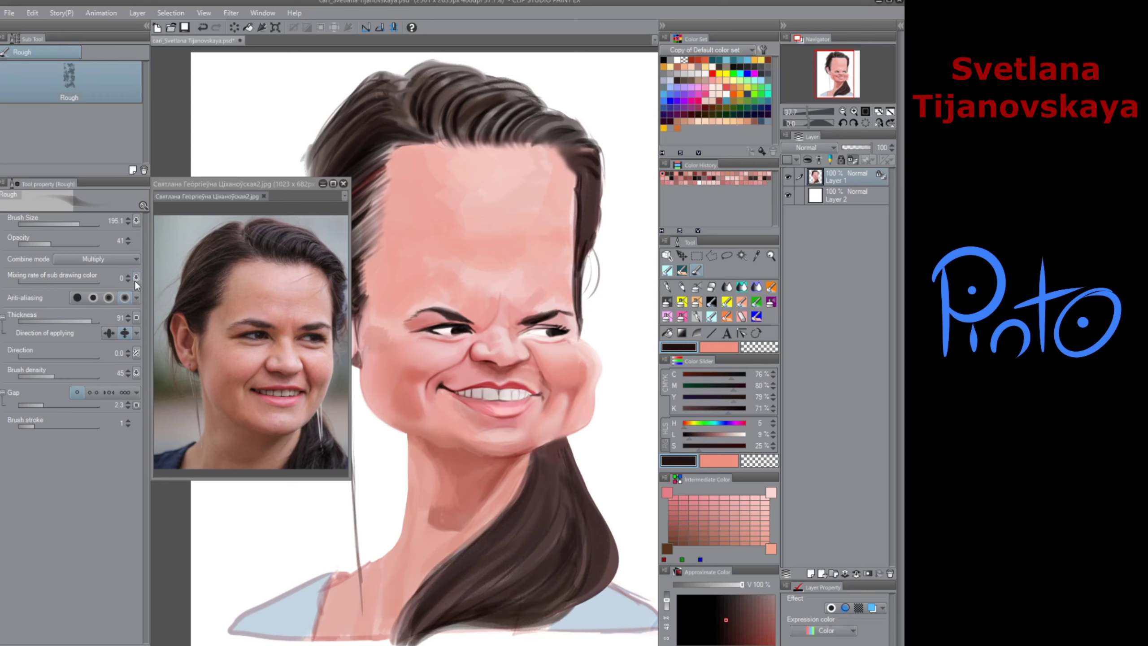
mouse_move(554, 457)
left_mouse_down()
mouse_move(492, 560)
mouse_move(413, 633)
mouse_move(501, 579)
mouse_move(559, 496)
mouse_move(540, 598)
mouse_move(572, 443)
mouse_move(593, 571)
mouse_move(533, 500)
left_mouse_up()
Step: Darken the hair on top and along the near side of the head in near-black brown with the Multiply Rough brush at size 195.1, opacity 41
mouse_move(471, 148)
left_mouse_down()
mouse_move(486, 303)
mouse_move(511, 251)
left_mouse_up()
mouse_move(466, 293)
left_mouse_down()
mouse_move(463, 246)
mouse_move(426, 258)
mouse_move(437, 232)
left_mouse_up()
left_click_drag(446, 276, 556, 349)
left_click_drag(524, 354, 467, 423)
mouse_move(516, 387)
left_mouse_down()
mouse_move(470, 434)
mouse_move(454, 487)
left_mouse_up()
mouse_move(499, 416)
left_mouse_down()
mouse_move(457, 506)
mouse_move(457, 484)
left_mouse_up()
left_click_drag(509, 452, 491, 446)
left_click_drag(512, 405, 491, 436)
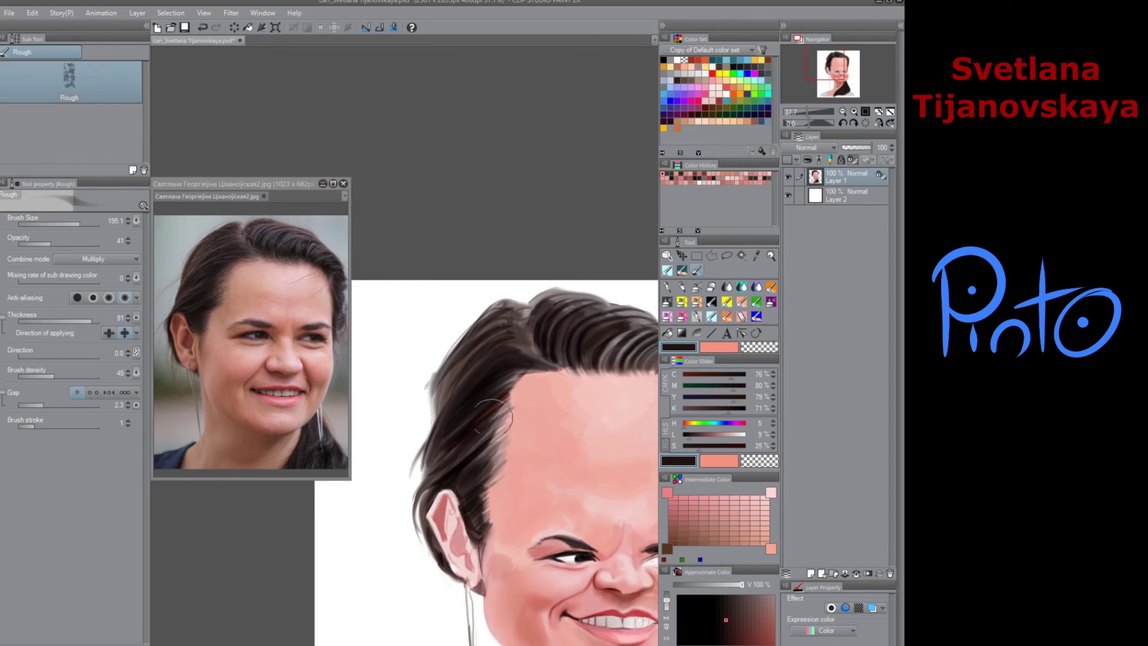
left_click_drag(434, 488, 450, 413)
left_click_drag(469, 515, 347, 367)
left_click(520, 467, "alt")
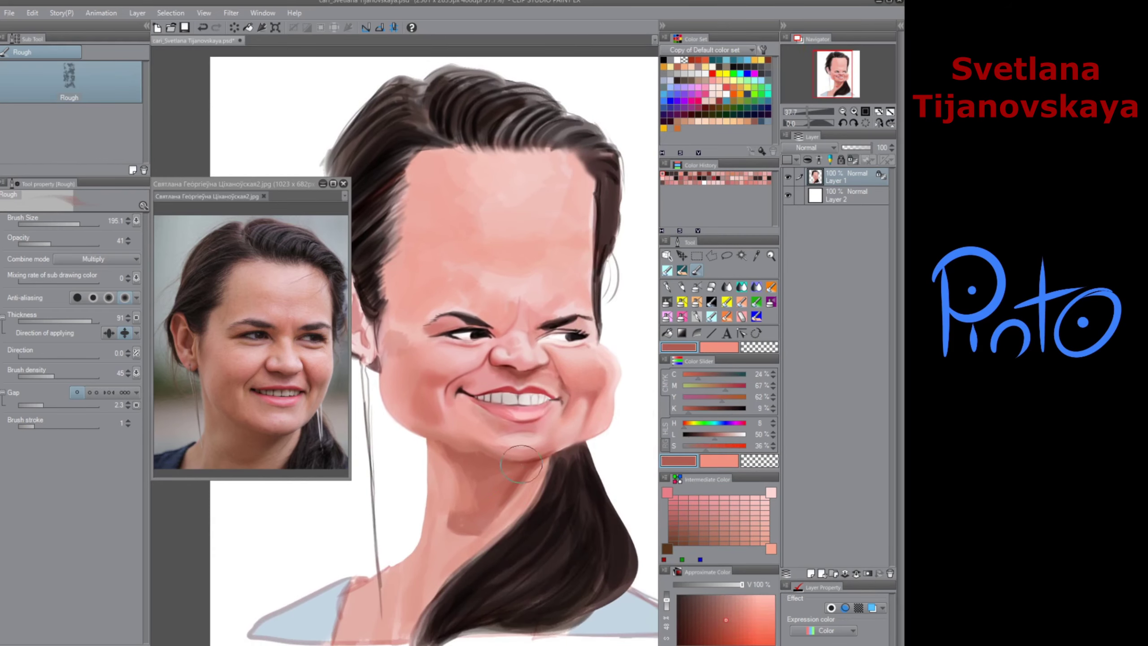
left_click_drag(520, 468, 515, 492)
key("ctrl+z")
left_click(531, 467, "alt")
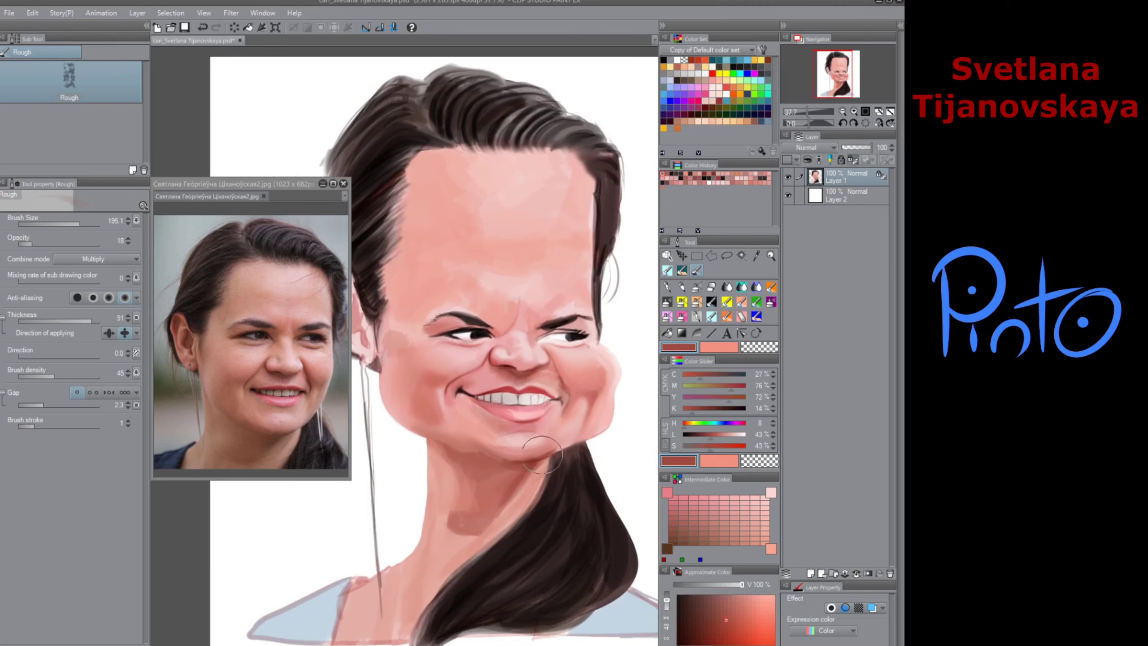
left_click(603, 412, "alt")
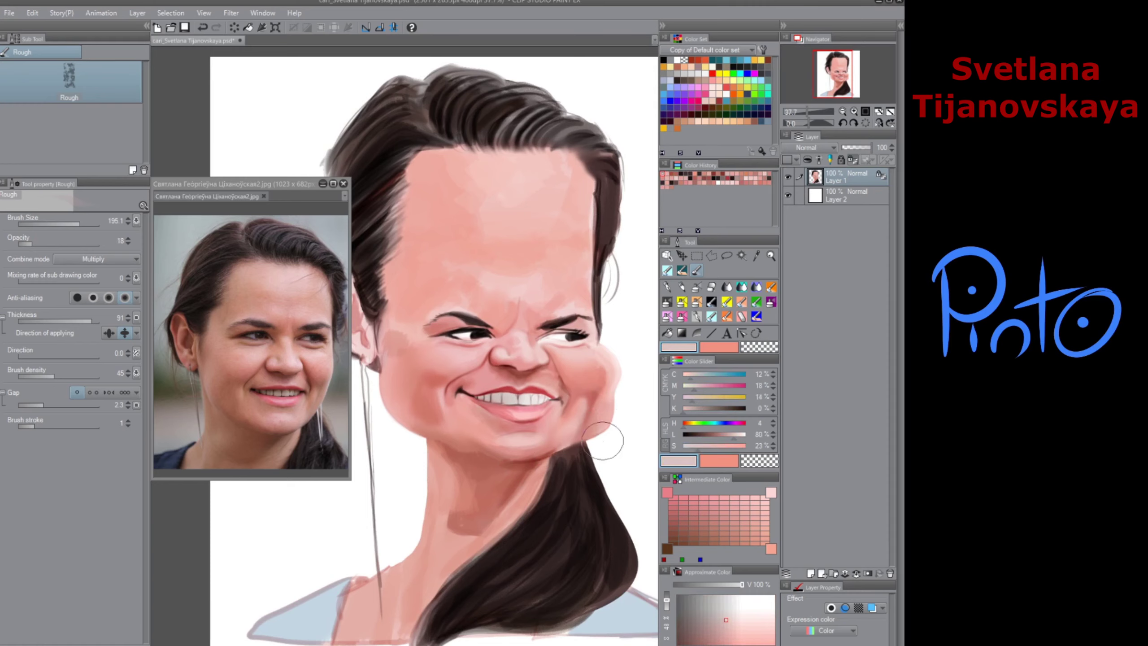
mouse_move(604, 435)
left_mouse_down()
mouse_move(600, 408)
mouse_move(610, 422)
left_mouse_up()
key("ctrl+z")
left_click(446, 436, "alt")
left_click_drag(442, 420, 427, 417)
key("ctrl+z")
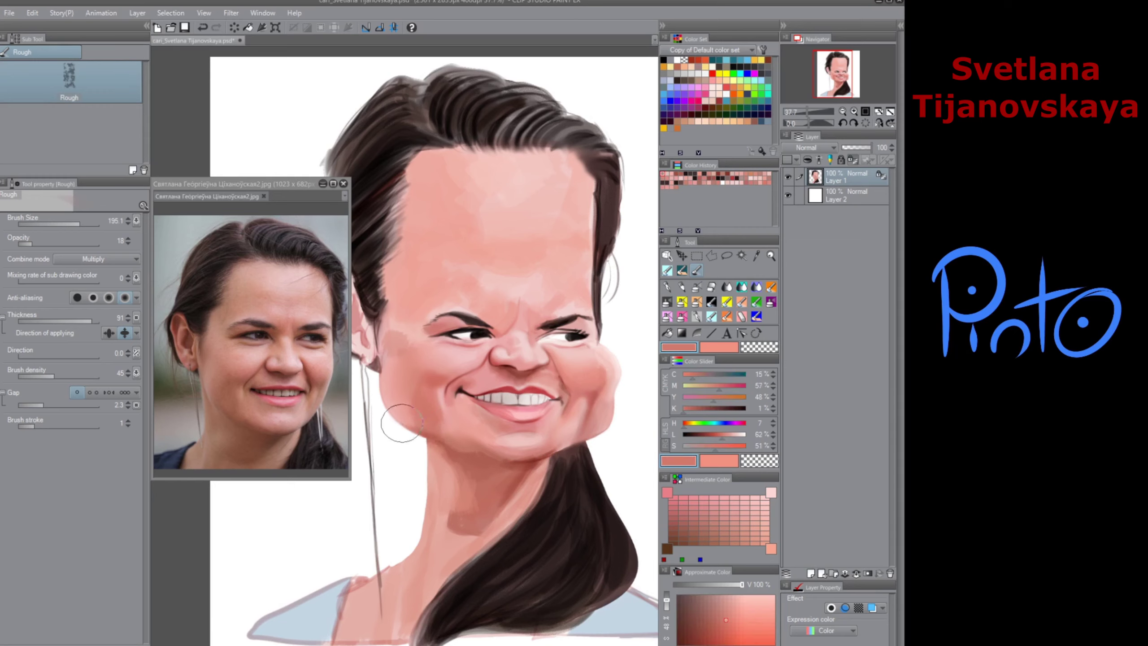
left_click_drag(404, 409, 399, 372)
key("ctrl+z")
Step: Shade the near cheek's outer edge below the ear in sampled pinks, switching the Rough brush to Normal at opacity 34
mouse_move(405, 414)
left_mouse_down()
mouse_move(411, 381)
mouse_move(395, 365)
mouse_move(385, 372)
mouse_move(387, 341)
mouse_move(382, 351)
left_mouse_up()
left_click(393, 361, "alt")
left_click(110, 259)
left_click(93, 270)
left_click(46, 244)
left_click(384, 362, "alt")
left_click(385, 339, "alt")
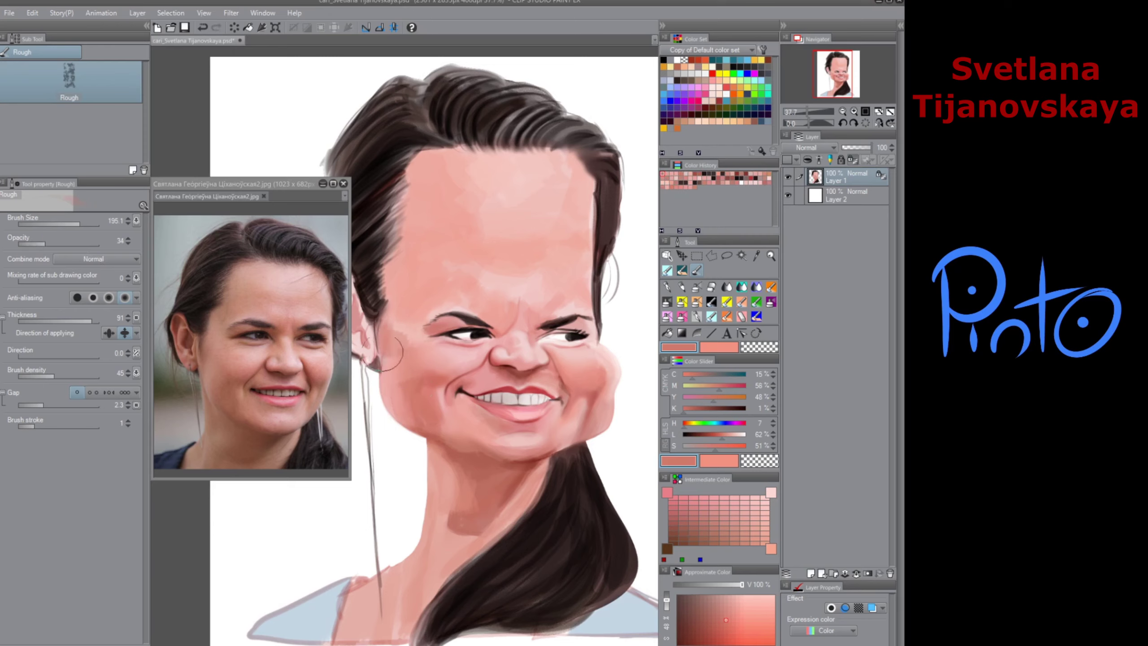
Step: Touch up the near temple and jawline in sampled pinks with the Rough brush at size 195.1, opacity 34
left_click(396, 303, "alt")
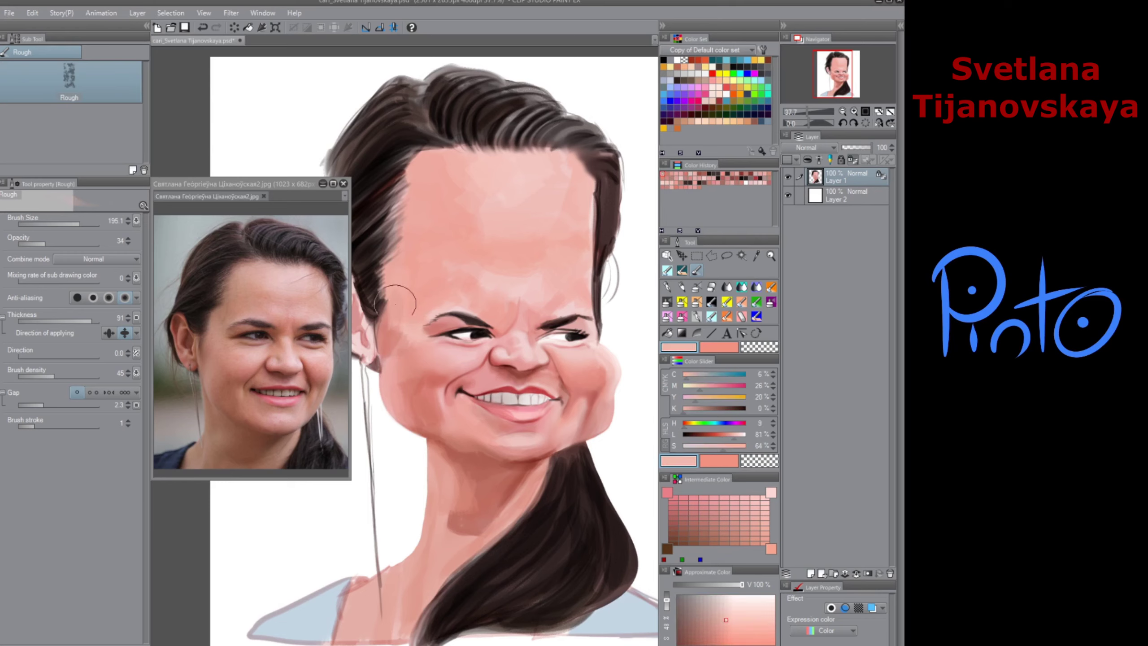
left_click(477, 446, "alt")
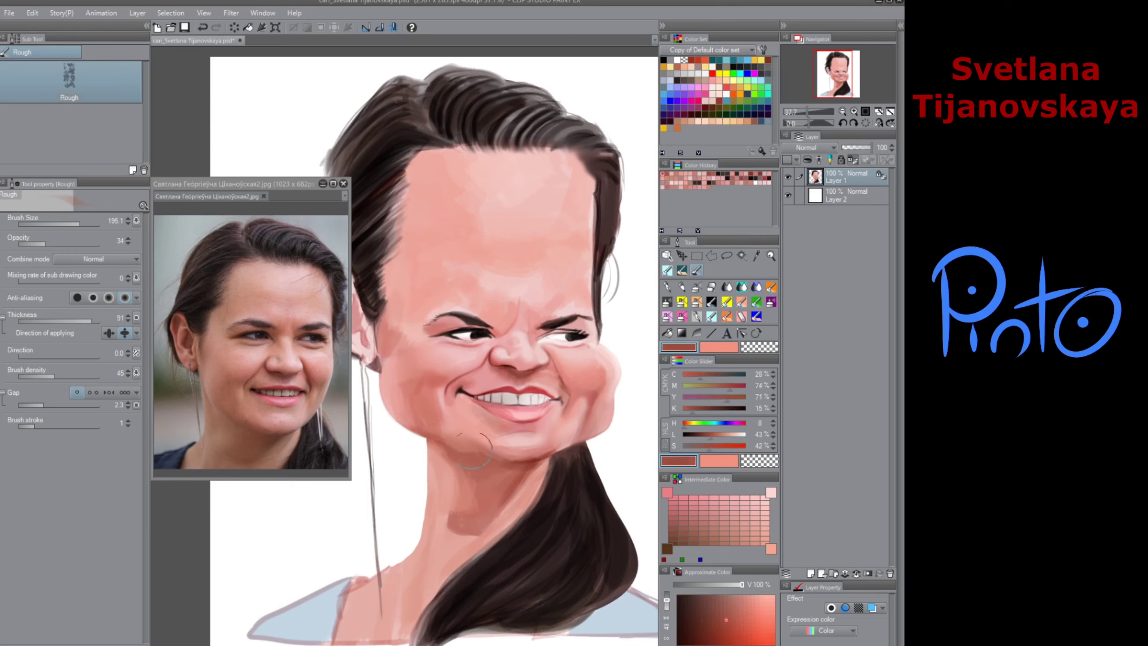
left_click(438, 415, "alt")
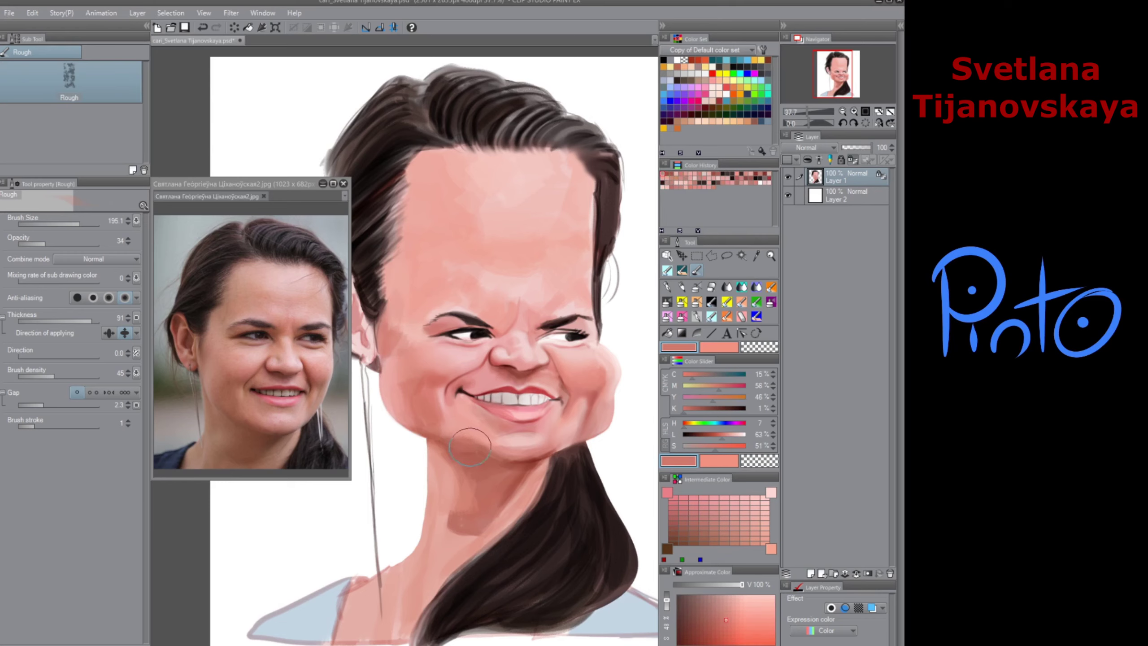
Step: Even out the shading on the lower cheek beside the mouth corner with sampled skin tones and the Rough brush
left_click(450, 428, "alt")
left_click(447, 425, "alt")
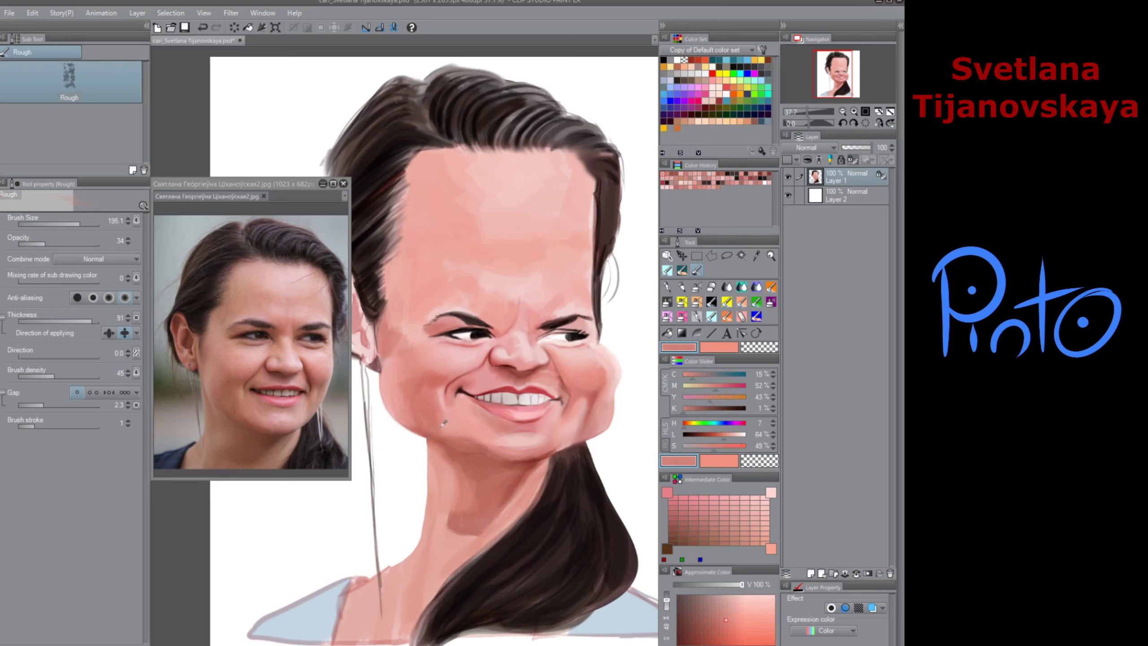
left_click(445, 423, "alt")
left_click(448, 435, "alt")
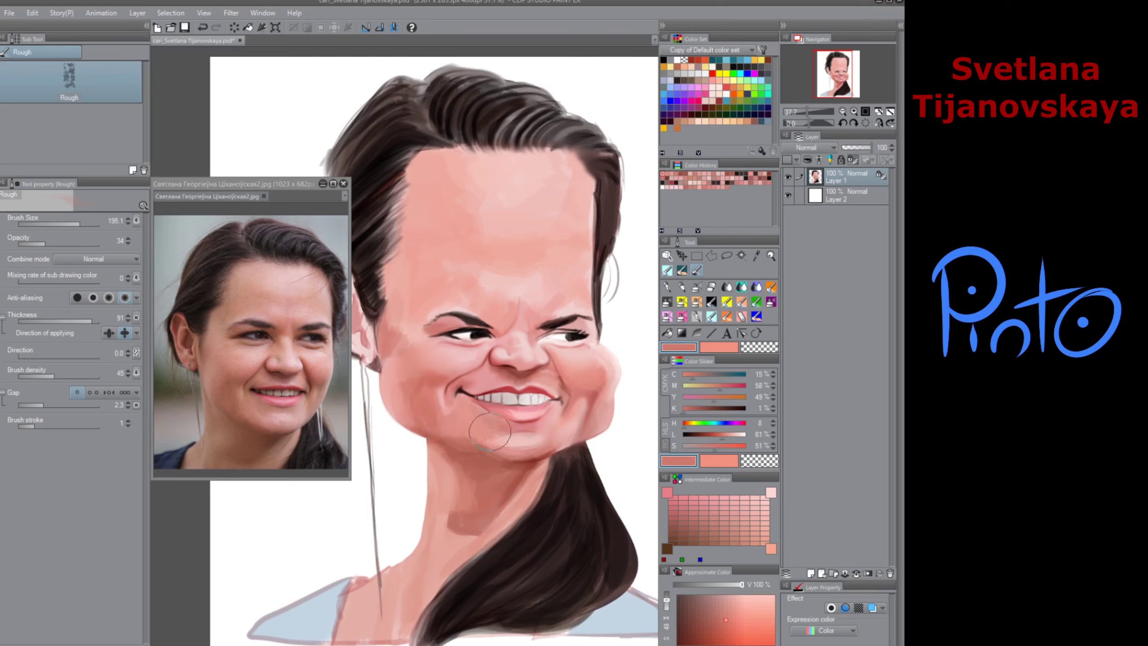
Step: Shade the chin below the lower lip and the underside of the jaw with sampled mid and dark skin tones
left_click_drag(489, 432, 536, 439)
left_click(503, 445, "alt")
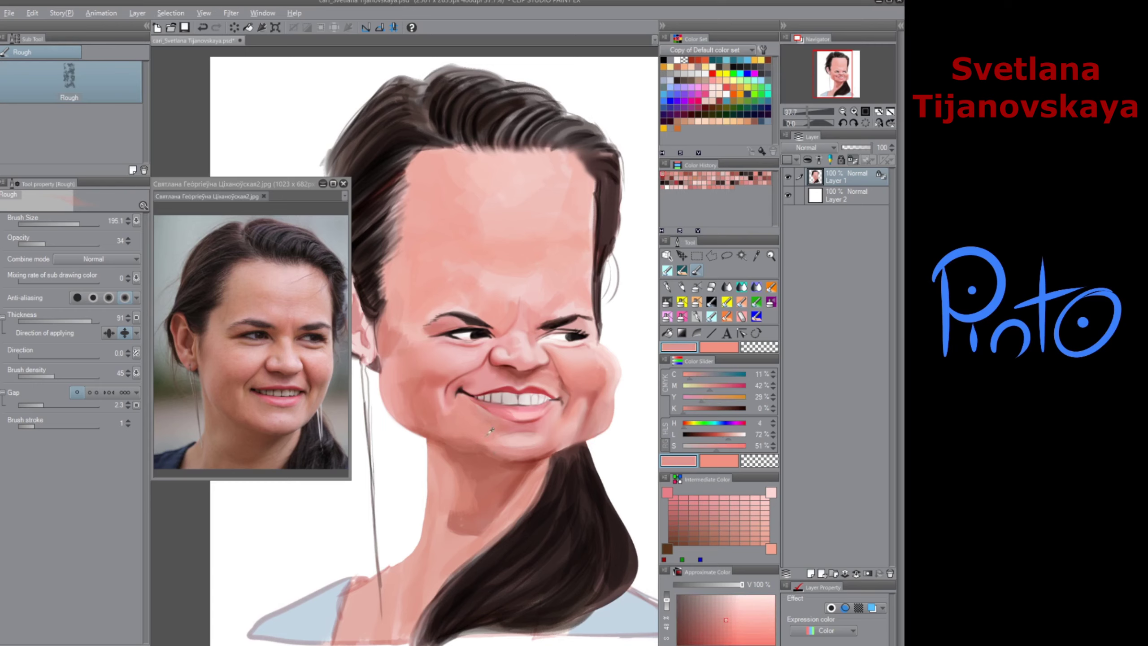
left_click(491, 431, "alt")
left_click(494, 453, "alt")
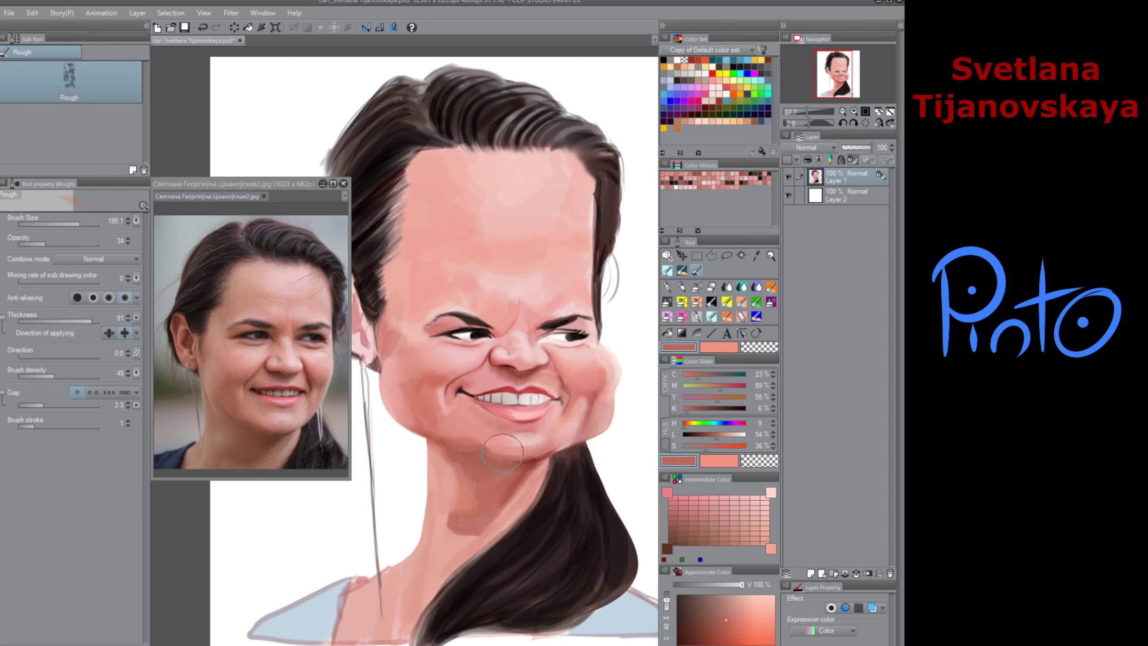
left_click(477, 497, "alt")
left_click(526, 458, "alt")
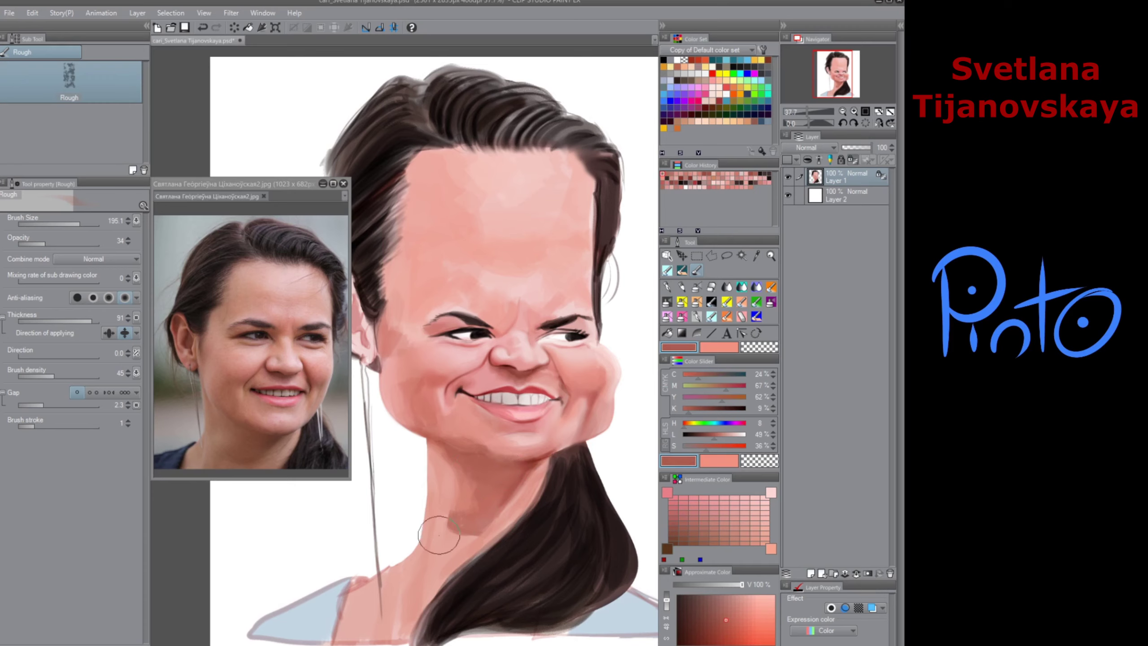
left_click(507, 458, "alt")
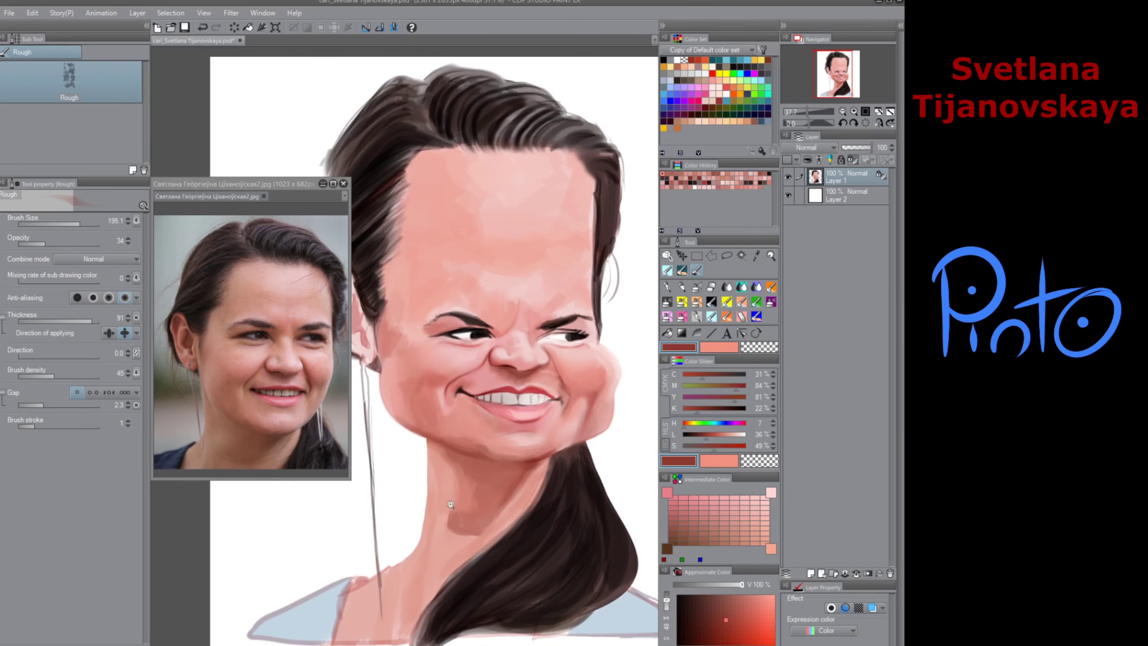
Step: Build up the shading on both cheeks, the smile folds and the jawline with skin tones sampled from the painting
scroll(451, 504, "down", 3)
scroll(459, 447, "up", 3)
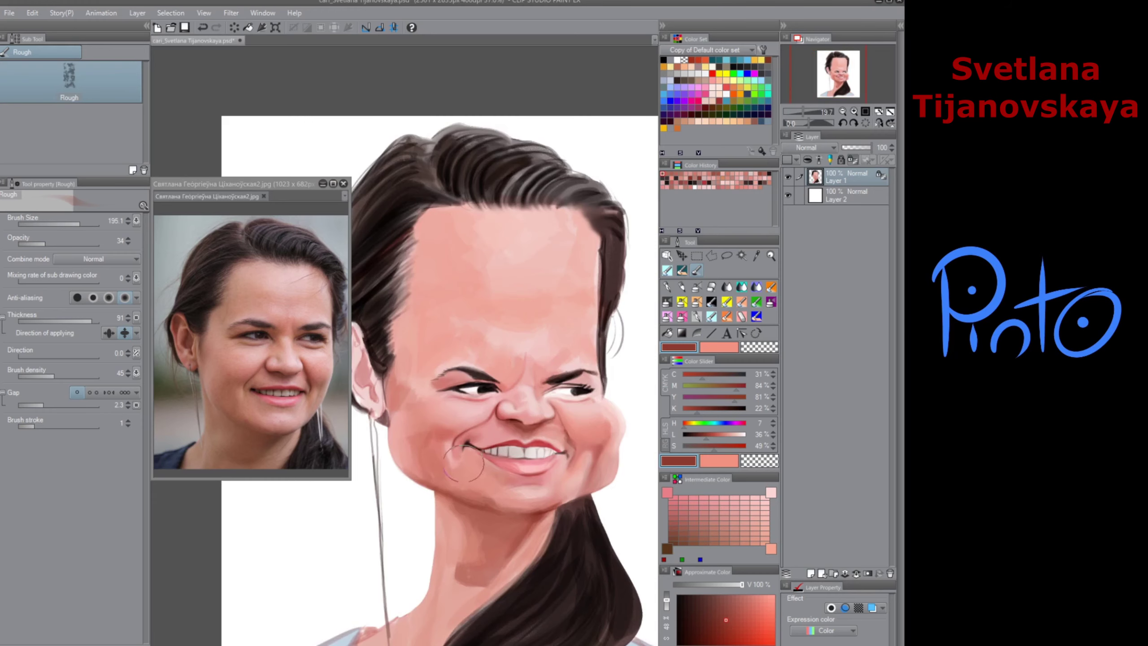
left_click(450, 490, "alt")
mouse_move(436, 464)
left_mouse_down()
mouse_move(455, 468)
mouse_move(480, 507)
left_mouse_up()
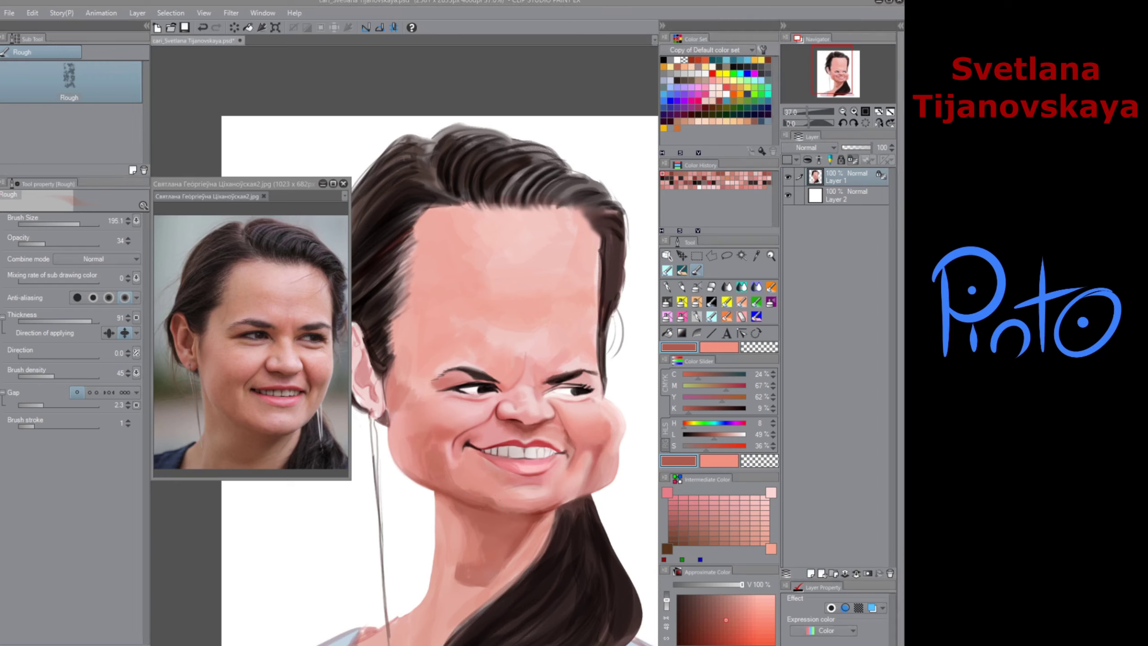
left_click(435, 441, "alt")
mouse_move(410, 450)
left_mouse_down()
mouse_move(423, 475)
mouse_move(409, 470)
mouse_move(408, 444)
mouse_move(426, 476)
left_mouse_up()
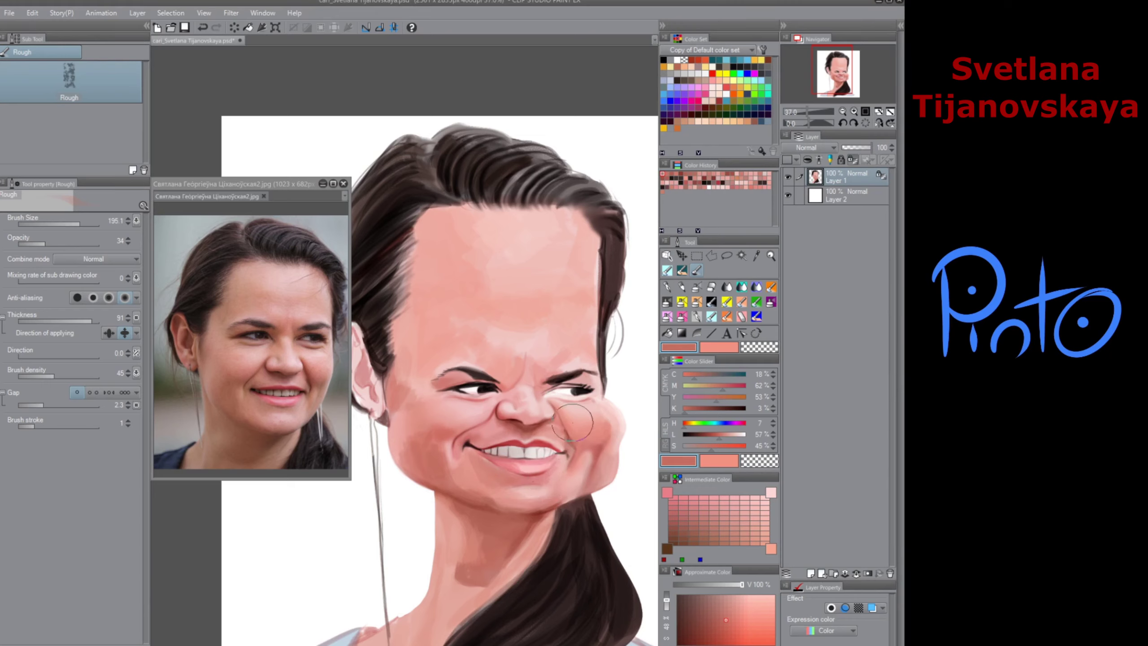
left_click(555, 439, "alt")
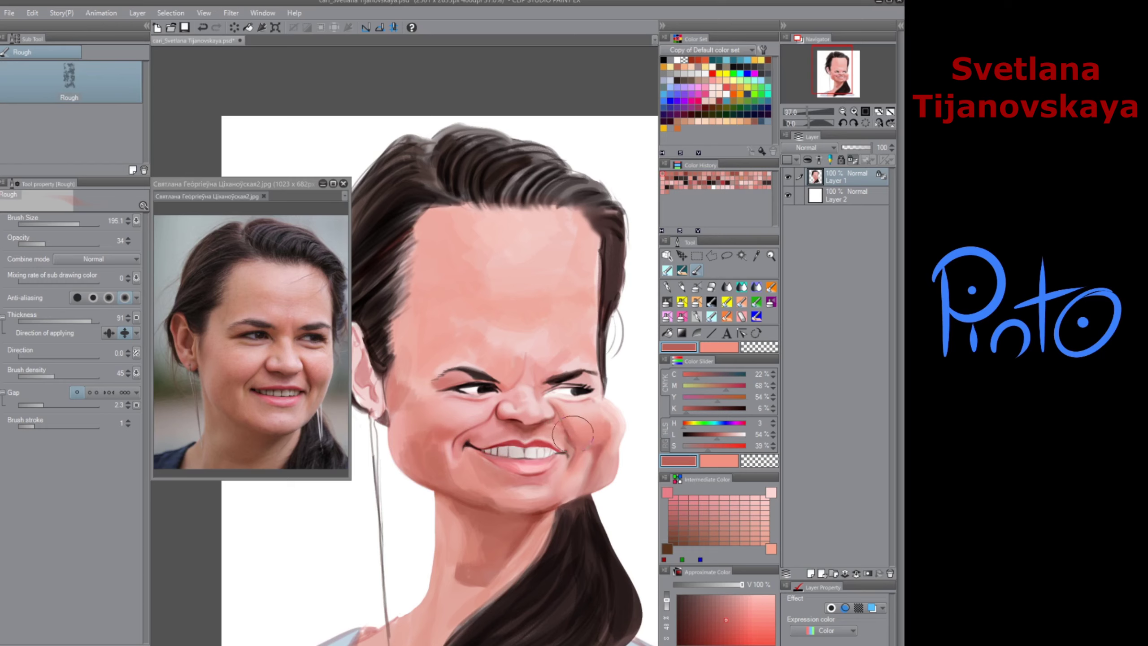
mouse_move(581, 450)
left_mouse_down()
mouse_move(566, 469)
mouse_move(568, 495)
mouse_move(574, 476)
left_mouse_up()
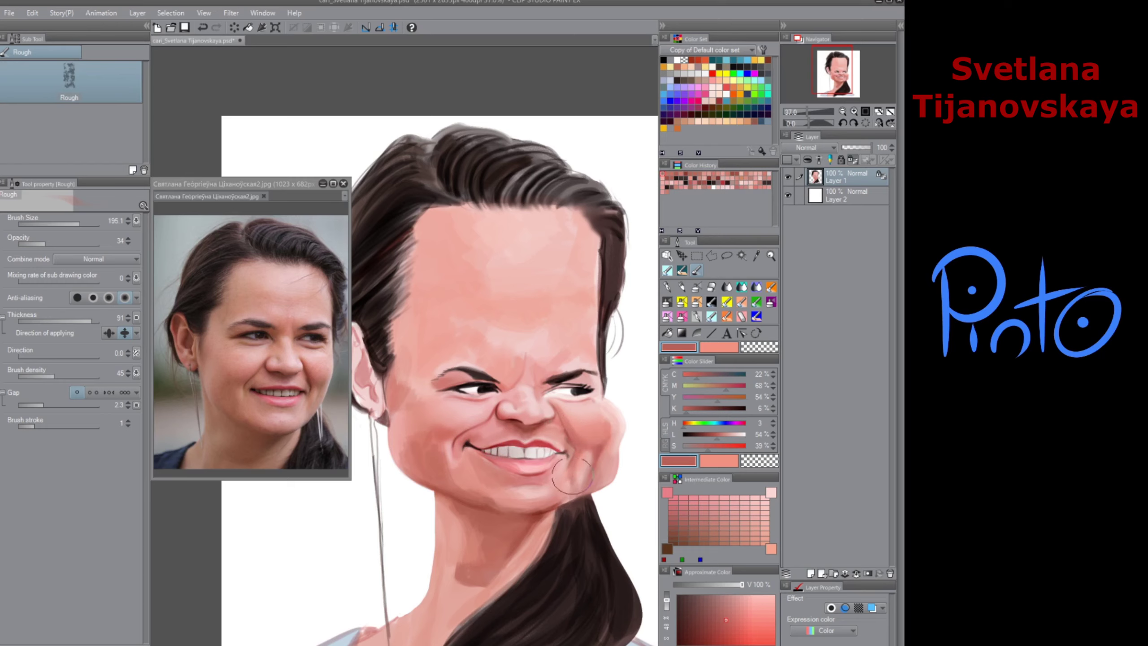
Step: Darken the neck directly beneath the jaw and down its outer edge with sampled shadow tones
left_click(482, 503, "alt")
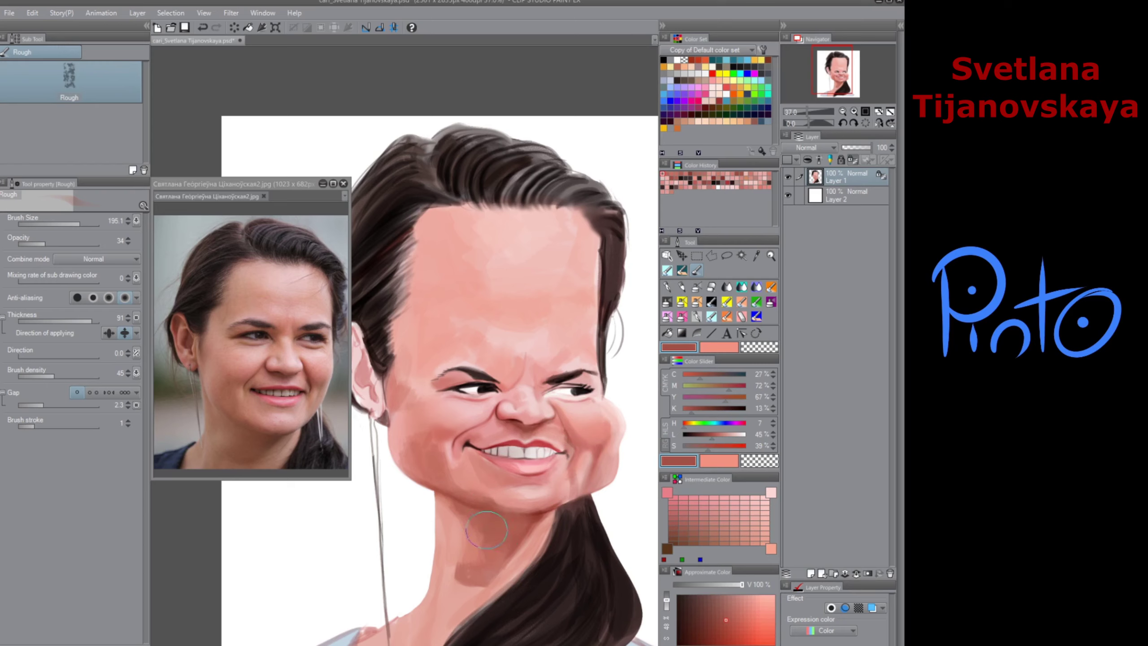
left_click(476, 530, "alt")
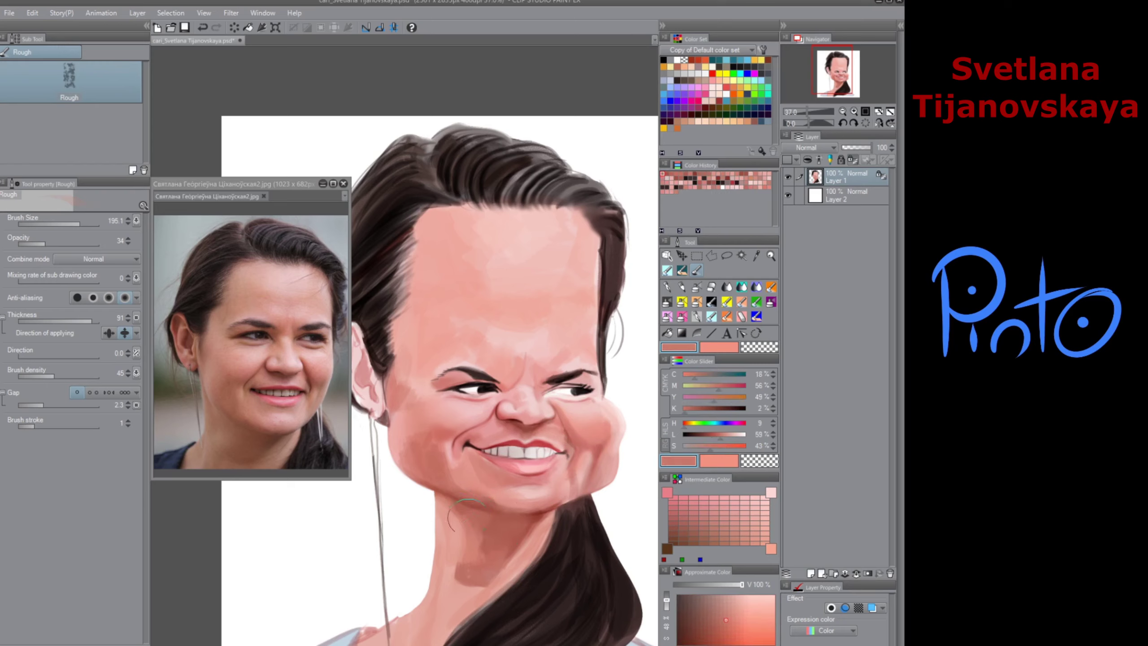
mouse_move(460, 511)
left_mouse_down()
mouse_move(441, 510)
mouse_move(440, 577)
left_mouse_up()
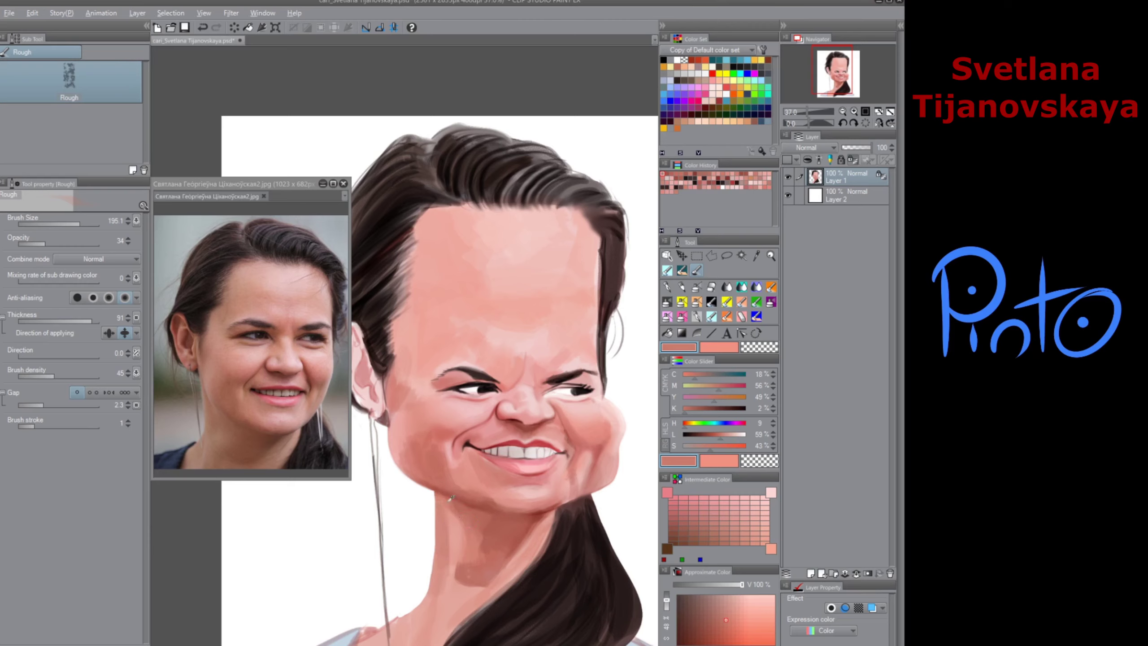
left_click(447, 525, "alt")
left_click_drag(507, 547, 500, 458)
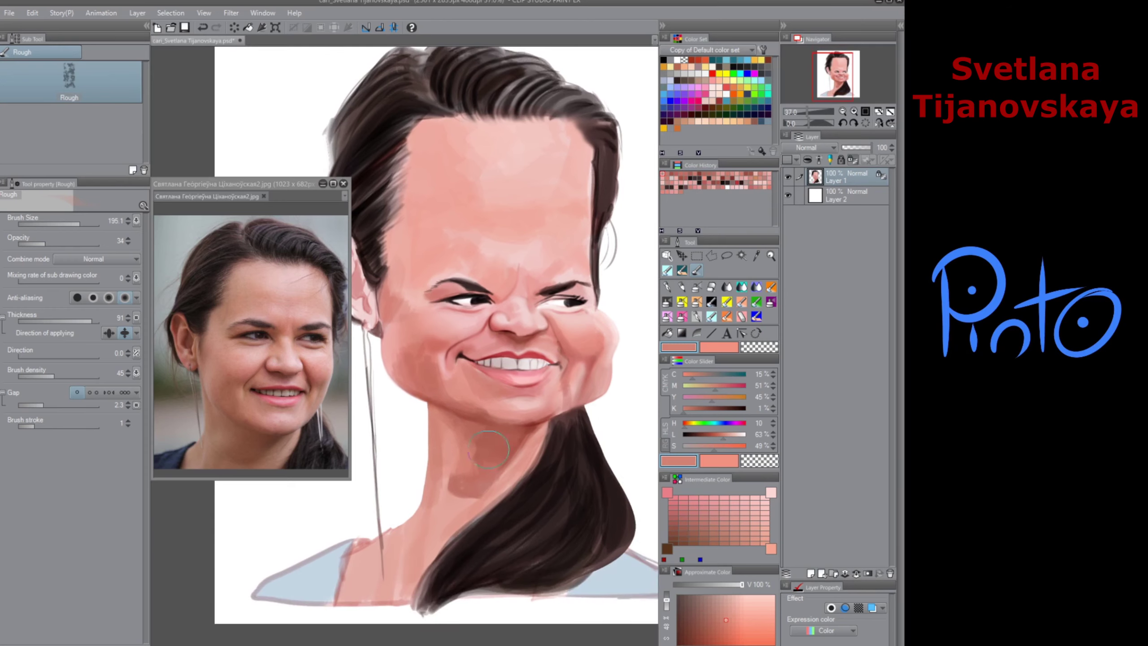
left_click(478, 446, "alt")
Step: Dismiss the new-mail notification and close the Thunderbird window
left_click(885, 615)
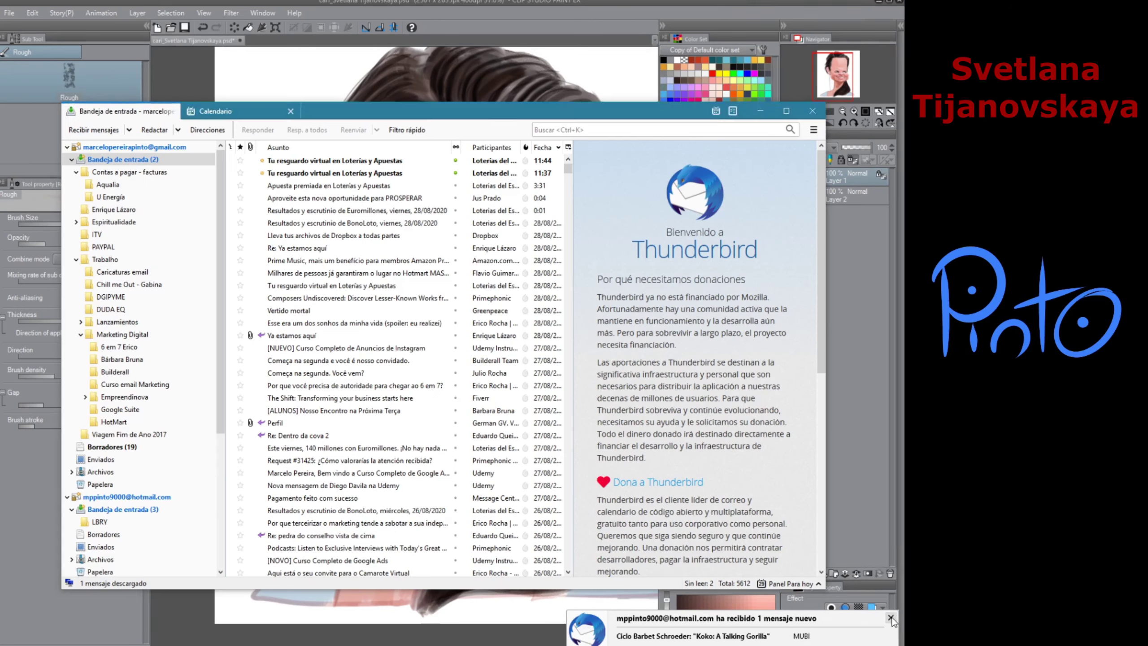
left_click(806, 114)
Step: Strengthen the cast shadow in the middle of the neck with darker sampled reds
left_click(494, 486, "alt")
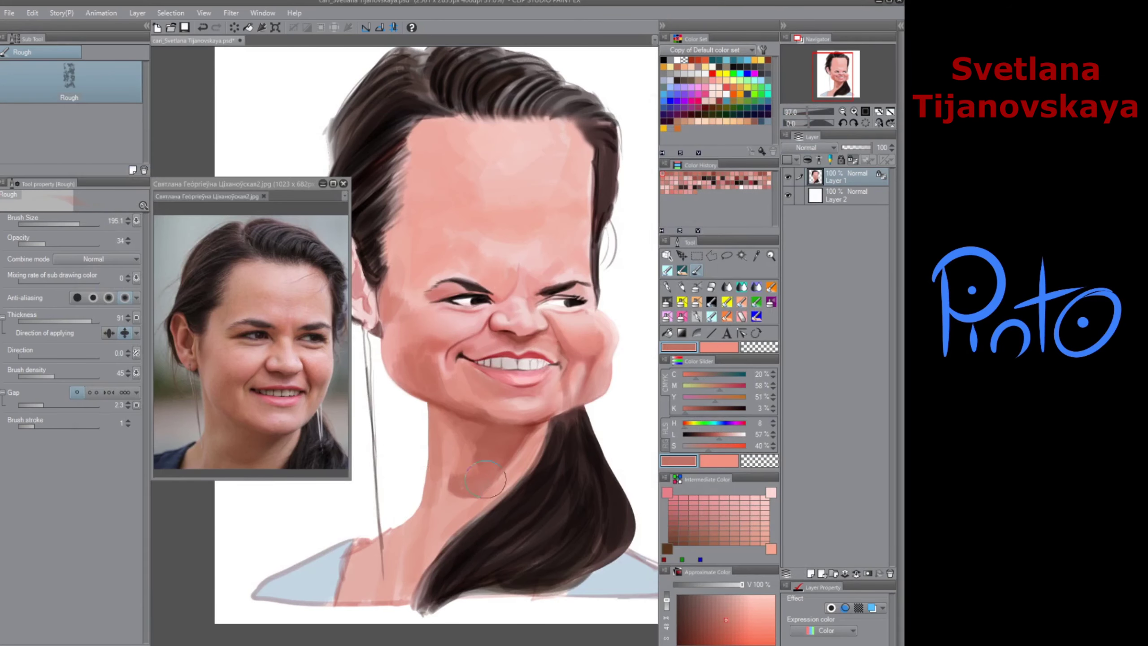
left_click_drag(471, 482, 454, 480)
left_click(487, 493, "alt")
left_click(481, 485, "alt")
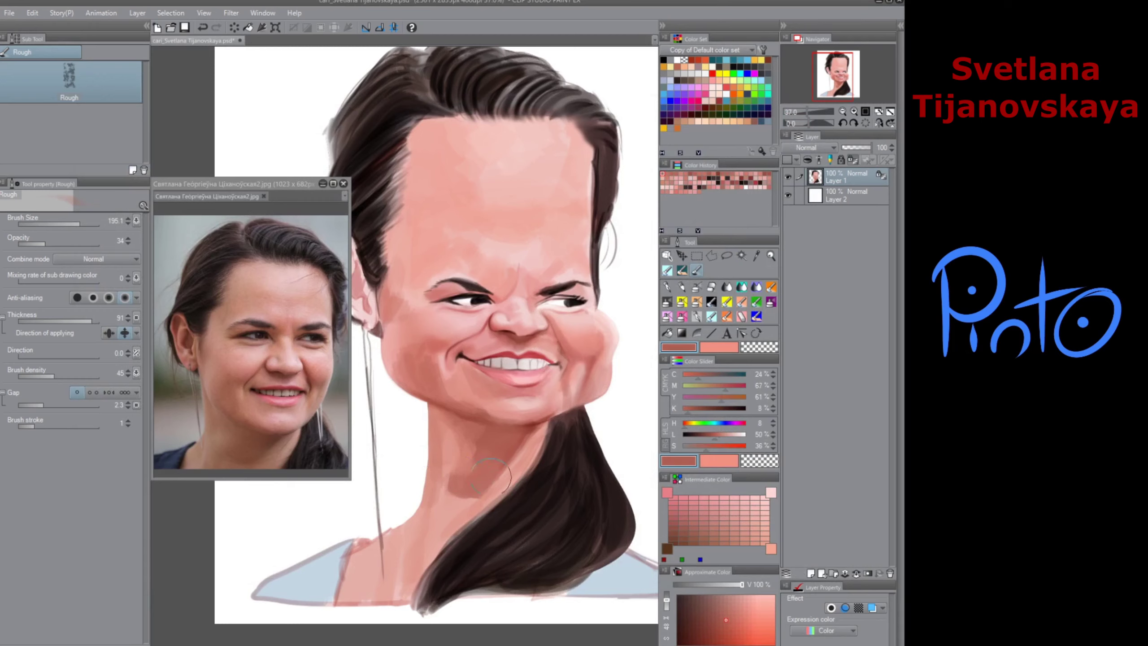
Step: Smooth the lit side of the neck down to the collarbone with lighter skin tones and blend it into the neck shadow
left_click(447, 435, "alt")
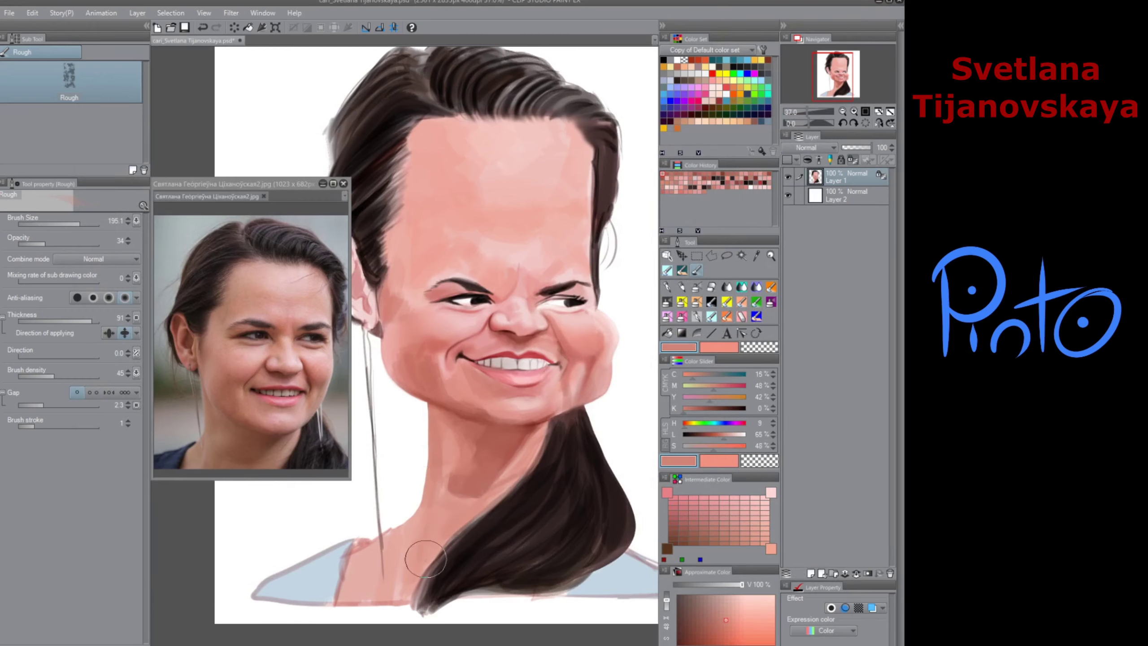
left_click(441, 459, "alt")
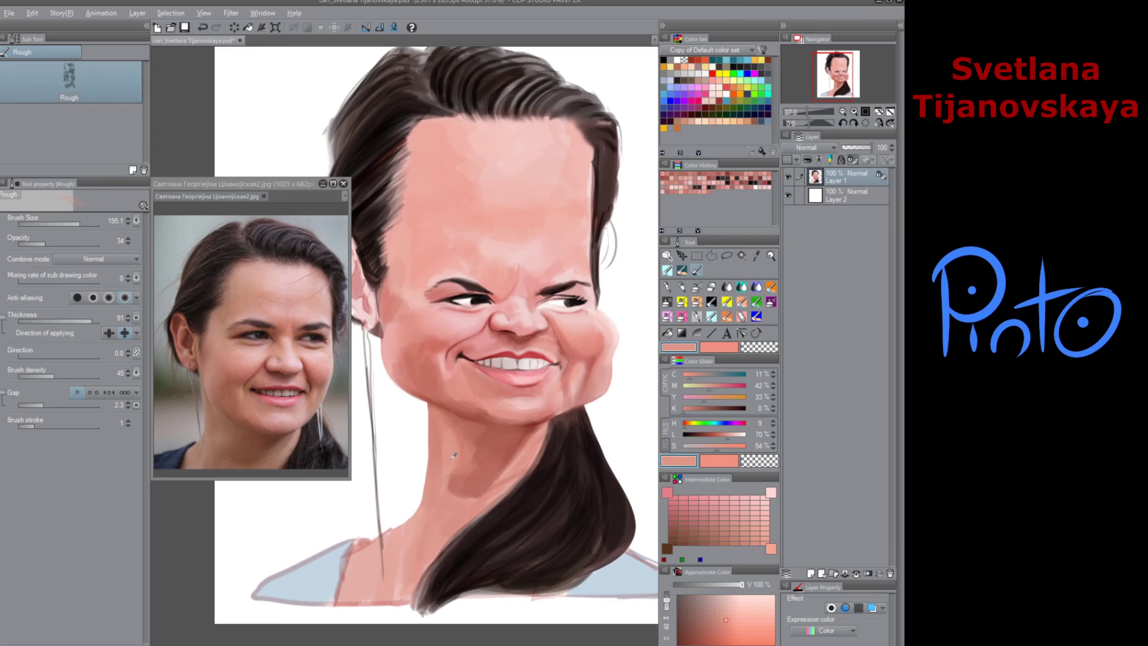
left_click(370, 584, "alt")
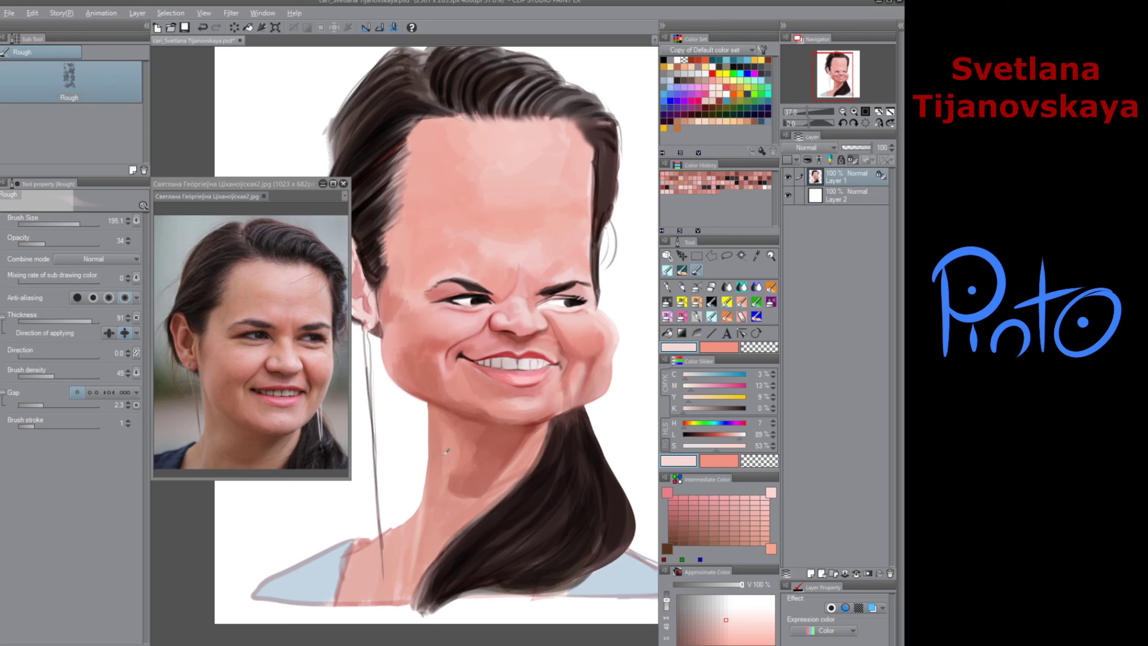
left_click(429, 441, "alt")
left_click(444, 466, "alt")
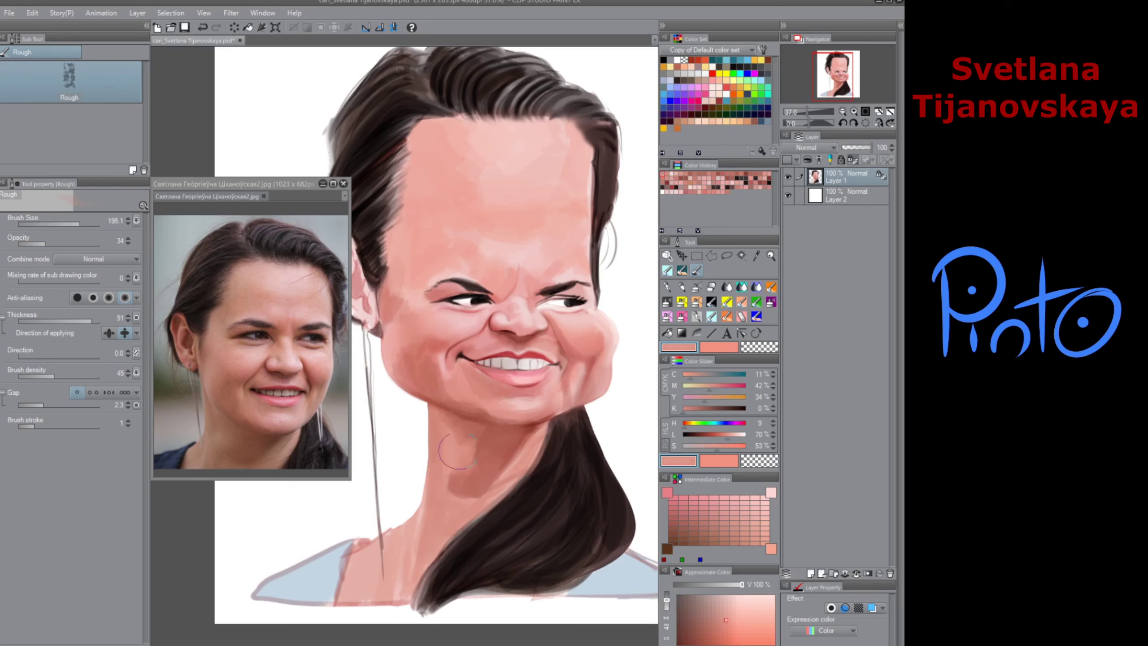
left_click(496, 453, "alt")
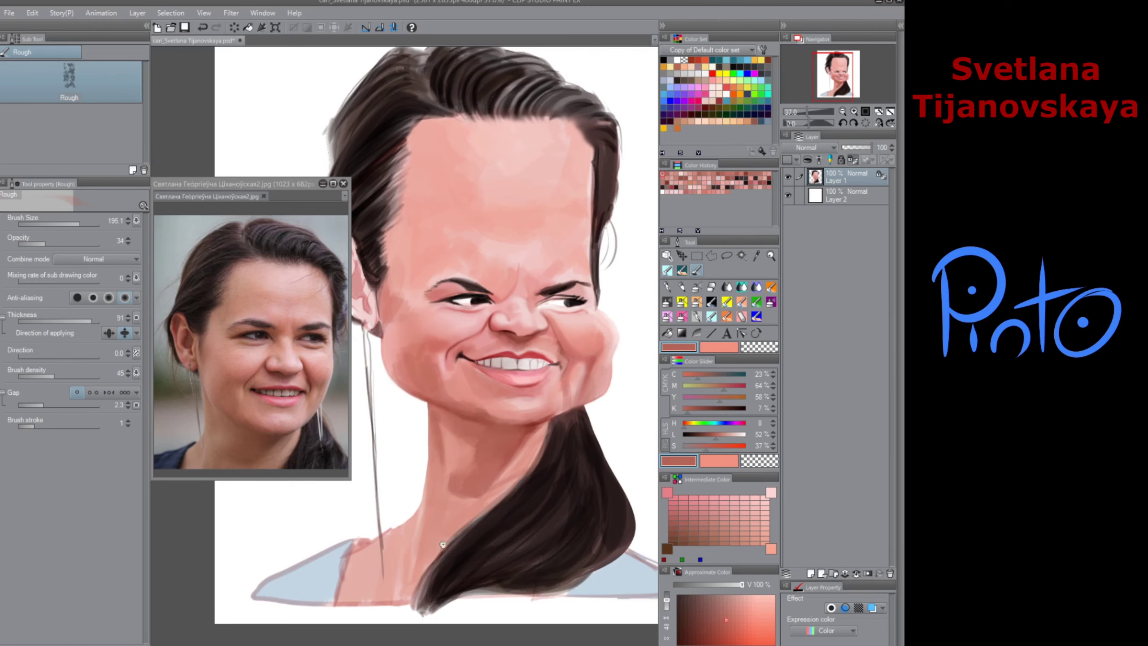
Step: Touch up the shadow edge between the jaw and neck with sampled neck and jaw tones
scroll(452, 579, "down", 3)
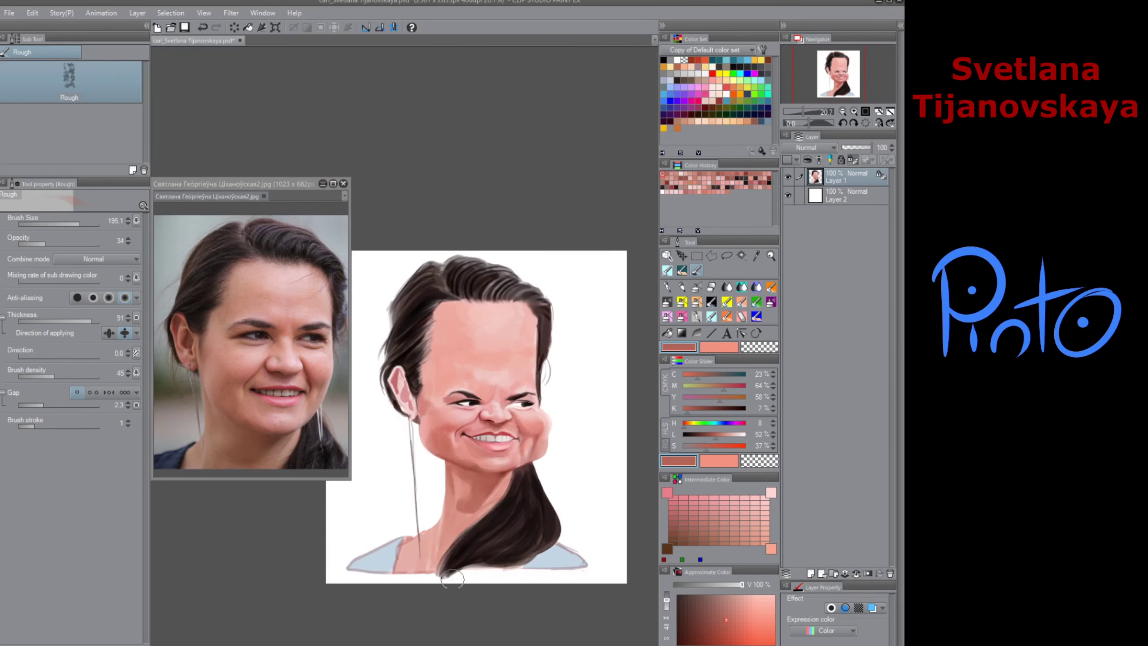
left_click(470, 497, "alt")
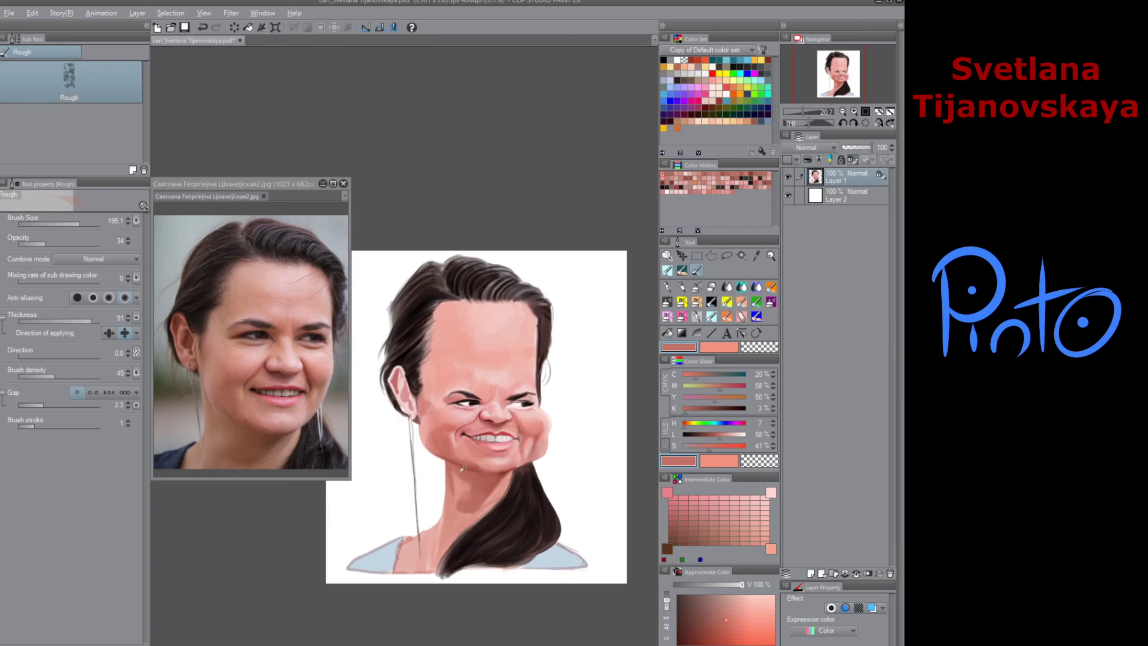
left_click(464, 468, "alt")
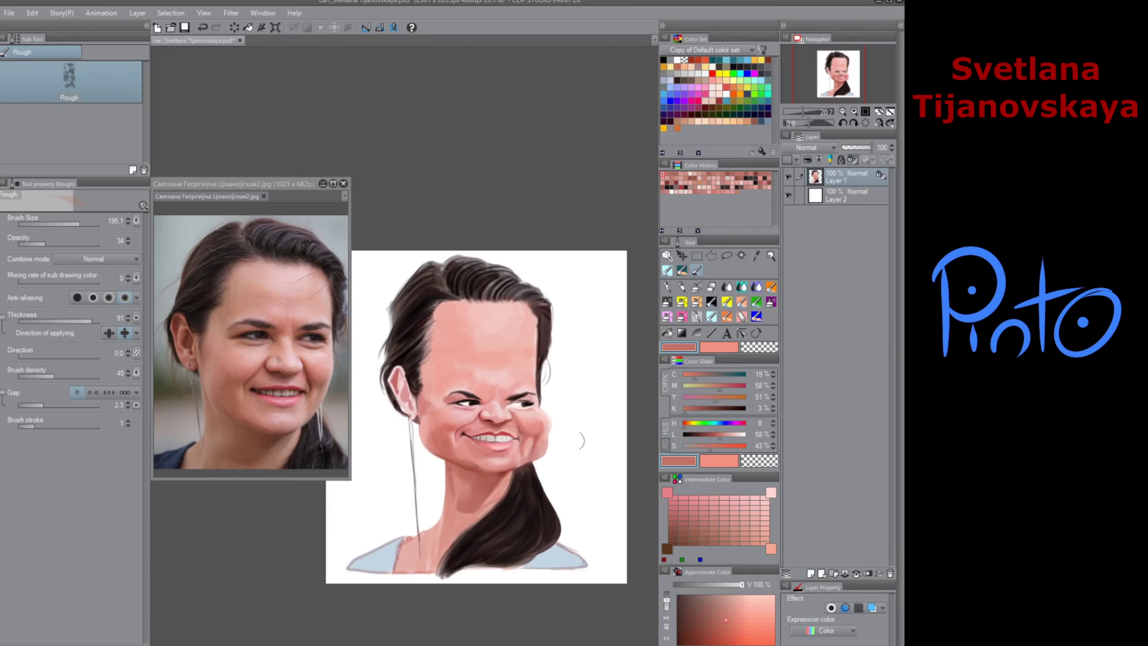
Step: Set the sub drawing colour to light orange with a mixing rate of 29, and paint warmer tones over the neck
left_click(721, 460)
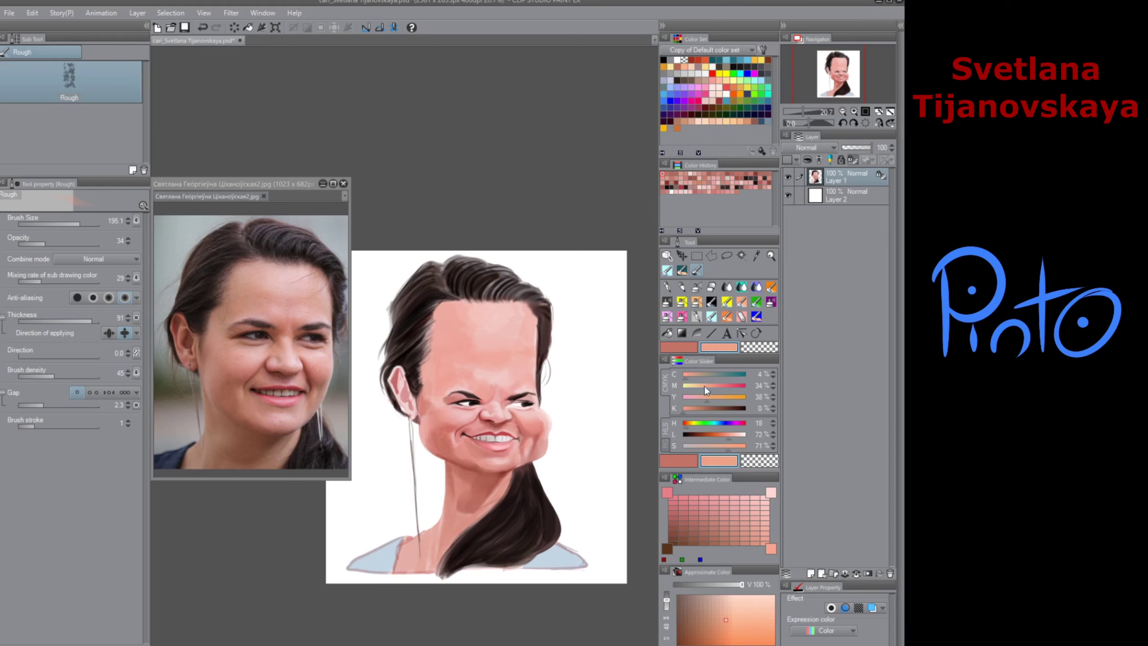
key("x")
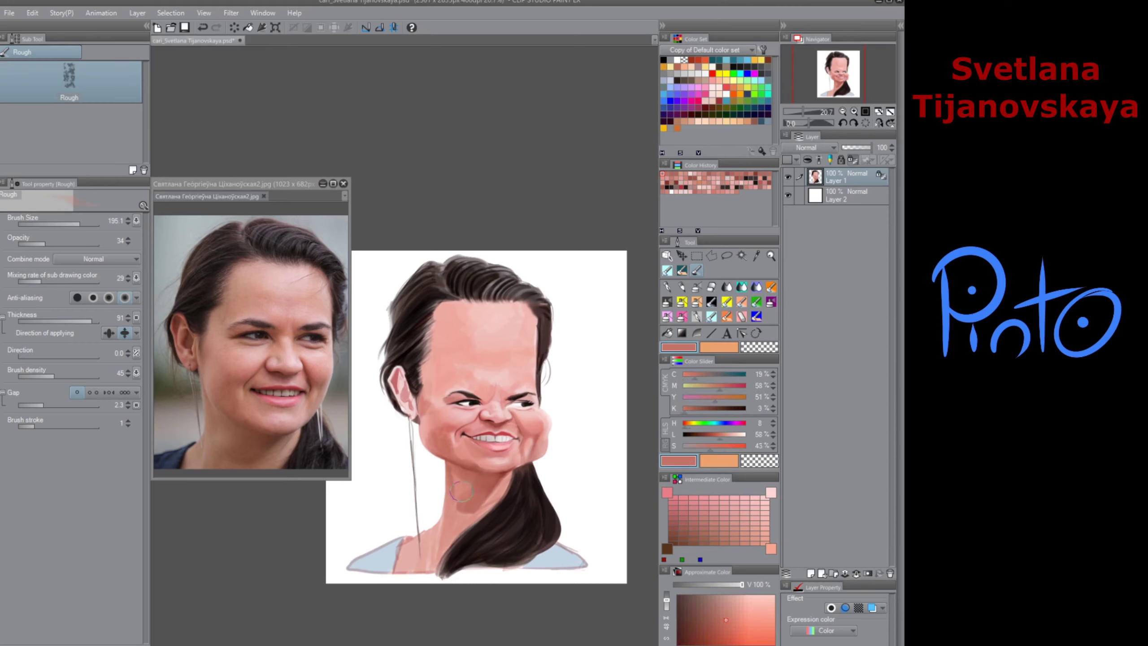
left_click(467, 496)
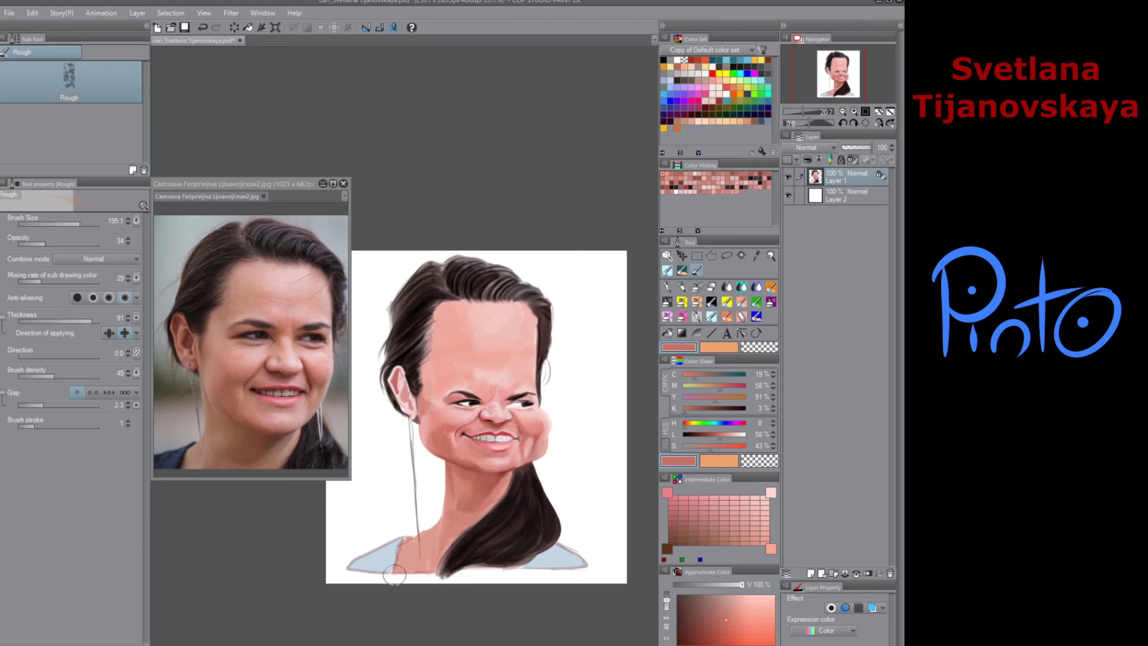
Step: Paint the skin at the neckline and the pale blue blouse with sampled colours, and soften their outlines with the Finger tip blender
left_click_drag(407, 548, 400, 550)
left_click(400, 549, "alt")
left_click(386, 556, "alt")
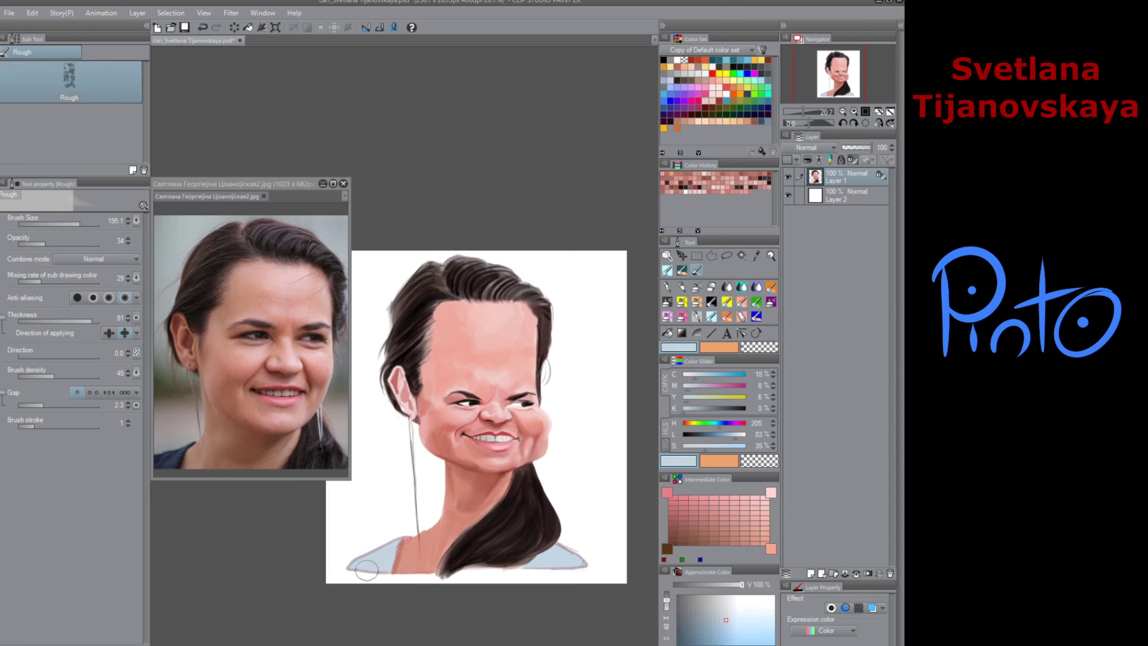
left_click(713, 315)
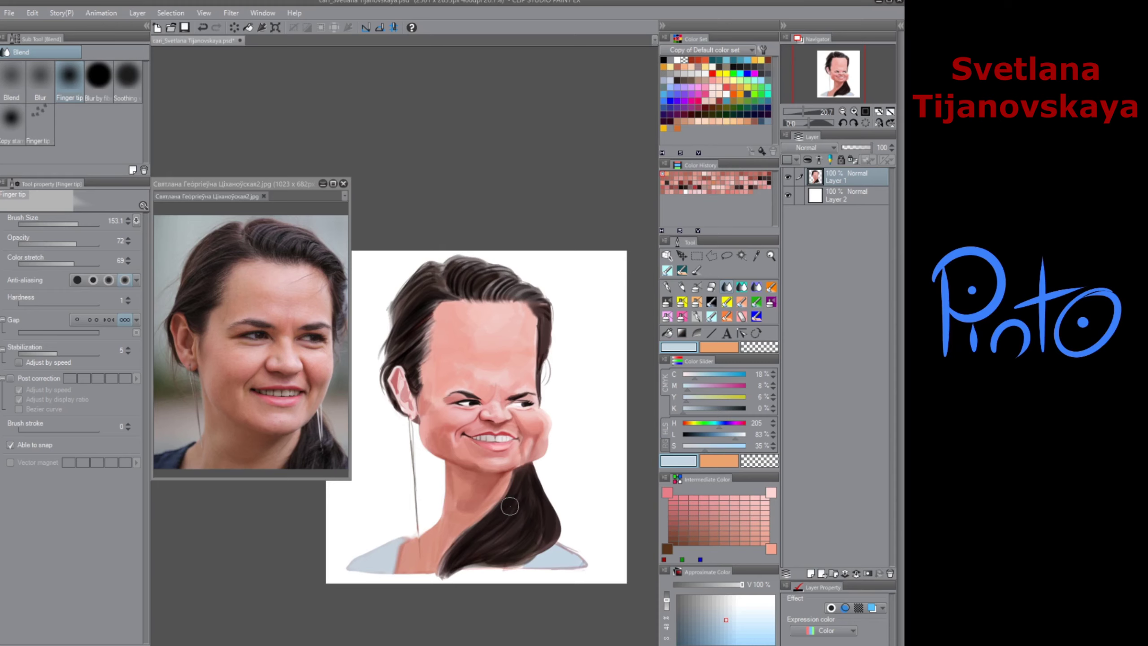
Step: Undo the last Multiply2 stroke and shade the far cheek with the Normal 2 brush in a sampled darker skin tone
left_click(679, 305)
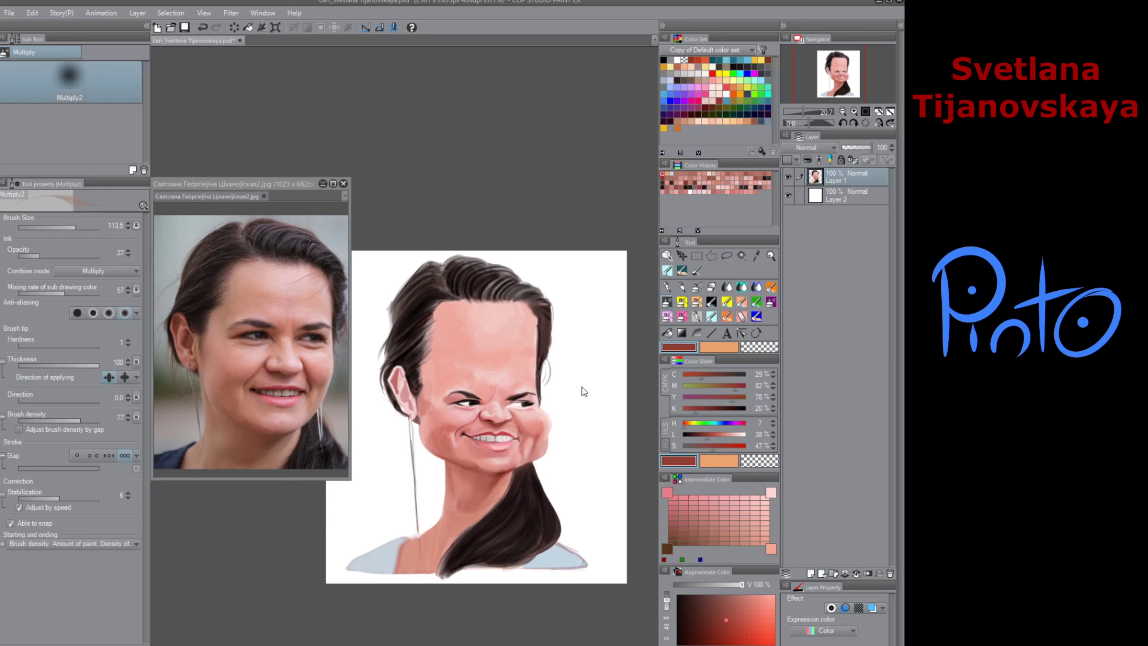
key("ctrl+z")
left_click(668, 318)
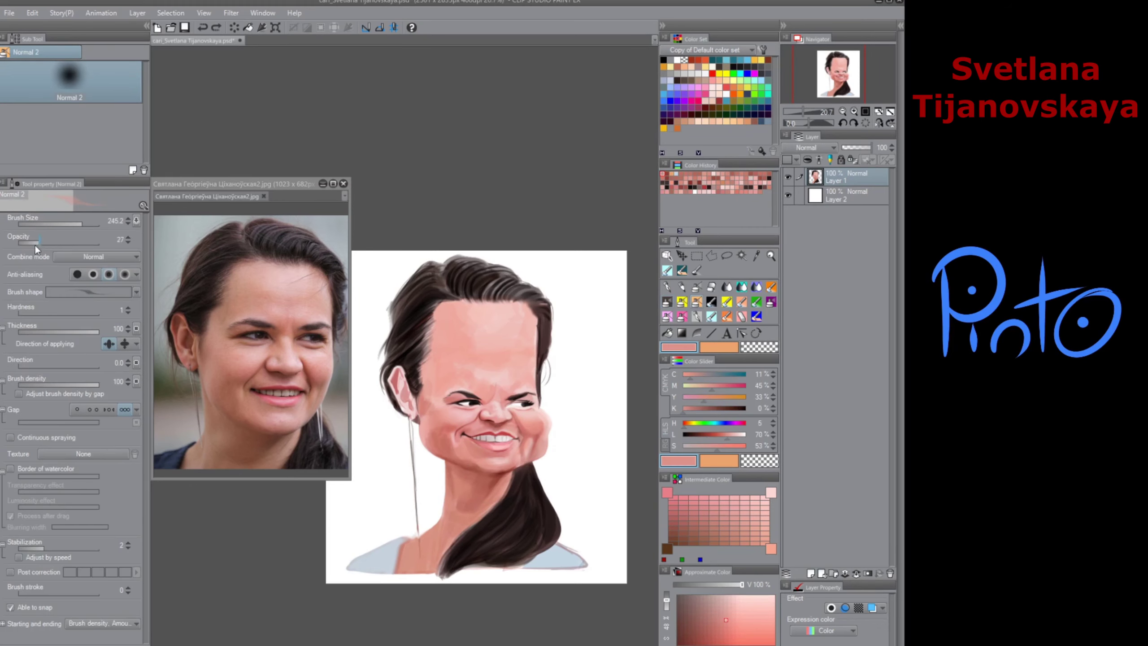
left_click(497, 427)
left_click(543, 415, "alt")
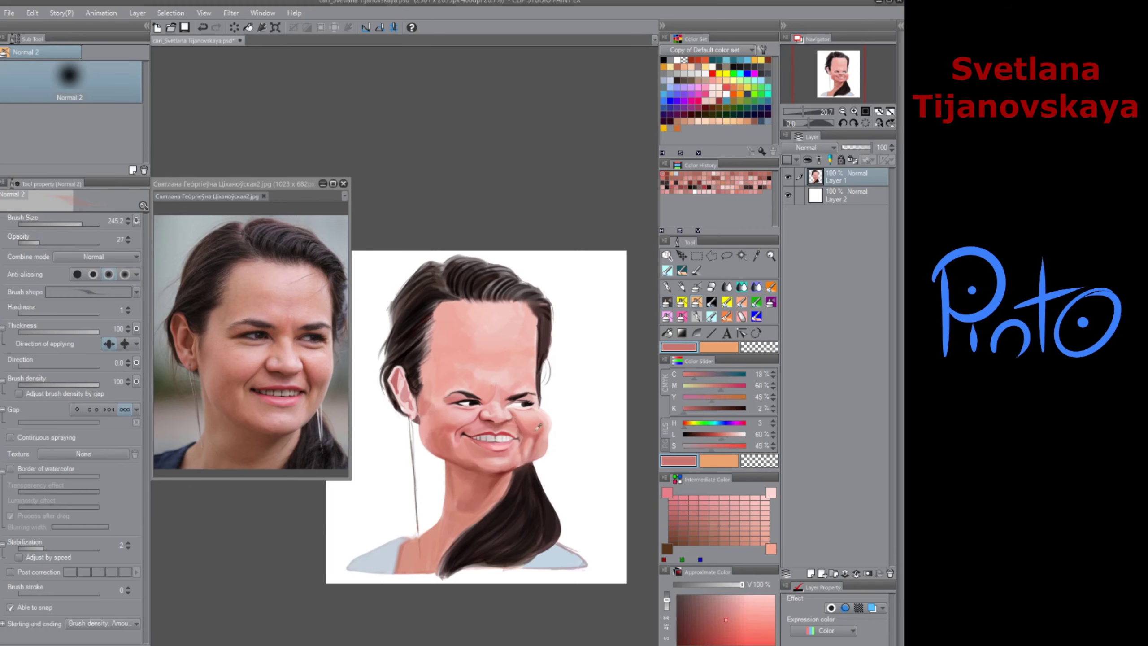
left_click(538, 430, "alt")
left_click_drag(537, 430, 541, 422)
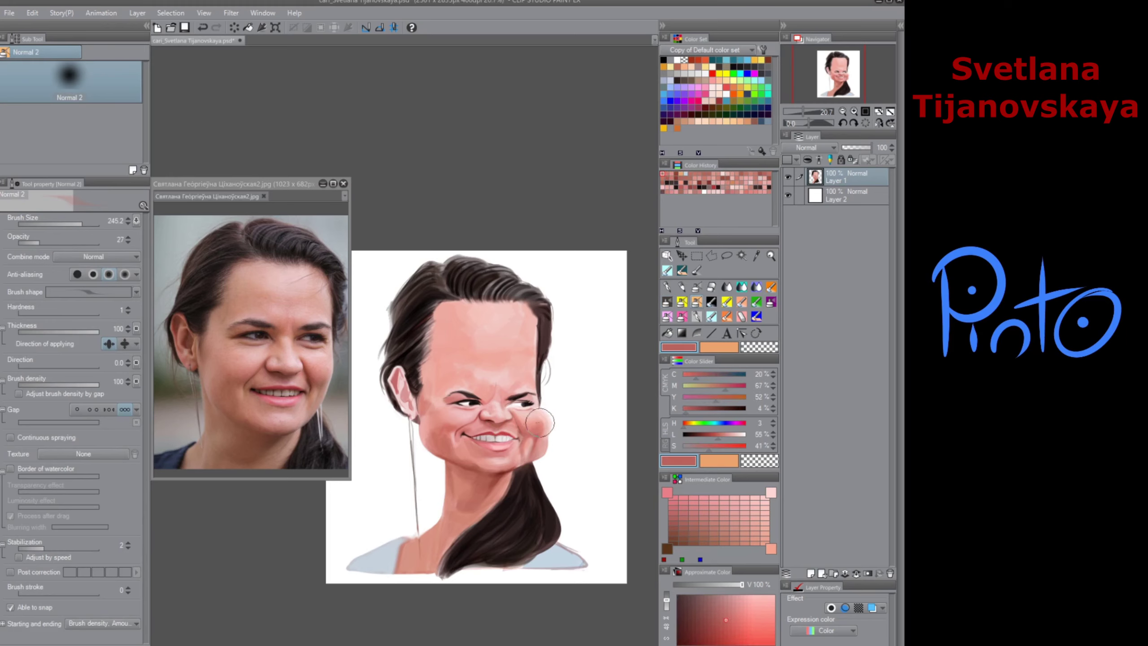
Step: Touch up the near cheek and the skin beside the ear with sampled skin tones using the Normal 2 brush
left_click(440, 424, "alt")
mouse_move(438, 427)
left_mouse_down()
mouse_move(435, 366)
mouse_move(444, 403)
mouse_move(432, 412)
mouse_move(467, 467)
mouse_move(422, 407)
left_mouse_up()
left_click(419, 394, "alt")
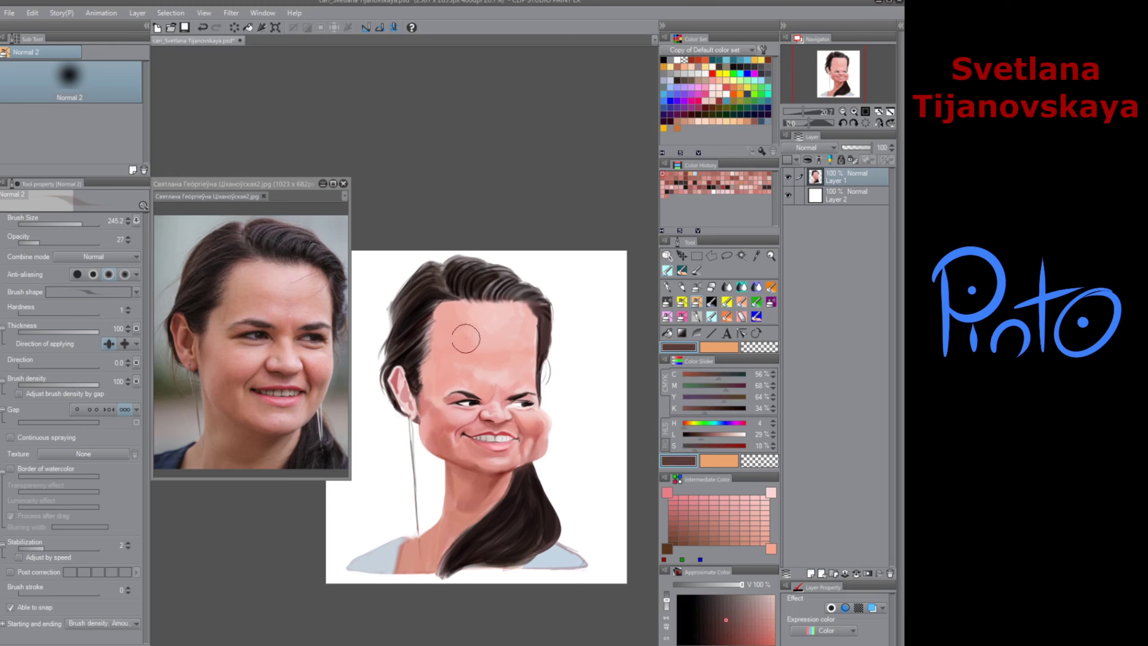
Step: Paint over the forehead with skin tones sampled from its side and along the hairline
left_click(445, 341, "alt")
mouse_move(443, 355)
left_mouse_down()
mouse_move(436, 314)
mouse_move(422, 336)
mouse_move(437, 329)
mouse_move(428, 350)
mouse_move(439, 311)
mouse_move(441, 335)
mouse_move(464, 322)
mouse_move(471, 355)
mouse_move(484, 351)
mouse_move(461, 339)
mouse_move(451, 357)
mouse_move(463, 362)
mouse_move(440, 364)
mouse_move(450, 468)
mouse_move(542, 303)
mouse_move(523, 356)
mouse_move(536, 384)
mouse_move(520, 310)
mouse_move(526, 350)
mouse_move(515, 319)
mouse_move(515, 349)
mouse_move(475, 320)
mouse_move(488, 309)
mouse_move(478, 318)
mouse_move(450, 298)
mouse_move(469, 306)
mouse_move(459, 312)
mouse_move(481, 373)
mouse_move(467, 330)
mouse_move(478, 348)
mouse_move(553, 371)
mouse_move(521, 410)
mouse_move(487, 366)
mouse_move(472, 375)
mouse_move(488, 377)
mouse_move(472, 368)
mouse_move(506, 382)
left_mouse_up()
left_click(498, 318, "alt")
left_click(461, 317, "alt")
left_click(470, 305, "alt")
Step: Even out the lower forehead and brow area with sampled light skin tones, using Normal 2 at brush size 516.3
left_click(488, 379, "alt")
left_click(507, 382, "alt")
left_click(504, 387, "alt")
left_click(505, 391, "alt")
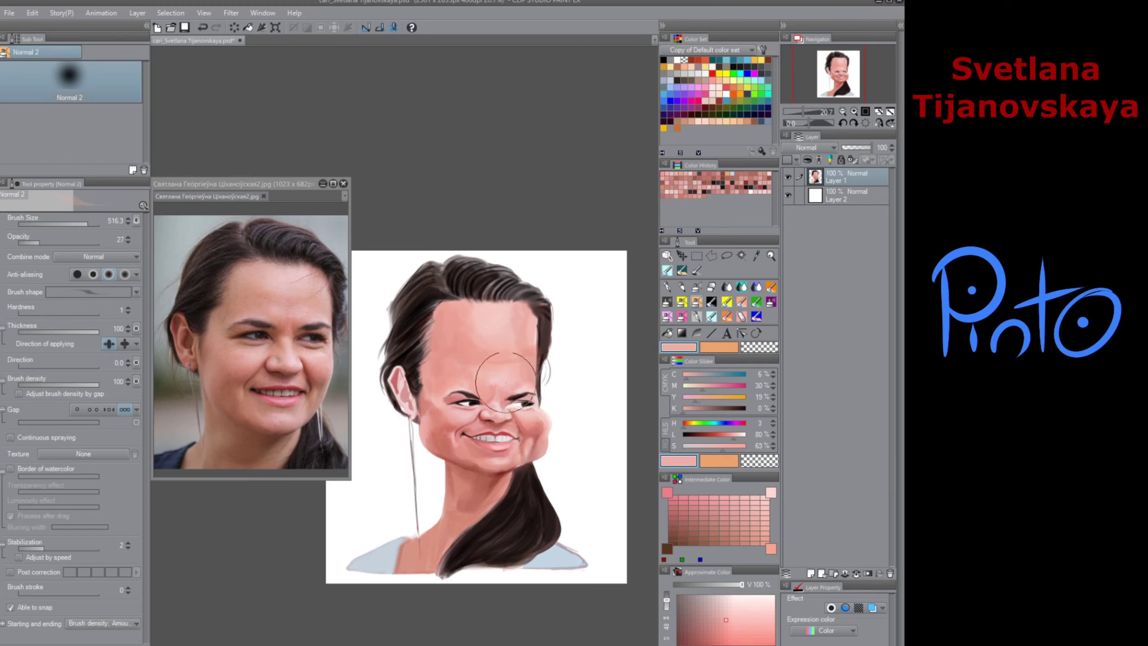
left_click(485, 367, "alt")
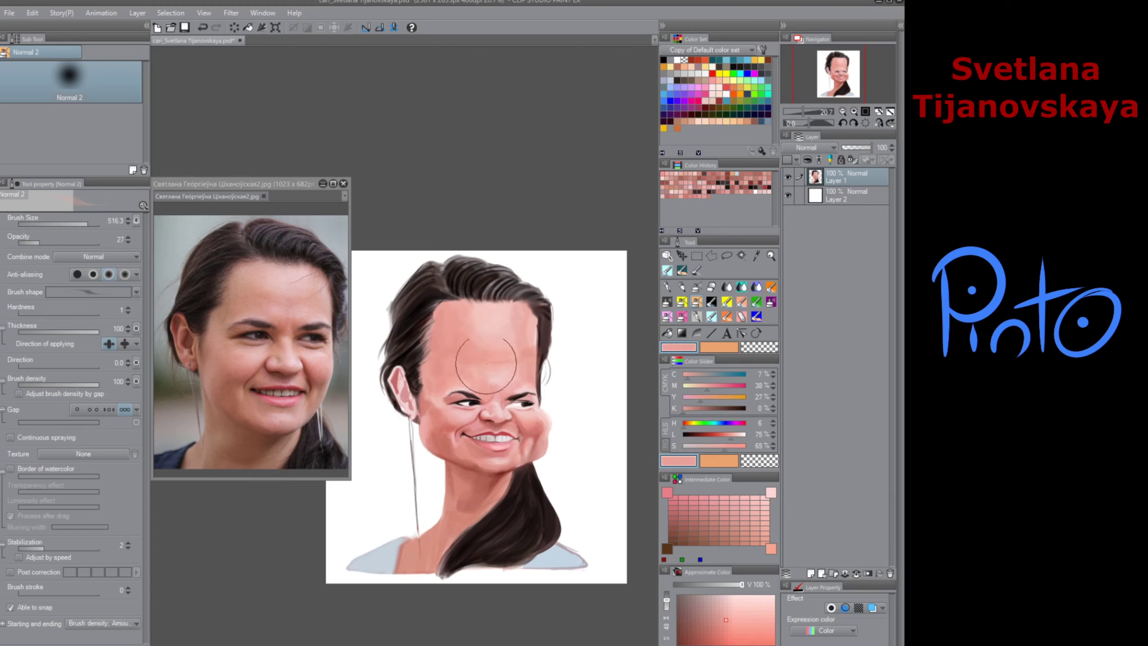
left_click(470, 369, "alt")
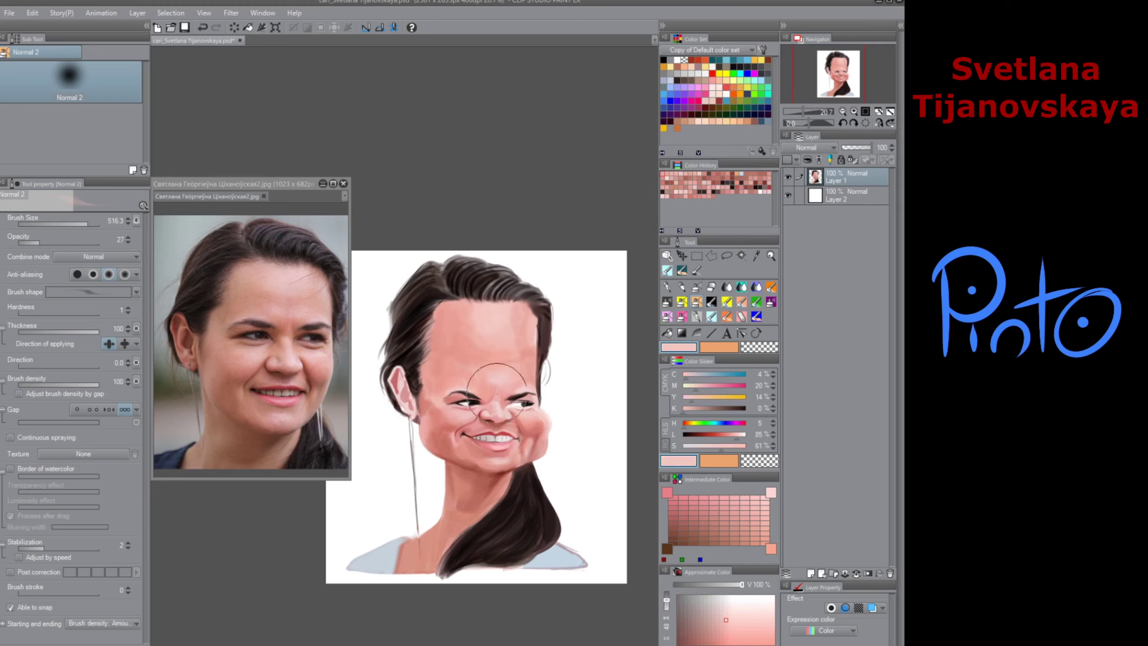
left_click(467, 388, "alt")
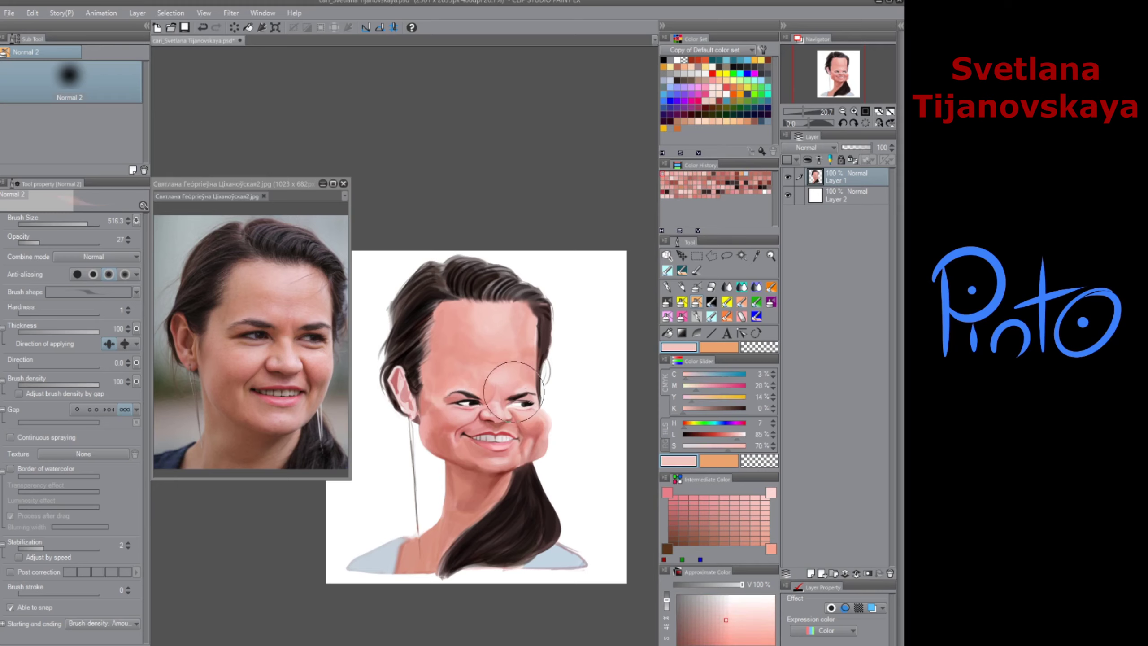
left_click(515, 313, "alt")
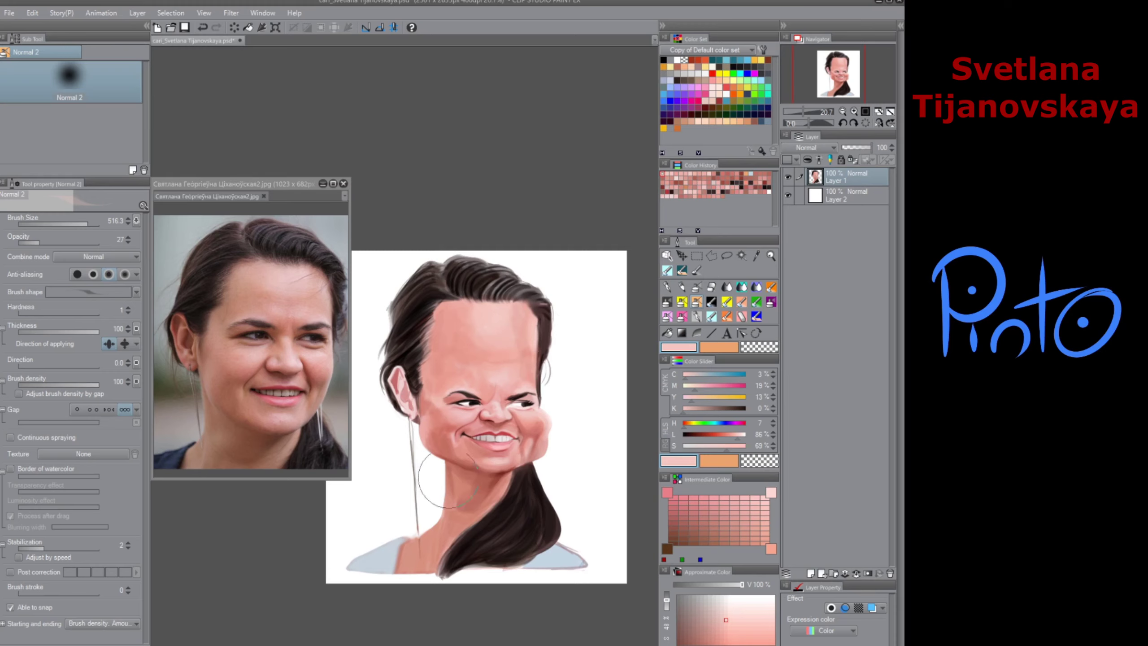
left_click(475, 359, "alt")
left_click(474, 361, "alt")
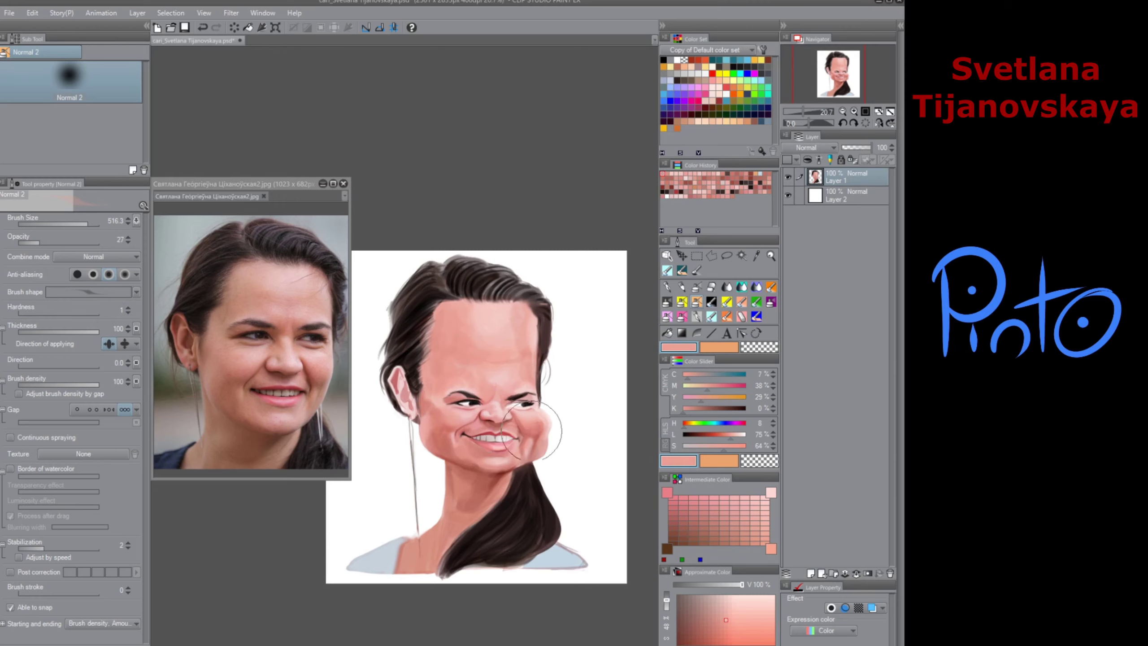
Step: Smooth the shading of the far cheek and chin with the Blend 2 brush, enlarging it for the chin
left_click(725, 316)
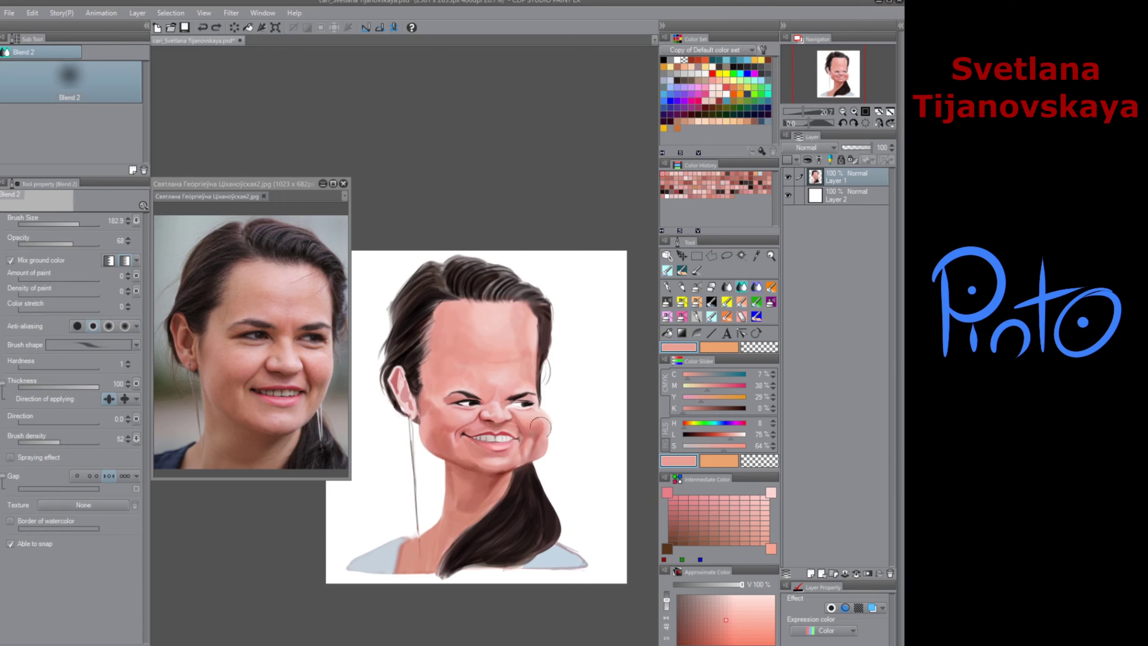
left_click_drag(541, 427, 509, 443)
key("bracketright")
key("bracketright")
key("bracketright")
left_click_drag(480, 466, 512, 456)
Step: Soften the smile fold and near cheek beside the mouth with a smaller Finger tip blender
key("j")
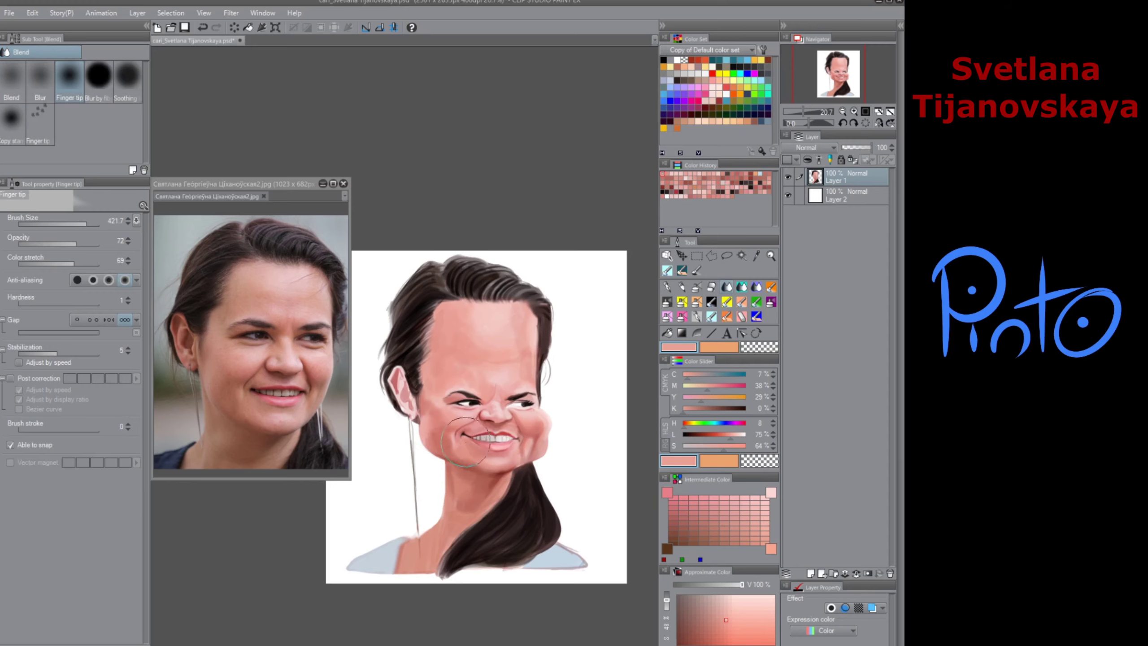
scroll(462, 454, "up", 3)
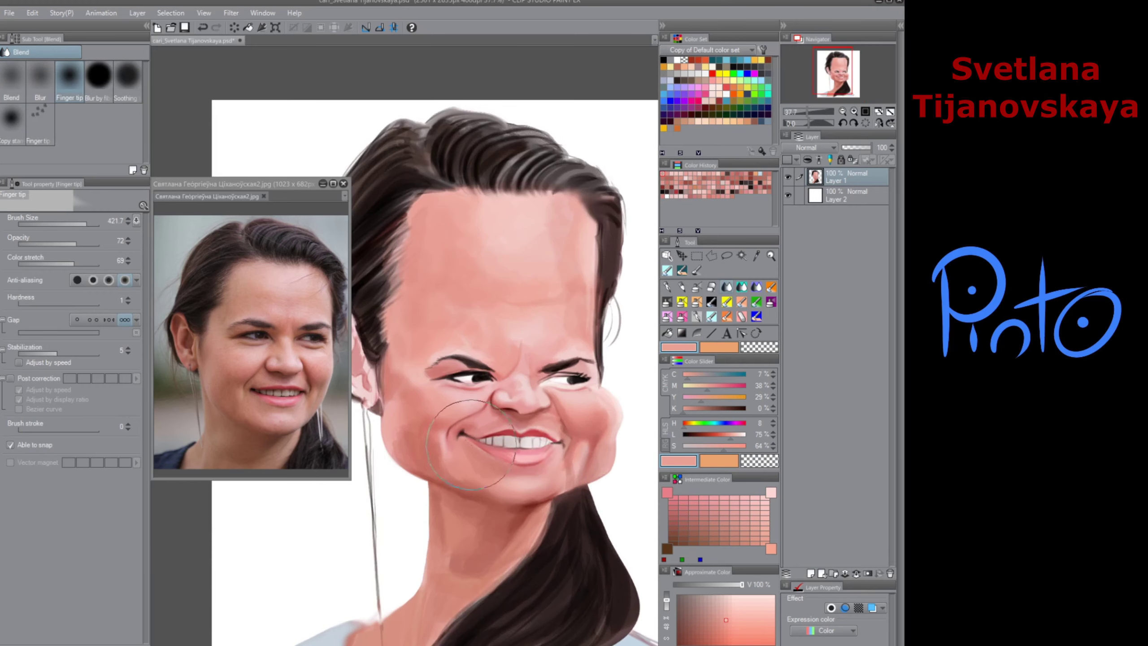
key("bracketleft")
left_click_drag(452, 416, 474, 460)
left_click_drag(451, 394, 456, 449)
Step: Repaint the skin around the near mouth corner and below the lower lip with sampled tones, using Normal 2 at size 134
left_click(697, 304)
left_click(506, 434, "alt")
mouse_move(487, 428)
left_mouse_down()
mouse_move(513, 390)
mouse_move(474, 445)
mouse_move(440, 449)
left_mouse_up()
left_click(480, 445, "alt")
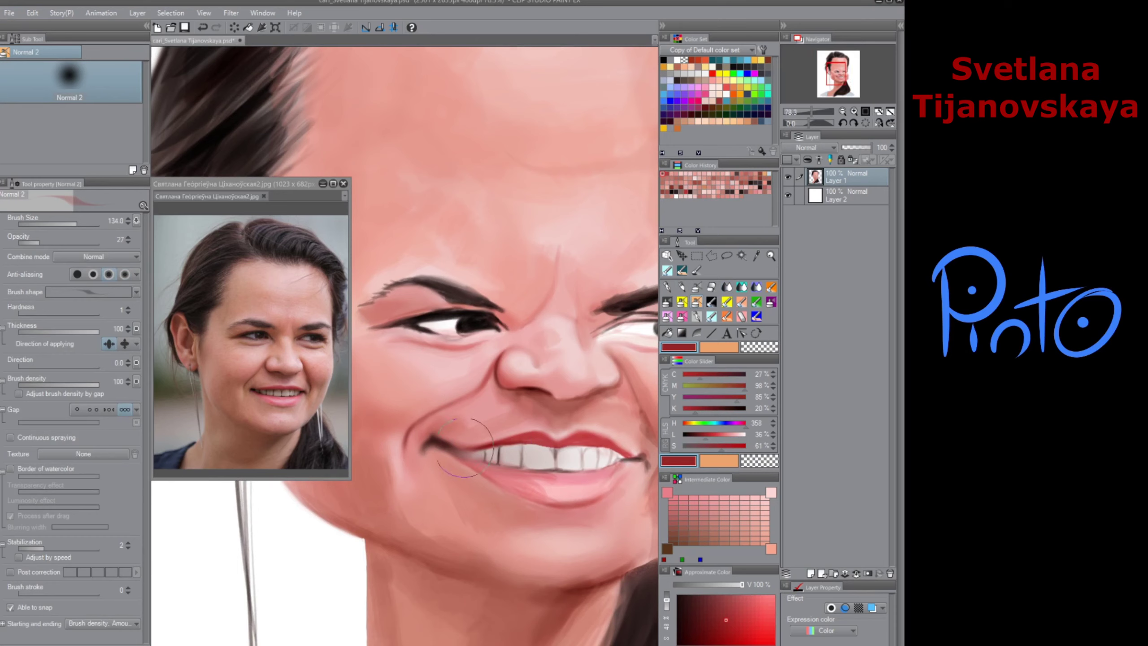
left_click(449, 441, "alt")
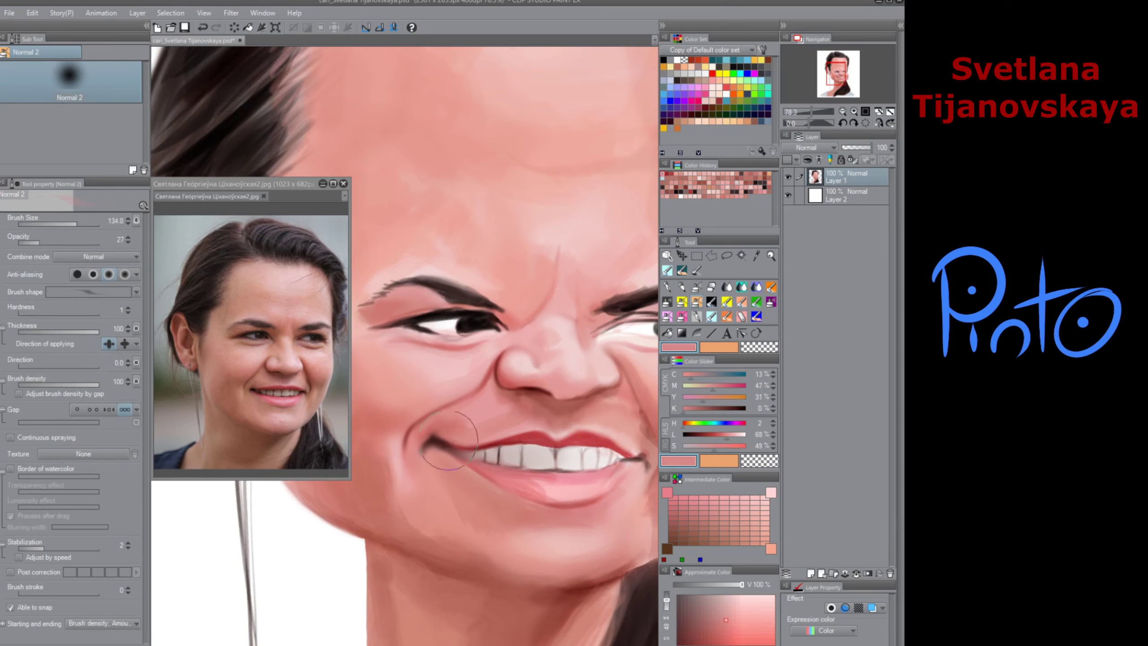
left_click(455, 430, "alt")
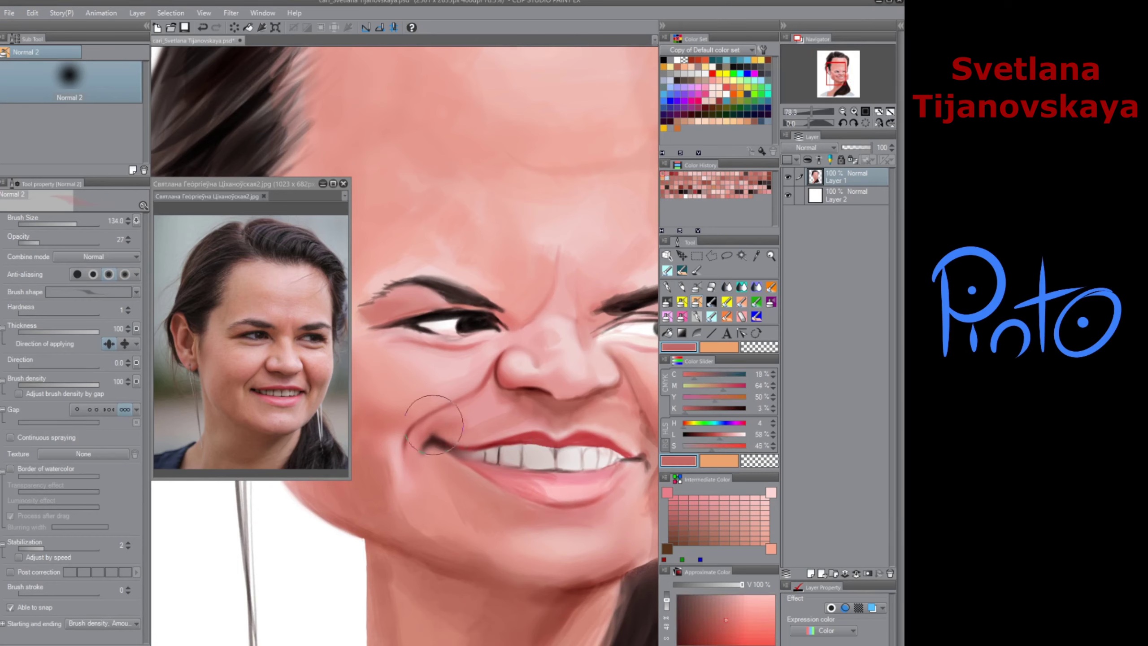
left_click(445, 468, "alt")
mouse_move(432, 457)
left_mouse_down()
mouse_move(435, 487)
mouse_move(429, 439)
mouse_move(442, 502)
mouse_move(510, 503)
mouse_move(554, 478)
left_mouse_up()
Step: Undo the last stroke and smooth the chin and near cheek with the Finger tip blender at size 189.5
left_click(670, 300)
key("ctrl+z")
left_click(726, 289)
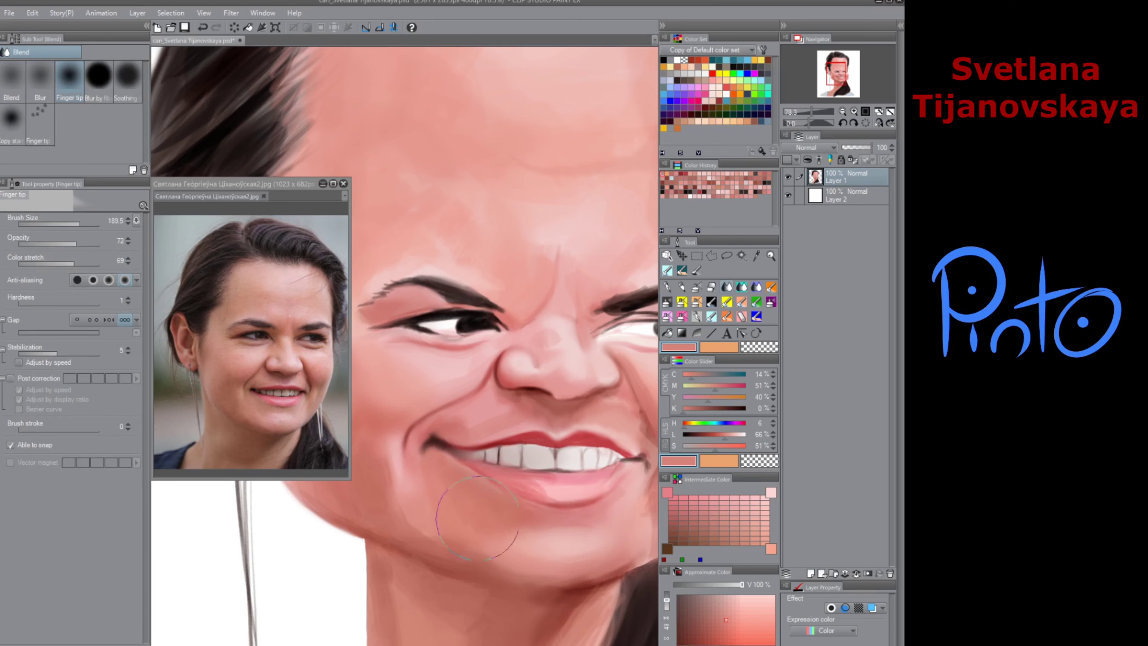
left_click_drag(478, 515, 561, 504)
mouse_move(475, 454)
left_mouse_down()
mouse_move(552, 481)
mouse_move(461, 460)
mouse_move(469, 352)
left_mouse_up()
left_click_drag(448, 413, 509, 504)
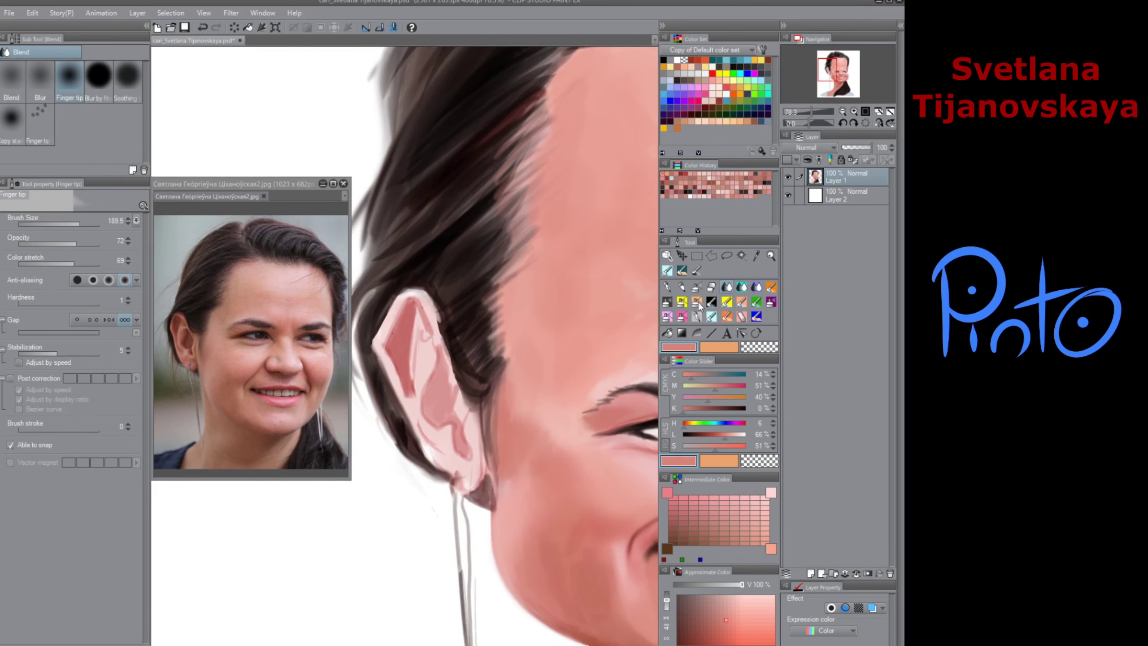
Step: Set the Rough brush to Multiply and darken the whole ear with skin tones sampled from the cheek and forehead
left_click(697, 270)
left_click(120, 259)
left_click(119, 289)
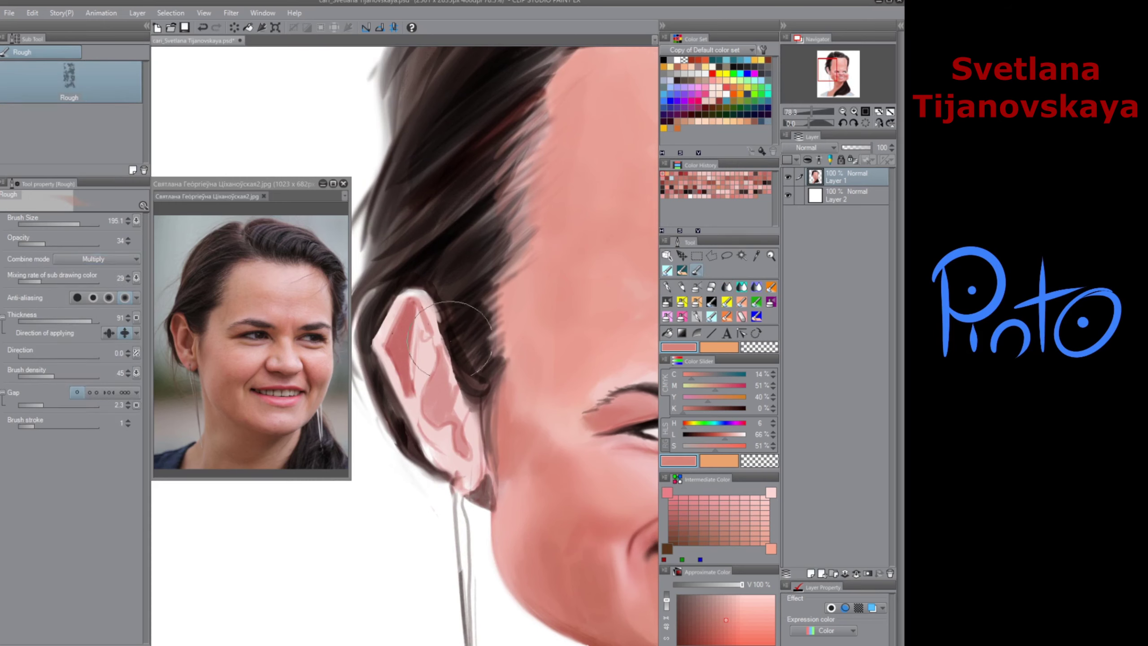
left_click(629, 546, "alt")
mouse_move(447, 372)
left_mouse_down()
mouse_move(434, 395)
mouse_move(461, 445)
left_mouse_up()
left_click(606, 274, "alt")
mouse_move(391, 350)
left_mouse_down()
mouse_move(411, 318)
mouse_move(447, 464)
left_mouse_up()
mouse_move(382, 351)
left_mouse_down()
mouse_move(439, 439)
mouse_move(409, 317)
left_mouse_up()
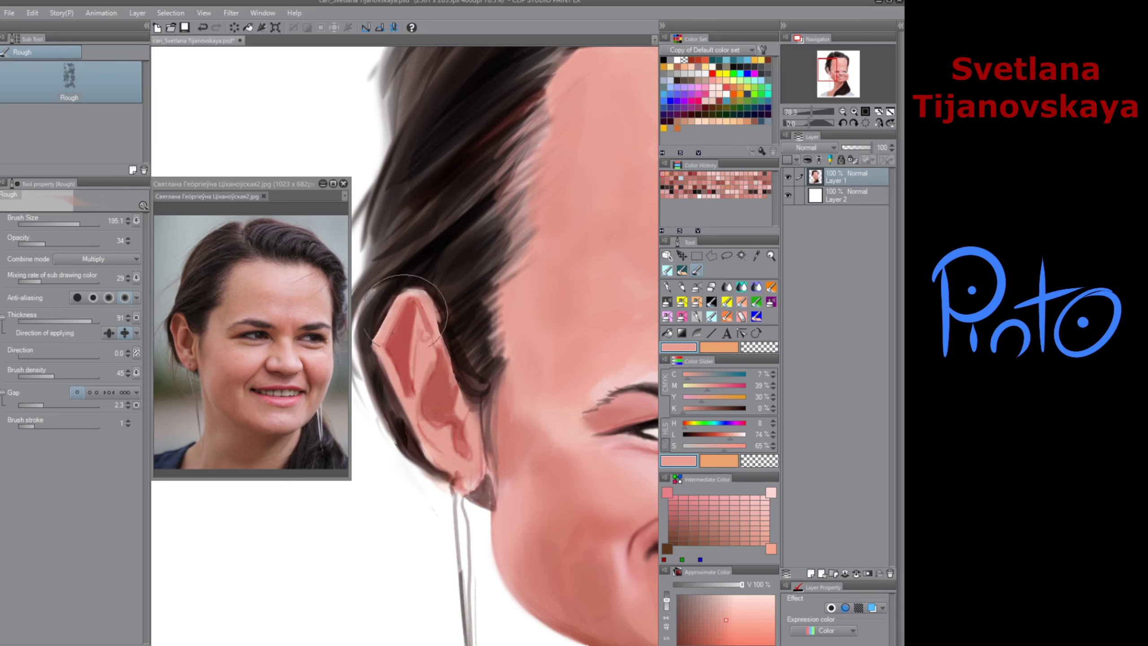
Step: Set the Rough brush to Normal, size 81.4 and opacity 47, and paint the inner ear with sampled reddish tones
left_click(83, 259)
left_click(79, 270)
left_click(73, 223)
left_click(55, 244)
left_click(431, 369, "alt")
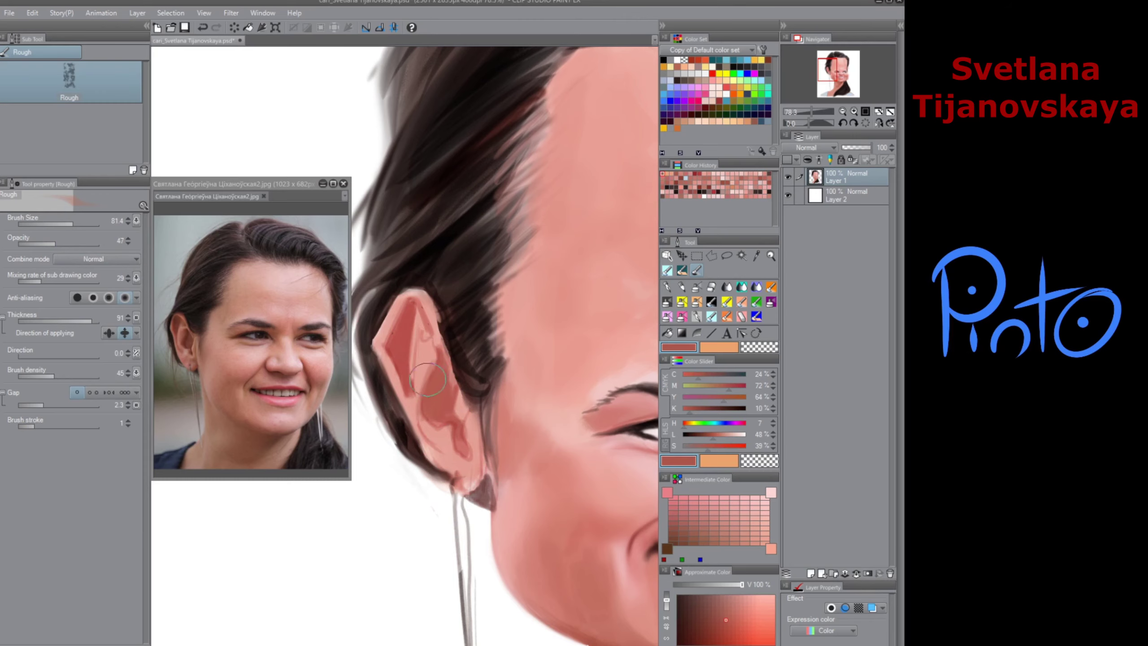
left_click_drag(429, 381, 437, 346)
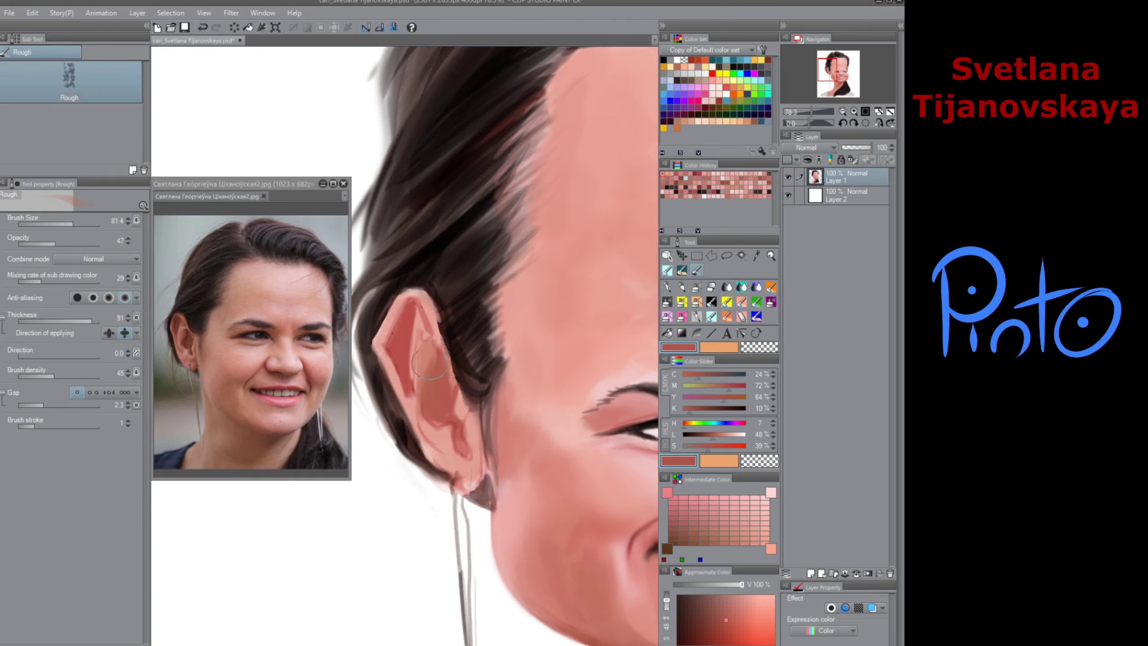
left_click(426, 437, "alt")
left_click(434, 402, "alt")
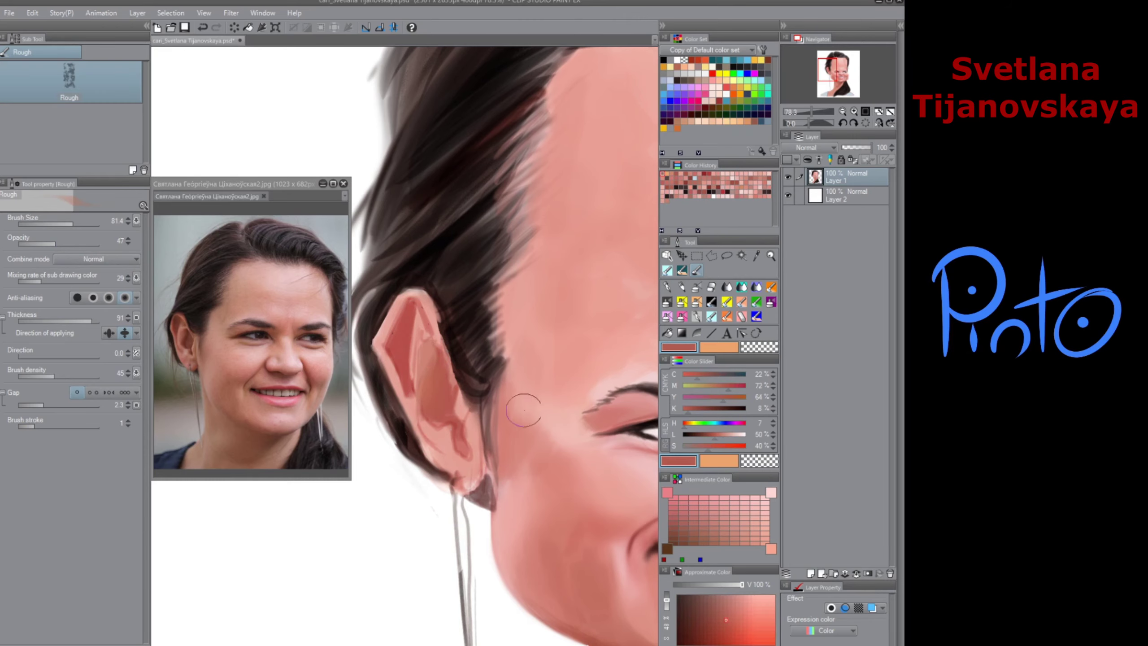
Step: Sample a dark red-brown from the face and deepen the shadow in the ear's hollow
left_click_drag(626, 593, 490, 529)
left_click(642, 465, "alt")
left_click_drag(542, 452, 635, 501)
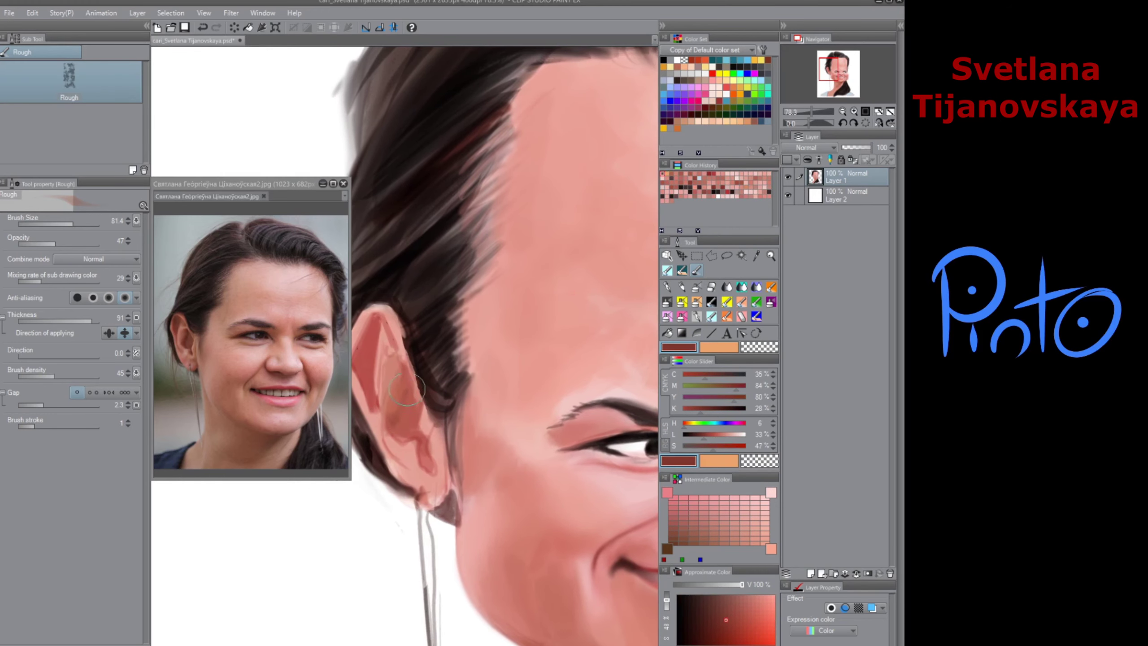
left_click_drag(404, 376, 402, 360)
mouse_move(412, 413)
left_mouse_down()
mouse_move(400, 443)
mouse_move(421, 437)
left_mouse_up()
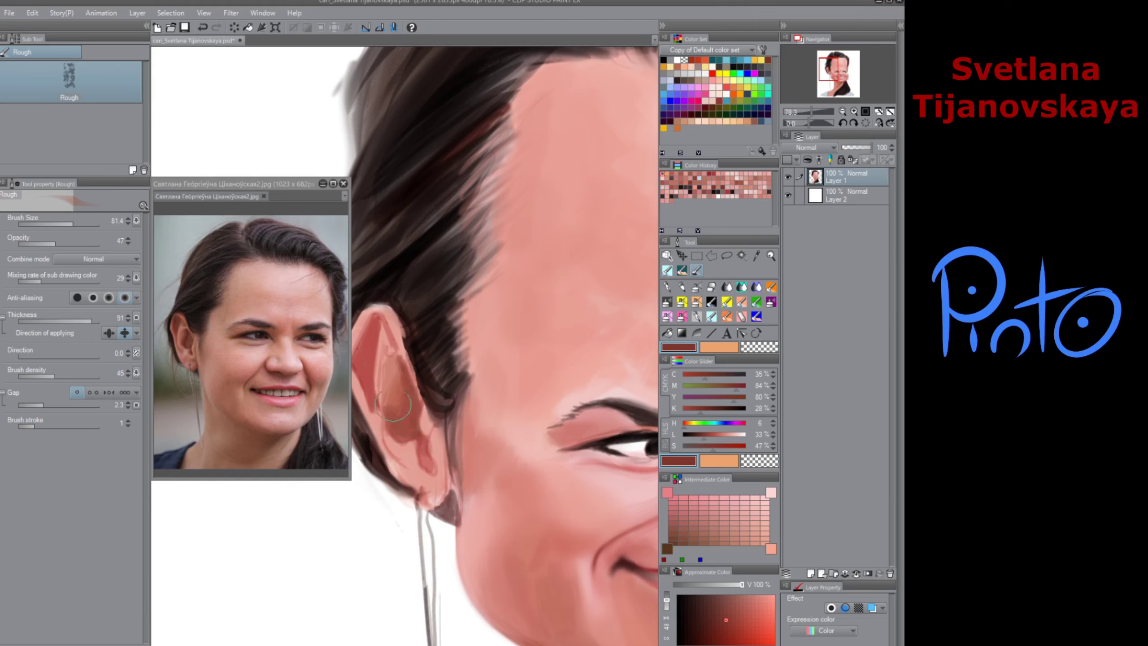
Step: Lower the brush colour's luminosity to 27%, darken the ear's hollow further, and undo the last stroke
left_click(700, 435)
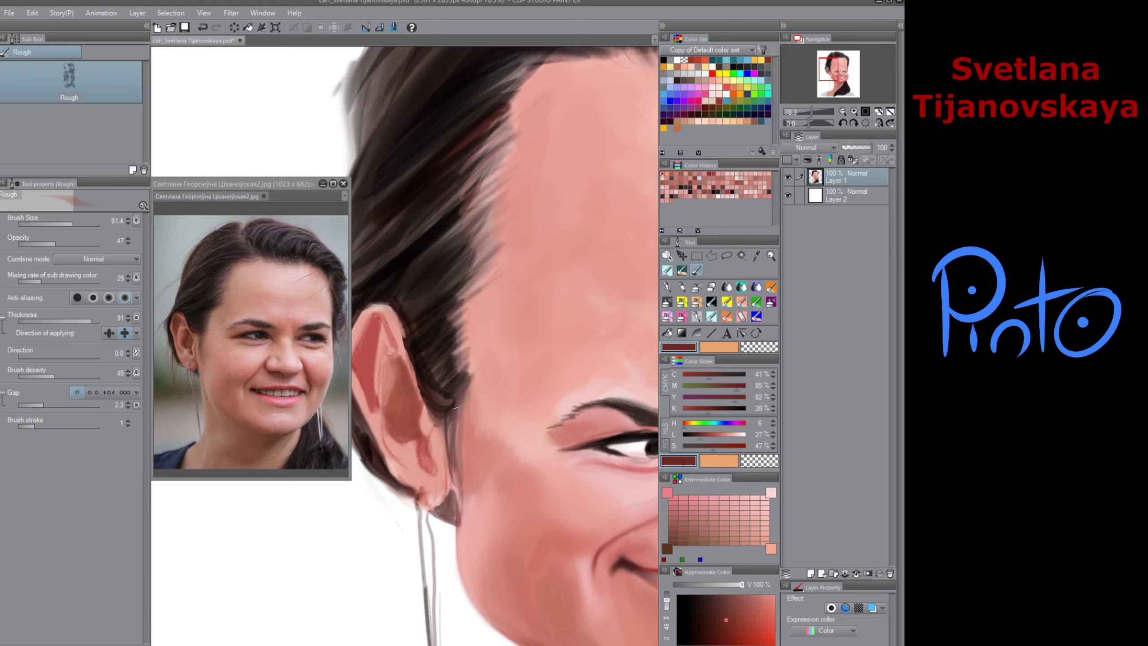
mouse_move(400, 399)
left_mouse_down()
mouse_move(401, 367)
mouse_move(388, 415)
mouse_move(403, 436)
left_mouse_up()
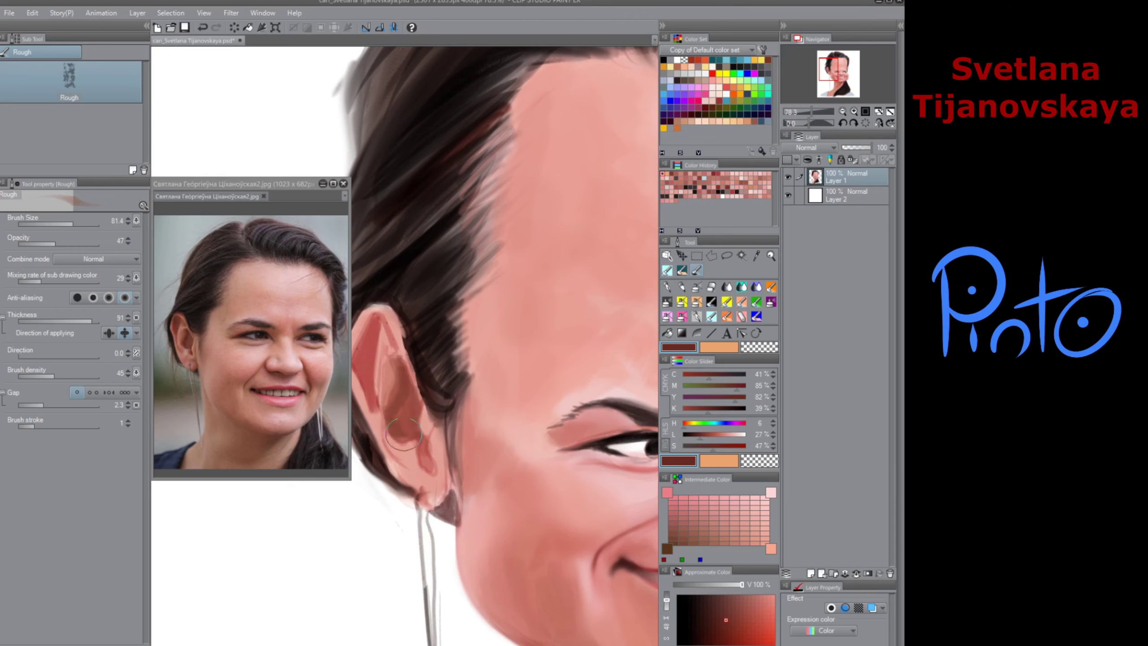
left_click_drag(409, 380, 403, 409)
key("ctrl+z")
Step: Sample a red from the inner ear and blend the ear's shading with the Finger tip blender, reducing its size to 106.2
mouse_move(369, 357)
left_mouse_down()
mouse_move(421, 394)
mouse_move(410, 409)
mouse_move(427, 361)
mouse_move(416, 382)
mouse_move(424, 369)
mouse_move(422, 434)
mouse_move(424, 370)
mouse_move(429, 356)
mouse_move(425, 371)
mouse_move(427, 359)
mouse_move(440, 364)
mouse_move(450, 399)
mouse_move(428, 385)
mouse_move(426, 440)
mouse_move(440, 487)
mouse_move(424, 437)
mouse_move(444, 489)
mouse_move(425, 477)
mouse_move(471, 523)
mouse_move(467, 496)
mouse_move(493, 525)
left_mouse_up()
left_click(429, 444, "alt")
left_click(726, 286)
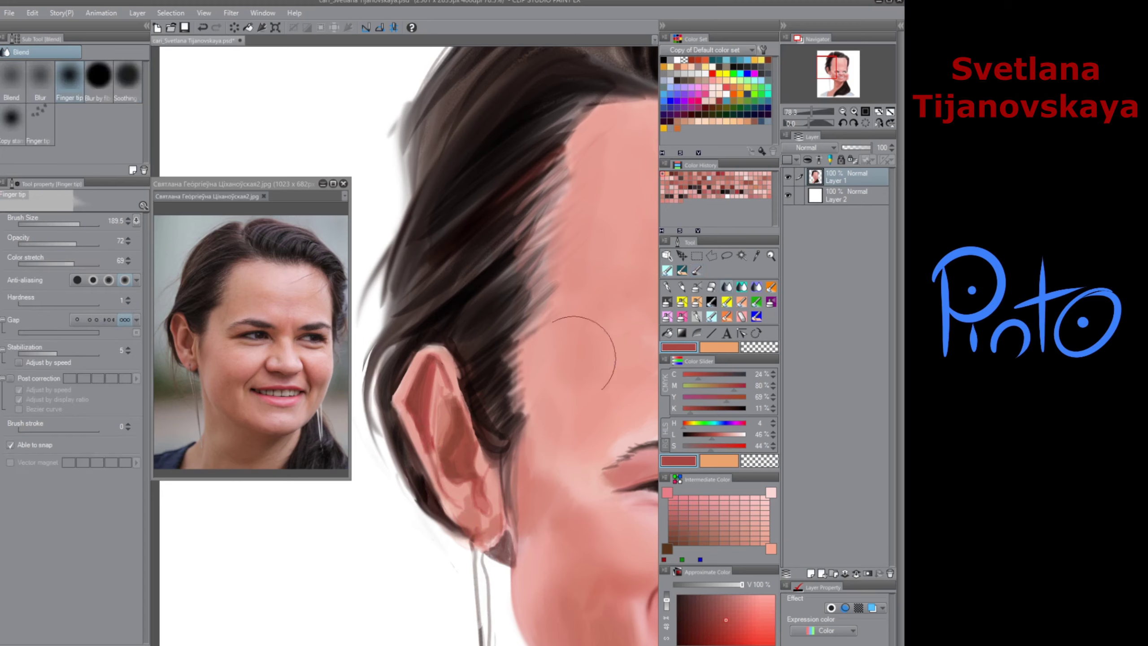
mouse_move(442, 393)
left_mouse_down()
mouse_move(457, 453)
mouse_move(454, 379)
mouse_move(479, 447)
mouse_move(449, 346)
mouse_move(477, 389)
mouse_move(505, 399)
mouse_move(498, 443)
mouse_move(503, 425)
mouse_move(474, 388)
mouse_move(480, 358)
mouse_move(464, 343)
mouse_move(520, 261)
mouse_move(511, 322)
mouse_move(524, 290)
mouse_move(558, 300)
mouse_move(492, 369)
mouse_move(490, 390)
mouse_move(518, 390)
mouse_move(516, 425)
mouse_move(540, 365)
mouse_move(530, 358)
mouse_move(515, 431)
mouse_move(542, 370)
mouse_move(539, 350)
mouse_move(508, 428)
mouse_move(512, 323)
mouse_move(545, 314)
mouse_move(523, 434)
mouse_move(517, 379)
mouse_move(507, 464)
mouse_move(510, 452)
mouse_move(492, 468)
mouse_move(467, 414)
mouse_move(462, 491)
left_mouse_up()
key("bracketleft")
key("bracketleft")
key("bracketleft")
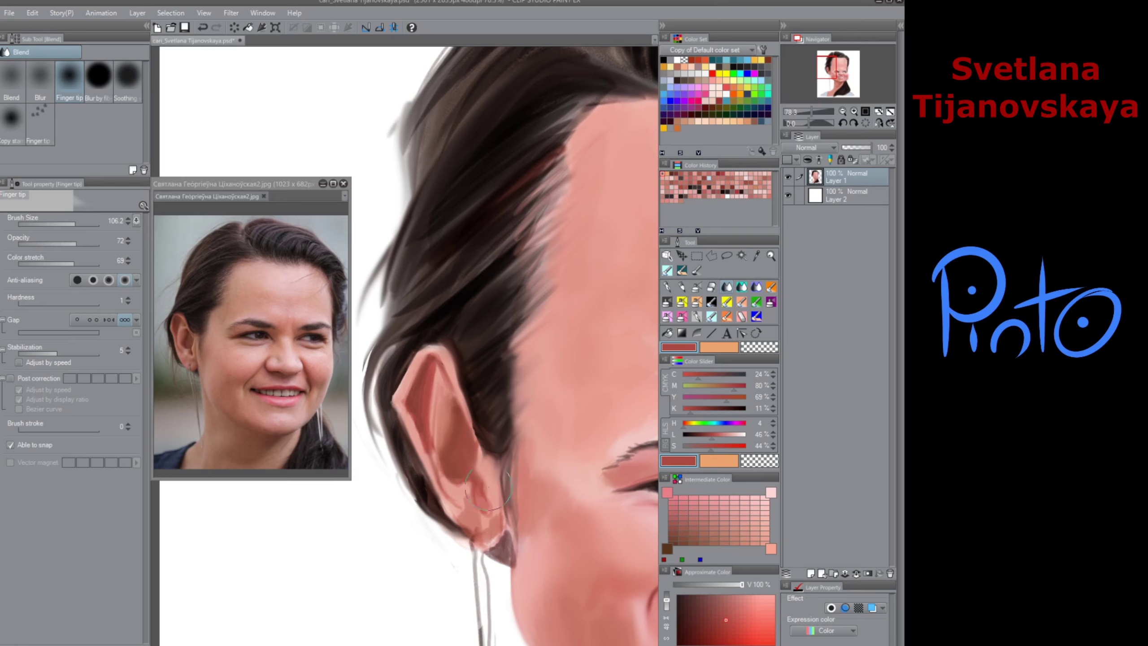
mouse_move(490, 491)
left_mouse_down()
mouse_move(457, 468)
mouse_move(467, 510)
mouse_move(446, 500)
mouse_move(465, 492)
mouse_move(498, 551)
mouse_move(483, 534)
mouse_move(499, 500)
left_mouse_up()
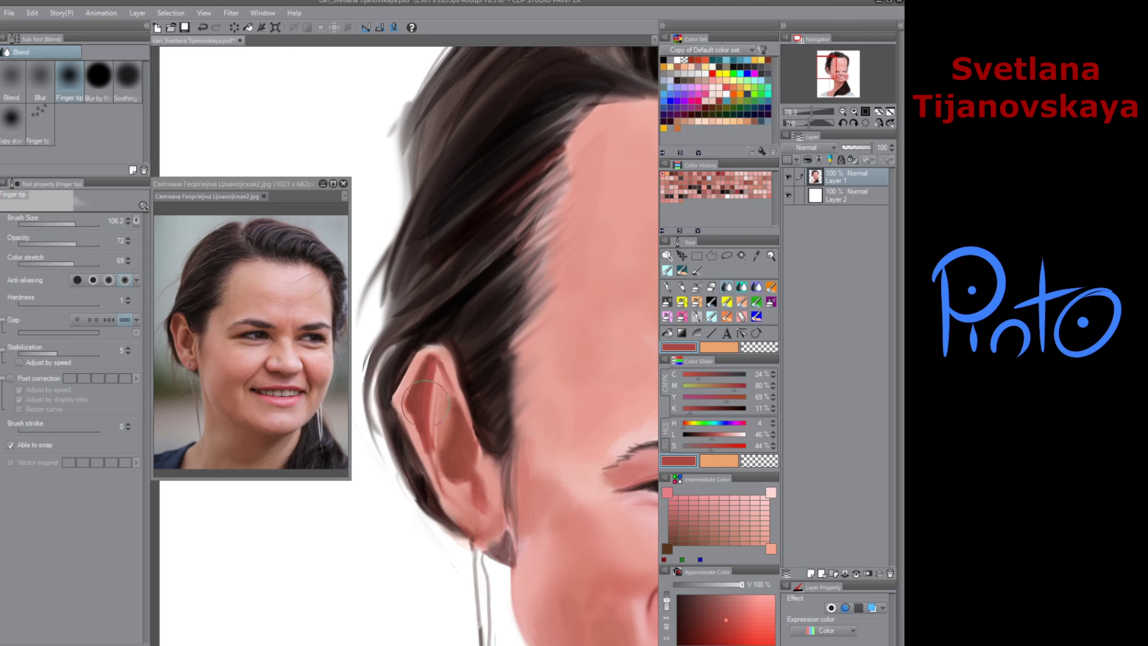
mouse_move(425, 403)
left_mouse_down()
mouse_move(426, 362)
mouse_move(419, 411)
mouse_move(433, 367)
mouse_move(410, 395)
mouse_move(417, 355)
mouse_move(422, 378)
mouse_move(428, 355)
mouse_move(408, 423)
mouse_move(432, 458)
mouse_move(434, 427)
mouse_move(458, 503)
mouse_move(465, 472)
mouse_move(448, 449)
mouse_move(430, 330)
mouse_move(453, 395)
left_mouse_up()
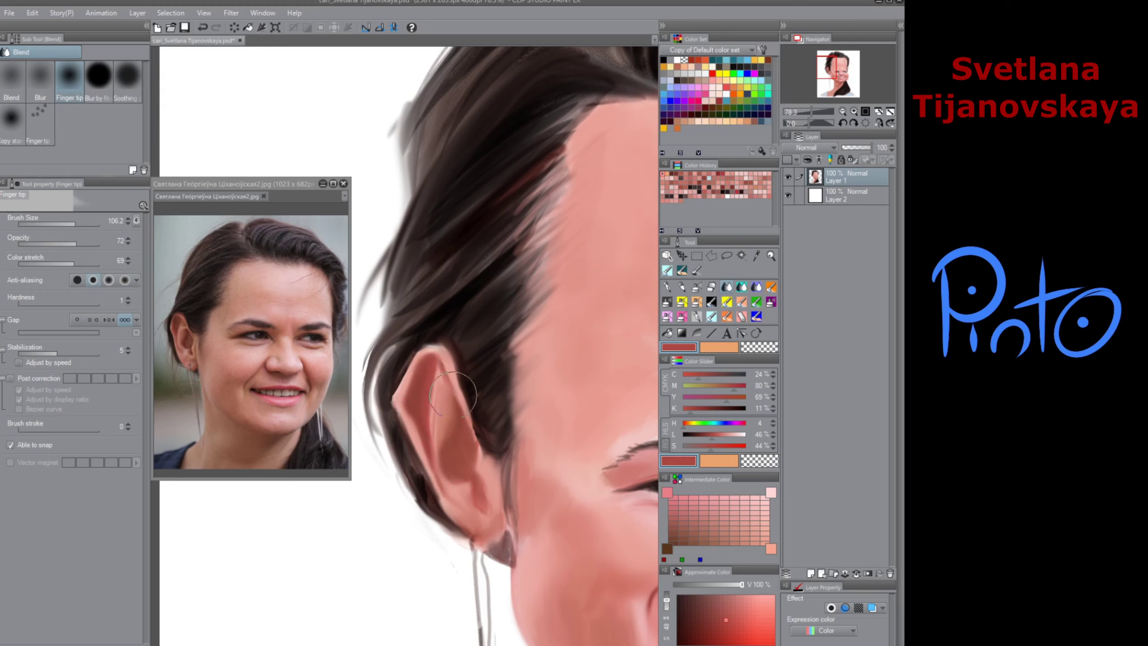
Step: Paint lighter skin tones on the ear's inner folds with Normal 2, and shade its hollow in sampled red-brown with Multiply2
left_click(521, 371, "alt")
key("b")
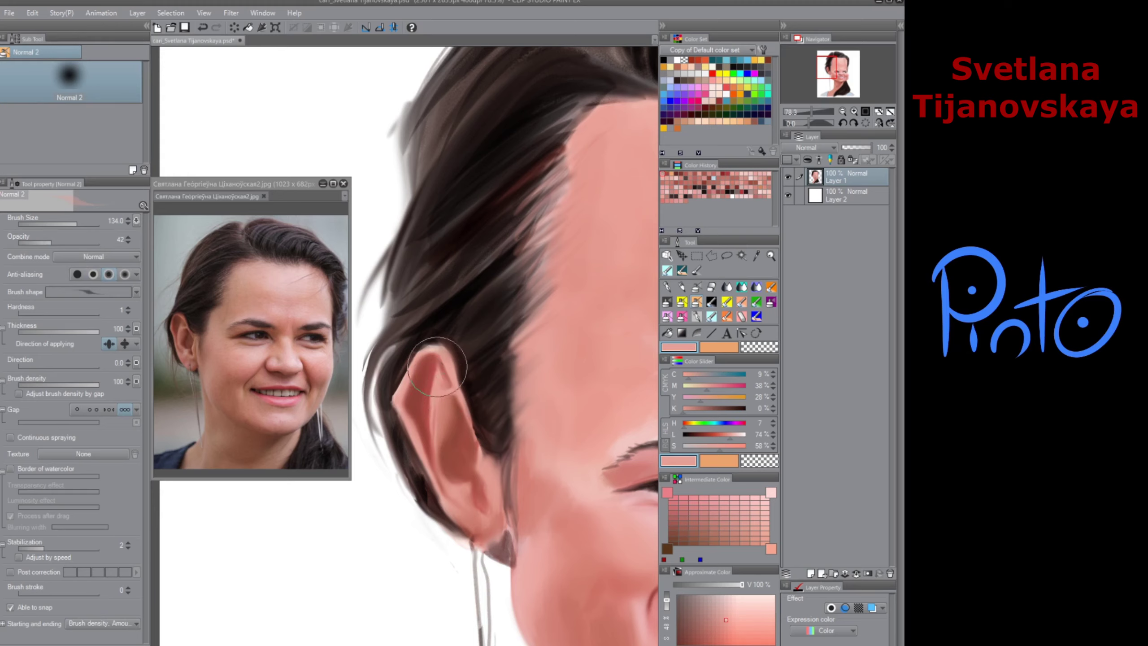
mouse_move(430, 425)
left_mouse_down()
mouse_move(434, 407)
mouse_move(430, 447)
mouse_move(446, 484)
mouse_move(421, 431)
mouse_move(442, 472)
mouse_move(447, 441)
left_mouse_up()
left_click_drag(435, 380, 436, 362)
left_click(432, 382, "alt")
left_click(462, 413, "alt")
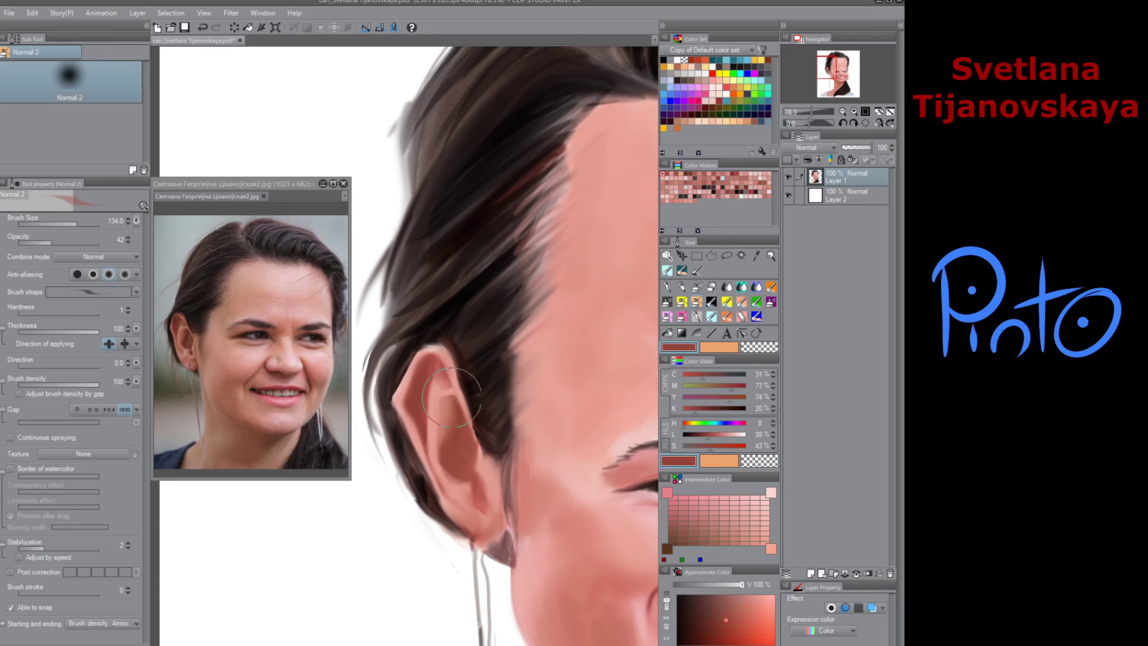
key("b")
mouse_move(455, 396)
left_mouse_down()
mouse_move(470, 409)
mouse_move(457, 421)
mouse_move(475, 430)
mouse_move(466, 479)
left_mouse_up()
Step: Soften the lower edge of the far cheek above the ponytail with the Finger tip blender
scroll(465, 479, "down", 4)
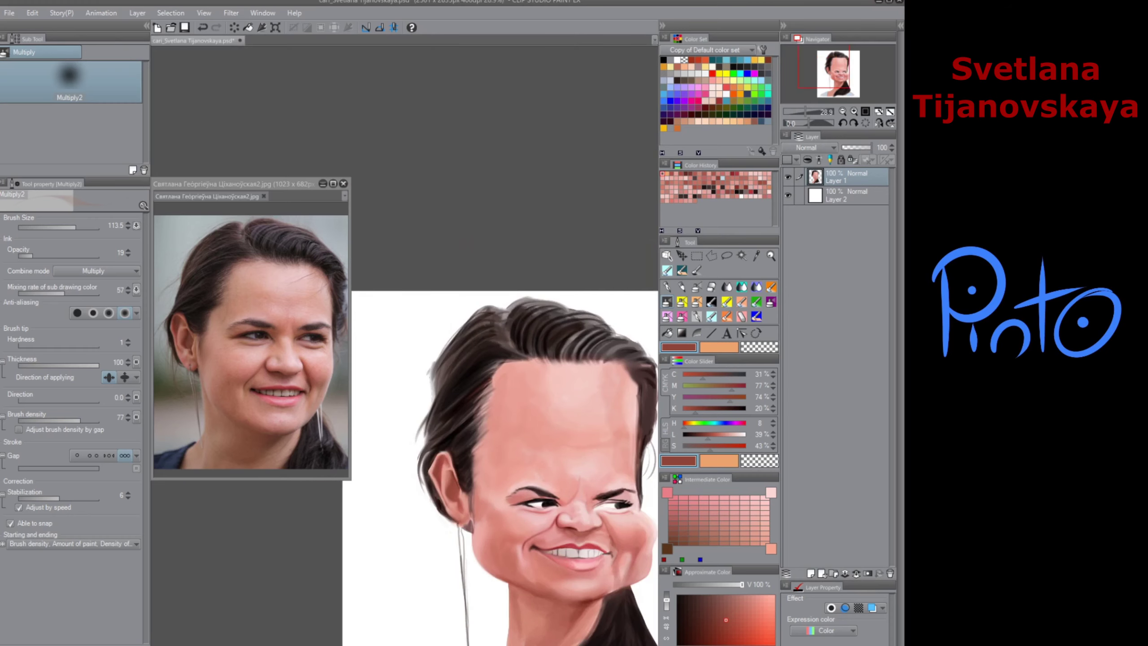
left_click_drag(637, 530, 590, 463)
left_click(729, 286)
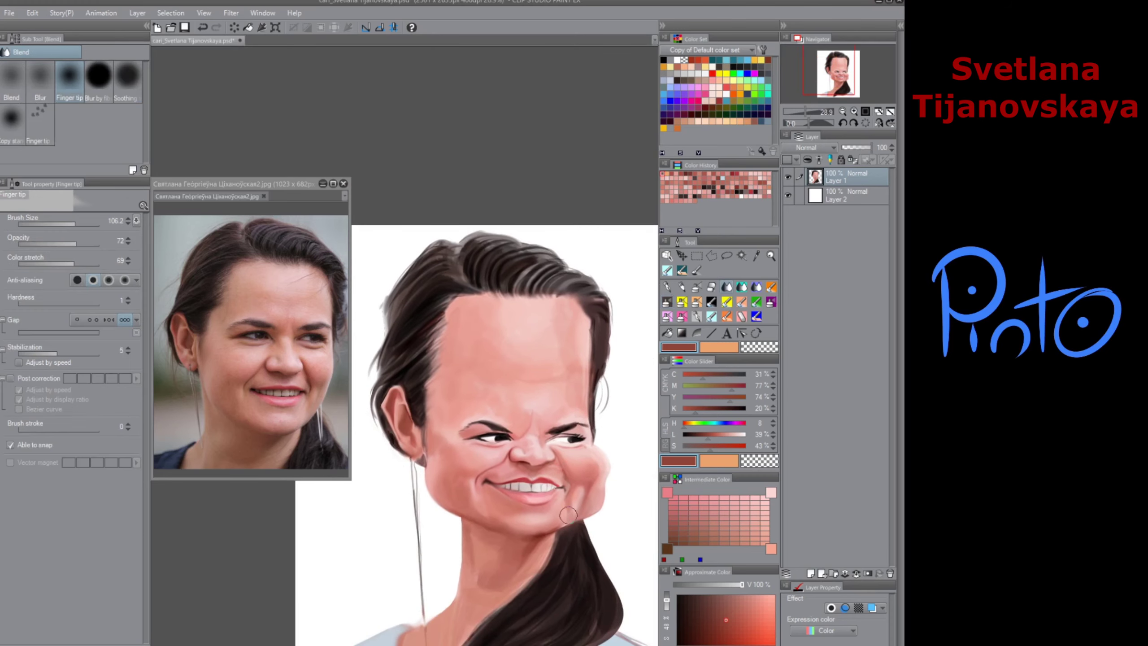
left_click_drag(581, 520, 584, 516)
Step: Deepen the smile crease beside the far corner of the mouth with Multiply2 and soften it with the Finger tip blender
left_click(668, 303)
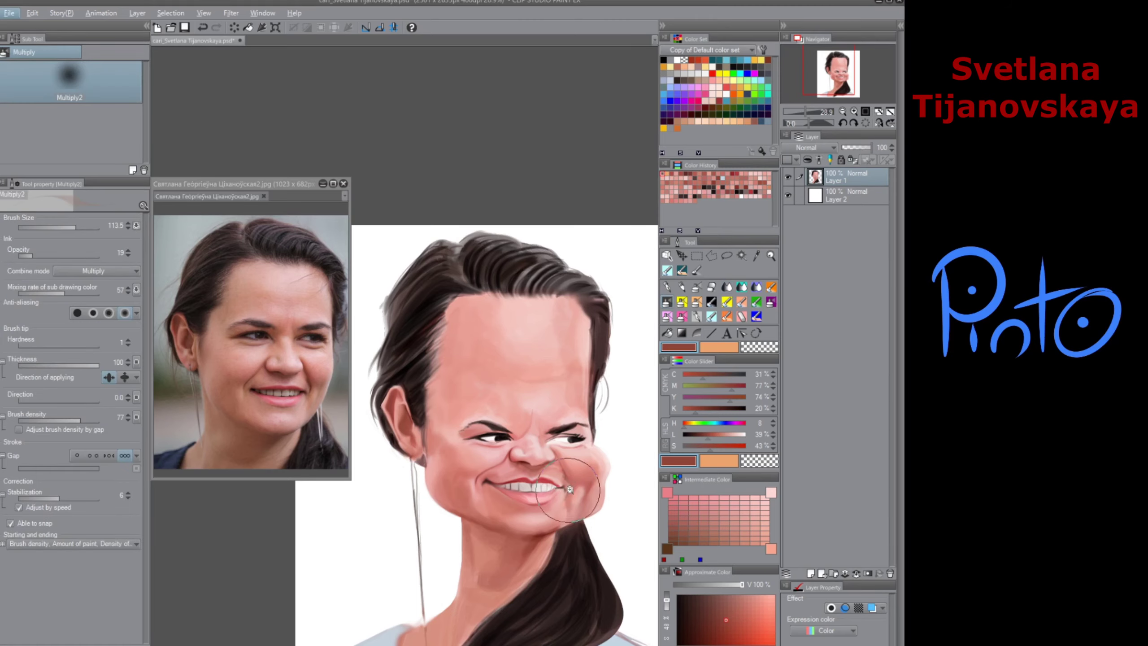
scroll(570, 491, "up", 2)
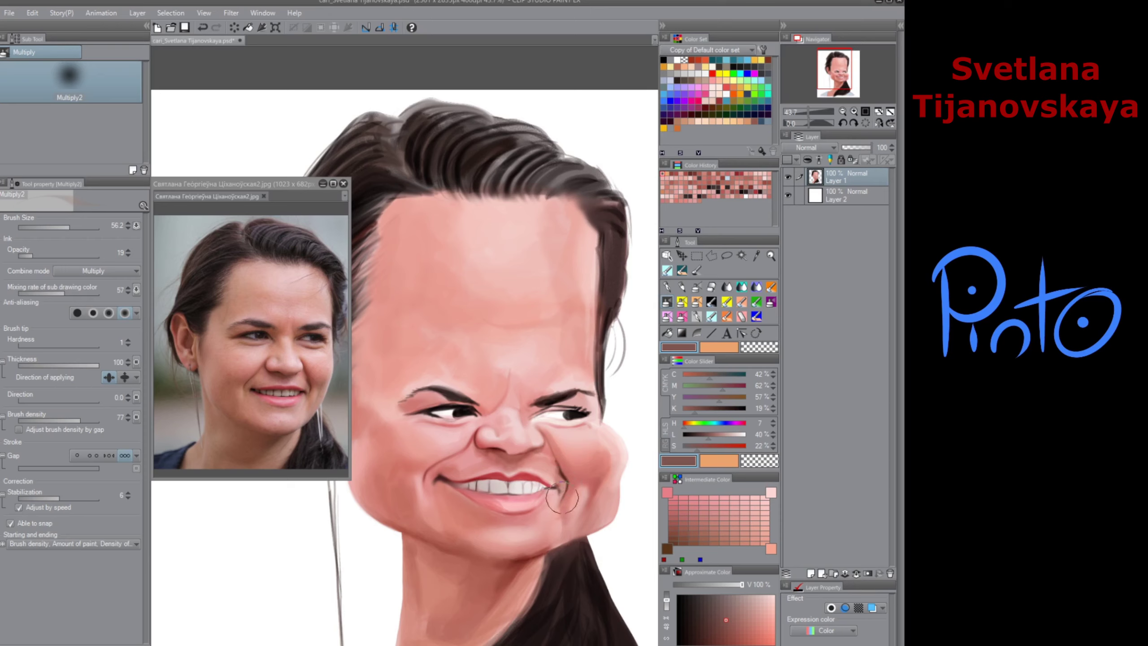
key("j")
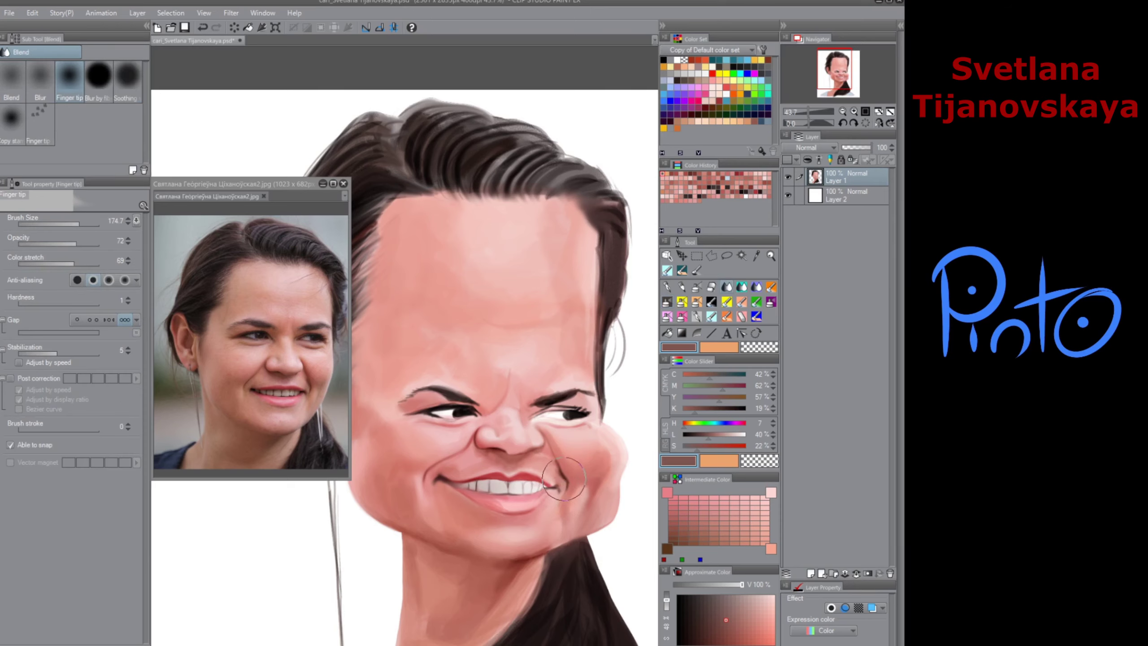
mouse_move(564, 479)
left_mouse_down()
mouse_move(571, 495)
mouse_move(547, 479)
mouse_move(569, 450)
mouse_move(556, 459)
mouse_move(546, 434)
left_mouse_up()
Step: Enlarge Multiply2 to 154.1 and shade the near cheek around the smile crease, switching to a pink intermediate colour
key("j")
left_click_drag(427, 497, 471, 497, "ctrl+alt")
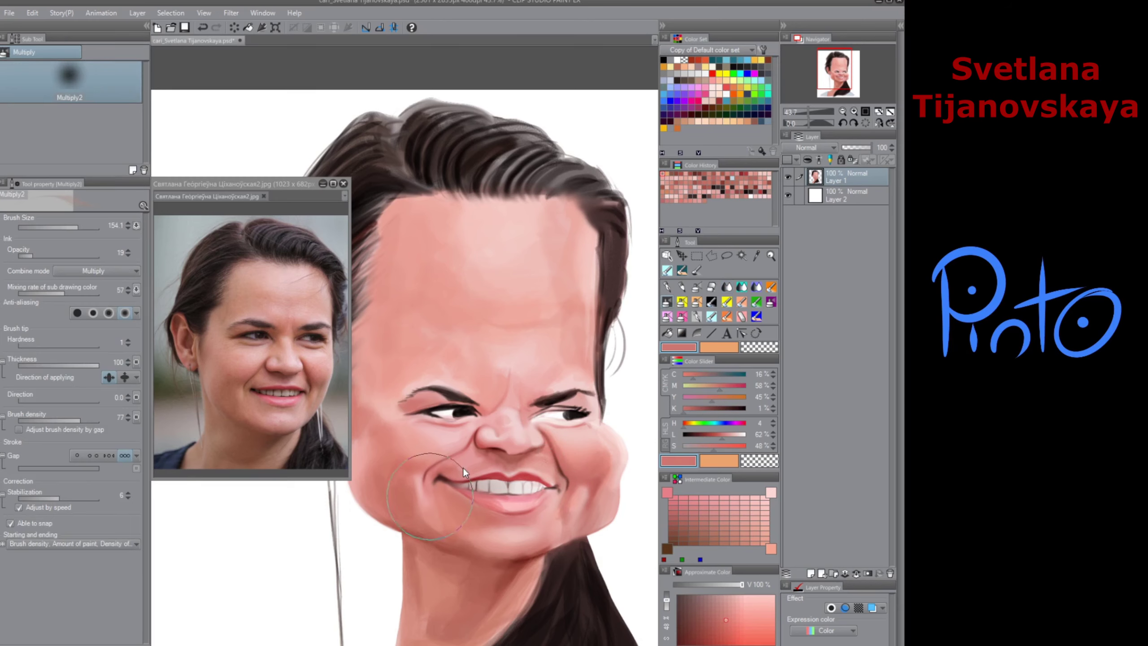
left_click(703, 497)
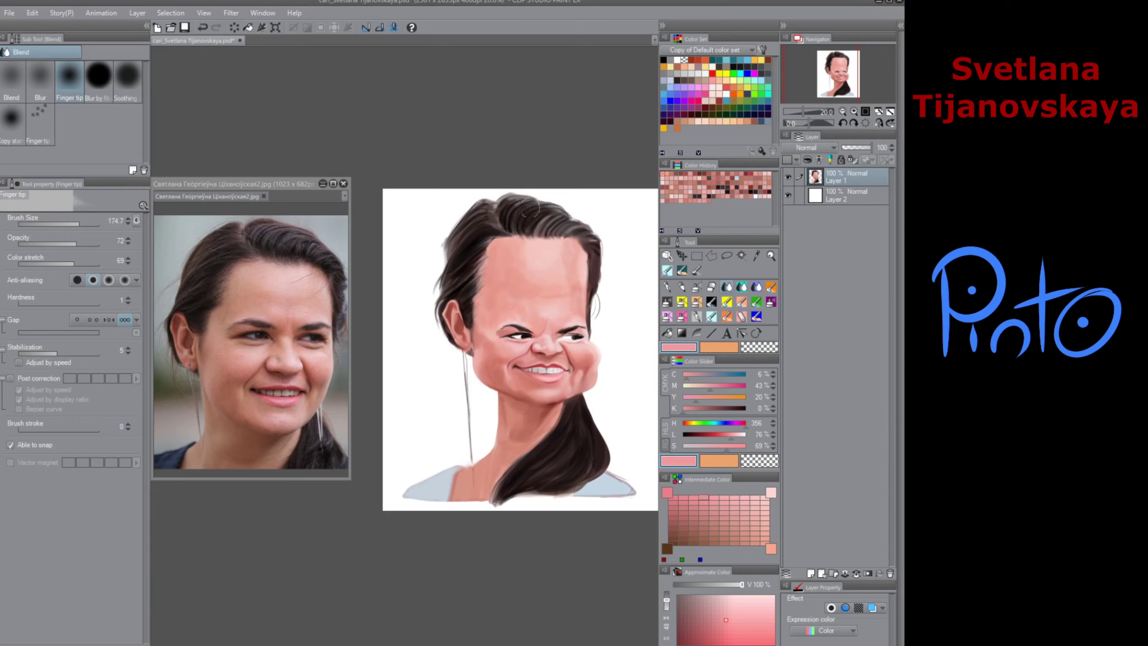
Step: Soften the hair and hairline along the near side of the forehead with the Finger tip blender at size 174.7
mouse_move(504, 209)
left_mouse_down()
mouse_move(508, 236)
mouse_move(480, 264)
mouse_move(470, 253)
mouse_move(493, 235)
mouse_move(492, 219)
mouse_move(480, 229)
mouse_move(493, 225)
mouse_move(461, 276)
left_mouse_up()
mouse_move(475, 209)
left_mouse_down()
mouse_move(501, 198)
mouse_move(490, 231)
left_mouse_up()
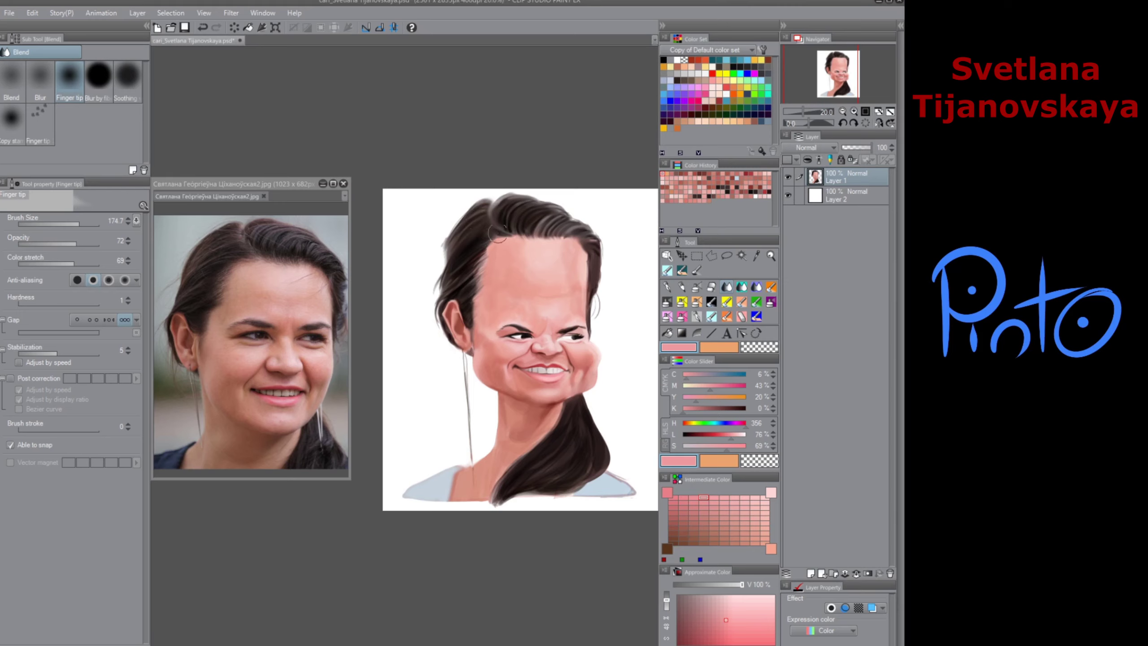
left_click_drag(478, 264, 477, 254)
mouse_move(490, 285)
left_mouse_down()
mouse_move(479, 254)
mouse_move(492, 238)
mouse_move(470, 254)
mouse_move(499, 239)
left_mouse_up()
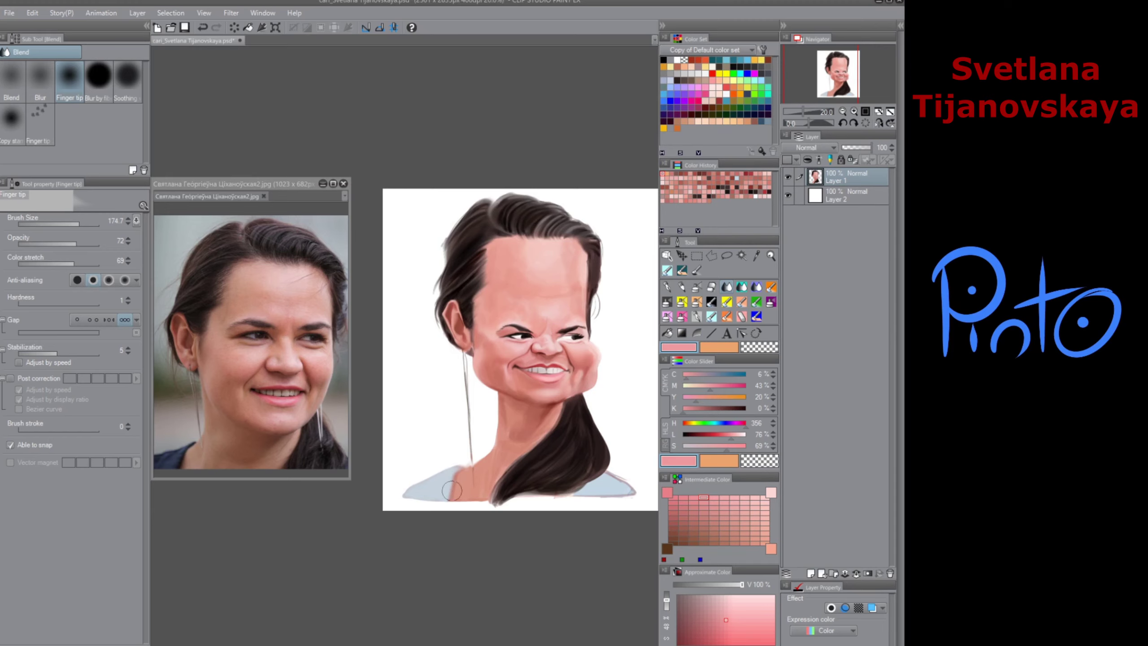
Step: Blend the inner corner of the far eye with Finger tip, and shade beneath that eye in an intermediate pink with Multiply2
scroll(571, 321, "up", 5)
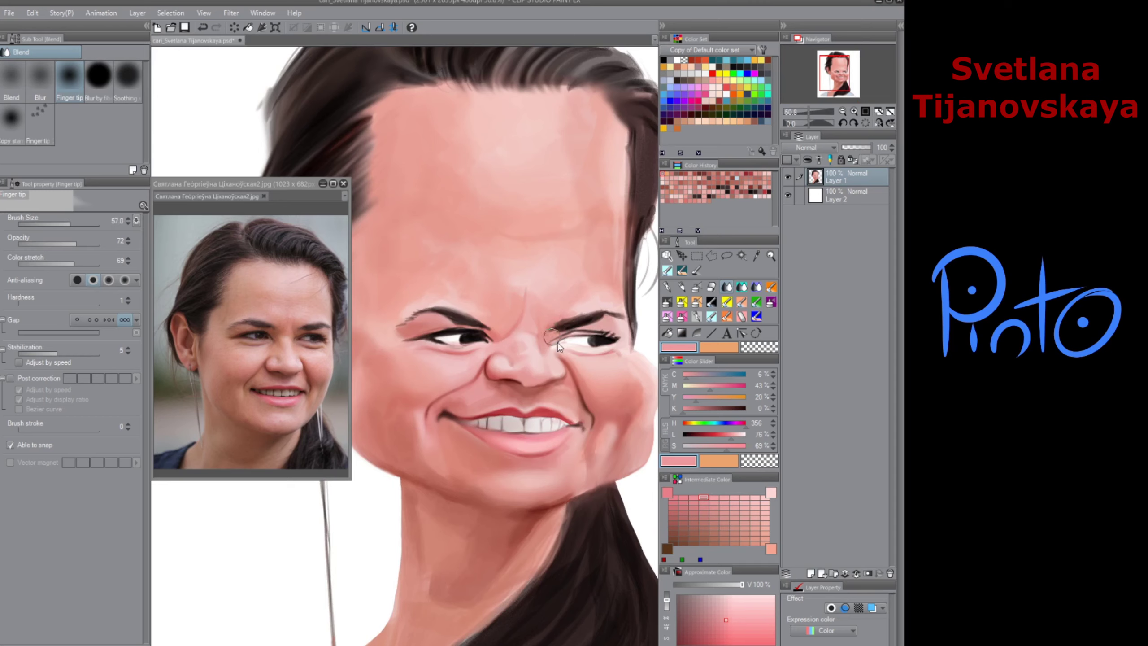
mouse_move(558, 343)
left_mouse_down()
mouse_move(601, 331)
mouse_move(592, 335)
left_mouse_up()
left_click(668, 302)
left_click(706, 502)
mouse_move(553, 340)
left_mouse_down()
mouse_move(589, 333)
mouse_move(561, 338)
mouse_move(585, 331)
mouse_move(594, 344)
mouse_move(582, 356)
mouse_move(551, 348)
mouse_move(617, 345)
mouse_move(524, 375)
mouse_move(593, 325)
mouse_move(585, 303)
mouse_move(627, 374)
mouse_move(615, 340)
left_mouse_up()
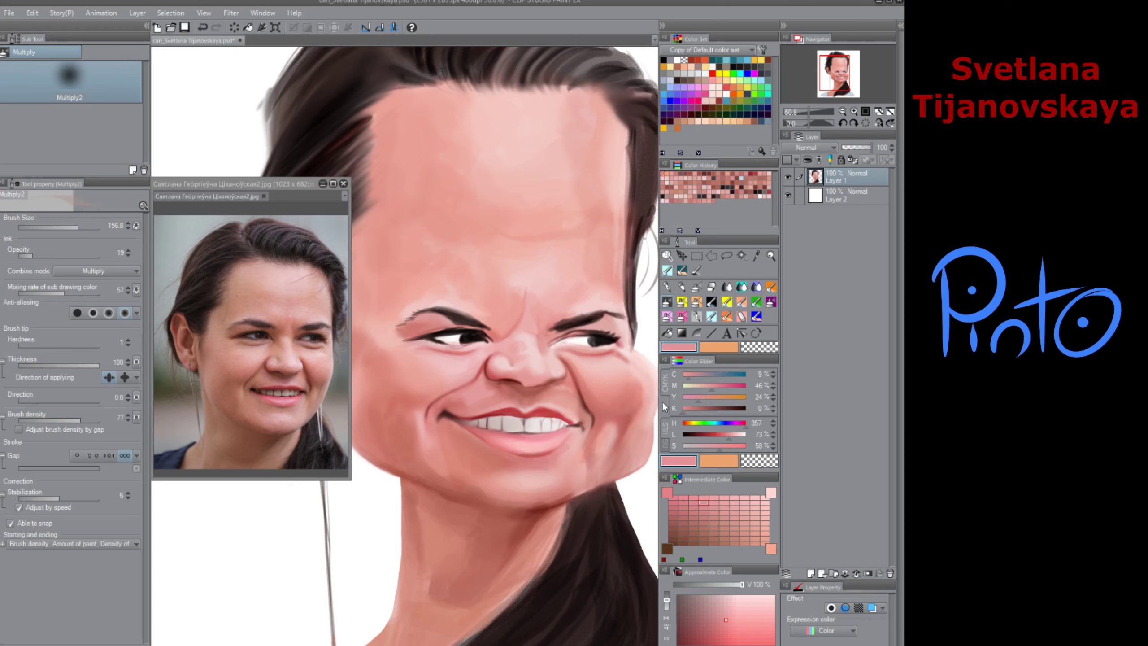
Step: Reduce Multiply2 to 76.9 and shade the far eye's inner corner and lash area with sampled skin and near-black tones
left_click(561, 329, "alt")
mouse_move(507, 346)
left_mouse_down("ctrl+alt")
mouse_move(530, 354)
mouse_move(568, 334)
mouse_move(601, 344)
mouse_move(542, 351)
mouse_move(564, 338)
left_mouse_up("ctrl+alt")
left_click(542, 346, "alt")
left_click(562, 349, "alt")
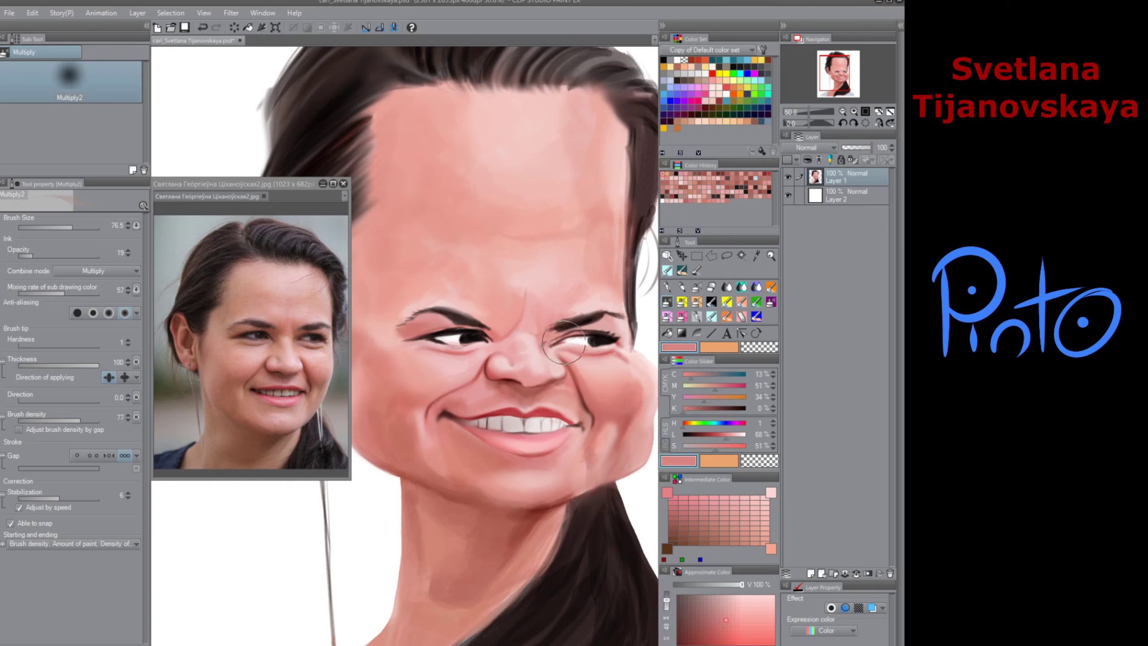
left_click(608, 342, "alt")
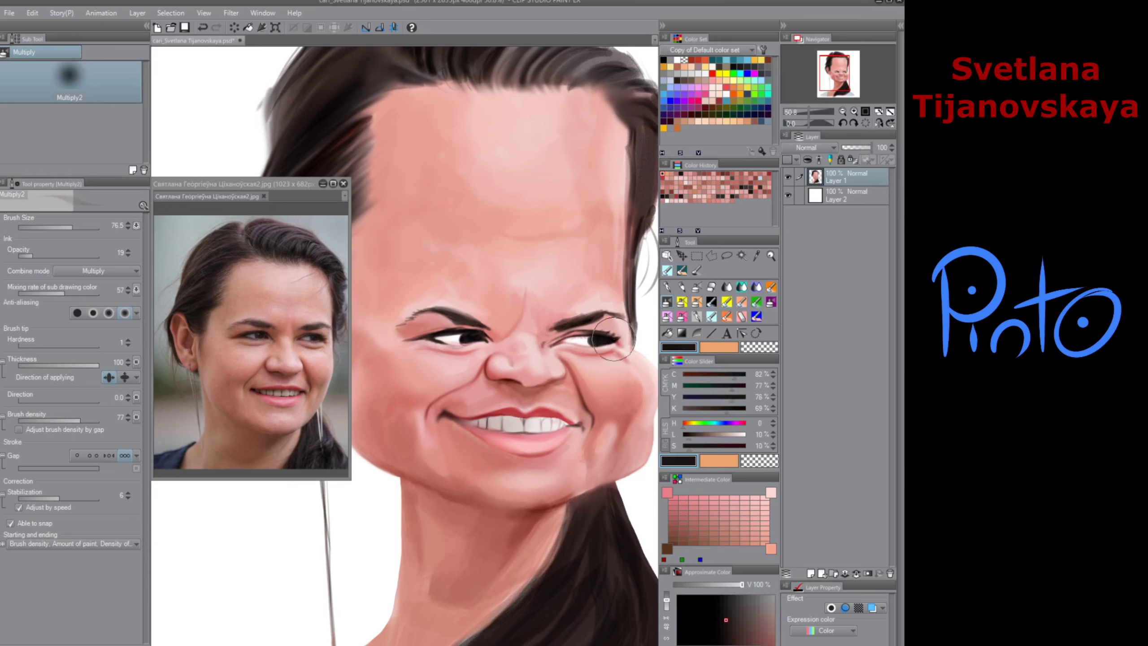
left_click(611, 341, "alt")
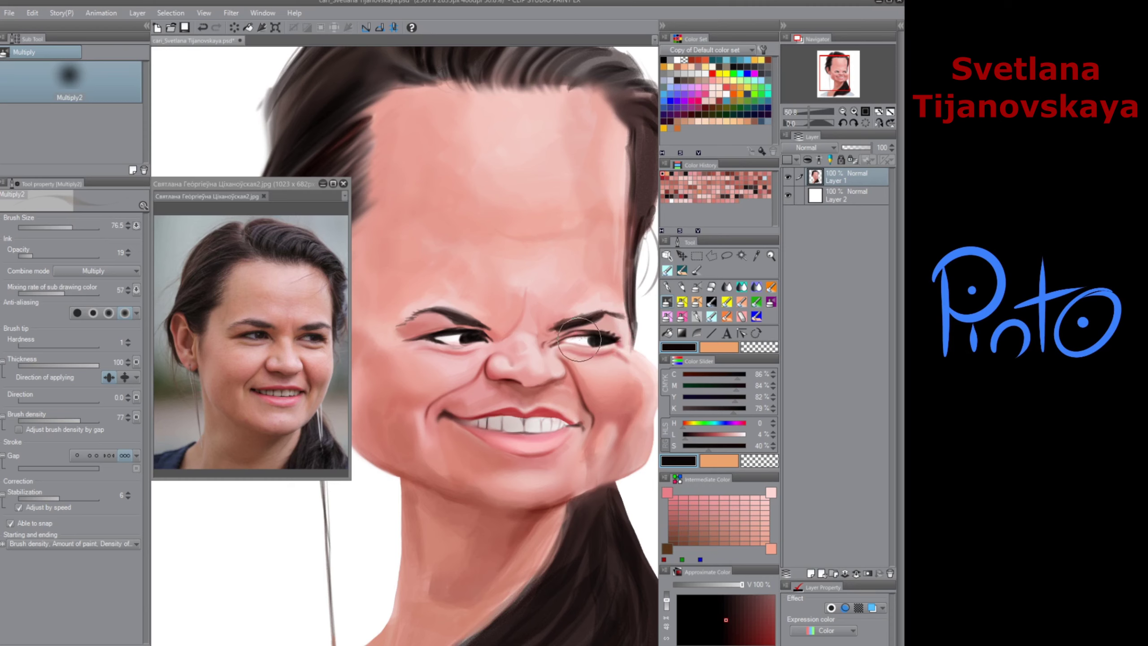
Step: Sample a muted red beside the far eye, shift its hue to 228, and tint the eye white with Multiply2
left_click(565, 337, "alt")
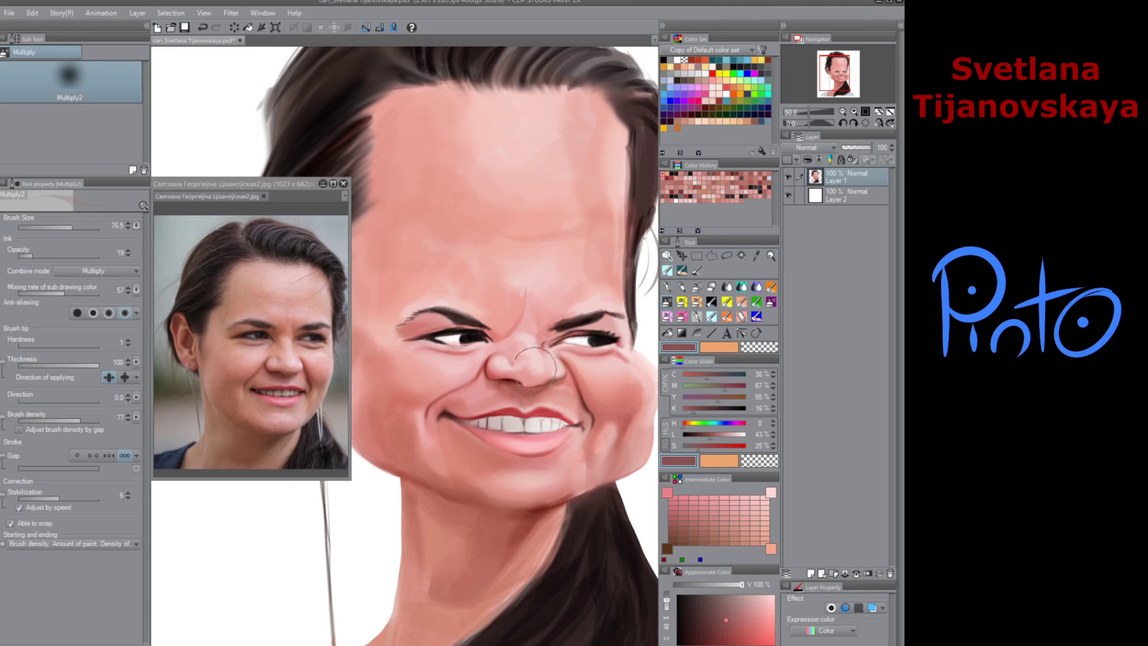
left_click(724, 423)
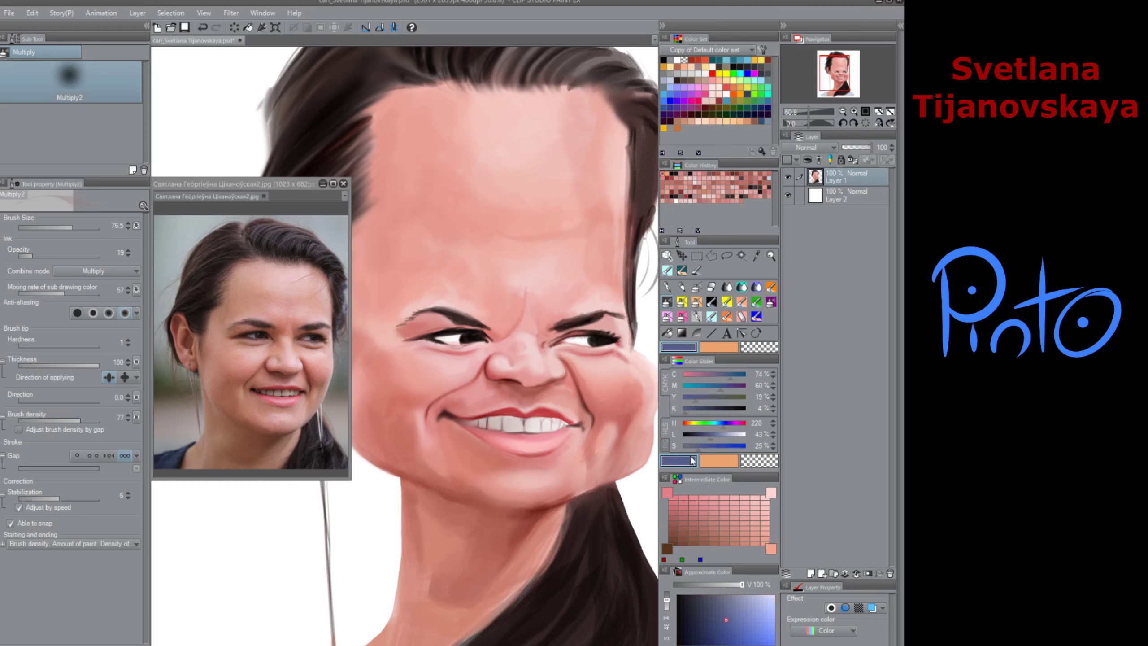
left_click_drag(560, 342, 582, 332)
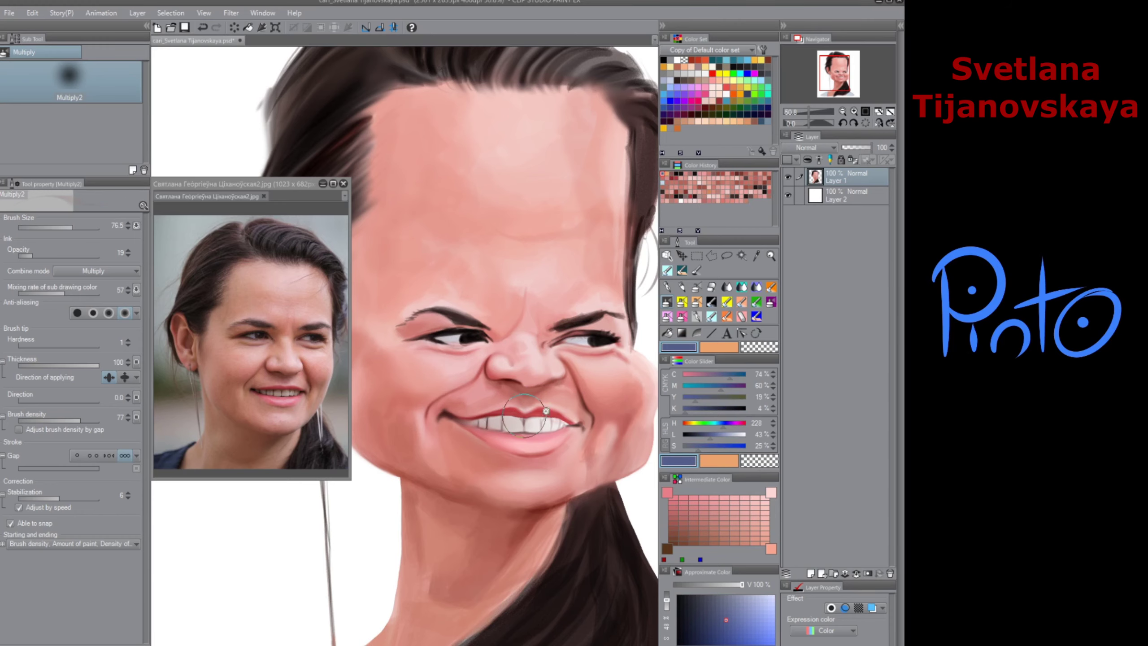
Step: Blend the far eye's shading, the skin above its brow and the side of the nose with Finger tip at size 116.8
scroll(490, 437, "up", 5)
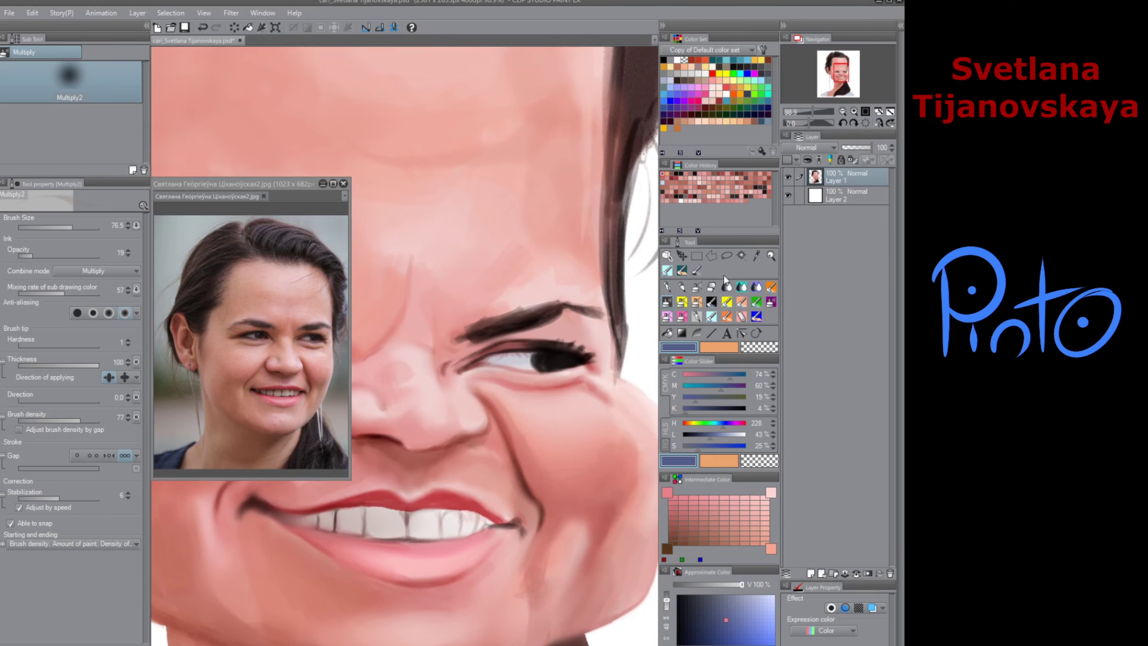
left_click(725, 284)
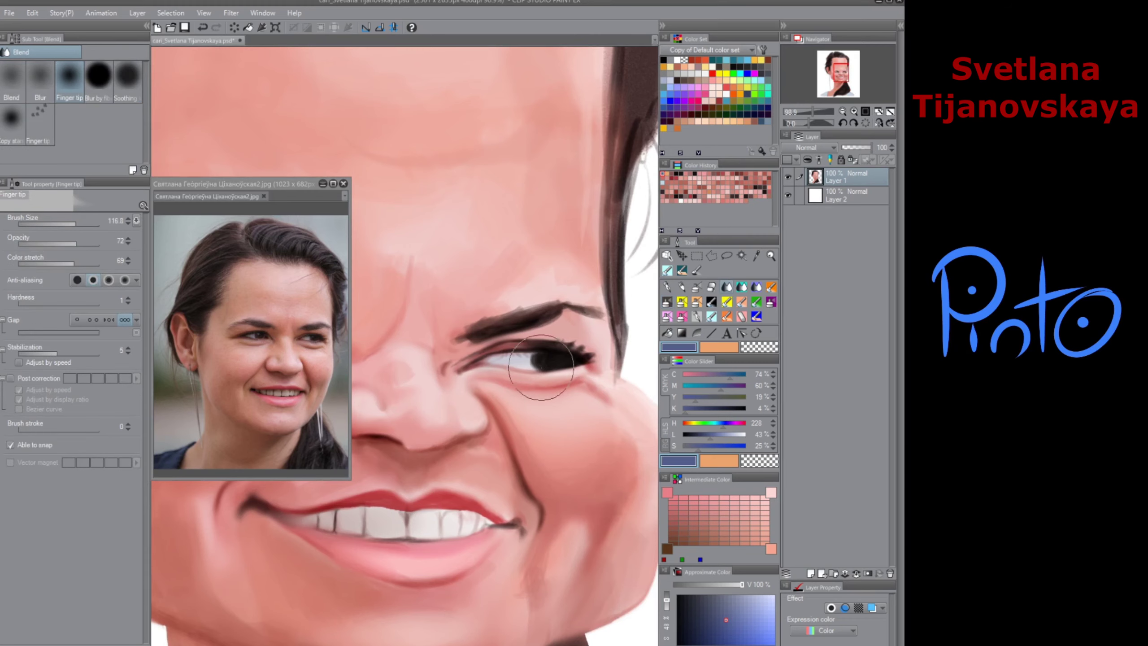
mouse_move(541, 368)
left_mouse_down()
mouse_move(535, 351)
mouse_move(470, 357)
mouse_move(486, 334)
mouse_move(479, 318)
mouse_move(462, 328)
mouse_move(547, 292)
mouse_move(573, 306)
mouse_move(560, 326)
mouse_move(570, 312)
mouse_move(552, 318)
left_mouse_up()
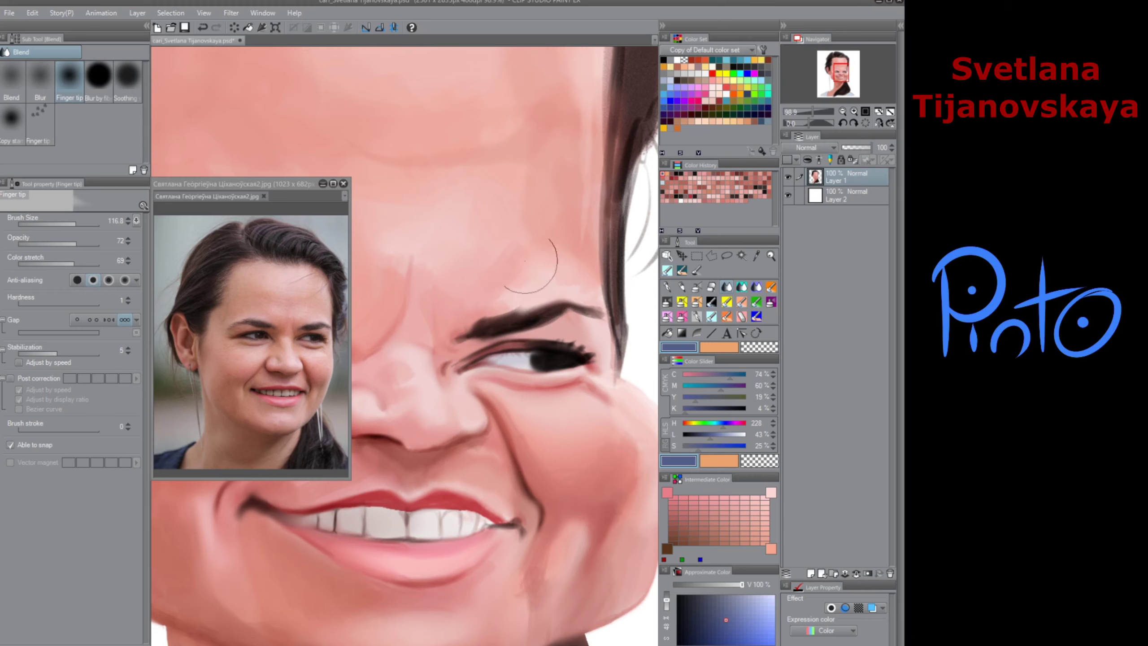
mouse_move(525, 261)
left_mouse_down()
mouse_move(505, 244)
mouse_move(423, 249)
mouse_move(415, 336)
mouse_move(479, 381)
left_mouse_up()
Step: Paint a sampled pink over the skin beside the near eyebrow's inner end with the Rough brush
left_click(697, 270)
left_click(436, 341, "alt")
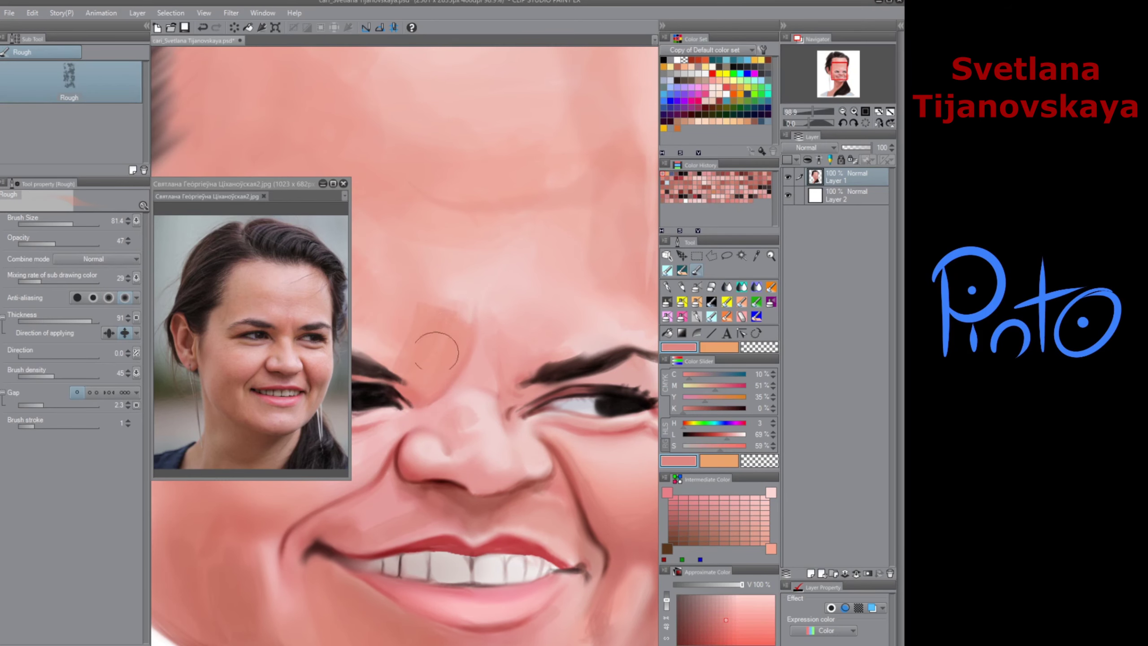
scroll(457, 379, "down", 3)
left_click_drag(431, 338, 425, 371)
scroll(475, 488, "down", 2)
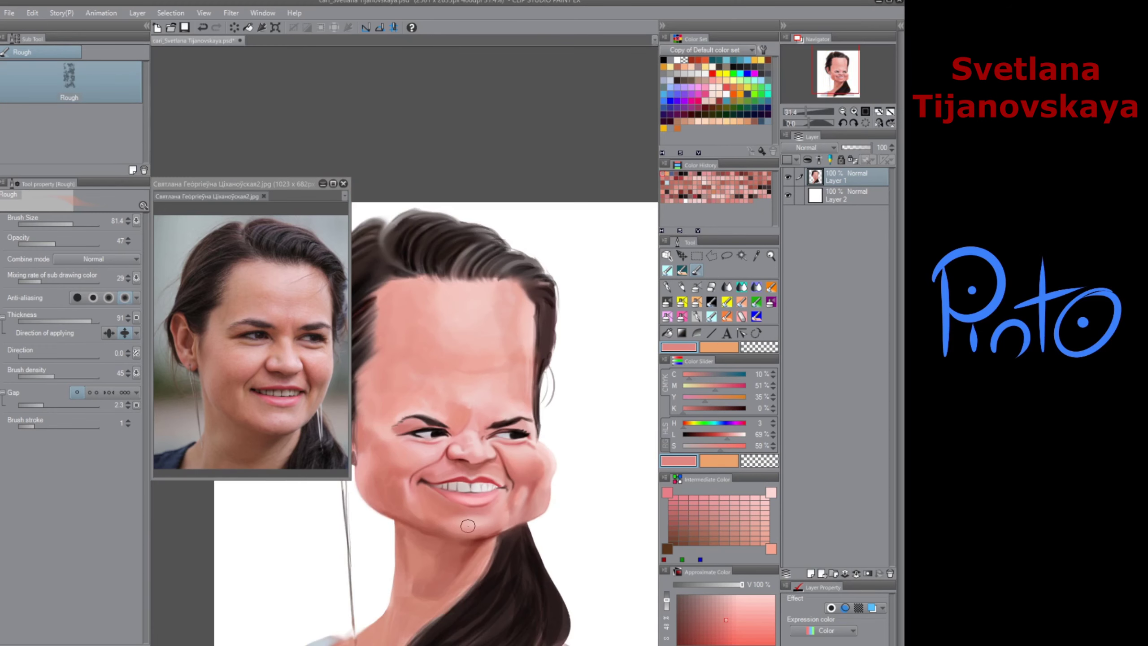
left_click(687, 290)
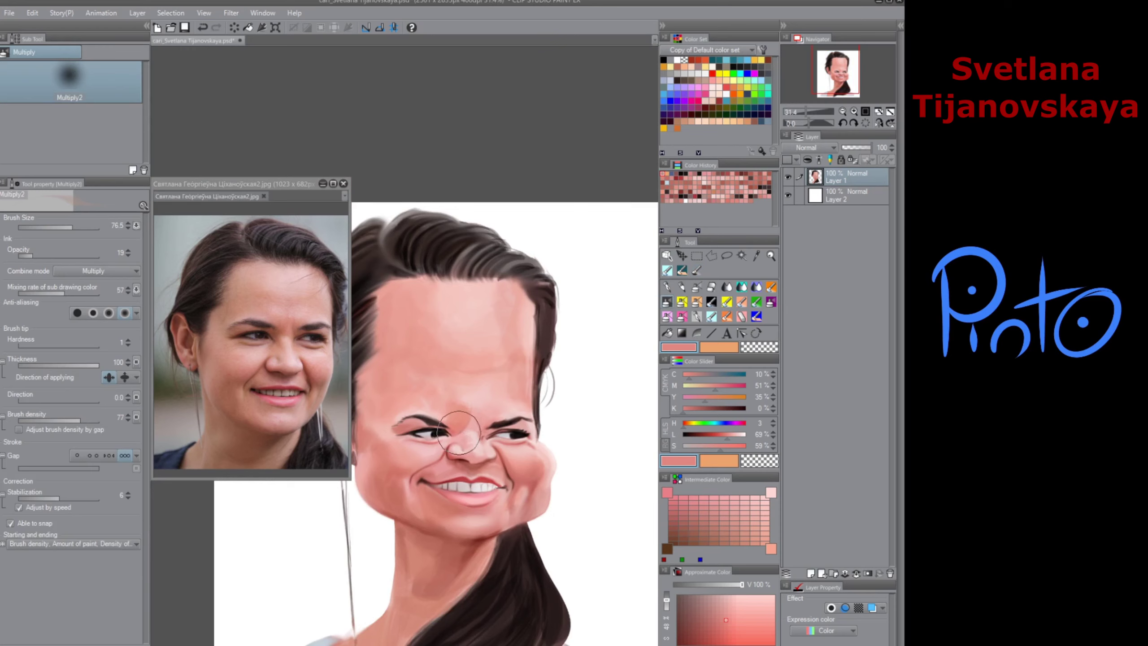
mouse_move(456, 434)
left_mouse_down()
mouse_move(474, 409)
mouse_move(494, 442)
left_mouse_up()
key("ctrl+z")
Step: Paint sampled skin tones above the near eyebrow with the Rough brush at size 174.7, lowering its opacity to 31
left_click(696, 271)
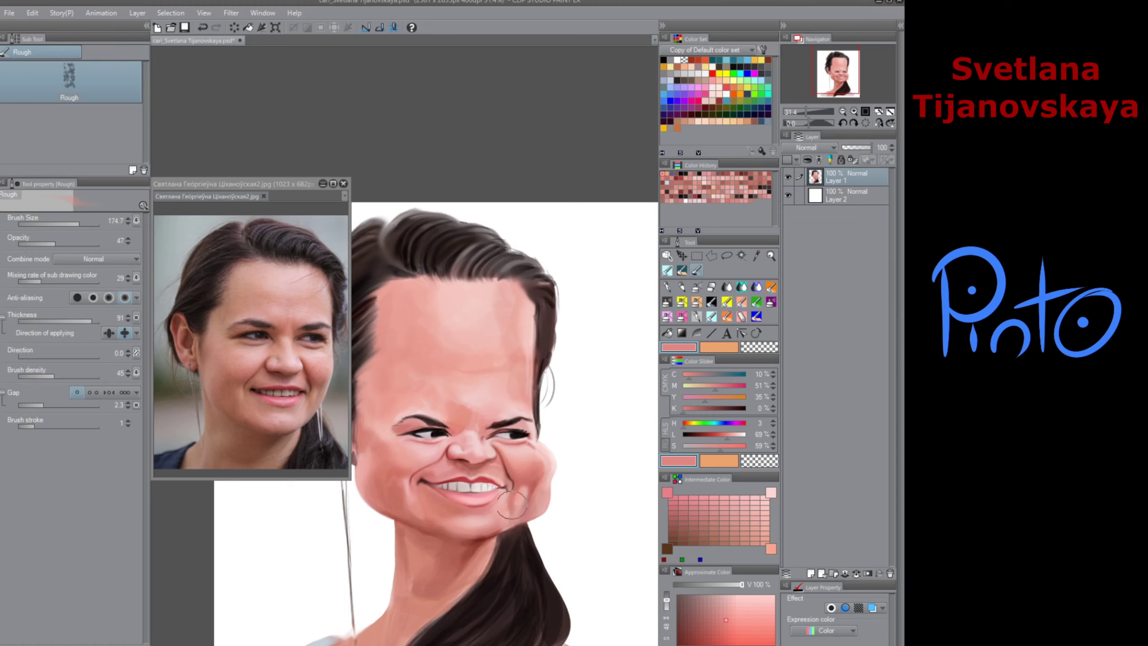
left_click(446, 407, "alt")
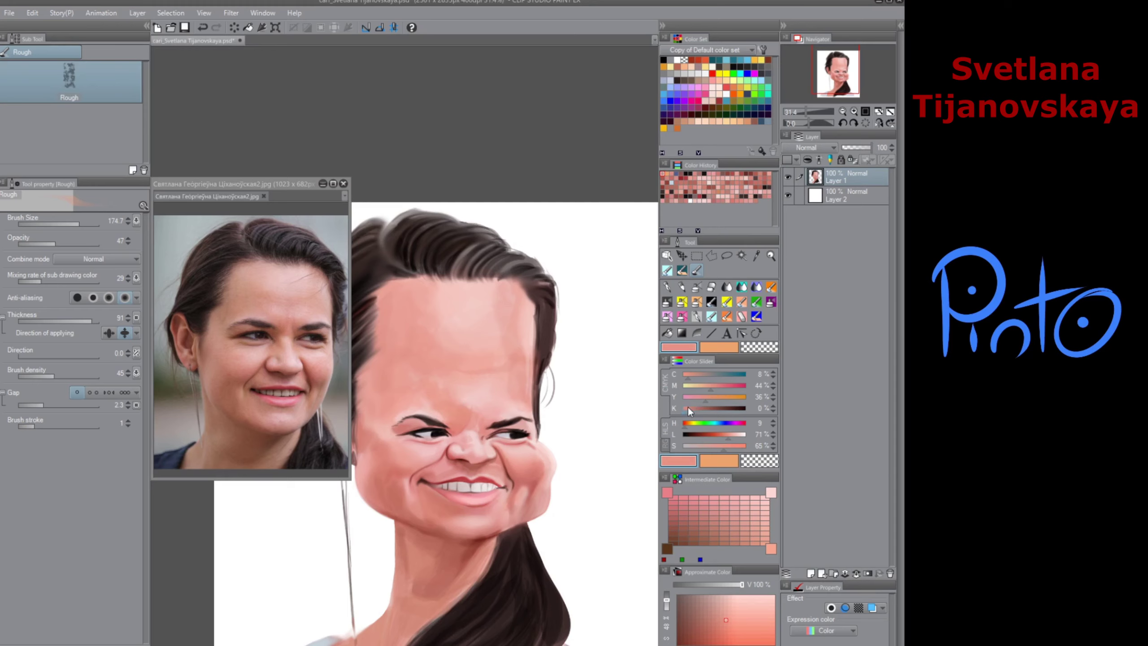
left_click(412, 403, "alt")
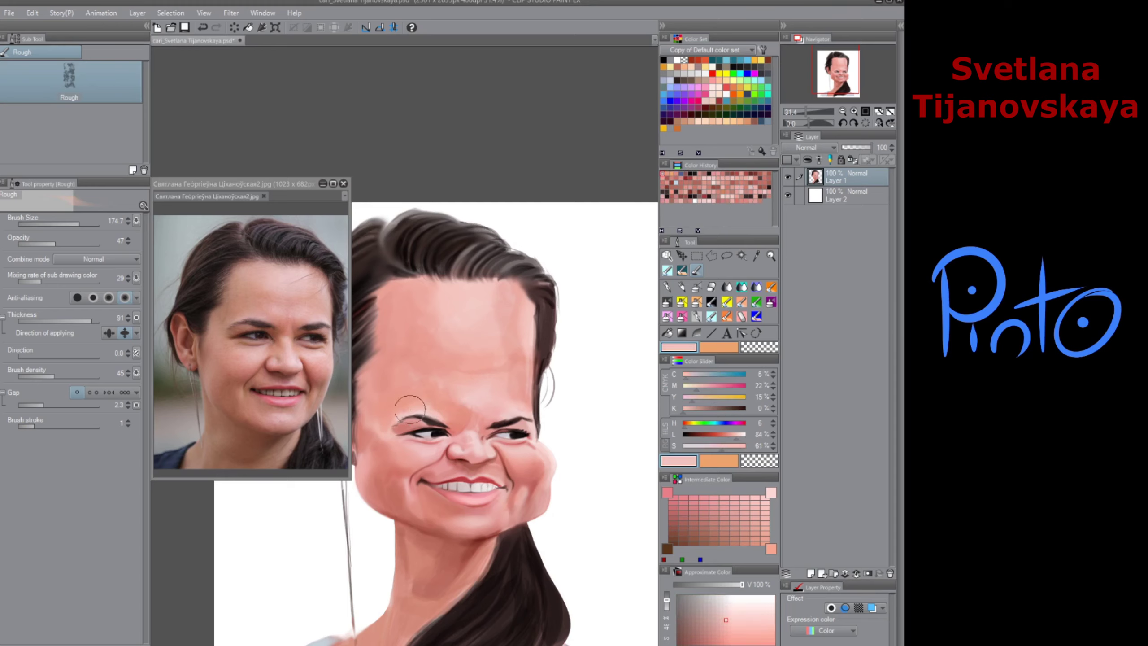
left_click(406, 403, "alt")
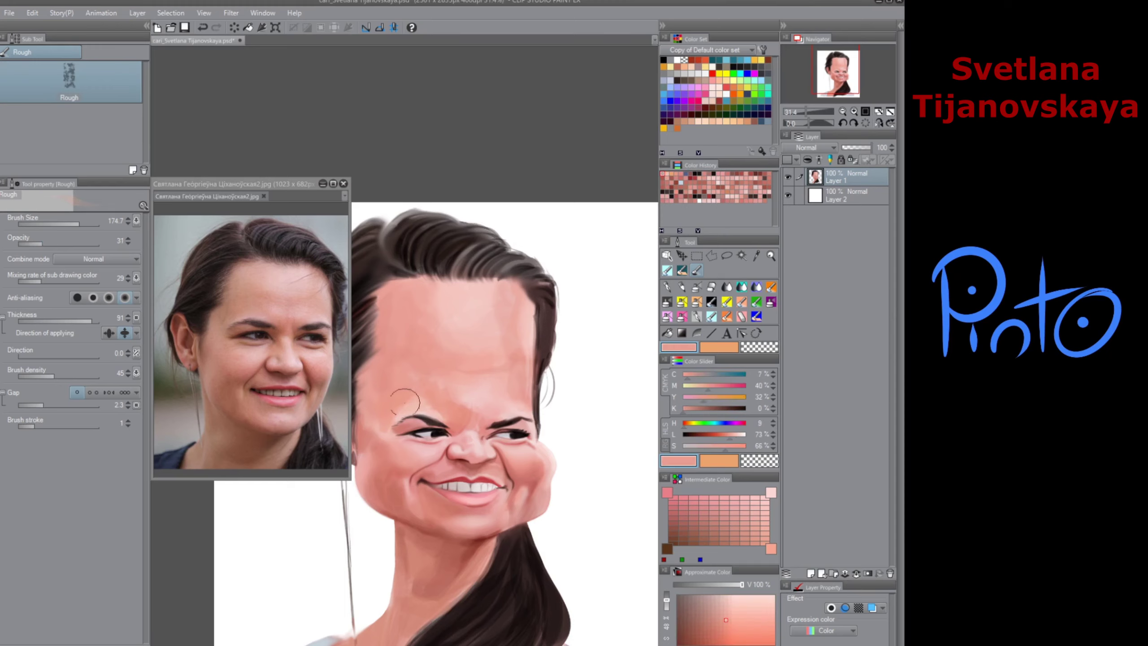
left_click(402, 413, "alt")
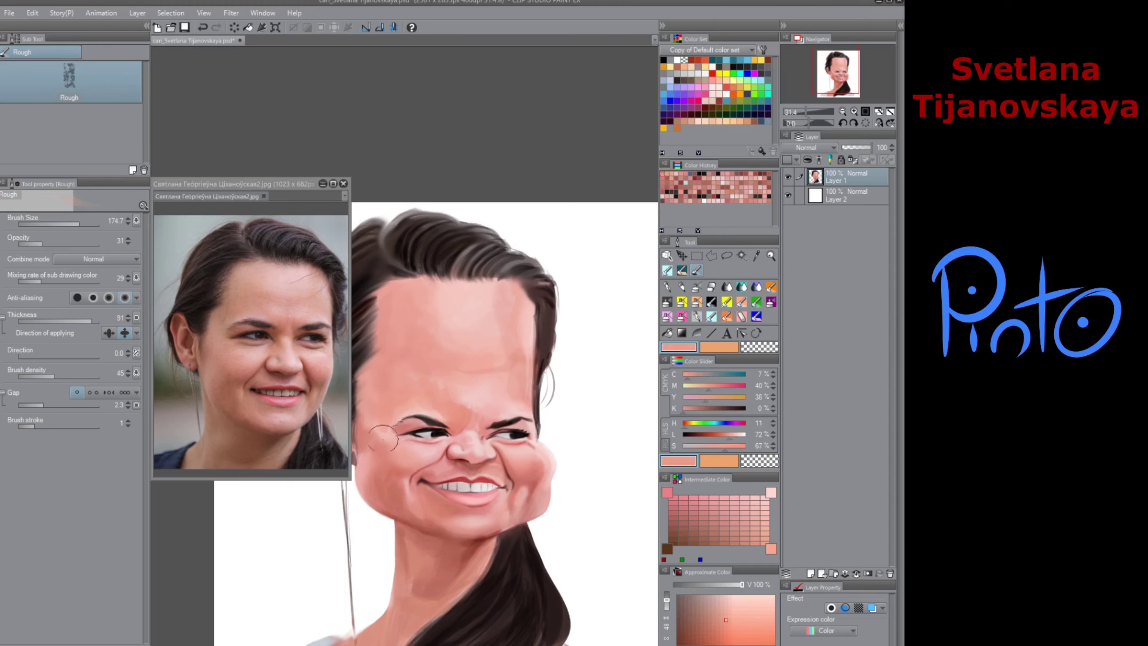
Step: Paint sampled light pinks across the lower forehead and between the eyebrows with the Rough brush
left_click(427, 384, "alt")
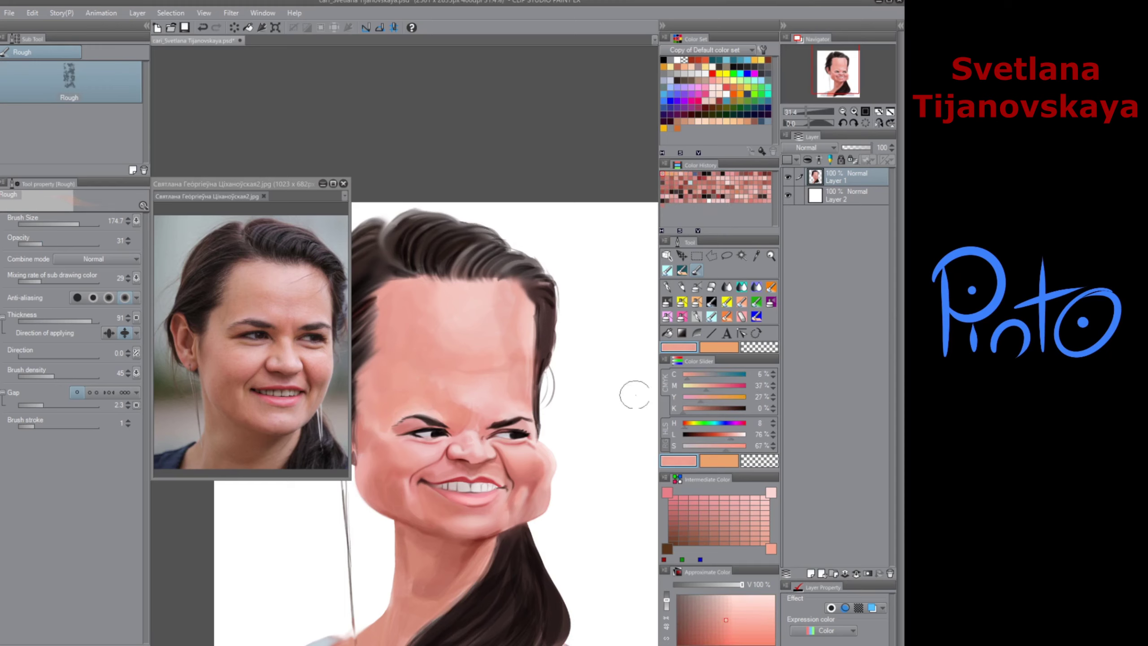
left_click(486, 404, "alt")
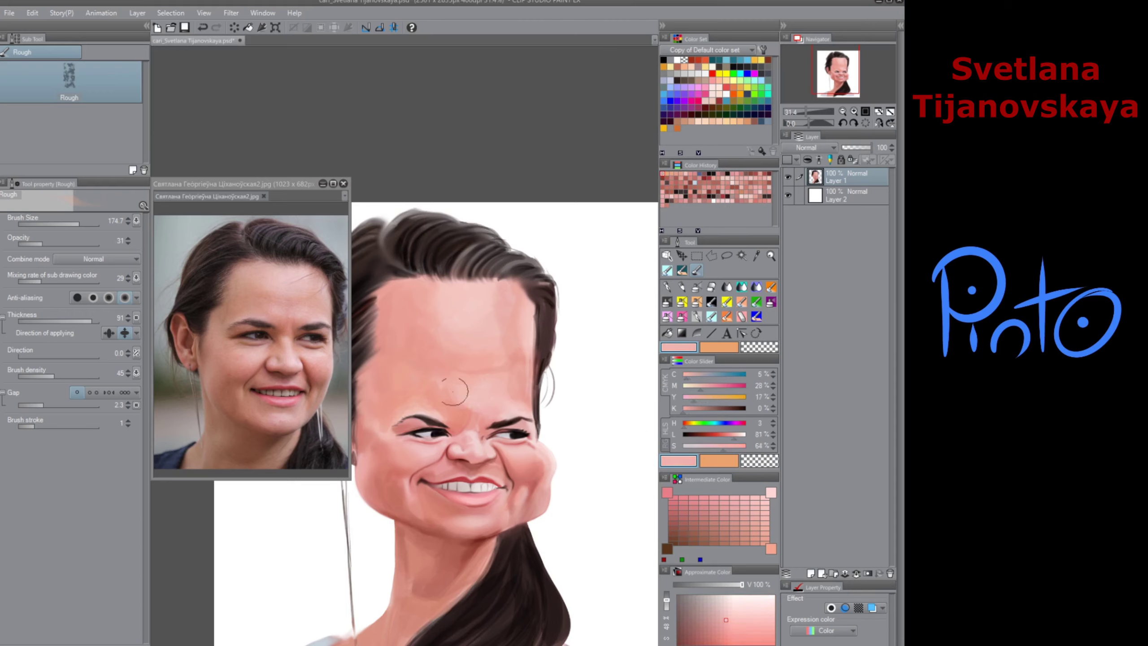
left_click(481, 400, "alt")
left_click(477, 410, "alt")
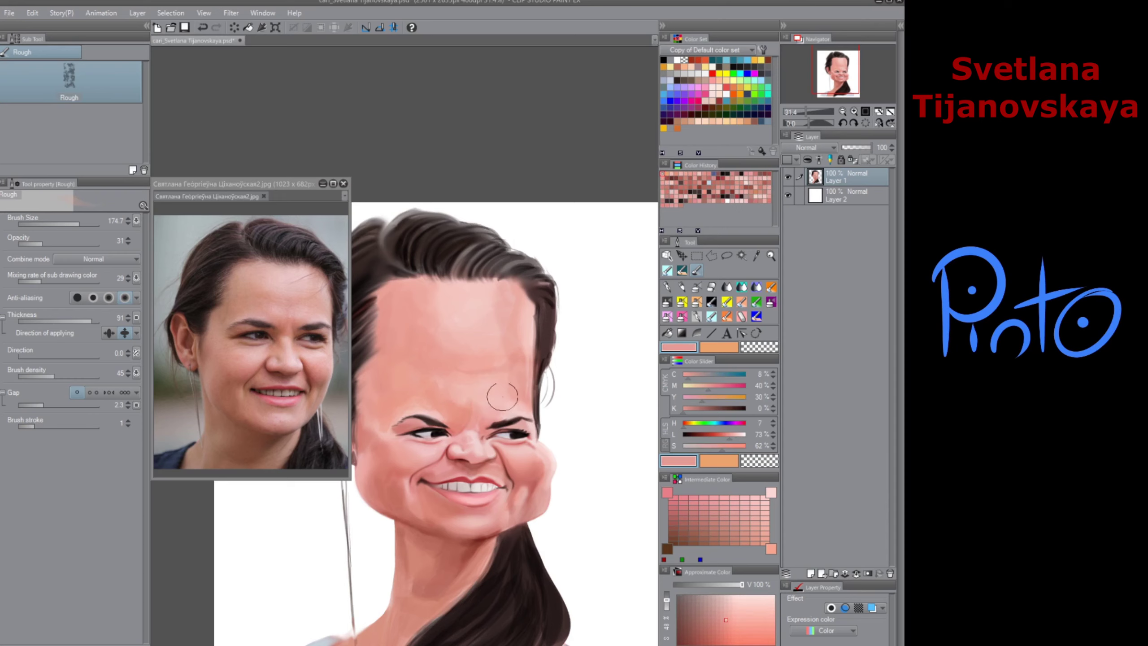
Step: Shade the bridge of the nose with Multiply2 and blend the near cheek with the Finger tip blender at size 275.7
key("b")
mouse_move(483, 426)
left_mouse_down()
mouse_move(481, 441)
mouse_move(439, 443)
mouse_move(464, 433)
mouse_move(450, 445)
left_mouse_up()
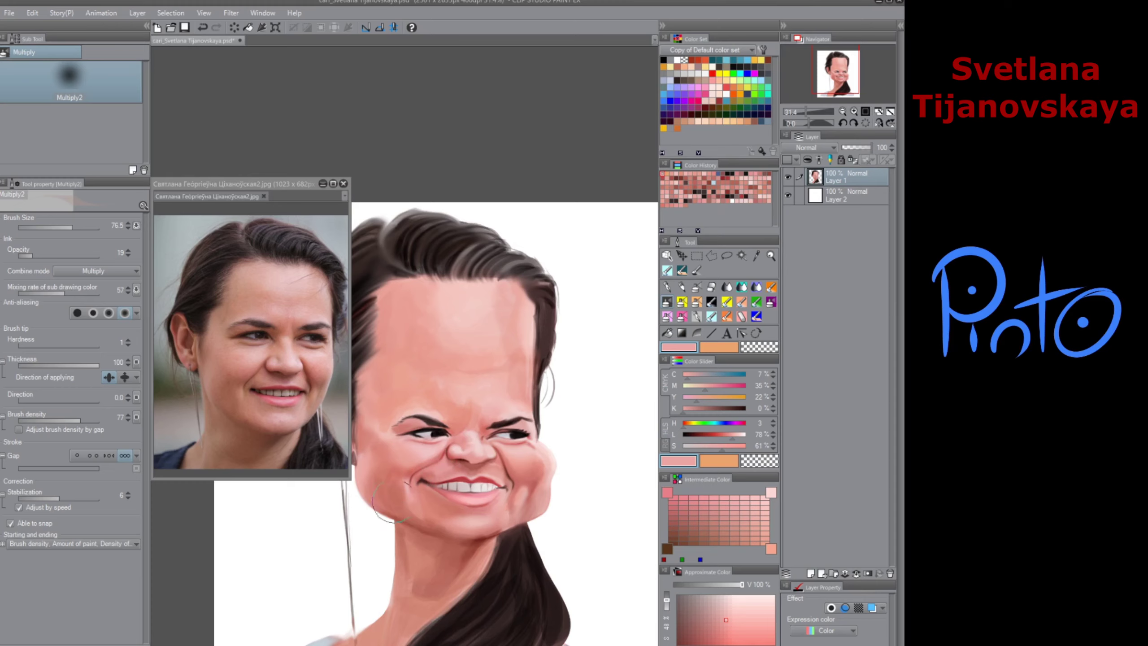
left_click(728, 287)
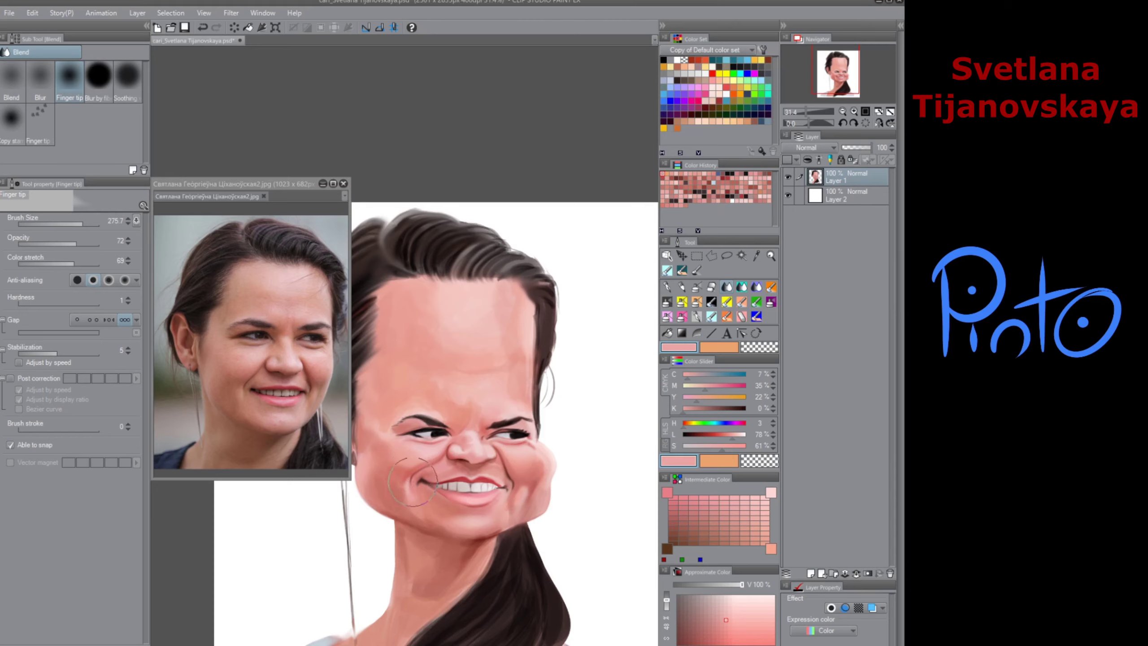
Step: Lower the colour's saturation to 40%, shade the near cheek beside the mouth corner with Multiply2, and raise the yellow to 47%
left_click(667, 302)
left_click(709, 445)
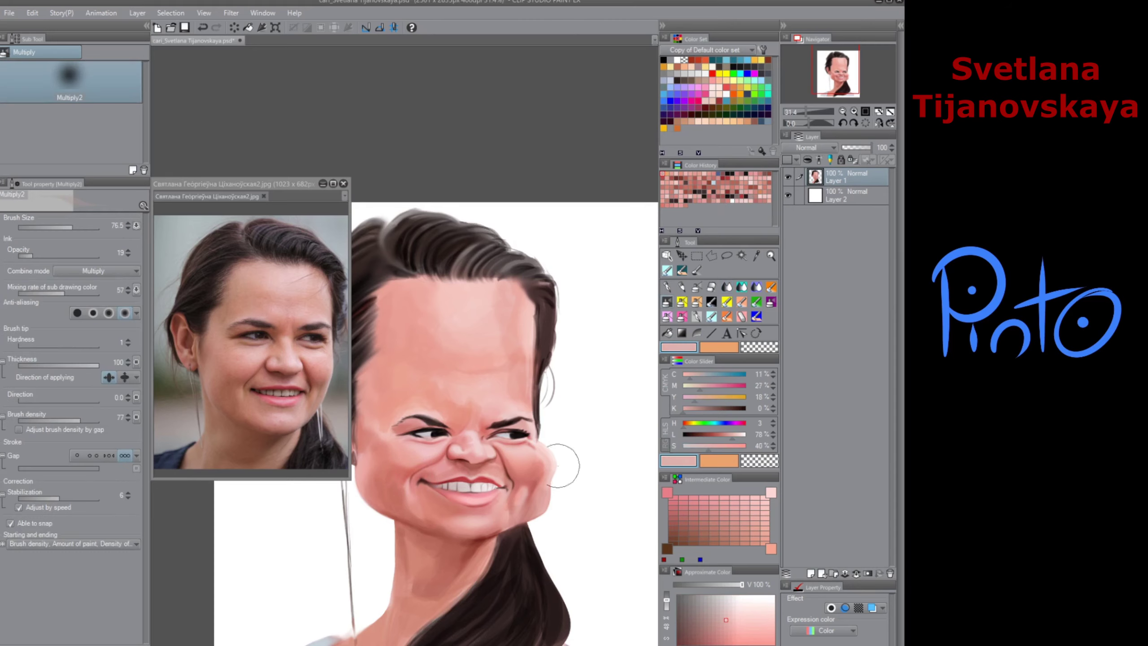
mouse_move(412, 488)
left_mouse_down()
mouse_move(416, 509)
mouse_move(424, 473)
left_mouse_up()
left_click(713, 397)
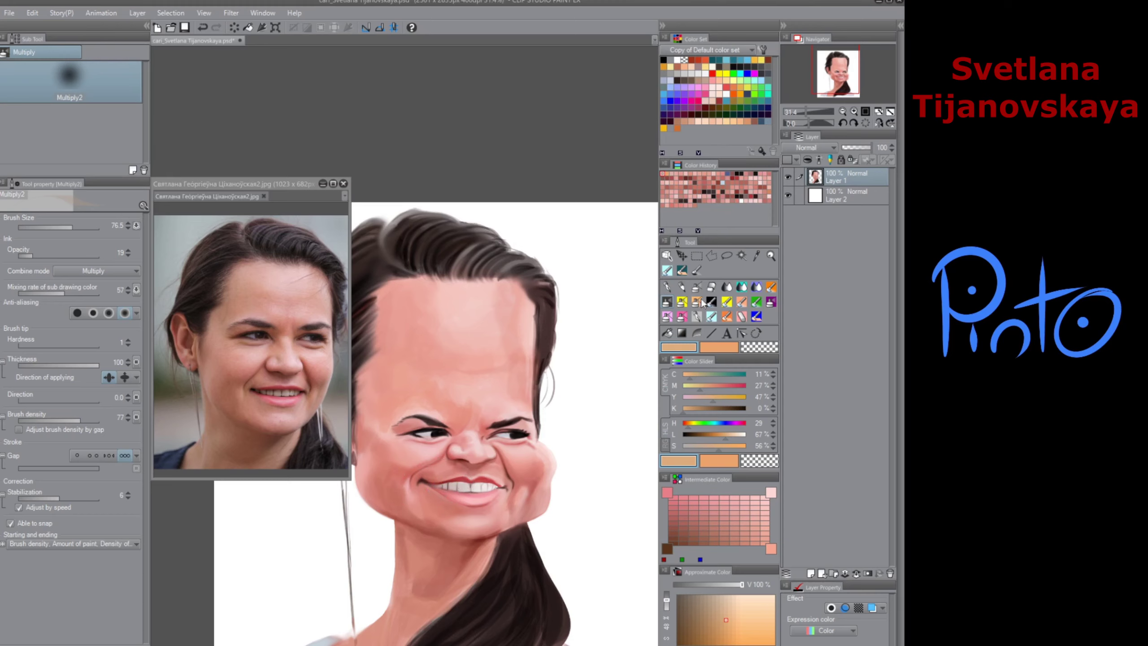
Step: Paint sampled skin tones beside the near mouth corner and across the chin with the Rough brush at size 174.7
left_click(697, 270)
left_click(420, 499, "alt")
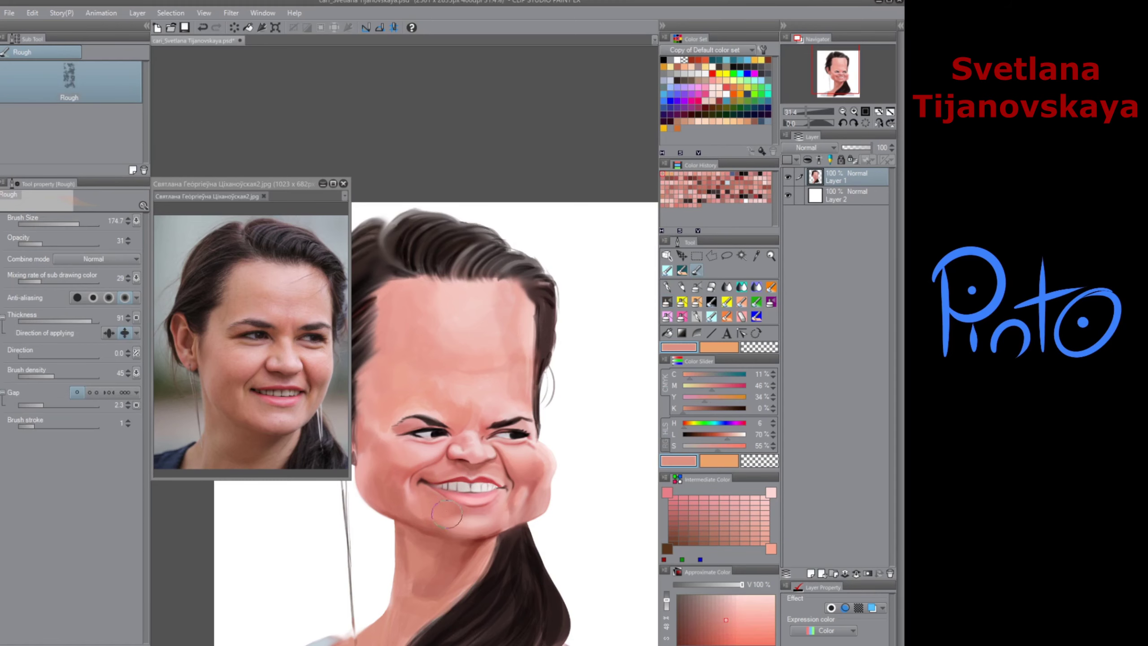
left_click(468, 519, "alt")
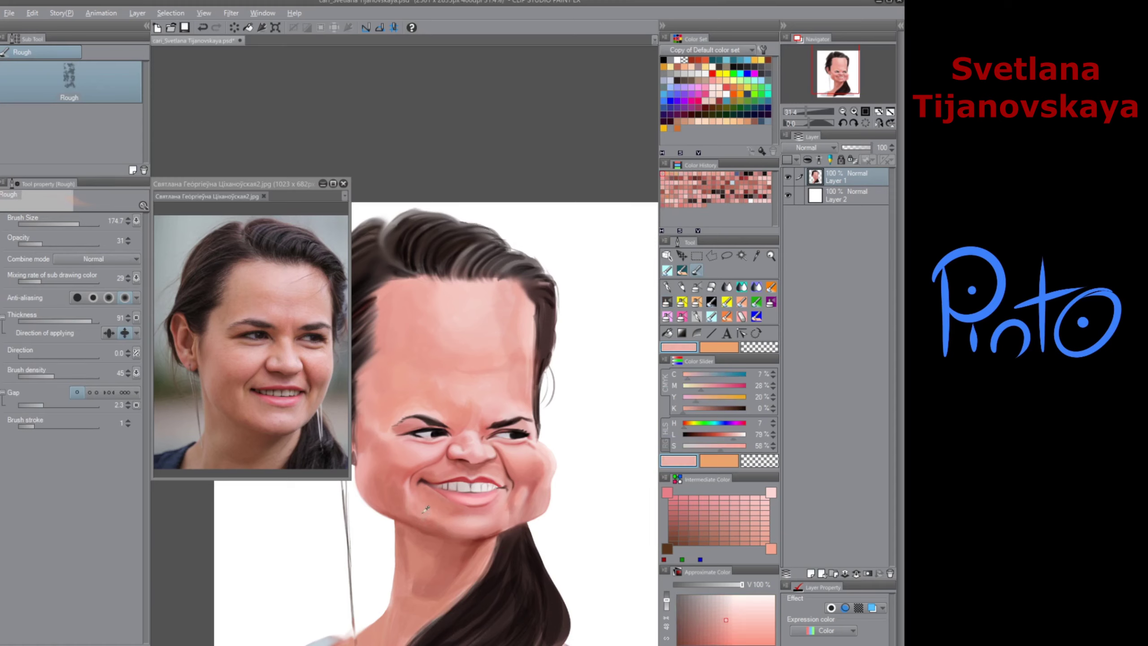
left_click(425, 510, "alt")
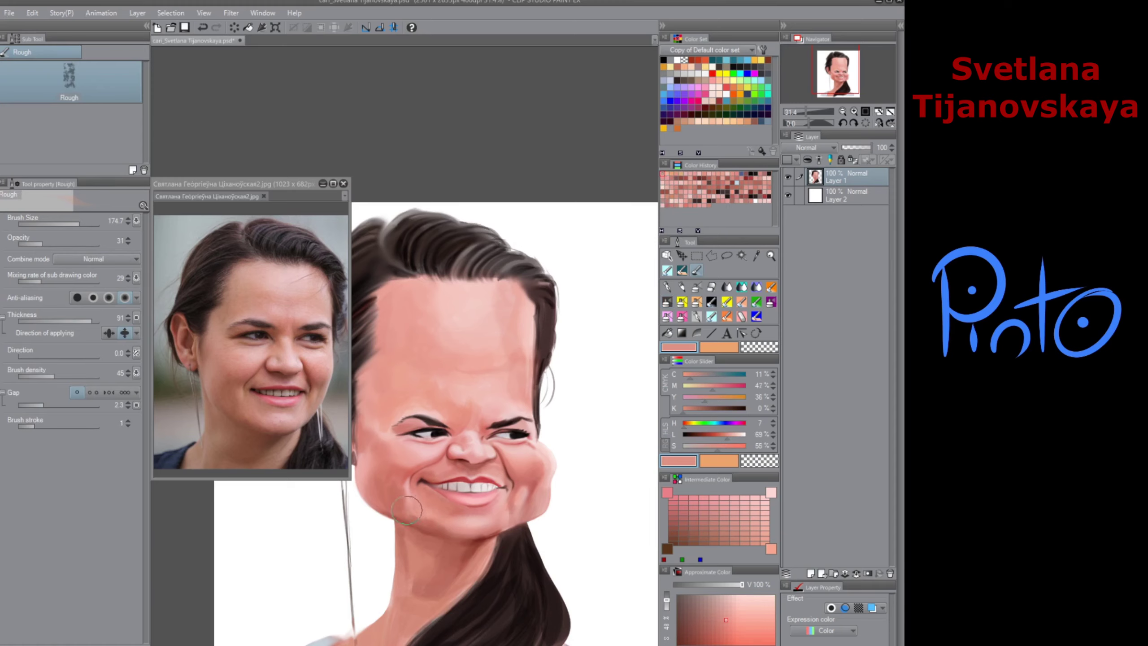
left_click(507, 492, "alt")
Step: Paint the lower lip with the Rough brush, choose a more saturated pink at hue 350, and reduce the brush size
scroll(475, 514, "up", 3)
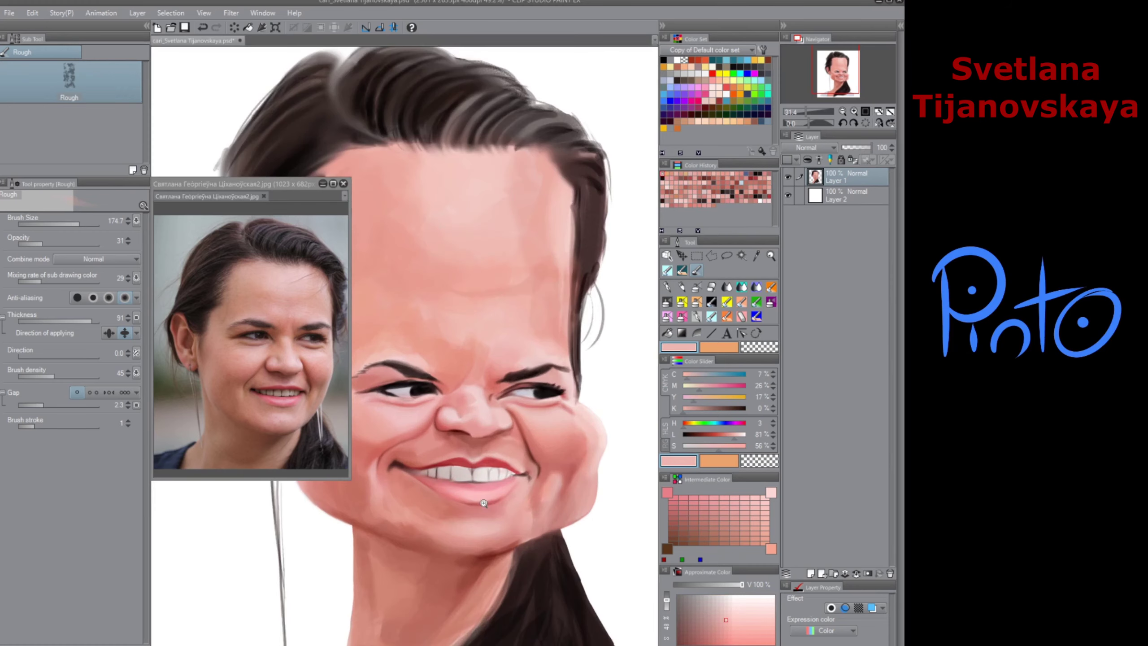
left_click_drag(703, 388, 704, 397)
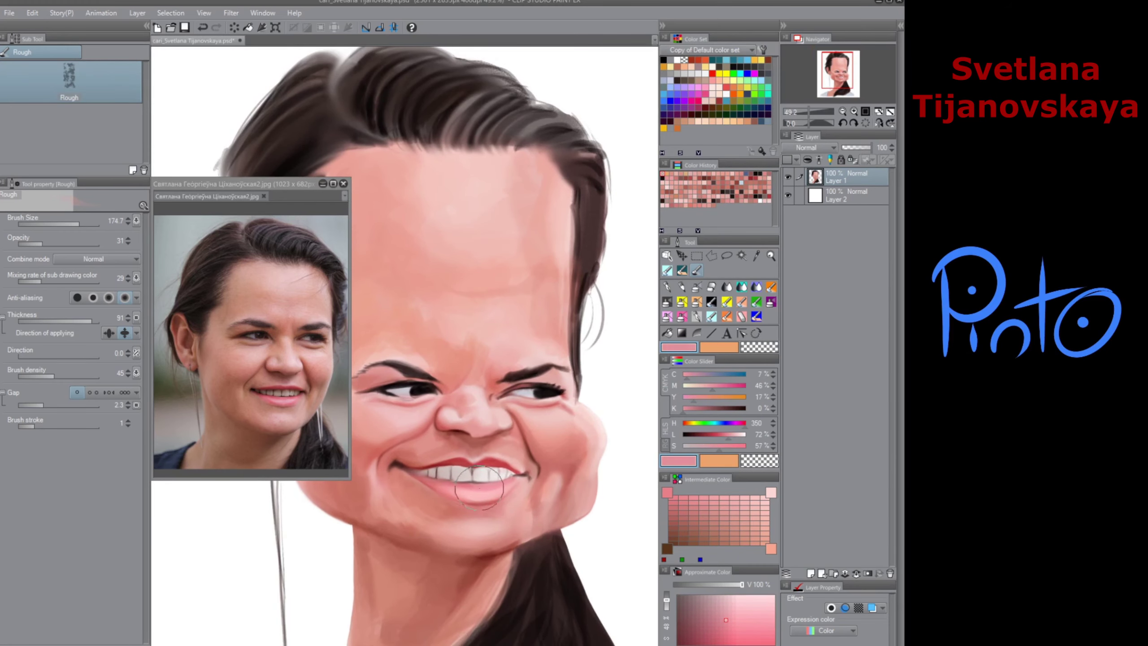
mouse_move(460, 490)
left_mouse_down()
mouse_move(521, 516)
mouse_move(558, 508)
mouse_move(473, 488)
mouse_move(515, 477)
left_mouse_up()
left_click(738, 636)
key("[")
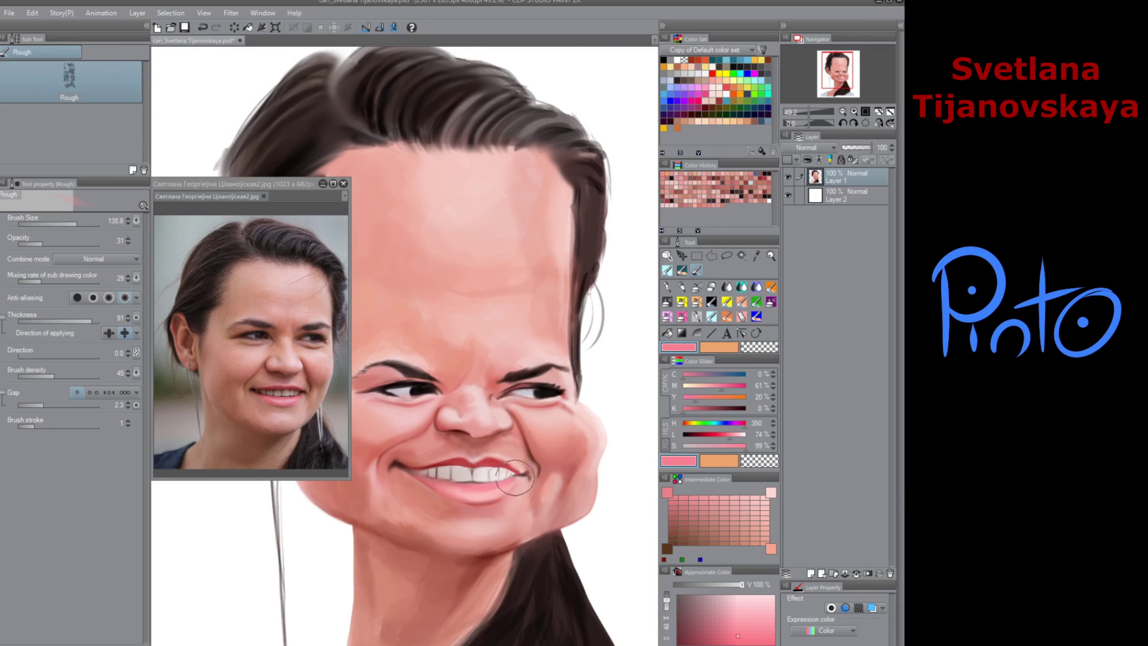
Step: Shade the near mouth corner and the upper lip with Multiply2 at size 76.5, using sampled reds and dark brown
left_click(667, 302)
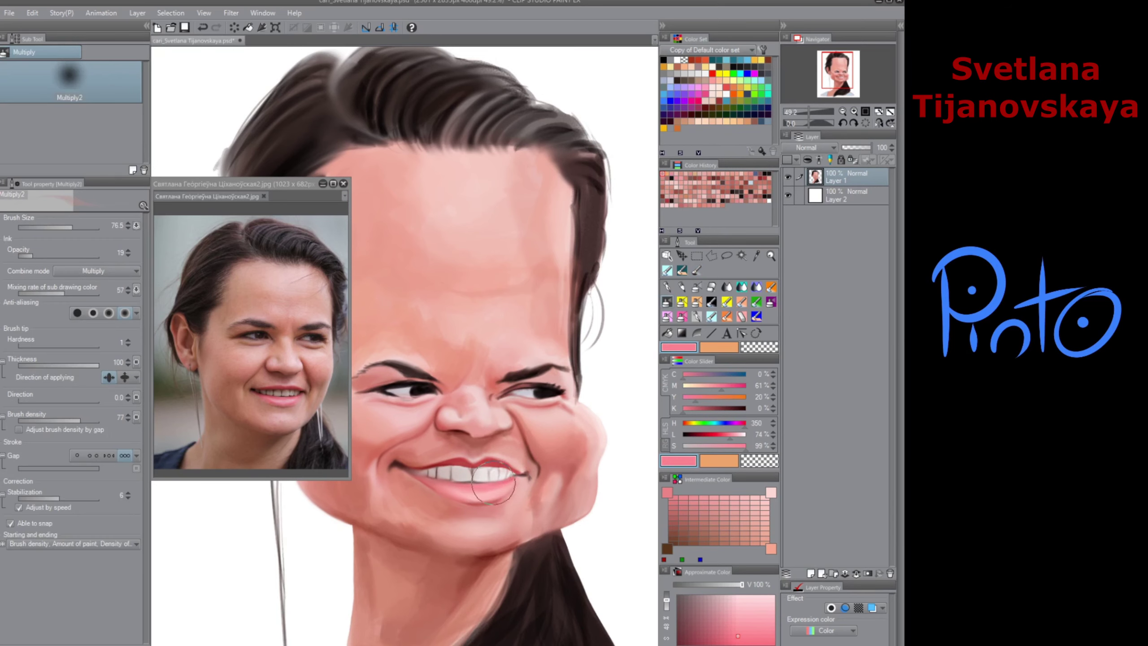
left_click(415, 477, "alt")
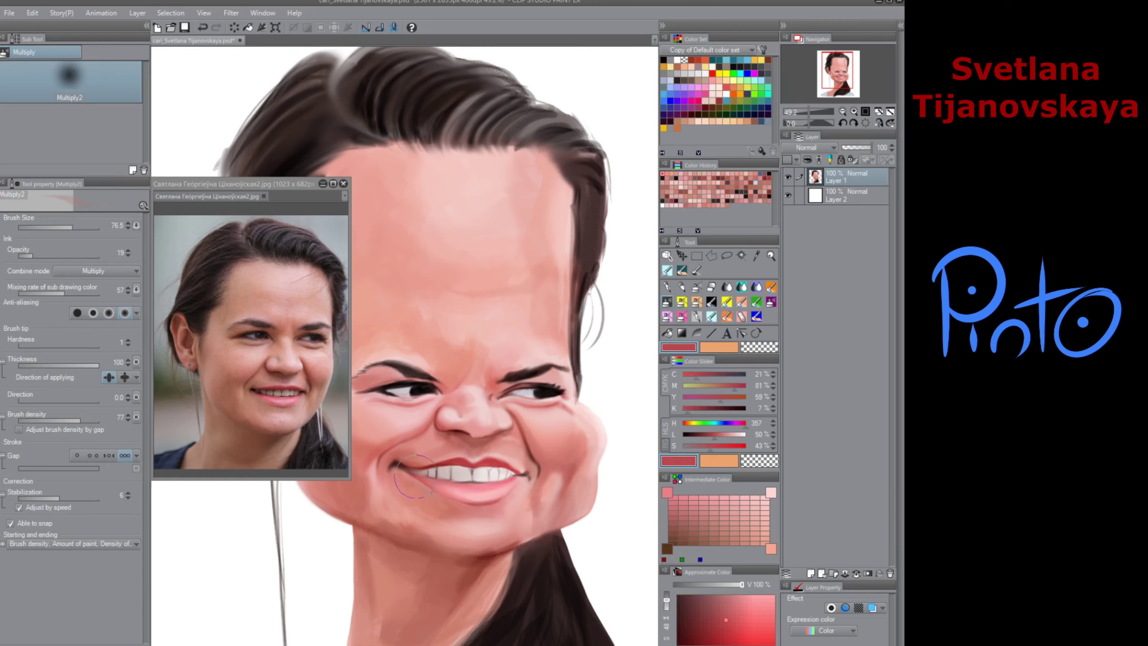
left_click(403, 465, "alt")
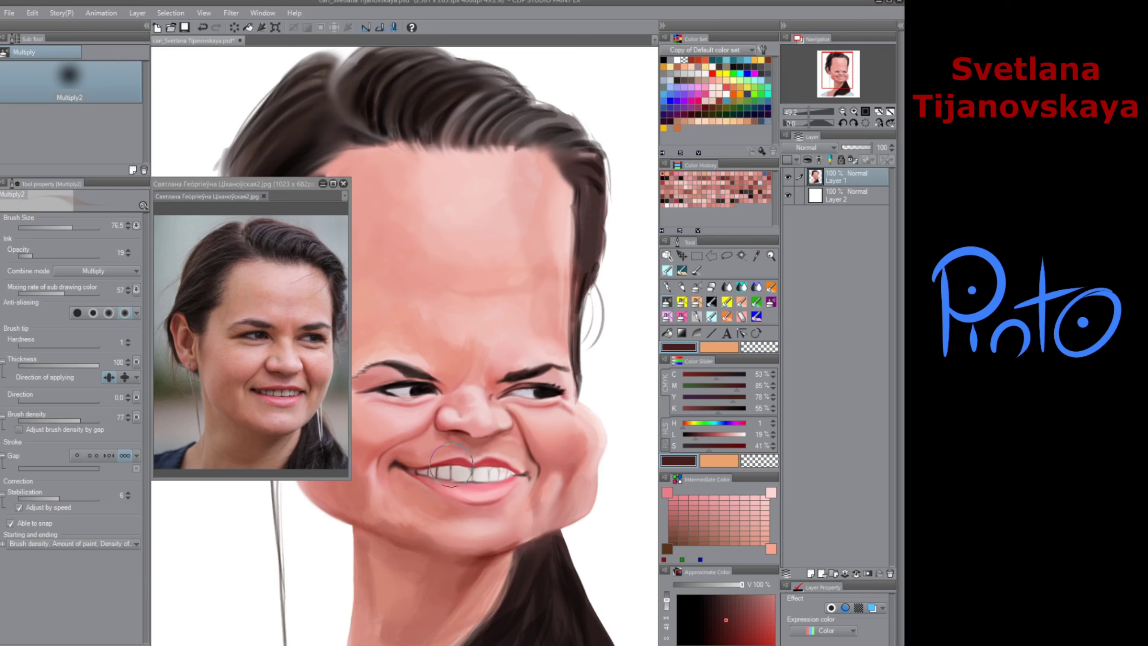
left_click(434, 468, "alt")
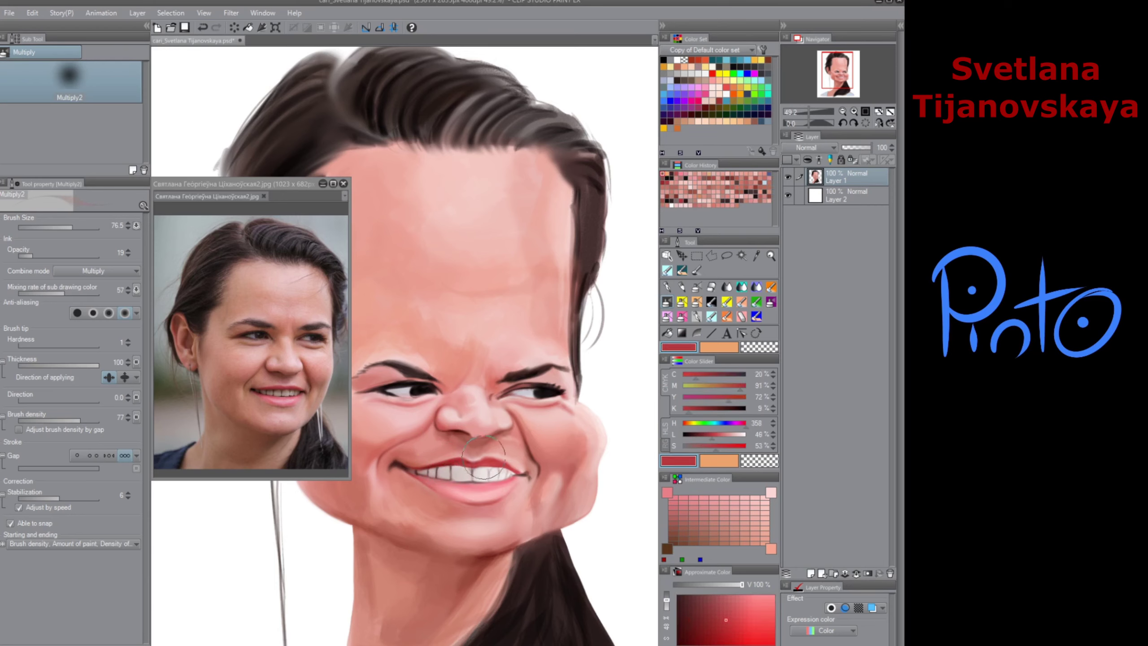
left_click(484, 458, "alt")
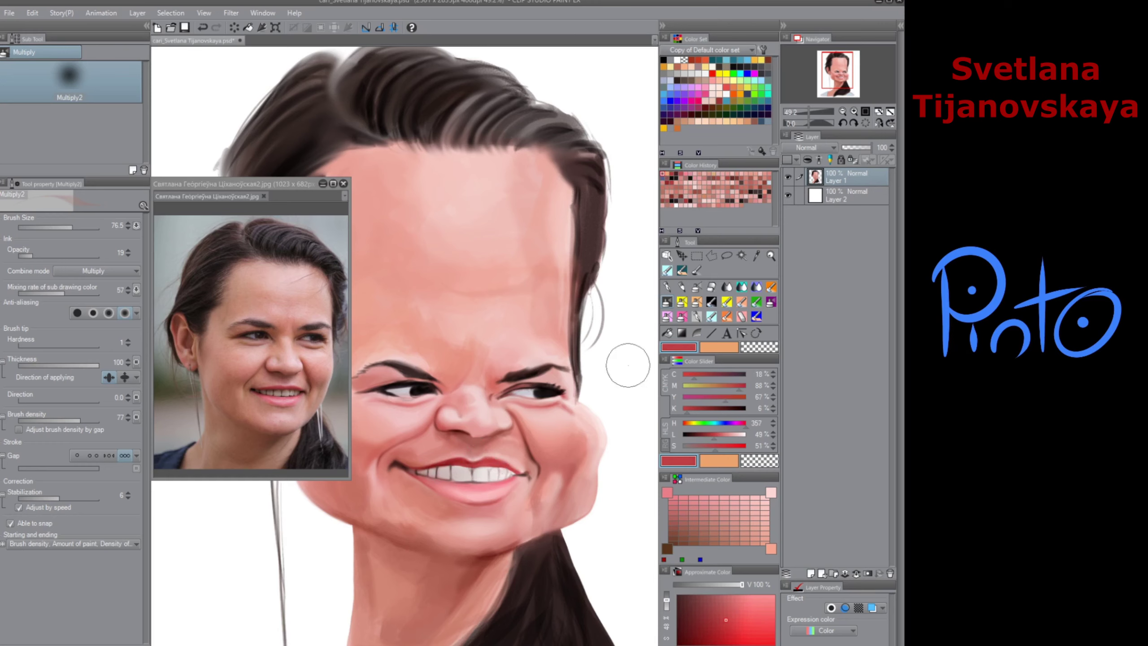
Step: Paint sampled reds between the upper lip and nose with Normal 2, and shade under the nose with Multiply2
left_click(697, 303)
left_click(444, 462, "alt")
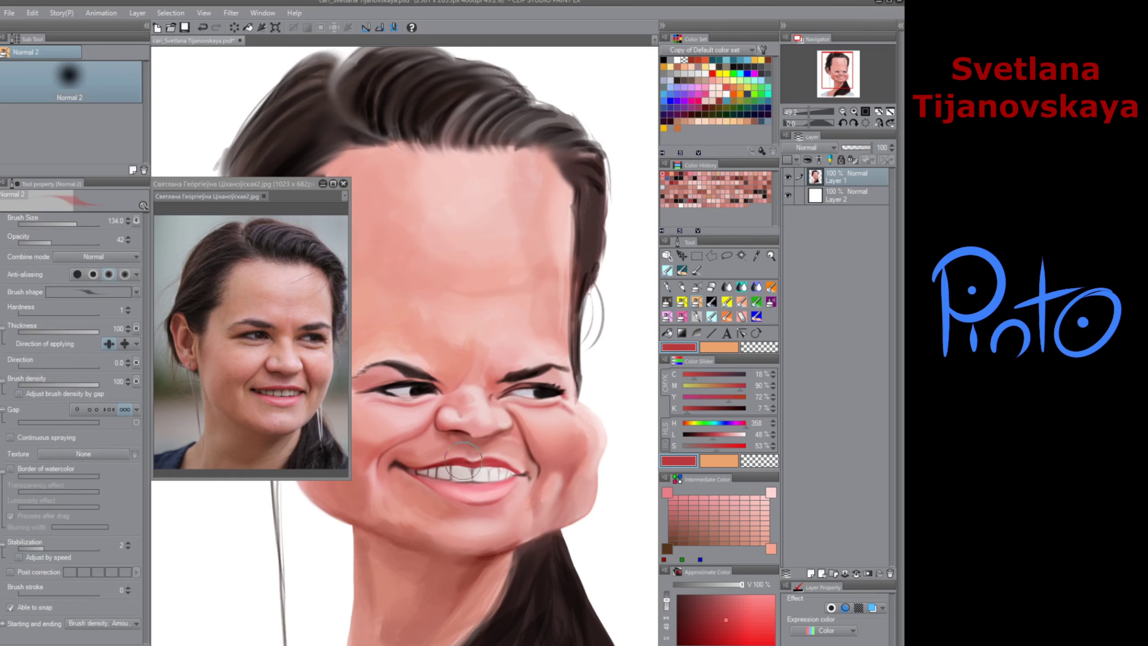
left_click(471, 446, "alt")
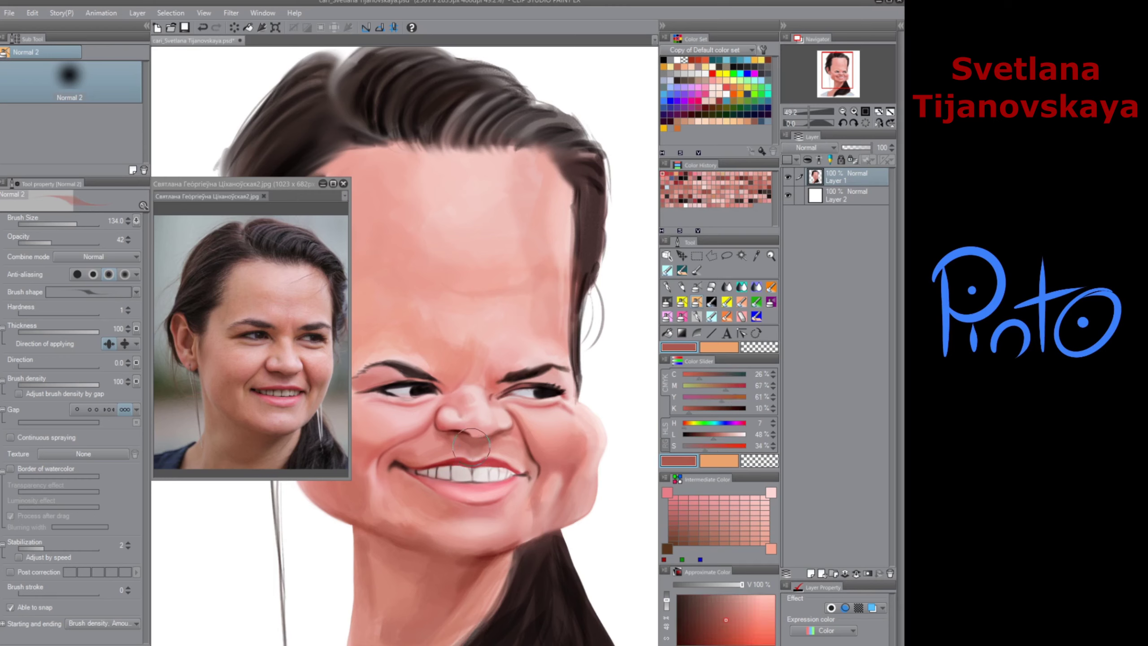
left_click(472, 441, "alt")
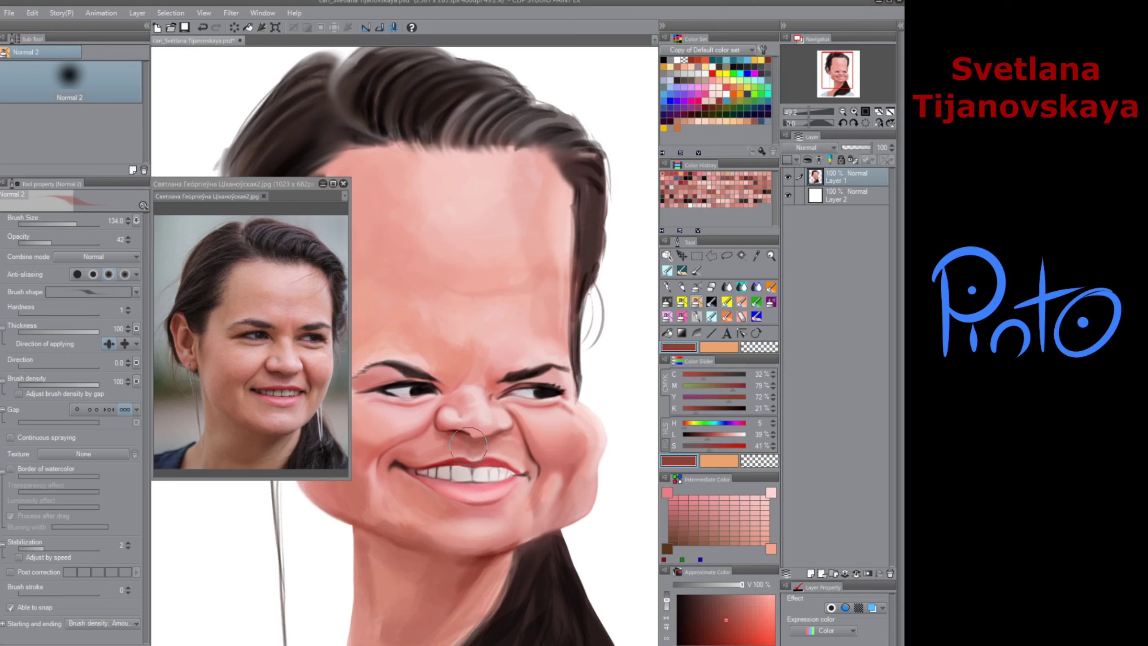
left_click(500, 428, "alt")
left_click(667, 302)
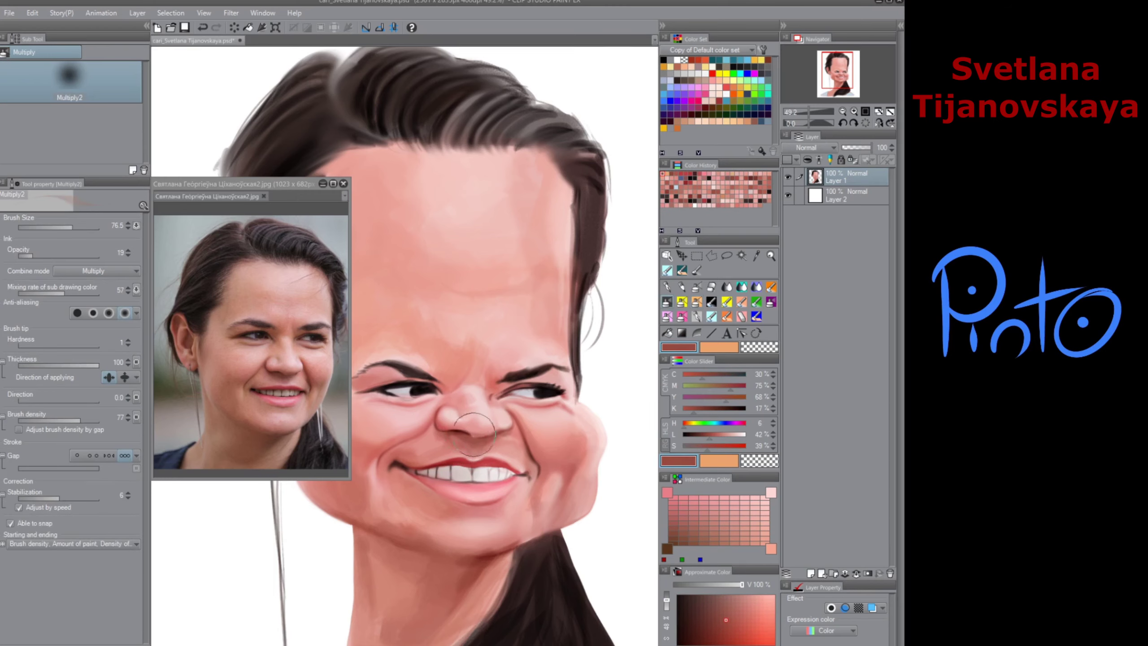
mouse_move(474, 437)
left_mouse_down()
mouse_move(461, 428)
mouse_move(479, 435)
left_mouse_up()
Step: Blend the upper lip's edge and the shading on the nose with the Finger tip blender at size 57.7
scroll(483, 451, "down", 3)
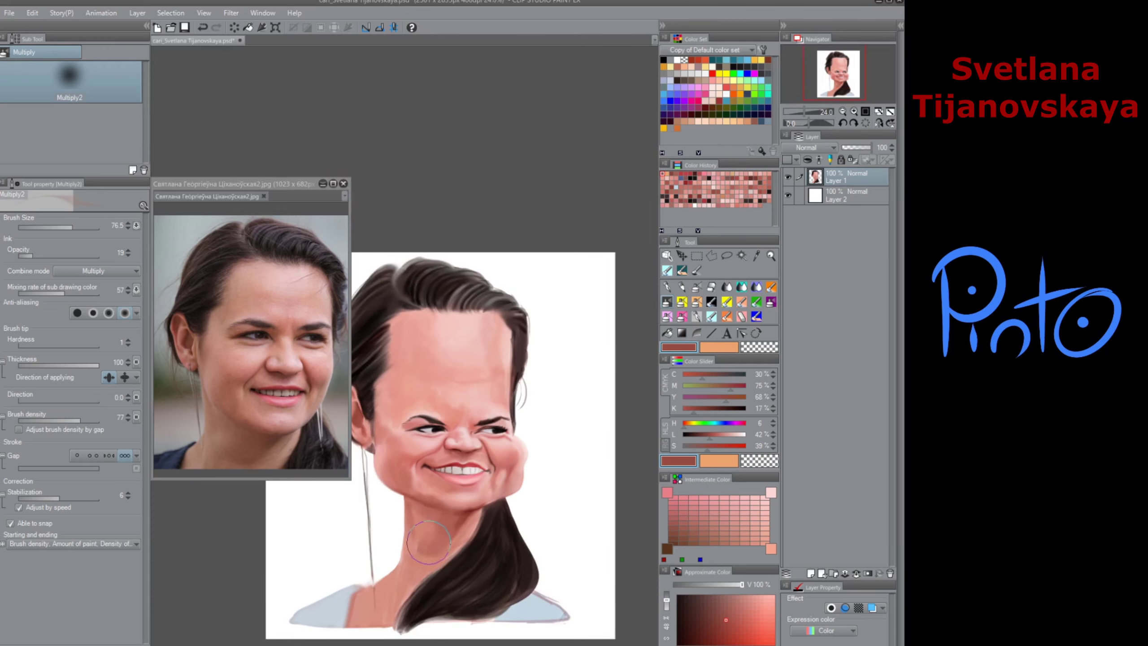
scroll(483, 493, "up", 4)
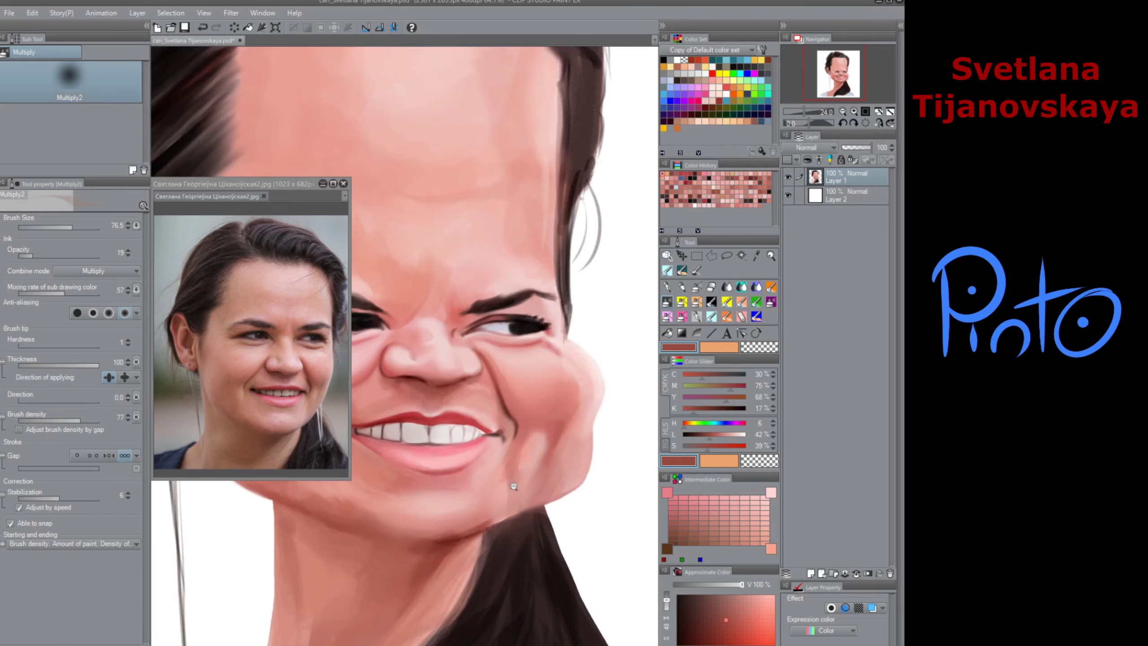
key("j")
mouse_move(371, 437)
left_mouse_down()
mouse_move(402, 454)
mouse_move(466, 425)
mouse_move(452, 411)
left_mouse_up()
mouse_move(373, 378)
left_mouse_down()
mouse_move(372, 408)
mouse_move(452, 436)
mouse_move(424, 436)
mouse_move(438, 448)
mouse_move(459, 446)
mouse_move(421, 430)
mouse_move(425, 446)
mouse_move(461, 456)
mouse_move(403, 458)
mouse_move(422, 440)
mouse_move(372, 439)
mouse_move(380, 452)
mouse_move(368, 441)
mouse_move(394, 429)
mouse_move(373, 435)
mouse_move(384, 420)
mouse_move(396, 425)
mouse_move(373, 432)
mouse_move(413, 356)
mouse_move(506, 358)
mouse_move(477, 352)
left_mouse_up()
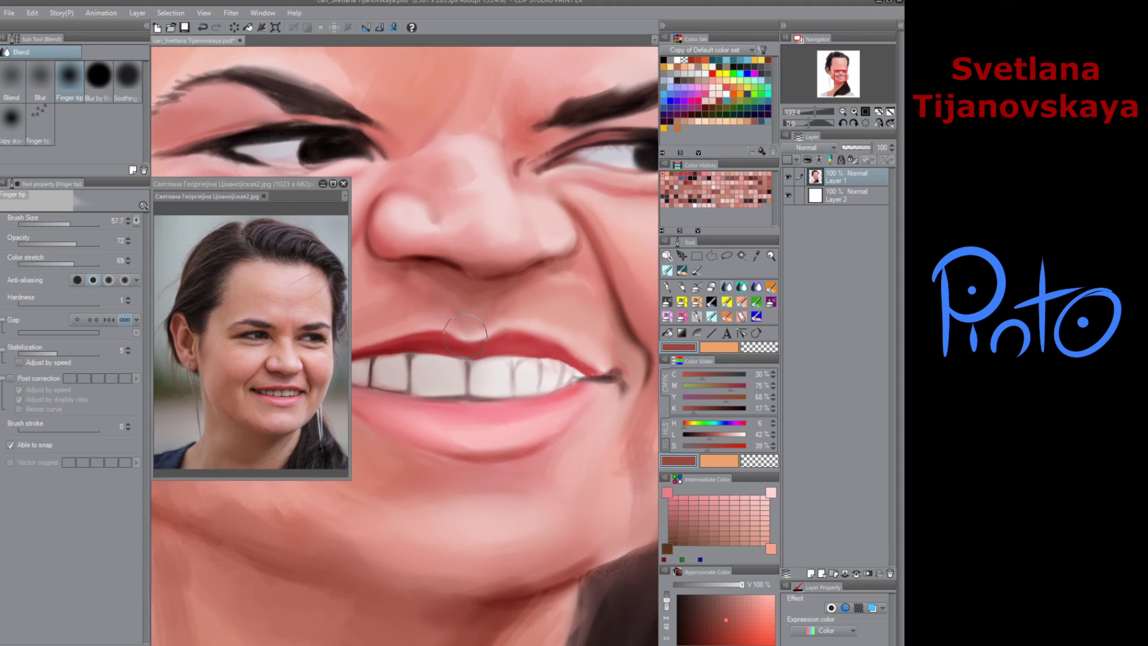
left_click_drag(501, 365, 500, 347)
left_click_drag(495, 238, 513, 403)
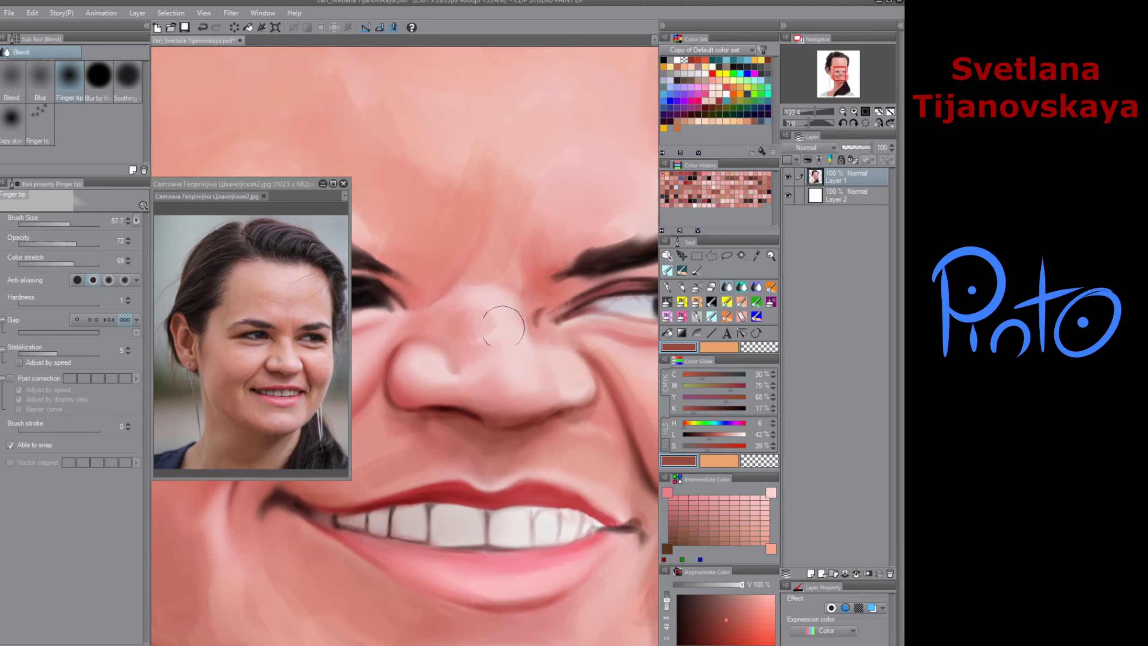
mouse_move(500, 320)
left_mouse_down()
mouse_move(471, 312)
mouse_move(487, 307)
mouse_move(484, 317)
mouse_move(494, 293)
mouse_move(460, 236)
mouse_move(483, 304)
mouse_move(448, 311)
mouse_move(504, 347)
mouse_move(480, 346)
left_mouse_up()
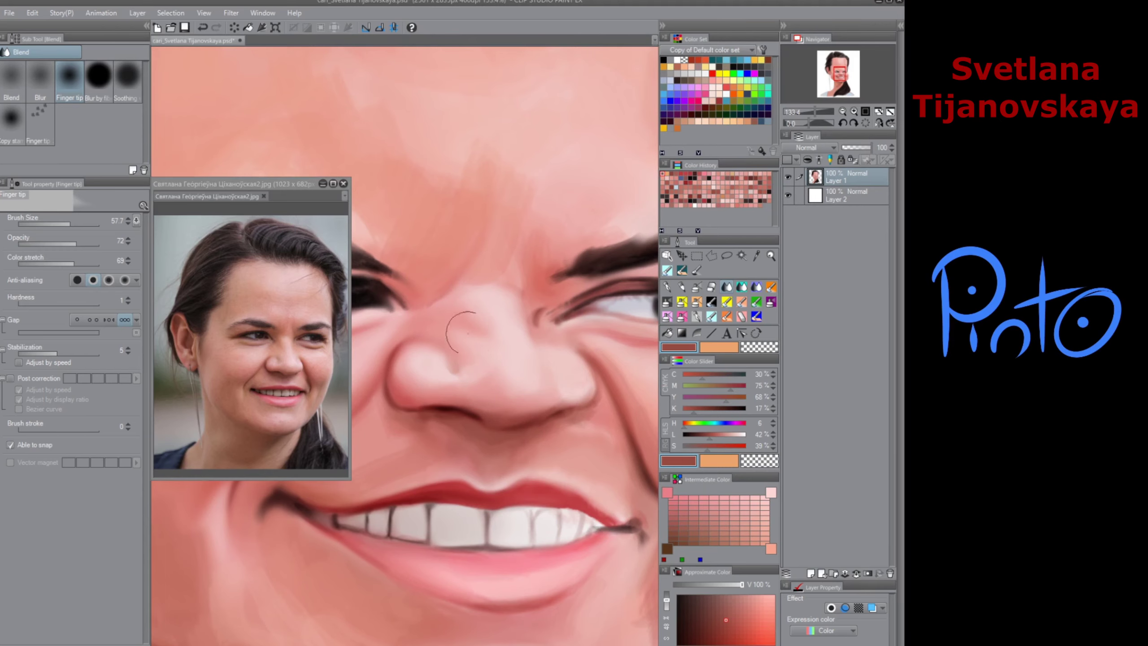
Step: Blend the chin and near jawline with the Finger tip blender at size 114.1, enlarging it to 188.9
scroll(451, 439, "down", 5)
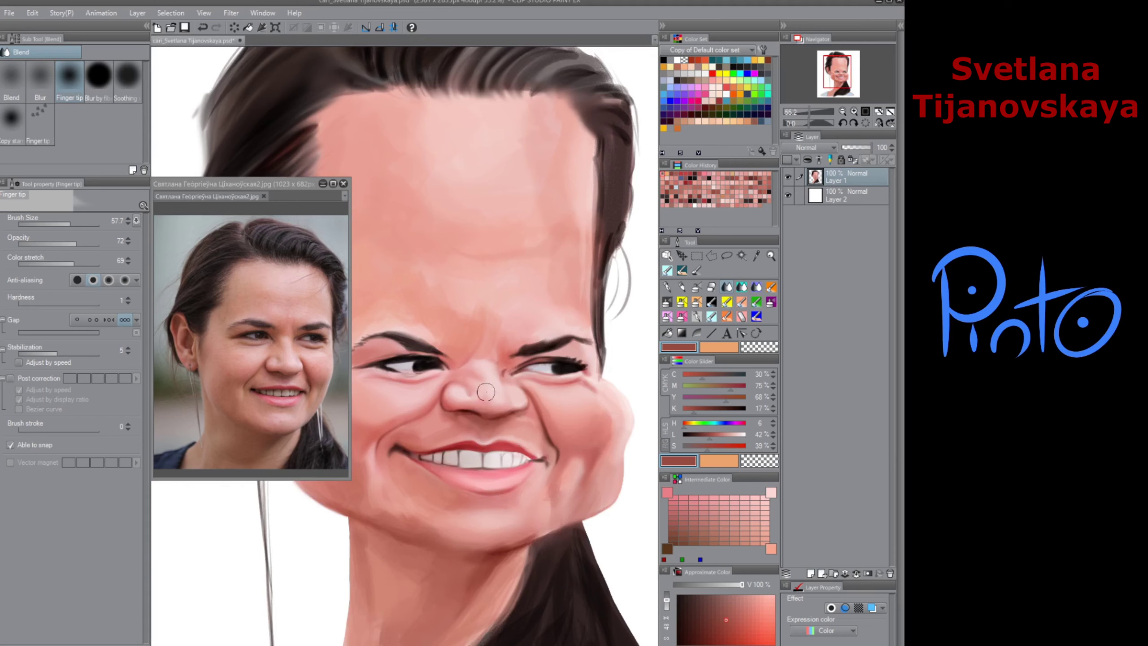
left_click_drag(525, 477, 520, 471, "ctrl+alt")
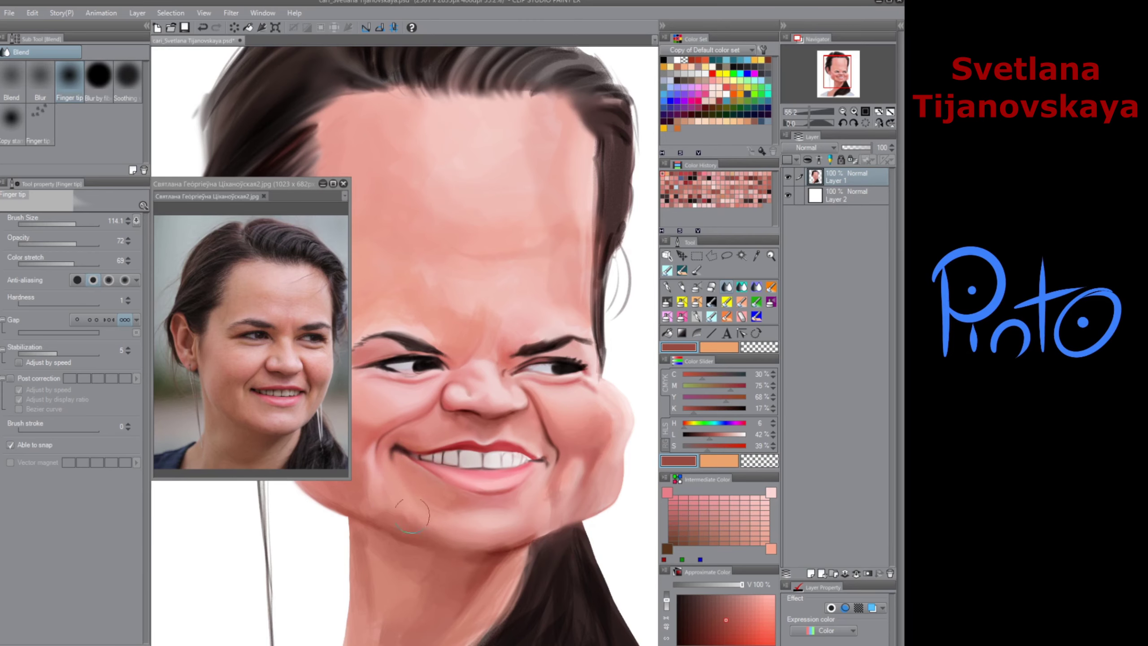
left_click_drag(400, 500, 470, 471)
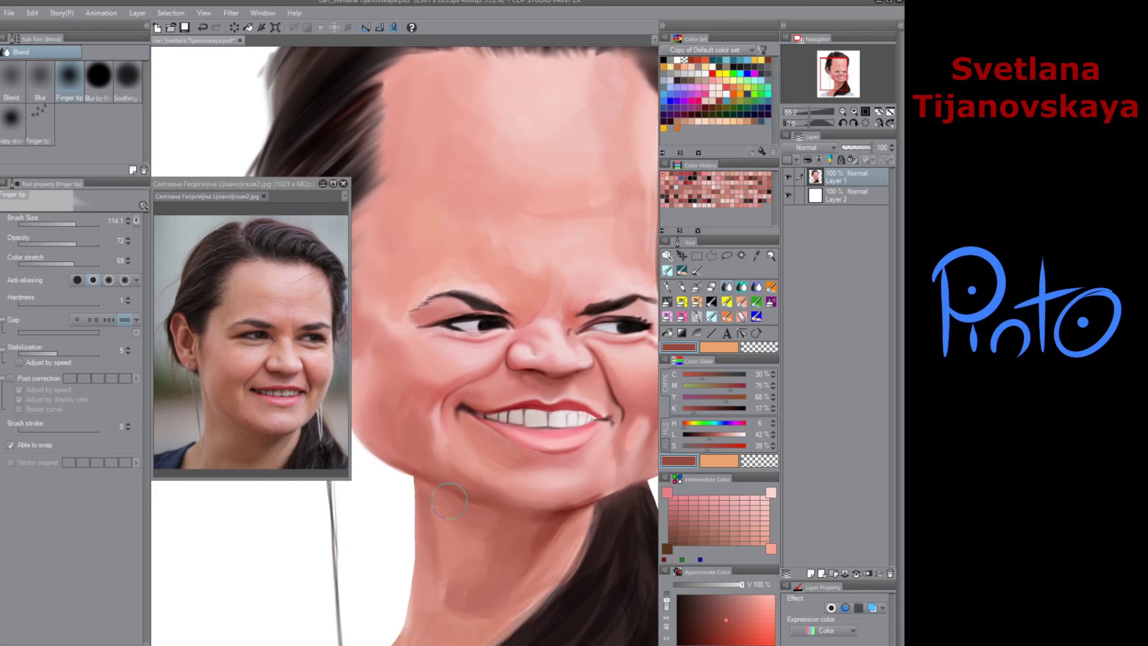
key("]")
mouse_move(485, 494)
left_mouse_down()
mouse_move(473, 489)
mouse_move(480, 521)
mouse_move(477, 502)
left_mouse_up()
scroll(500, 586, "down", 5)
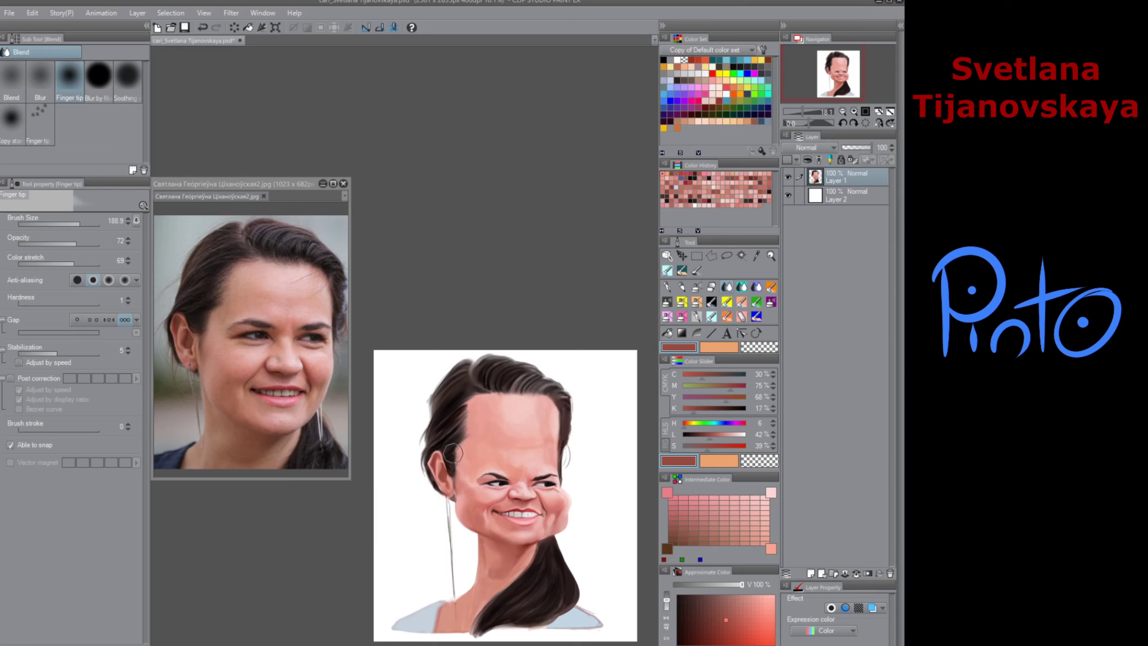
Step: Darken the far mouth corner and shade the upper edge of the teeth with Multiply2 in sampled dark tones
scroll(515, 454, "up", 4)
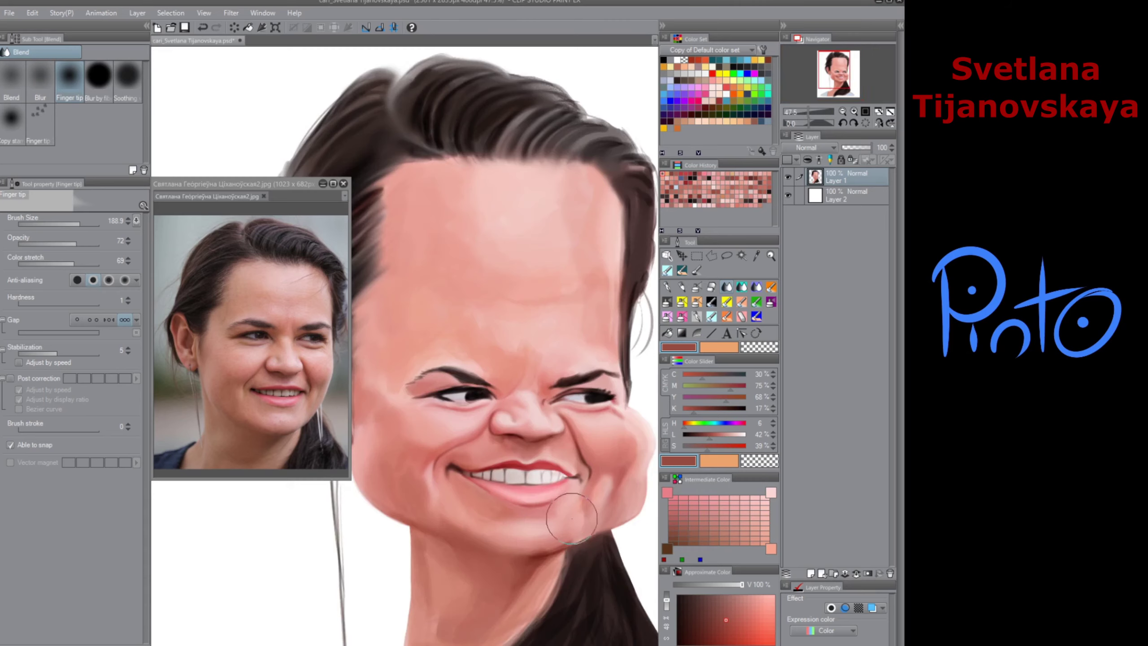
left_click_drag(539, 417, 525, 474)
mouse_move(542, 415)
left_mouse_down()
mouse_move(523, 468)
mouse_move(562, 414)
mouse_move(536, 493)
mouse_move(535, 445)
mouse_move(511, 463)
mouse_move(498, 434)
left_mouse_up()
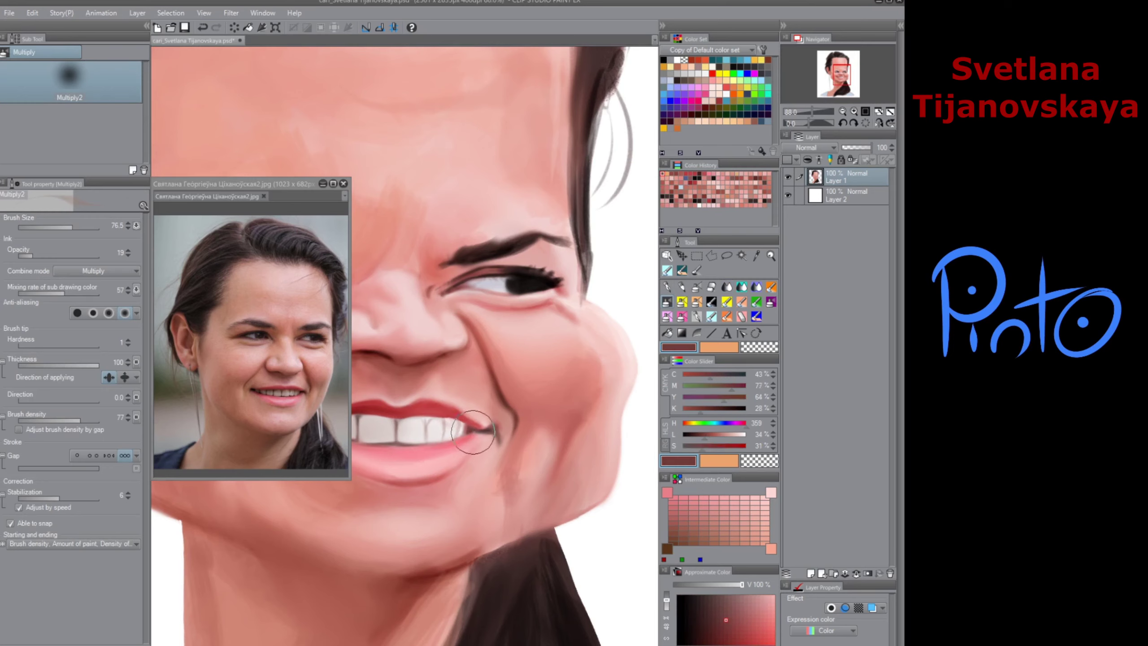
left_click(470, 428, "alt")
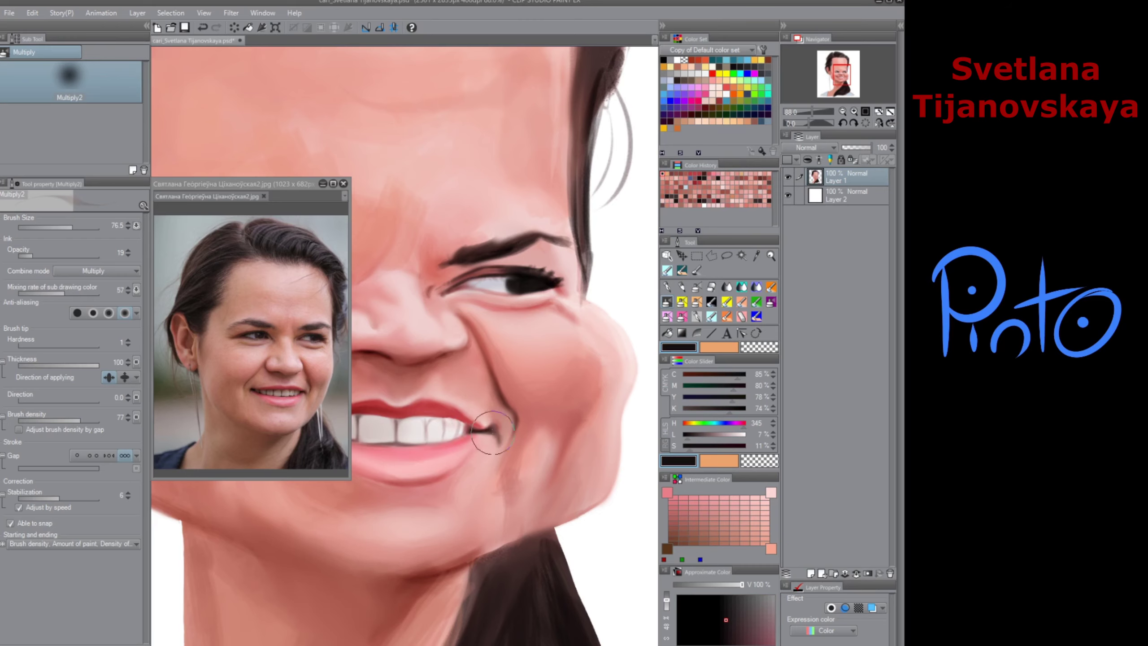
left_click_drag(457, 458, 497, 454)
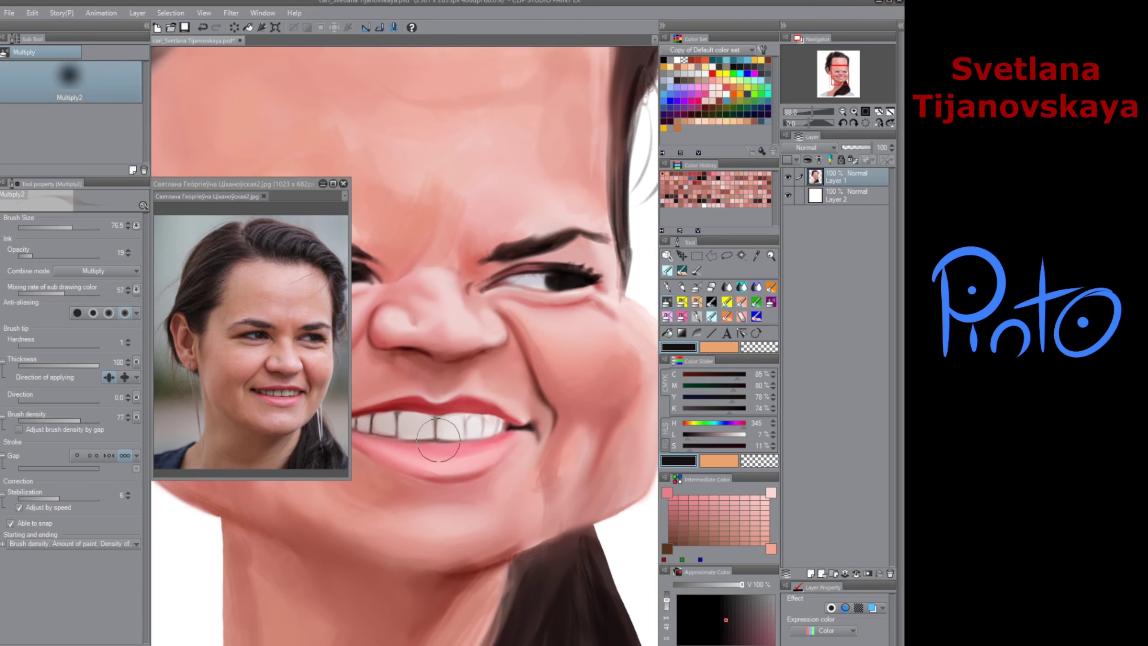
left_click(444, 412, "alt")
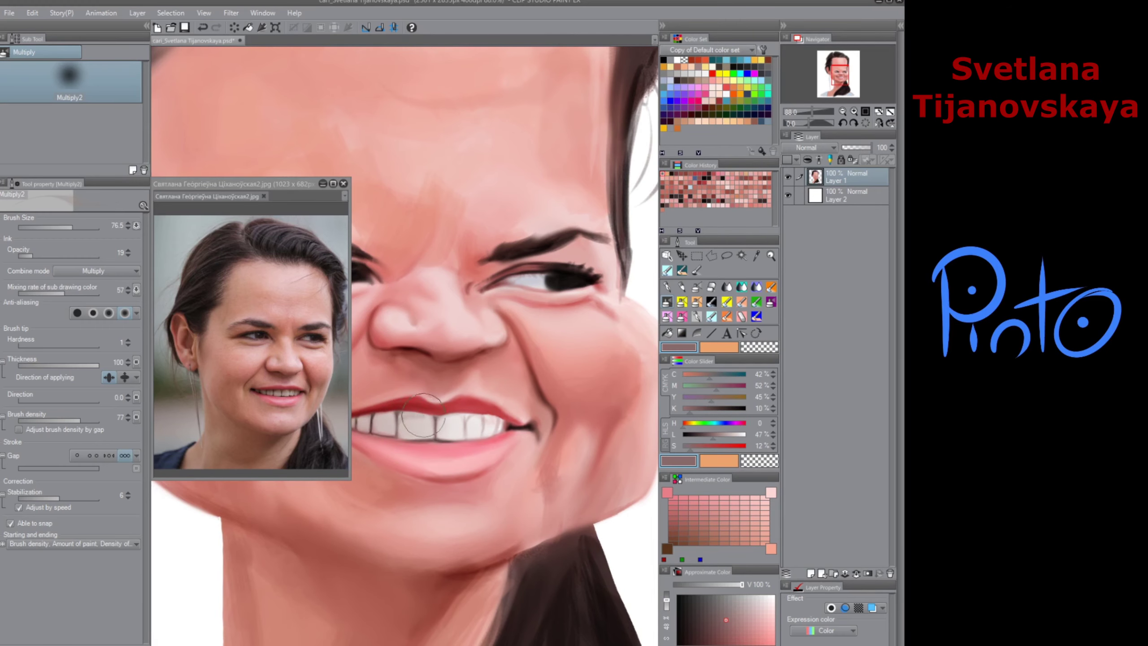
left_click_drag(403, 414, 486, 418)
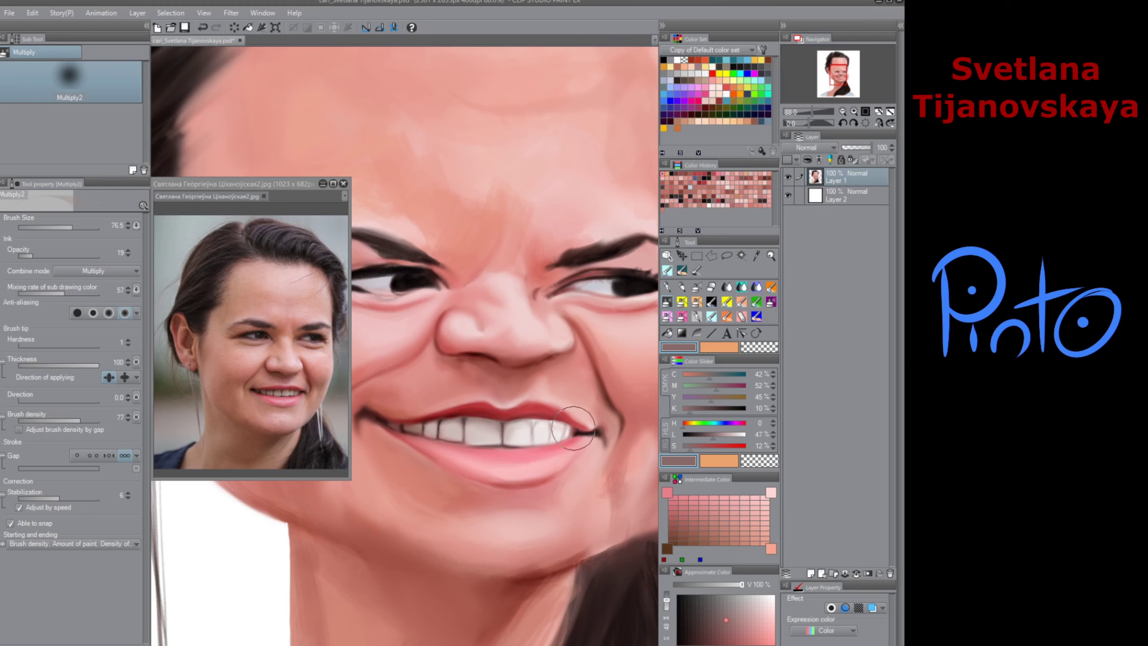
Step: Undo the last stroke, reduce the Finger tip blender to size 130.1, and blend the far mouth corner and lower lip
key("j")
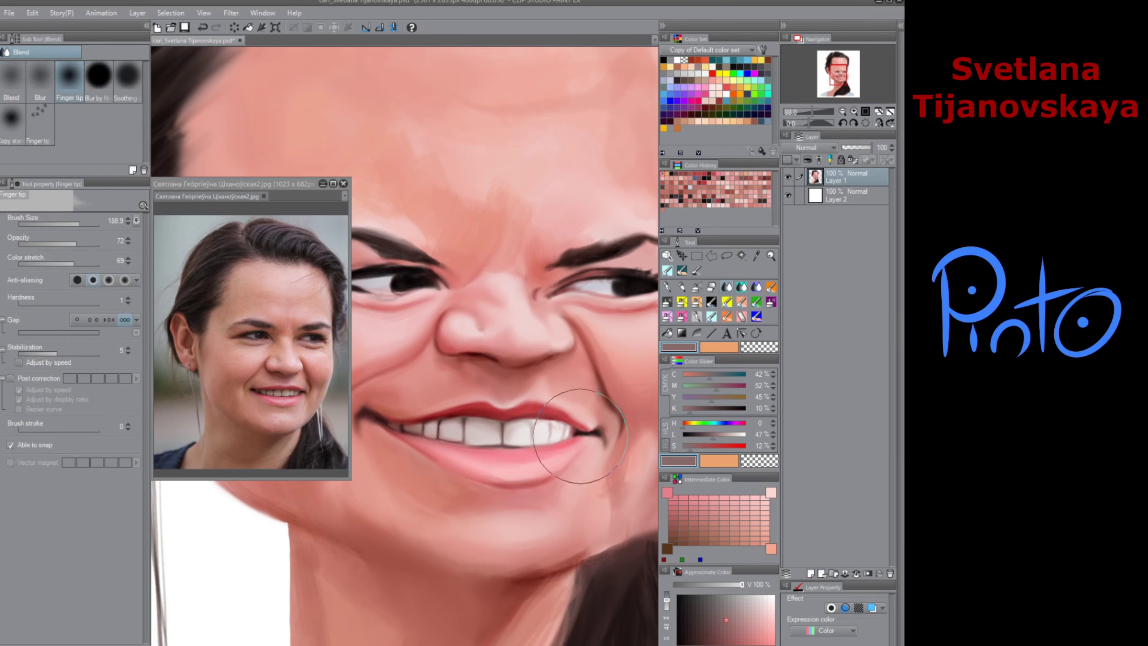
key("ctrl+z")
key("bracketleft")
key("bracketleft")
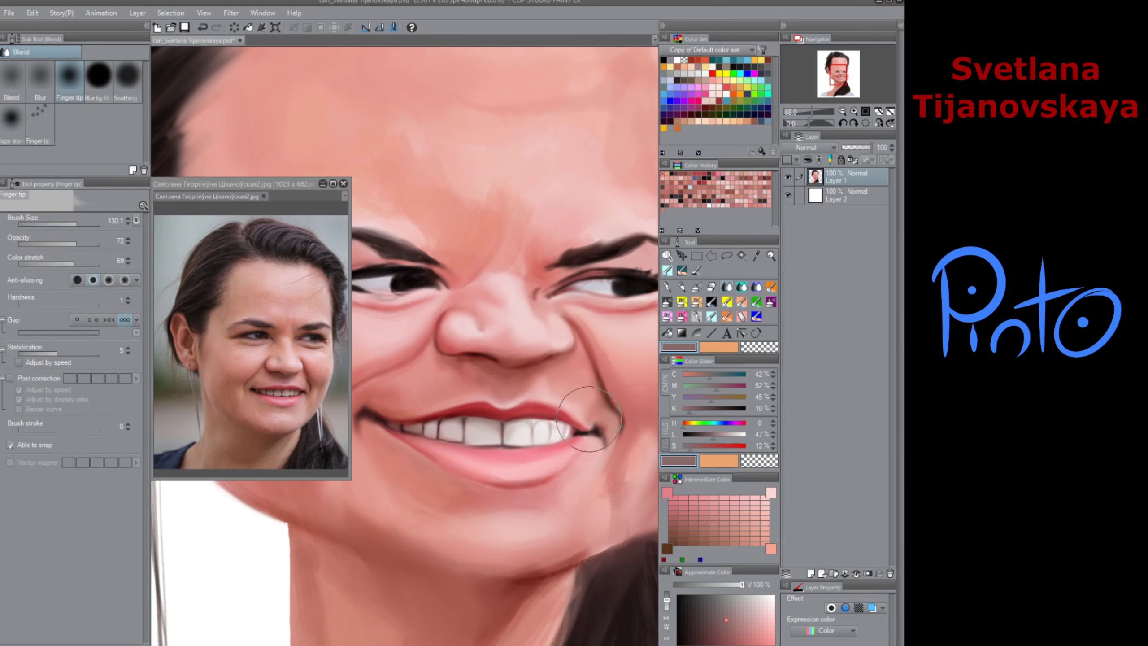
mouse_move(589, 419)
left_mouse_down()
mouse_move(574, 402)
mouse_move(592, 427)
mouse_move(604, 420)
mouse_move(609, 438)
left_mouse_up()
left_click_drag(558, 478, 488, 479)
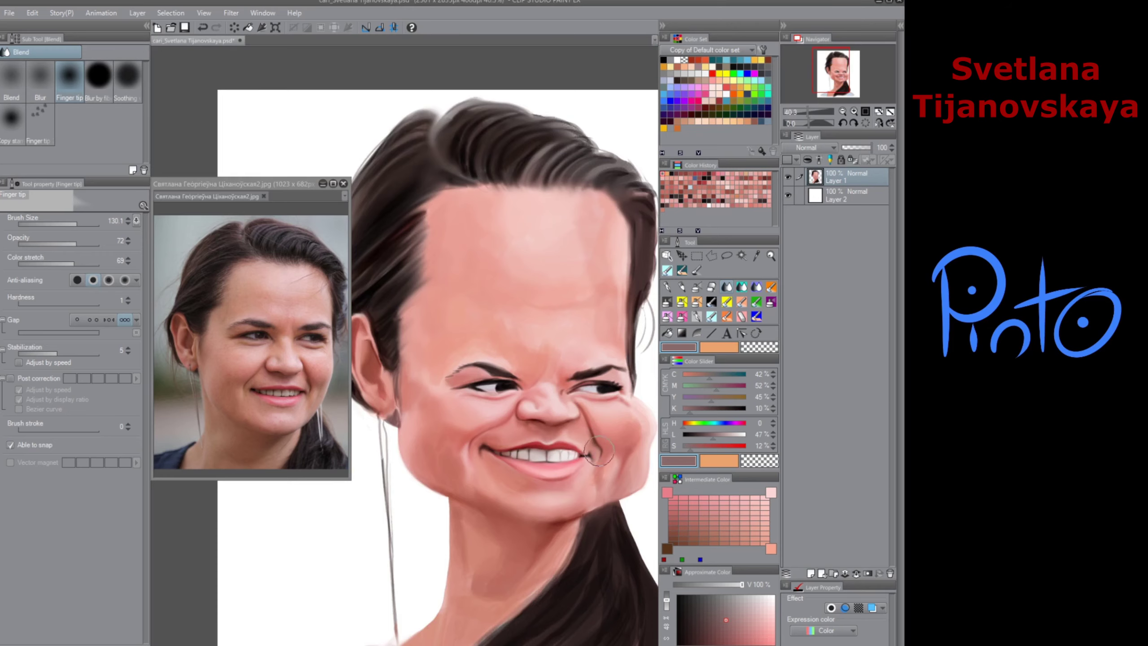
scroll(611, 398, "up", 2)
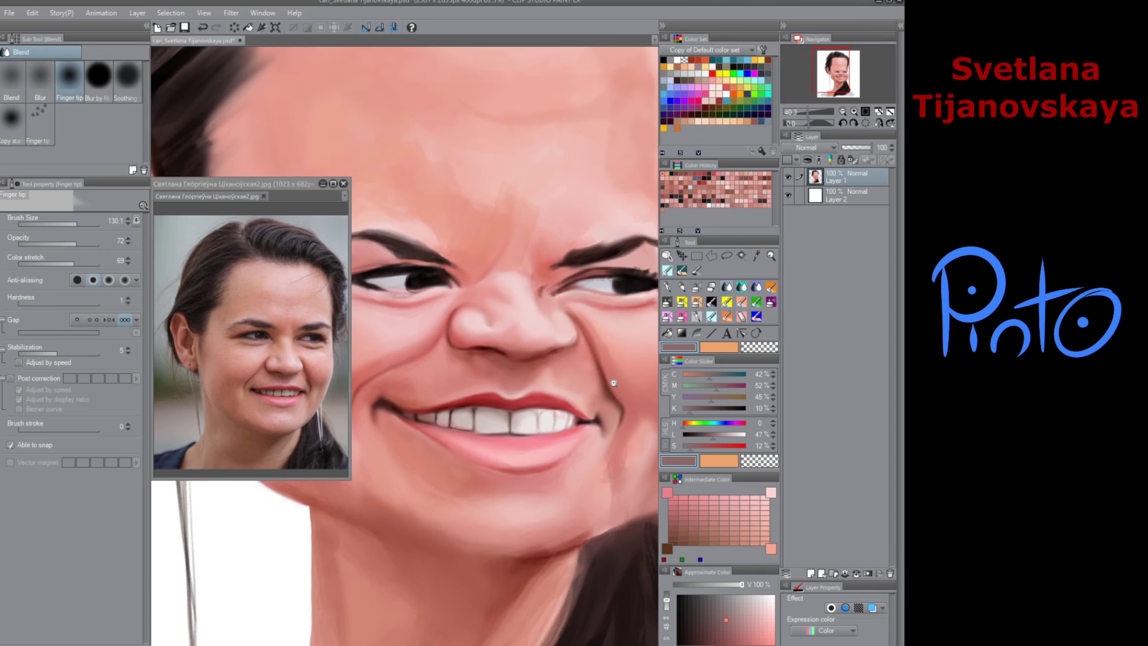
scroll(613, 383, "up", 1)
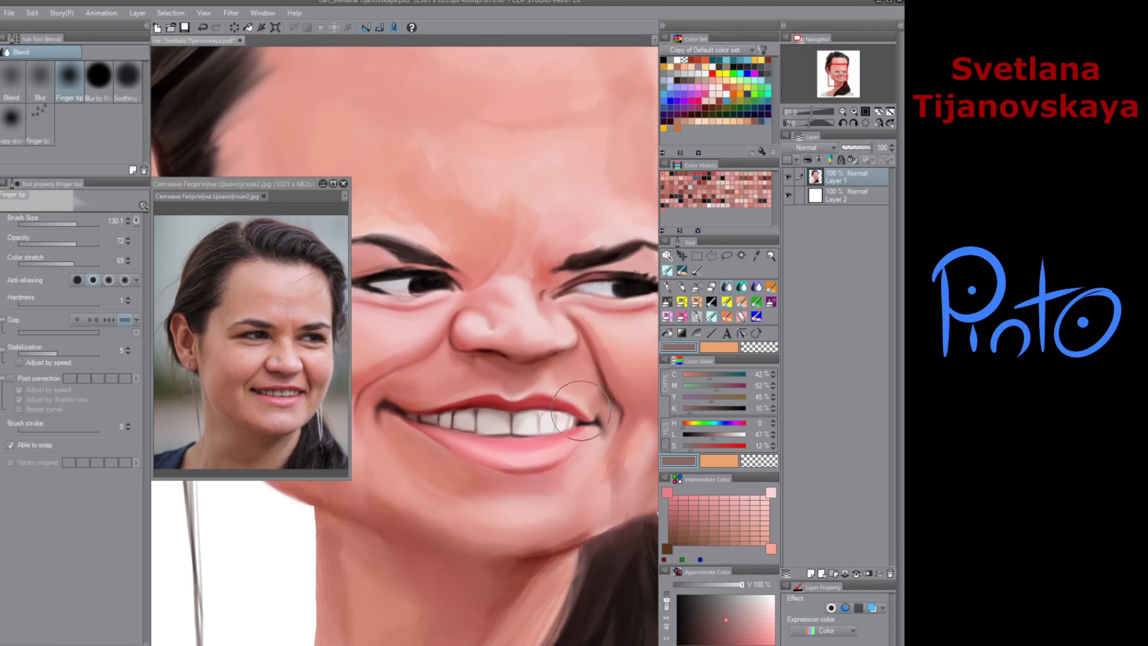
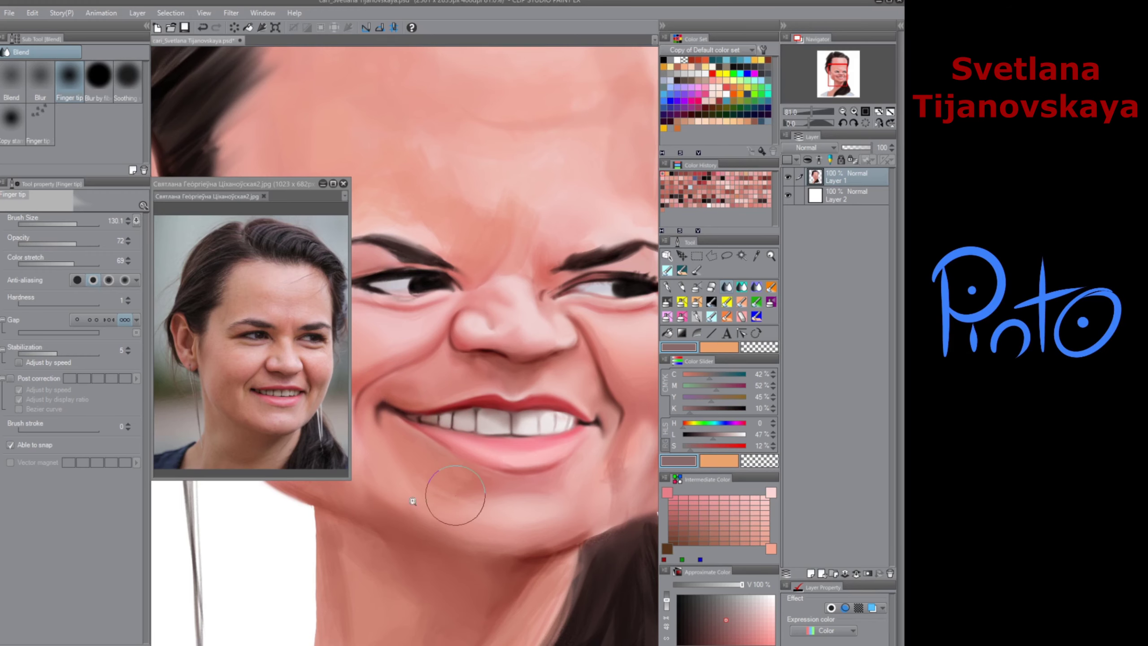
Step: Shade the teeth and darken the mouth corners with Multiply2 at size 76.5, using dark and muted tones sampled from the mouth
scroll(413, 501, "down", 4)
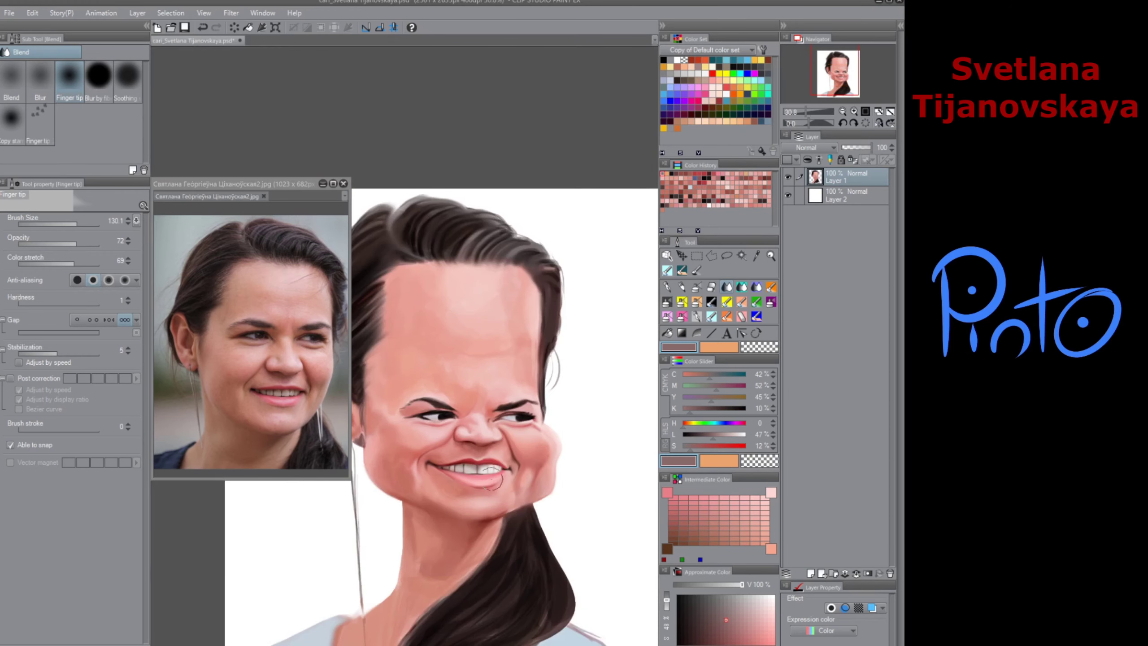
left_click_drag(505, 454, 570, 454)
left_click(667, 302)
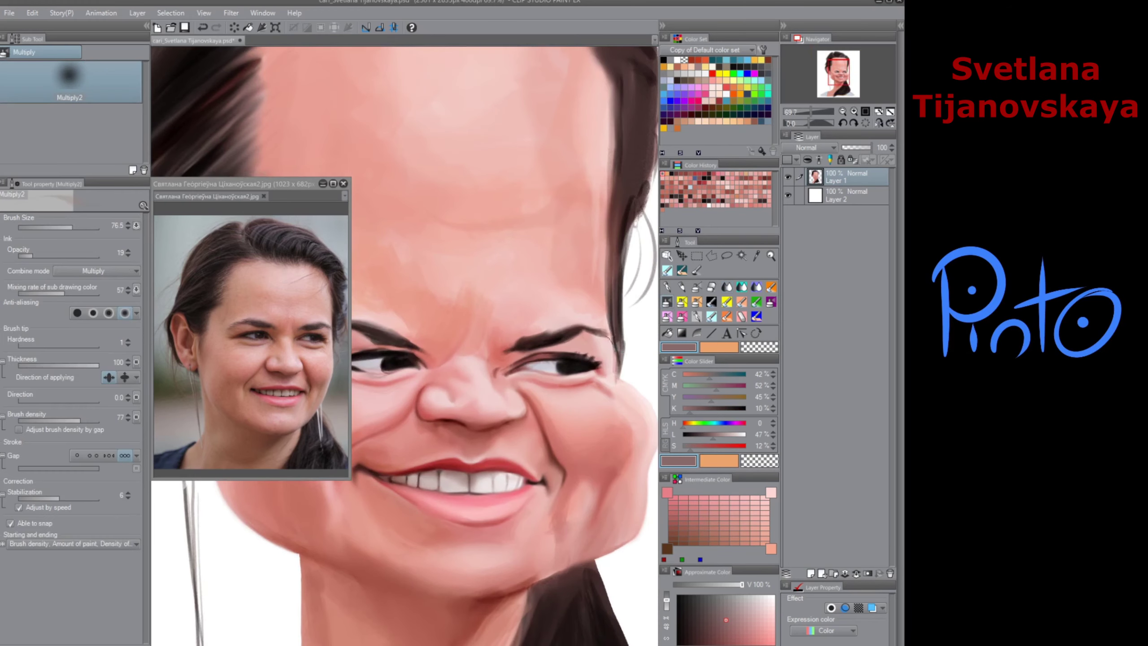
left_click(441, 482, "alt")
mouse_move(444, 475)
left_mouse_down()
mouse_move(445, 490)
mouse_move(381, 476)
mouse_move(397, 475)
left_mouse_up()
left_click(375, 473, "alt")
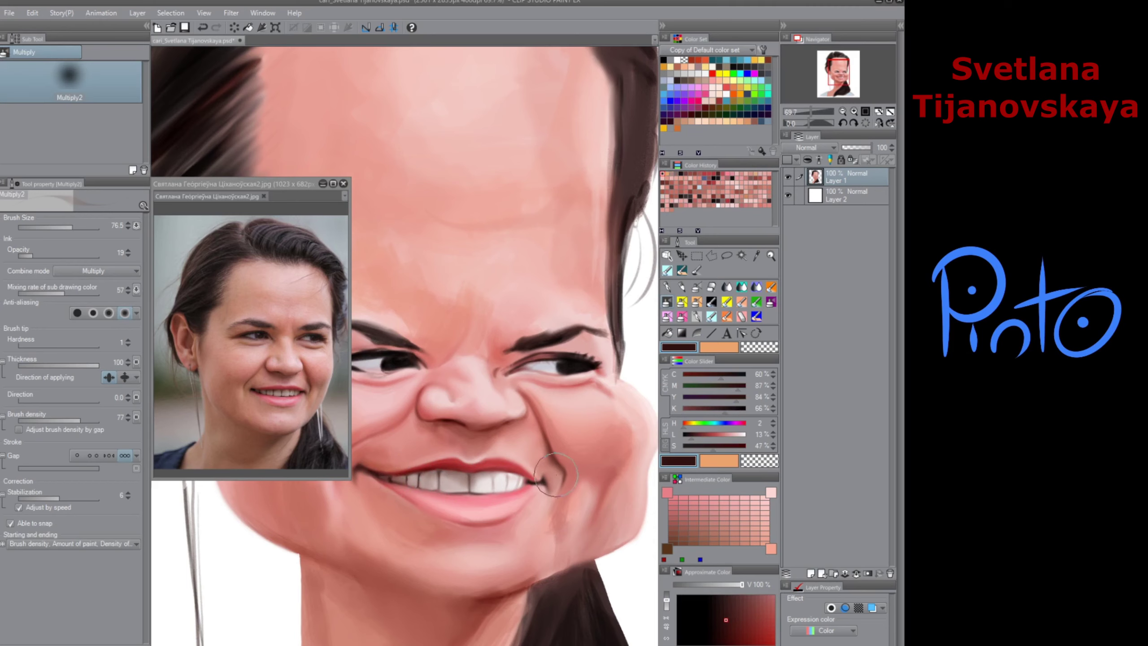
left_click_drag(543, 481, 539, 474)
left_click(477, 487, "alt")
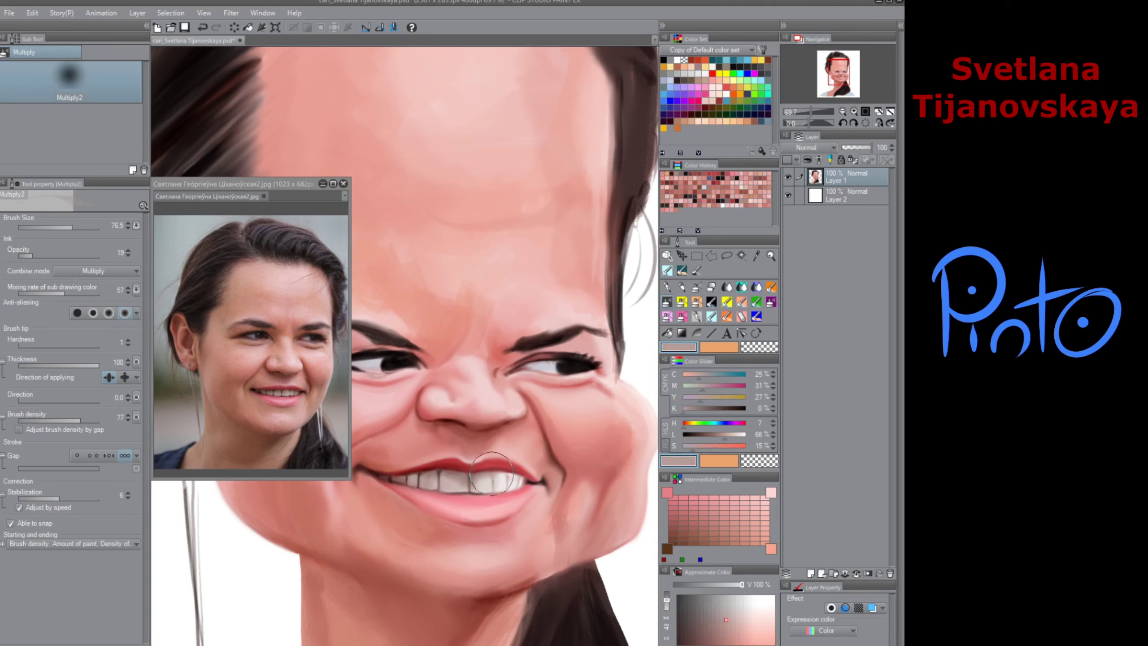
left_click(476, 473, "alt")
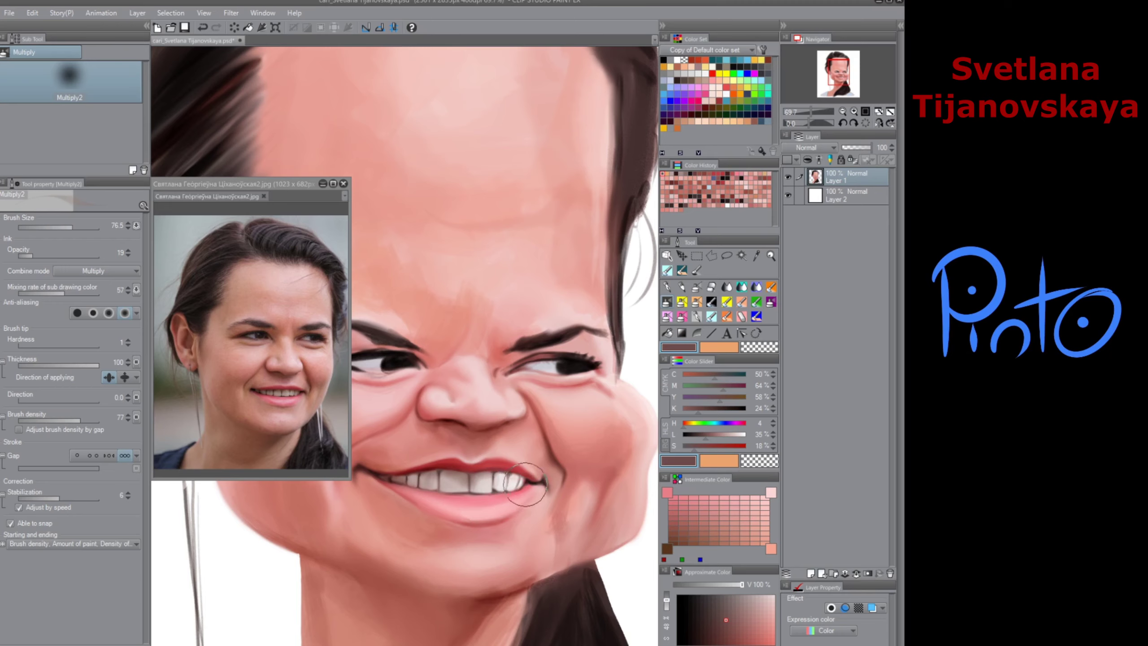
Step: Enlarge Multiply2 to size 100.3 and deepen the lips, eyes and teeth in tones sampled from each area
scroll(465, 566, "down", 3)
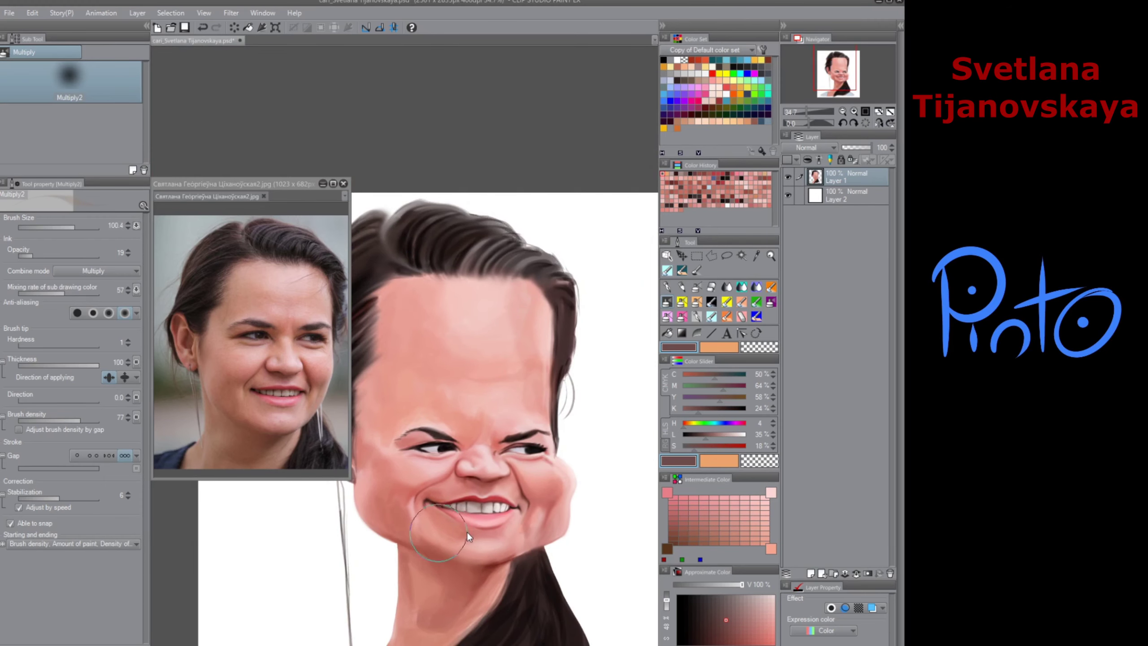
left_click_drag(467, 530, 490, 507, "ctrl+alt")
left_click(480, 519, "alt")
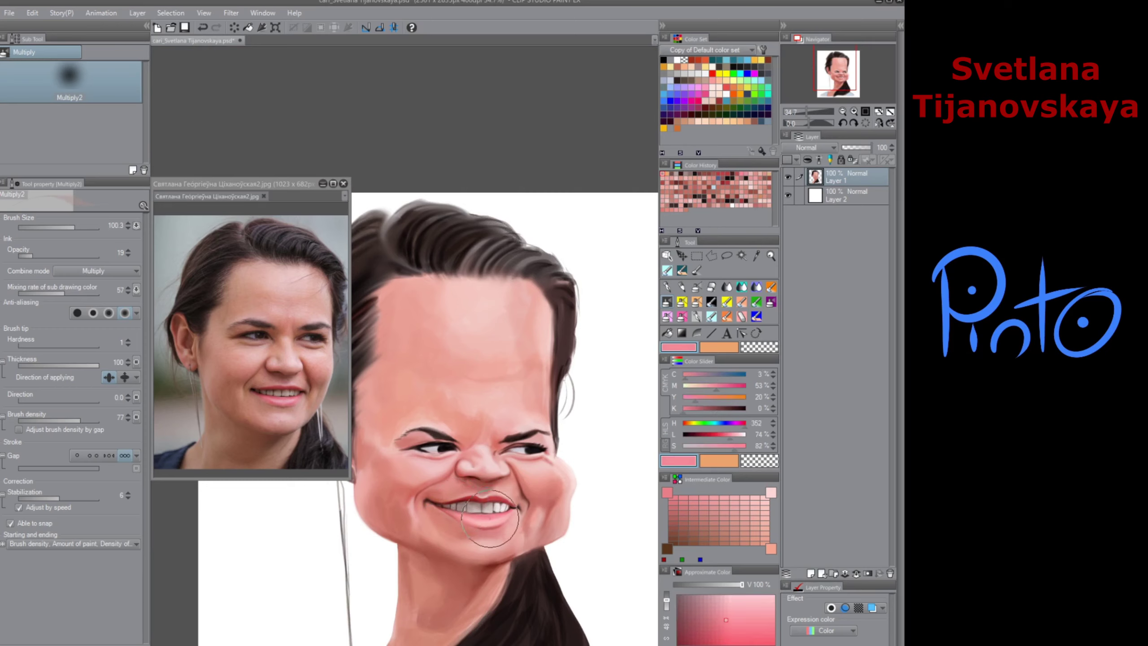
left_click(490, 500, "alt")
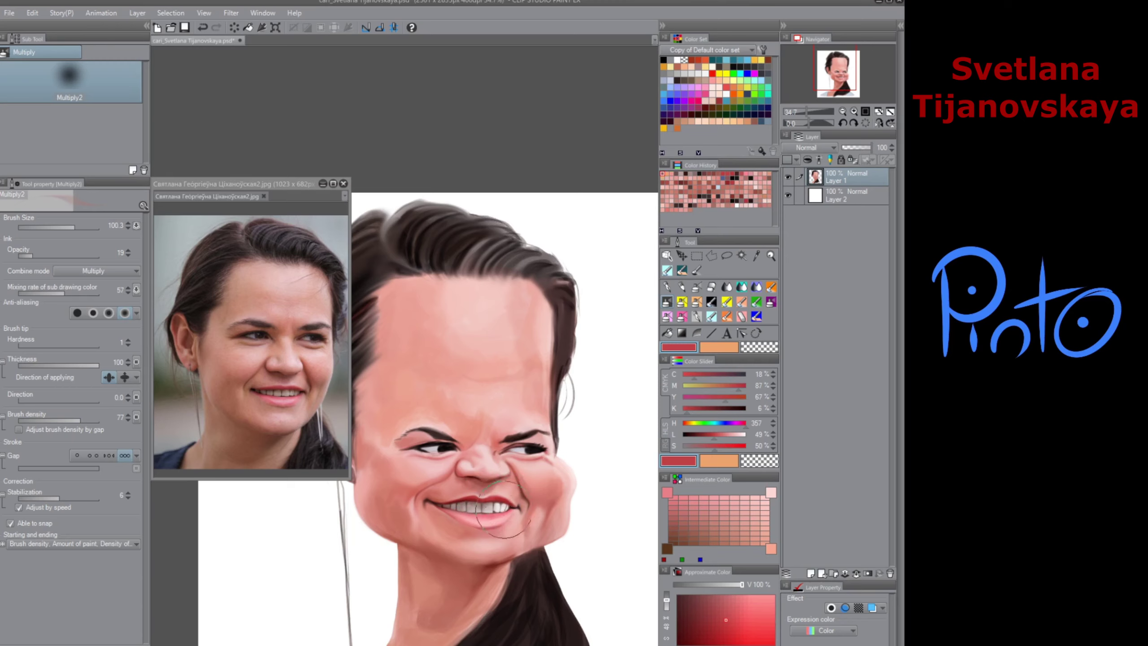
left_click(426, 445, "alt")
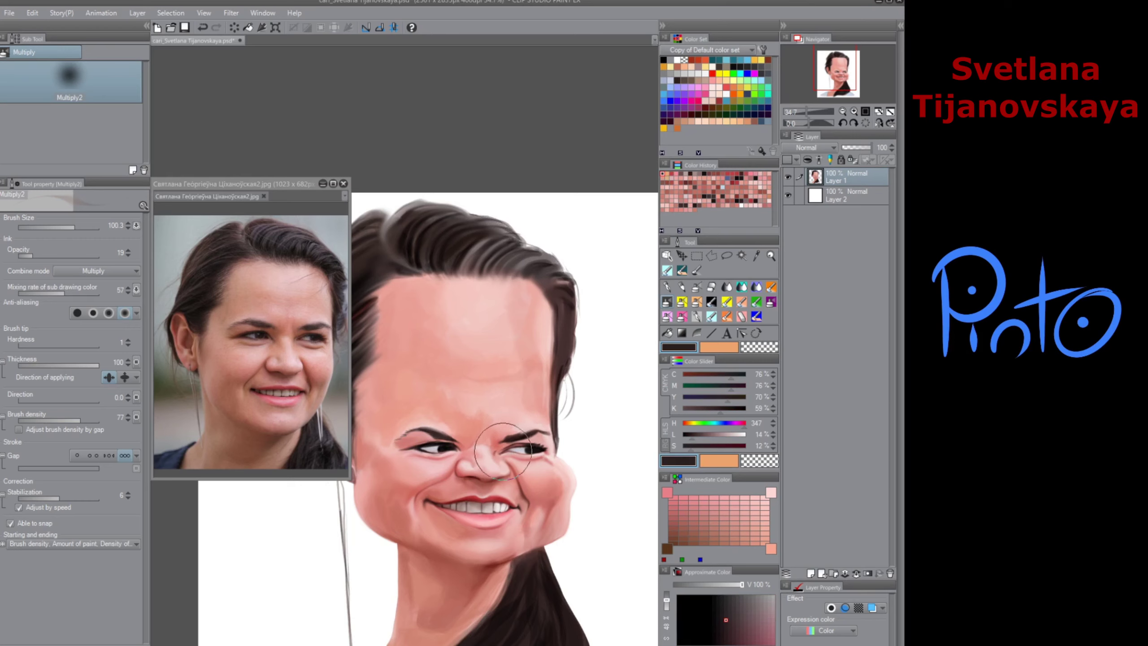
left_click(499, 501, "alt")
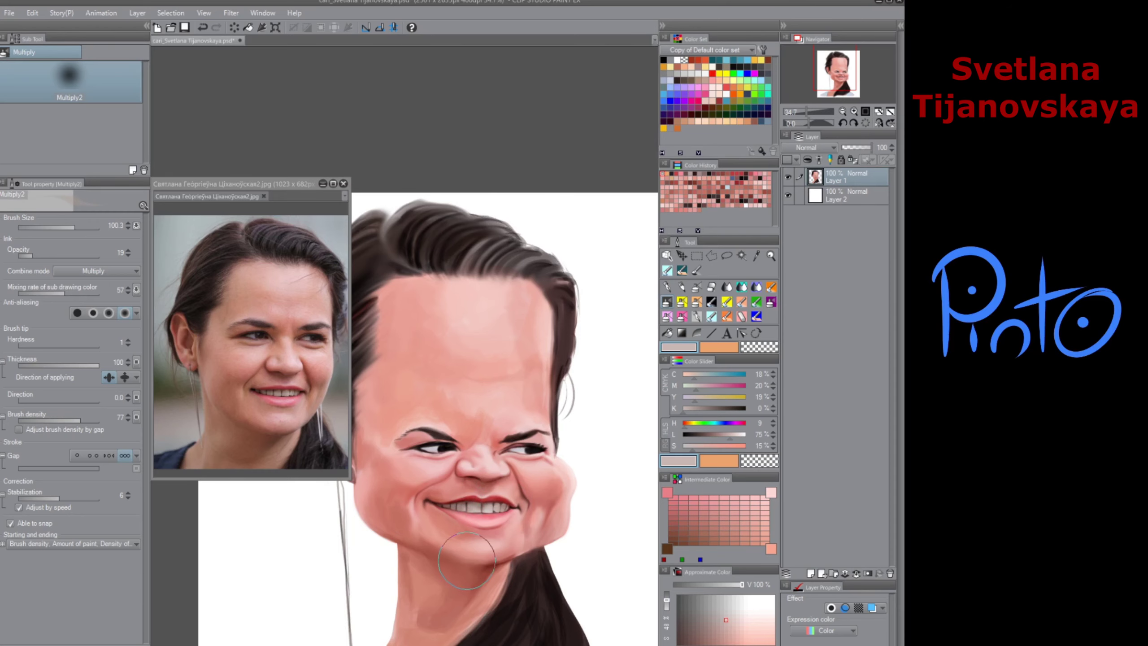
Step: Lighten the mouth and chin area with Highlight 2 in white, reducing the brush to size 244.6 and opacity 15
key("b")
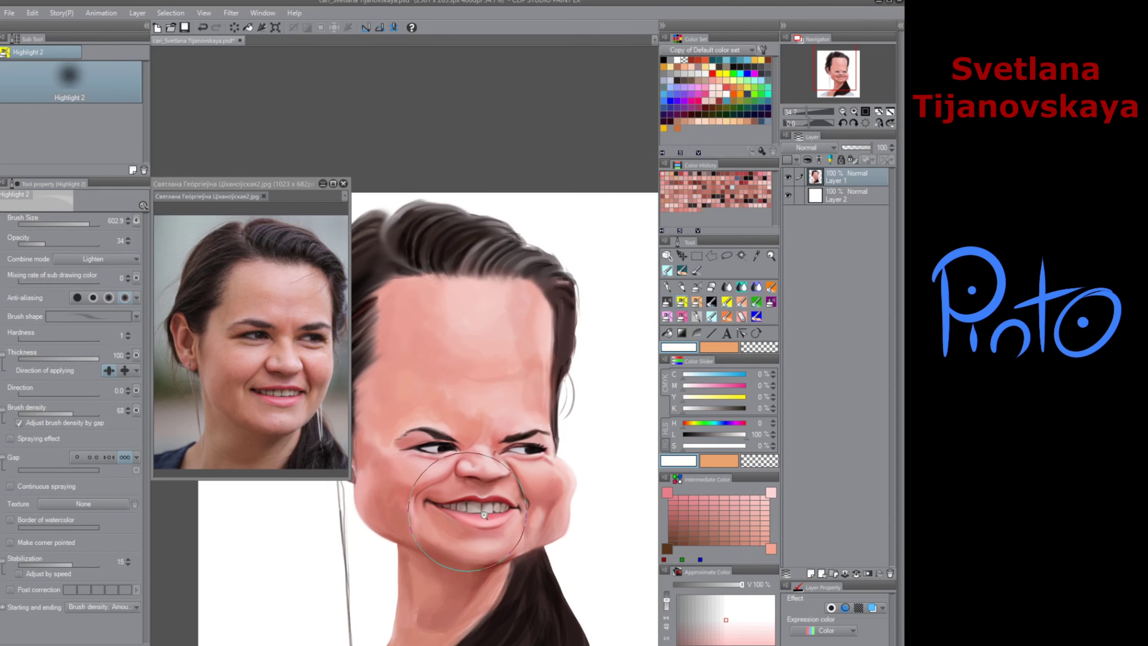
mouse_move(478, 512)
left_mouse_down()
mouse_move(490, 508)
mouse_move(425, 541)
left_mouse_up()
scroll(490, 501, "up", 3)
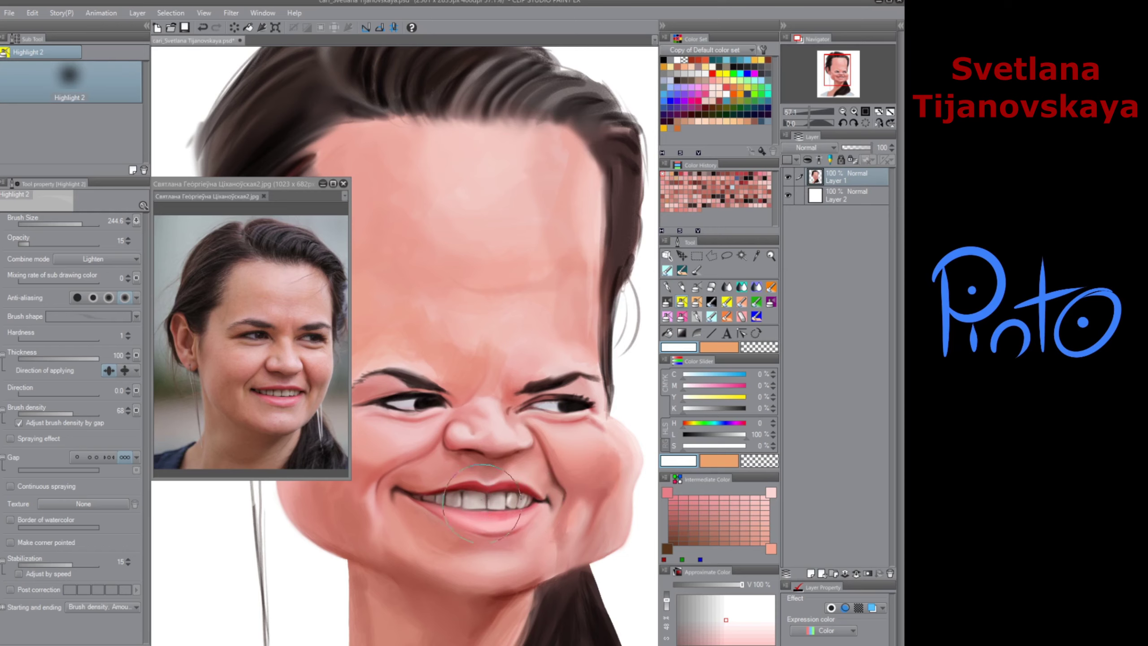
Step: Add soft Highlight 2 light around the upper lip and nose base in sampled skin tones, ending with white as the colour
left_click(742, 287)
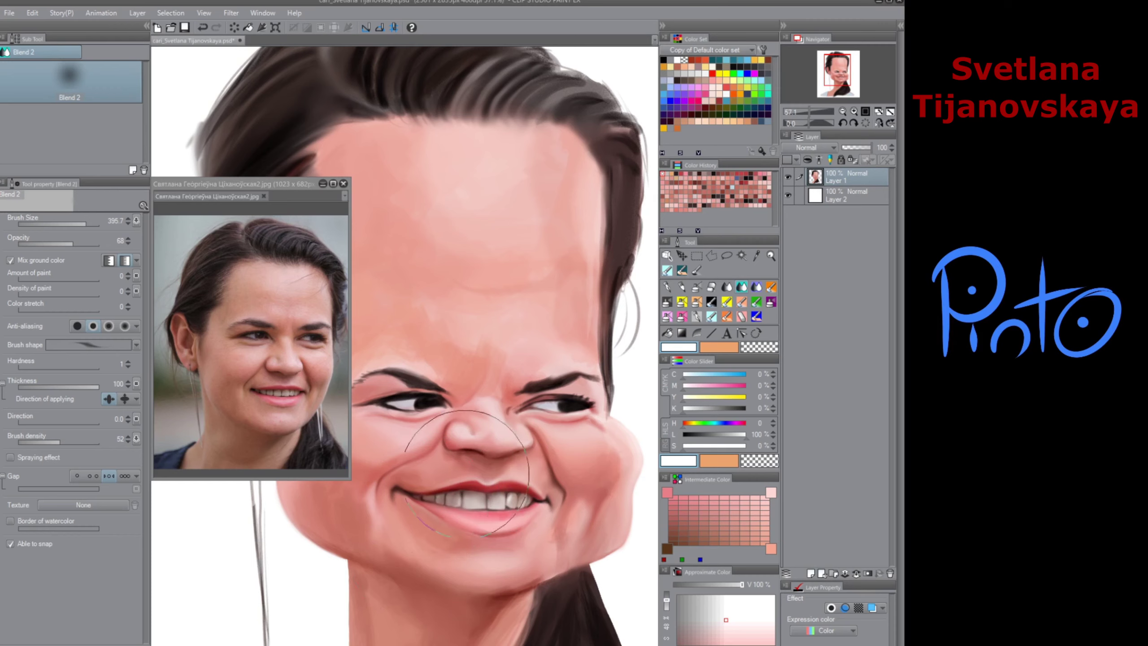
left_click(682, 304)
left_click(481, 457, "alt")
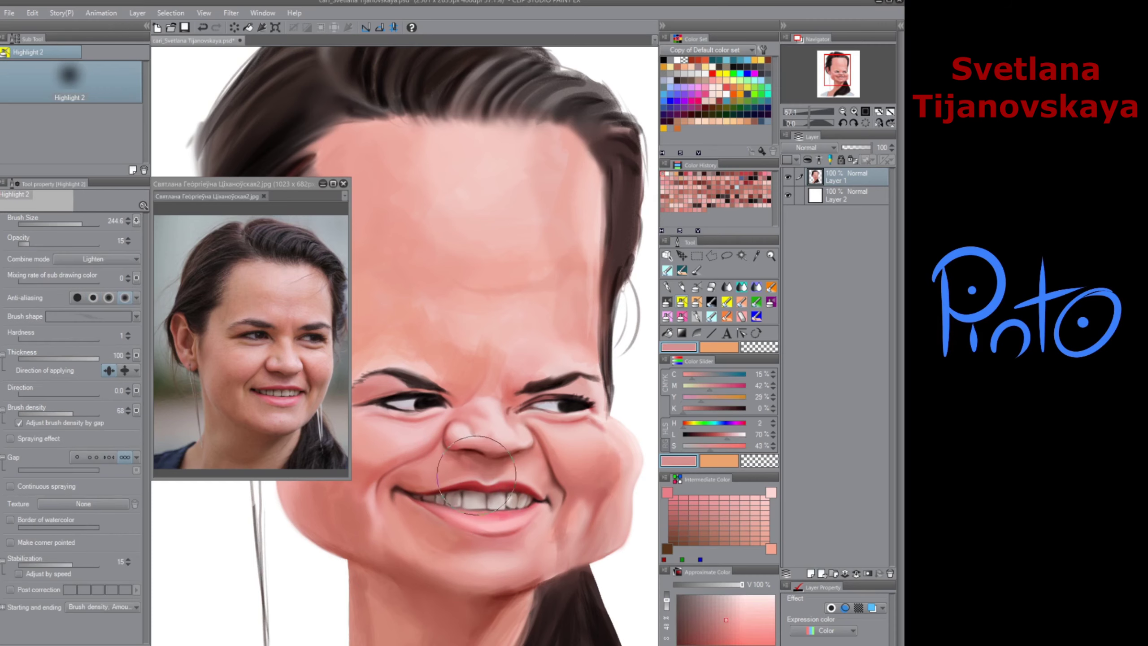
left_click(472, 469, "alt")
left_click(474, 452, "alt")
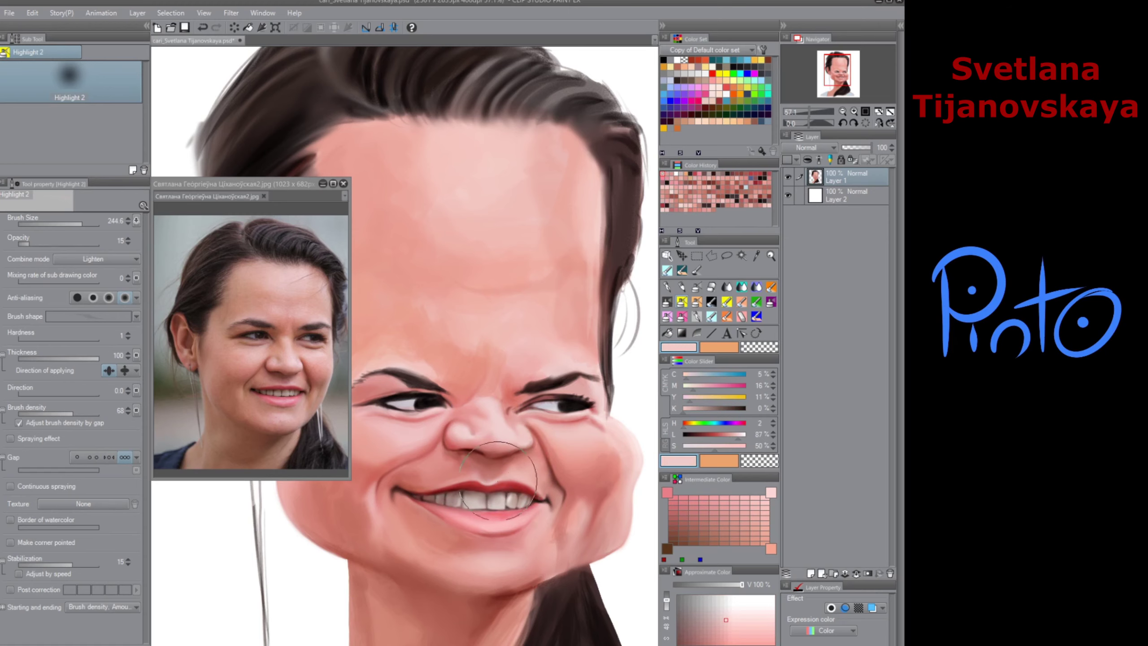
scroll(527, 511, "down", 3)
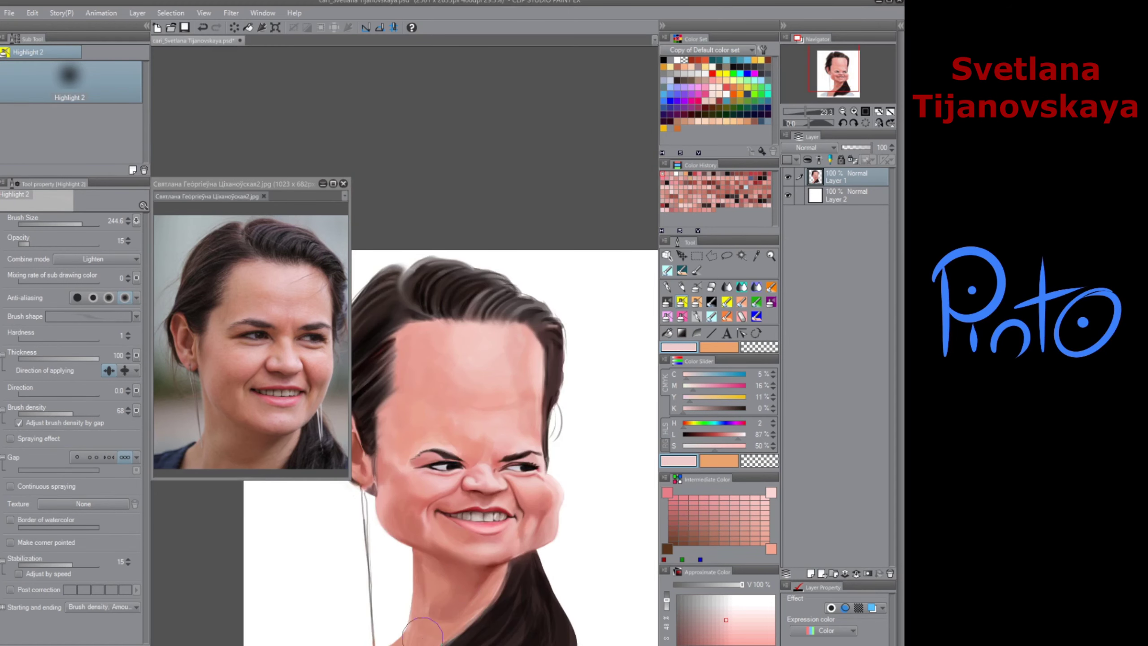
left_click(582, 467, "alt")
scroll(506, 525, "up", 3)
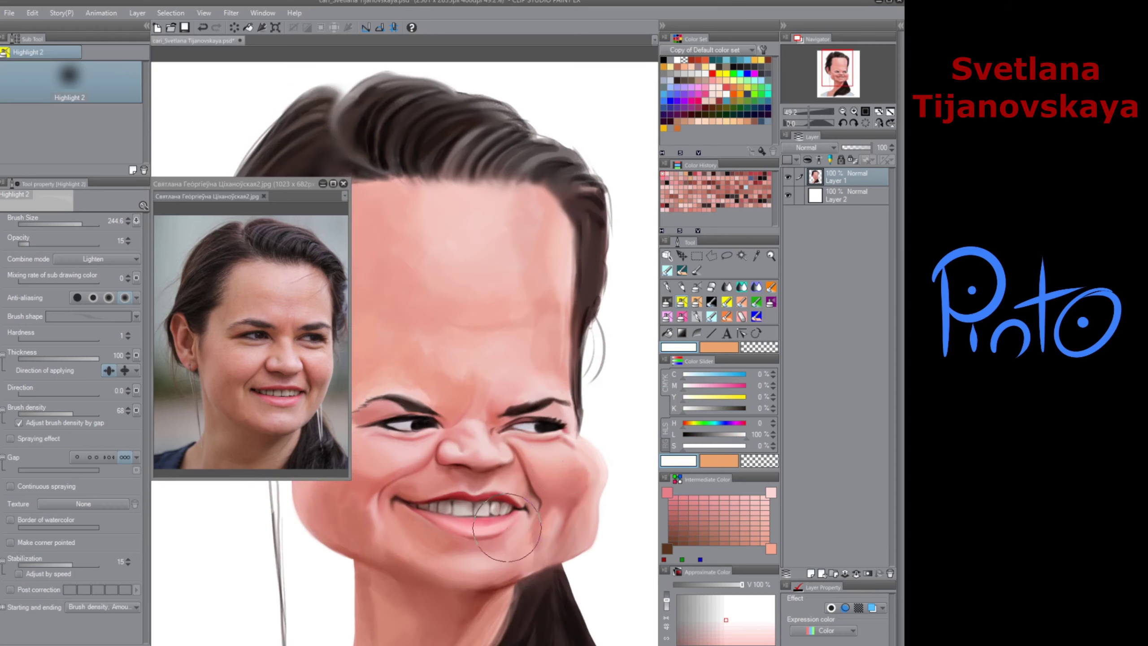
Step: Redden the lower lip with Multiply2 at size 100.3 in sampled pink and red, and blend it with the Finger tip blender at size 130.1
key("b")
left_click(473, 530, "alt")
mouse_move(473, 533)
left_mouse_down()
mouse_move(508, 529)
mouse_move(485, 538)
mouse_move(501, 536)
mouse_move(523, 517)
mouse_move(513, 511)
mouse_move(508, 524)
left_mouse_up()
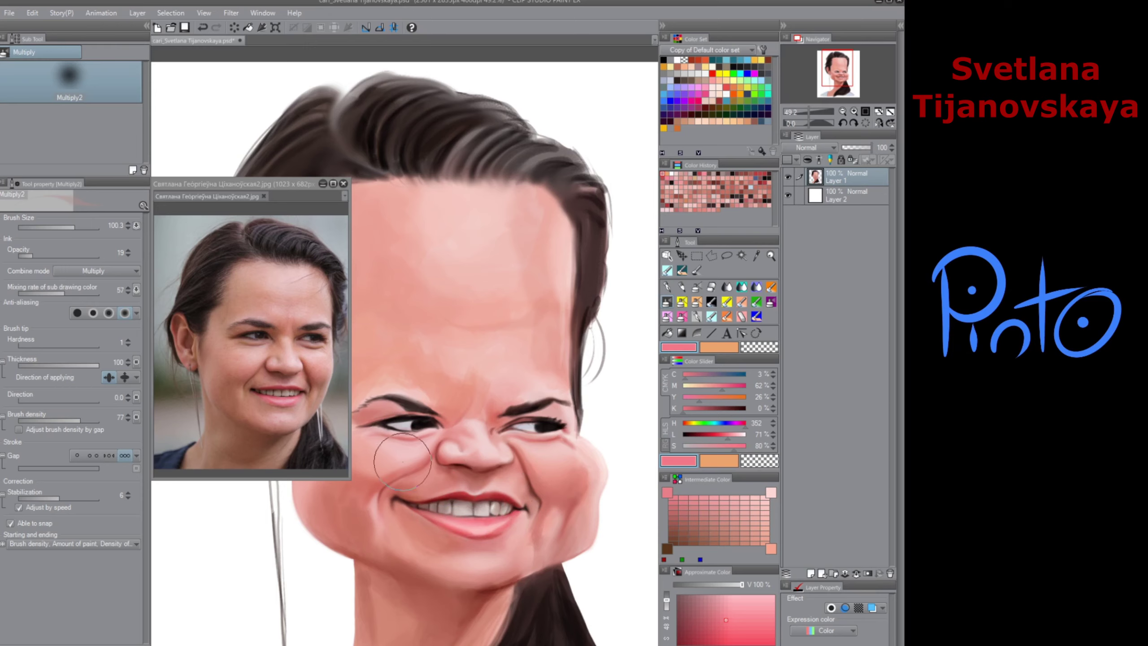
left_click(486, 529, "alt")
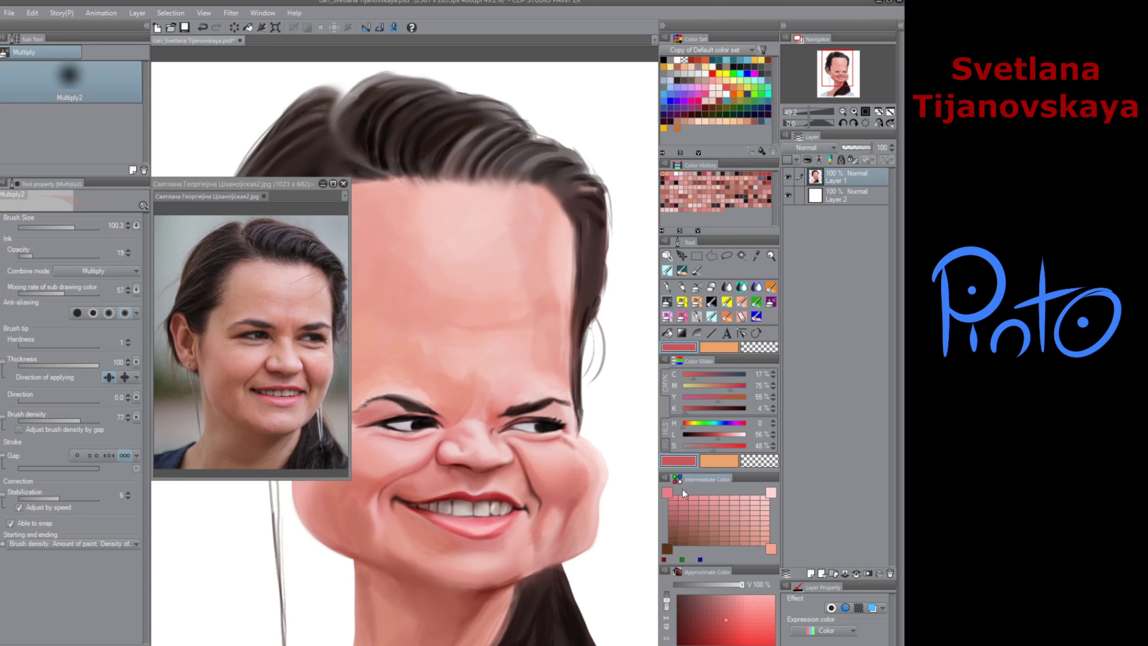
left_click(739, 316)
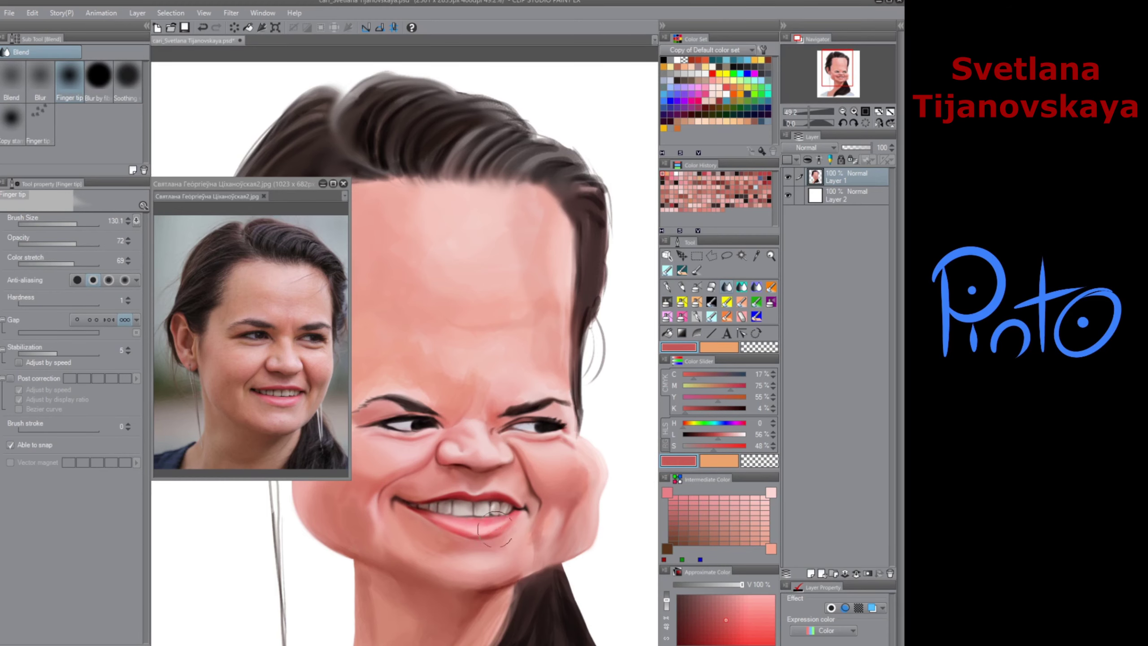
scroll(510, 518, "down", 4)
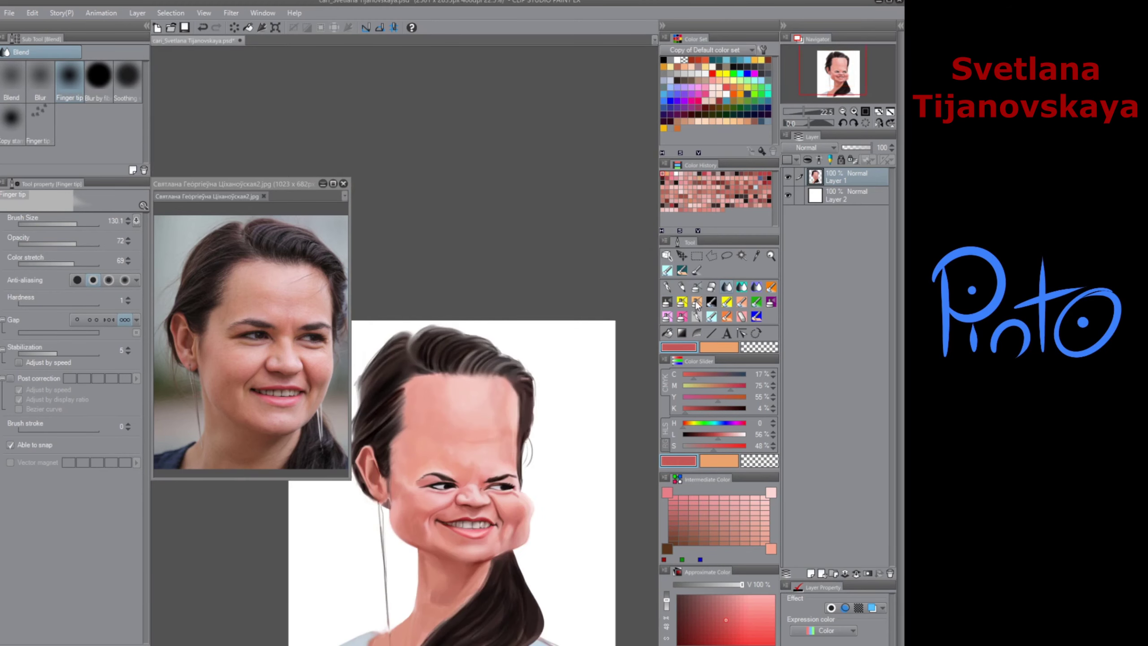
Step: Retouch the teeth with Normal 2 at size 134.0 and opacity 15 in sampled greyish tooth tones
scroll(499, 508, "up", 4)
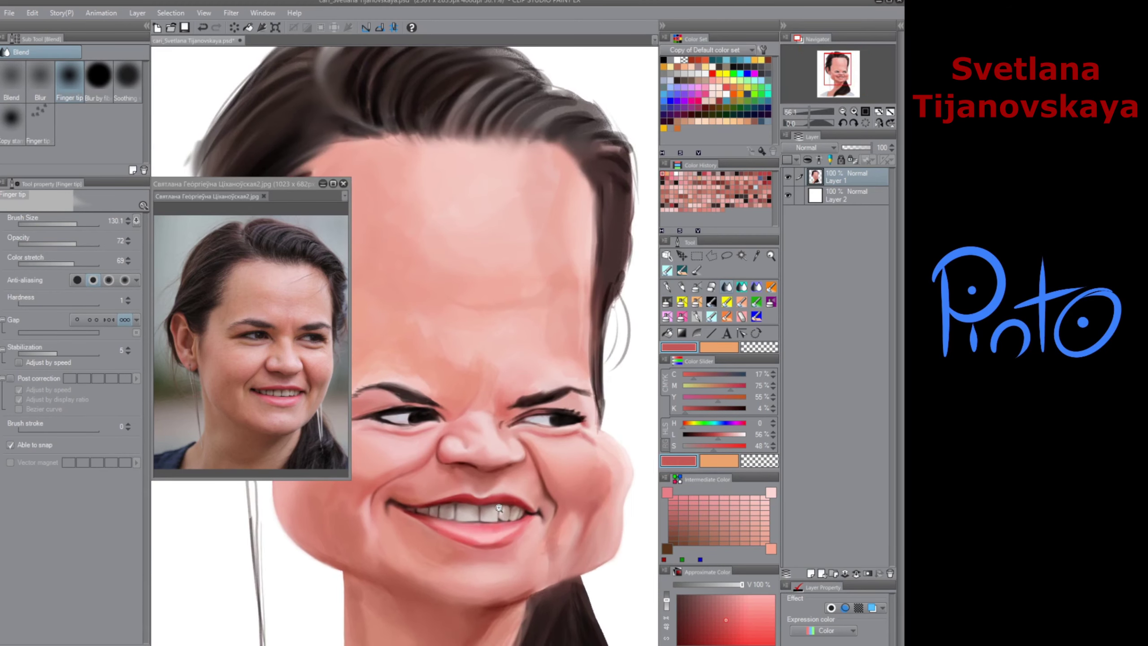
left_click(697, 303)
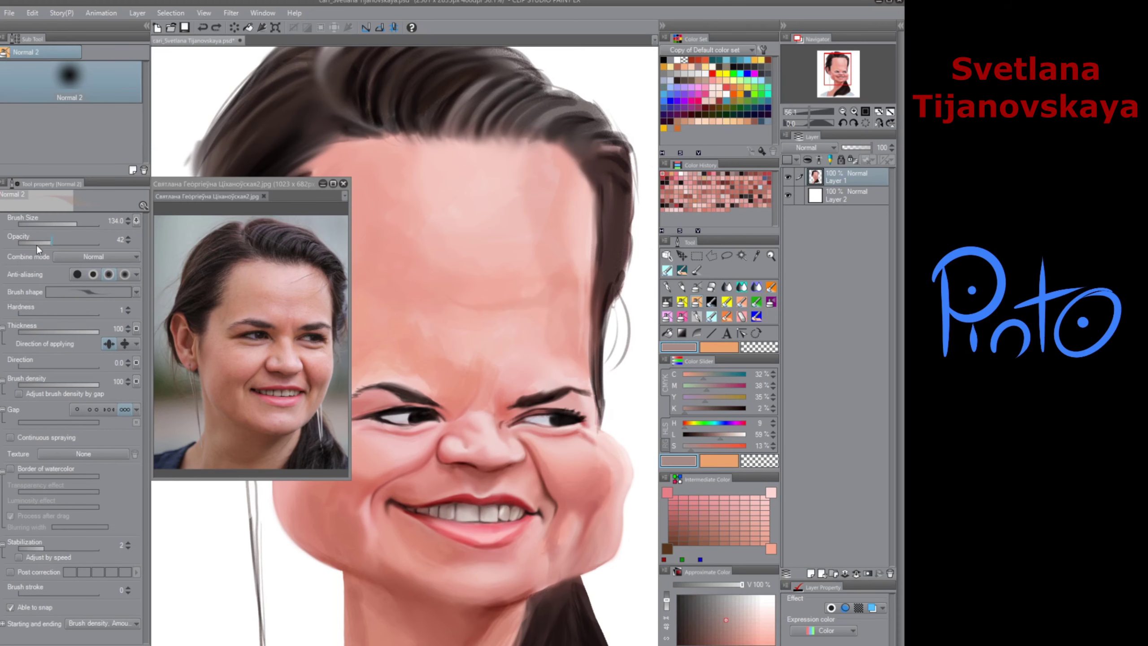
left_click(491, 515, "alt")
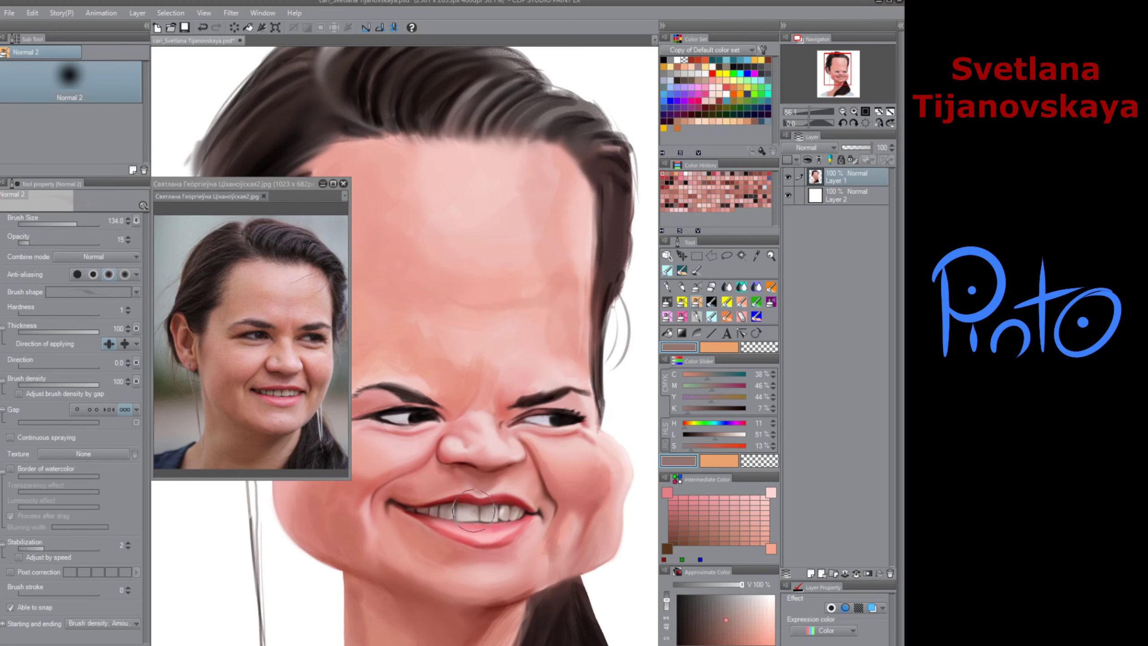
left_click(486, 513, "alt")
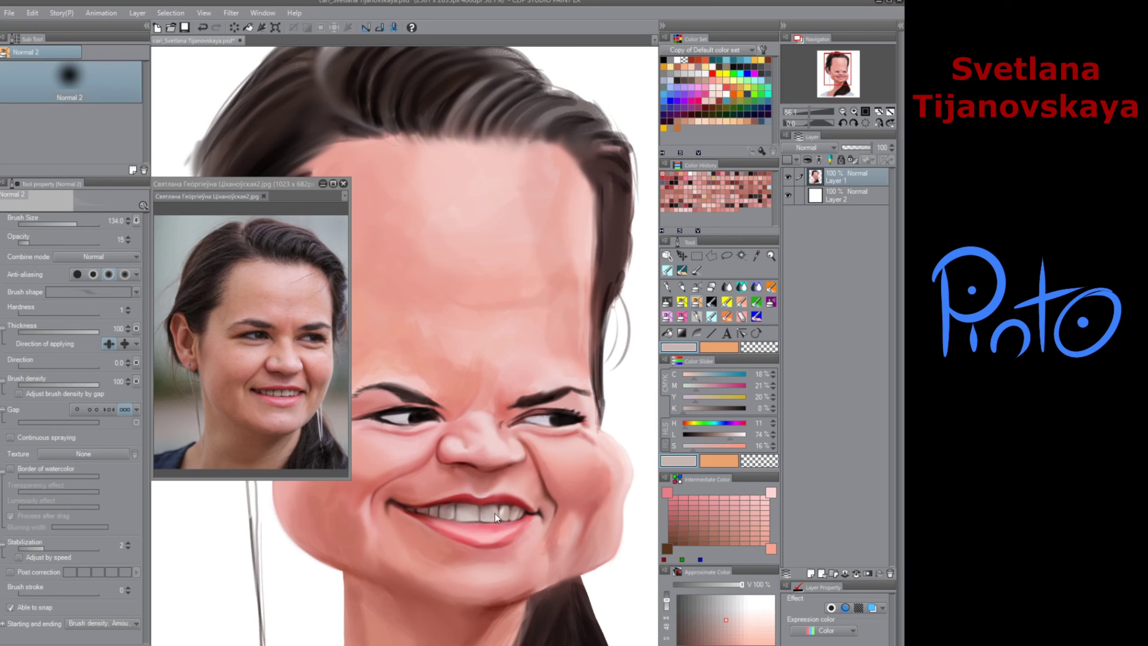
Step: Brighten the teeth and the middle of the chin with Highlight 2 in a light tone sampled from the teeth
key("b")
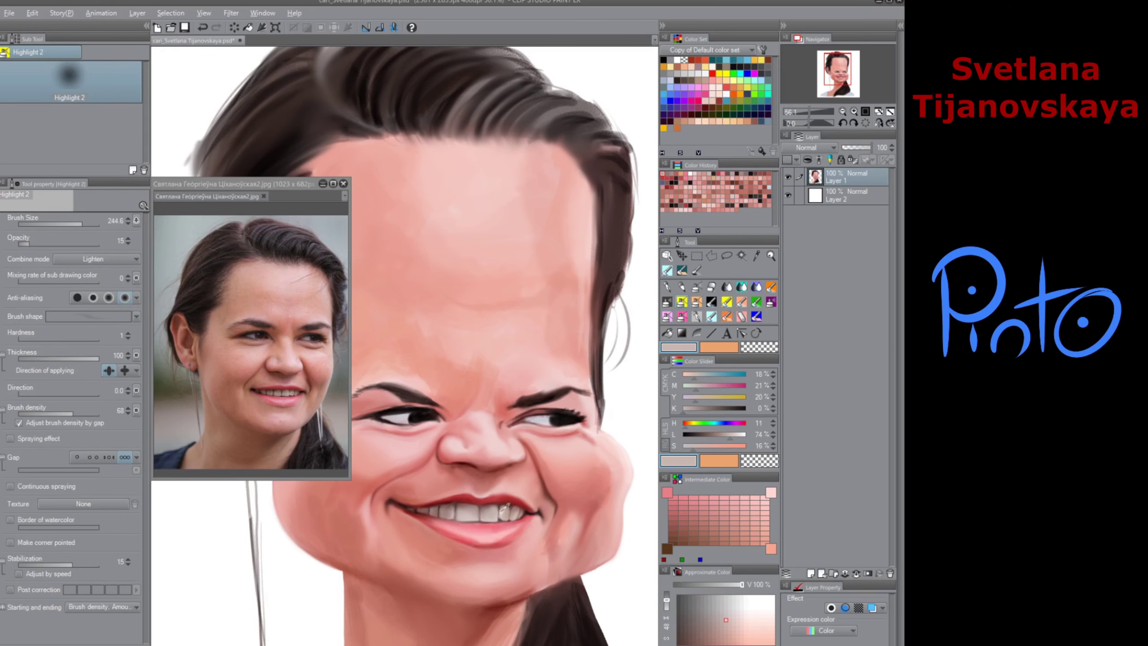
left_click(505, 510, "alt")
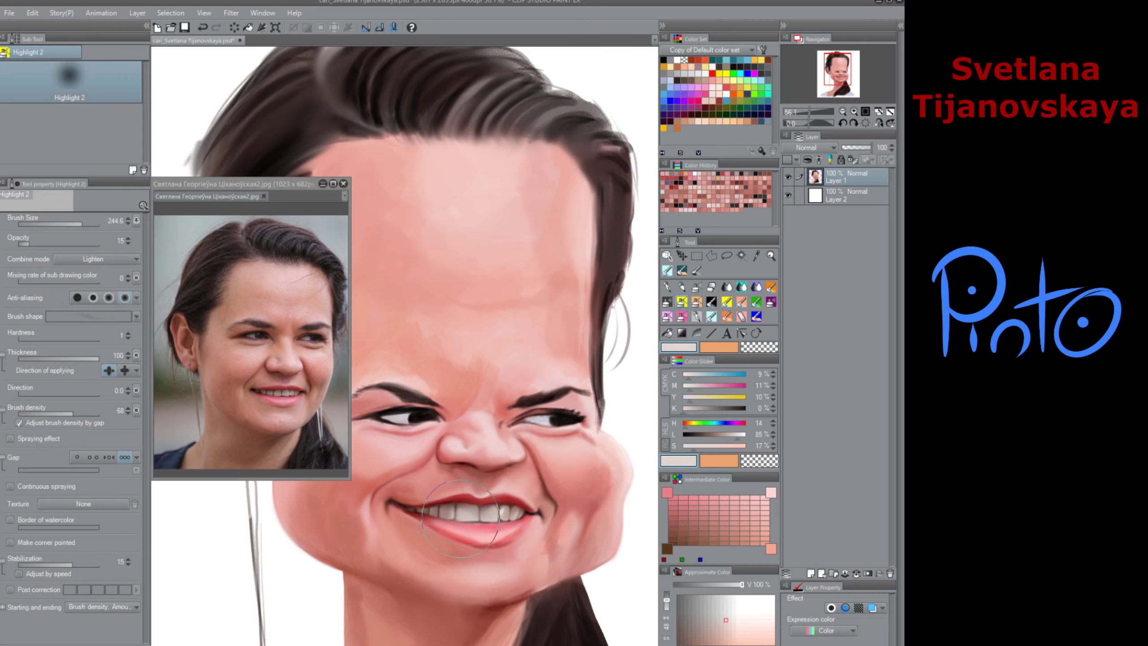
left_click_drag(463, 573, 477, 576)
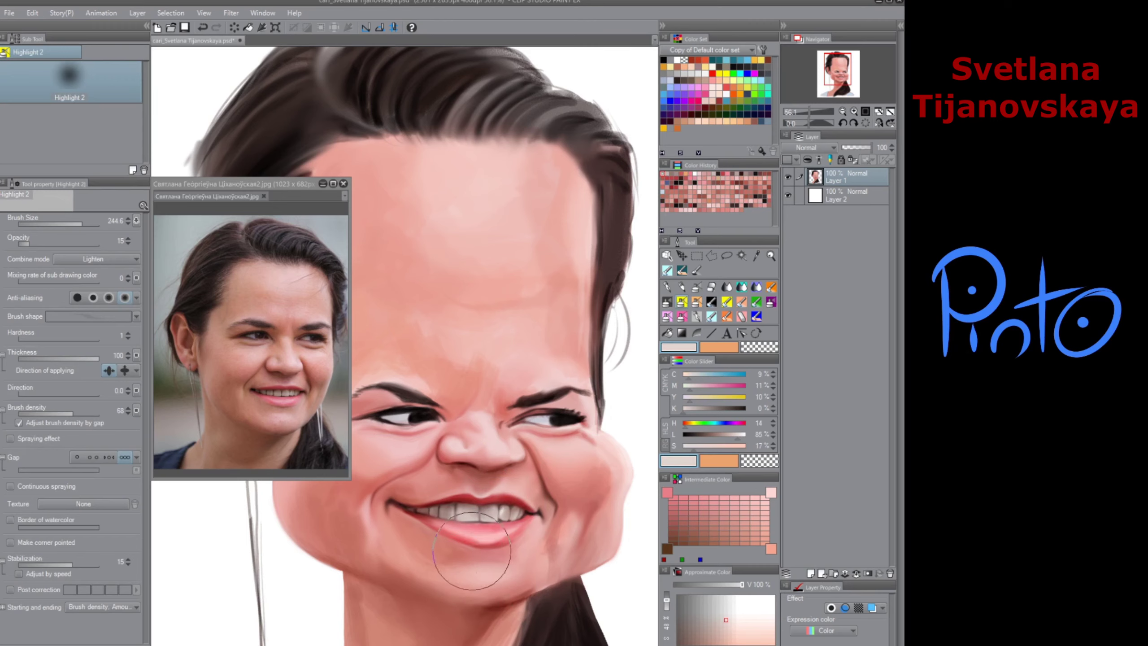
Step: Darken the teeth and tint the lower lip with Multiply2, using a sampled brown and a sampled lip pink
left_click(668, 303)
left_click(480, 506, "alt")
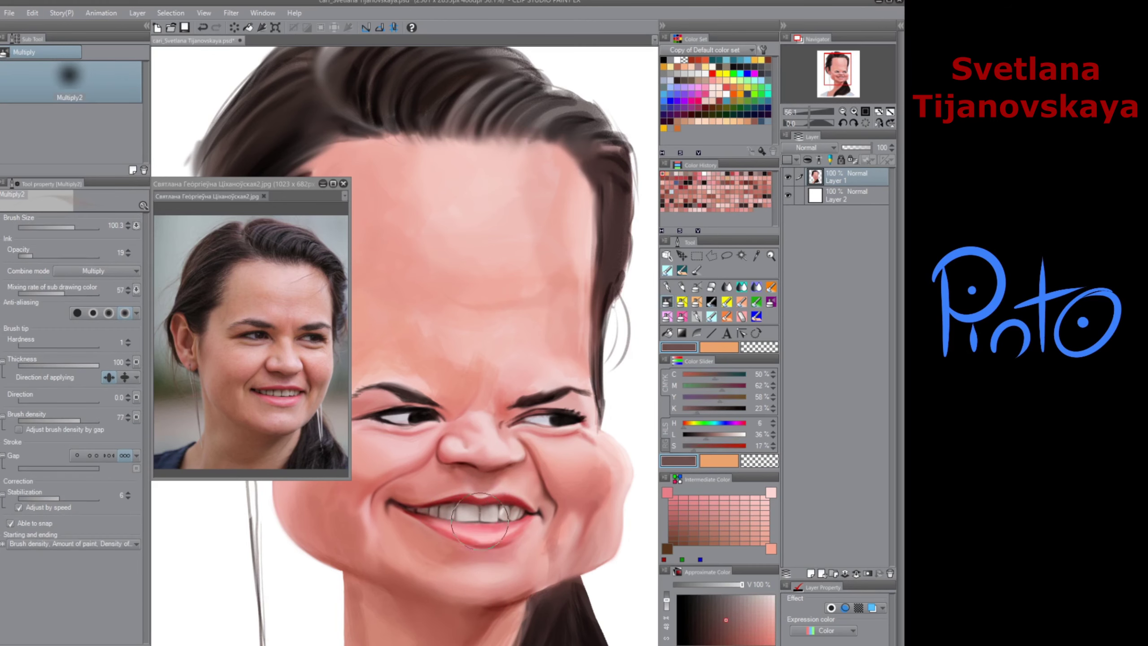
mouse_move(480, 511)
left_mouse_down()
mouse_move(500, 522)
mouse_move(499, 505)
mouse_move(499, 523)
mouse_move(484, 521)
mouse_move(485, 573)
left_mouse_up()
left_click_drag(453, 520, 444, 519)
left_click(441, 525, "alt")
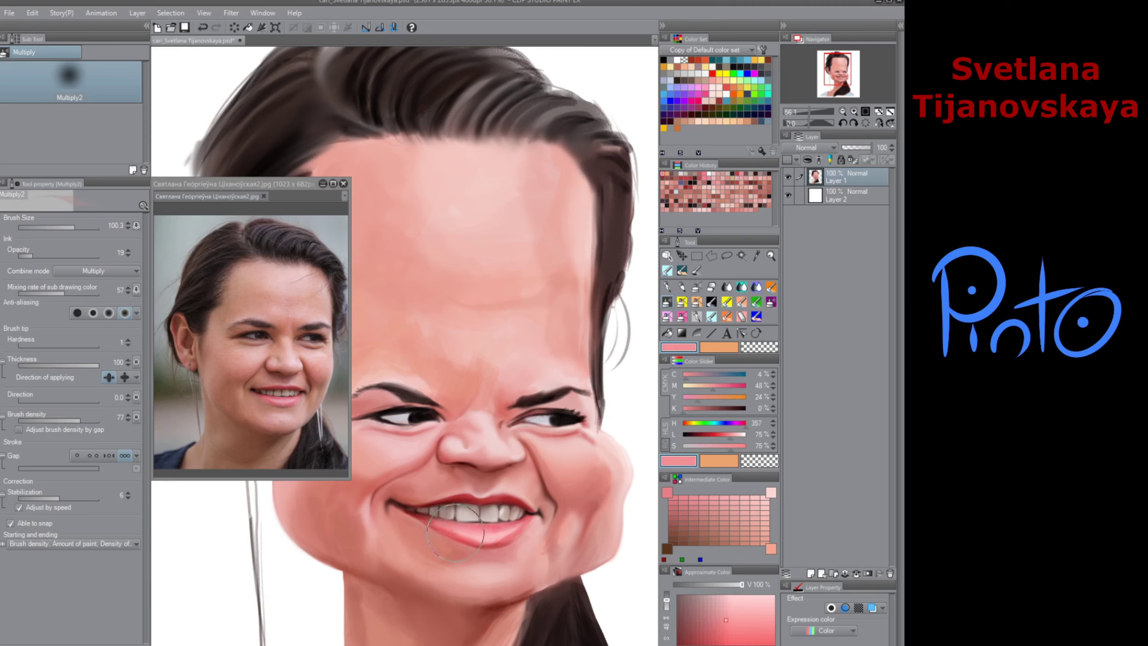
Step: Shade the side of the nose with Multiply2 in a sampled red, and tint the near cheek with a pinker tone
left_click(459, 430, "alt")
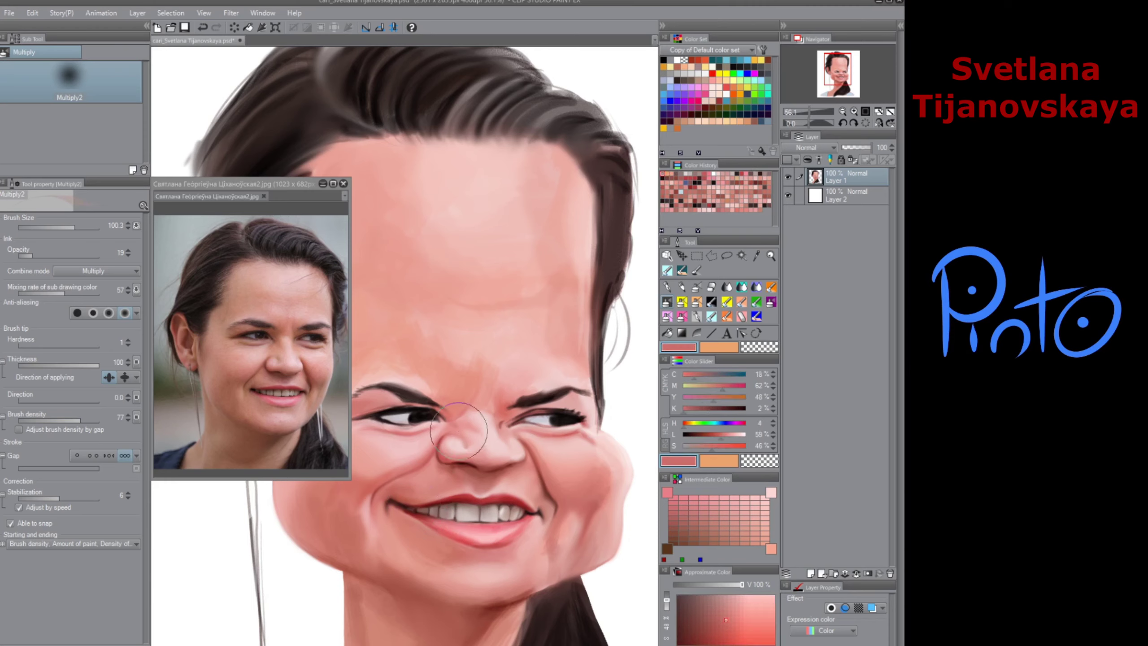
mouse_move(459, 430)
left_mouse_down()
mouse_move(470, 427)
mouse_move(448, 420)
mouse_move(460, 405)
left_mouse_up()
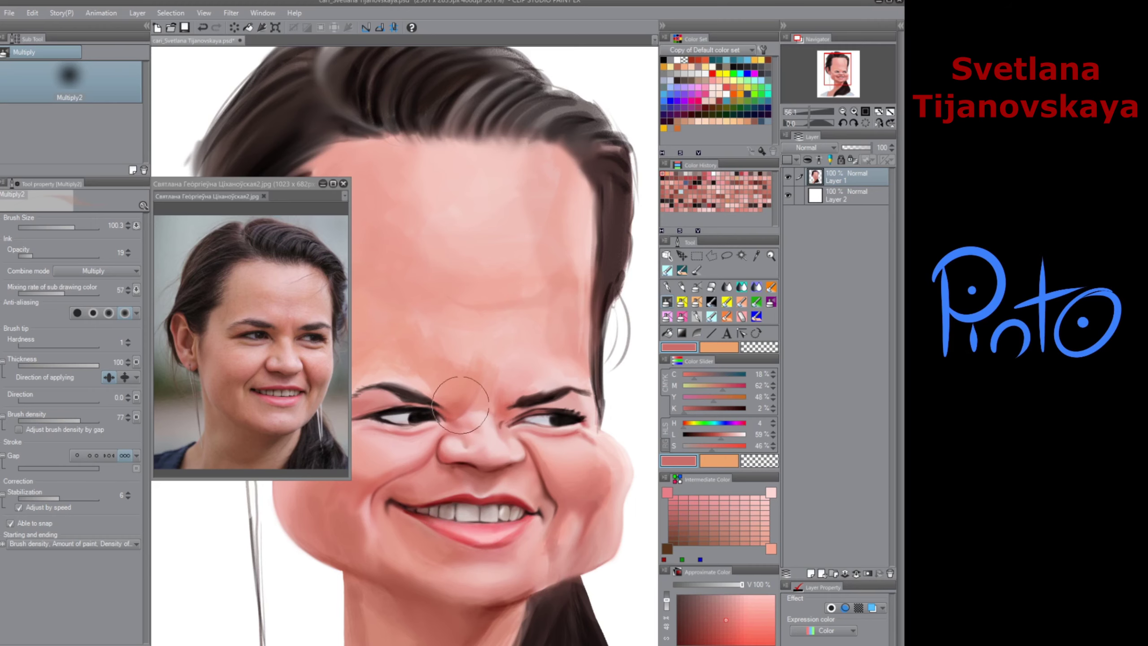
scroll(459, 517, "down", 3)
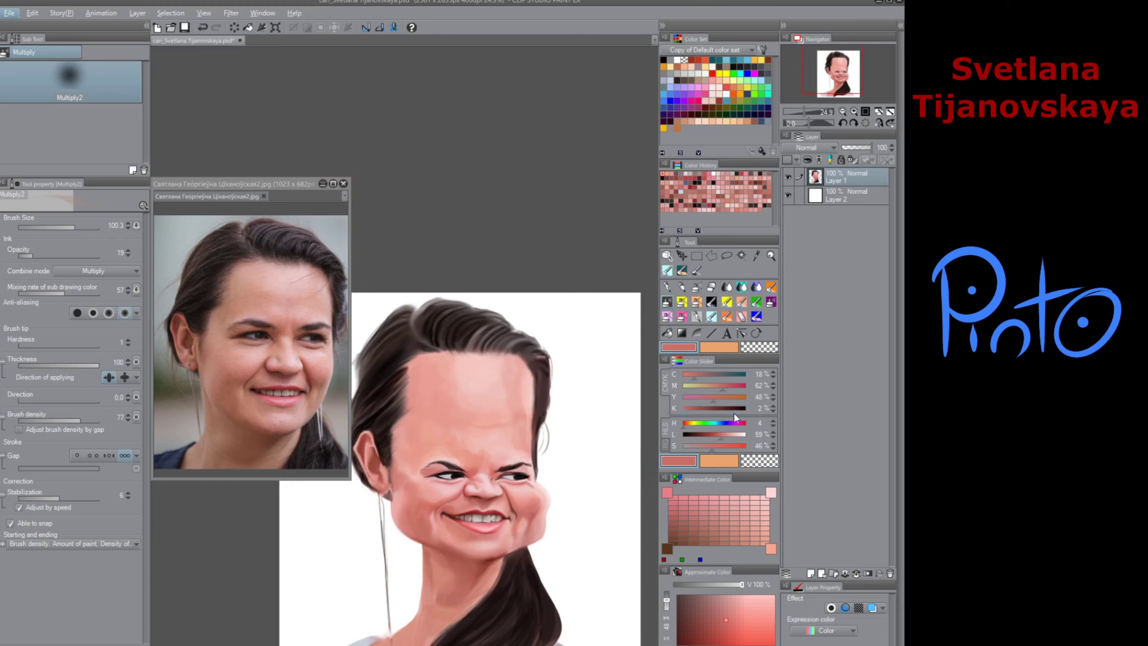
mouse_move(722, 386)
left_mouse_down()
mouse_move(698, 387)
mouse_move(714, 387)
left_mouse_up()
left_click_drag(418, 475, 409, 498)
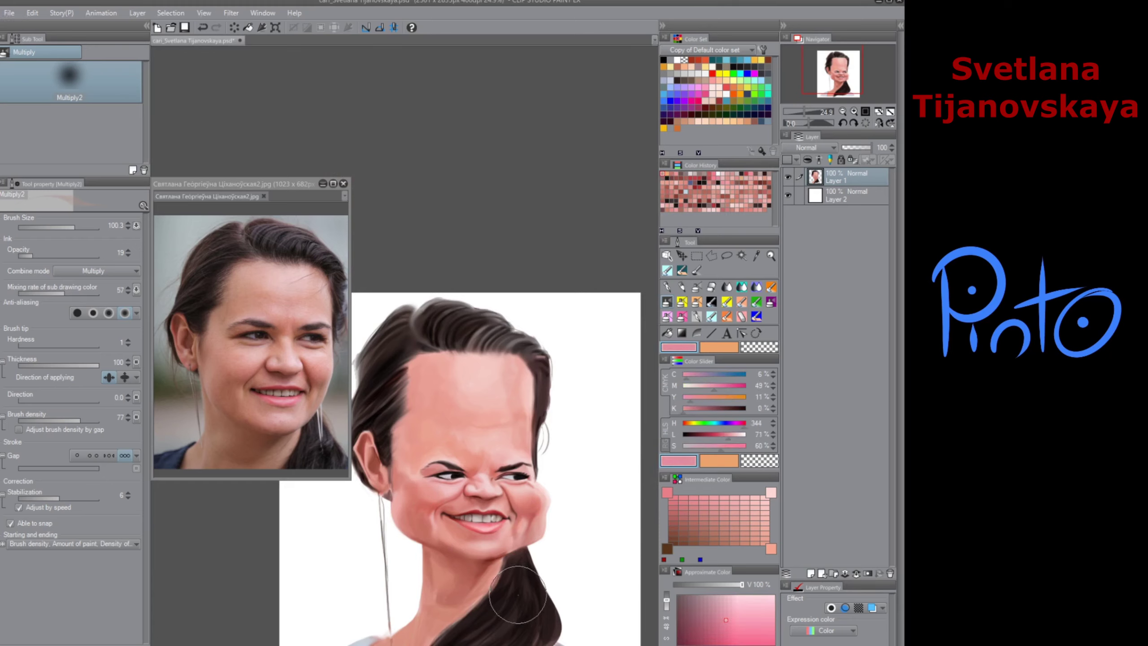
Step: Smudge the far cheek and jaw smooth with Finger tip, enlarged to size 413.8, with the layer's transparent pixels locked
left_click(519, 556, "alt")
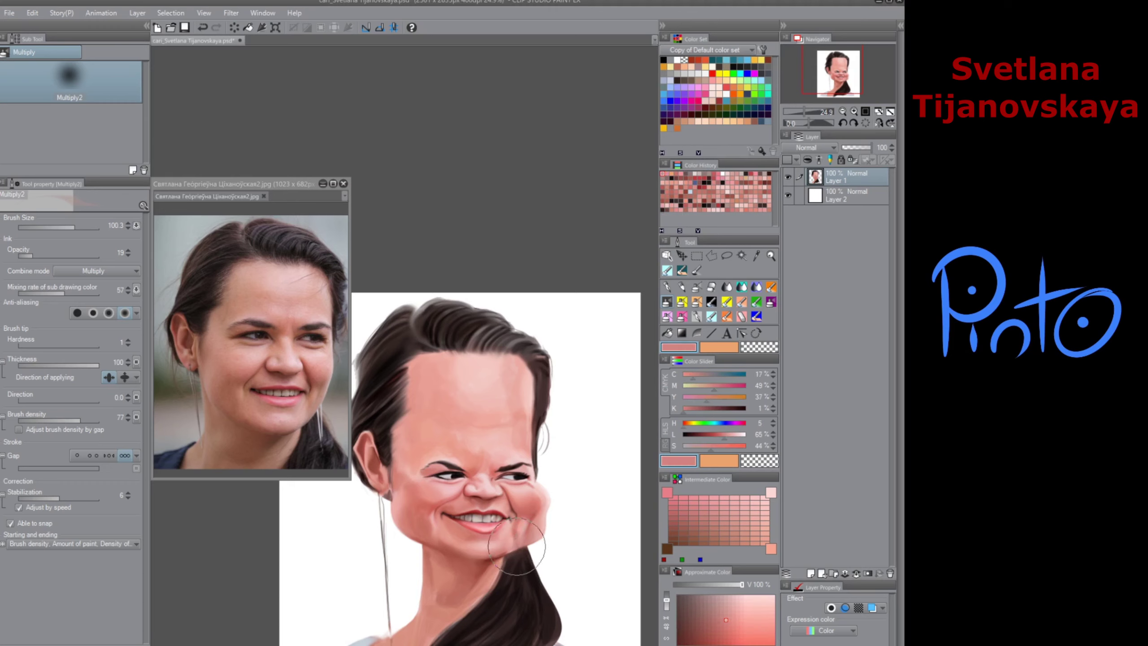
key("j")
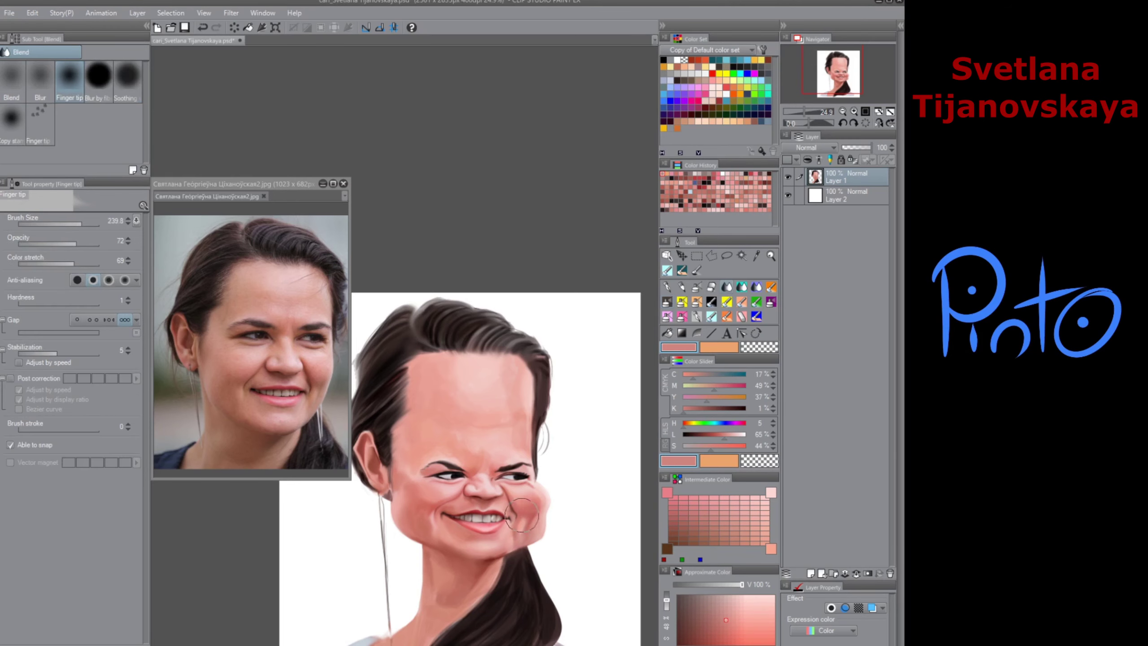
mouse_move(514, 535)
left_mouse_down()
mouse_move(534, 536)
mouse_move(508, 561)
mouse_move(524, 543)
left_mouse_up()
mouse_move(528, 494)
left_mouse_down()
mouse_move(543, 504)
mouse_move(544, 526)
mouse_move(537, 485)
mouse_move(549, 498)
mouse_move(532, 506)
mouse_move(561, 505)
left_mouse_up()
left_click(852, 160)
left_click_drag(525, 491, 525, 525)
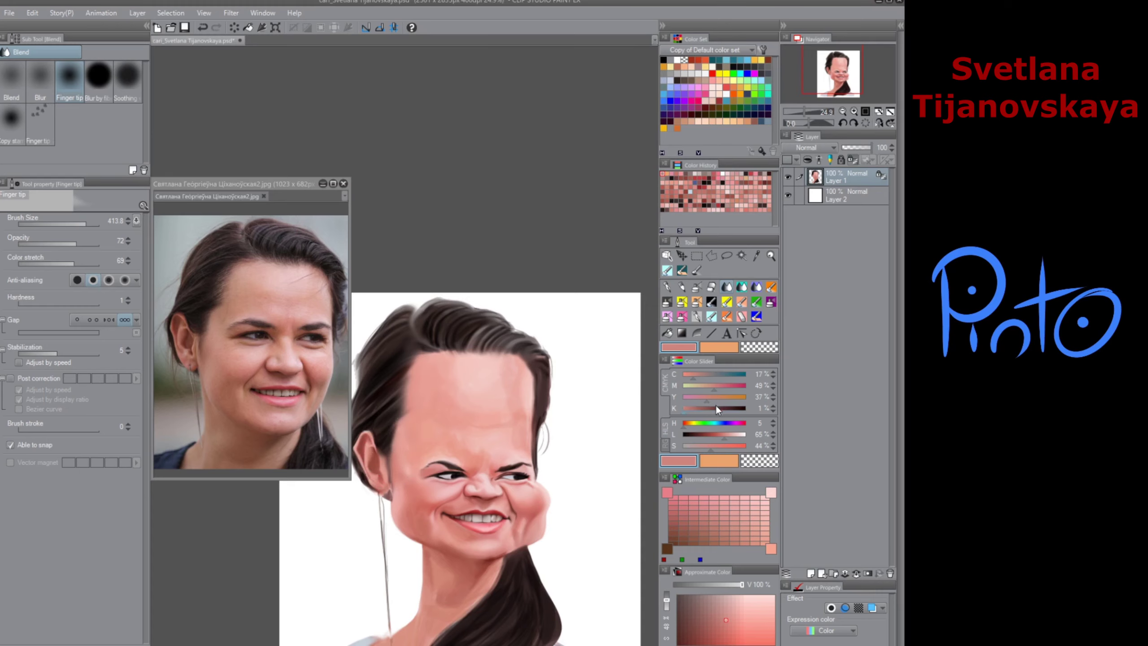
Step: Shade the far cheek and under the chin with Multiply2 in a skin tone at 38% saturation and a sampled dark red
left_click(668, 302)
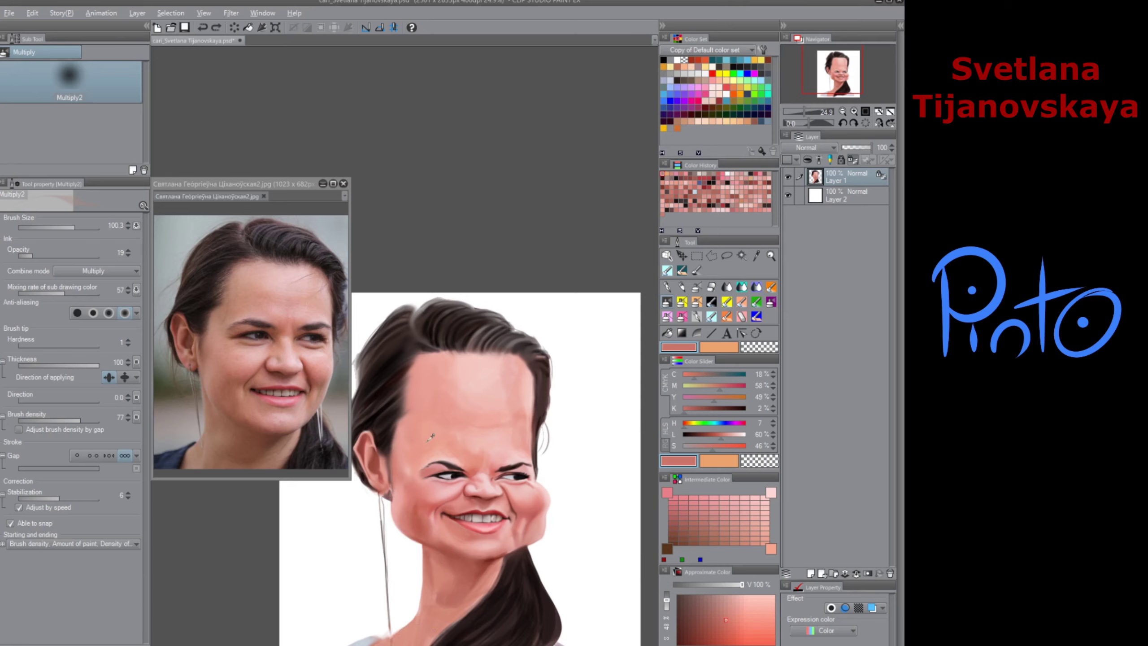
left_click(416, 445, "alt")
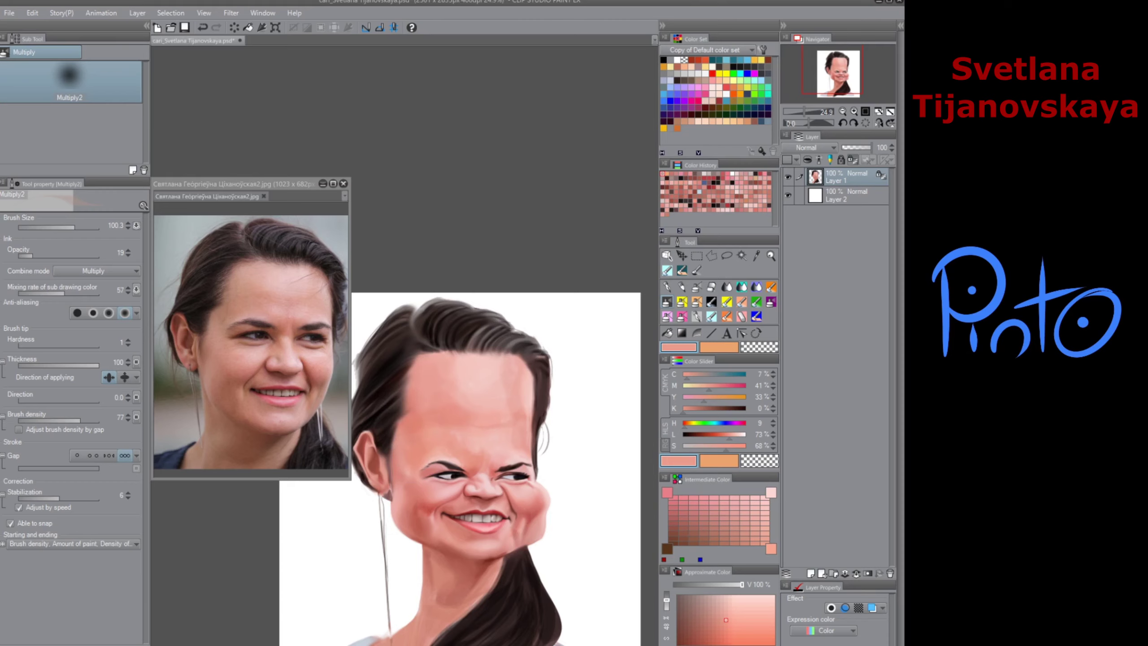
left_click(707, 445)
left_click_drag(555, 522, 531, 518)
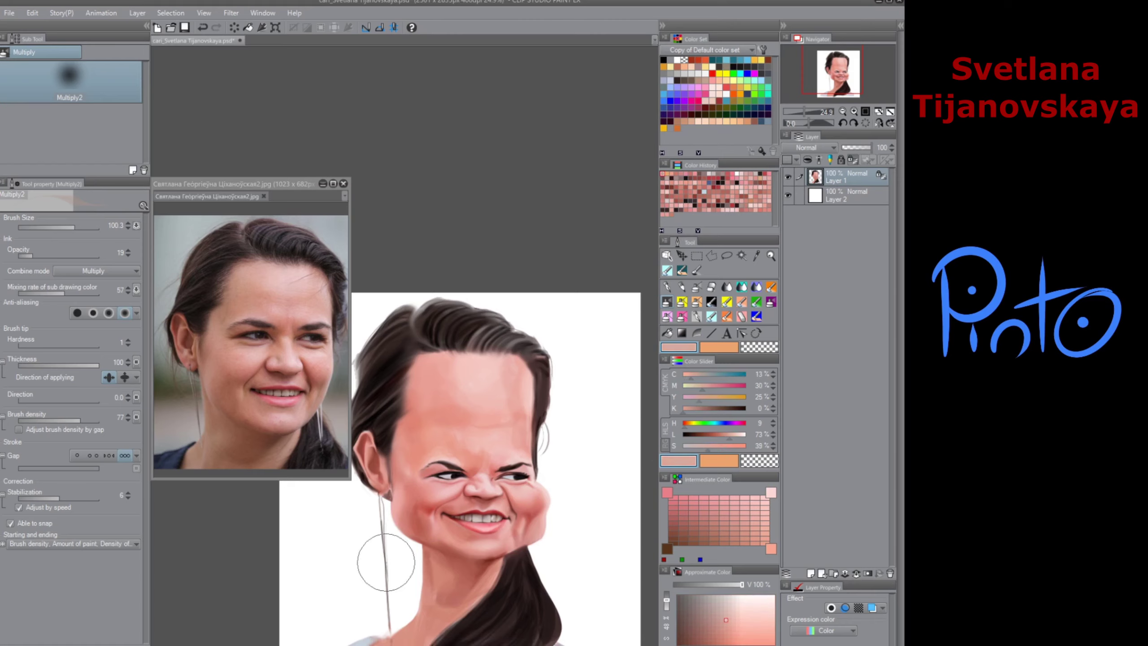
left_click(482, 560, "alt")
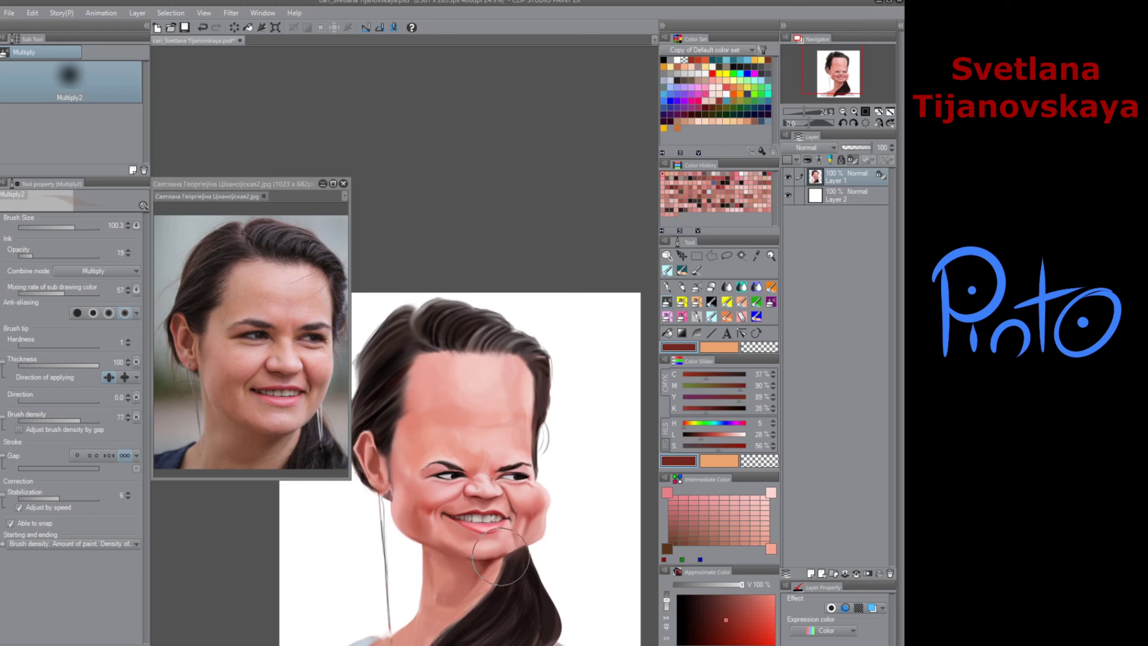
left_click(729, 289)
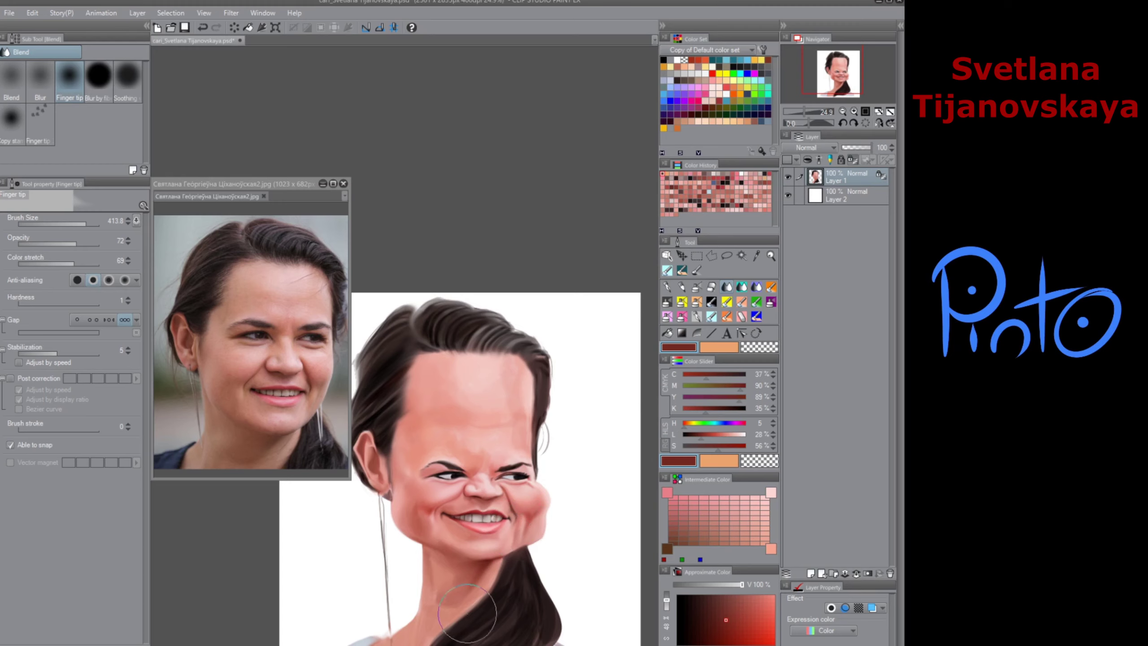
Step: Paint over the near cheek beside the smile fold with Normal 2 at size 134.0 in sampled muted skin tones
left_click(685, 300)
left_click(519, 479, "alt")
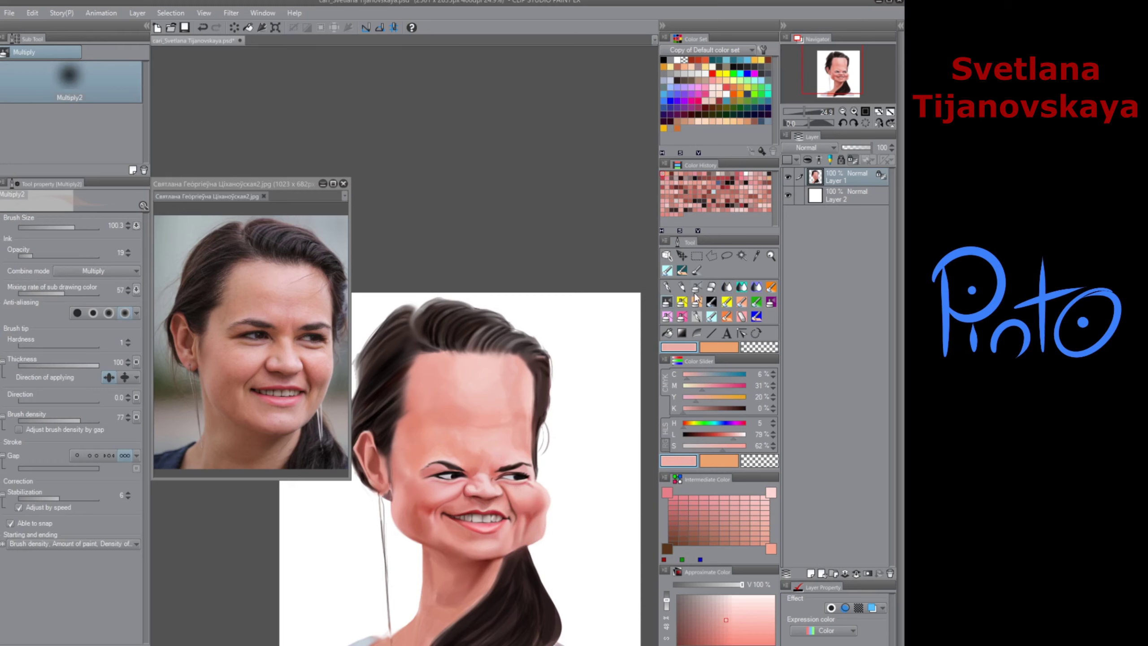
key("b")
left_click(474, 486, "alt")
left_click(441, 504, "alt")
left_click_drag(434, 502, 430, 510)
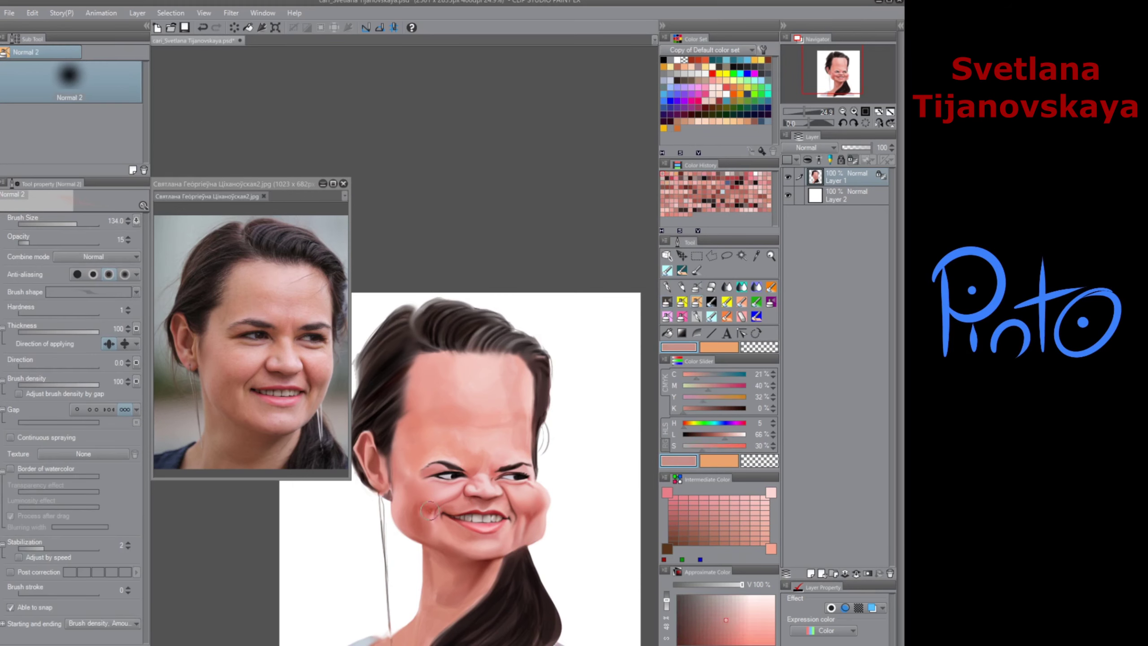
Step: Redden the near cheek by the mouth corner with Normal 2 at size 270.8, using an adjusted, more saturated red
left_click(710, 446)
left_click(720, 436)
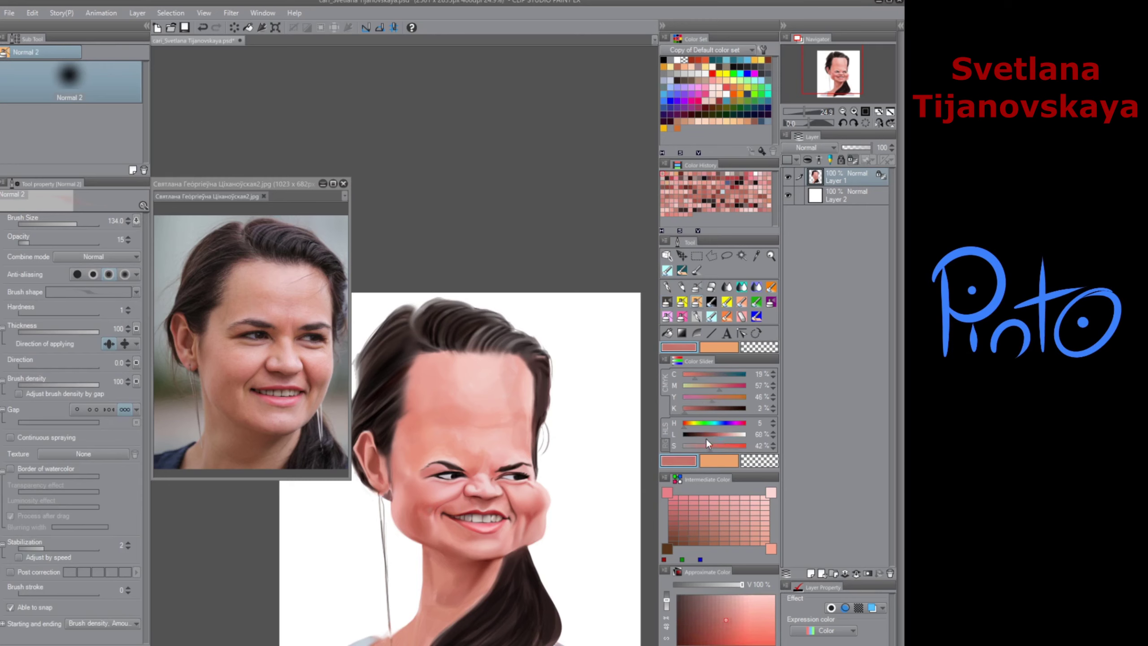
left_click_drag(528, 519, 547, 521, "ctrl+alt")
left_click_drag(432, 510, 428, 511)
left_click(435, 505, "alt")
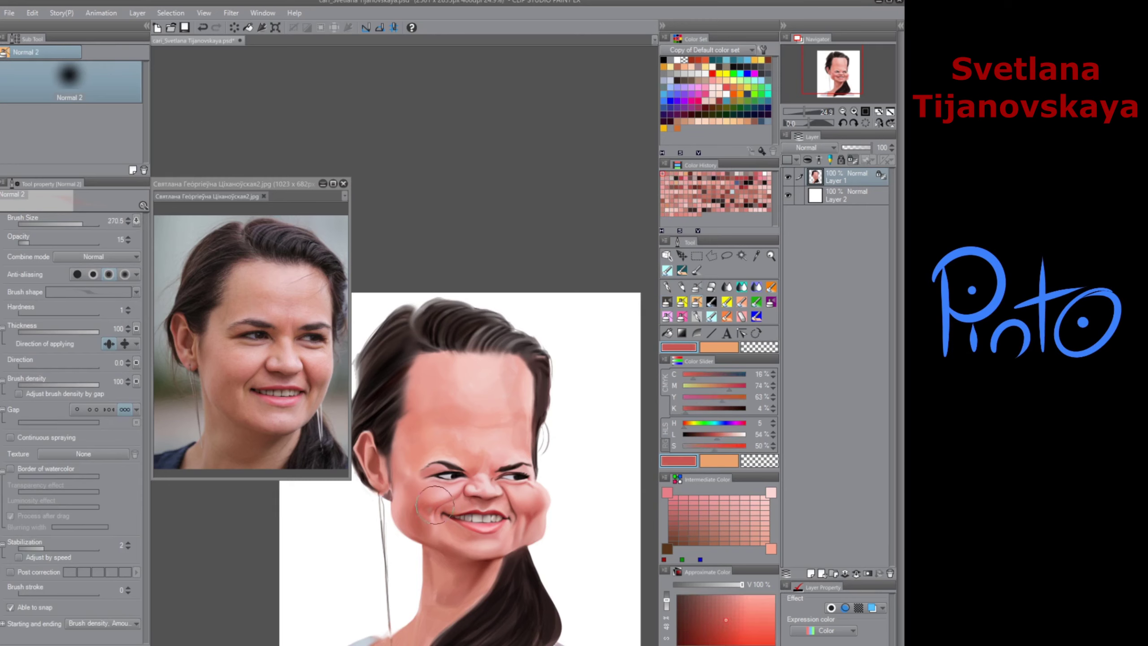
Step: Smudge the near cheek with Finger tip and deepen its shading with Multiply2 in a sampled skin tone
left_click(727, 287)
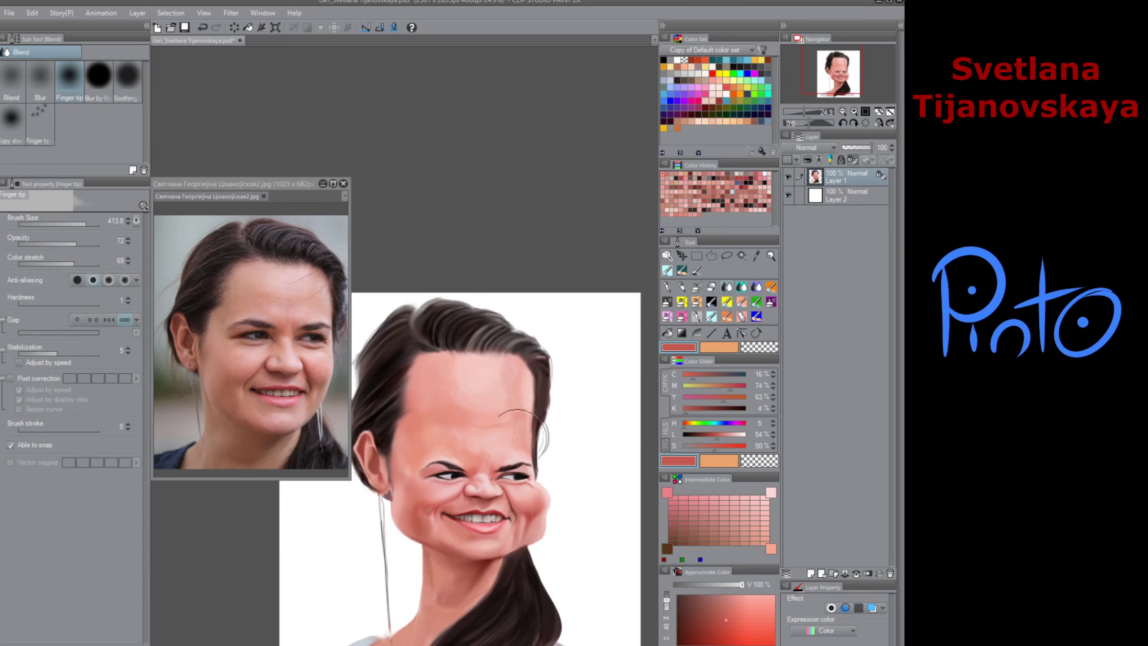
left_click_drag(422, 512, 416, 503)
left_click(667, 302)
left_click(423, 512, "alt")
left_click_drag(414, 502, 423, 512)
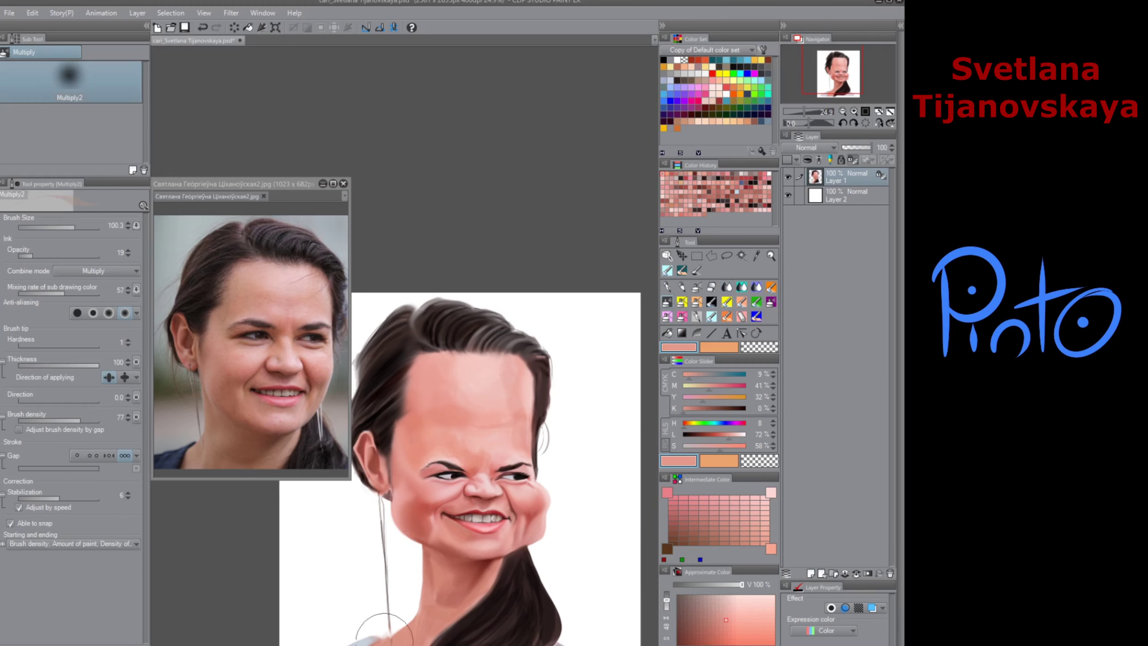
Step: Even out the near cheek and the area under the eye with Normal 2 at size 388.7 in sampled pinks
left_click(465, 534, "alt")
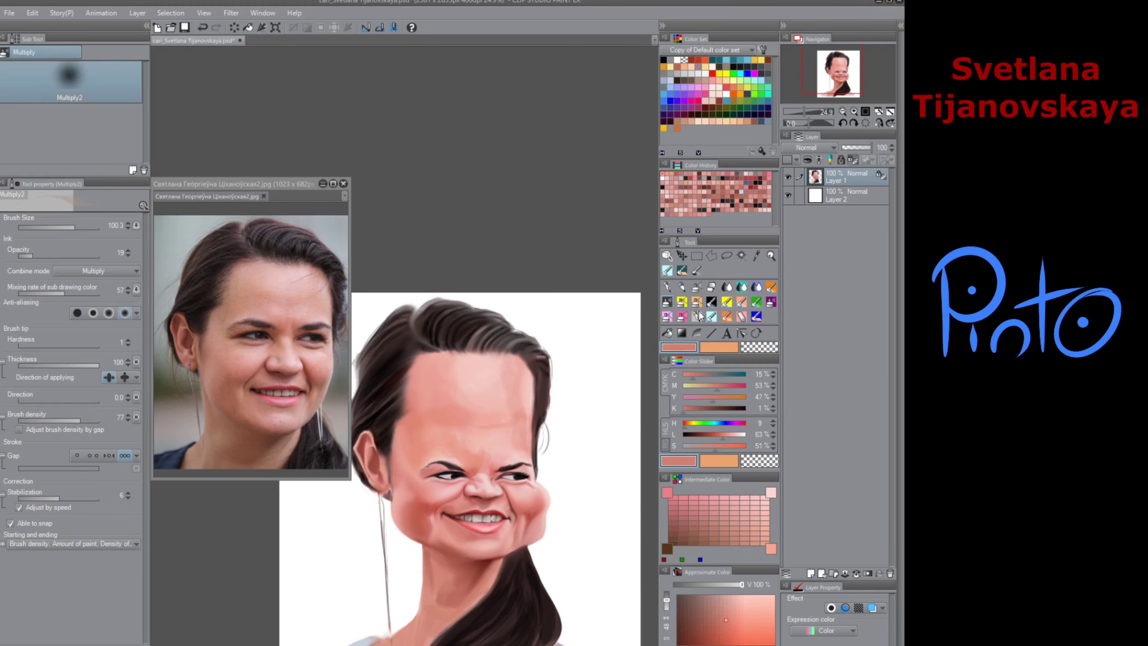
left_click(698, 306)
left_click(406, 512, "alt")
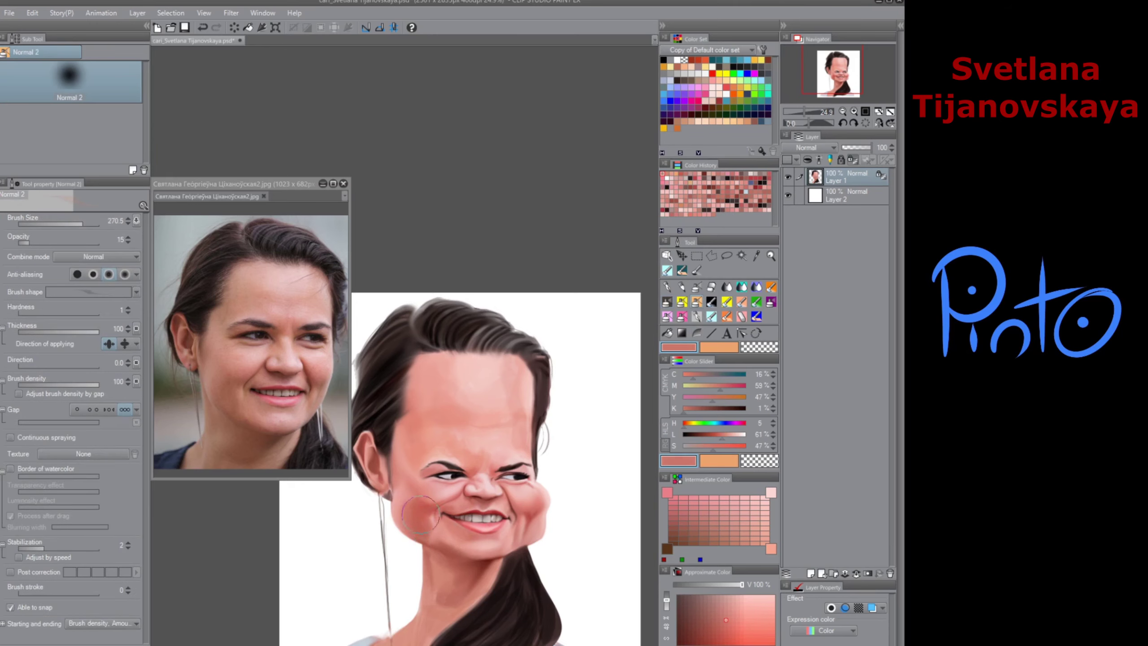
left_click_drag(418, 487, 444, 487)
left_click(434, 525, "alt")
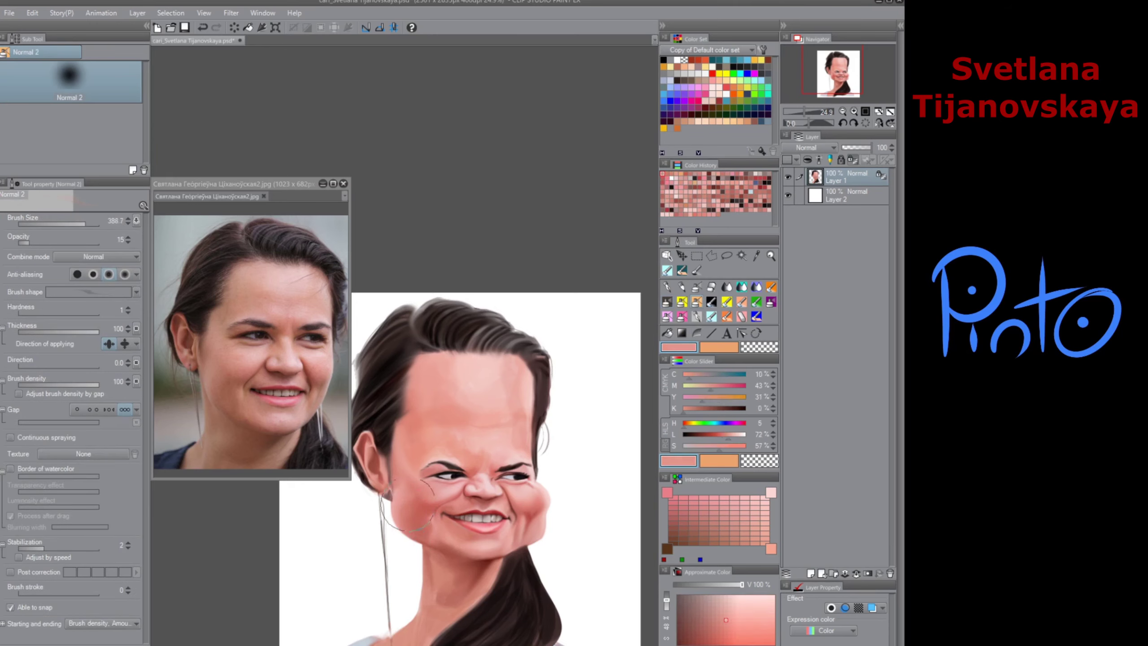
left_click(440, 496, "alt")
left_click(451, 482, "alt")
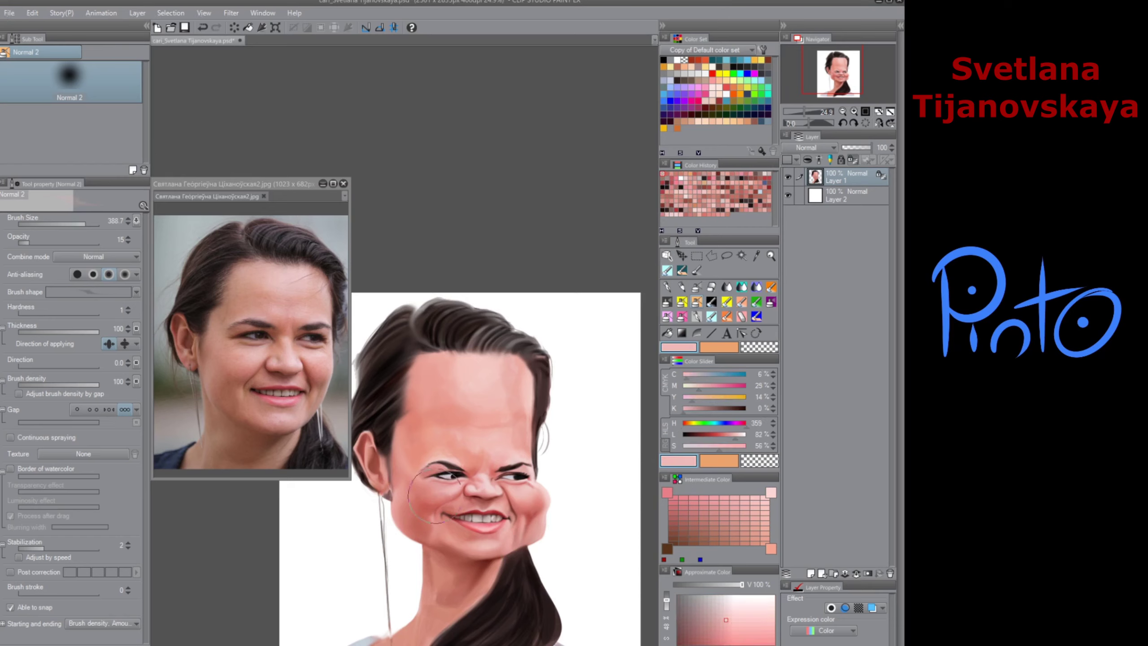
Step: Mute the area from the near mouth corner to the chin with Normal 2 in a greyed red at 13% saturation and 62% luminosity
left_click(441, 533, "alt")
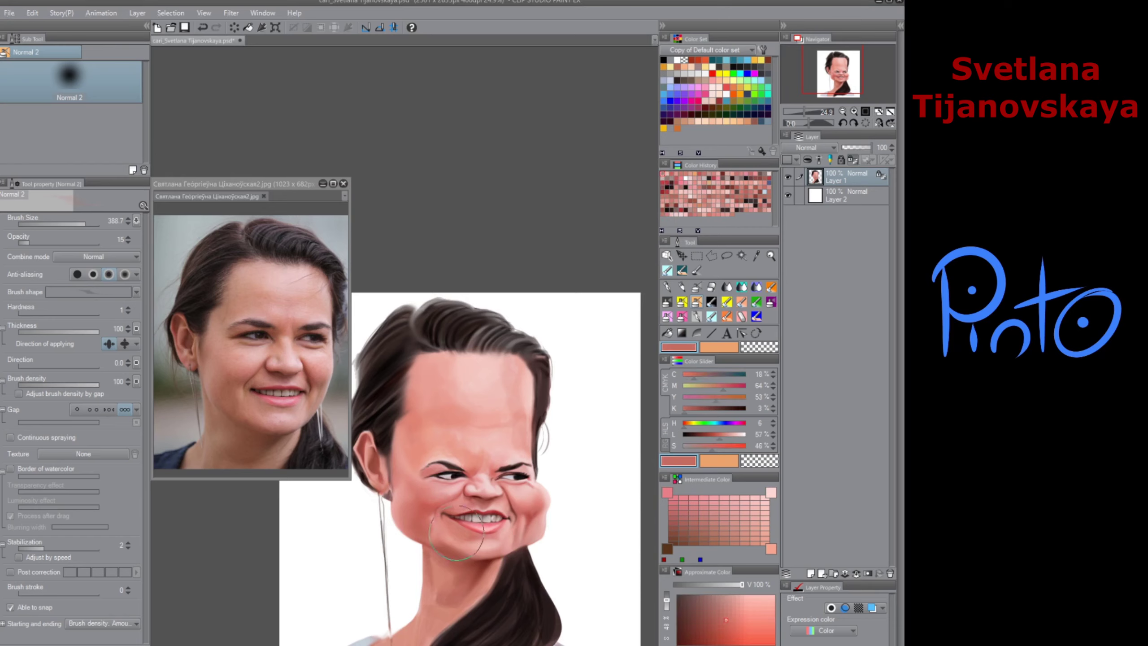
left_click_drag(696, 447, 722, 444)
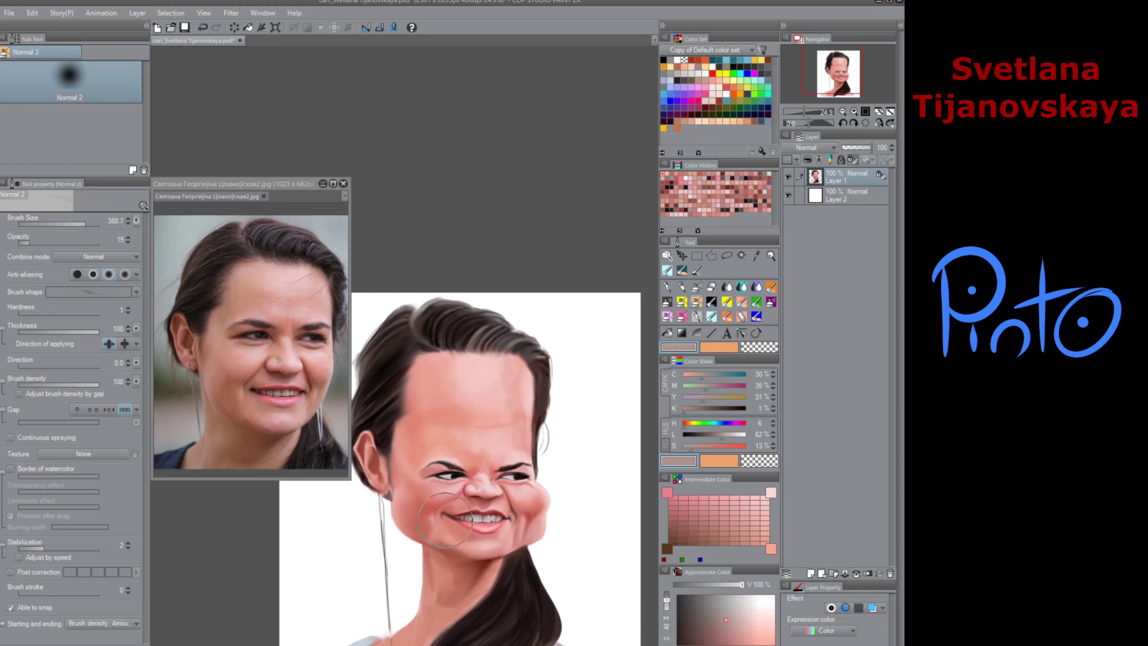
left_click_drag(446, 521, 499, 582)
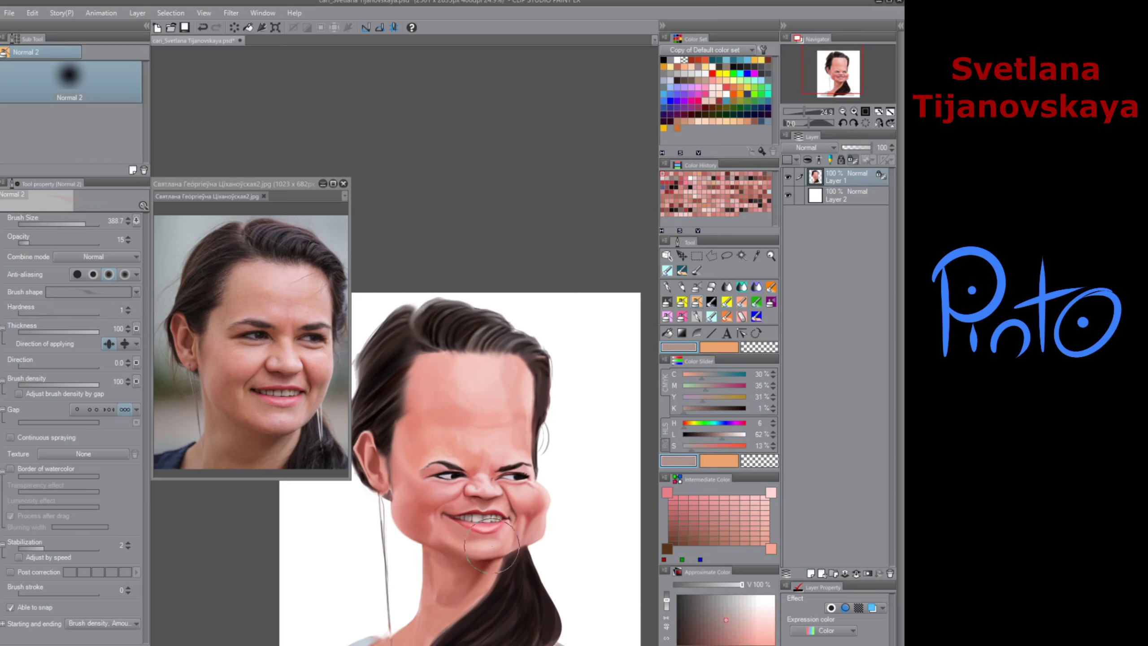
Step: Soften the jawline below the far cheek and along the near side with Normal 2 in sampled pink tones
left_click(517, 552, "alt")
mouse_move(516, 552)
left_mouse_down()
mouse_move(483, 551)
mouse_move(518, 538)
mouse_move(526, 521)
mouse_move(519, 542)
left_mouse_up()
left_click(515, 543, "alt")
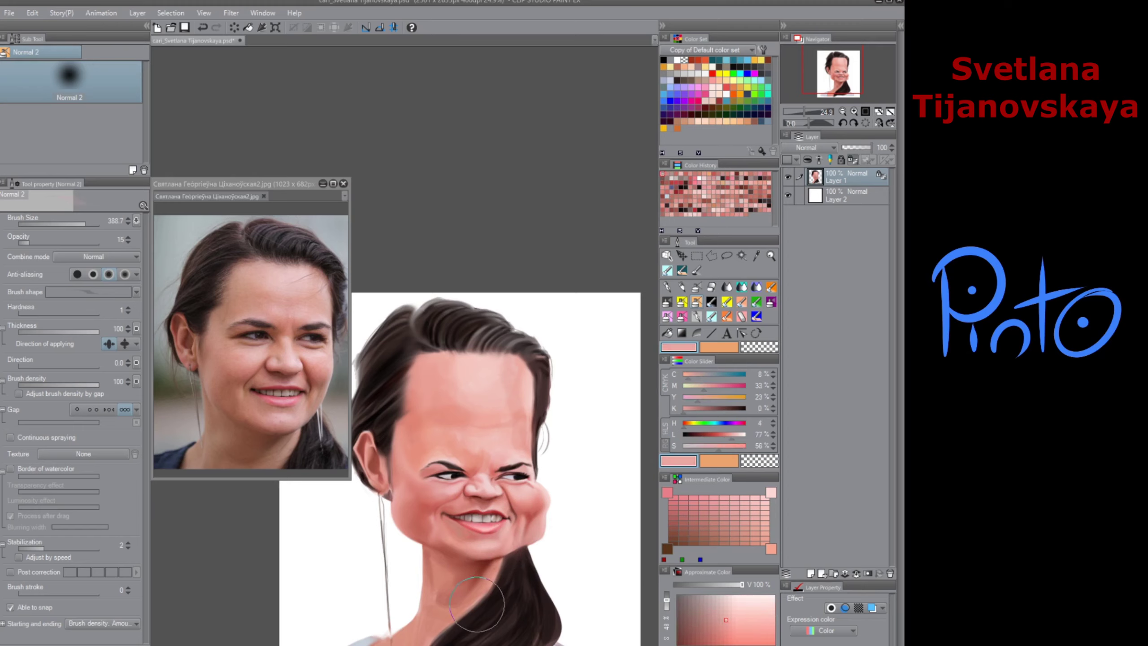
left_click(432, 539, "alt")
left_click(432, 530, "alt")
left_click(432, 531, "alt")
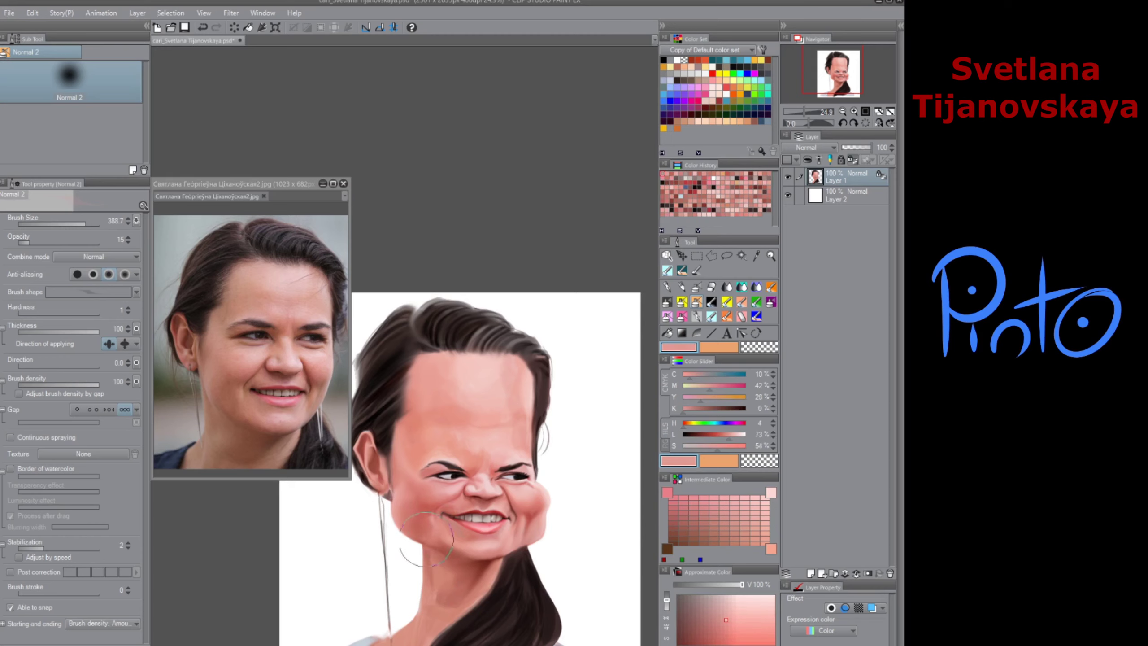
left_click(422, 539, "alt")
Step: Darken the neck shadow under the jaw with Multiply2 in a sampled dark red and soften it with Blend 2
left_click(452, 550, "alt")
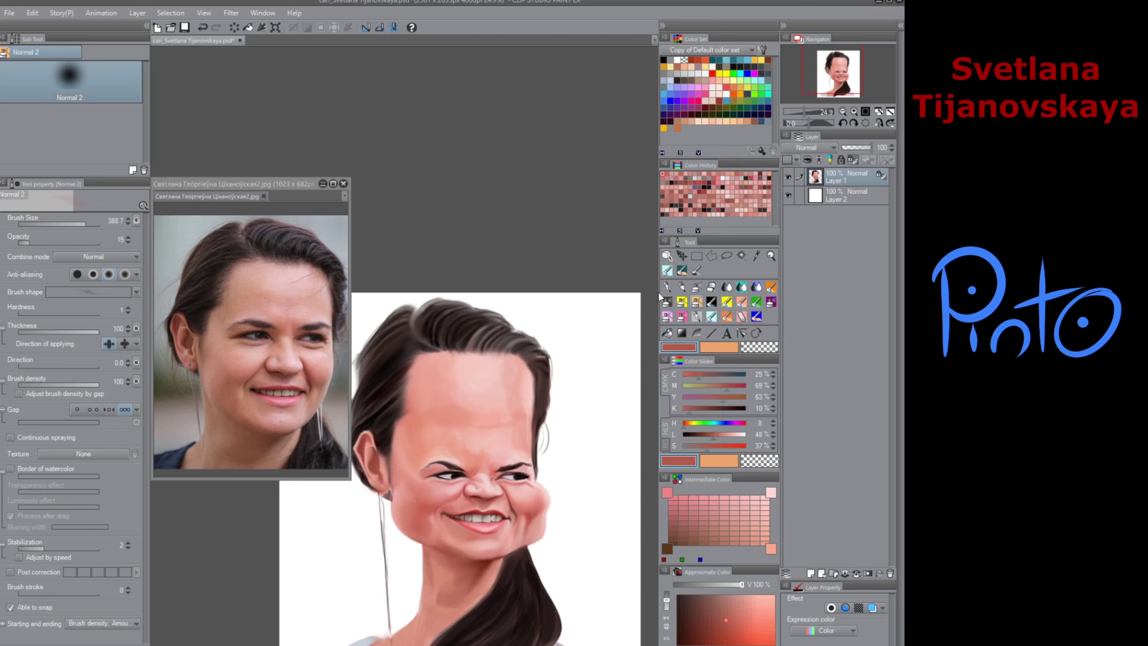
left_click(667, 303)
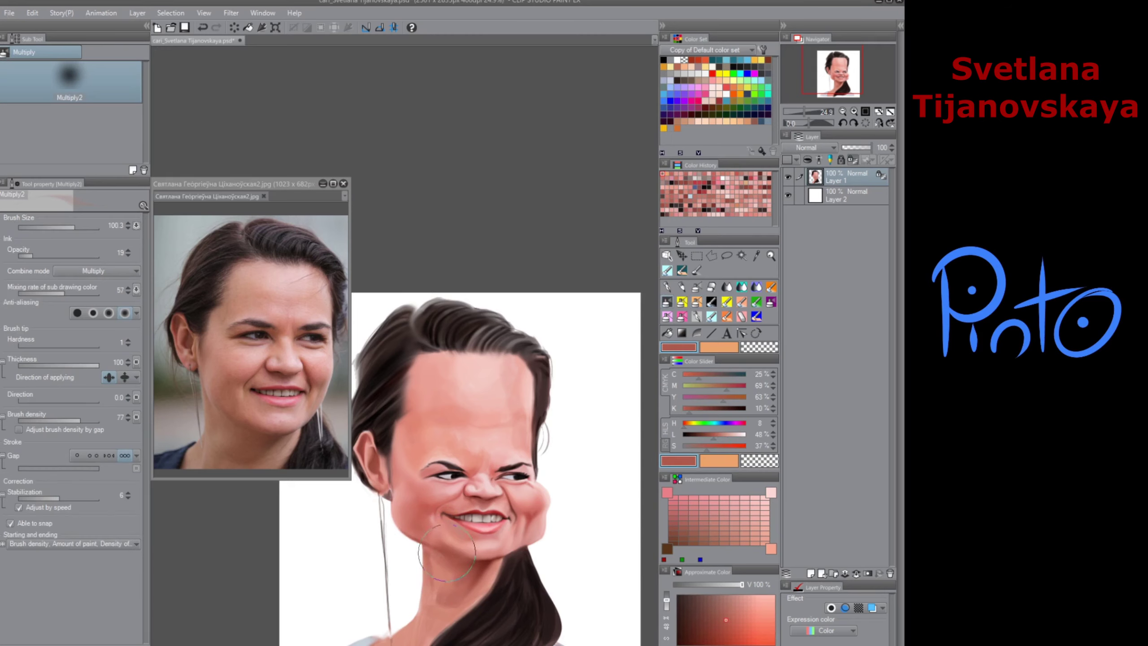
key("j")
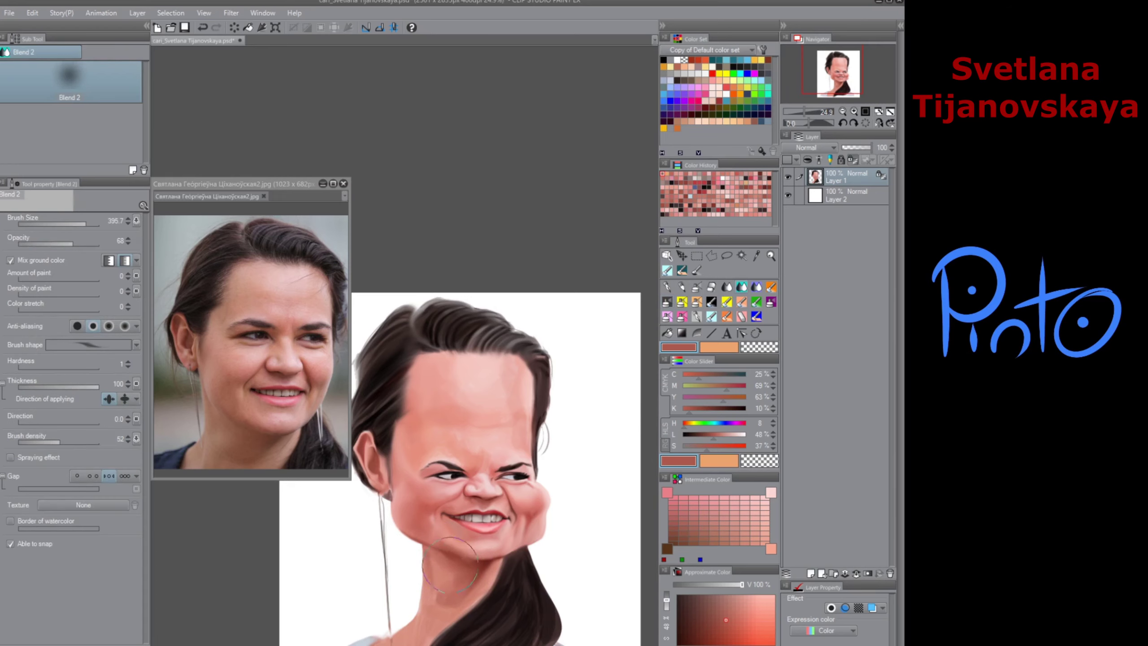
scroll(523, 551, "down", 2)
left_click_drag(524, 551, 535, 453)
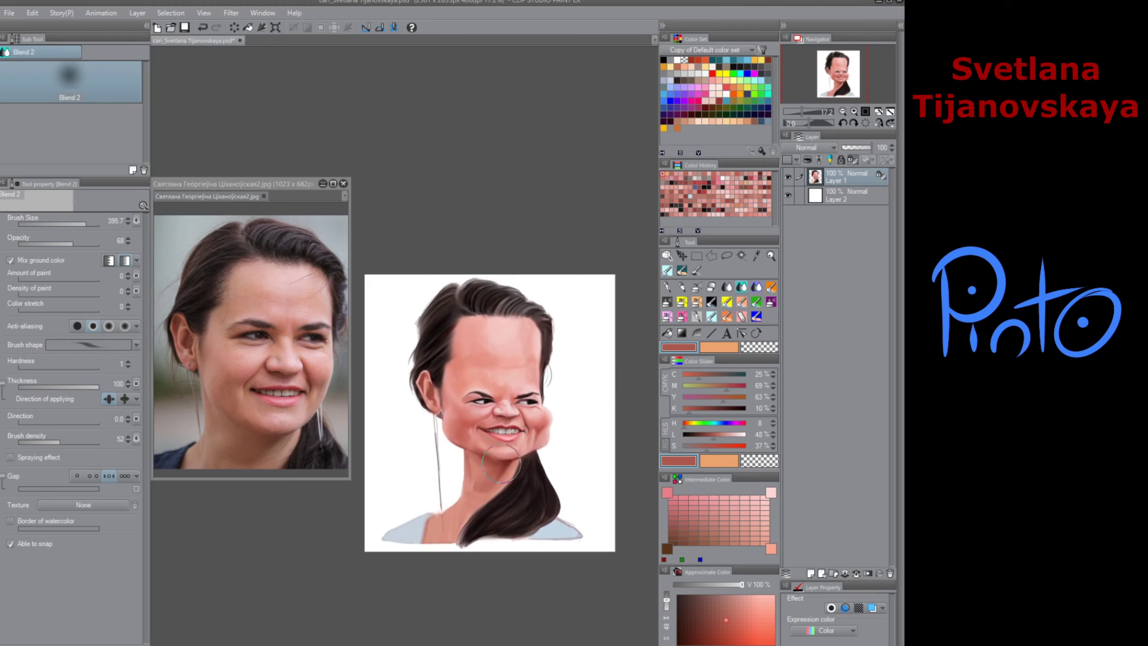
Step: Smudge the far cheek up toward the eye with Finger tip at size 413.8
key("j")
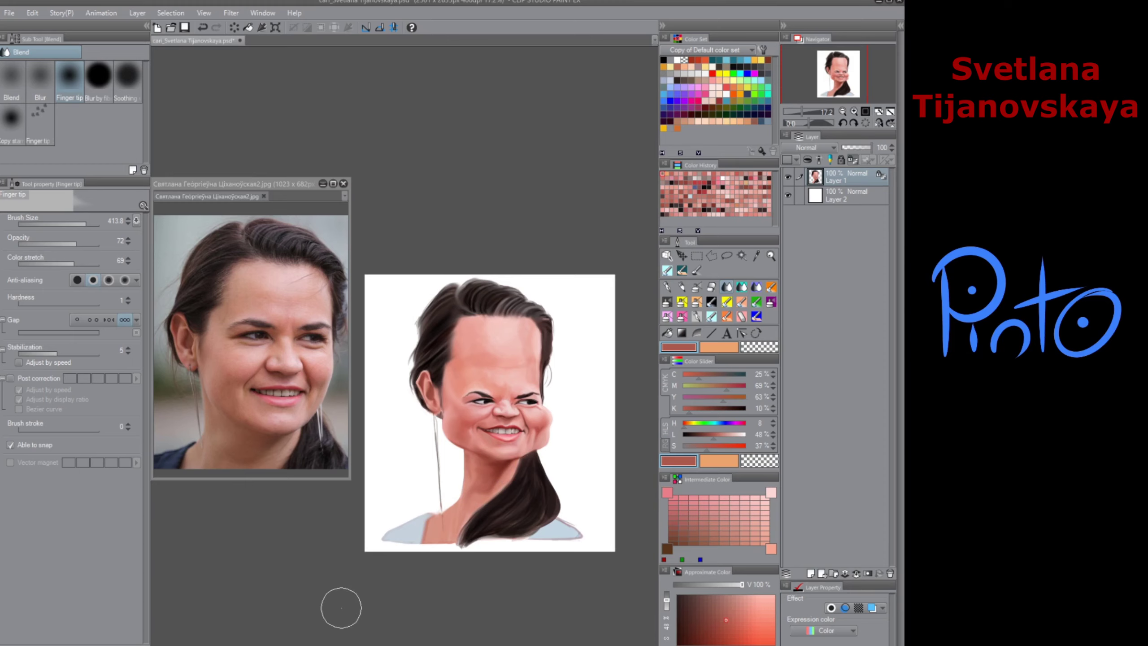
scroll(475, 435, "up", 3)
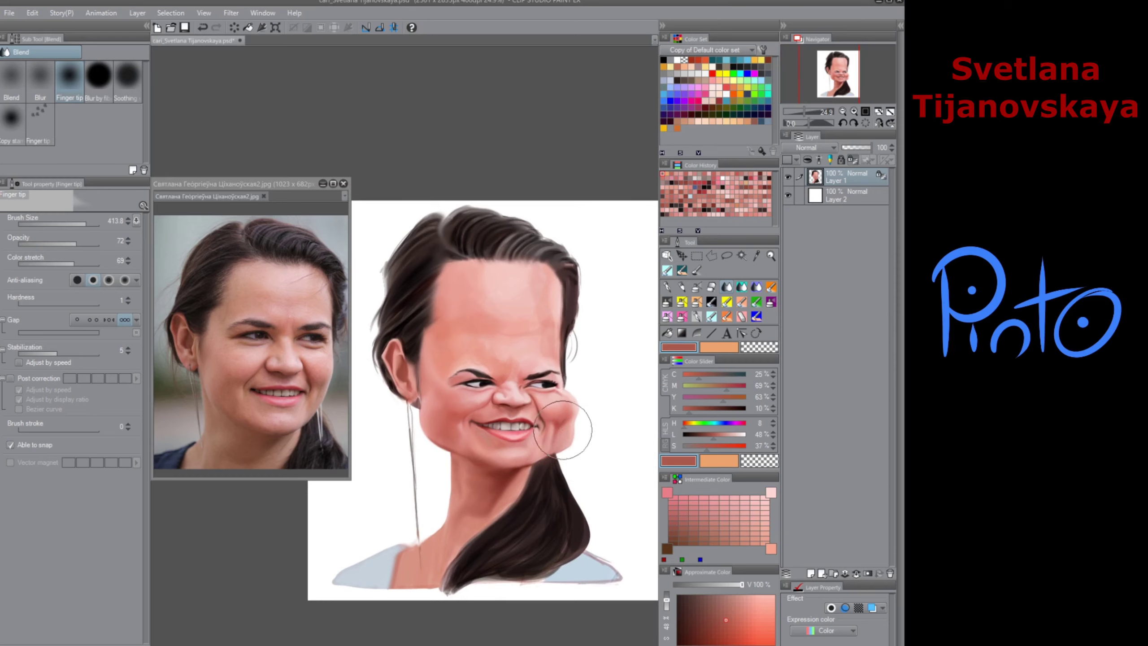
mouse_move(555, 439)
left_mouse_down()
mouse_move(558, 408)
mouse_move(559, 422)
mouse_move(575, 410)
mouse_move(560, 421)
mouse_move(565, 383)
mouse_move(536, 391)
left_mouse_up()
Step: Shade below the far eye and the far side of the forehead with Multiply2 in sampled skin tones
left_click(668, 301)
left_click(536, 387, "alt")
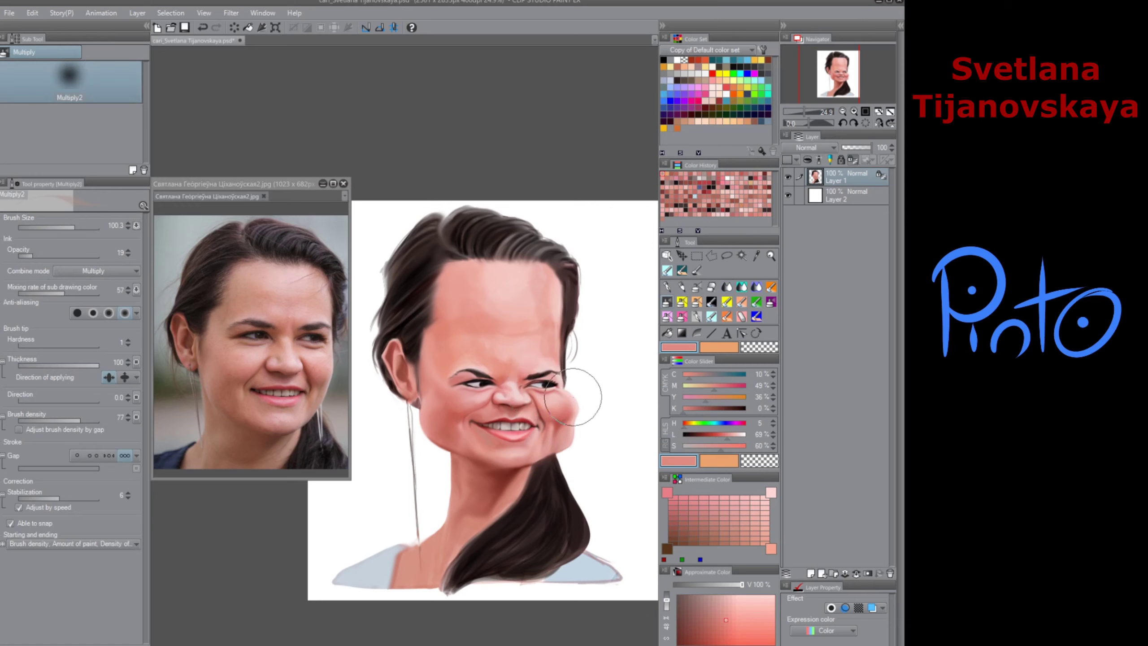
left_click(547, 323, "alt")
mouse_move(530, 316)
left_mouse_down()
mouse_move(515, 331)
mouse_move(547, 322)
mouse_move(544, 298)
left_mouse_up()
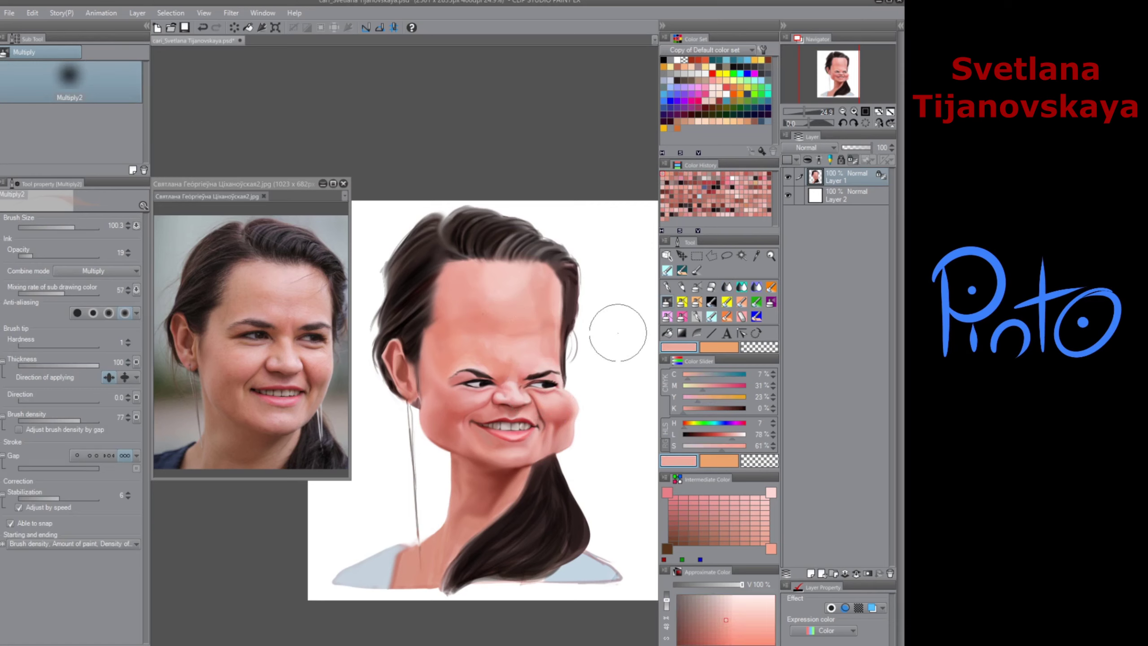
Step: Paint the neck and the base near the shoulder with Normal 2 in a greyed red at 15% saturation and 59% luminosity
left_click(503, 406, "alt")
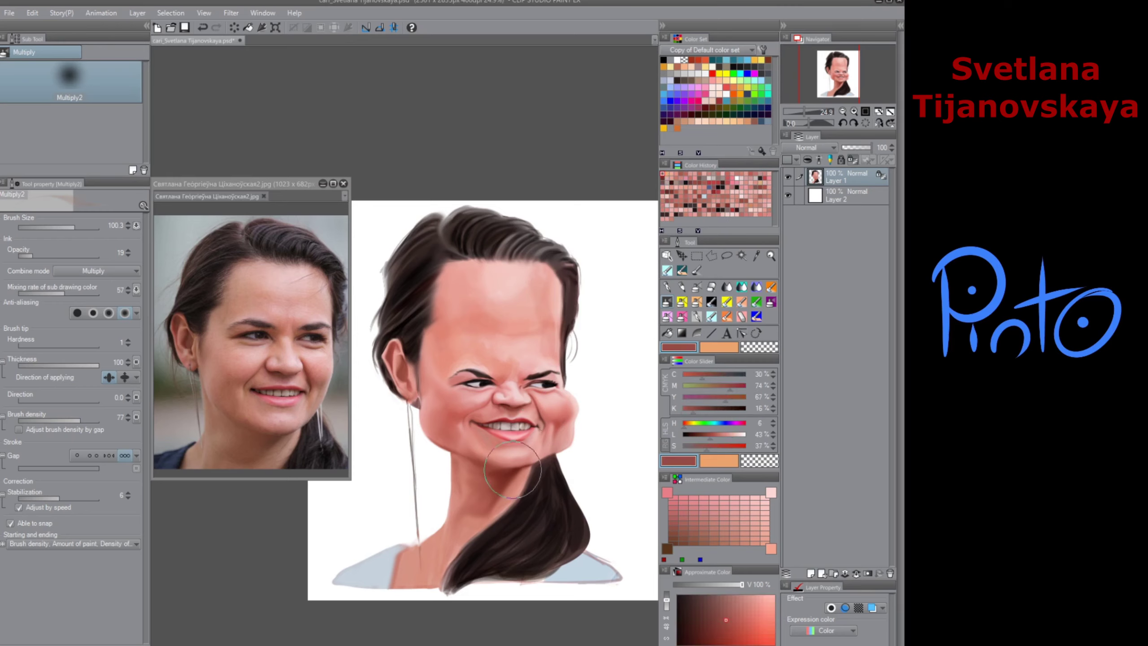
left_click(695, 302)
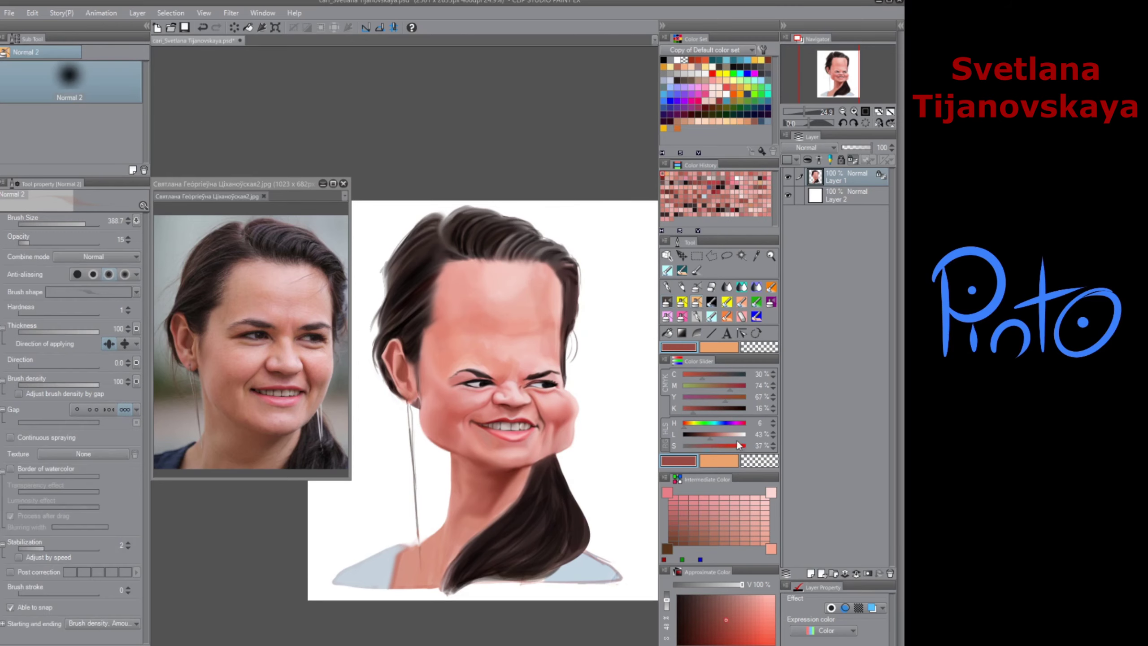
left_click(692, 445)
left_click_drag(710, 436, 721, 436)
left_click_drag(524, 472, 508, 492)
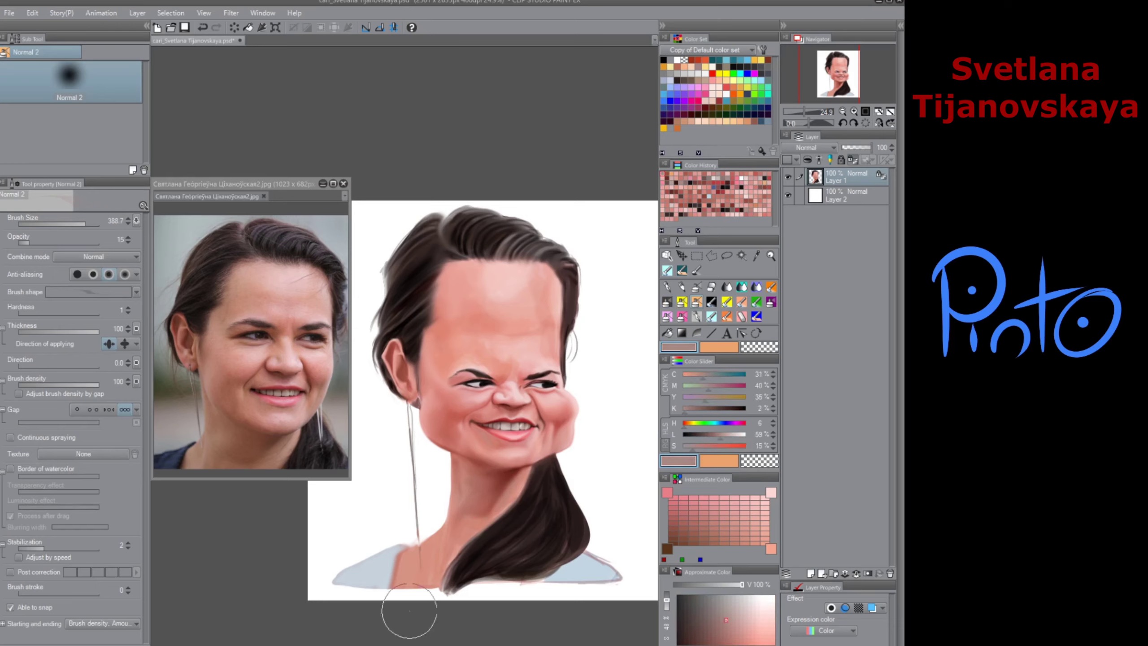
left_click_drag(458, 538, 423, 551)
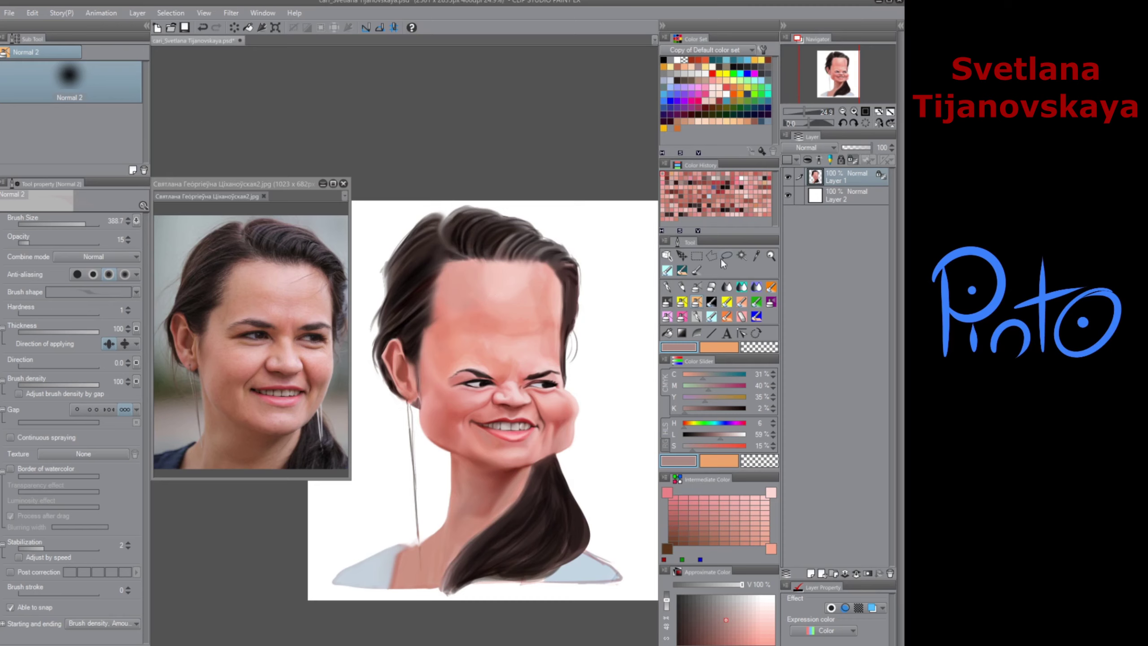
Step: Smudge the lower edge of the far cheek with Finger tip at size 413.8
key("j")
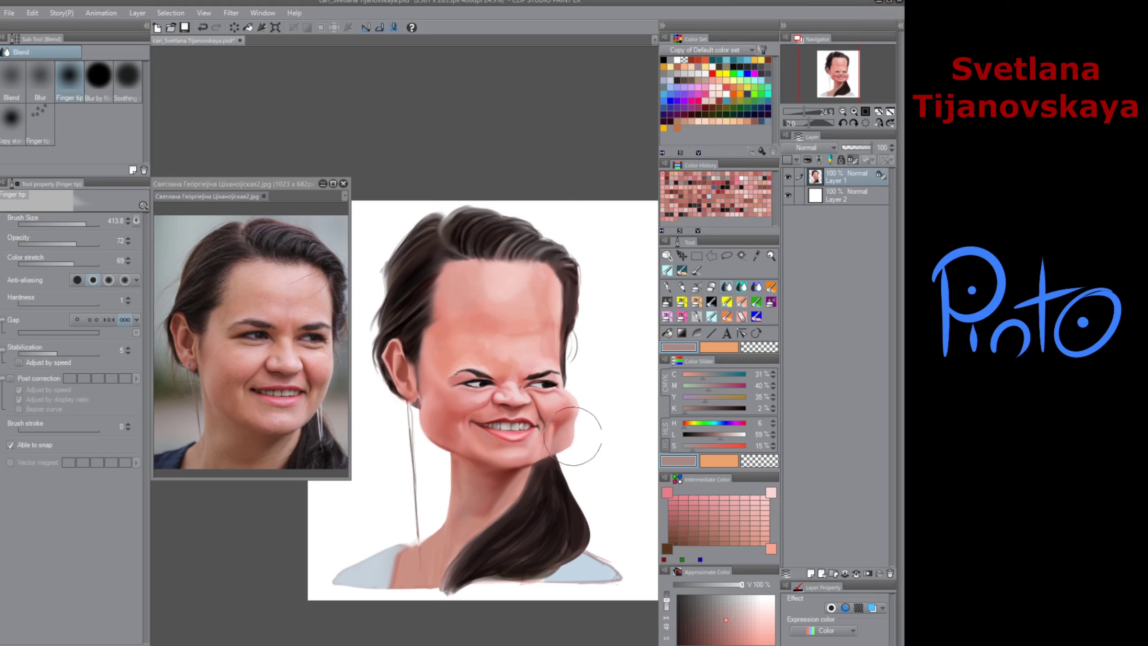
left_click_drag(551, 457, 565, 452)
scroll(563, 459, "up", 3)
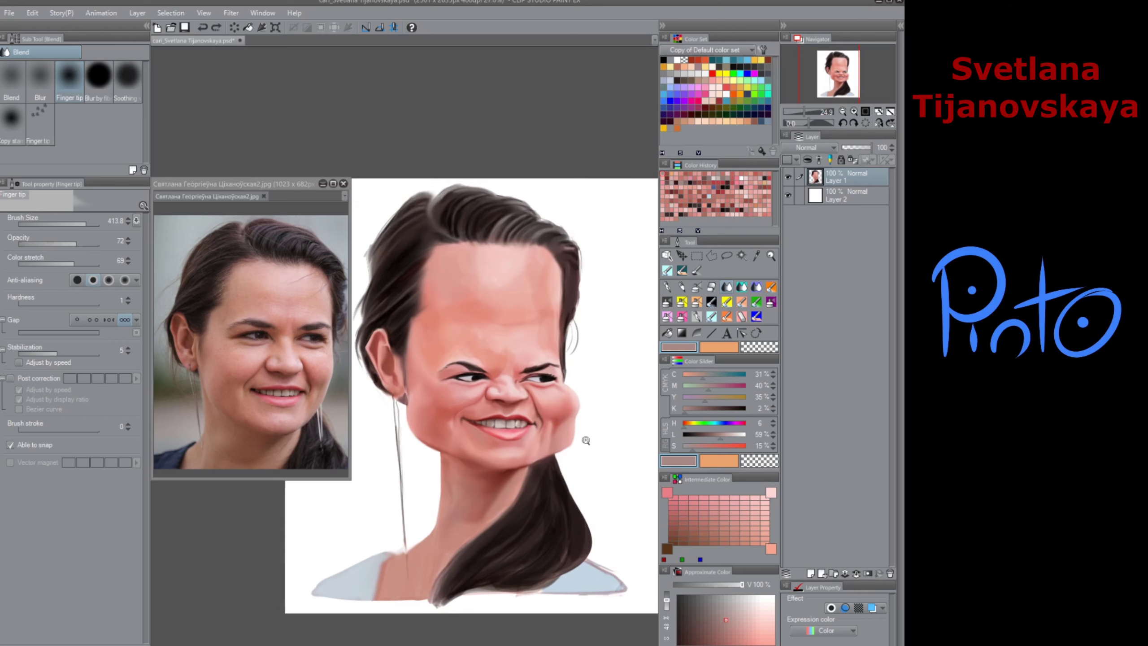
Step: Smooth the skin around the lower lip and chin with Finger tip at size 183.7
mouse_move(557, 464)
left_mouse_down("ctrl+alt")
mouse_move(527, 463)
mouse_move(568, 441)
mouse_move(552, 455)
mouse_move(567, 440)
mouse_move(548, 439)
mouse_move(540, 459)
mouse_move(560, 462)
mouse_move(486, 457)
mouse_move(448, 481)
left_mouse_up("ctrl+alt")
mouse_move(364, 590)
left_mouse_down()
mouse_move(437, 583)
mouse_move(385, 627)
left_mouse_up()
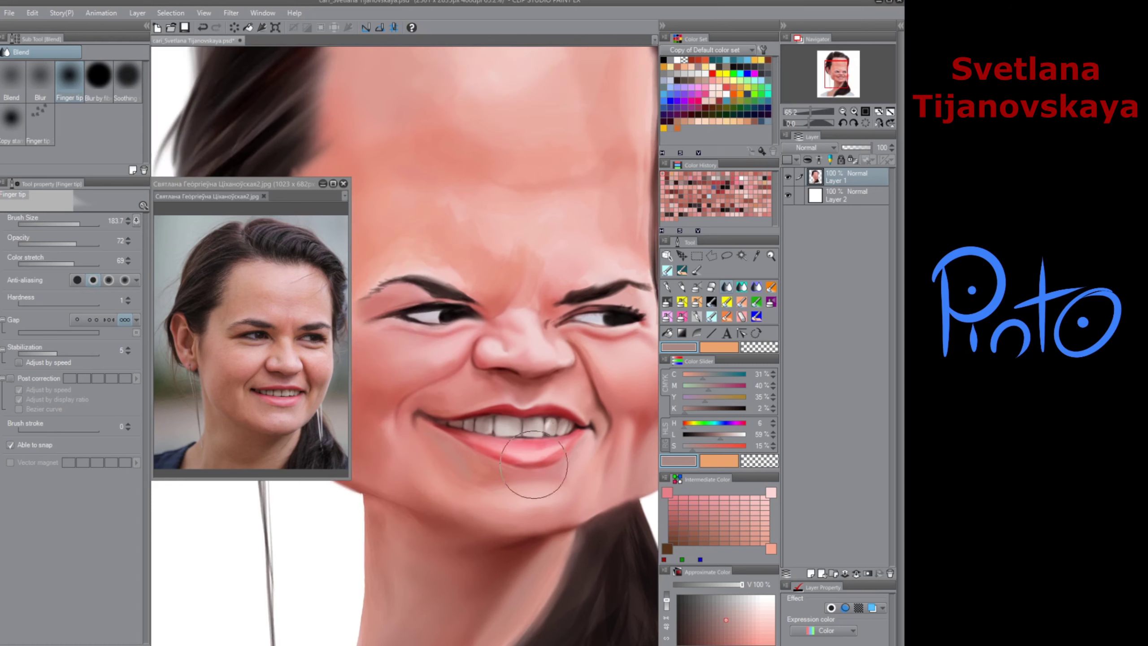
left_click_drag(527, 464, 535, 449)
Step: Darken the near mouth corner with Multiply2 in sampled pink and dark brown, blending with Finger tip and Blend 2
left_click(668, 302)
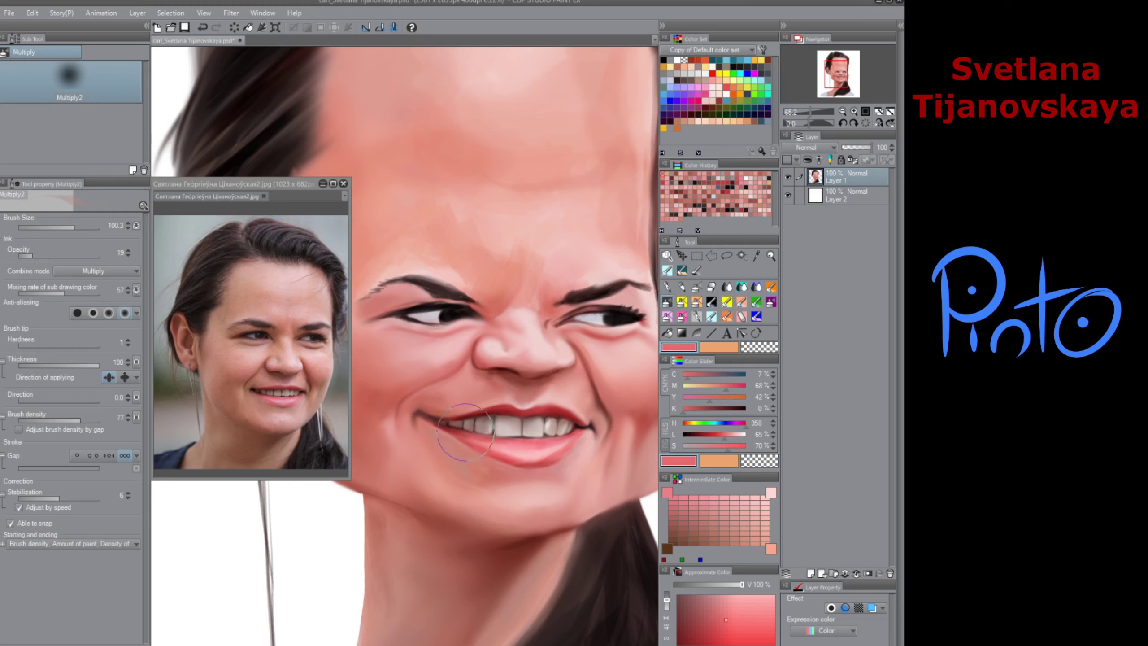
left_click(711, 288)
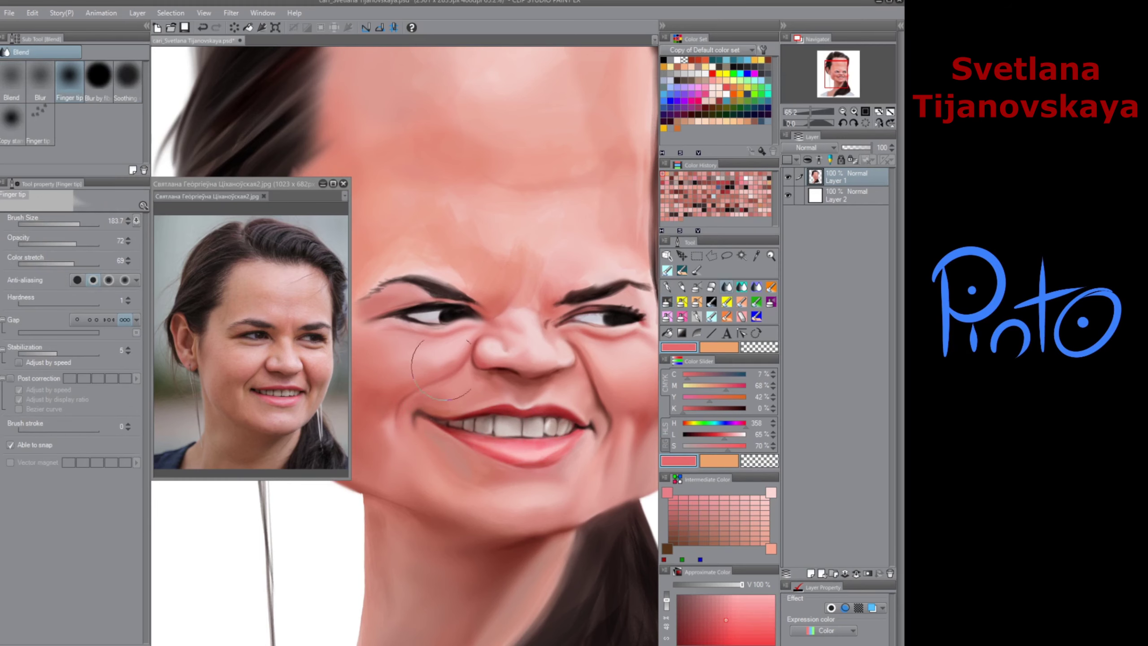
left_click(667, 302)
left_click(417, 415, "alt")
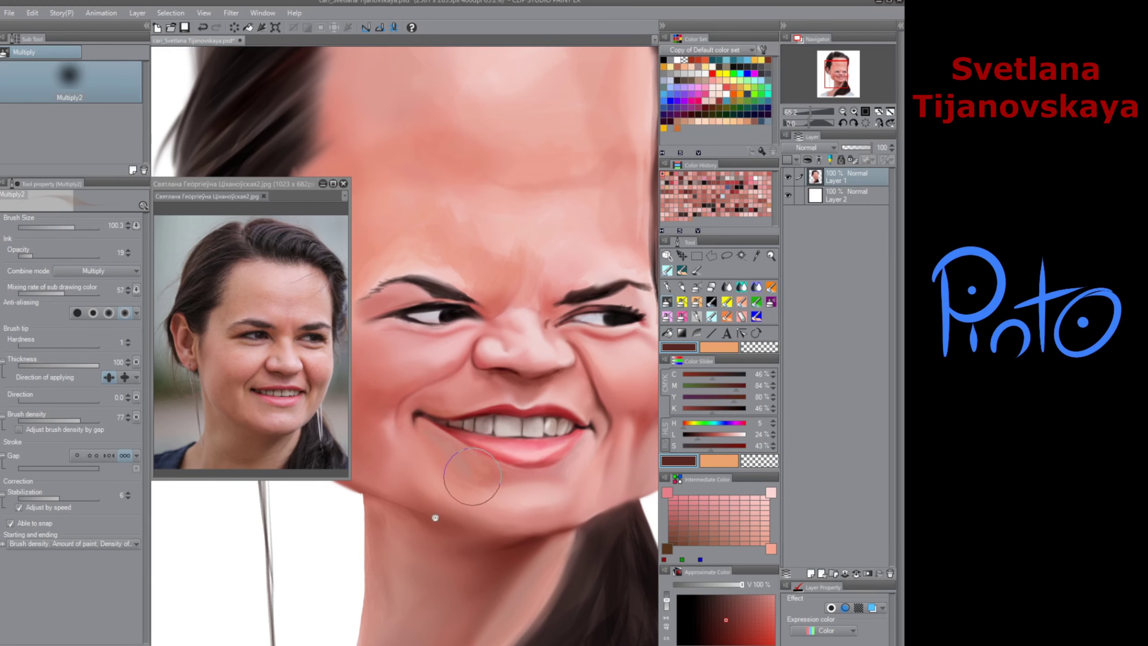
scroll(472, 477, "down", 4)
key("j")
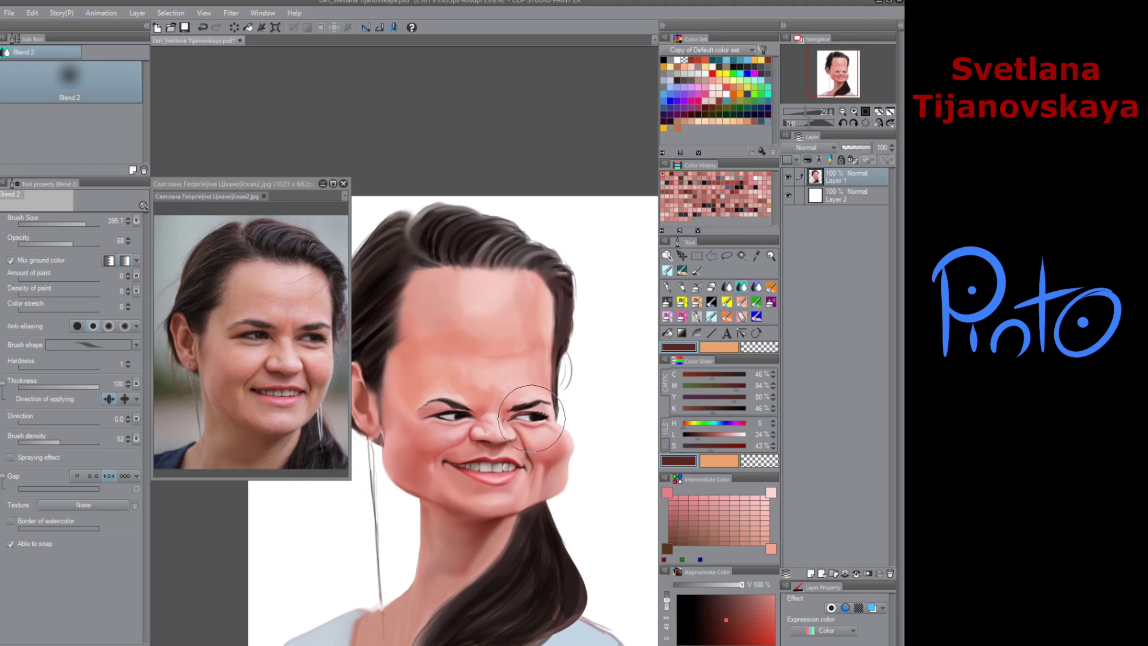
Step: Shade around the far eye and beside the nose with Multiply2 in a sampled red
left_click(667, 302)
left_click(515, 425, "alt")
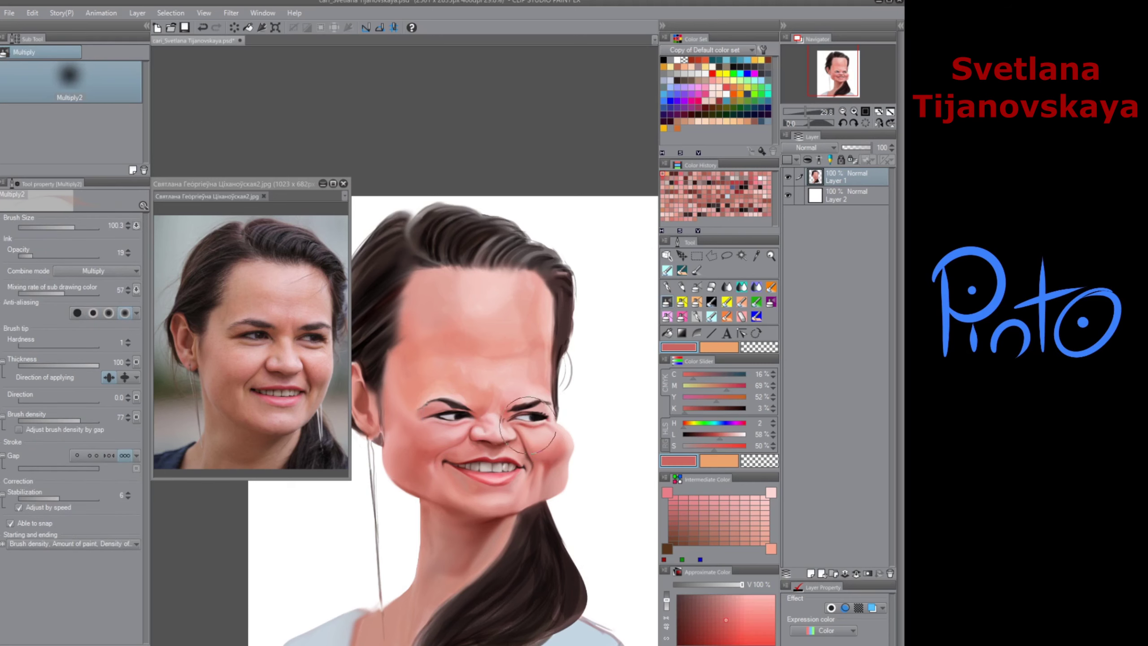
left_click_drag(536, 416, 527, 410)
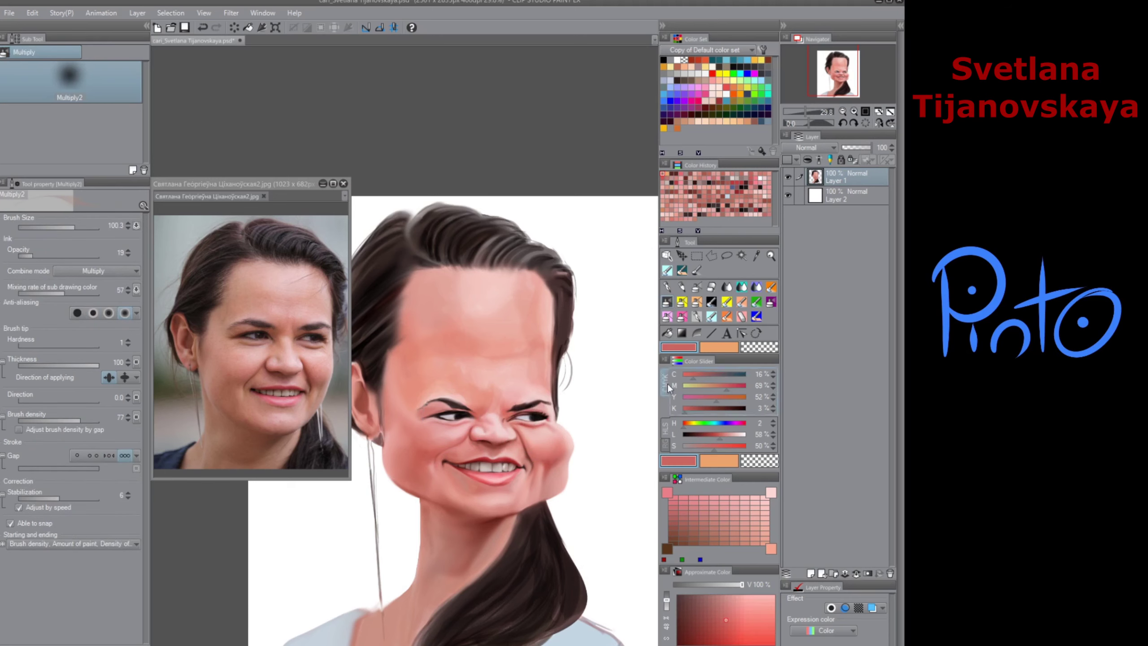
Step: Paint the far cheek and jaw with Normal 2 in a less saturated red and sampled skin tones
left_click(700, 301)
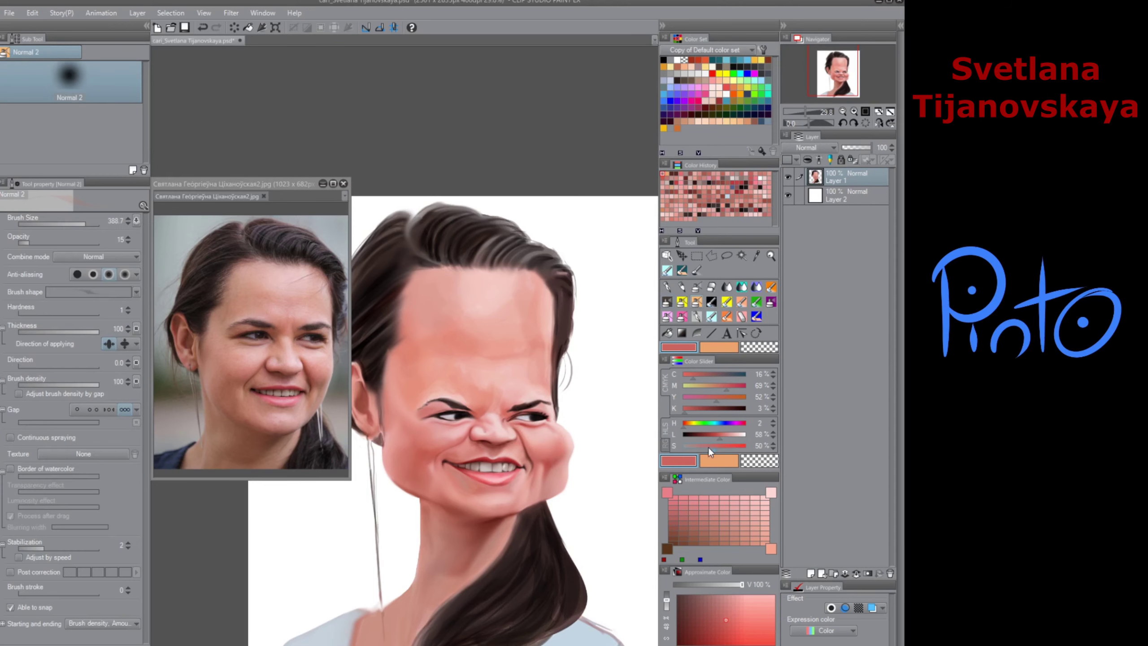
left_click_drag(708, 446, 692, 445)
mouse_move(546, 465)
left_mouse_down()
mouse_move(561, 469)
mouse_move(549, 470)
mouse_move(550, 501)
left_mouse_up()
left_click(542, 493, "alt")
scroll(501, 595, "down", 2)
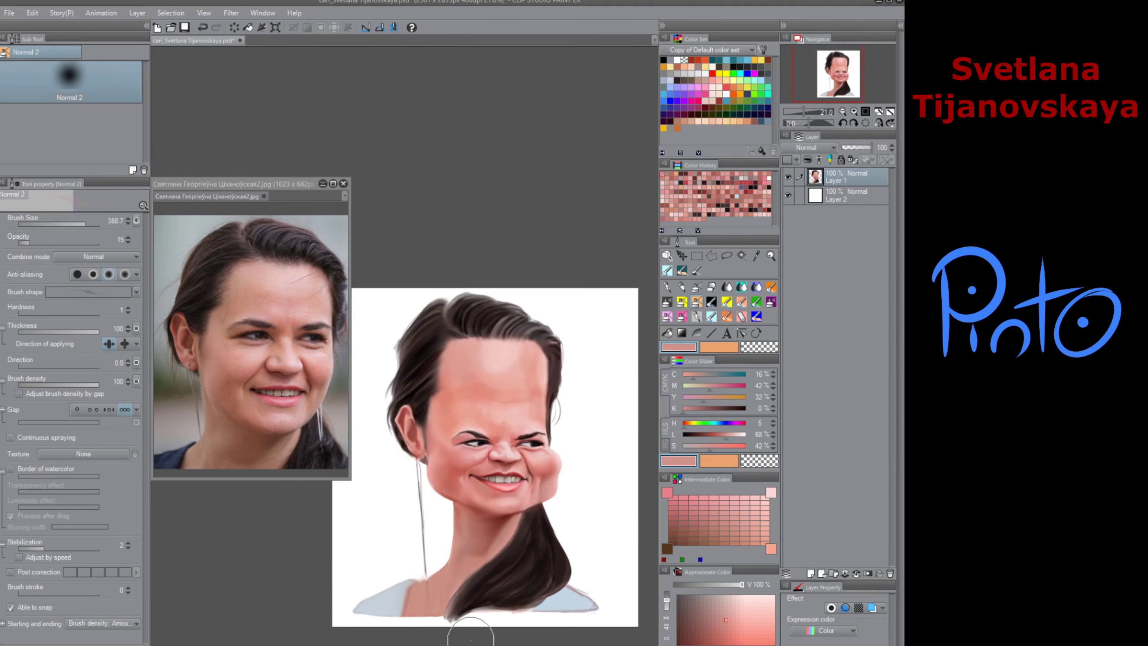
left_click(504, 510, "alt")
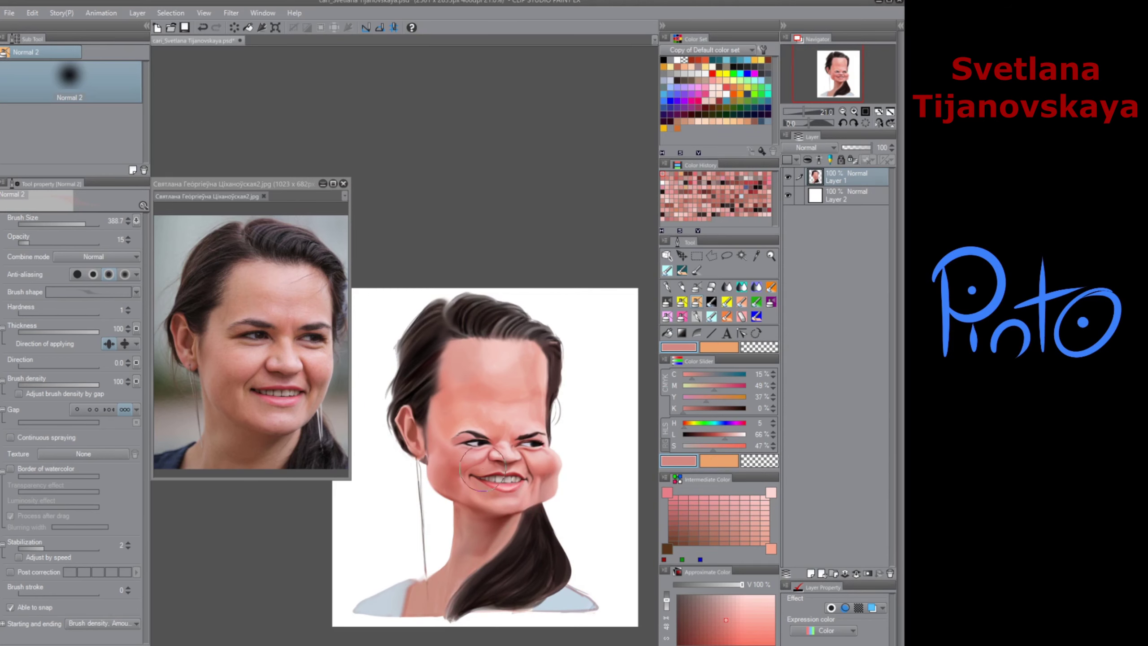
Step: Tint the whites of both eyes with Multiply2 in a greyed blue at hue 202, luminosity 70% and saturation 24%
left_click(666, 307)
left_click(719, 422)
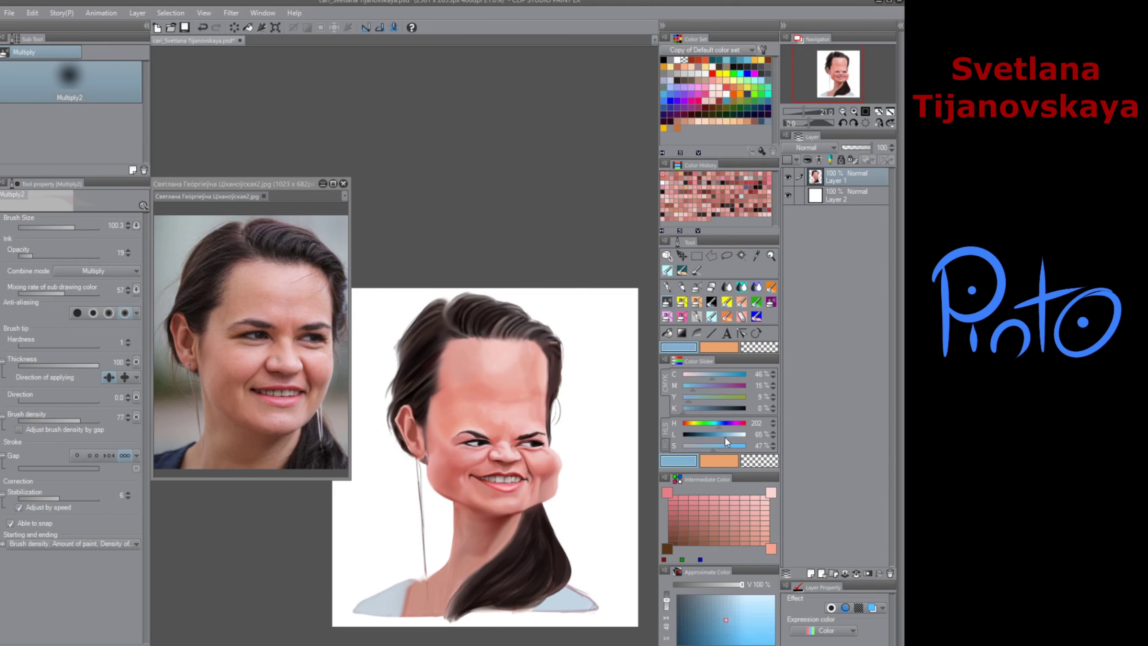
scroll(507, 427, "up", 3)
left_click(455, 454)
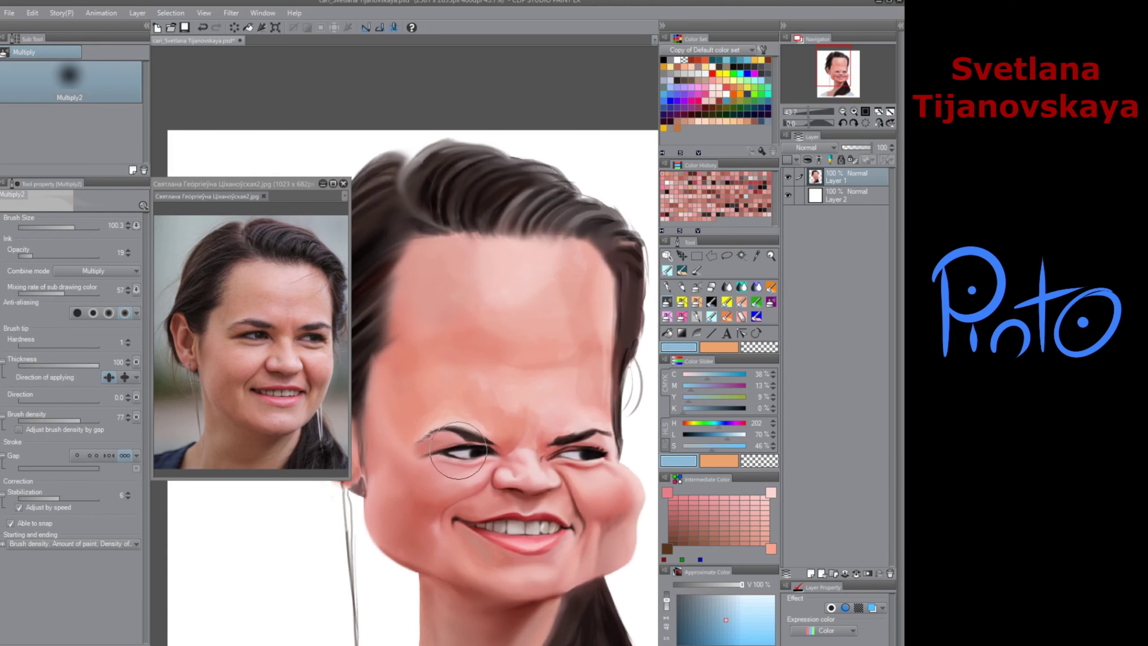
left_click(698, 446)
left_click(474, 451)
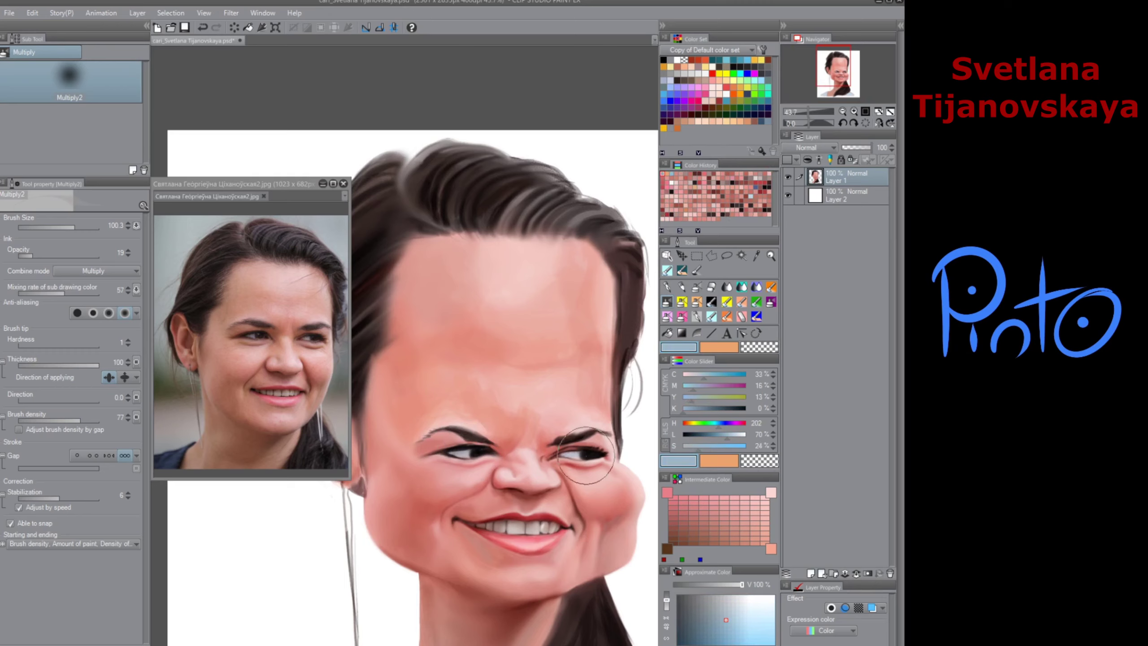
Step: Shade the nose bridge and the near smile fold with Multiply2 in sampled reds and soften the fold with Finger tip
left_click(534, 486, "alt")
left_click(542, 454, "alt")
mouse_move(515, 448)
left_mouse_down()
mouse_move(538, 450)
mouse_move(525, 443)
mouse_move(545, 388)
mouse_move(554, 436)
left_mouse_up()
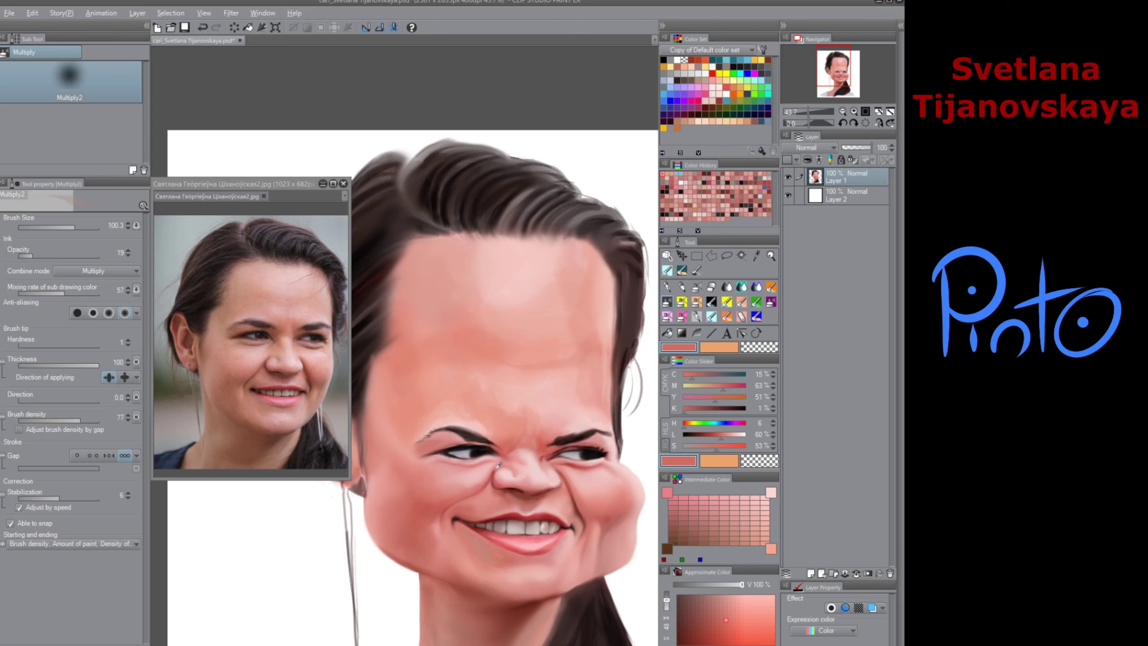
left_click(473, 491, "alt")
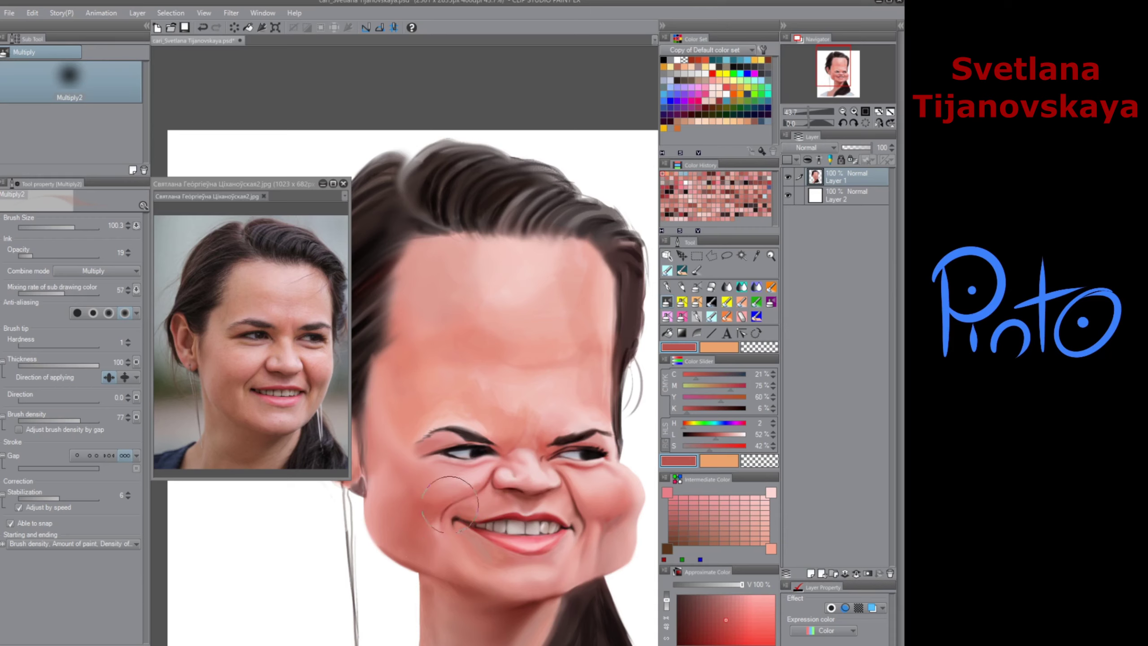
key("j")
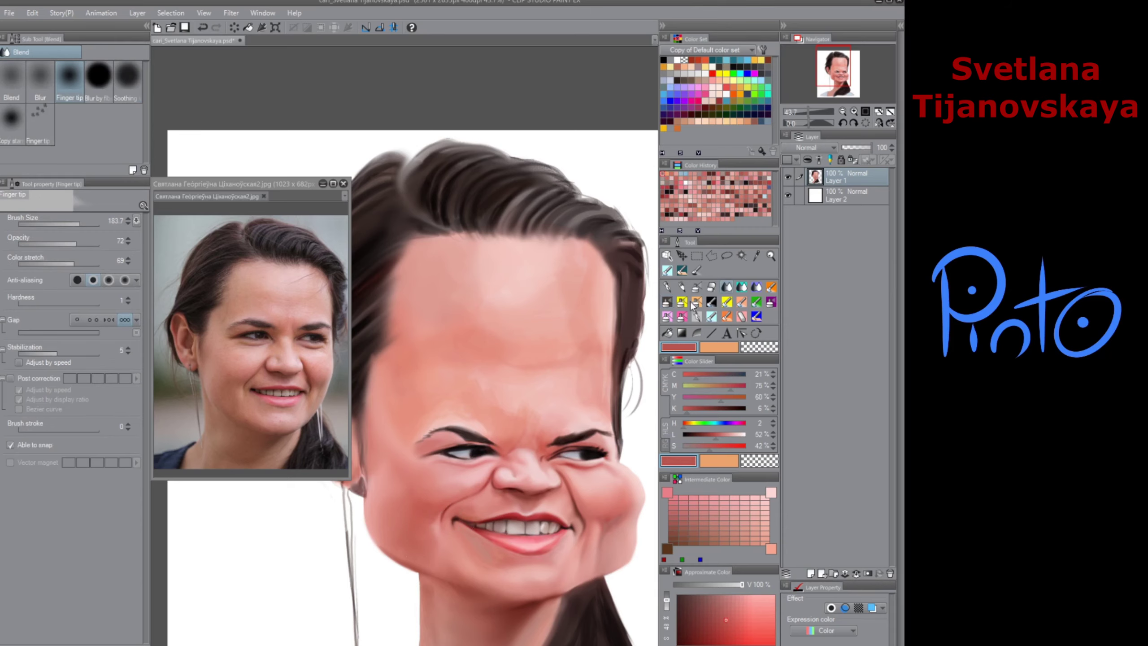
Step: Paint the near cheek between the nose and the mouth corner with Normal 2 in sampled skin tones
key("b")
left_click(474, 515, "alt")
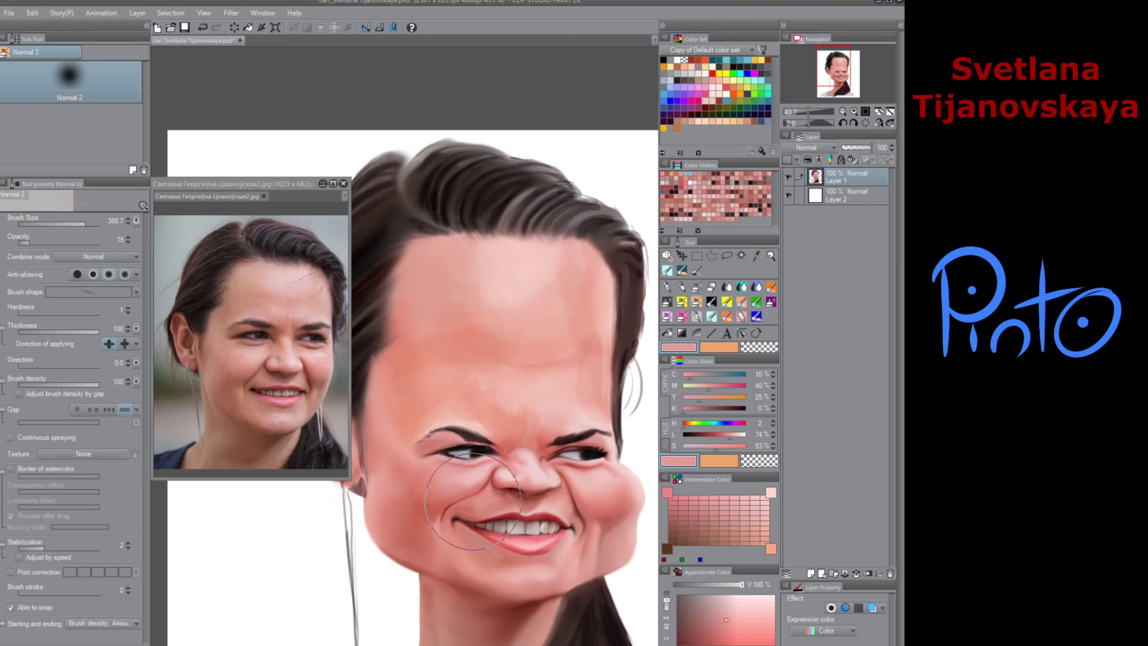
left_click(474, 497, "alt")
left_click_drag(475, 501, 473, 510)
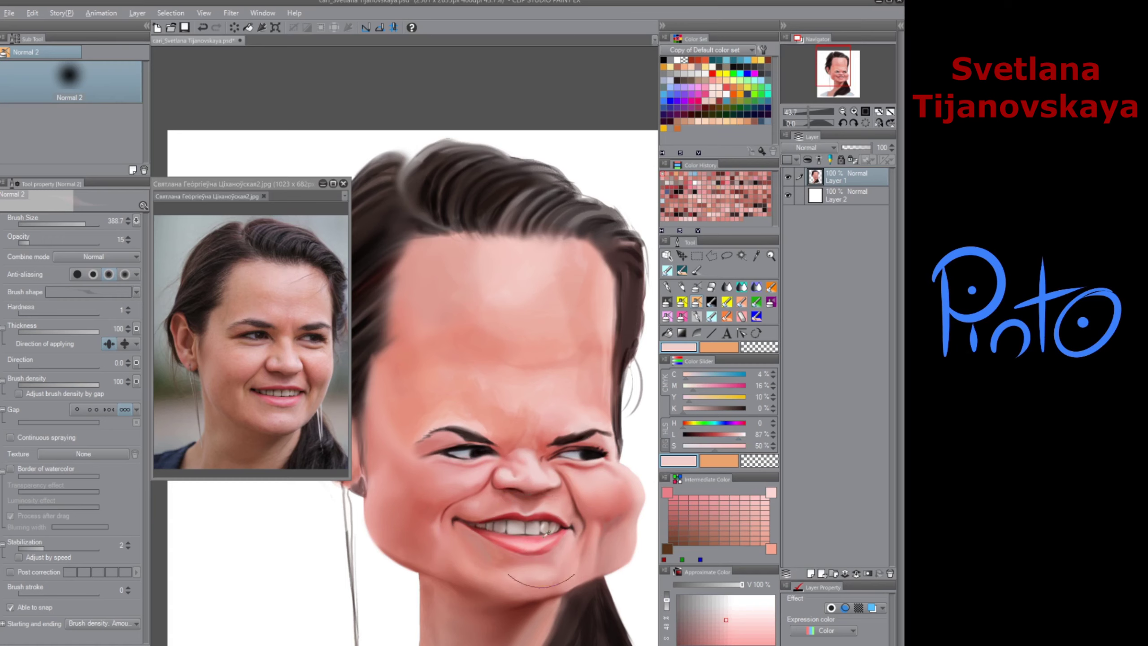
Step: Shade the lower lip with Multiply2 in a sampled pink and add a white shine with Highlight 2
left_click(530, 548, "alt")
left_click(543, 550, "alt")
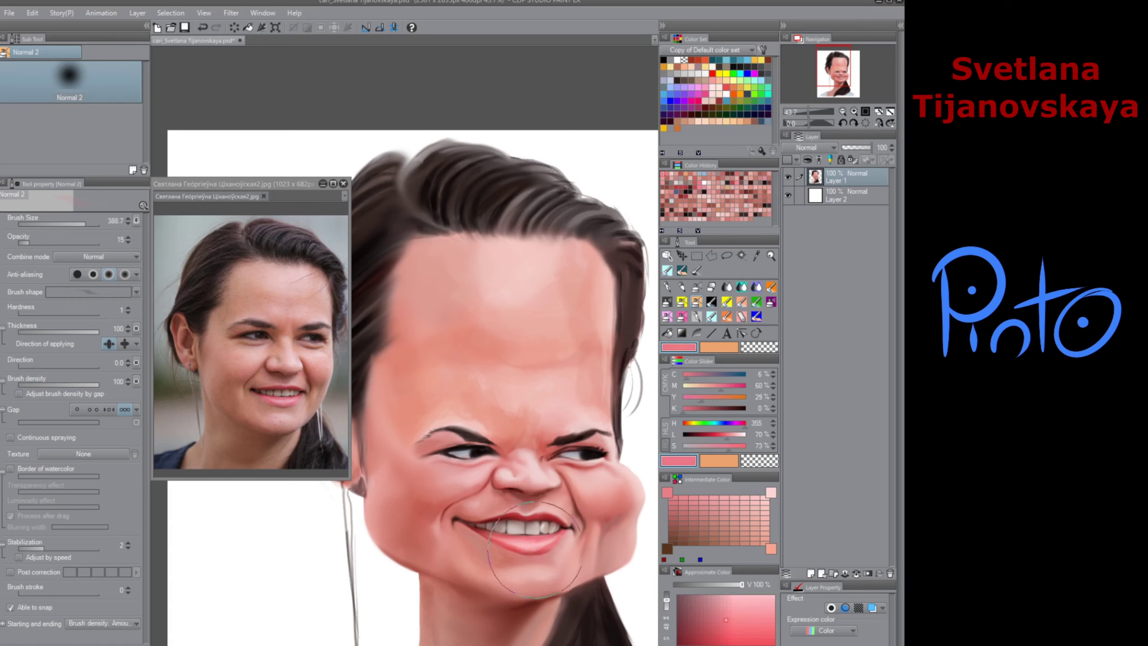
left_click(675, 304)
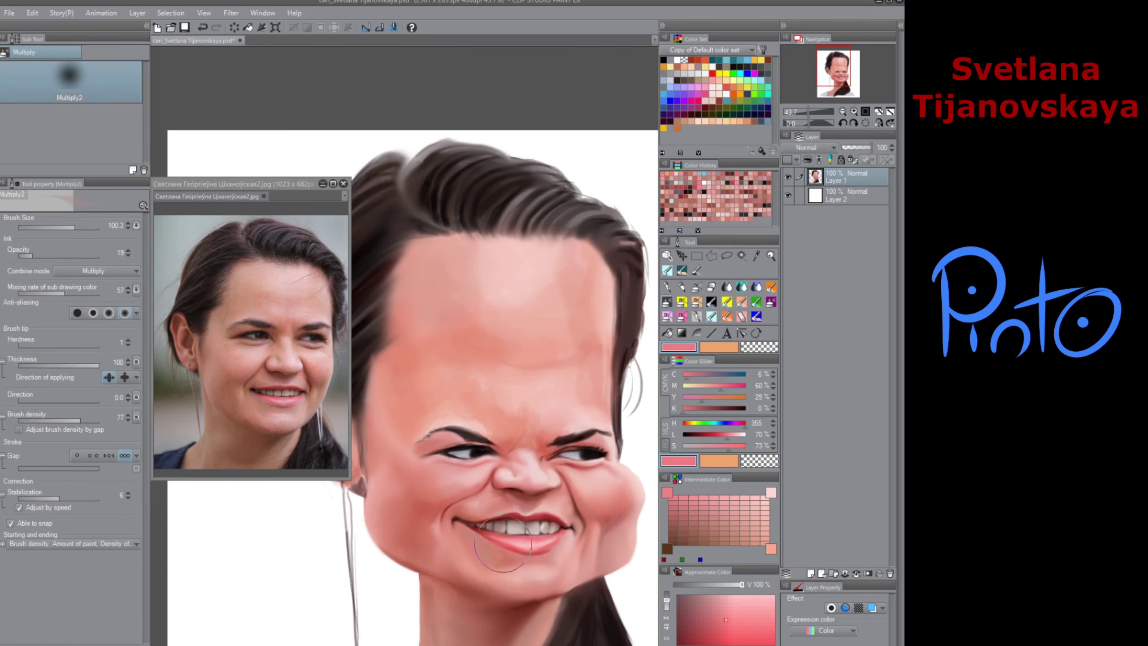
mouse_move(536, 549)
left_mouse_down()
mouse_move(557, 539)
mouse_move(528, 537)
left_mouse_up()
left_click(682, 302)
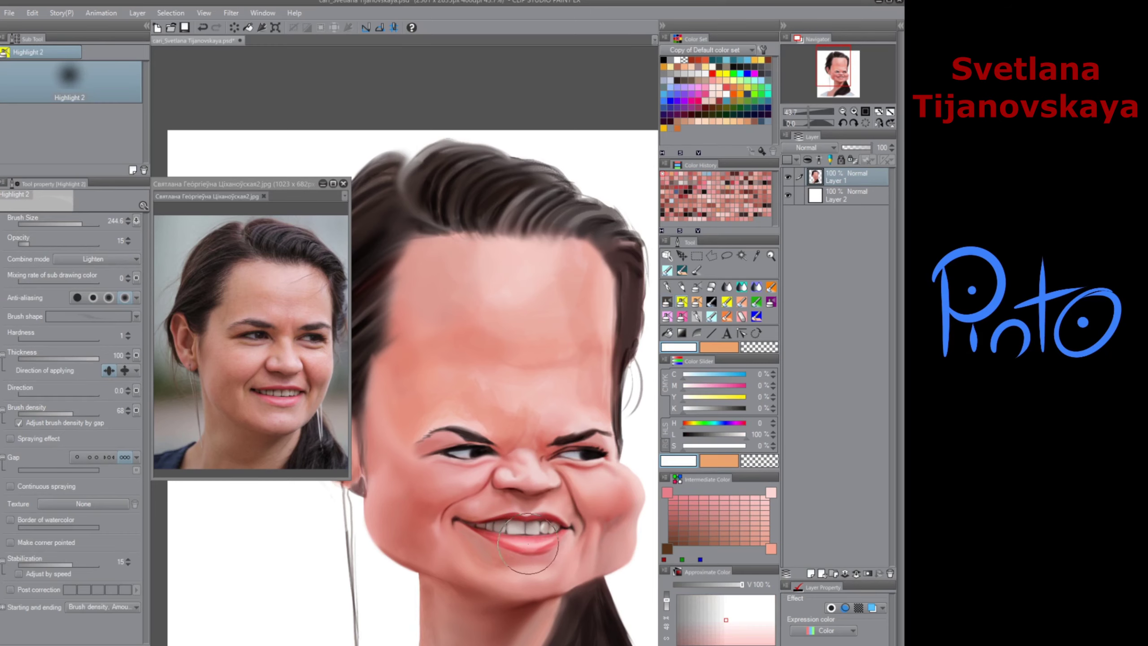
Step: Smudge the nose and the area near the far eyebrow with Finger tip at size 183.7
left_click(728, 288)
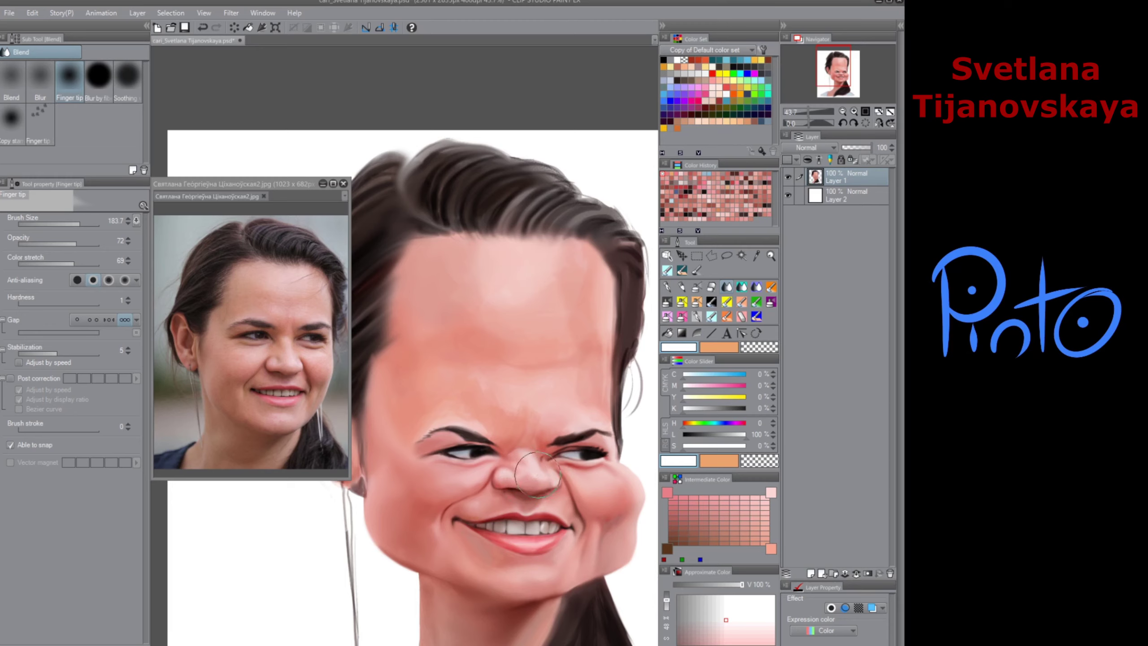
left_click_drag(567, 429, 548, 435)
scroll(507, 525, "down", 3)
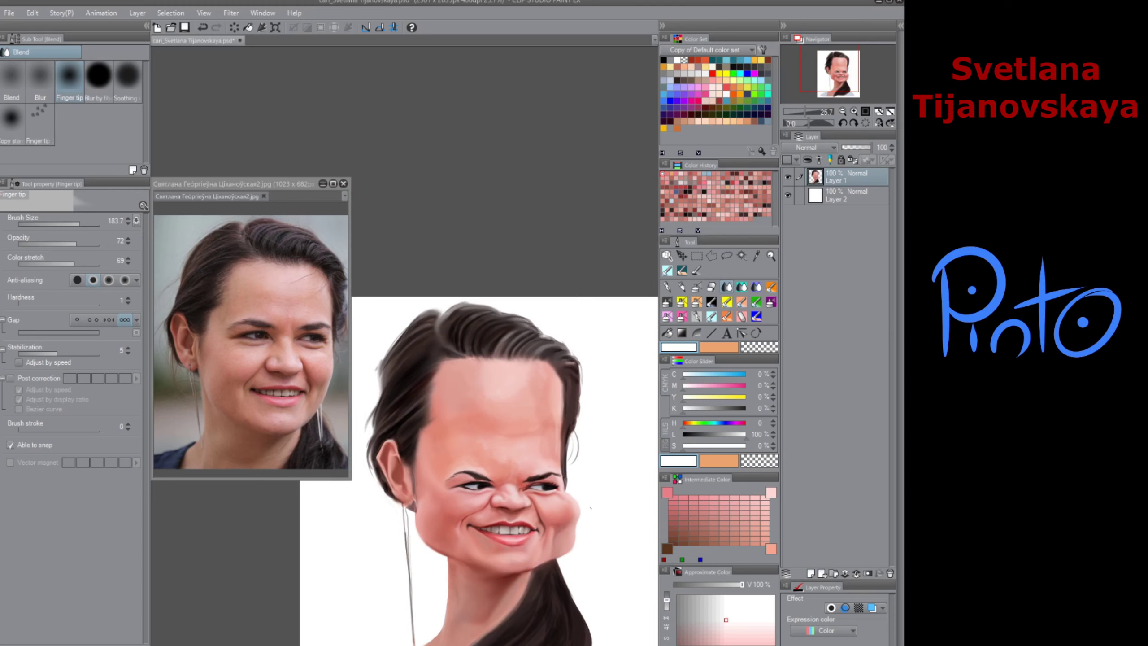
Step: Brighten the far cheek below the eye with Highlight 2 in a pale yellow at 91% luminosity
left_click(682, 302)
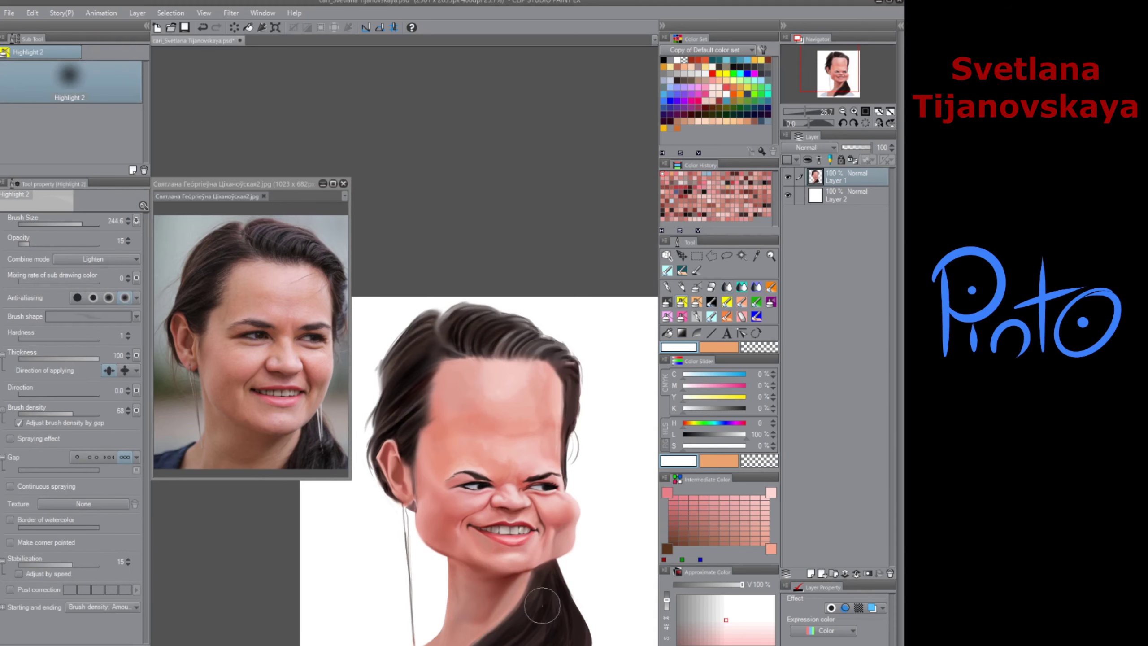
left_click(692, 398)
left_click_drag(541, 500, 544, 501)
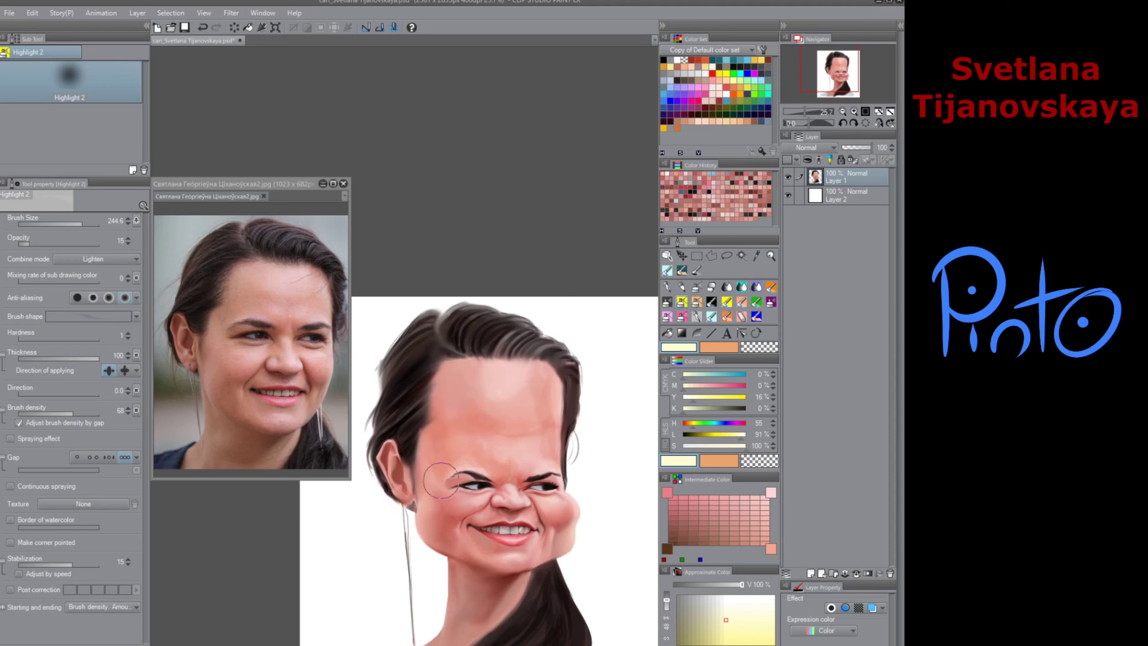
Step: Shade the forehead side, jaw and neck with Multiply2 at size 138.8 in a greyed skin tone at 23% saturation
left_click(668, 302)
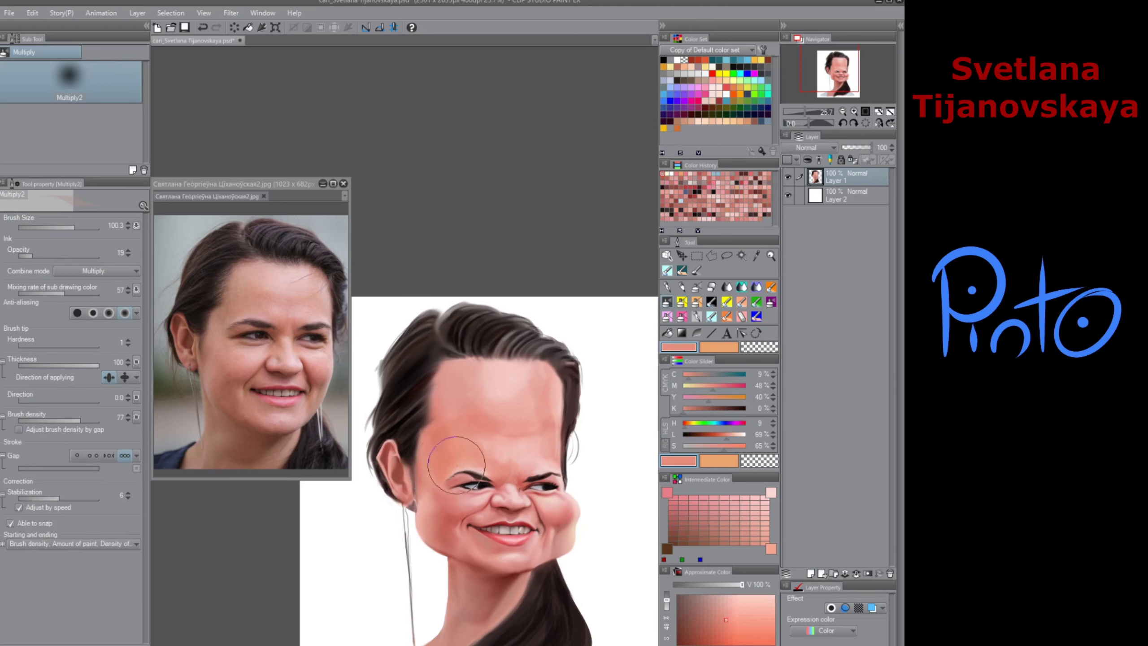
key("ctrl+z")
key("]")
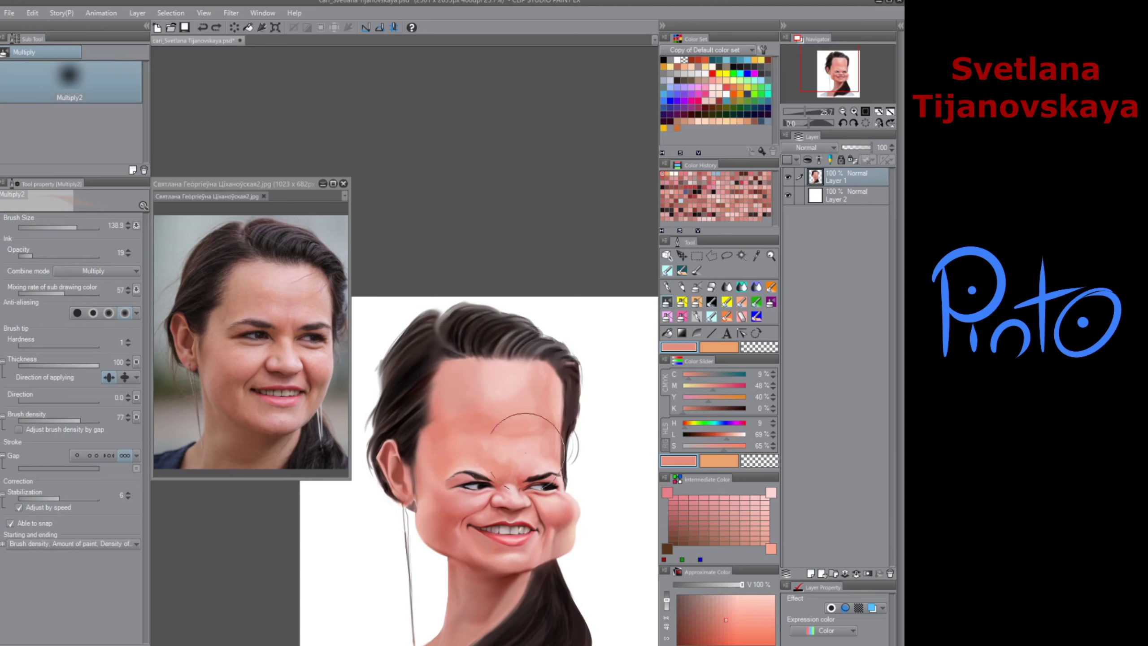
left_click(698, 445)
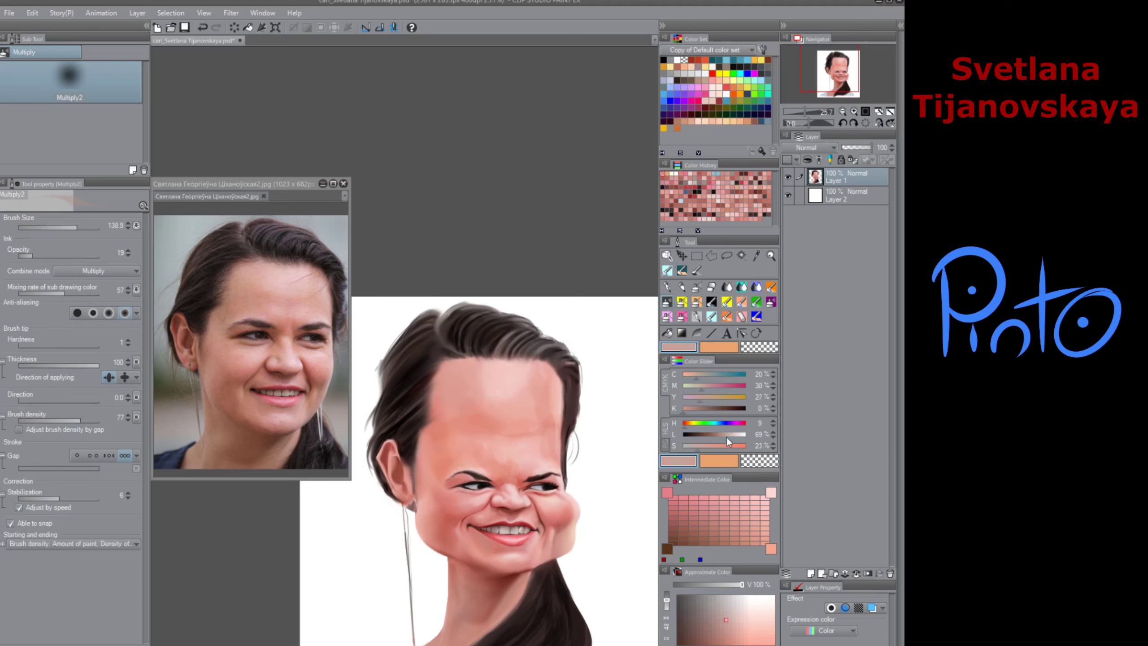
left_click_drag(436, 461, 453, 337)
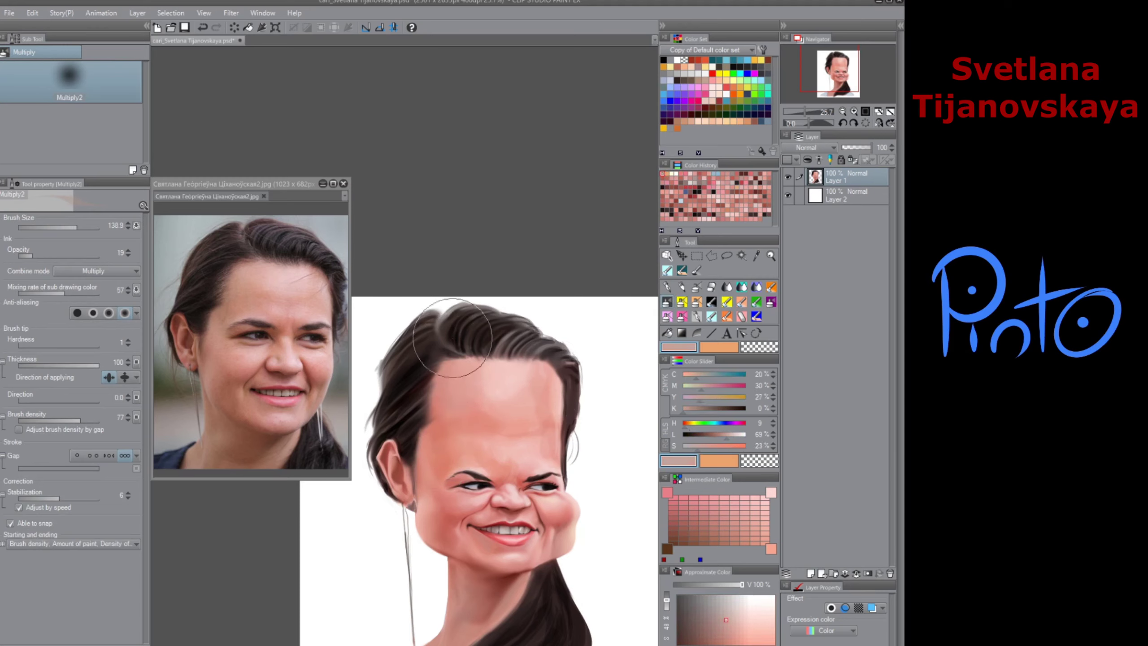
mouse_move(444, 557)
left_mouse_down()
mouse_move(425, 574)
mouse_move(441, 550)
mouse_move(436, 560)
mouse_move(464, 554)
mouse_move(471, 575)
mouse_move(498, 572)
mouse_move(493, 645)
mouse_move(552, 608)
mouse_move(557, 591)
mouse_move(518, 588)
mouse_move(557, 587)
mouse_move(557, 537)
left_mouse_up()
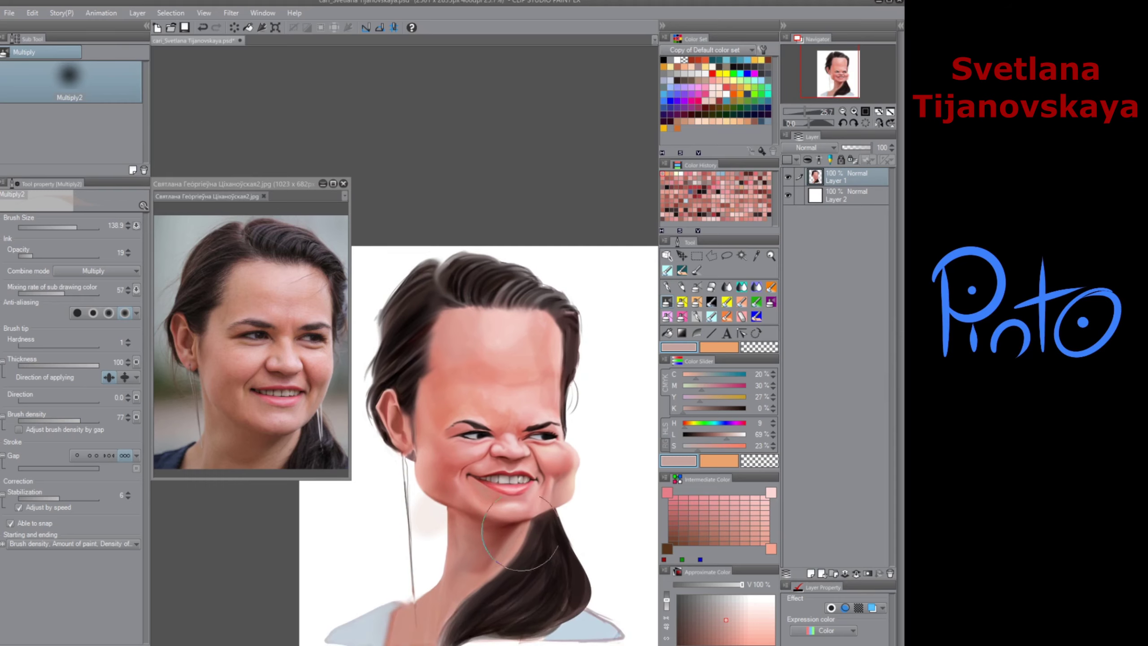
left_click_drag(505, 577, 524, 532)
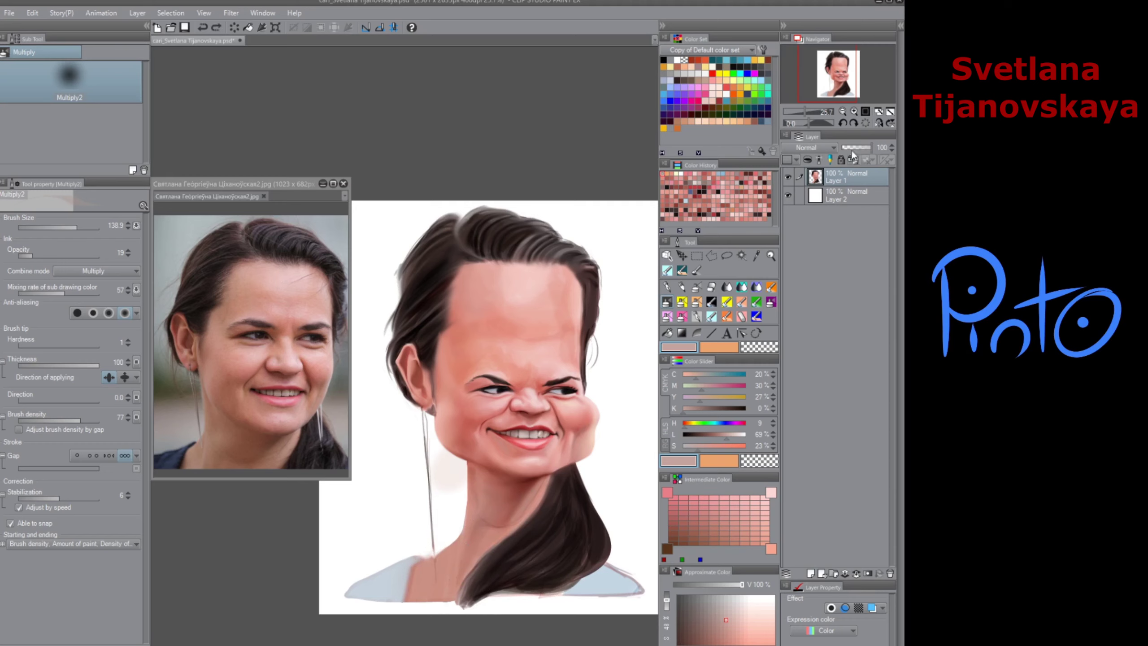
key("w")
left_click(434, 574)
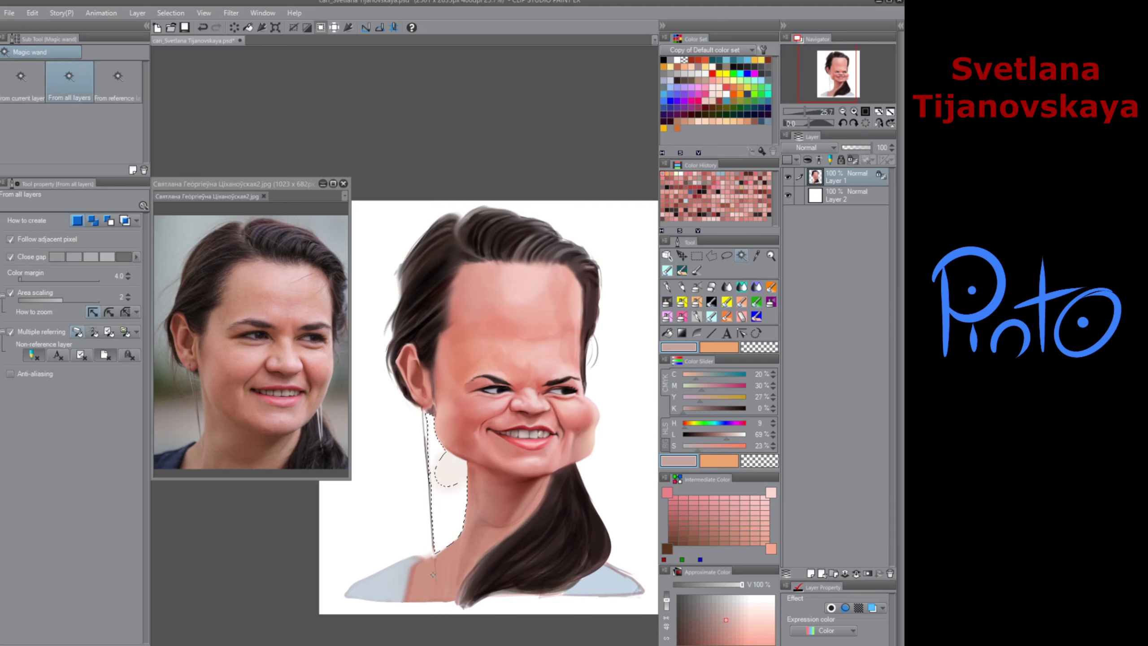
key("ctrl+z")
Step: Erase the stray skin-toned patch beside the near side of the neck with the Vector eraser at size 123.5
left_click(712, 287)
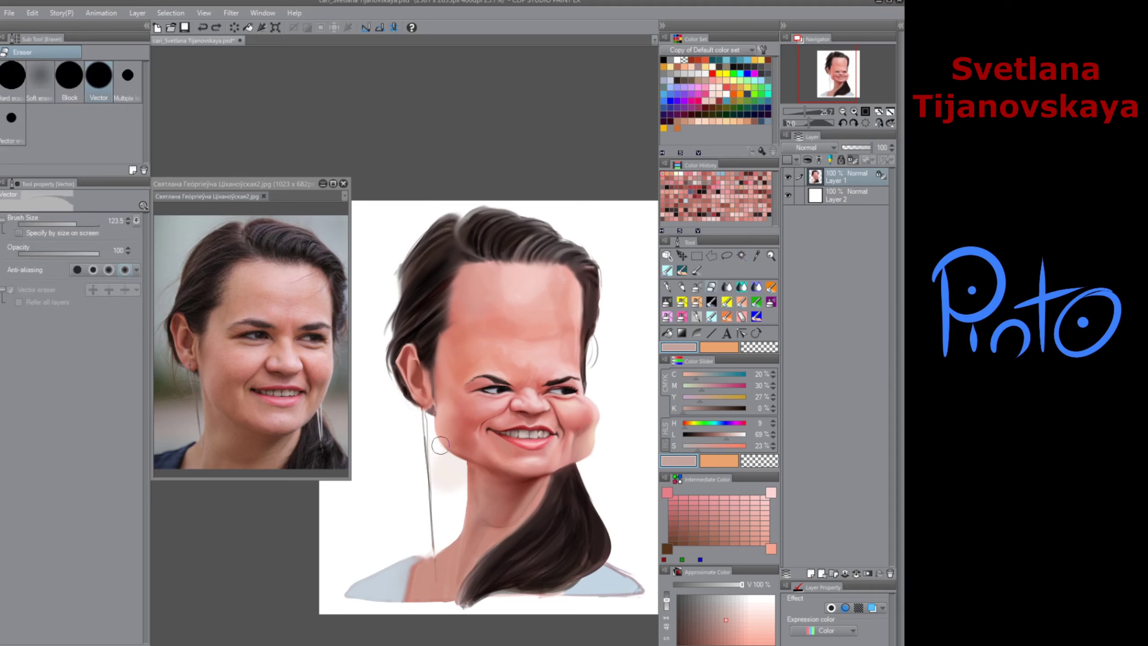
mouse_move(459, 460)
left_mouse_down()
mouse_move(436, 478)
mouse_move(455, 465)
mouse_move(461, 496)
left_mouse_up()
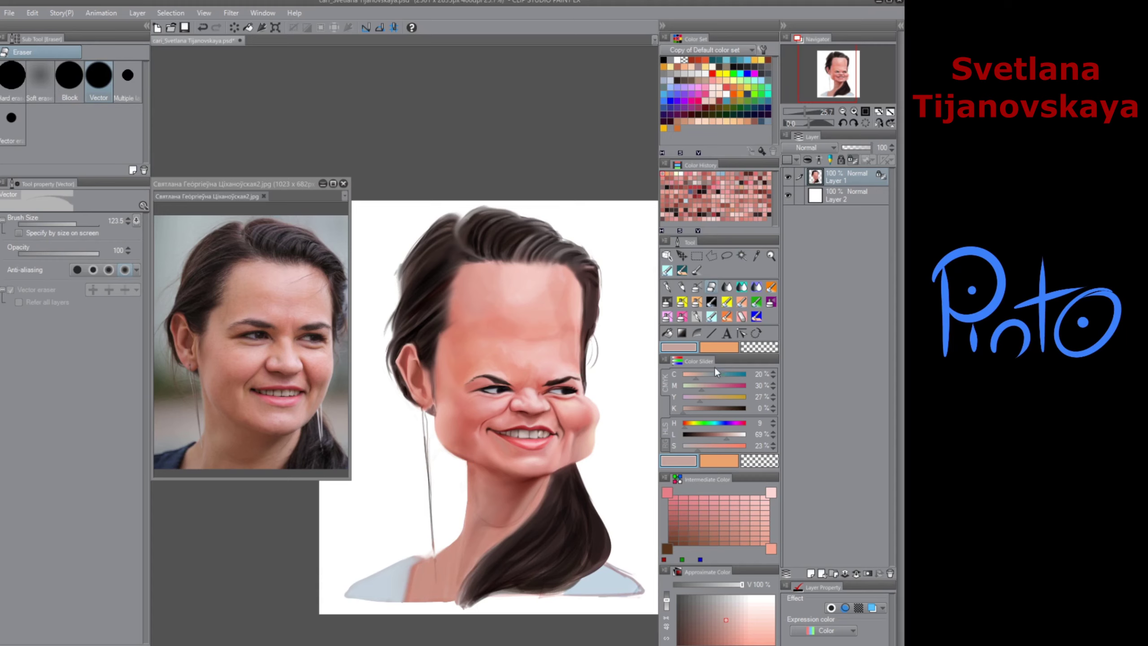
Step: Soften the neck and jaw tones with Normal 2 at size 388.7 in sampled skin colours and smudge the neck with Finger tip
left_click(696, 302)
mouse_move(469, 542)
left_mouse_down()
mouse_move(450, 562)
mouse_move(450, 574)
mouse_move(462, 541)
mouse_move(456, 582)
mouse_move(464, 536)
mouse_move(455, 588)
left_mouse_up()
left_click_drag(466, 503, 453, 592)
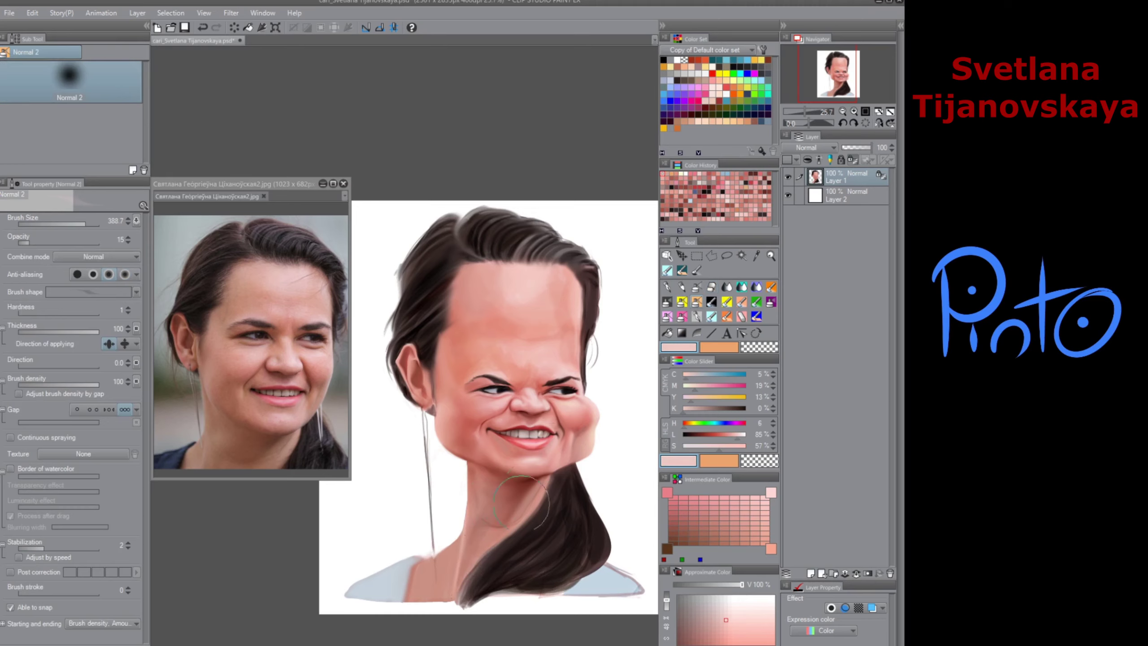
left_click_drag(541, 496, 522, 531)
left_click_drag(538, 488, 525, 536)
left_click(559, 468, "alt")
left_click_drag(563, 464, 565, 467)
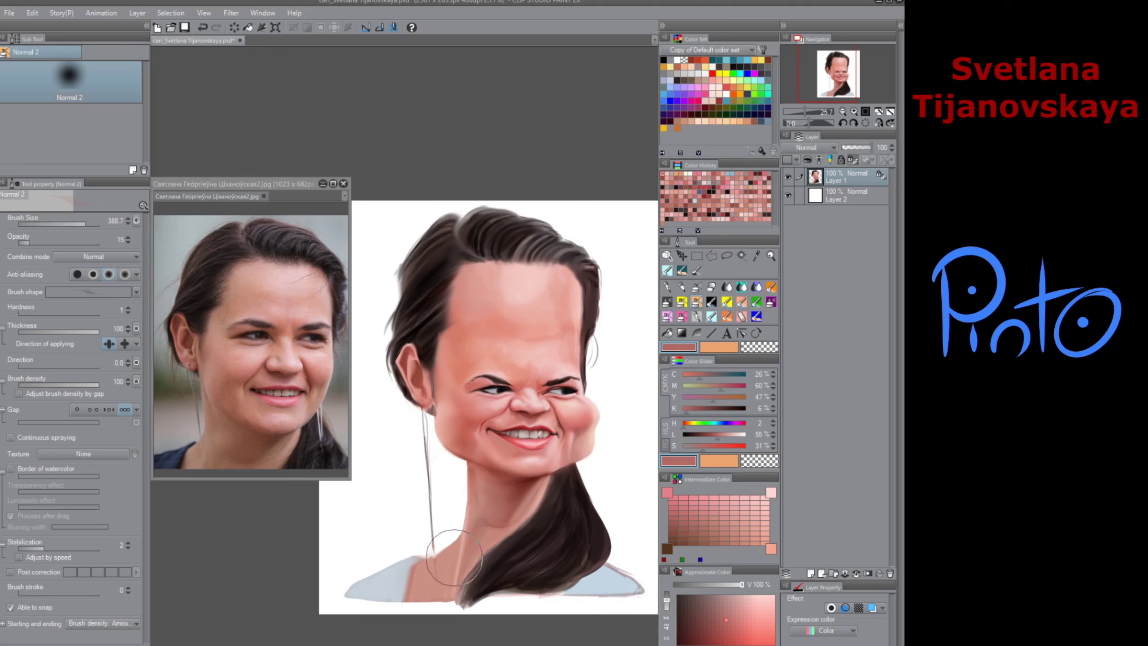
left_click(467, 546, "alt")
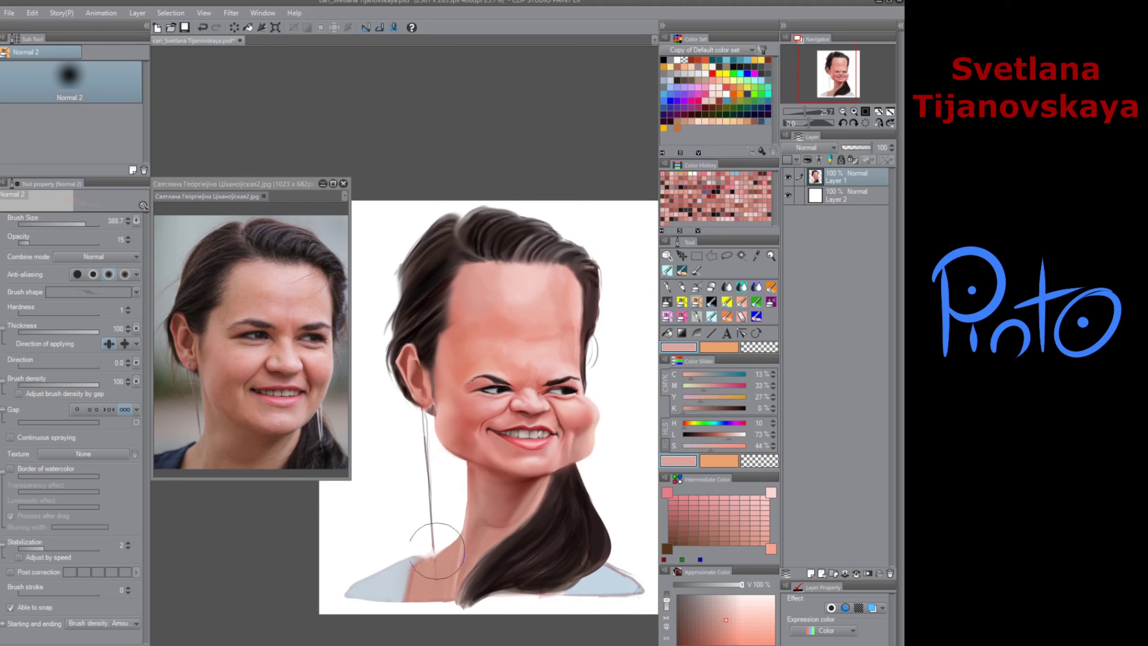
left_click(728, 287)
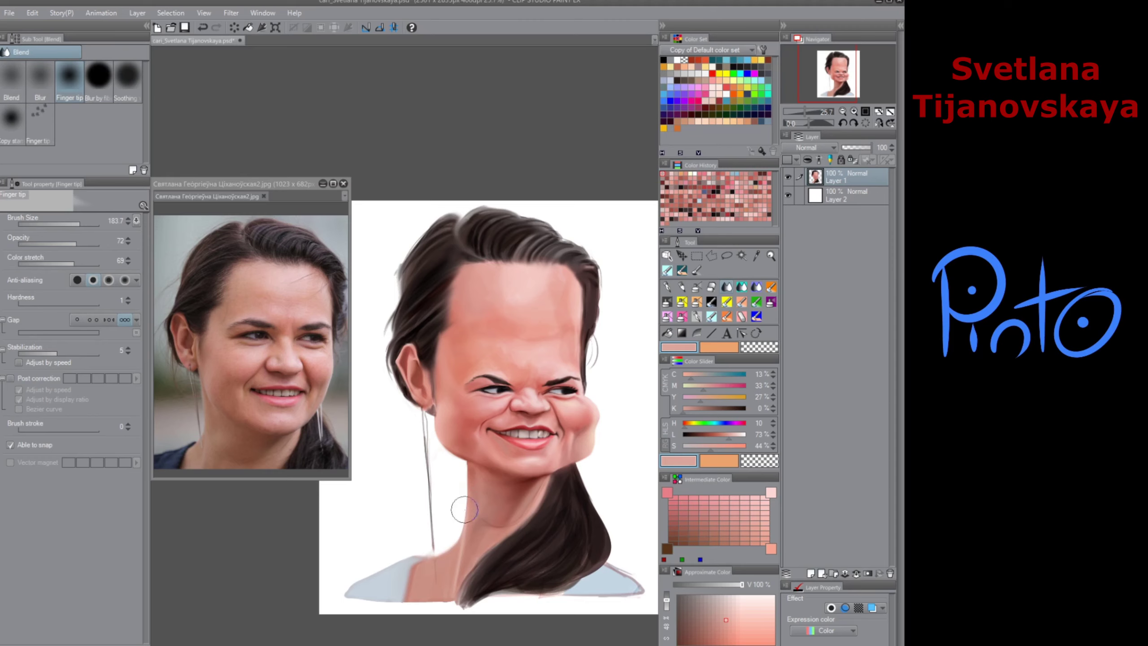
Step: Refine the lower lid line and lashes of the far eye with the Mapping pen at size 23.5 in sampled dark tones
scroll(533, 562, "down", 2)
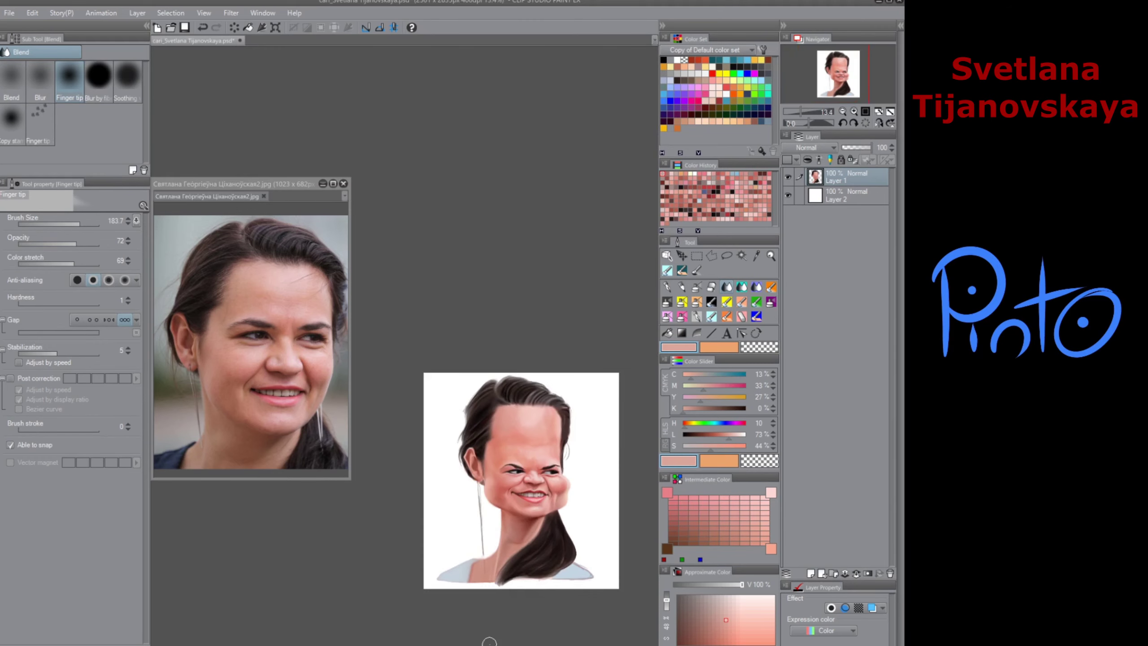
scroll(560, 471, "up", 6)
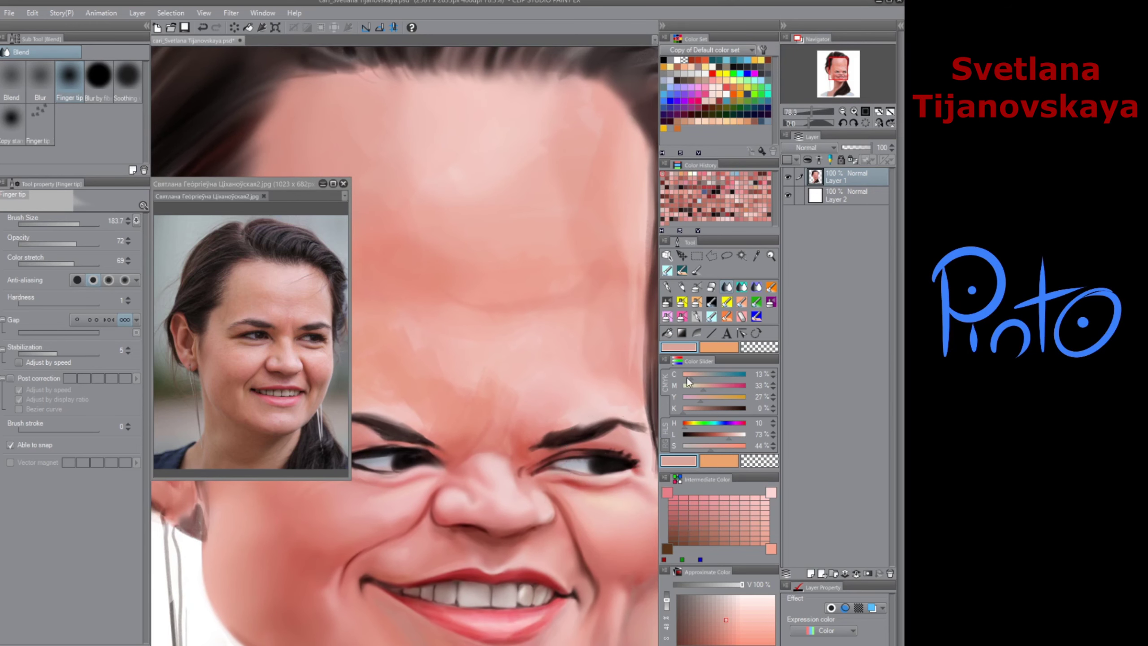
left_click(682, 286)
left_click(613, 460, "alt")
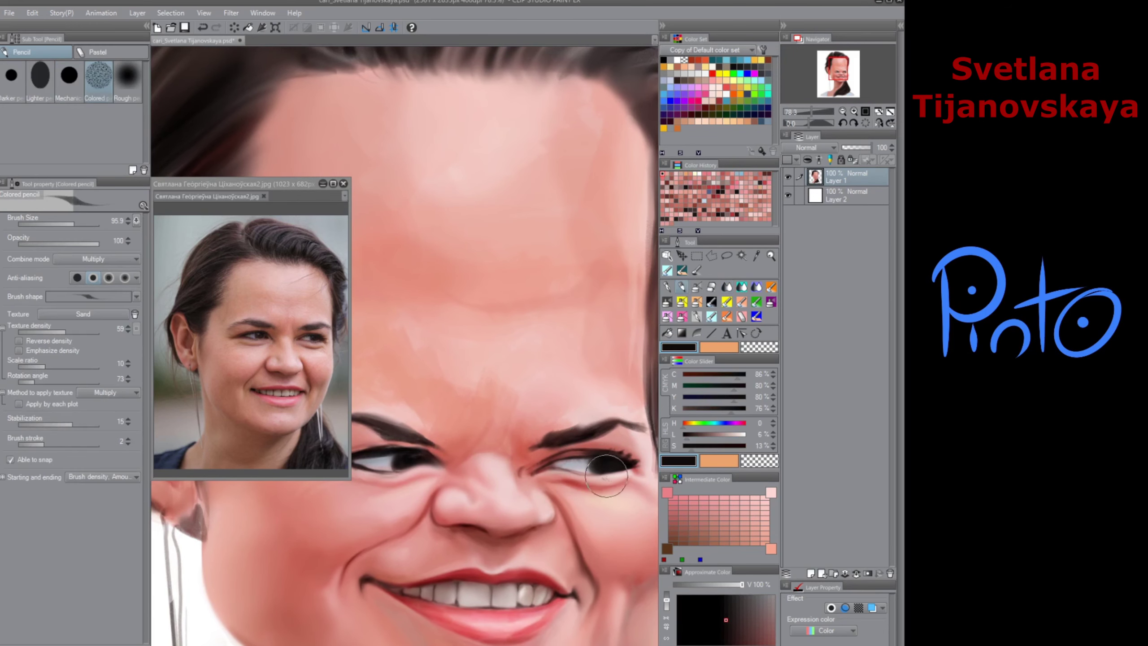
key("p")
left_click(600, 480, "alt")
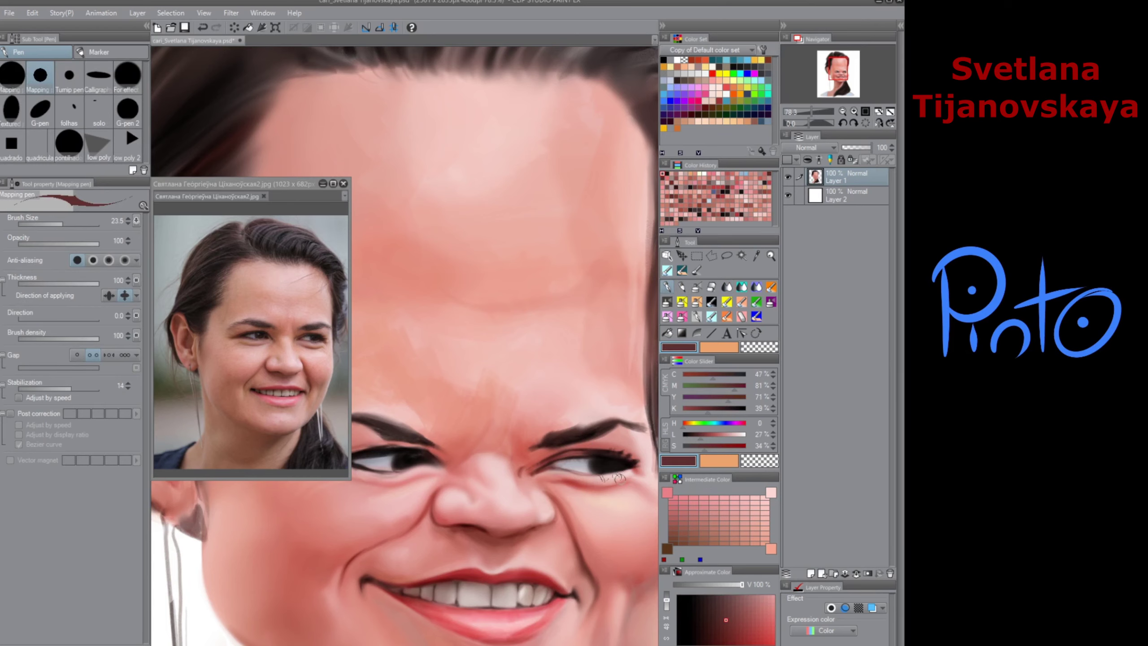
key("ctrl+z")
left_click(622, 473, "alt")
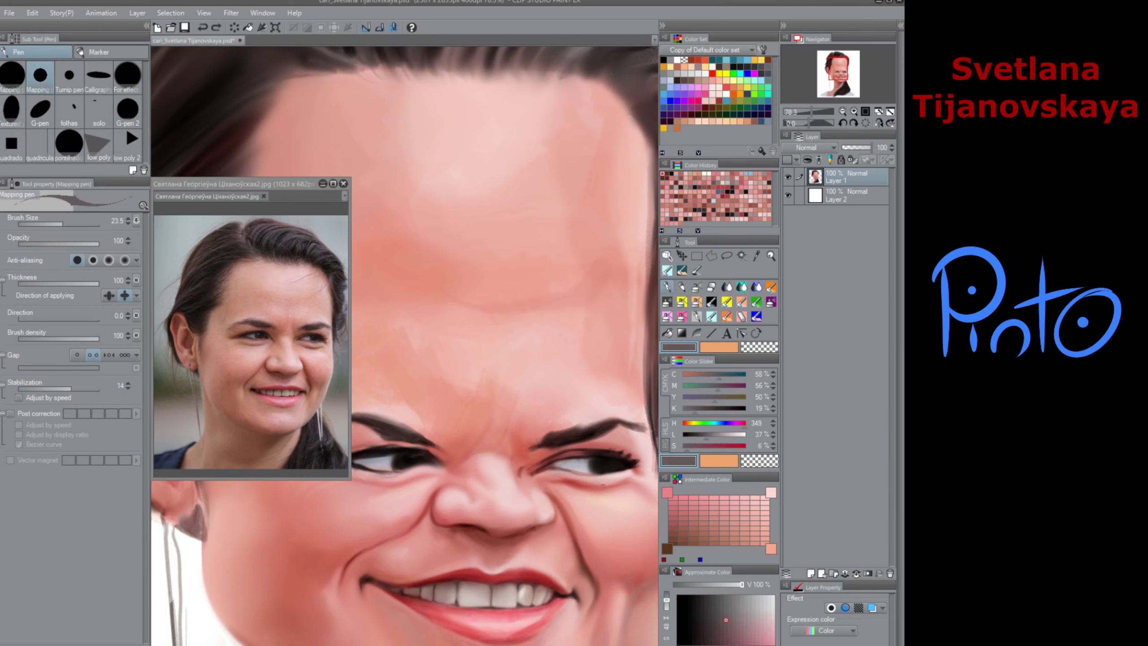
left_click_drag(601, 475, 608, 476)
left_click(624, 460, "alt")
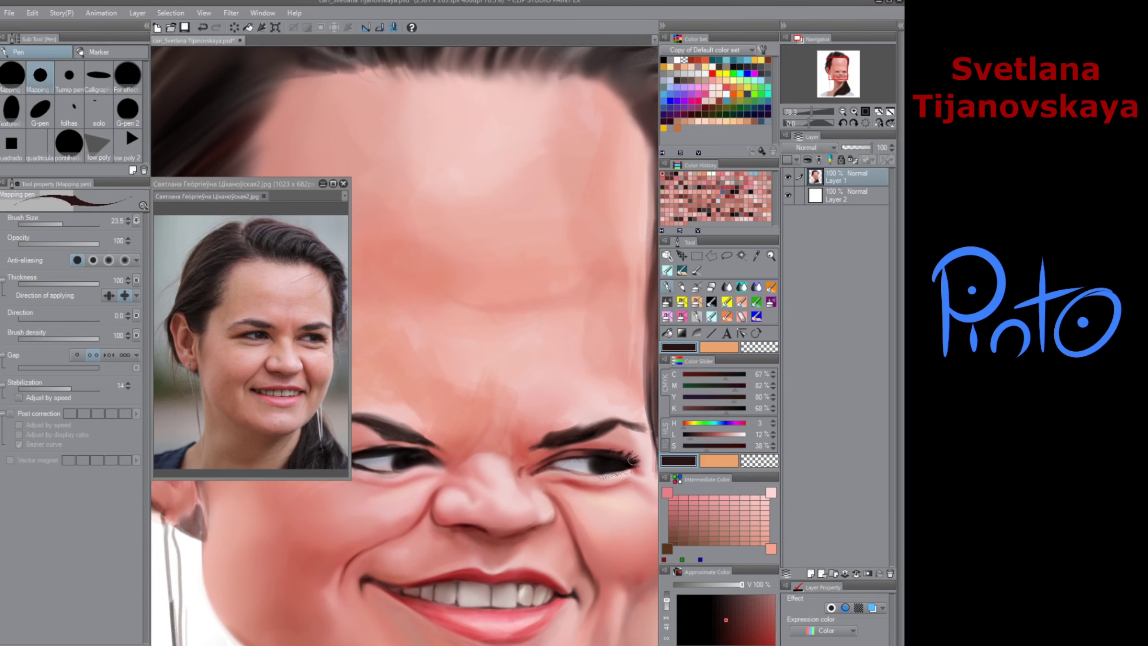
Step: Darken the lid line of the near eye with the Mapping pen in sampled near-black tones
left_click_drag(486, 474, 540, 472)
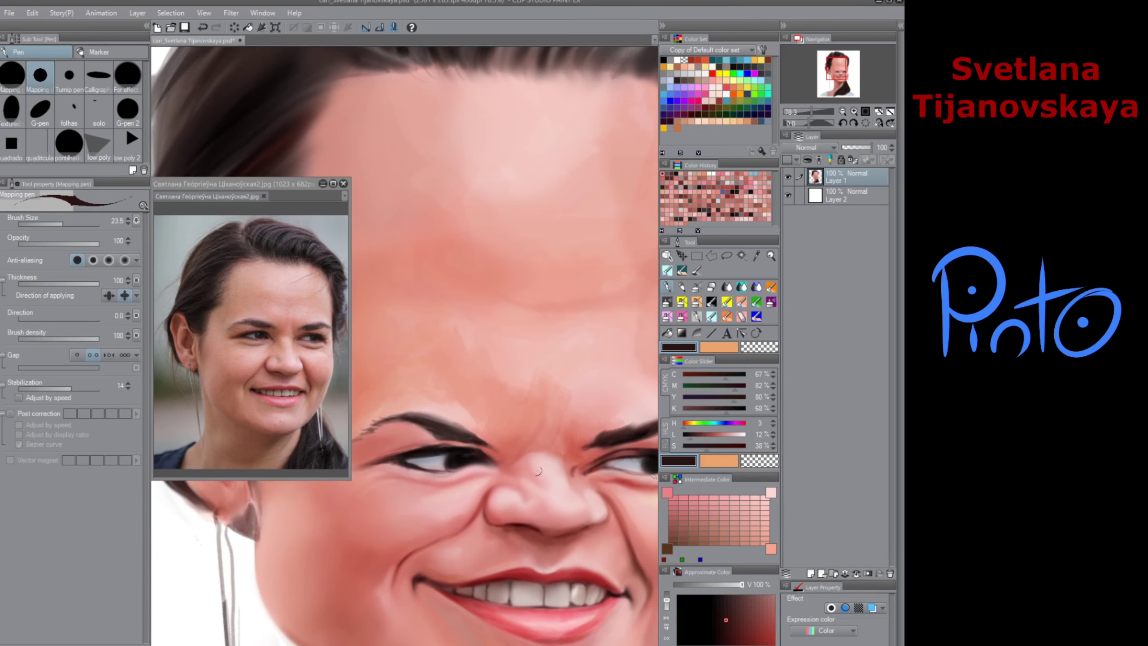
left_click(430, 451, "alt")
left_click(470, 447, "alt")
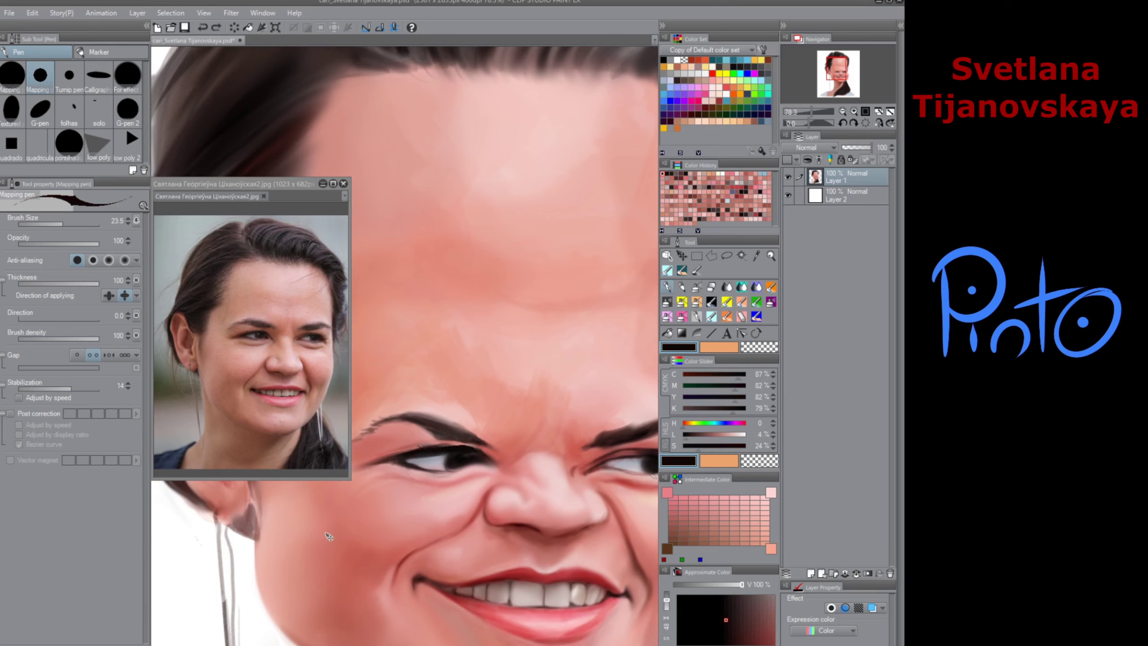
left_click(439, 448, "alt")
left_click(440, 447)
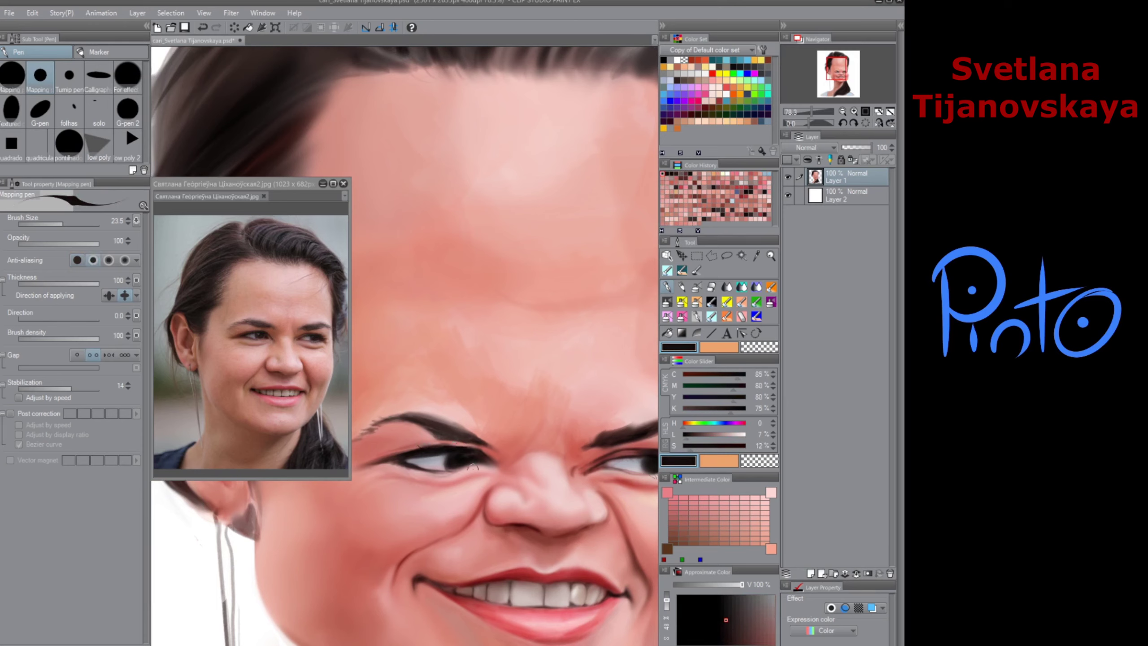
Step: Smudge the lower edge of the far eye with Finger tip reduced to size 110.6
left_click_drag(583, 506, 440, 479)
left_click(727, 287)
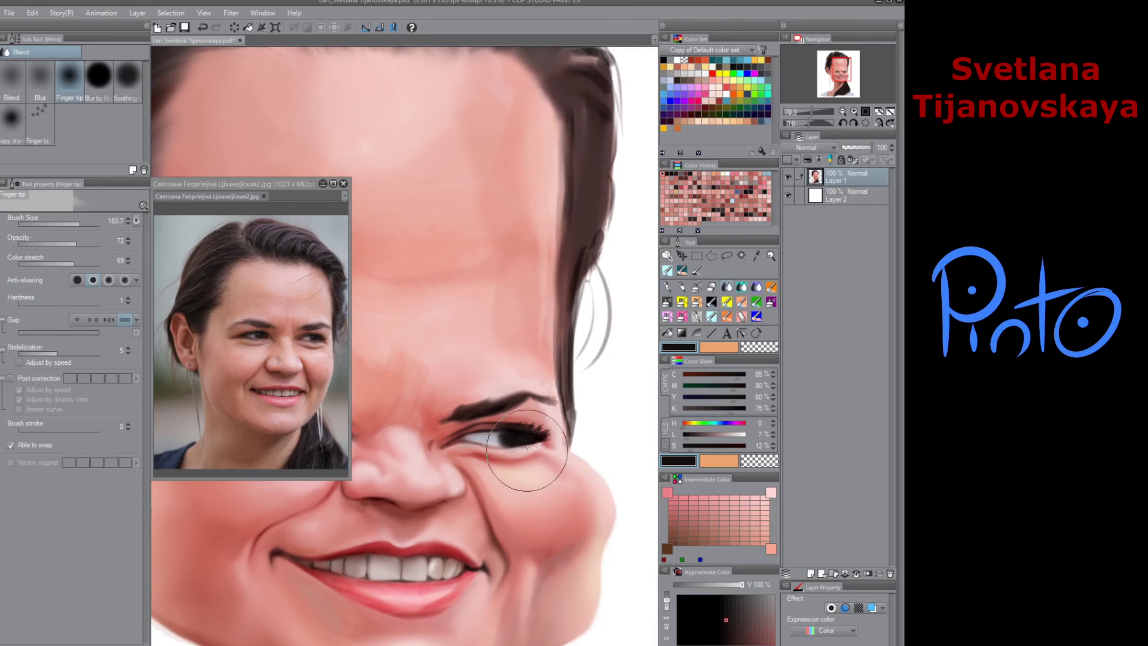
left_click_drag(512, 461, 495, 461, "ctrl+alt")
mouse_move(498, 471)
left_mouse_down()
mouse_move(547, 446)
mouse_move(535, 442)
mouse_move(549, 447)
mouse_move(496, 449)
mouse_move(534, 446)
left_mouse_up()
Step: Touch up the far eye's lower lid and outer corner with the Mapping pen in sampled pinks, red and near-black
left_click(669, 289)
left_click(526, 453, "alt")
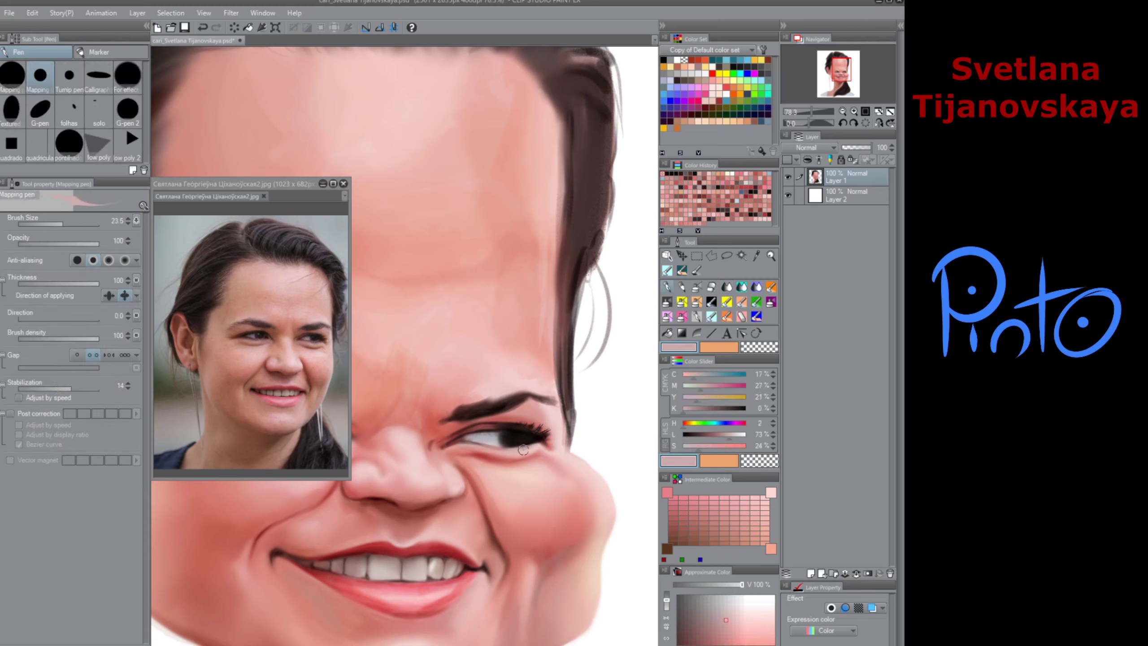
left_click(524, 448, "alt")
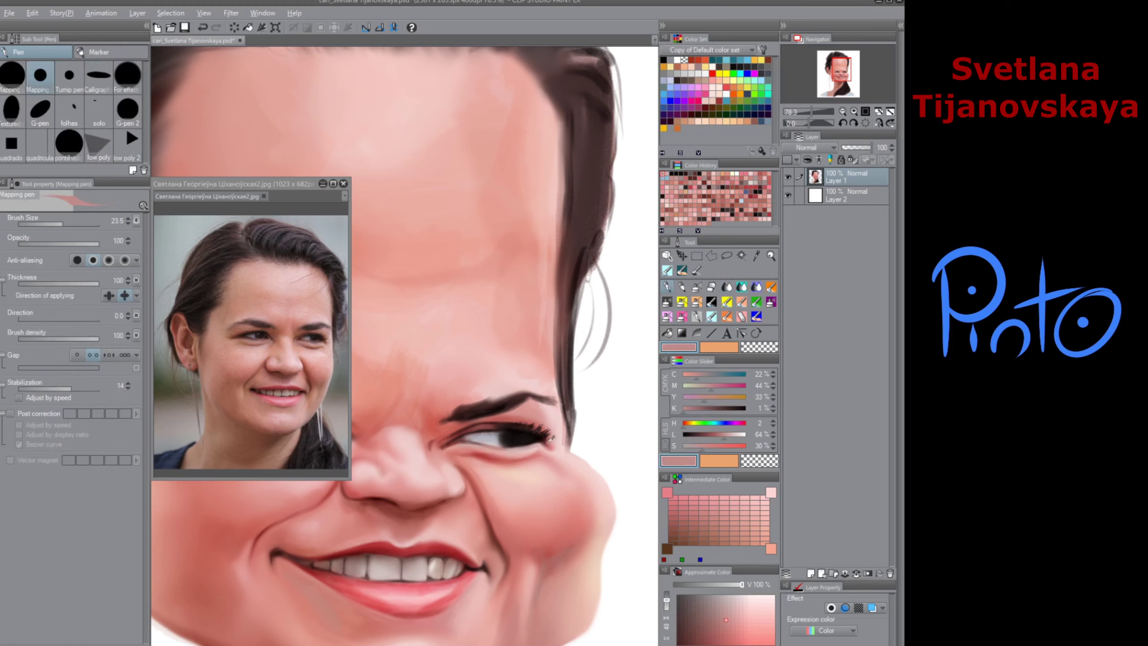
left_click(536, 443, "alt")
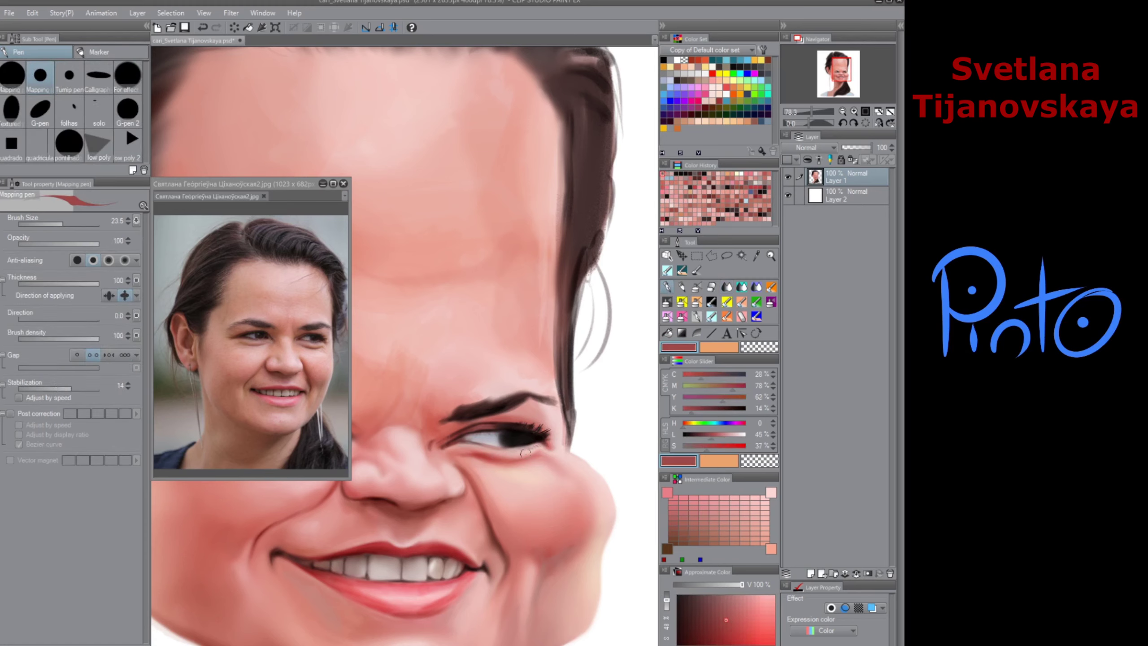
left_click(521, 448, "alt")
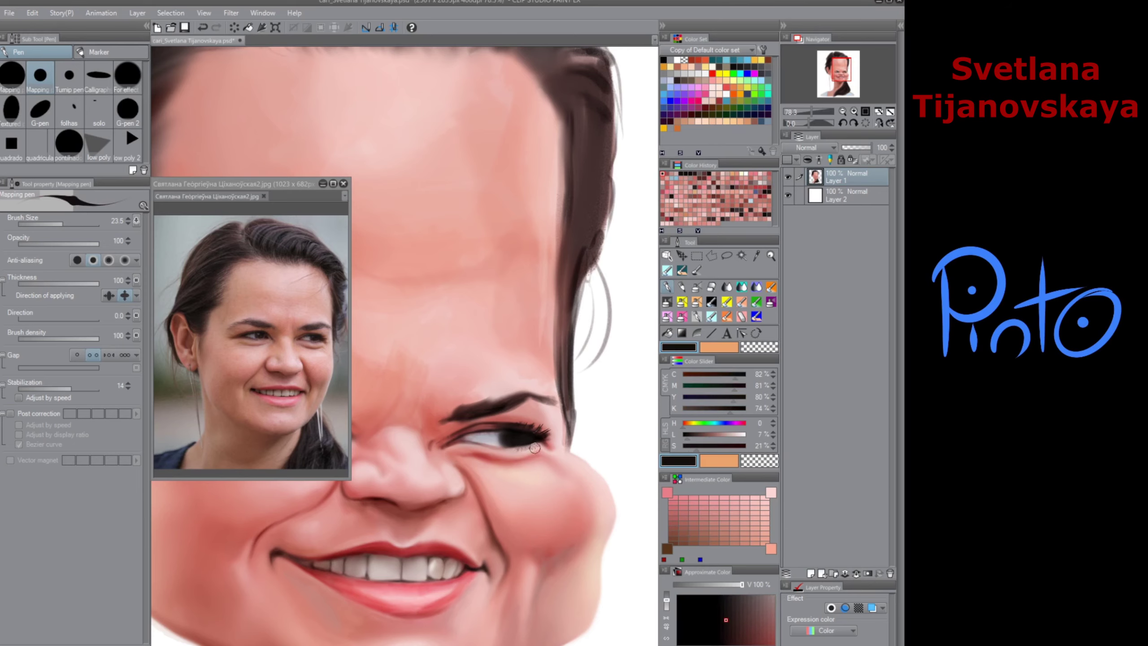
Step: Shade the outer corner and surroundings of the near eye with Multiply2 in sampled pink, dark brown and reddish tones
left_click_drag(499, 478, 626, 478)
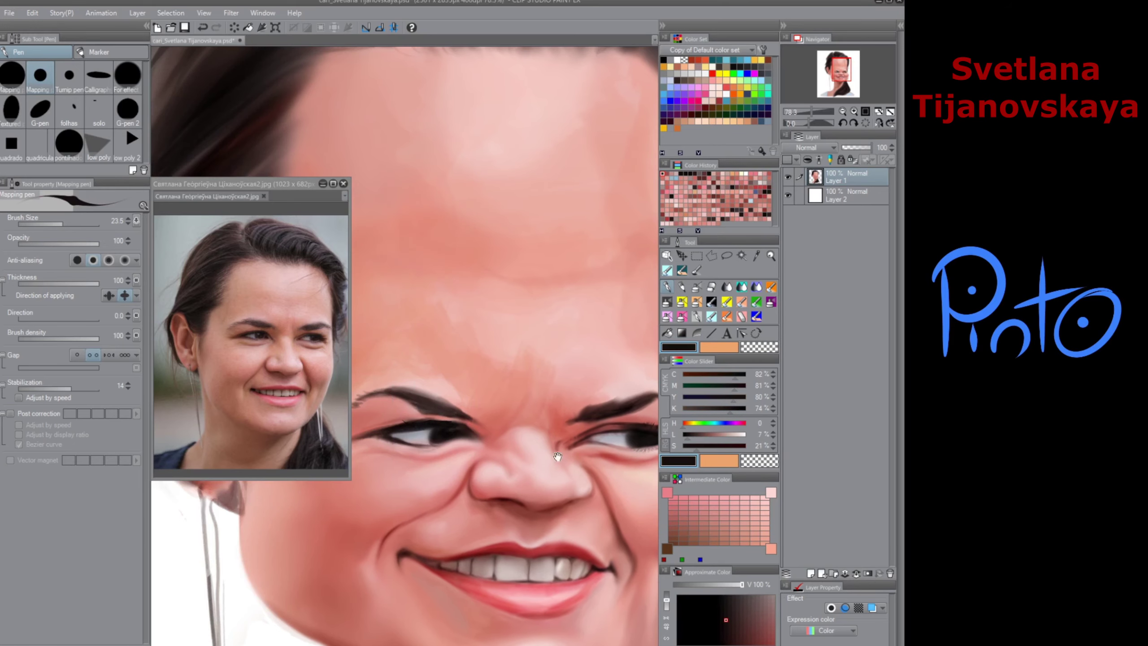
left_click(667, 302)
left_click(418, 451, "alt")
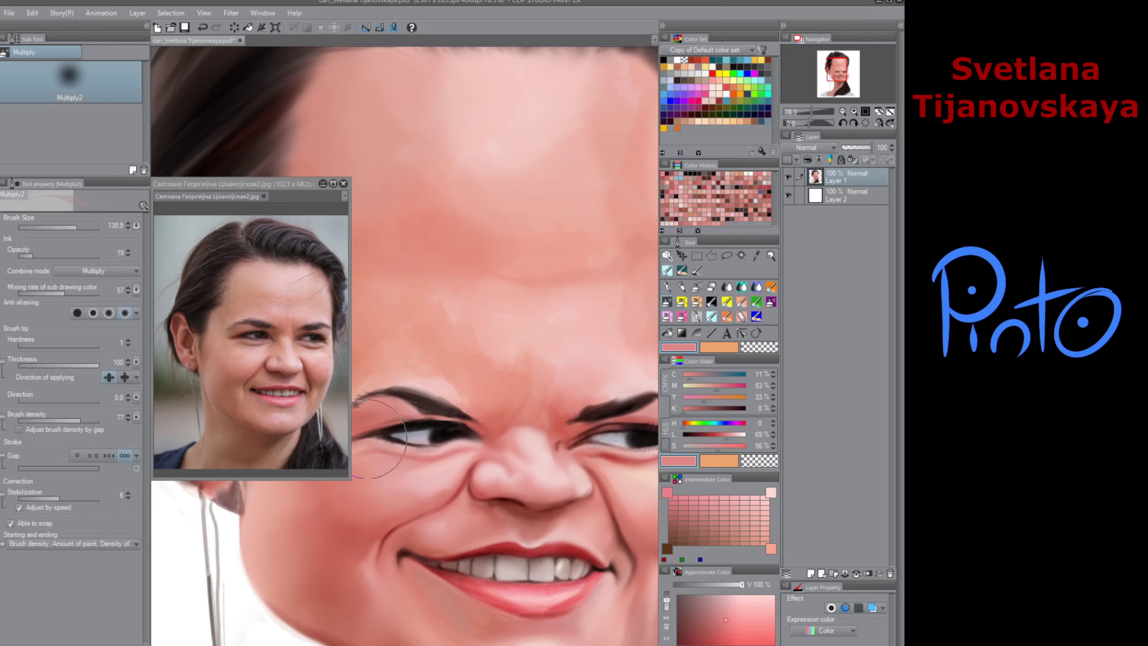
mouse_move(403, 446)
left_mouse_down()
mouse_move(367, 438)
mouse_move(572, 442)
mouse_move(568, 454)
mouse_move(588, 434)
mouse_move(562, 442)
left_mouse_up()
left_click(572, 442, "alt")
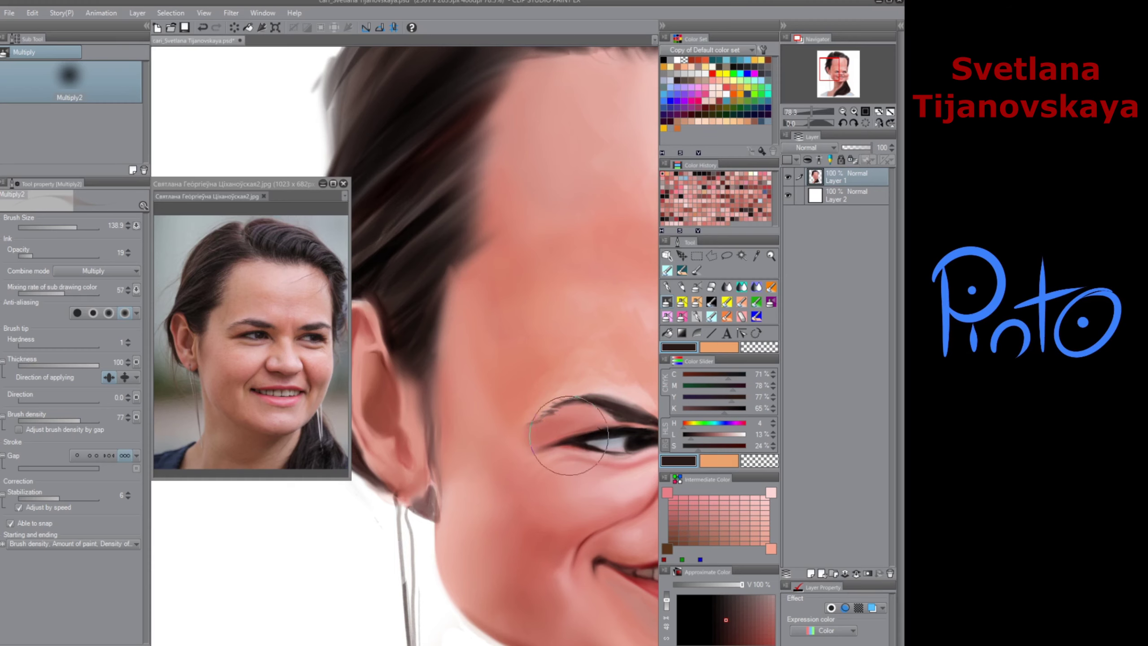
left_click(563, 439, "alt")
Step: Smudge the skin around the nose bridge and between the eyebrows with Finger tip at size 110.6
scroll(556, 456, "down", 5)
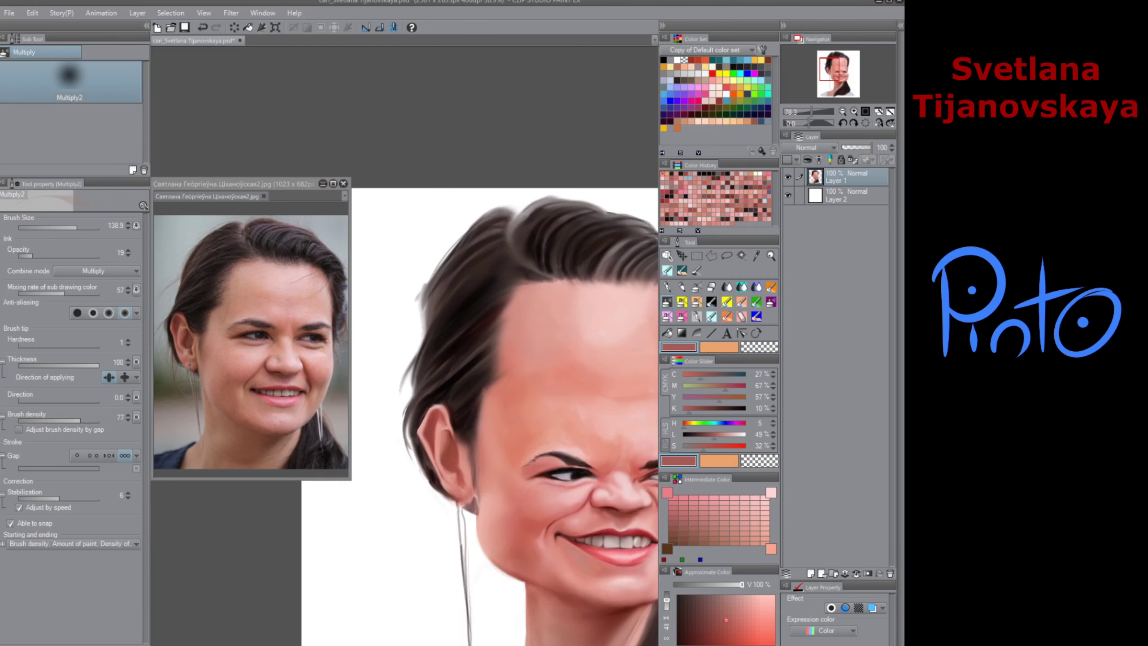
scroll(493, 407, "up", 3)
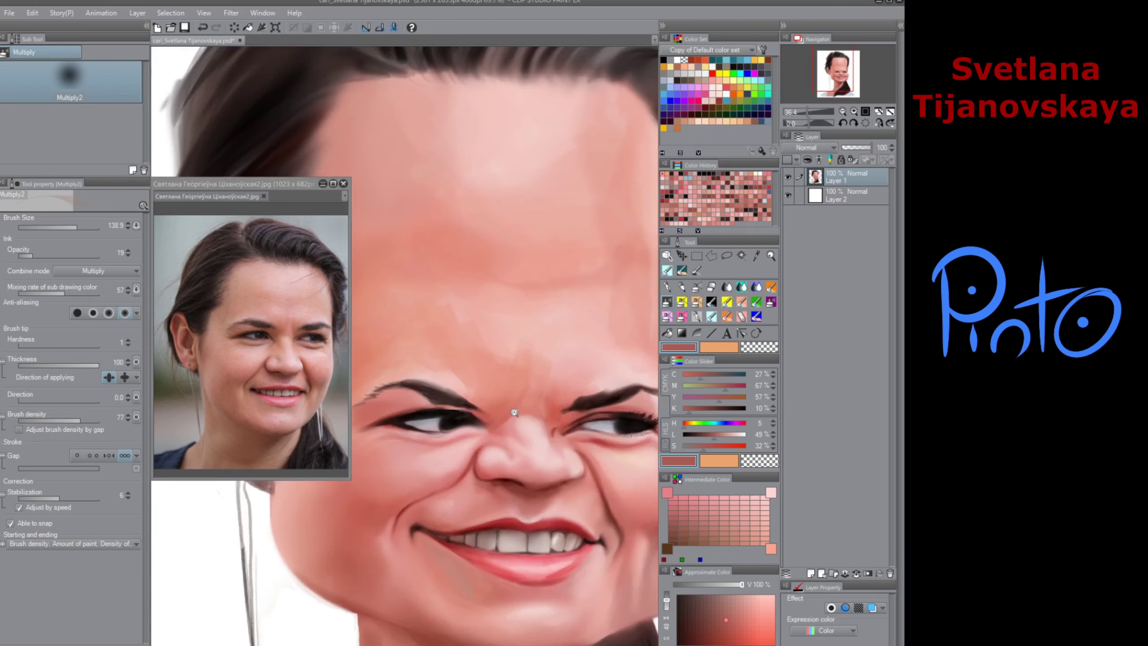
left_click(732, 288)
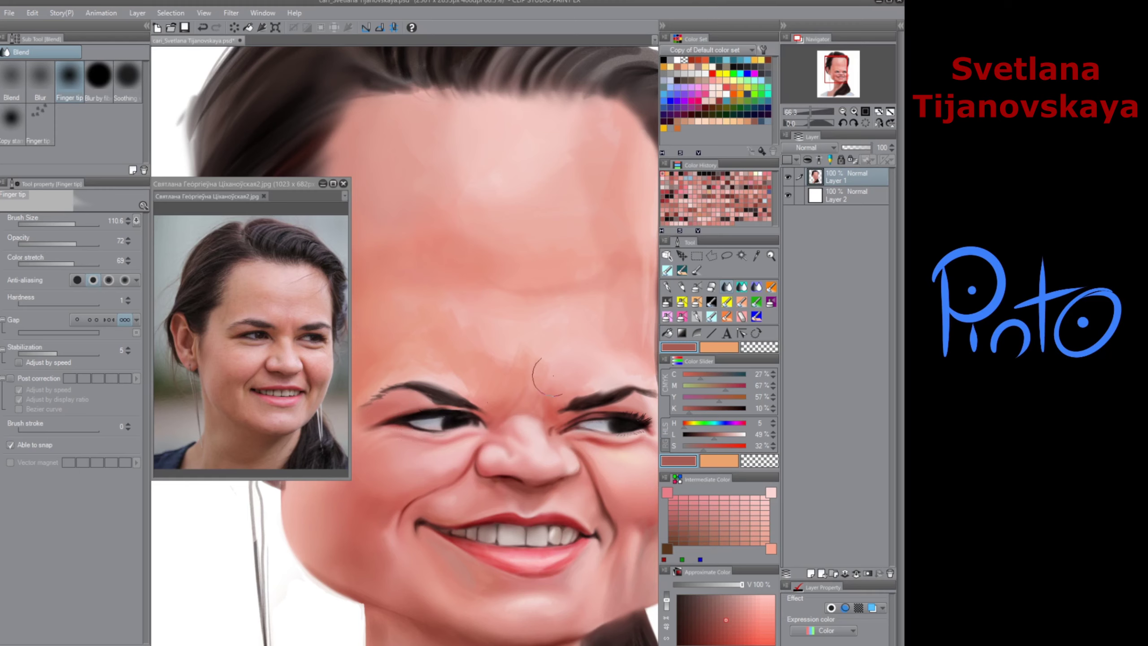
Step: Refine the near eye with the Mapping pen in a sampled greyish pink and soften the strokes with Finger tip
left_click(668, 286)
left_click(423, 431, "alt")
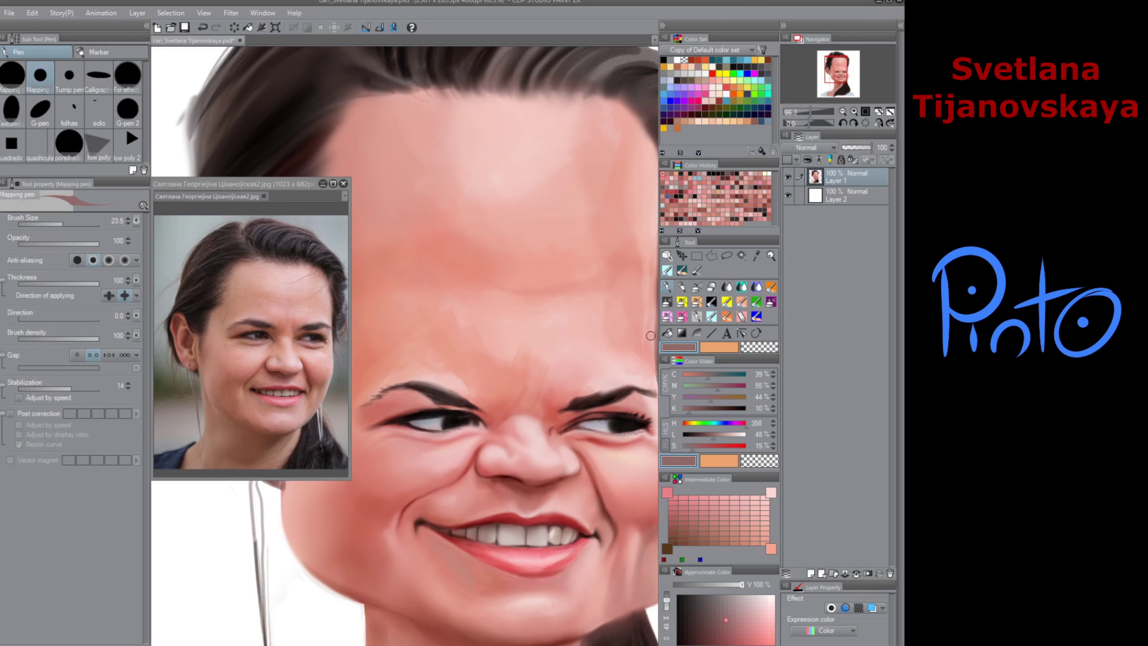
left_click(727, 286)
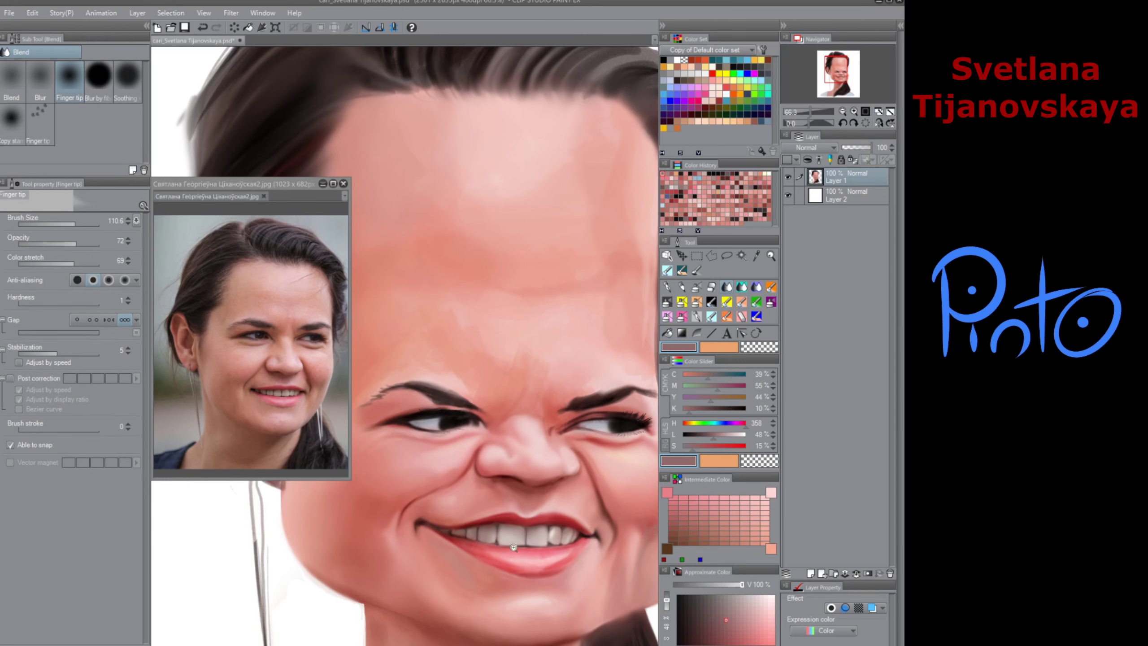
Step: Pull hair strands along the near side of the hairline with Finger tip at 92 opacity and 93 color stretch
scroll(511, 560, "down", 2)
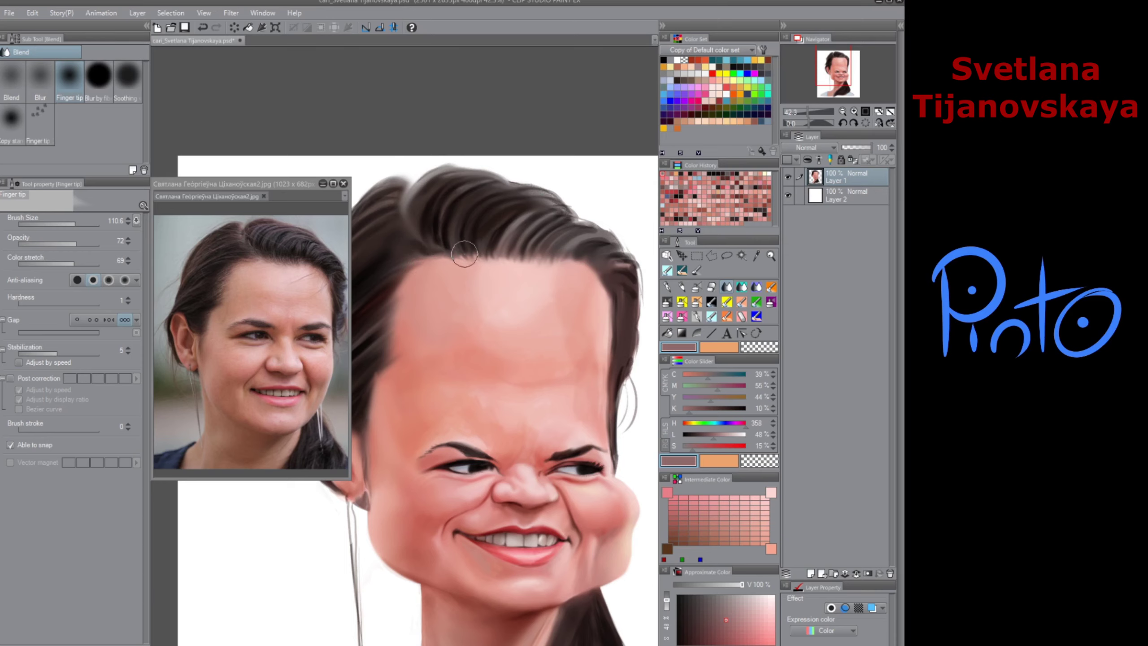
left_click(92, 244)
left_click(93, 264)
mouse_move(439, 257)
left_mouse_down()
mouse_move(391, 274)
mouse_move(458, 249)
mouse_move(437, 255)
mouse_move(427, 281)
mouse_move(382, 295)
mouse_move(375, 311)
mouse_move(411, 287)
mouse_move(400, 336)
left_mouse_up()
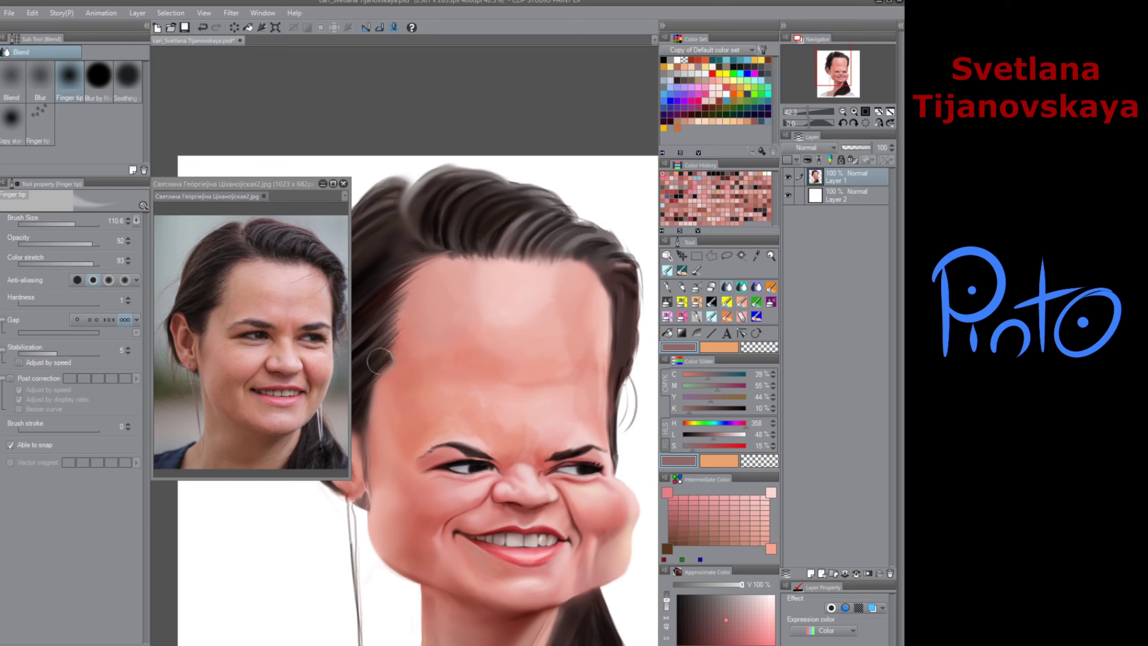
left_click_drag(411, 277, 396, 302)
mouse_move(454, 252)
left_mouse_down()
mouse_move(400, 261)
mouse_move(455, 251)
mouse_move(376, 287)
left_mouse_up()
left_click_drag(455, 229, 399, 249)
Step: Smudge the hair on the crown and back of the head into flowing strands with a smoother outer edge
left_click_drag(438, 325, 556, 356)
mouse_move(513, 291)
left_mouse_down()
mouse_move(556, 276)
mouse_move(517, 310)
mouse_move(466, 310)
left_mouse_up()
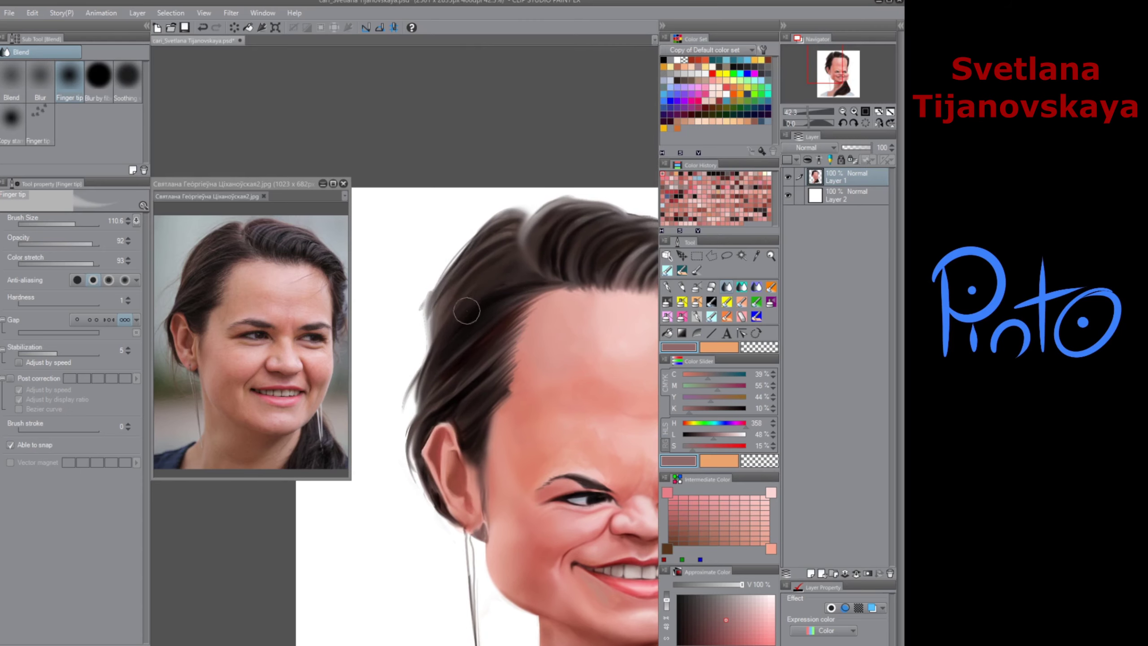
mouse_move(534, 205)
left_mouse_down()
mouse_move(526, 241)
mouse_move(569, 210)
left_mouse_up()
mouse_move(445, 309)
left_mouse_down()
mouse_move(424, 286)
mouse_move(469, 231)
mouse_move(429, 286)
mouse_move(425, 336)
left_mouse_up()
mouse_move(493, 287)
left_mouse_down()
mouse_move(430, 333)
mouse_move(421, 364)
left_mouse_up()
mouse_move(443, 327)
left_mouse_down()
mouse_move(422, 390)
mouse_move(421, 371)
left_mouse_up()
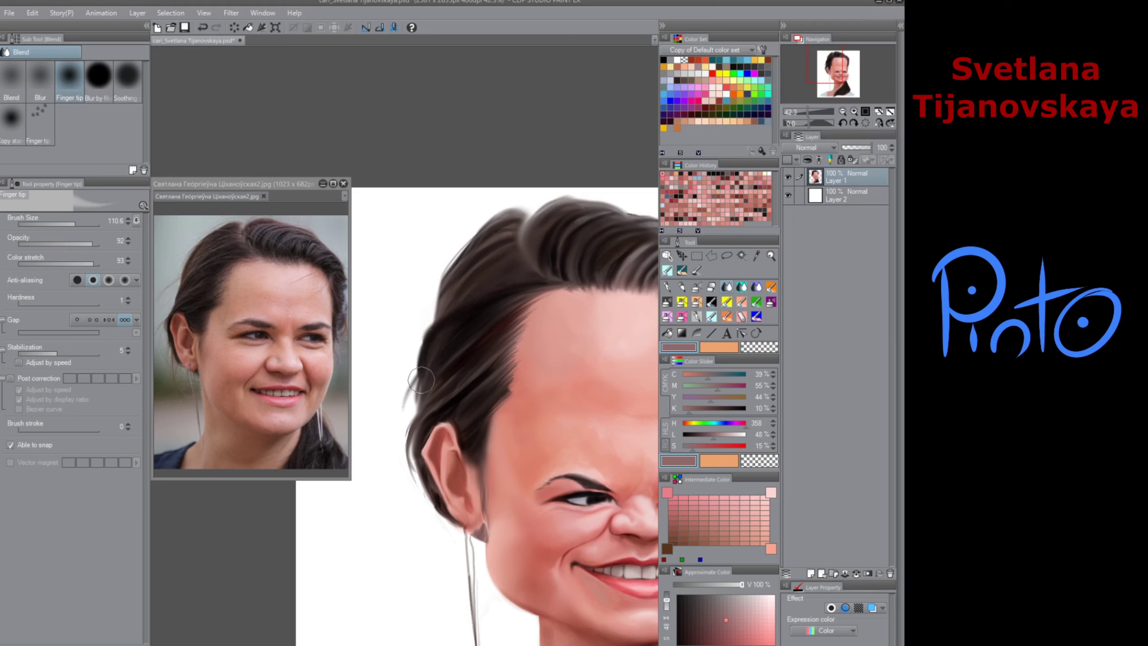
Step: Smudge the hair behind the ear, the ear's inner fold and the upper back hair, undoing the stroke along the ear's rim
mouse_move(424, 455)
left_mouse_down()
mouse_move(420, 489)
mouse_move(413, 475)
mouse_move(439, 510)
mouse_move(414, 441)
mouse_move(450, 523)
mouse_move(437, 516)
mouse_move(456, 526)
left_mouse_up()
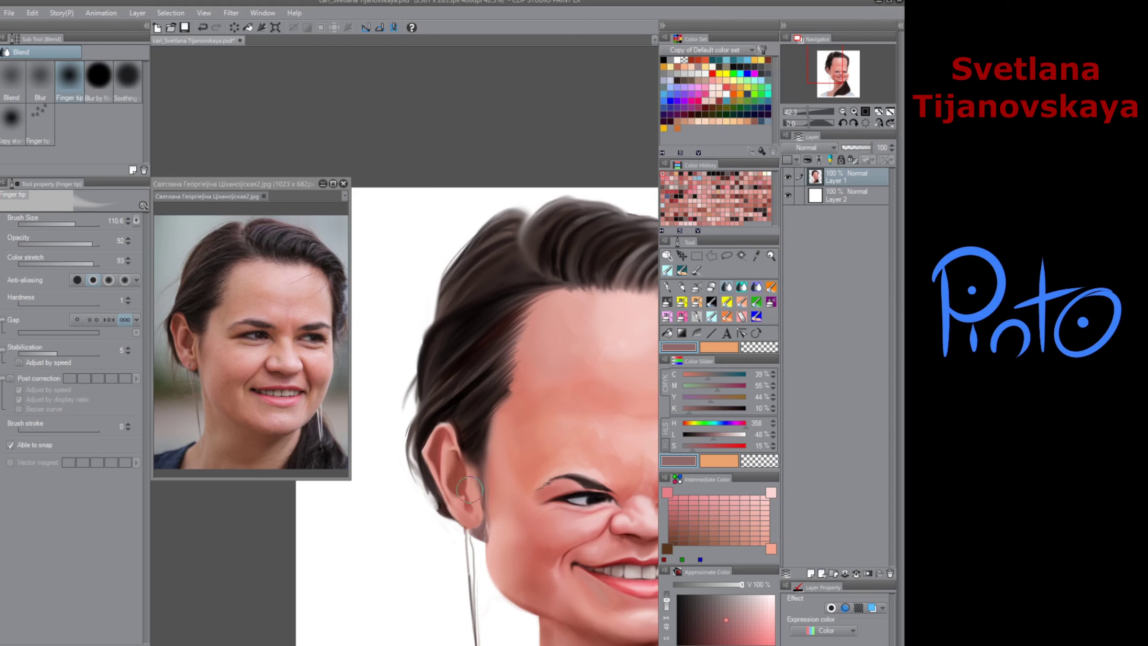
left_click_drag(468, 487, 467, 475)
left_click_drag(432, 461, 440, 417)
key("ctrl+z")
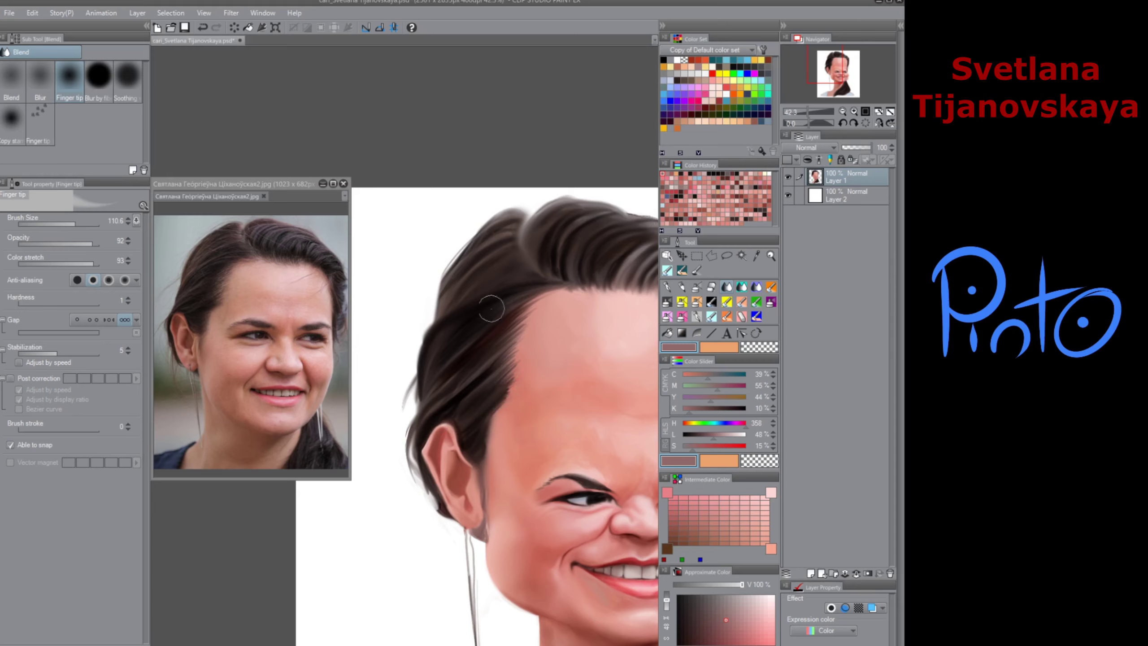
left_click_drag(479, 238, 445, 287)
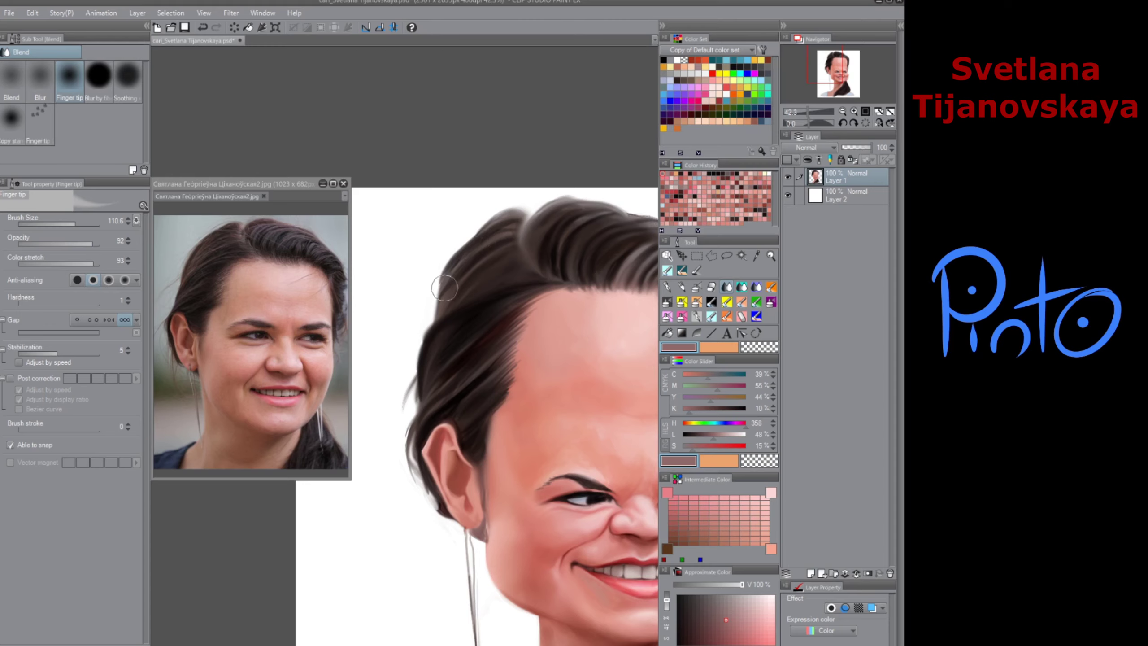
Step: Smudge the hair at the crown and behind the ear, and darken the hair around the earlobe with Multiply2 in a sampled dark brown
mouse_move(503, 216)
left_mouse_down()
mouse_move(477, 232)
mouse_move(525, 213)
mouse_move(492, 224)
left_mouse_up()
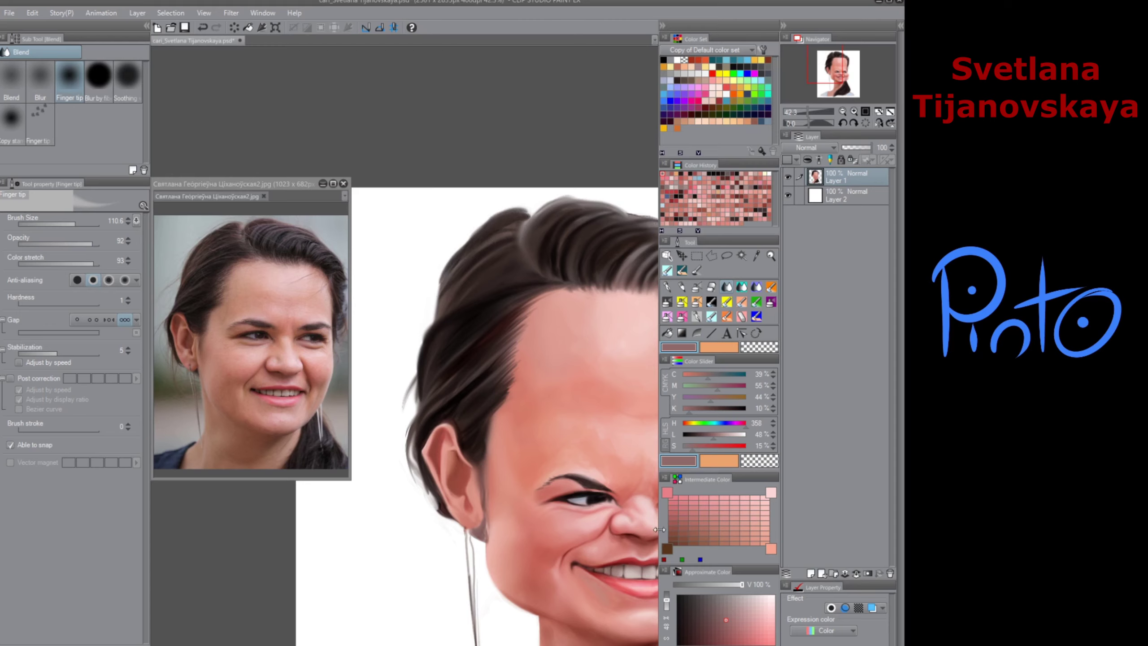
left_click_drag(429, 495, 437, 506)
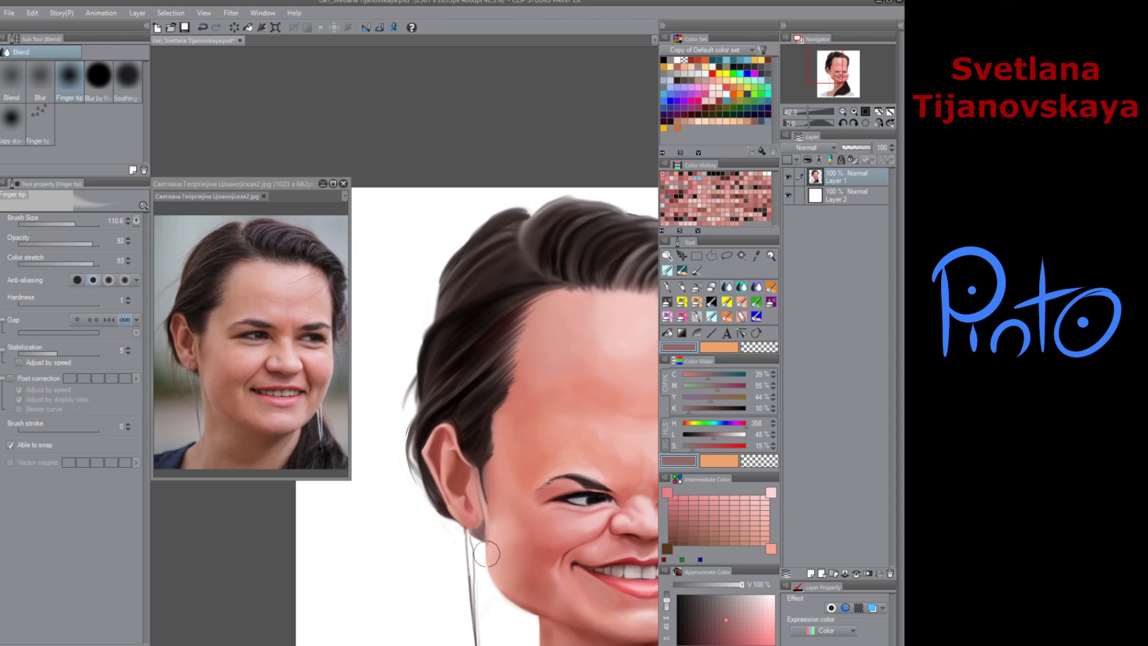
left_click(668, 302)
left_click(481, 478, "alt")
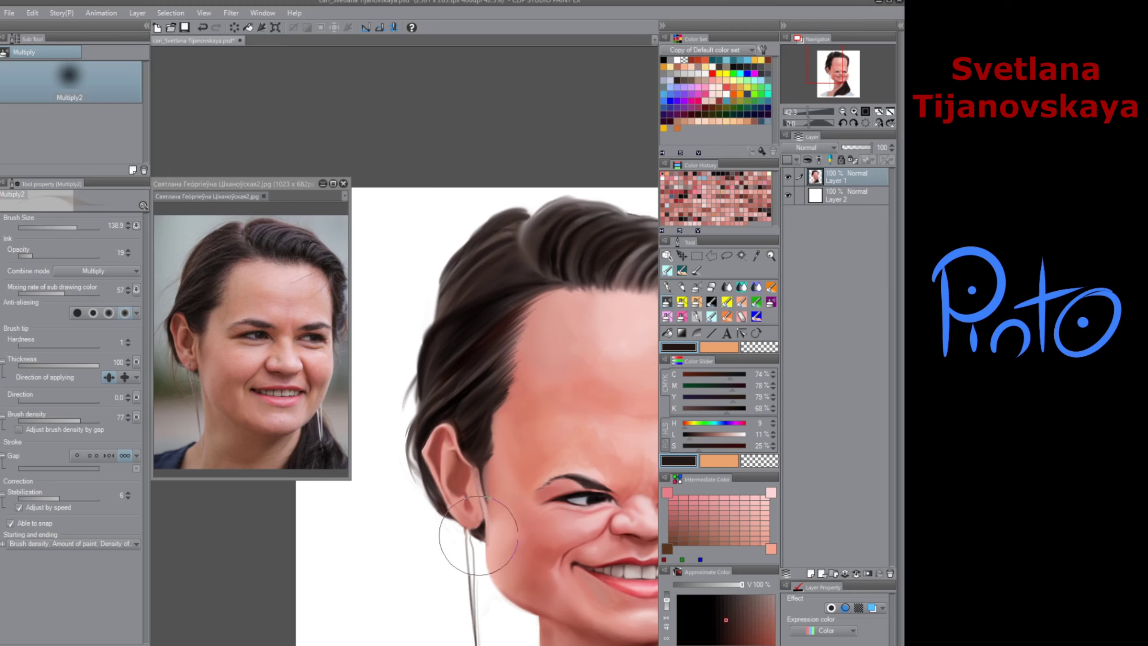
key("j")
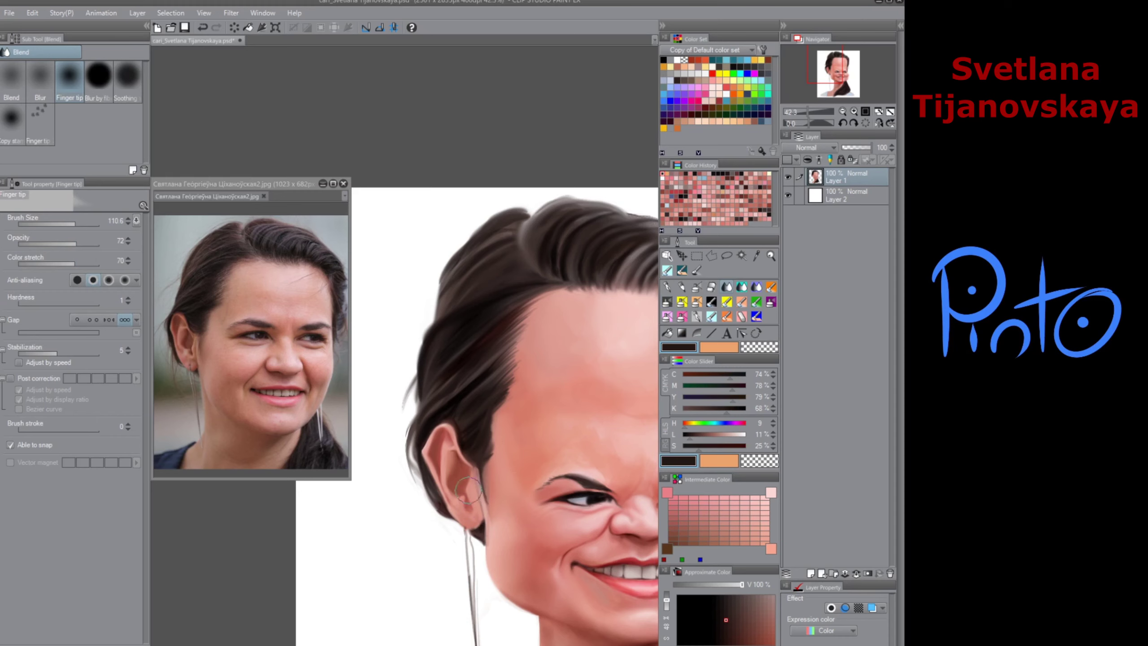
Step: Paint light pink tones on the ear with Normal 2 and shade its inner folds with Multiply2 in a sampled dark red
left_click(699, 320)
left_click(628, 364, "alt")
left_click(697, 302)
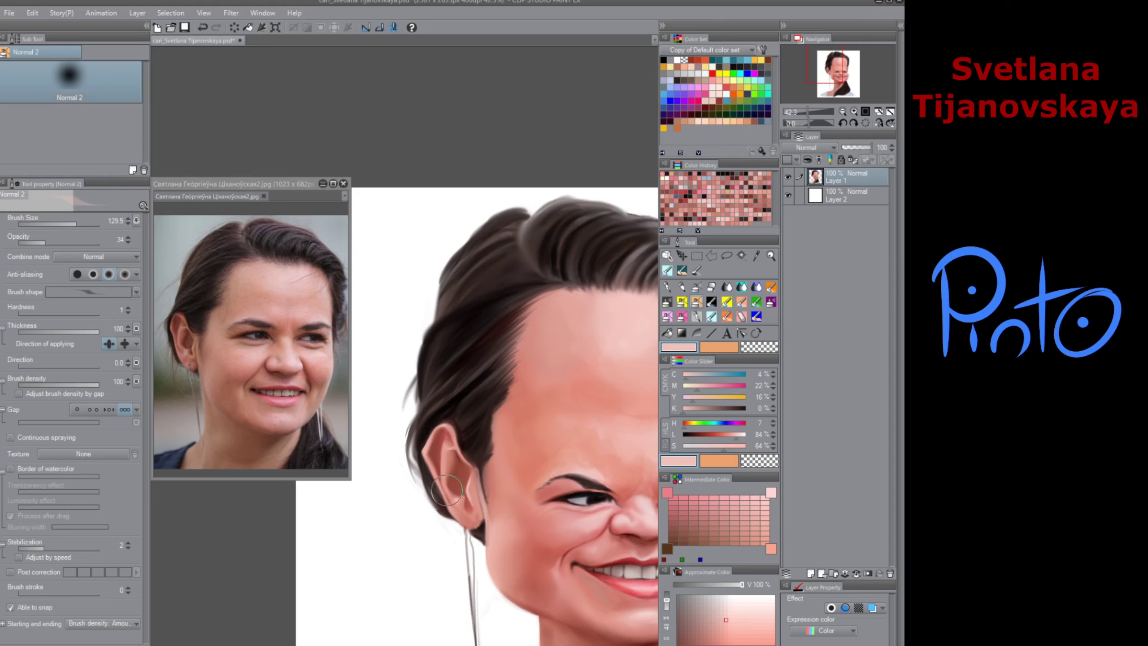
left_click(484, 517, "alt")
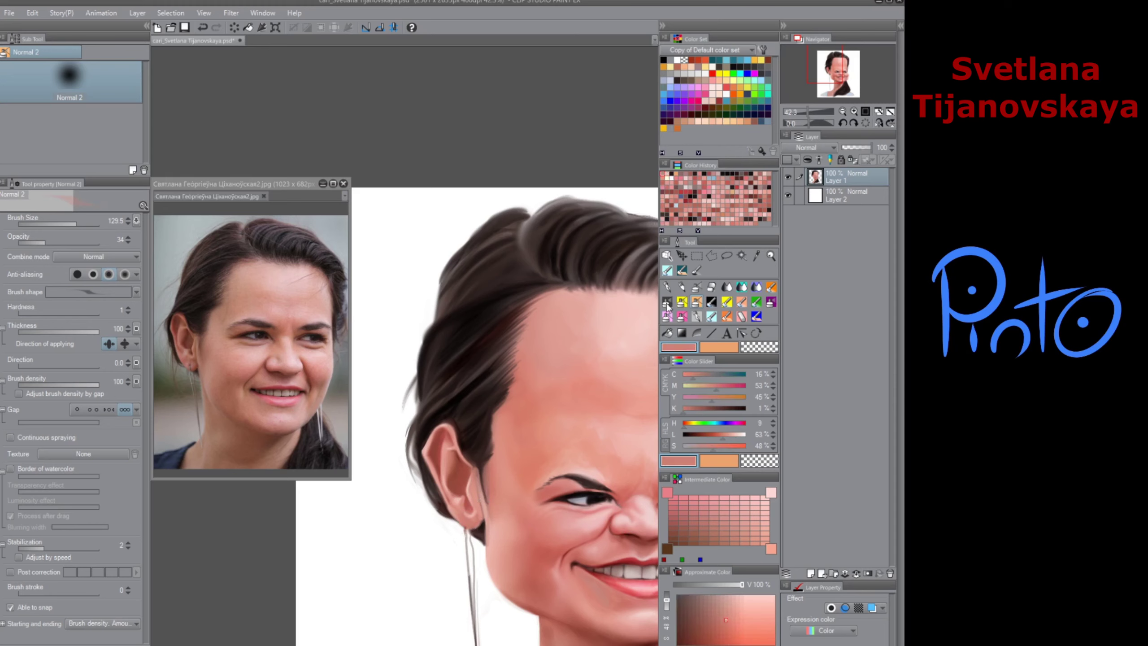
key("b")
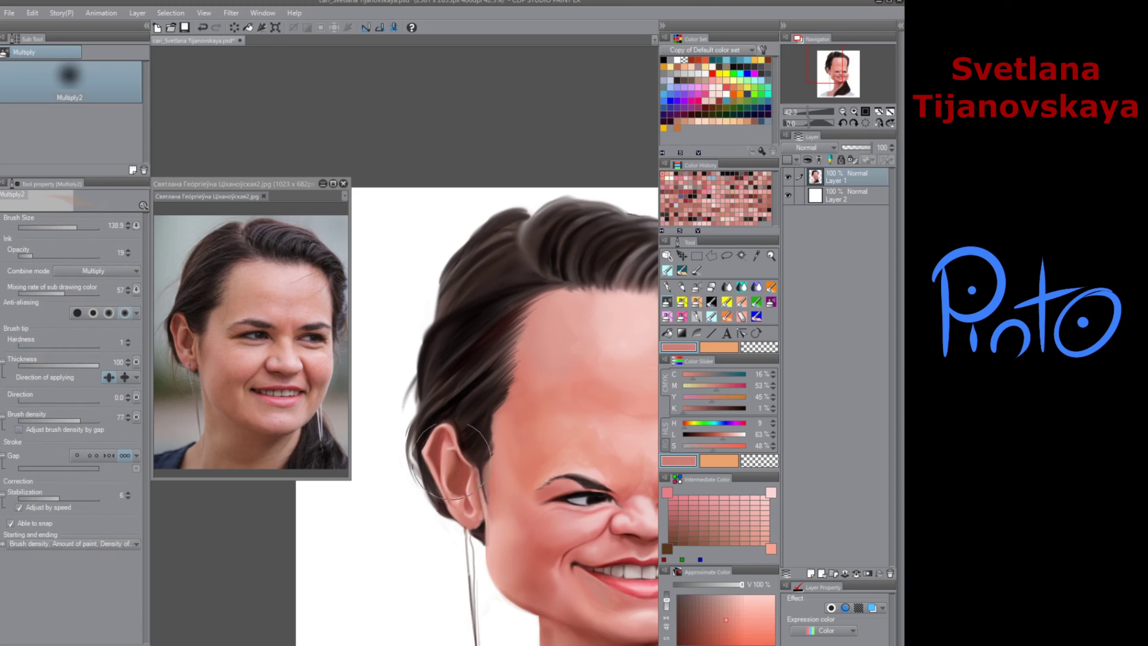
left_click(454, 467, "alt")
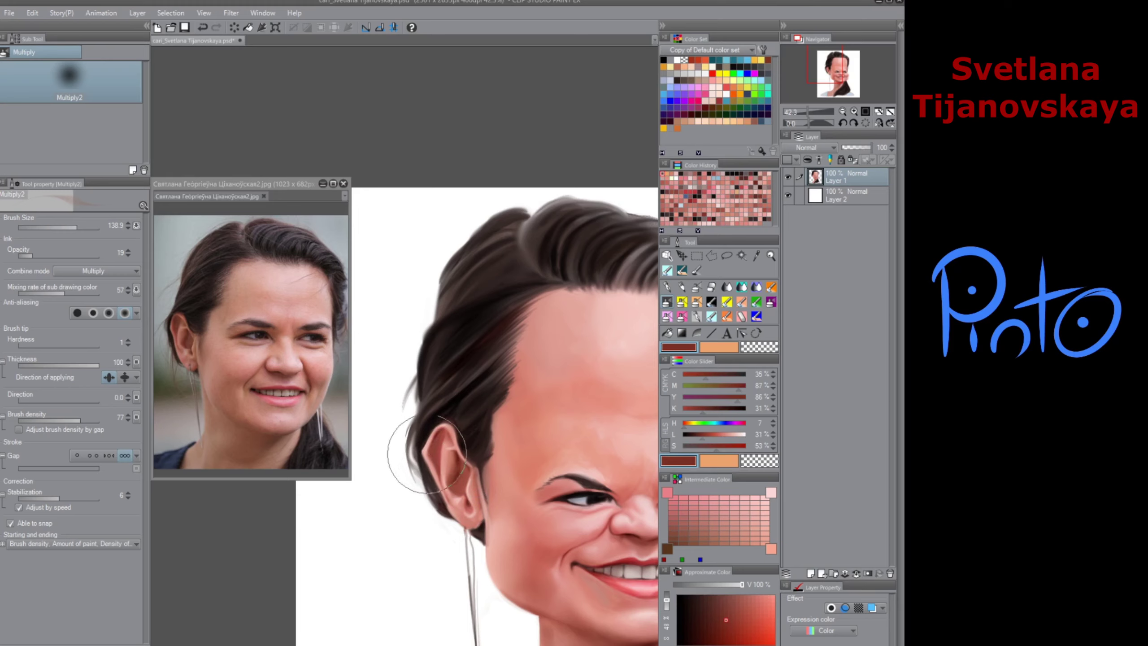
Step: Draw fine hair strands in front of the ear with the Mapping pen, using dark browns sampled from the hair
scroll(434, 456, "down", 3)
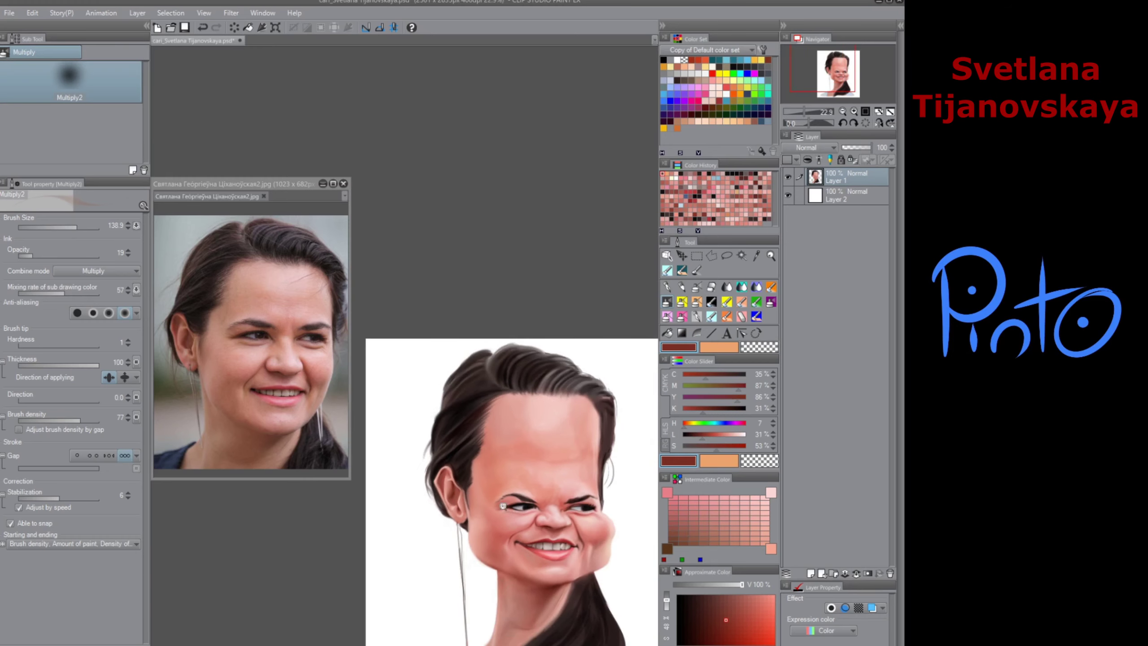
scroll(452, 520, "up", 2)
left_click(446, 475, "alt")
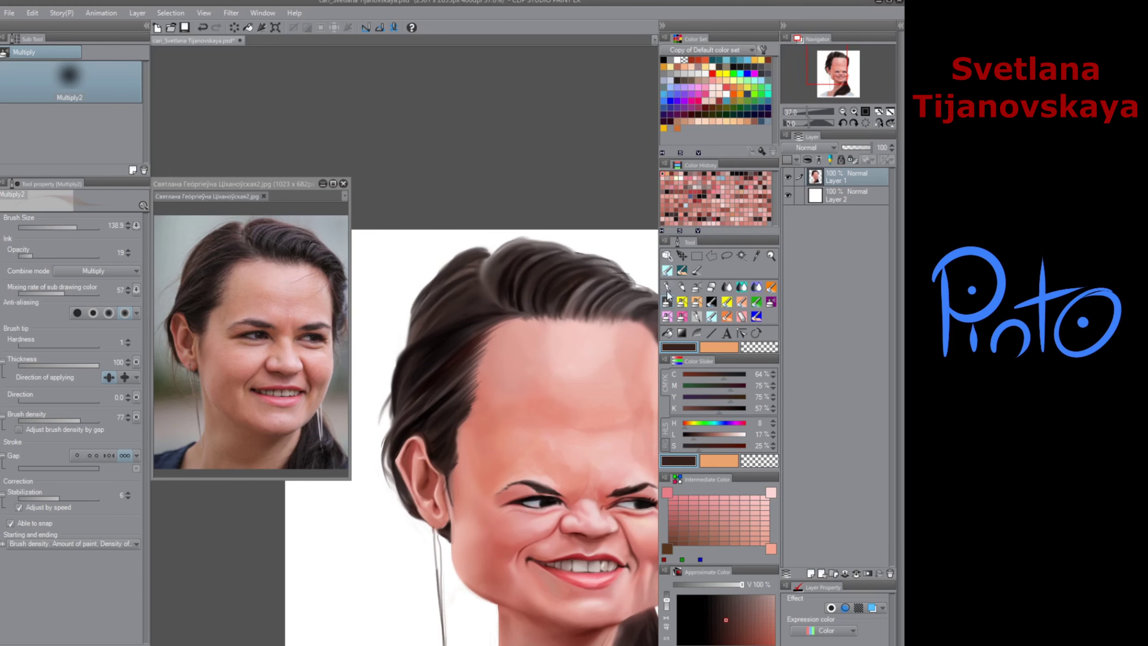
key("p")
left_click(443, 460, "alt")
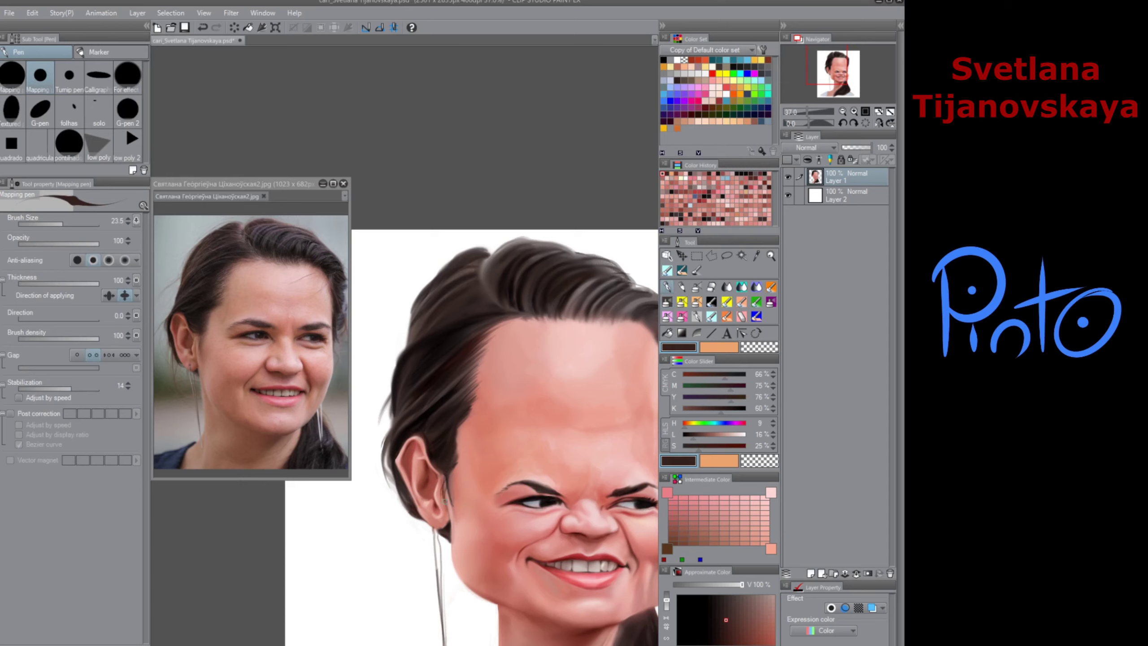
left_click(453, 464, "alt")
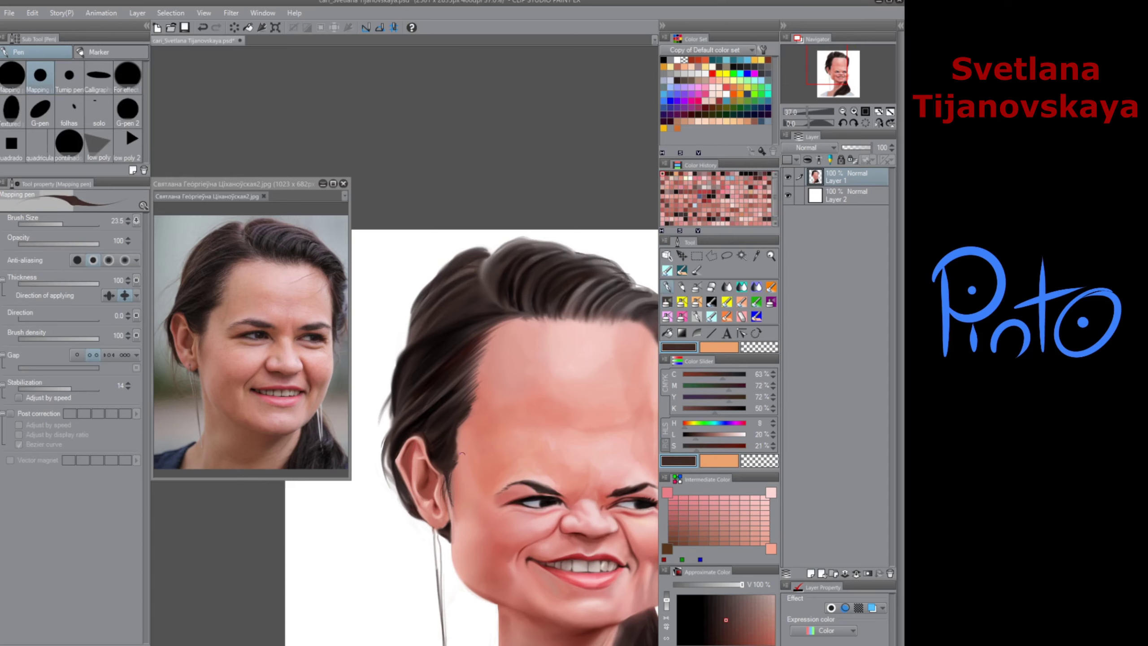
Step: Shade the ear and earlobe with Multiply2 in a red sampled from the forehead skin
left_click(669, 300)
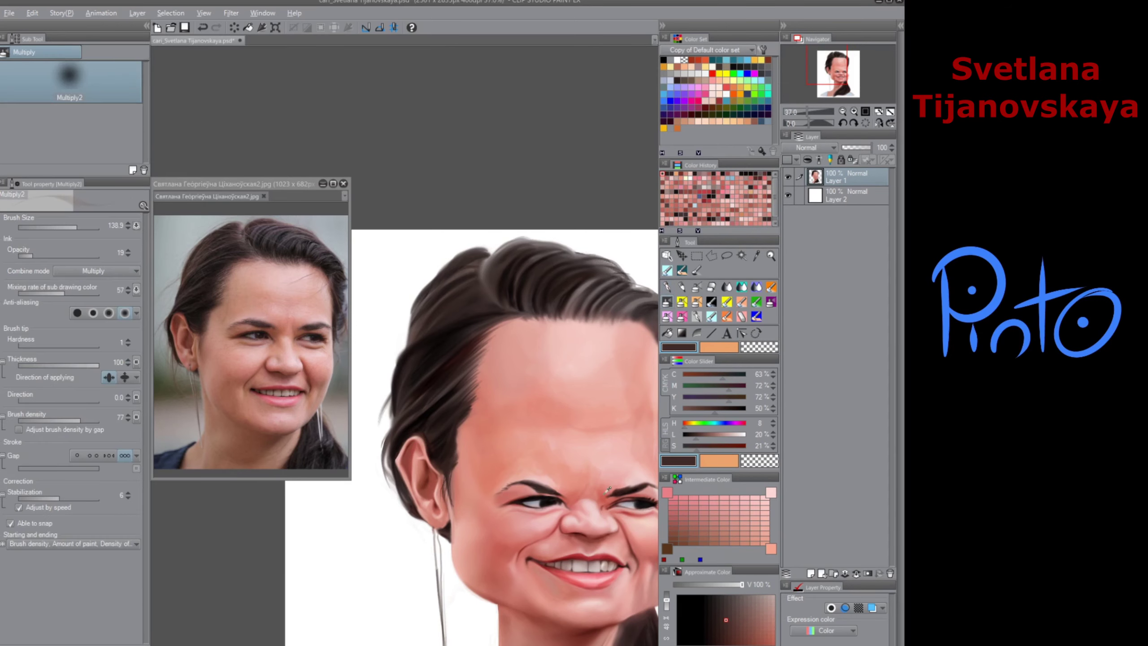
left_click(494, 446, "alt")
mouse_move(427, 445)
left_mouse_down()
mouse_move(445, 496)
mouse_move(422, 465)
mouse_move(417, 474)
mouse_move(423, 462)
mouse_move(415, 476)
mouse_move(416, 445)
mouse_move(410, 517)
left_mouse_up()
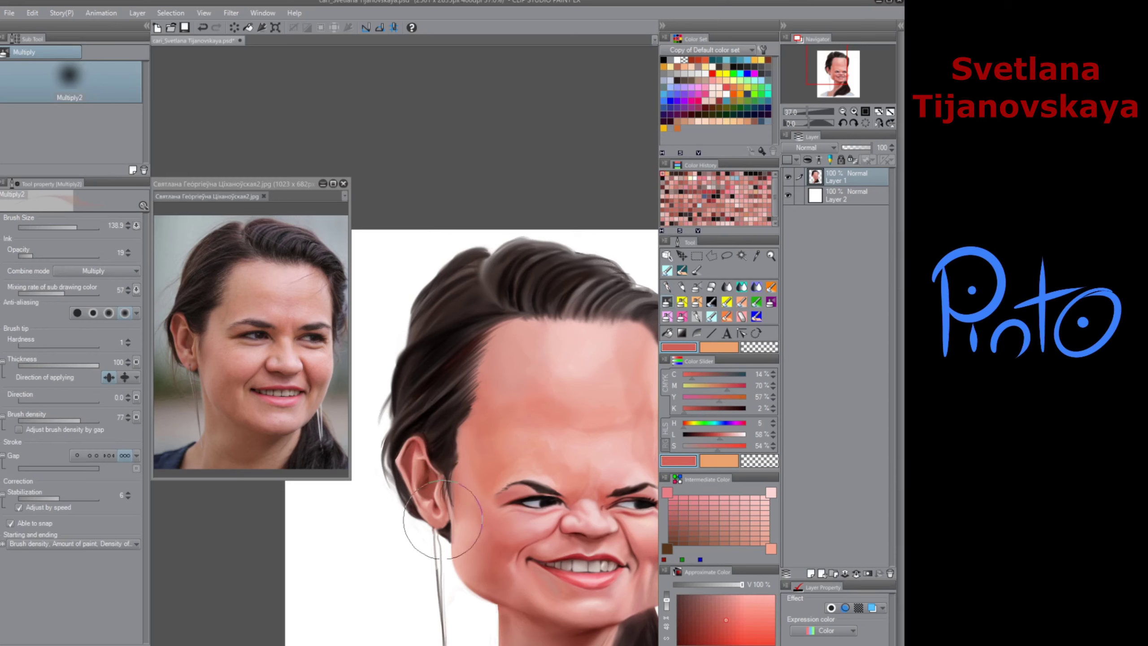
left_click_drag(442, 579, 418, 593)
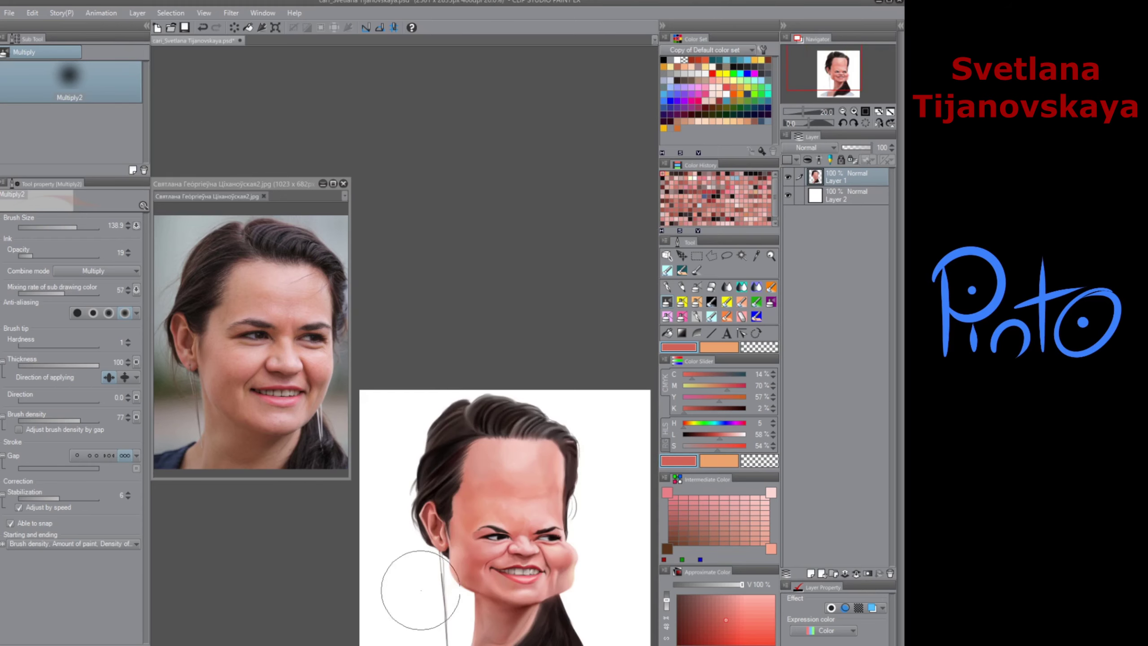
Step: Lock the transparent pixels of Layer 1 and set up the Highlight 2 brush with a pale pink
left_click_drag(569, 568, 569, 473)
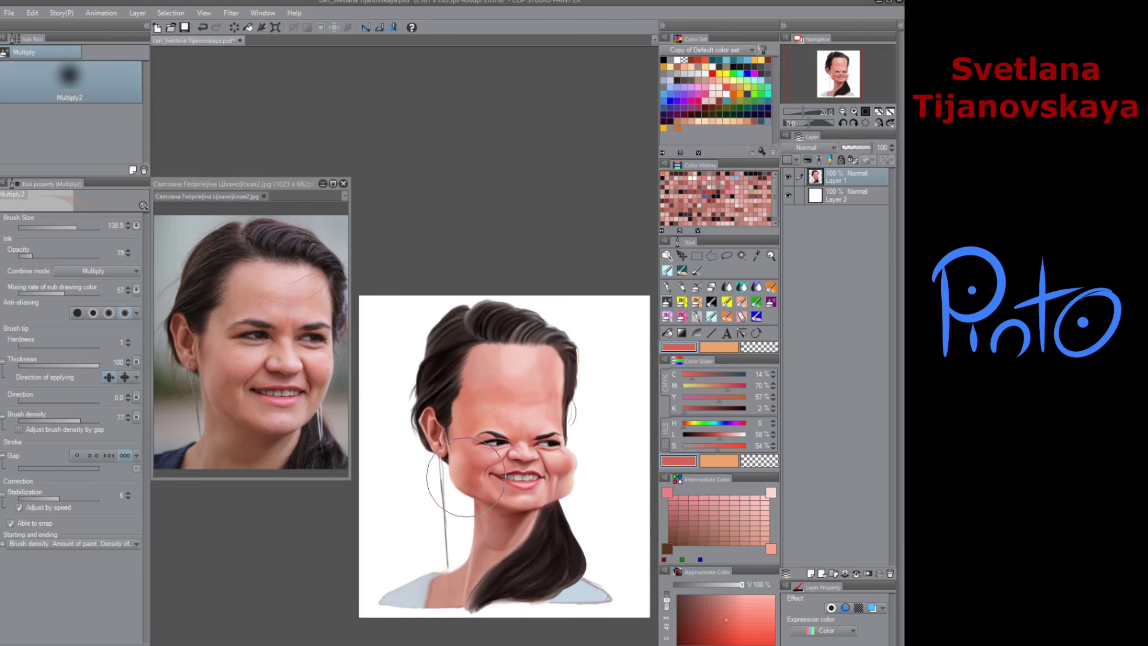
left_click(852, 159)
left_click(743, 287)
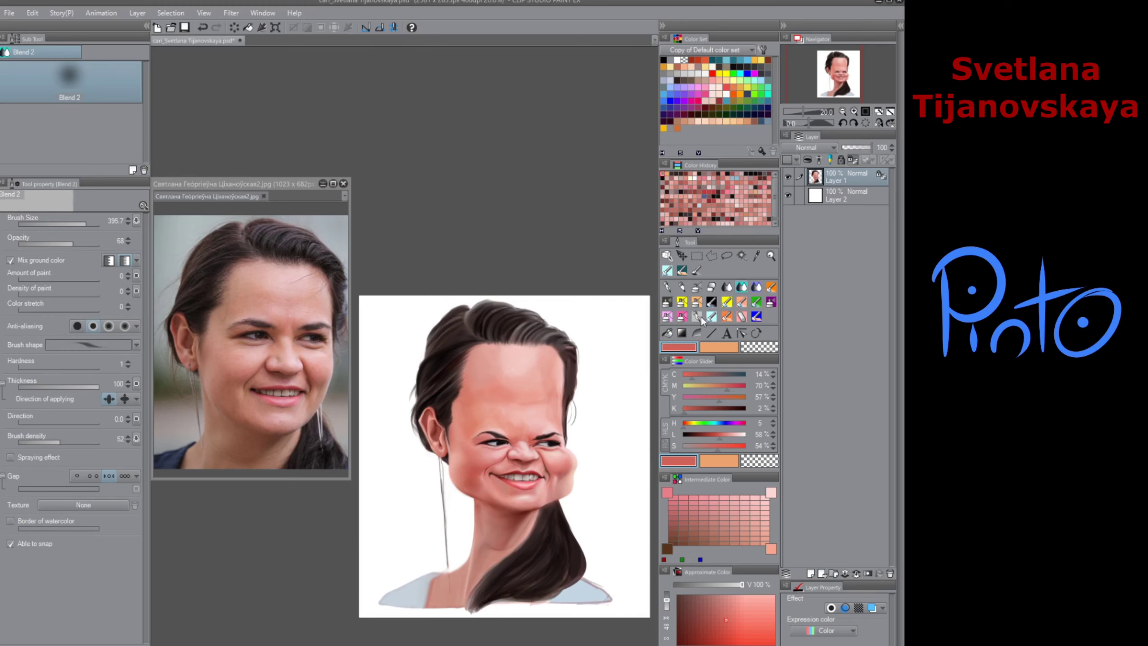
left_click(701, 319)
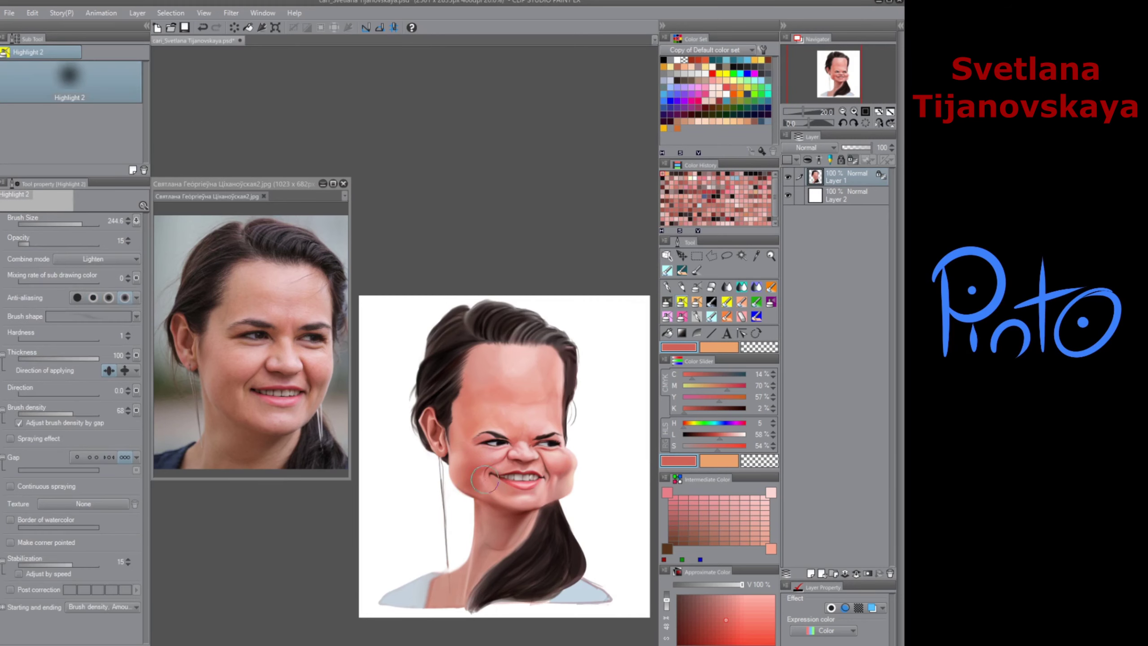
left_click(755, 501)
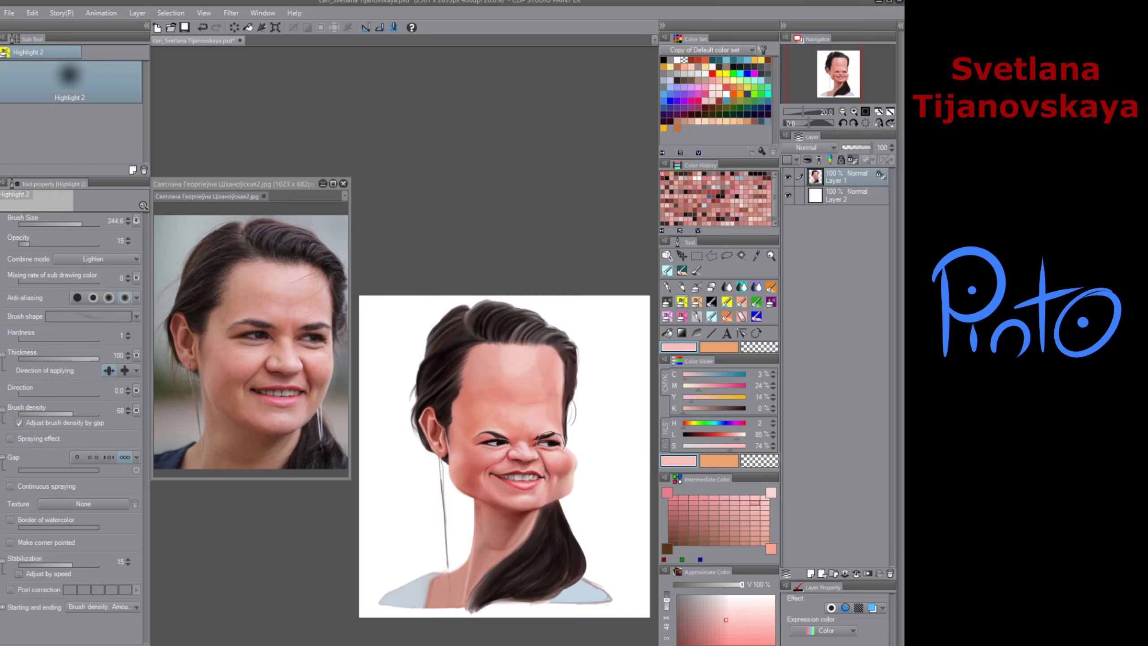
Step: Brush muted grey highlights onto the dark hair above the forehead with Normal 2
left_click(727, 288)
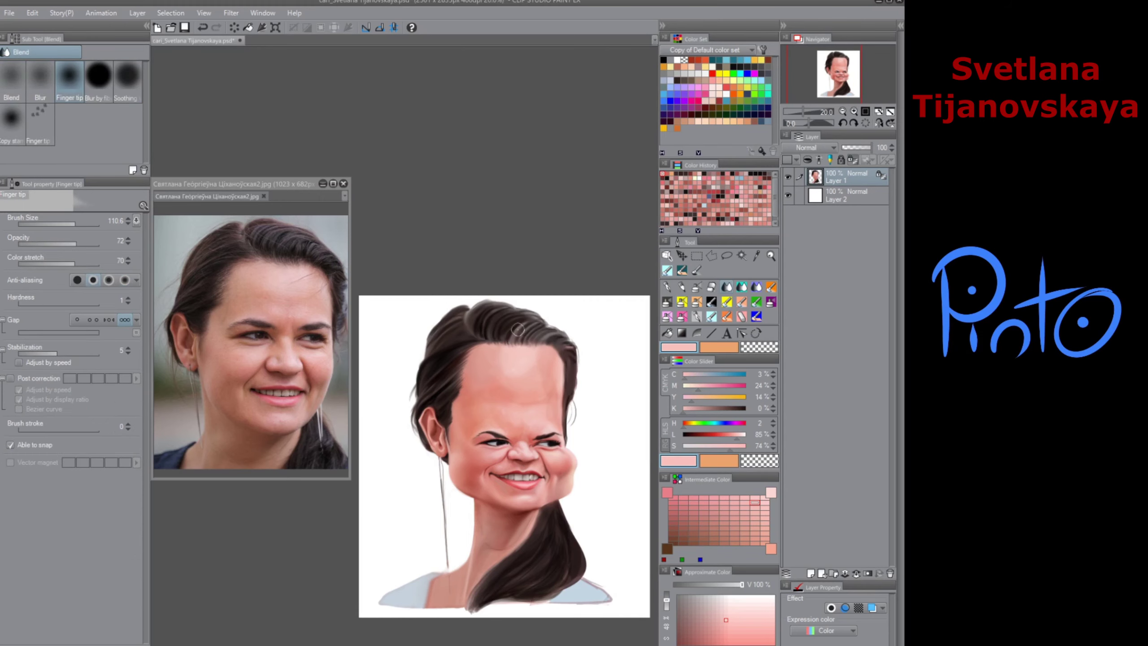
left_click(679, 288)
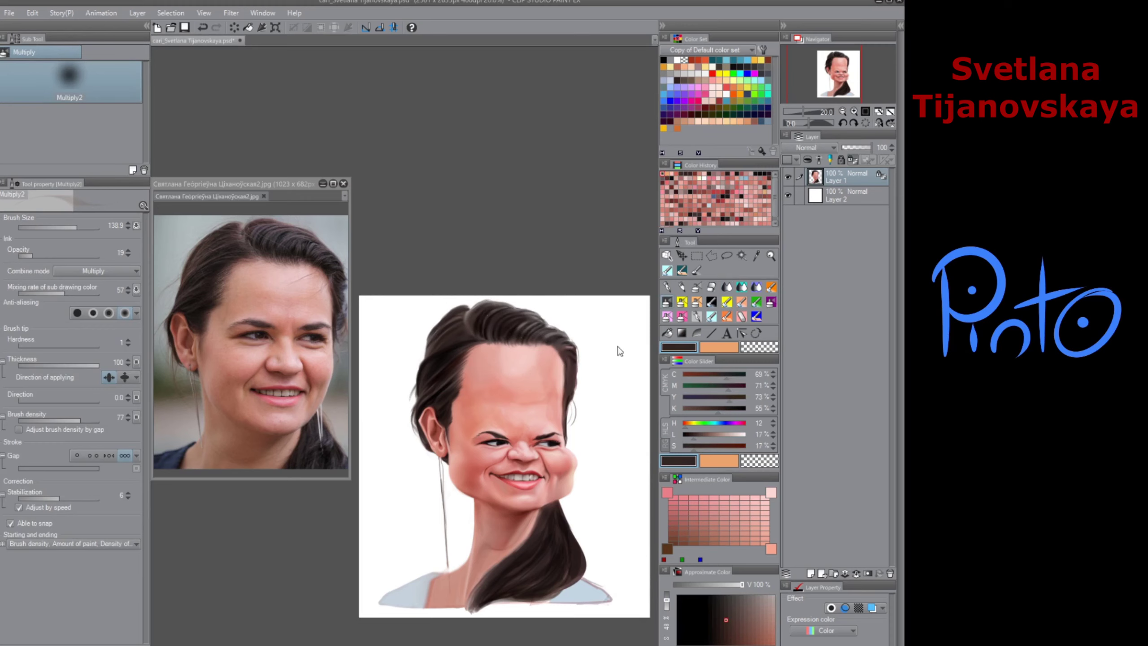
left_click(697, 302)
left_click_drag(694, 435, 724, 435)
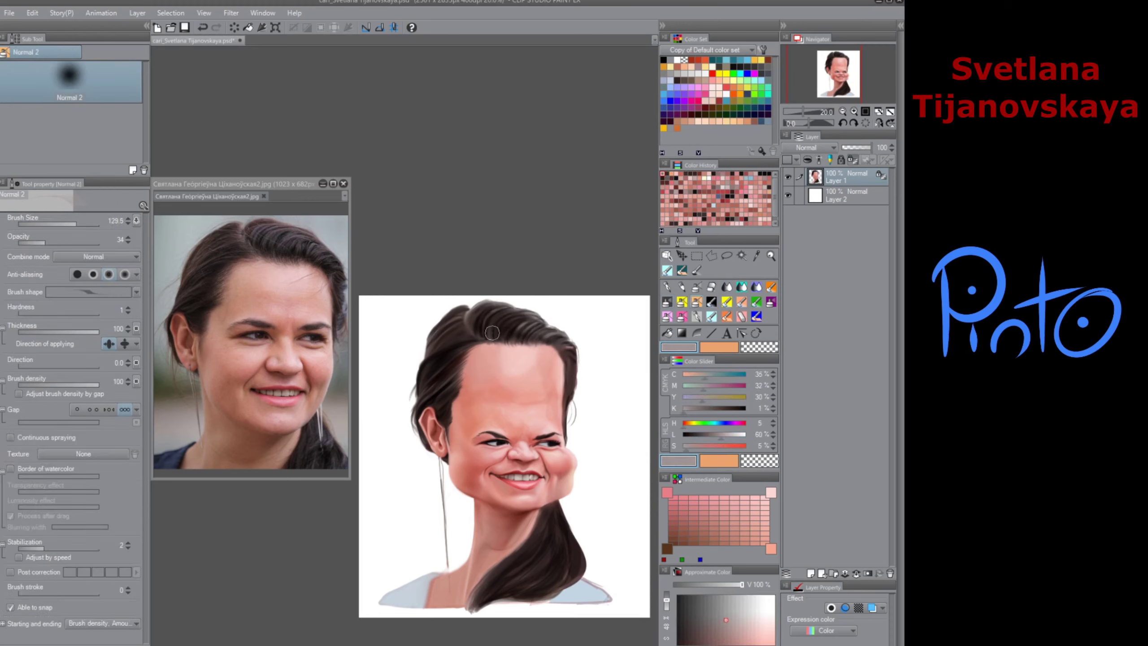
mouse_move(520, 310)
left_mouse_down()
mouse_move(489, 345)
mouse_move(515, 309)
left_mouse_up()
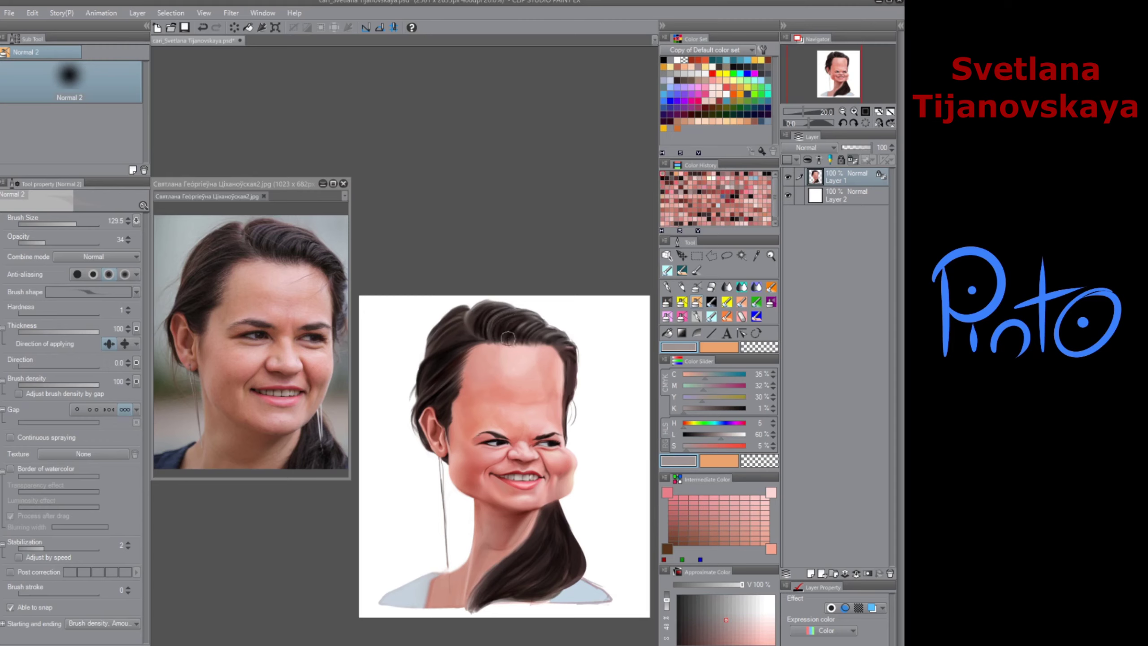
Step: Paint dusty pink highlight strands across the top and back of the hair with Normal 2 at brush size 276.3
left_click(737, 510)
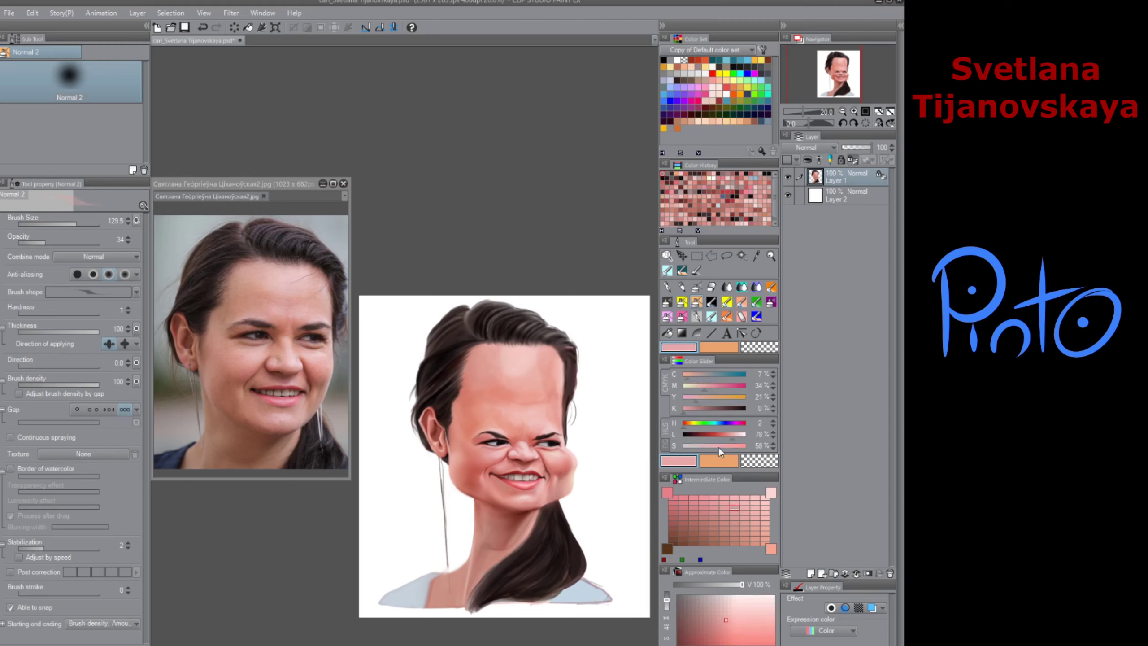
left_click_drag(522, 372, 521, 367)
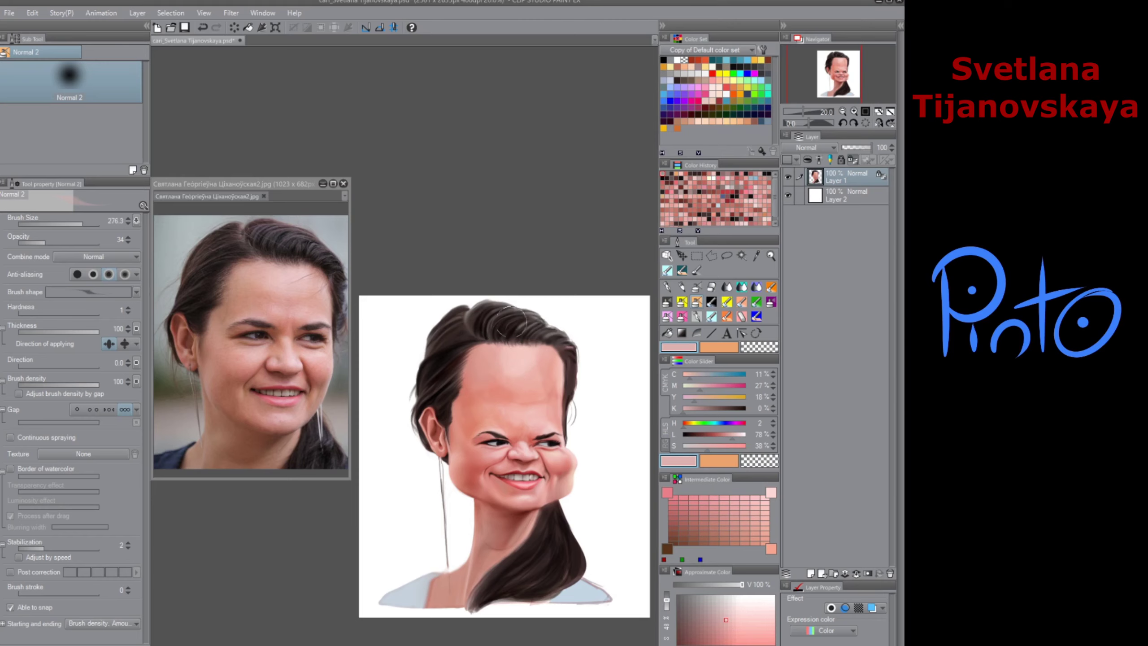
mouse_move(513, 321)
left_mouse_down()
mouse_move(500, 329)
mouse_move(498, 314)
mouse_move(478, 339)
mouse_move(484, 305)
mouse_move(460, 338)
left_mouse_up()
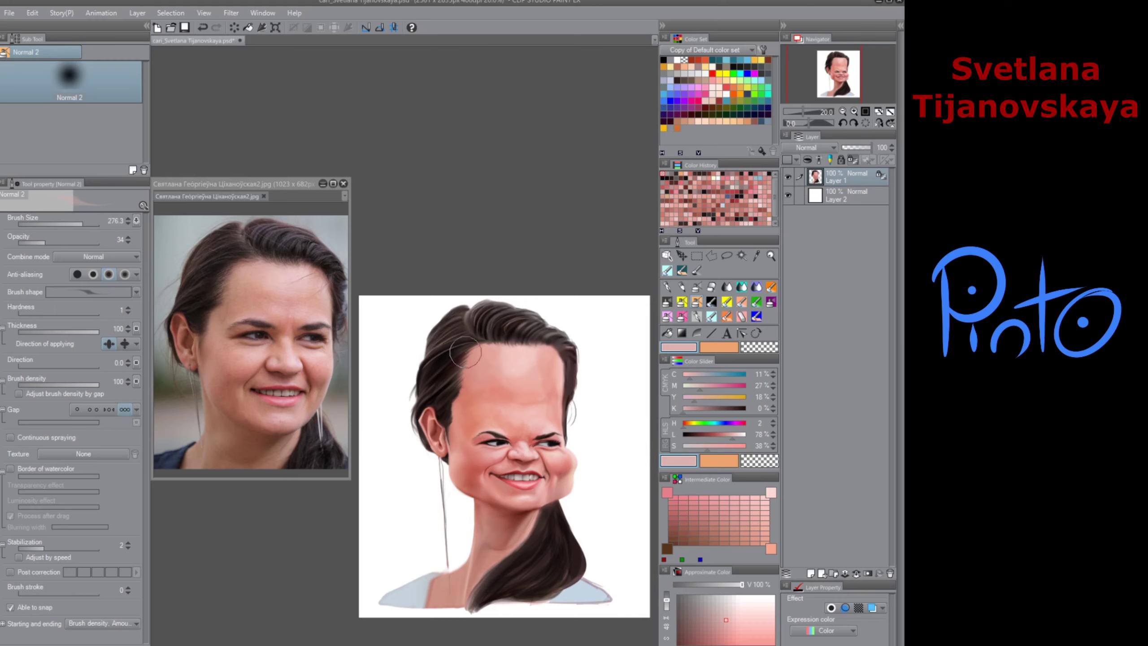
mouse_move(427, 369)
left_mouse_down()
mouse_move(448, 366)
mouse_move(418, 400)
left_mouse_up()
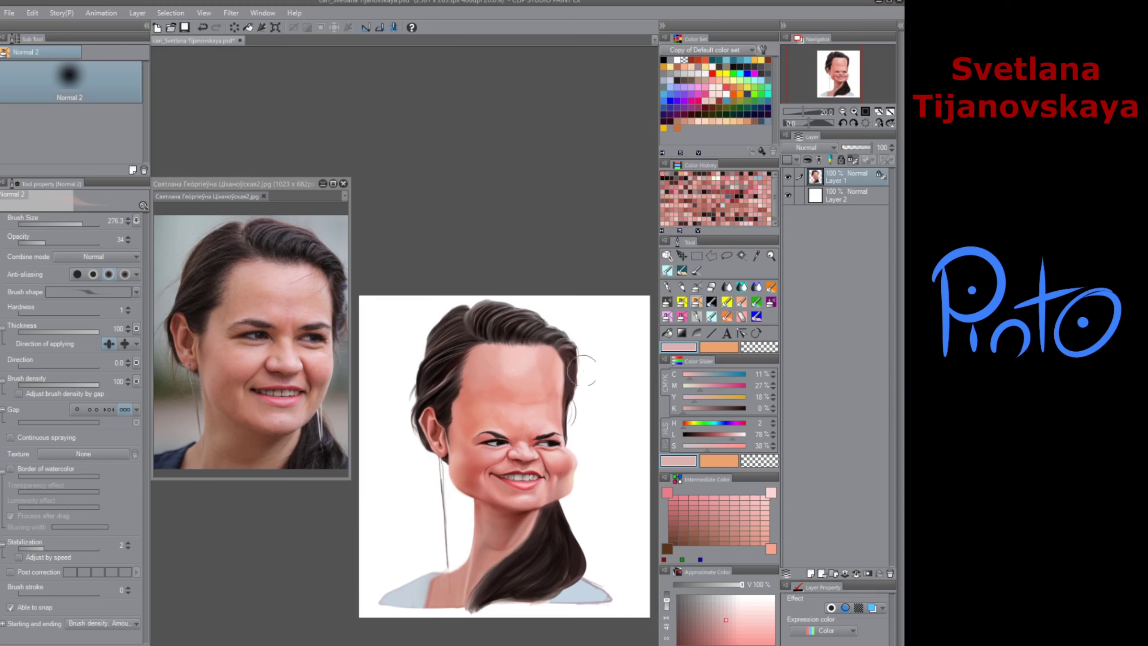
Step: Add muted pink highlights to the far-side hair and blue-grey highlight strands to the ponytail
left_click_drag(732, 436, 723, 436)
left_click_drag(708, 448, 693, 449)
mouse_move(558, 350)
left_mouse_down()
mouse_move(567, 343)
mouse_move(549, 328)
left_mouse_up()
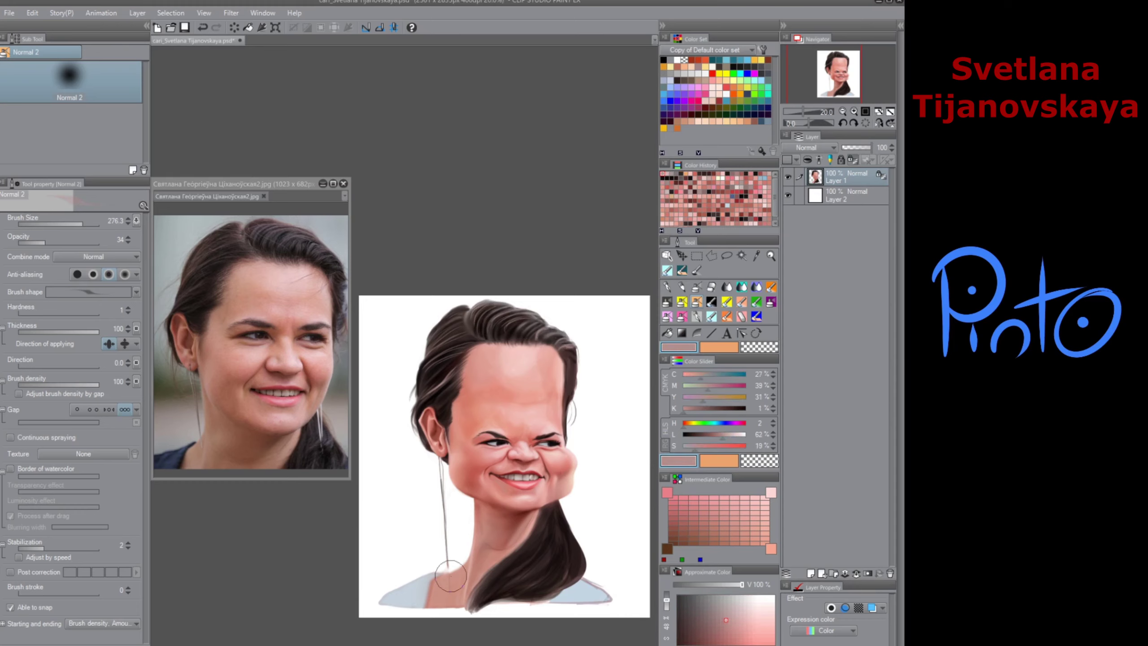
mouse_move(560, 509)
left_mouse_down()
mouse_move(557, 552)
mouse_move(510, 595)
mouse_move(567, 533)
mouse_move(514, 594)
mouse_move(542, 567)
mouse_move(548, 517)
mouse_move(558, 540)
mouse_move(556, 503)
mouse_move(563, 519)
mouse_move(540, 553)
mouse_move(541, 579)
mouse_move(576, 551)
mouse_move(492, 617)
mouse_move(559, 571)
left_mouse_up()
left_click(716, 375)
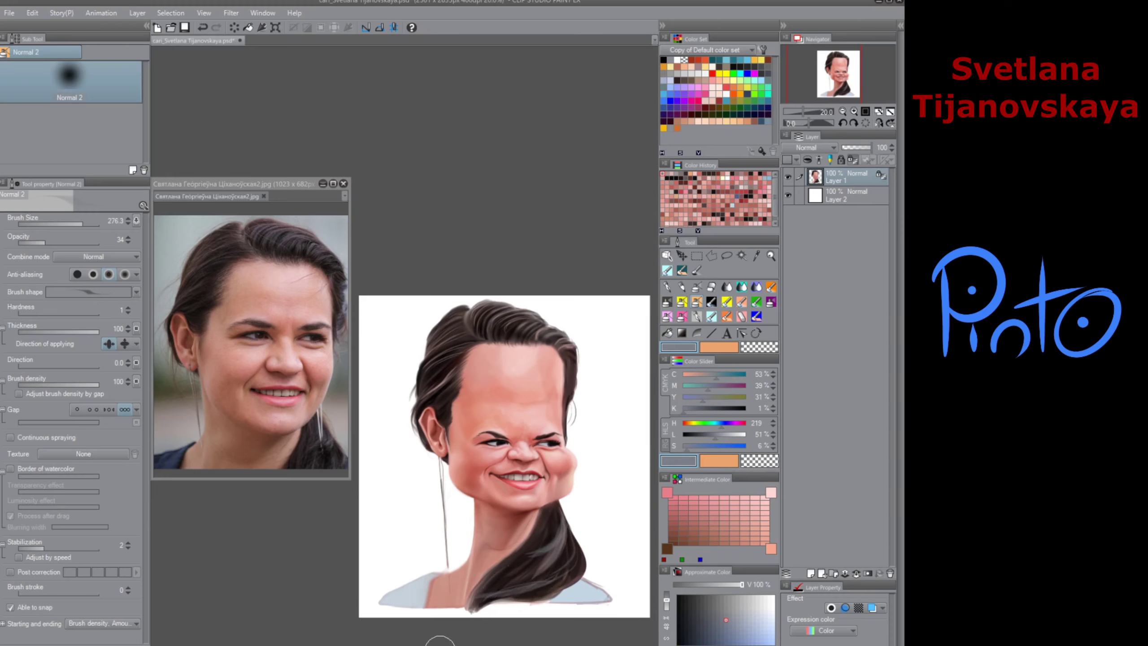
Step: Enlarge Finger tip to 569.8 with 81 opacity and 85 color stretch, and undo the last smudge on the hair
left_click(728, 287)
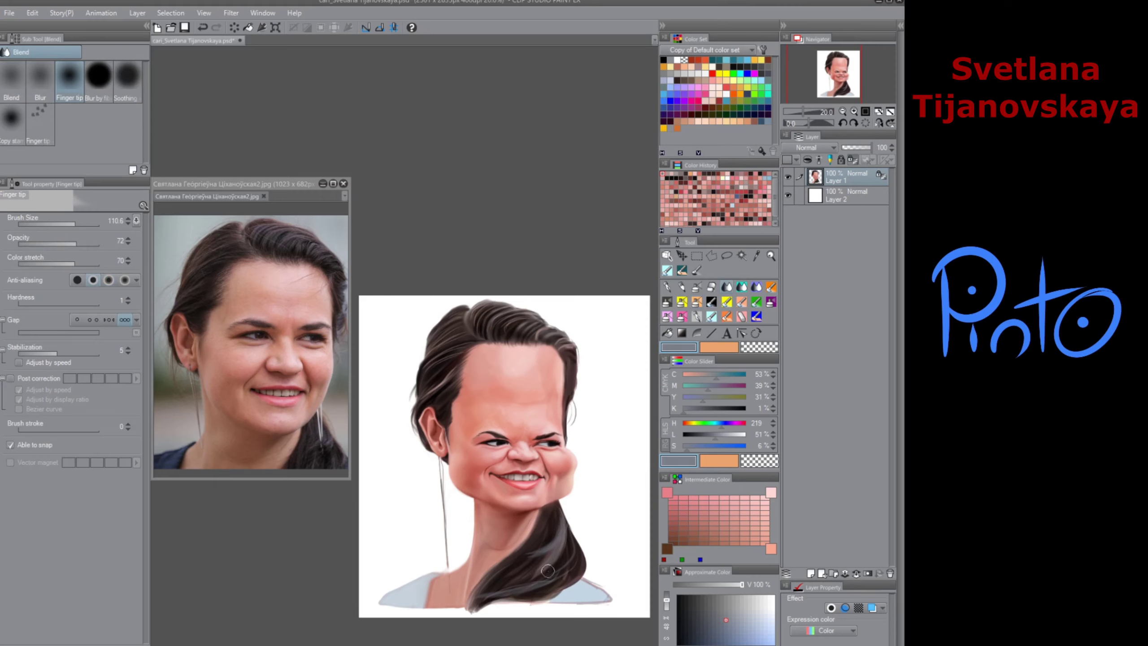
left_click(84, 244)
left_click(87, 263)
left_click_drag(516, 405, 549, 404, "ctrl+alt")
key("ctrl+z")
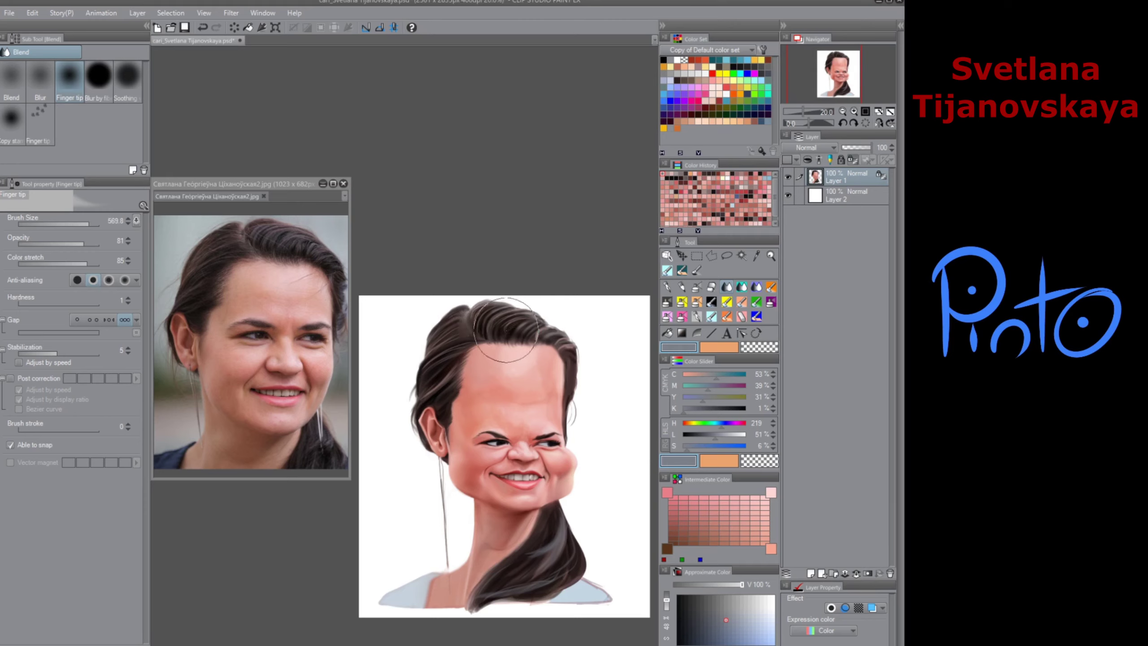
Step: Smudge the hair highlights with Finger tip at 51 opacity and 52 color stretch, unlocking transparent pixels to soften the outer edge
left_click(67, 244)
mouse_move(527, 327)
left_mouse_down()
mouse_move(506, 329)
mouse_move(542, 329)
mouse_move(535, 340)
left_mouse_up()
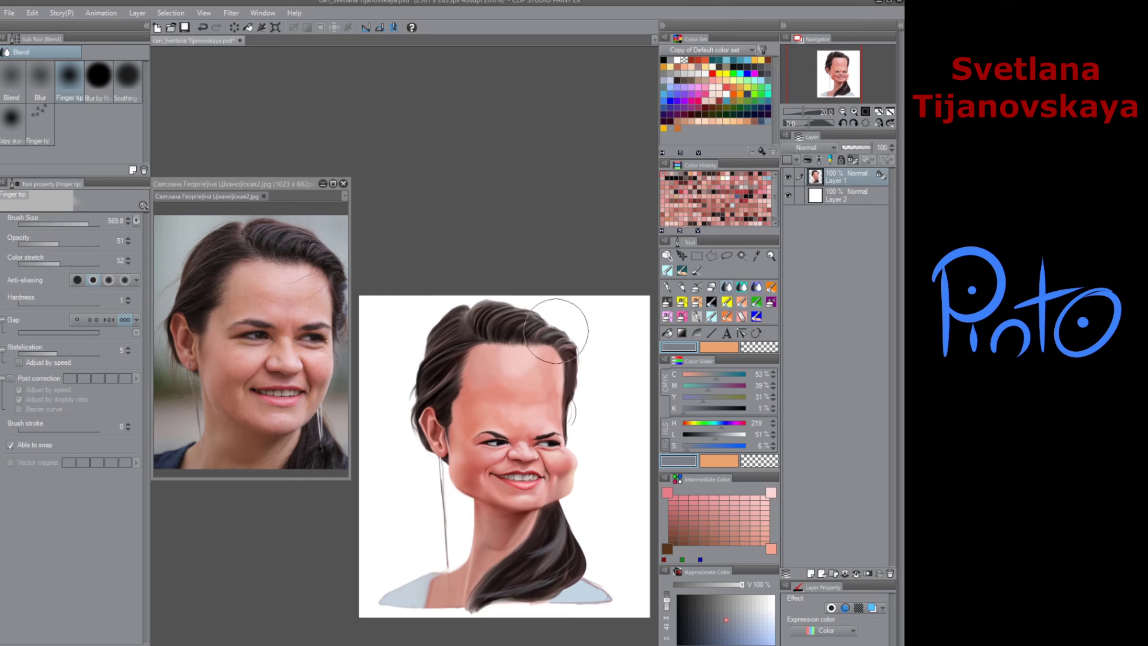
mouse_move(484, 310)
left_mouse_down()
mouse_move(474, 317)
mouse_move(479, 301)
mouse_move(466, 322)
mouse_move(465, 313)
left_mouse_up()
left_click(853, 160)
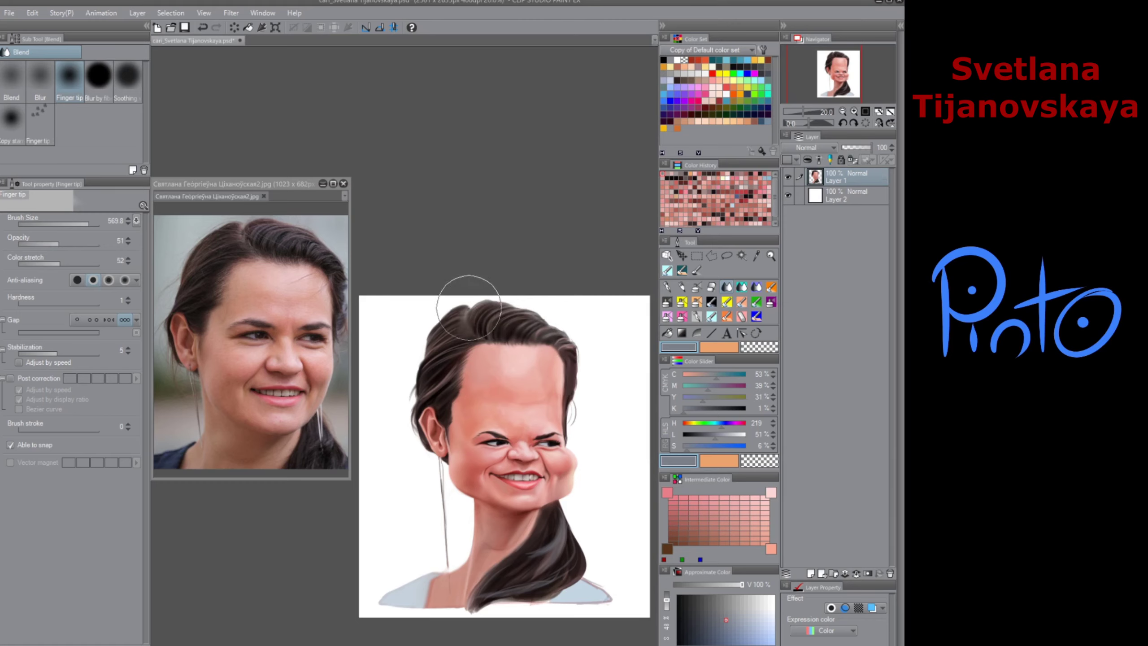
mouse_move(491, 326)
left_mouse_down()
mouse_move(471, 312)
mouse_move(506, 306)
mouse_move(520, 317)
mouse_move(493, 333)
mouse_move(470, 334)
mouse_move(493, 330)
mouse_move(465, 321)
mouse_move(484, 347)
mouse_move(485, 337)
mouse_move(543, 337)
mouse_move(551, 286)
mouse_move(552, 337)
mouse_move(583, 337)
mouse_move(572, 343)
mouse_move(581, 341)
mouse_move(573, 406)
mouse_move(581, 389)
mouse_move(568, 409)
left_mouse_up()
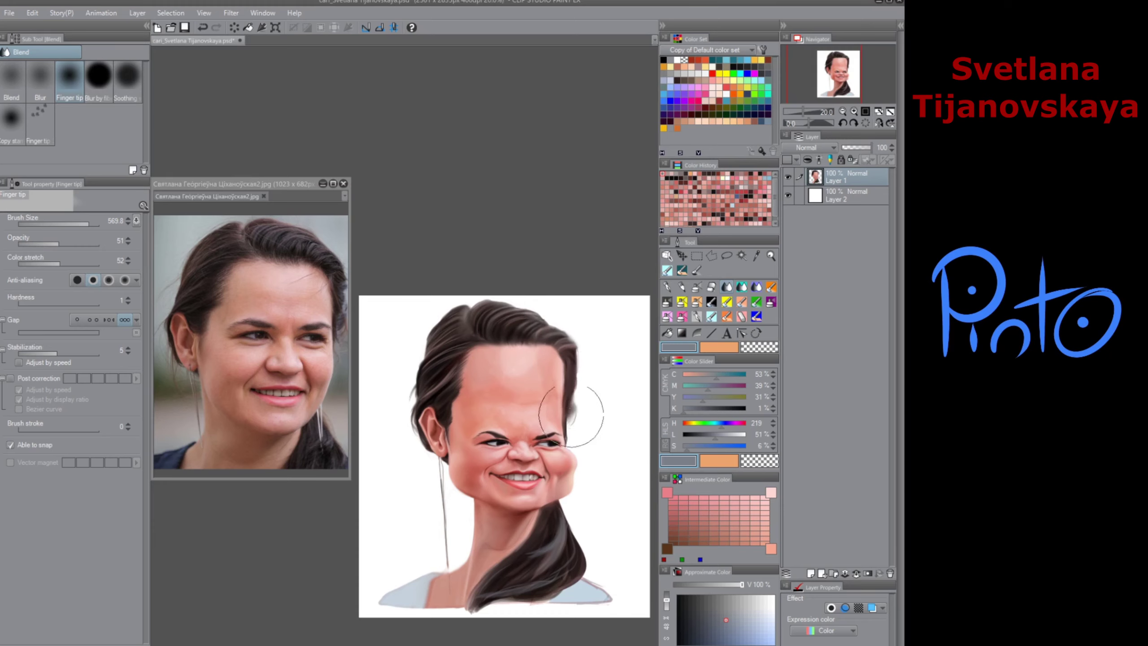
Step: Set Finger tip to 88 opacity and 90 color stretch, and undo the last smudge on the far-side hair
left_click(89, 244)
left_click(91, 264)
key("ctrl+z")
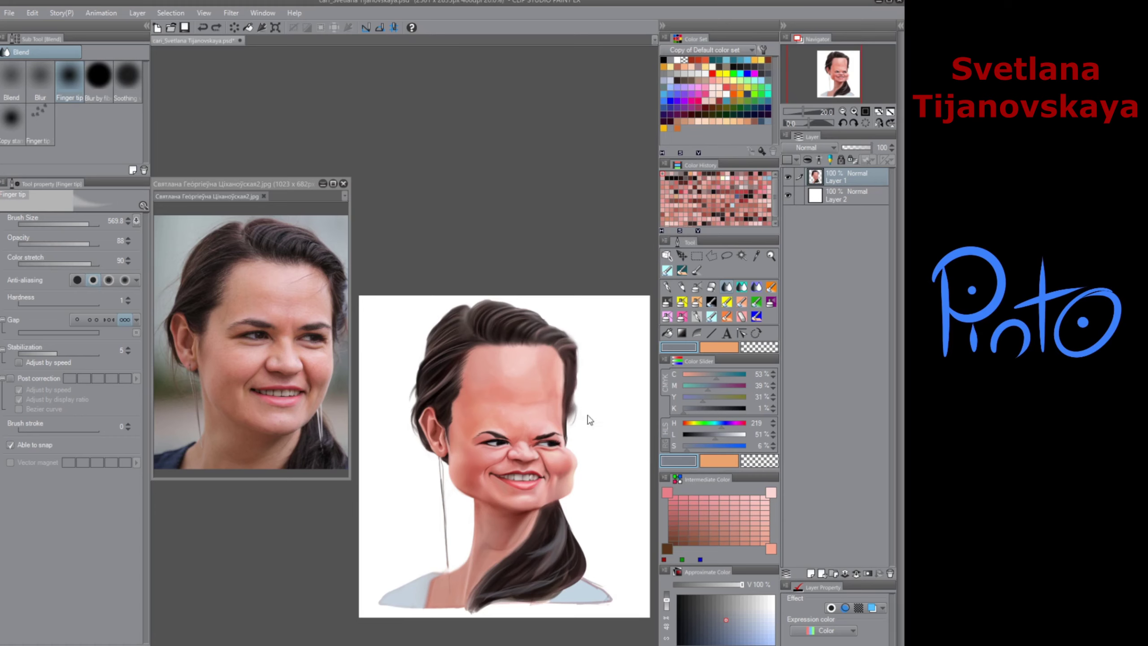
Step: Shrink Finger tip to 137.2 and smudge the hair's outer edge beside the ear
mouse_move(573, 405)
left_mouse_down("ctrl+alt")
mouse_move(584, 415)
mouse_move(572, 412)
left_mouse_up("ctrl+alt")
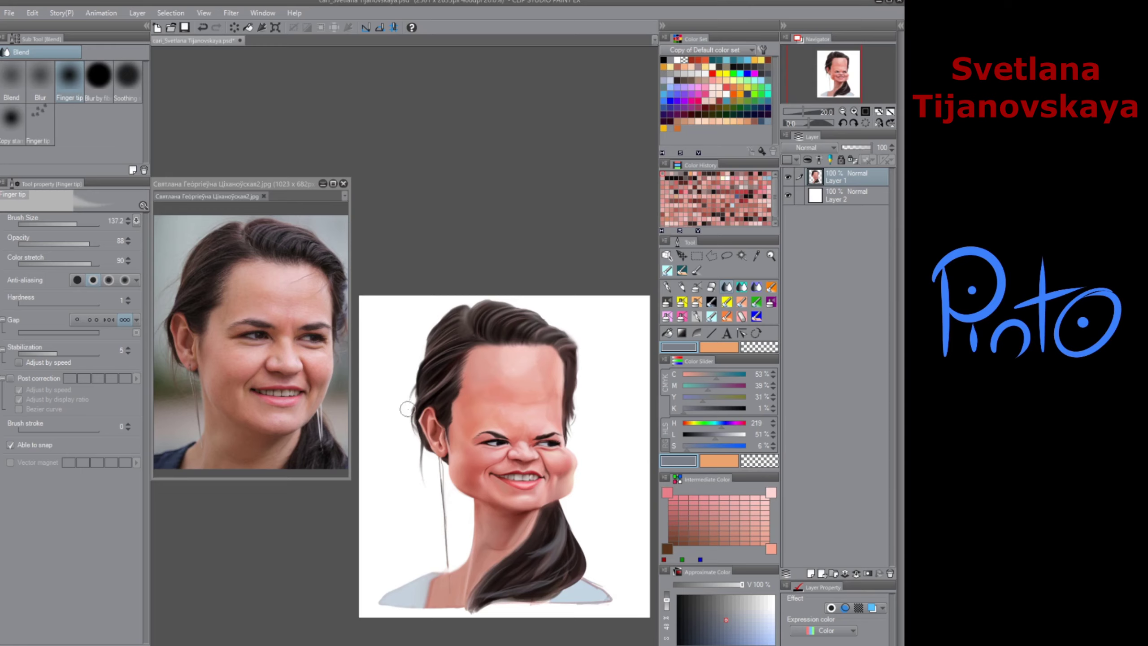
left_click_drag(407, 410, 415, 447)
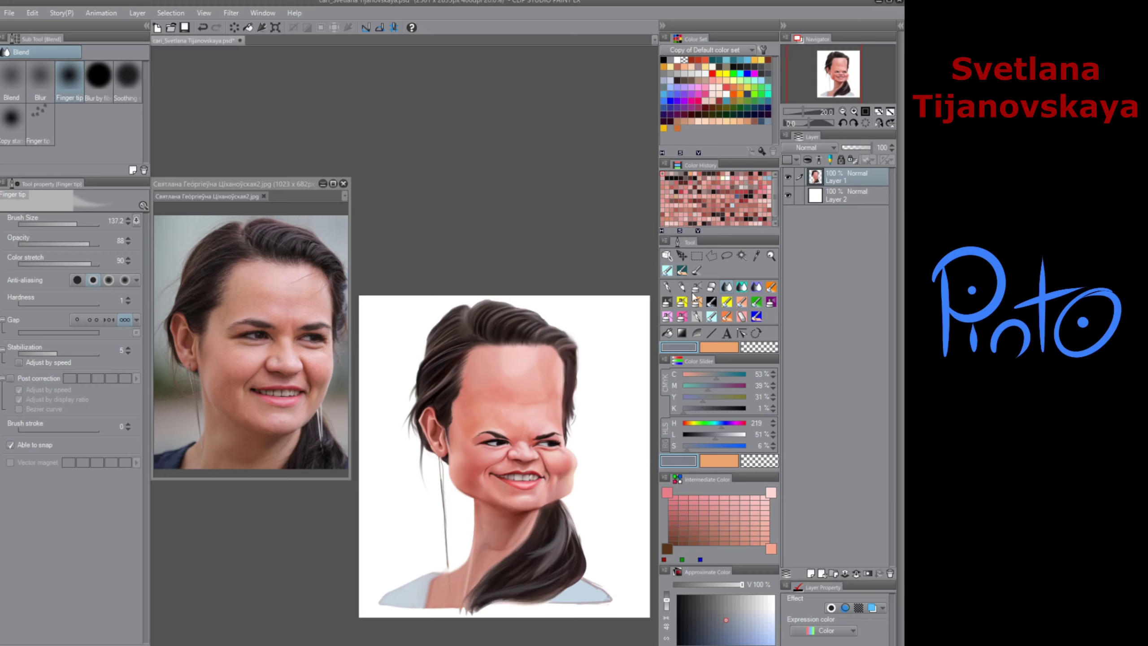
Step: Shade the neck beside the ponytail with Multiply2 at 19 opacity, using sampled reddish skin tones
left_click(667, 301)
left_click(686, 600)
mouse_move(554, 516)
left_mouse_down()
mouse_move(524, 547)
mouse_move(531, 566)
mouse_move(521, 551)
mouse_move(511, 564)
left_mouse_up()
left_click(515, 550, "alt")
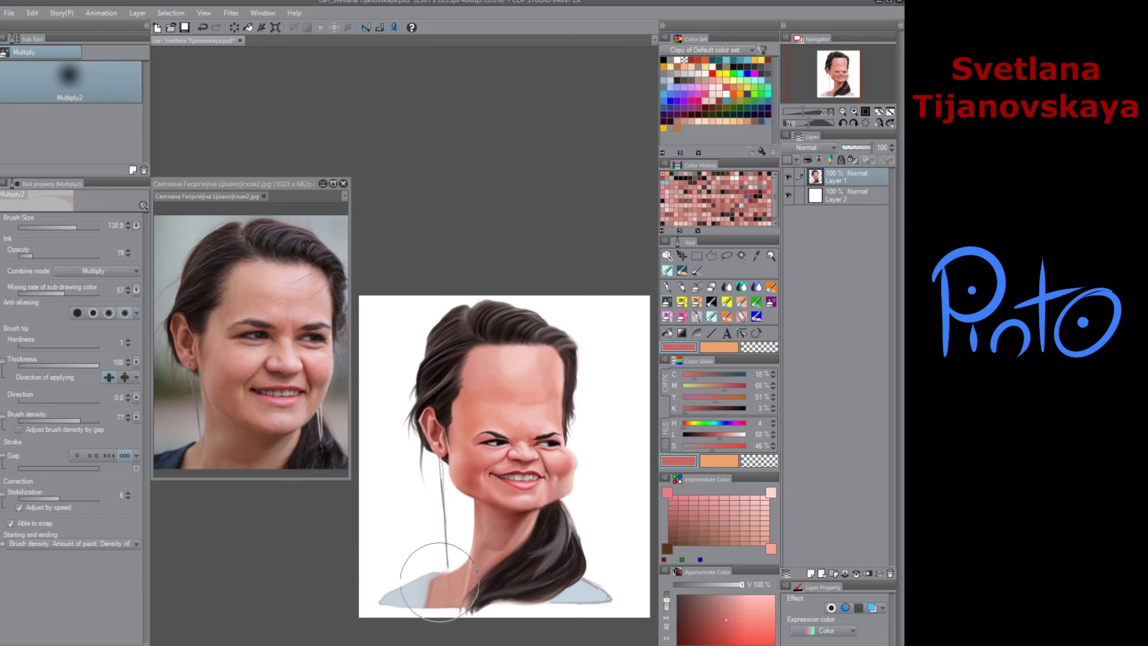
left_click(437, 588, "alt")
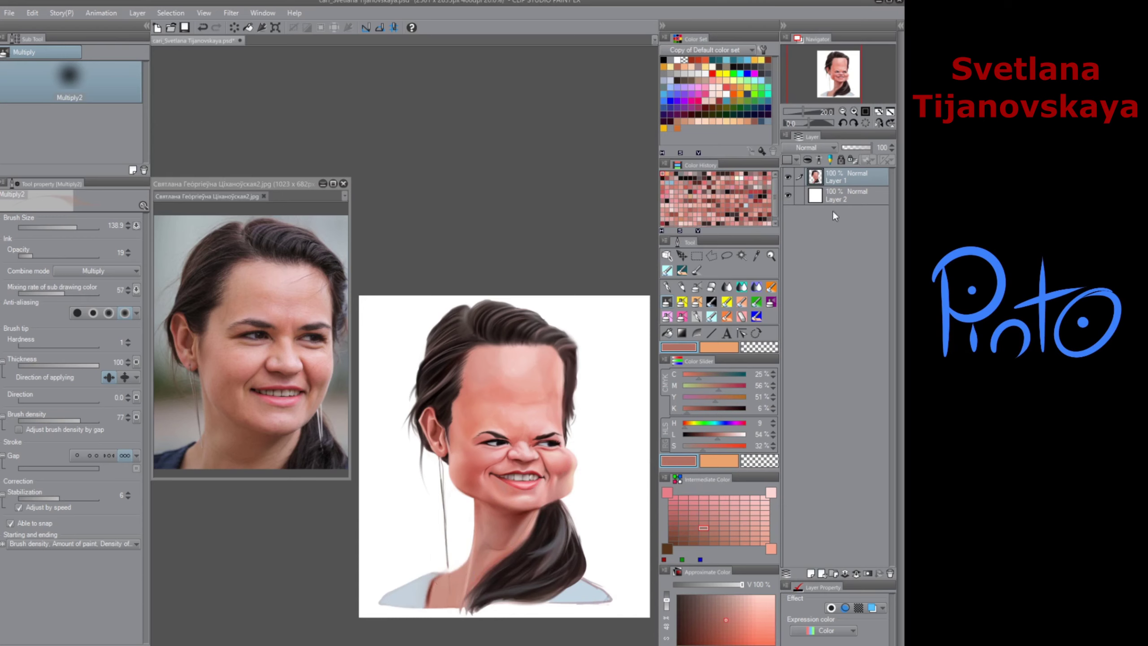
Step: Lock transparent pixels and paint both shirt shoulders dark blue (hue 235, luminosity 28, saturation 29) with Normal 2 at 90 opacity
left_click(712, 304)
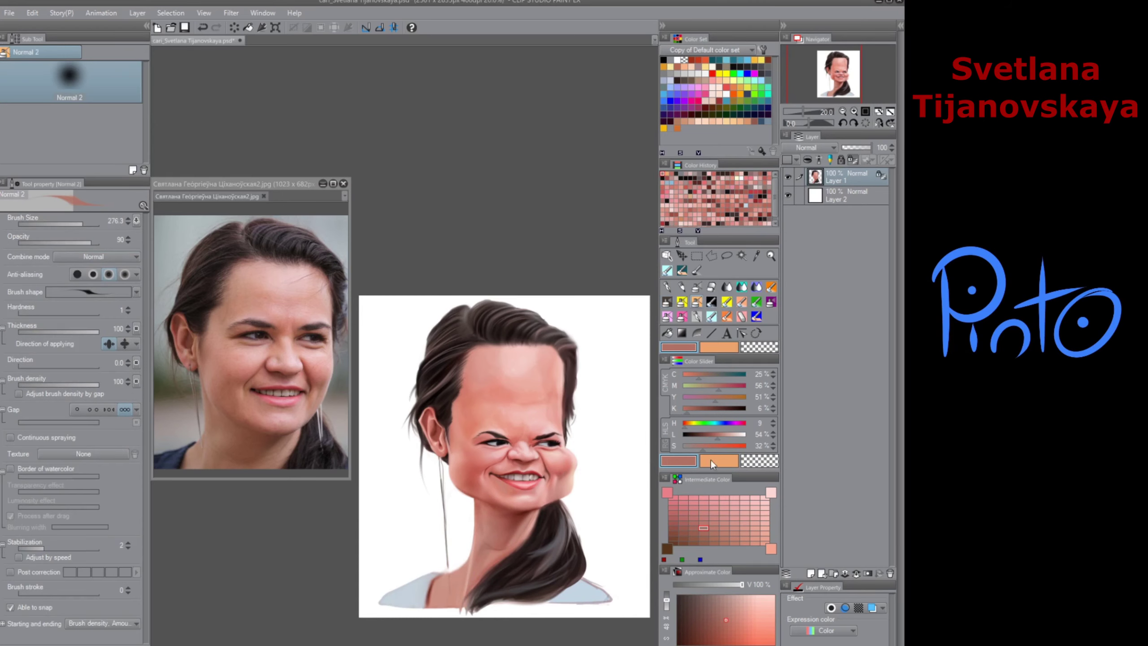
left_click(723, 423)
left_click(707, 445)
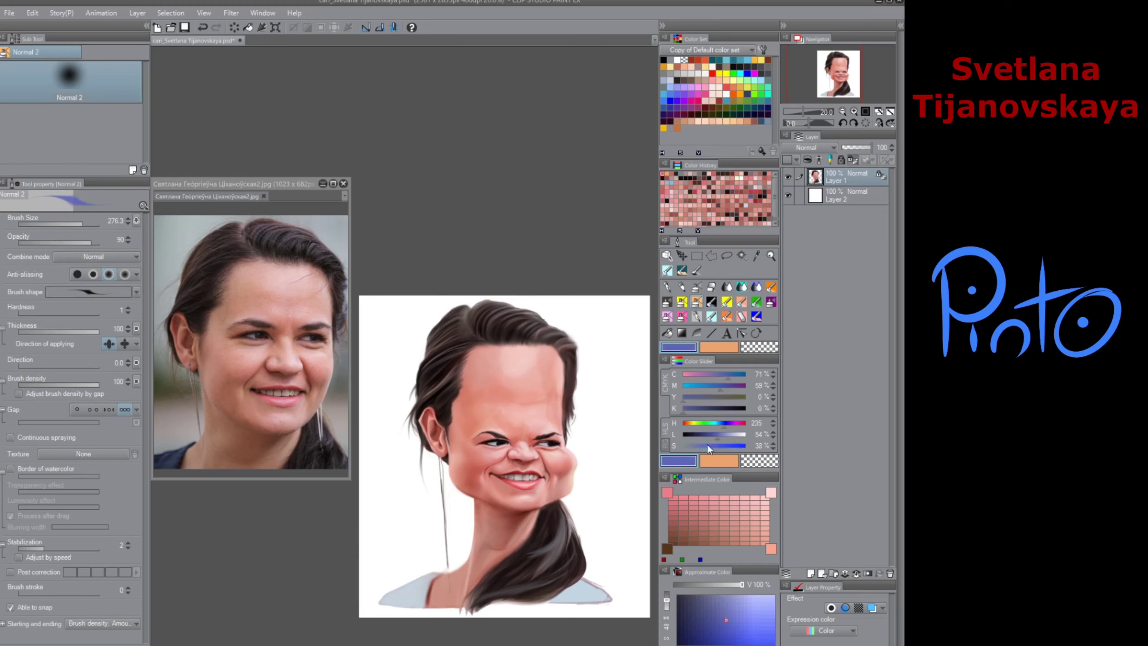
left_click_drag(707, 436, 701, 438)
left_click_drag(705, 445, 701, 445)
mouse_move(417, 595)
left_mouse_down()
mouse_move(440, 569)
mouse_move(390, 588)
left_mouse_up()
mouse_move(563, 601)
left_mouse_down()
mouse_move(604, 572)
mouse_move(558, 604)
mouse_move(575, 614)
mouse_move(619, 598)
left_mouse_up()
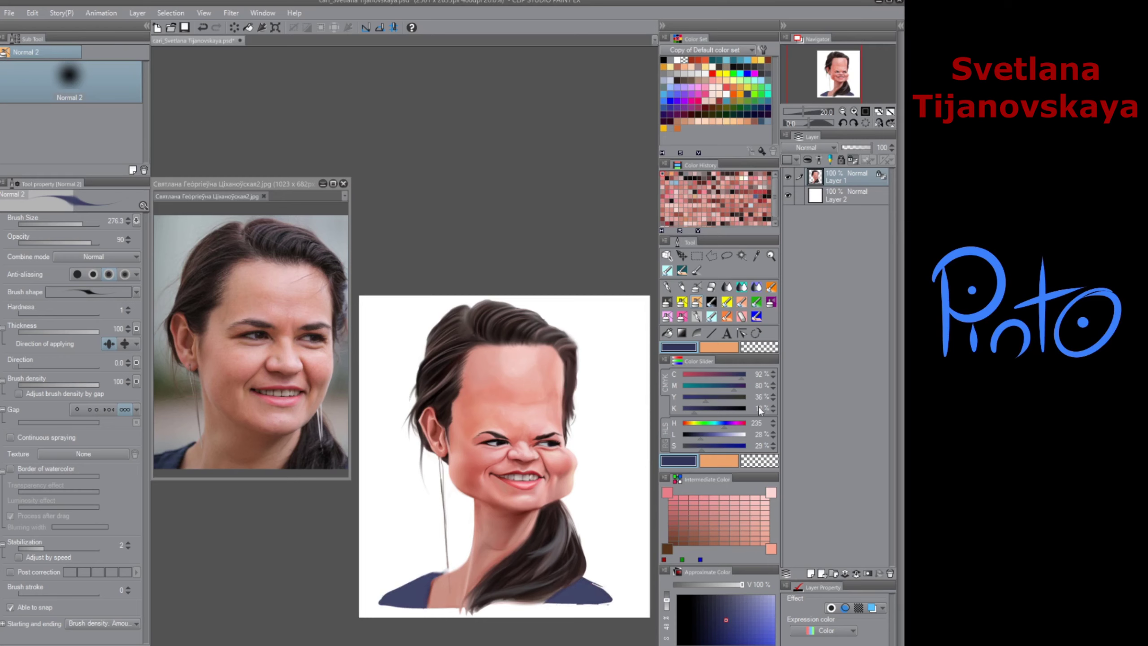
Step: Smudge the shirt's outer edges and the ponytail's outline with Finger tip at 70 opacity and 69 color stretch, enlarging it to 340.2
left_click(746, 288)
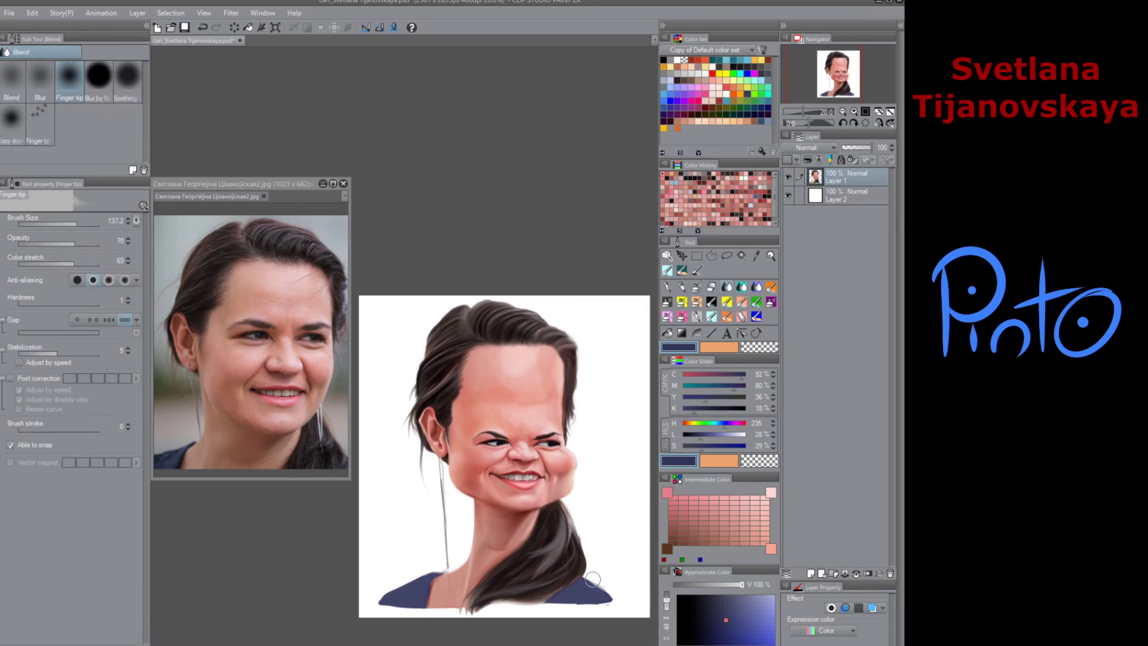
left_click_drag(573, 601, 619, 601)
key("bracketright")
mouse_move(475, 623)
left_mouse_down()
mouse_move(556, 585)
mouse_move(519, 601)
mouse_move(574, 592)
mouse_move(471, 602)
left_mouse_up()
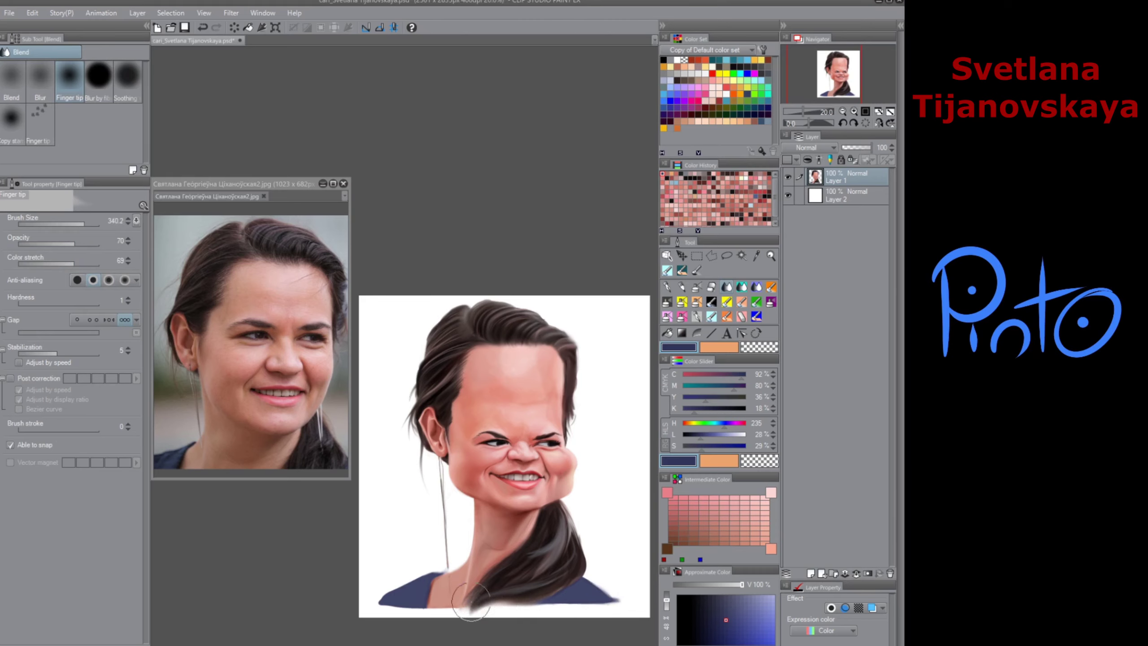
left_click_drag(382, 603, 396, 590)
mouse_move(591, 522)
left_mouse_down()
mouse_move(564, 505)
mouse_move(584, 565)
mouse_move(574, 552)
mouse_move(586, 584)
left_mouse_up()
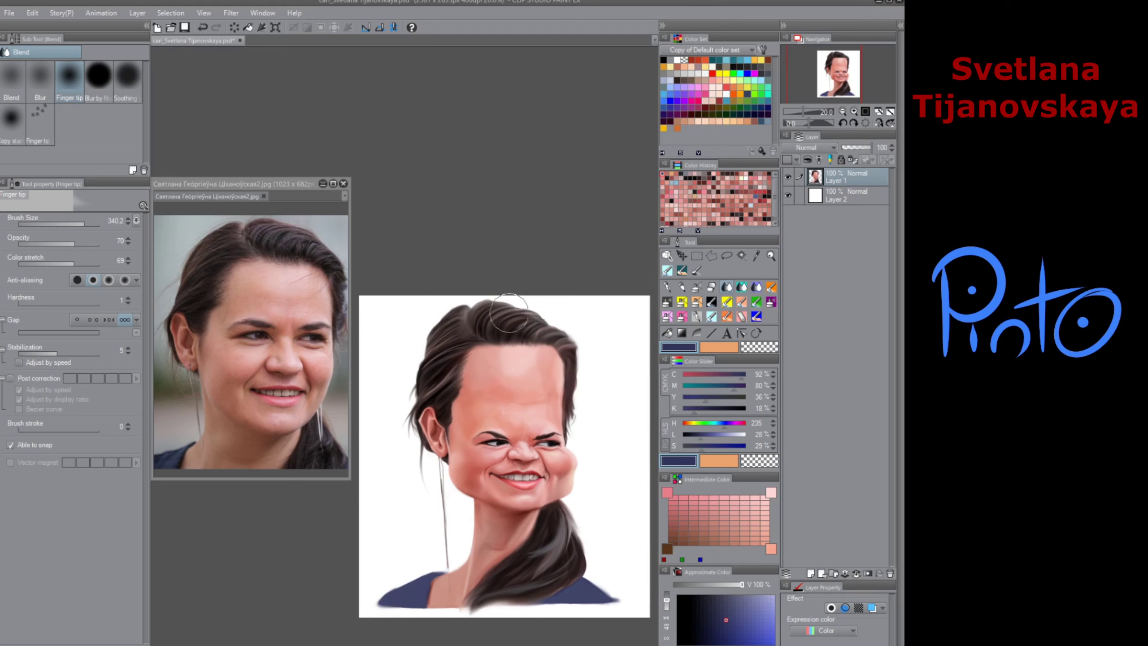
Step: Add muted reddish highlights to the top hair with Highlight 2 at 15 opacity
key("b")
mouse_move(695, 429)
left_mouse_down()
mouse_move(734, 434)
mouse_move(712, 431)
left_mouse_up()
left_click(718, 434)
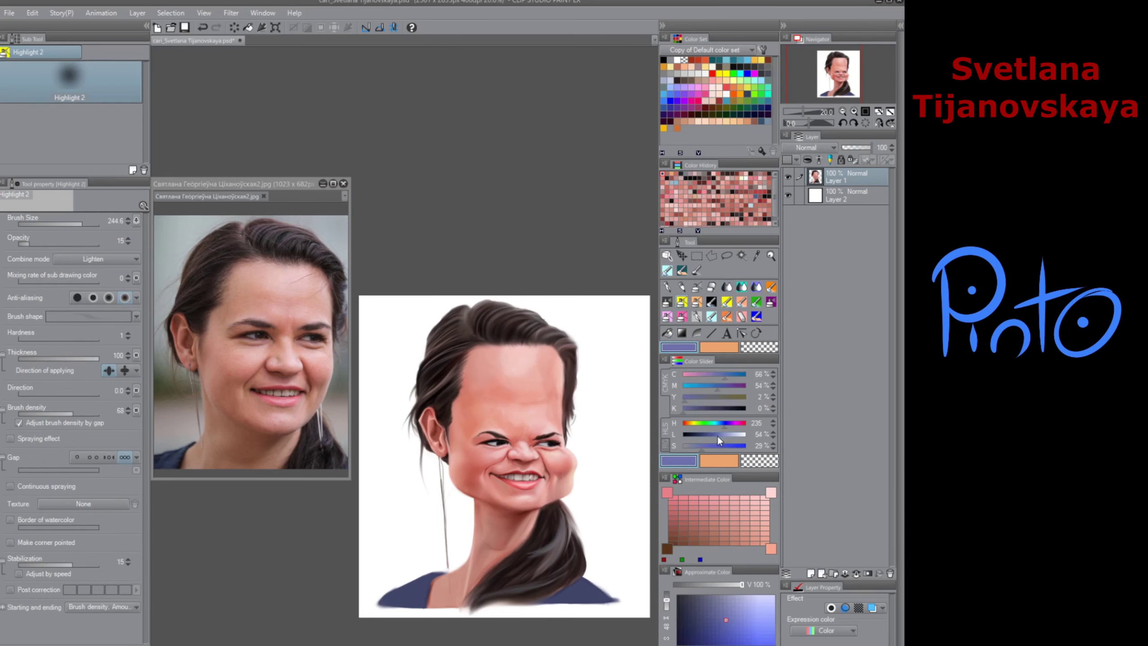
left_click(709, 375)
left_click(713, 398)
left_click_drag(486, 311, 516, 323)
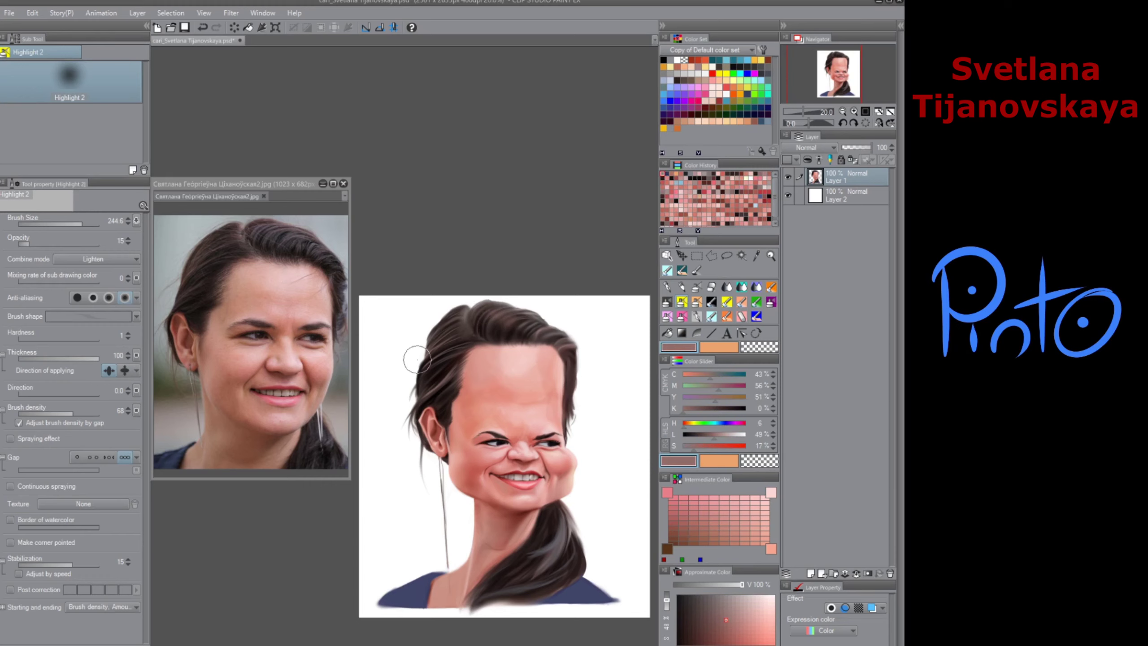
Step: Undo a pale pink Normal 2 stroke on the top hair and lower the brush opacity to 31
left_click(697, 302)
left_click_drag(719, 434, 728, 434)
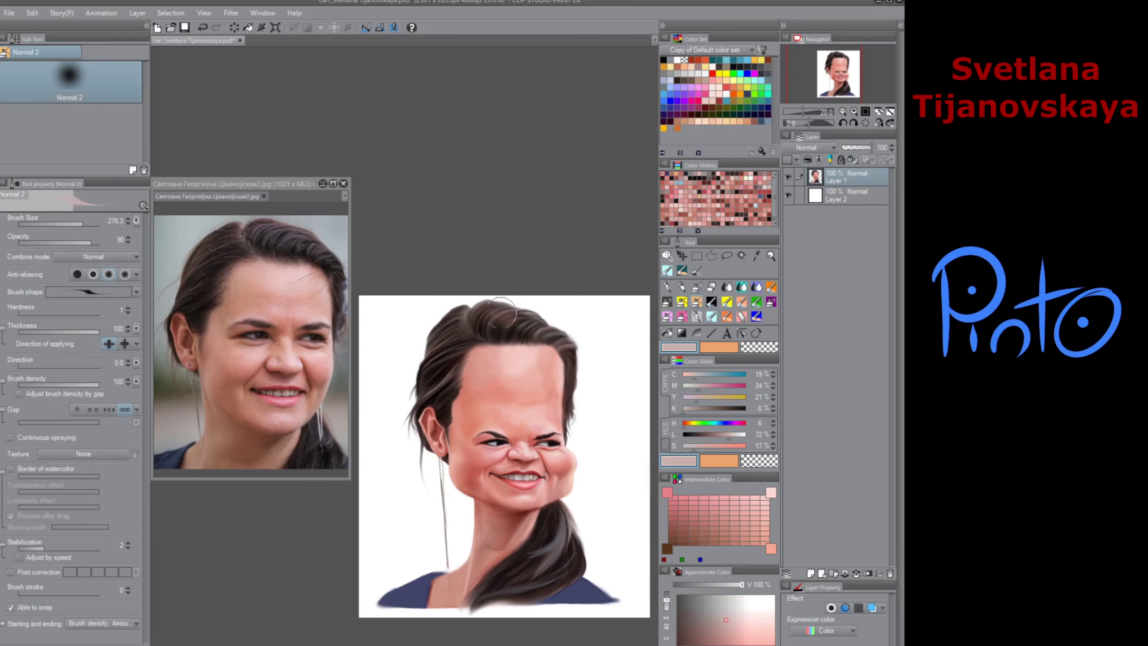
left_click_drag(480, 338, 489, 329)
key("ctrl+z")
left_click_drag(66, 243, 43, 243)
Step: Paint muted brown strands across the top hair with Normal 2, adding shadows in sampled near-black tones
left_click_drag(709, 434, 703, 435)
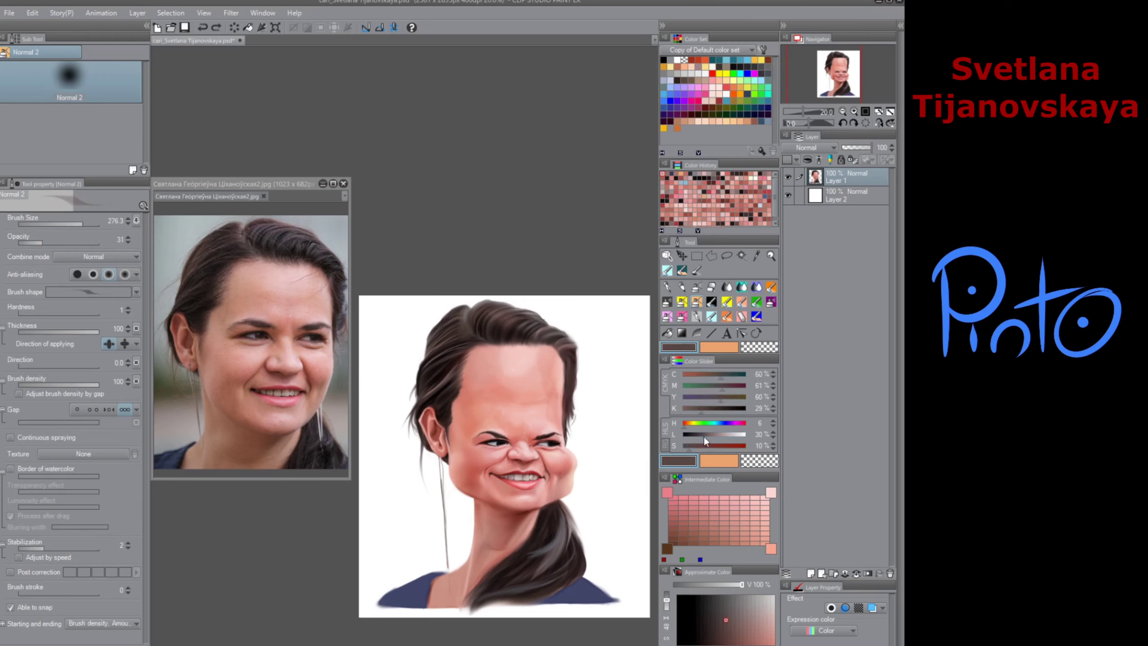
left_click_drag(517, 319, 503, 332)
left_click_drag(702, 435, 708, 436)
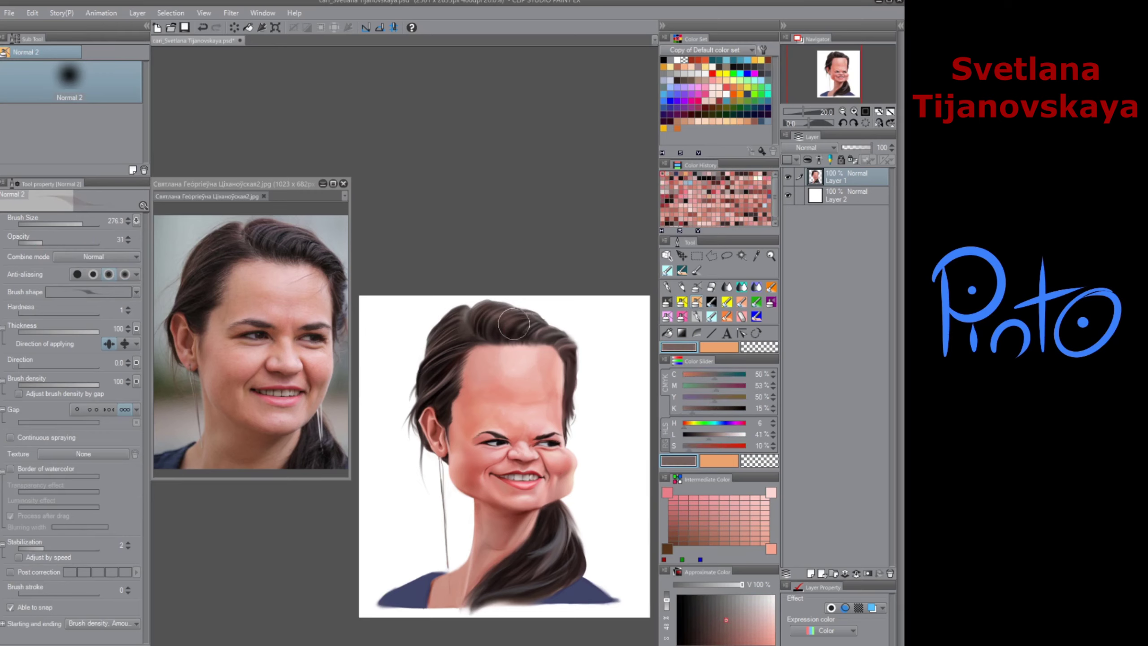
mouse_move(525, 318)
left_mouse_down()
mouse_move(498, 343)
mouse_move(519, 313)
mouse_move(489, 322)
mouse_move(502, 306)
mouse_move(479, 325)
left_mouse_up()
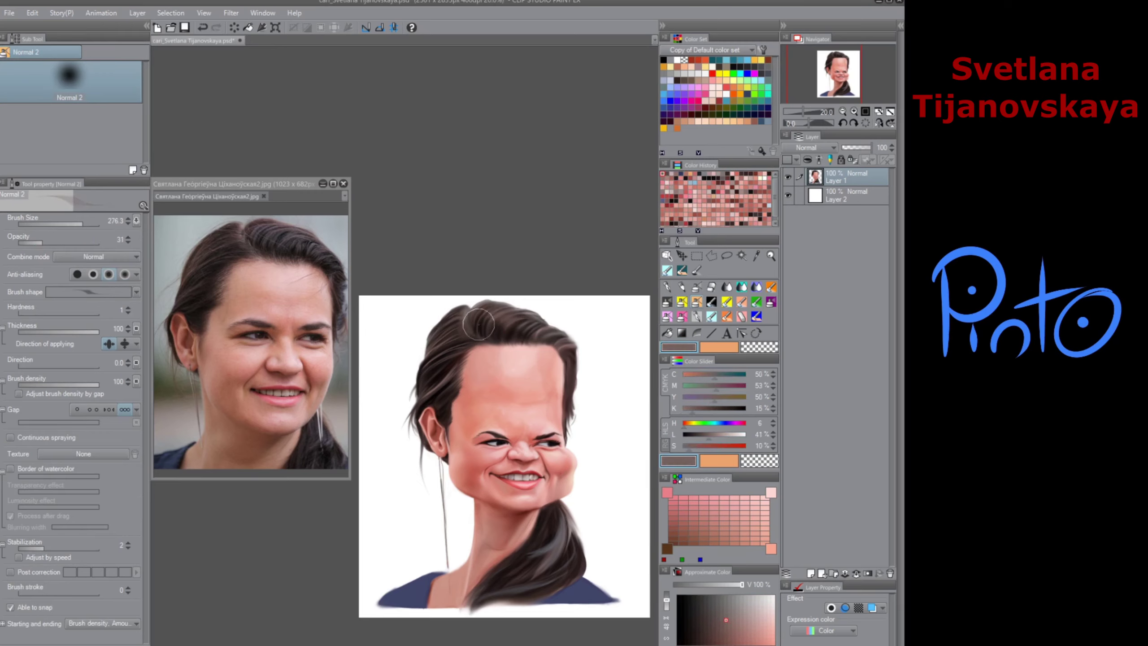
left_click(504, 326, "alt")
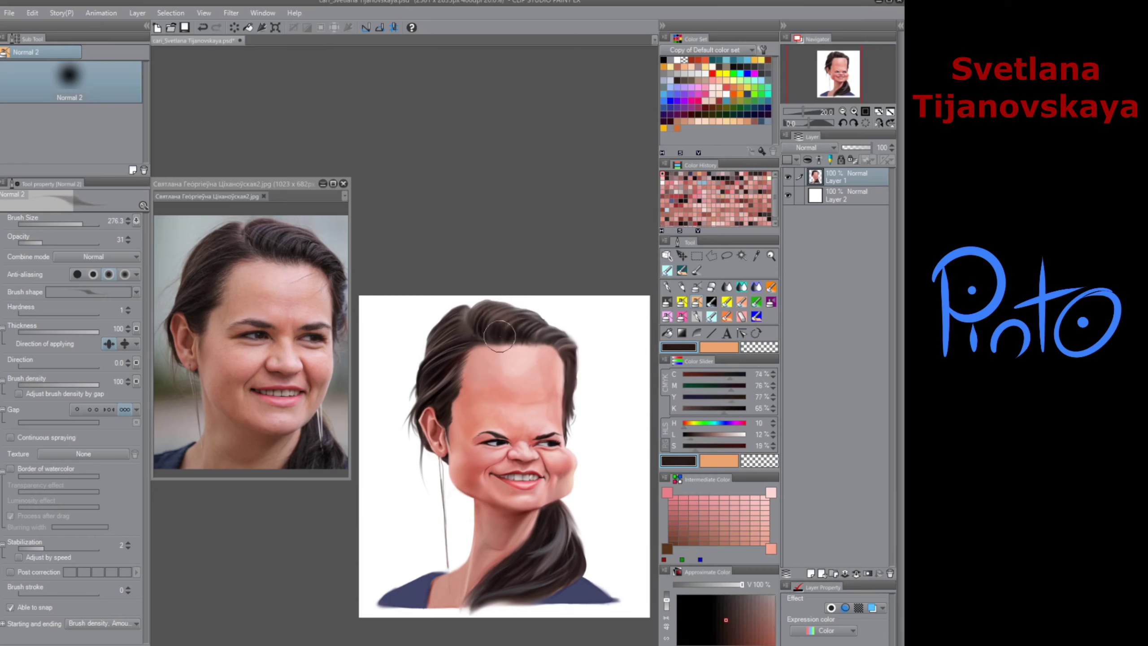
left_click(477, 328, "alt")
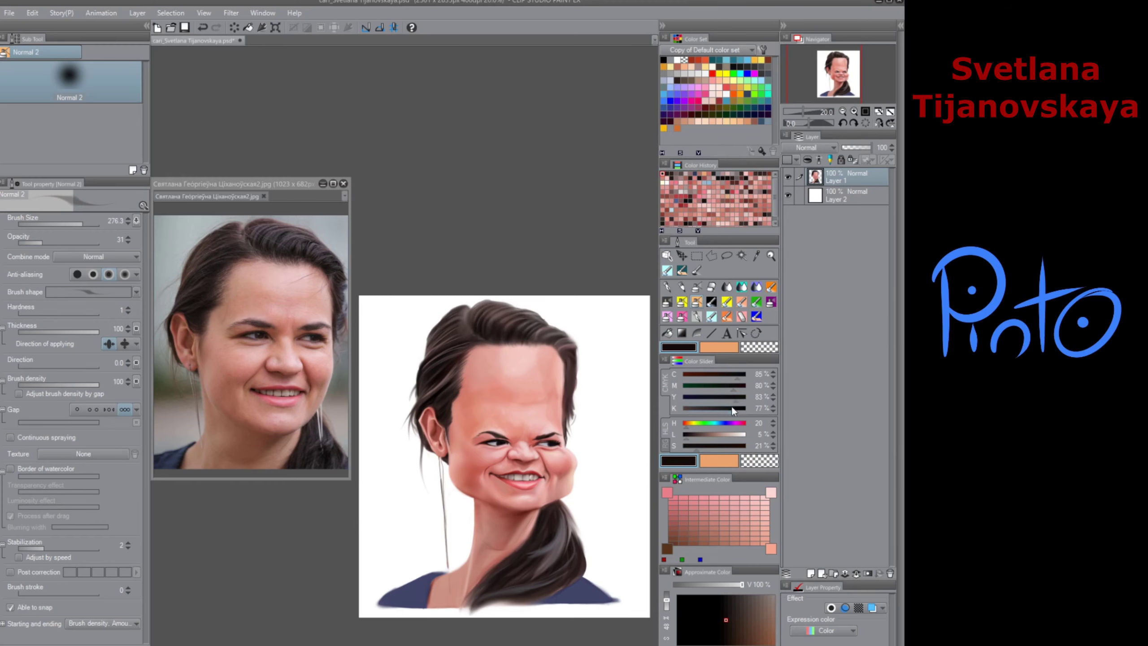
Step: Brighten the eyes with white using Highlight 2 at 15 opacity
left_click(686, 302)
scroll(572, 421, "up", 4)
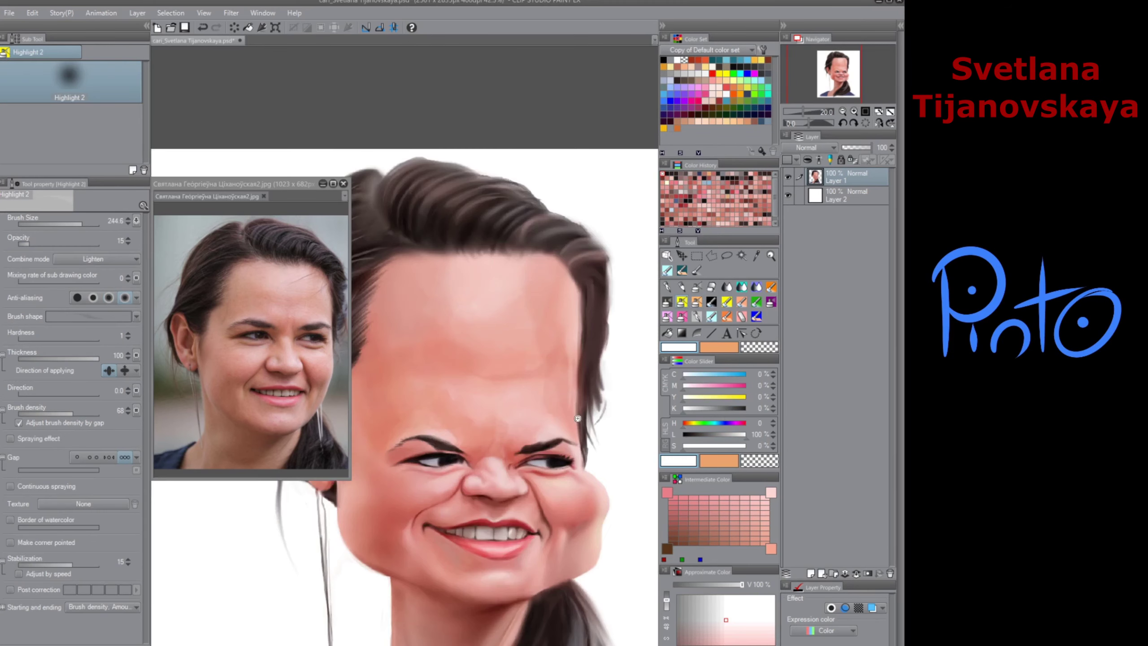
scroll(577, 419, "down", 1)
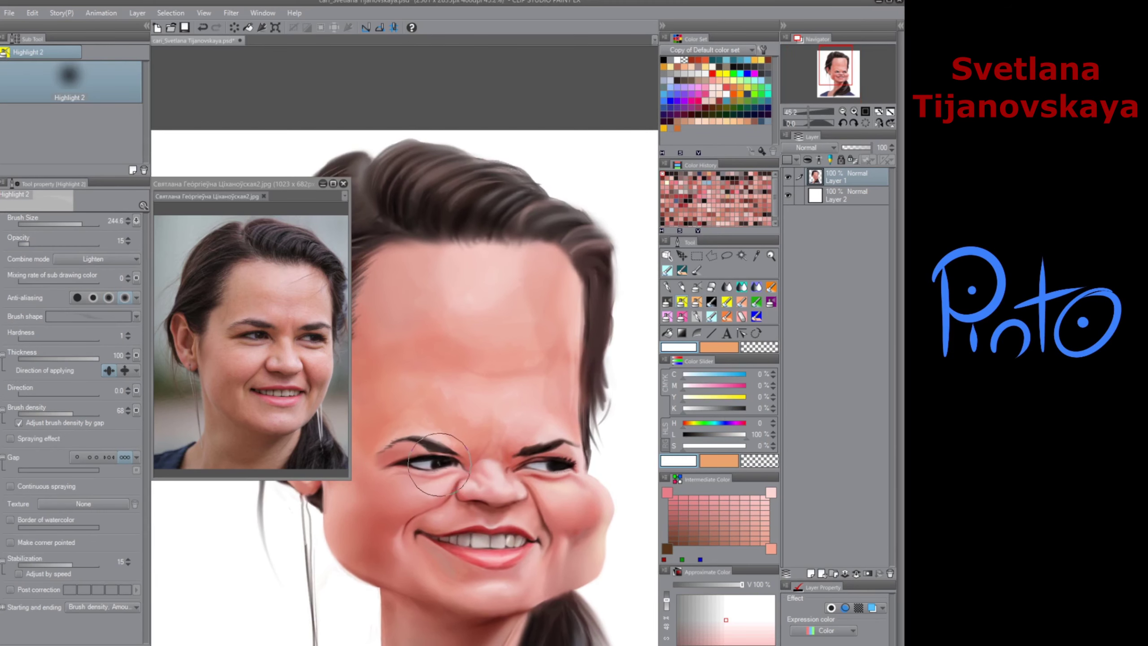
left_click_drag(540, 465, 551, 467)
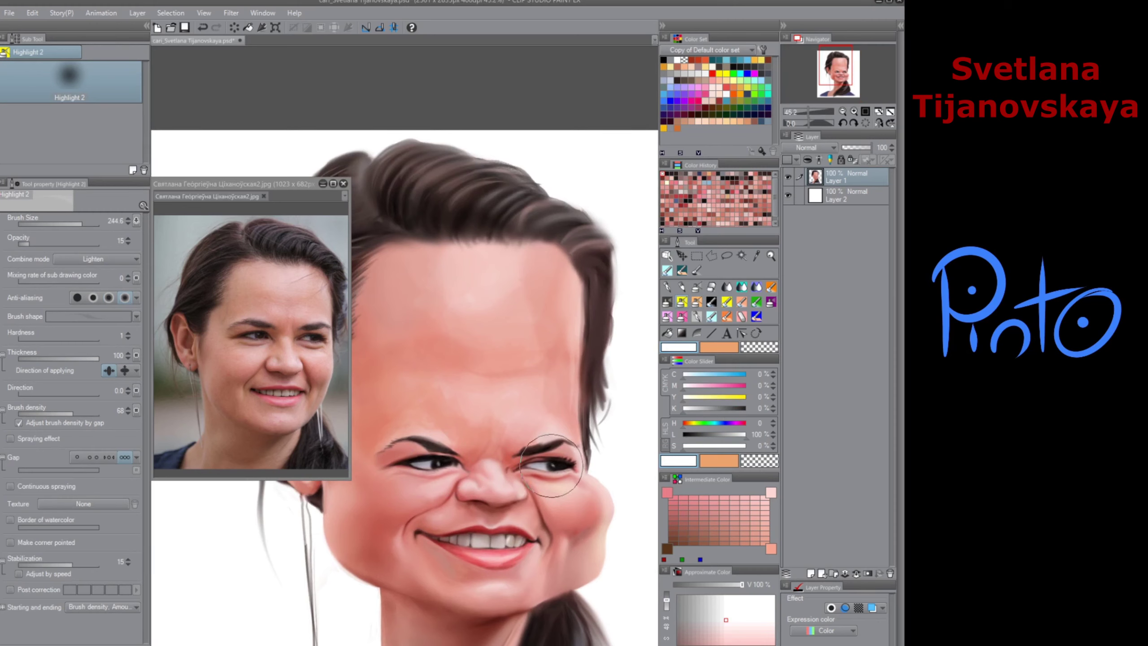
Step: Shade the whites of the eyes with Multiply2, using a blue-grey sampled from the near eye
left_click(667, 302)
left_click(425, 464, "alt")
left_click_drag(425, 464, 437, 463)
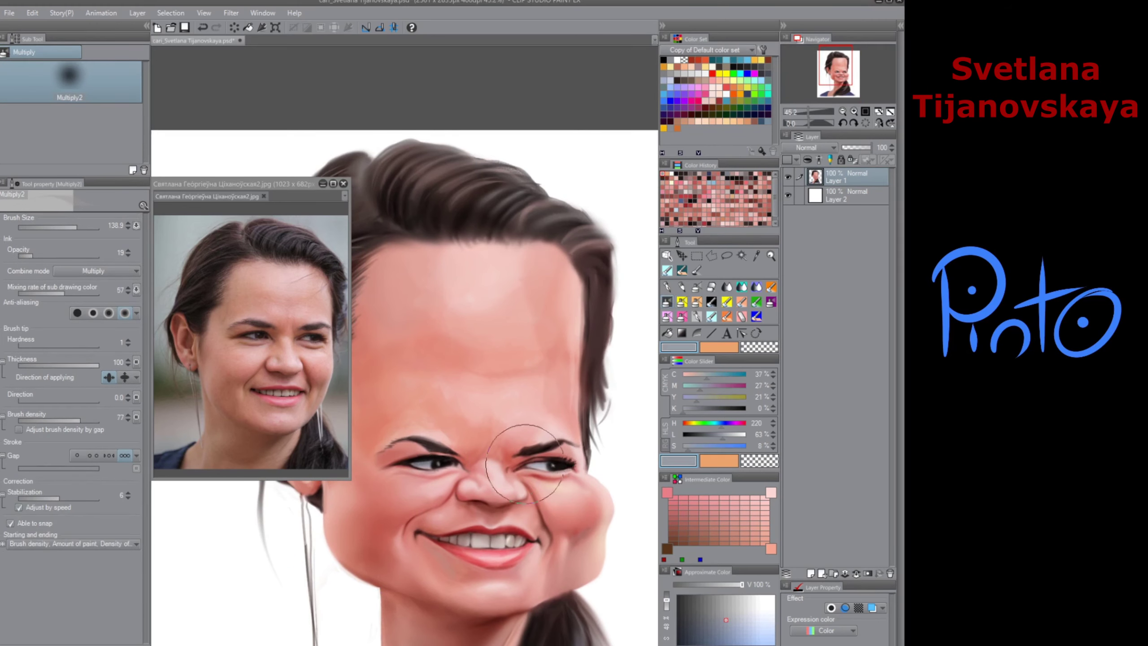
Step: Smudge the nose with a smaller Finger tip and deepen the nose and mouth area with sampled red skin tones in Multiply2
key("j")
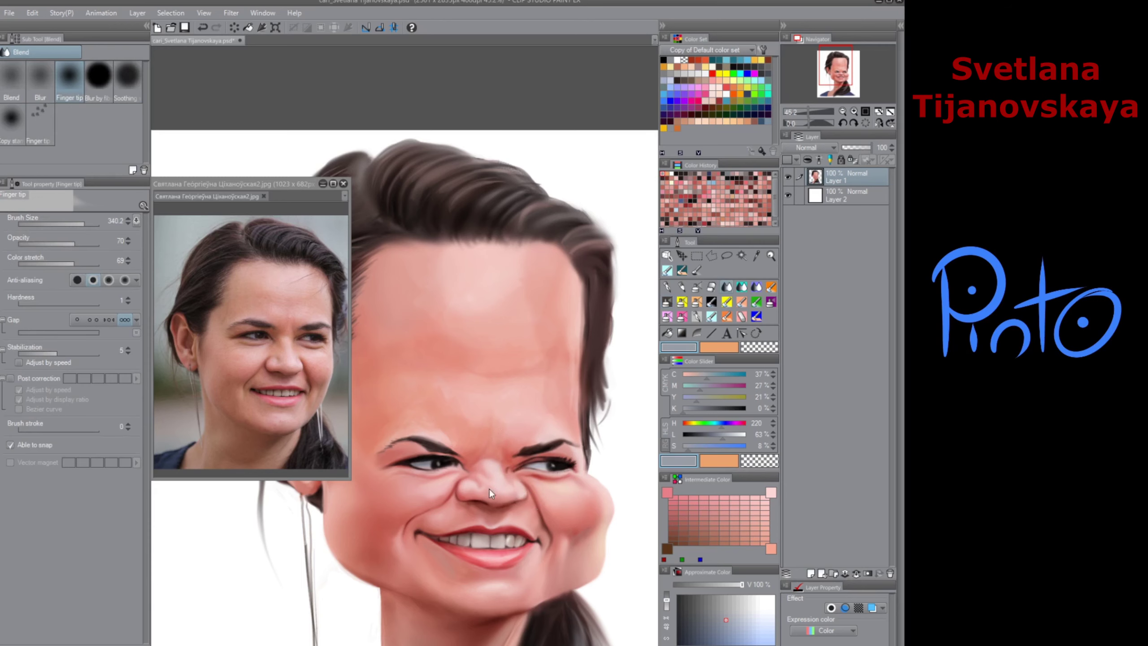
left_click_drag(501, 486, 473, 485, "ctrl+alt")
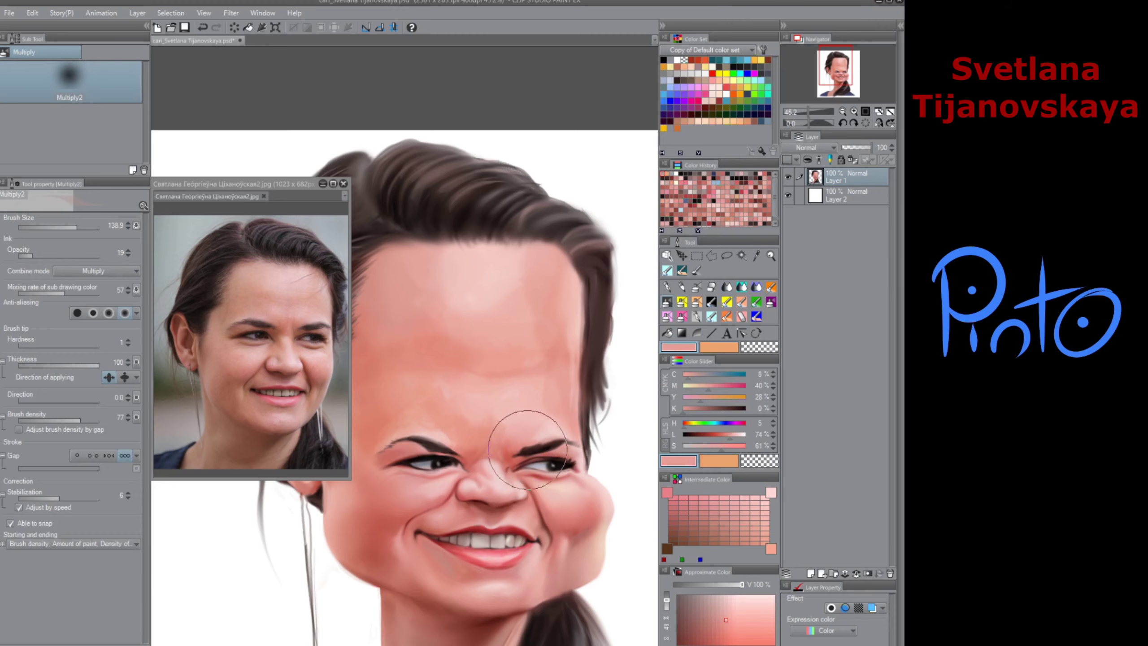
left_click(509, 465, "alt")
left_click_drag(510, 510, 445, 510)
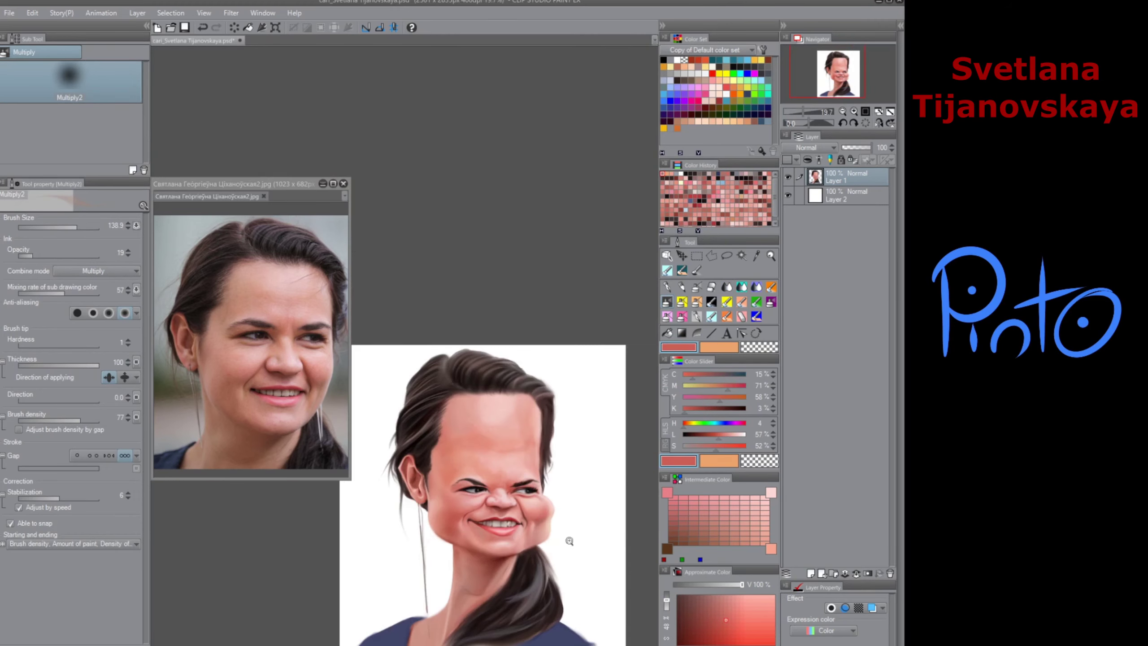
Step: Soften the lower ponytail edge with Finger tip at 123.2 and Blend 2 at 68 opacity
key("j")
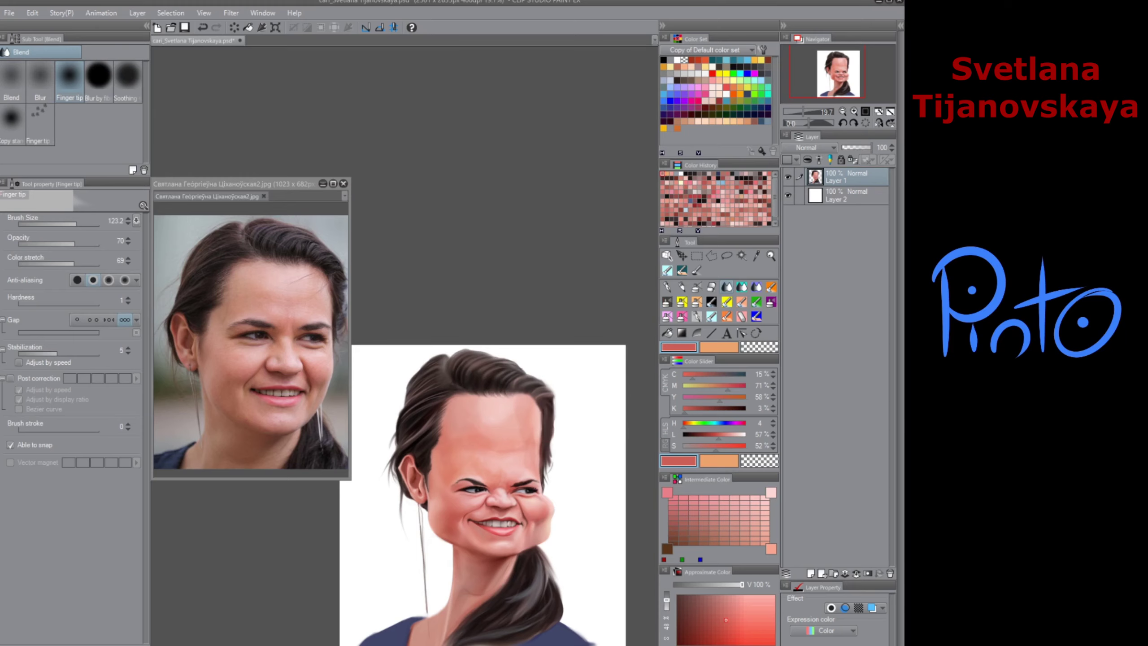
left_click(741, 286)
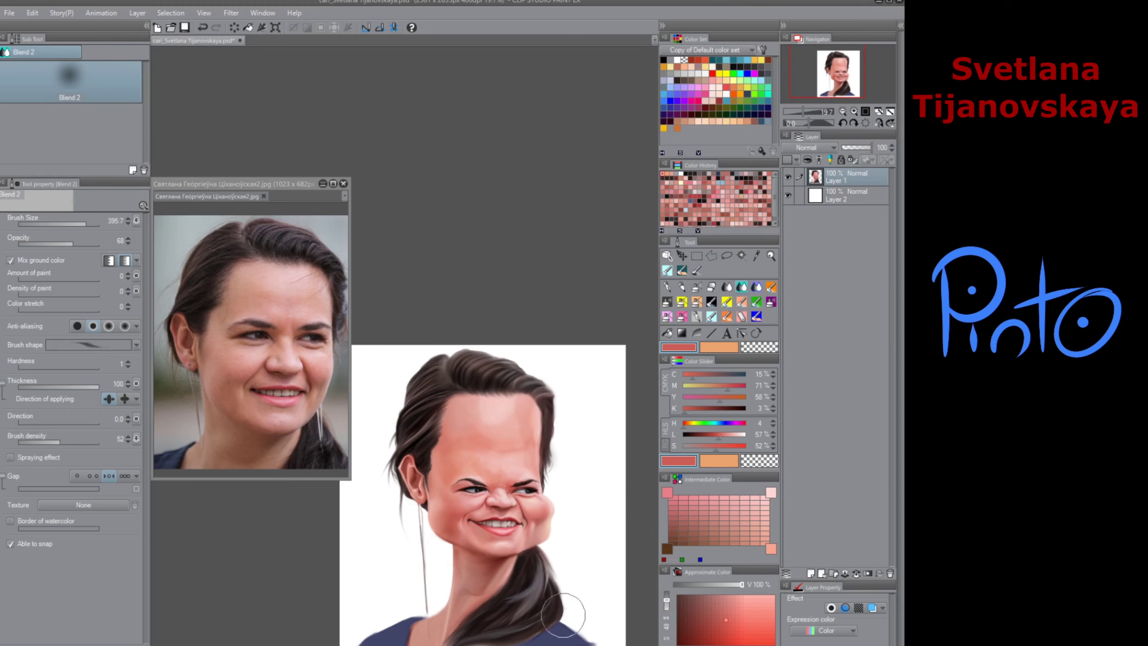
Step: Shade both shirt shoulders with Multiply2 in a deeper blue of hue 228, luminosity 36 and saturation 37
scroll(615, 475, "down", 3)
left_click(681, 319)
left_click(699, 195)
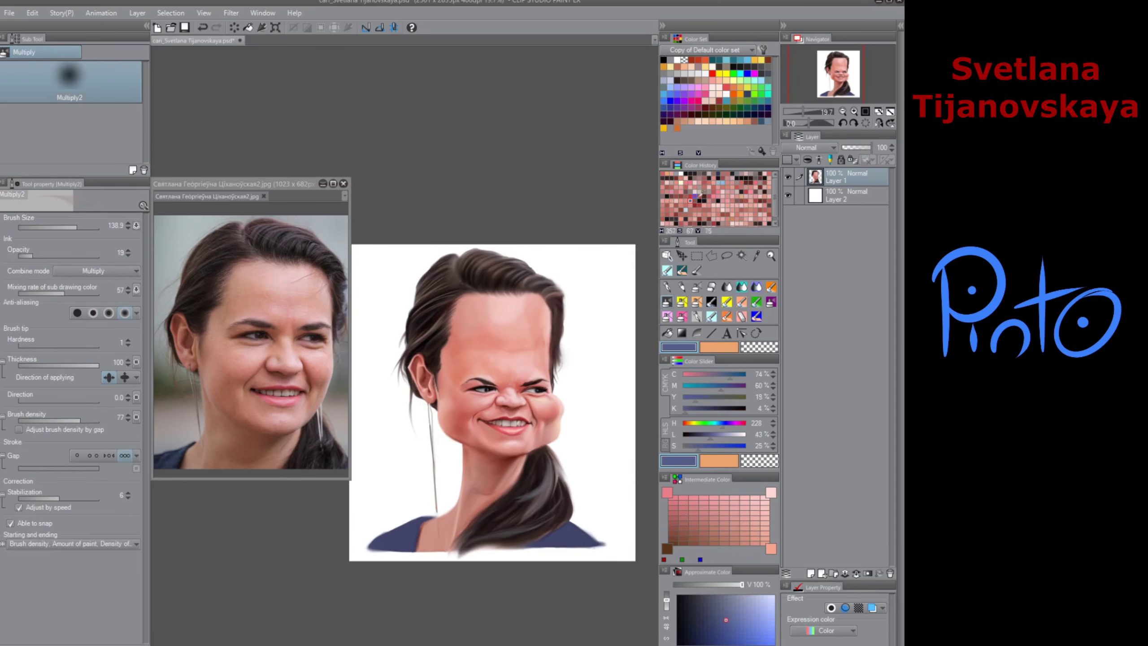
left_click(722, 635)
mouse_move(418, 523)
left_mouse_down()
mouse_move(412, 547)
mouse_move(388, 550)
left_mouse_up()
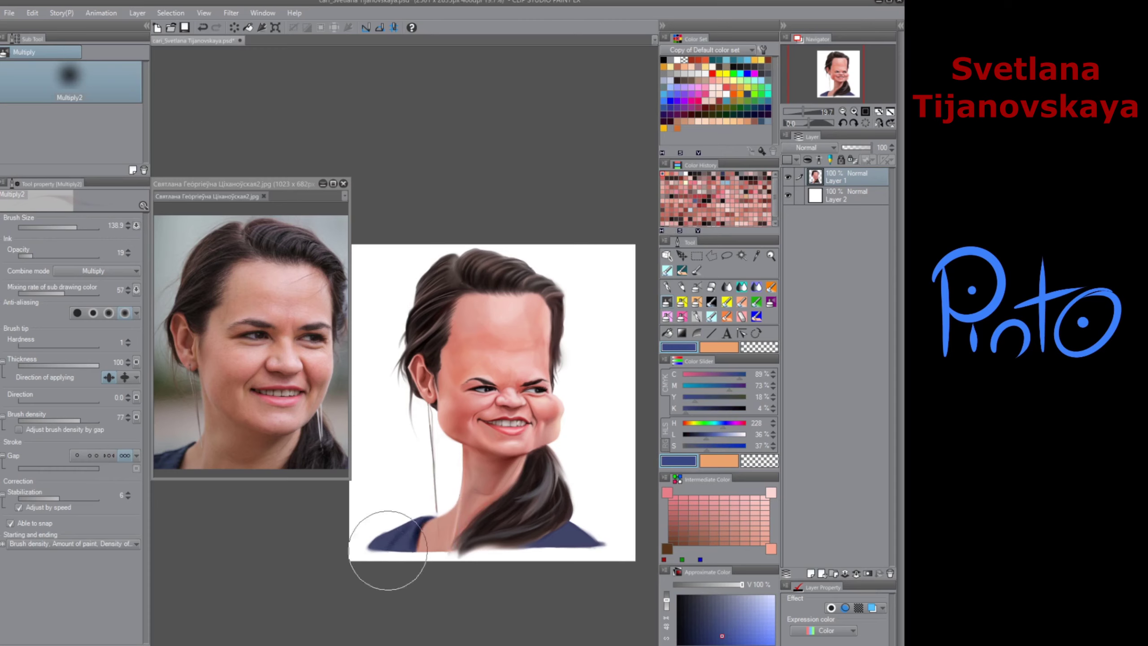
mouse_move(573, 522)
left_mouse_down()
mouse_move(519, 545)
mouse_move(561, 541)
left_mouse_up()
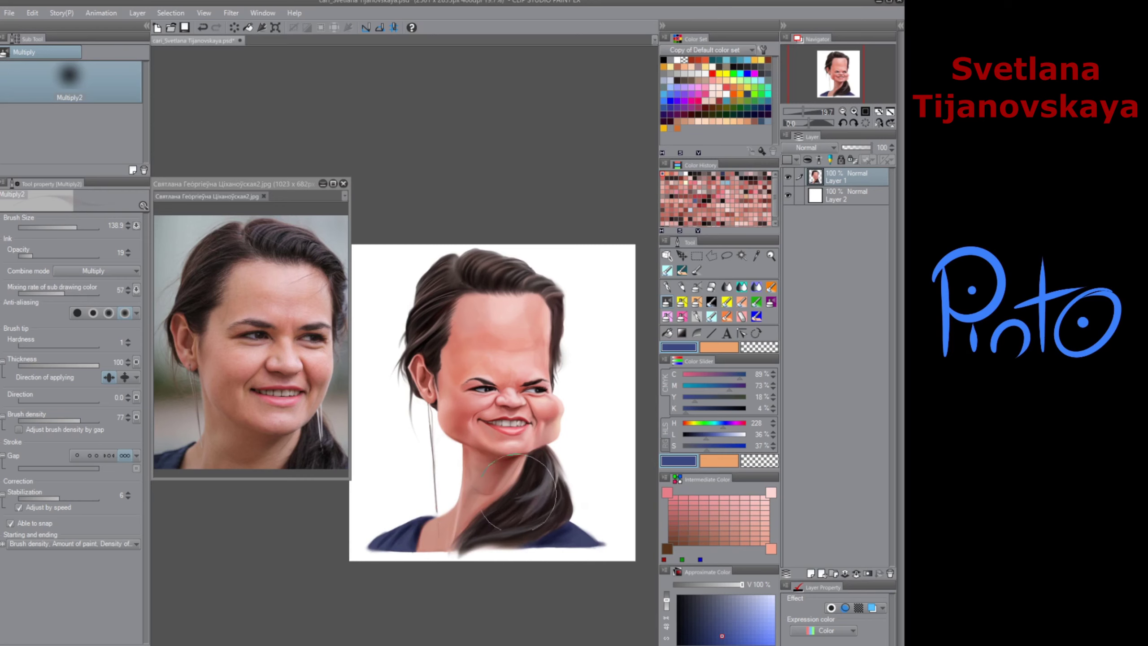
Step: Prepare Highlight 2 with a pale mauve-grey of hue 300, luminosity 72 and saturation 5
left_click(685, 317)
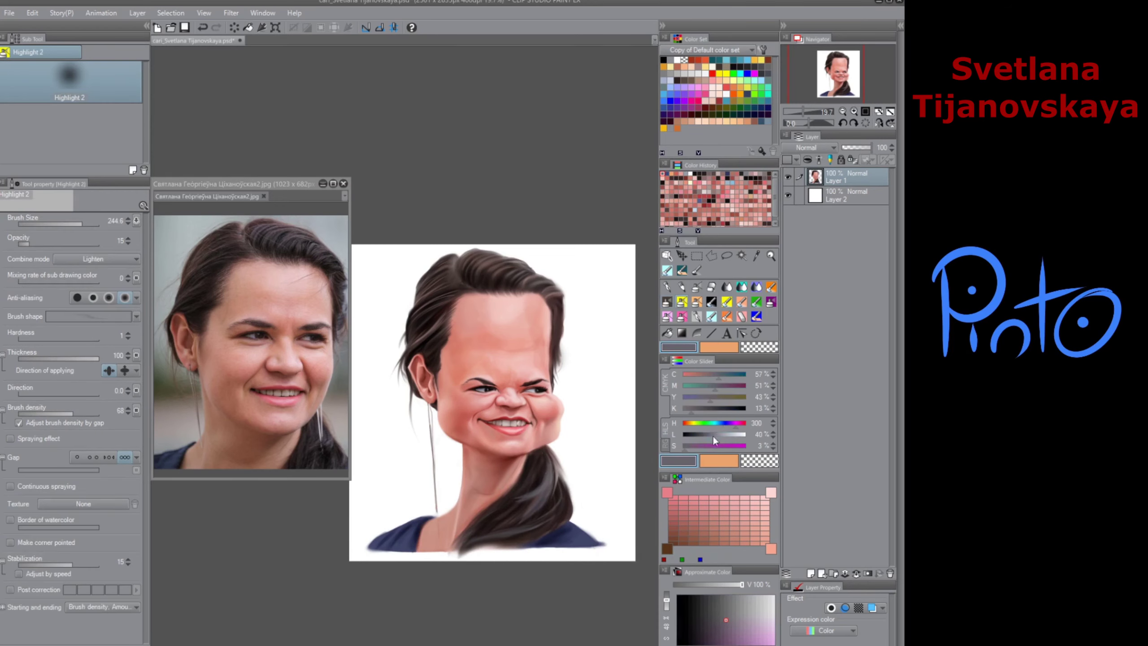
left_click_drag(714, 438, 729, 435)
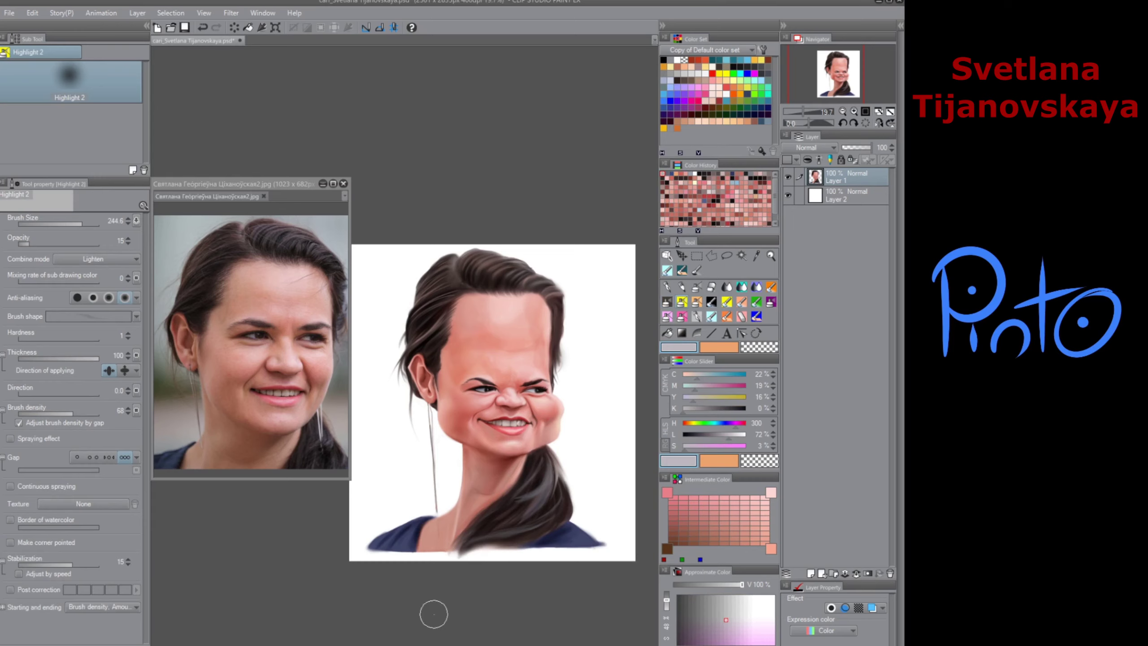
Step: Try to tint the top hair red with Multiply2 at 19 opacity
left_click(678, 291)
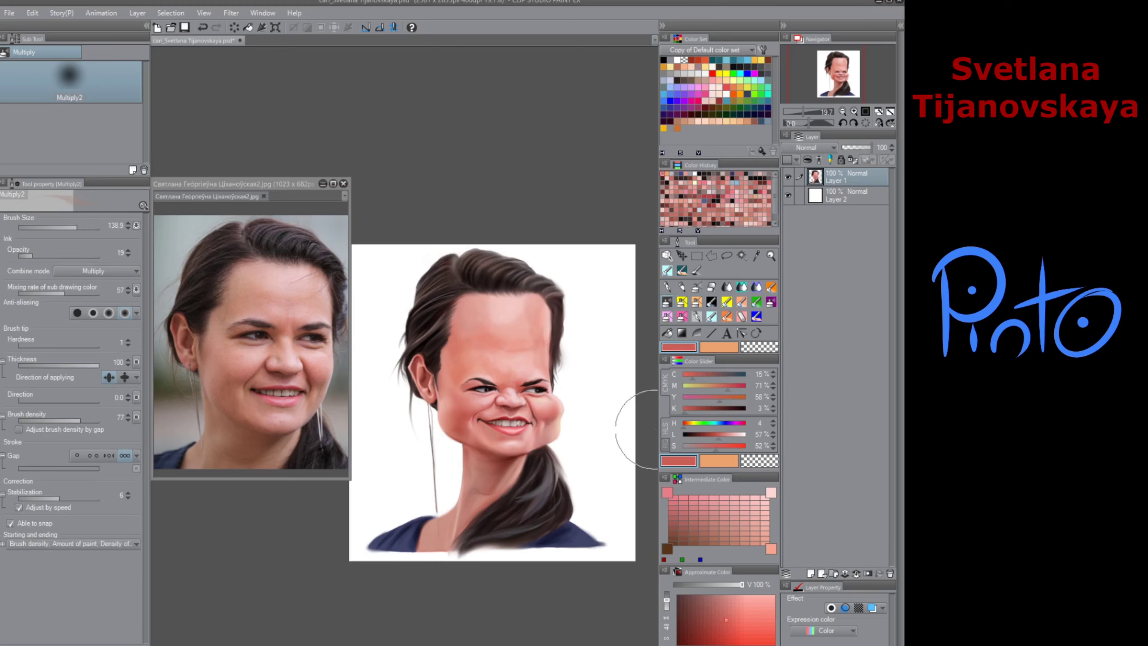
mouse_move(498, 259)
left_mouse_down()
mouse_move(467, 253)
mouse_move(499, 289)
mouse_move(483, 252)
left_mouse_up()
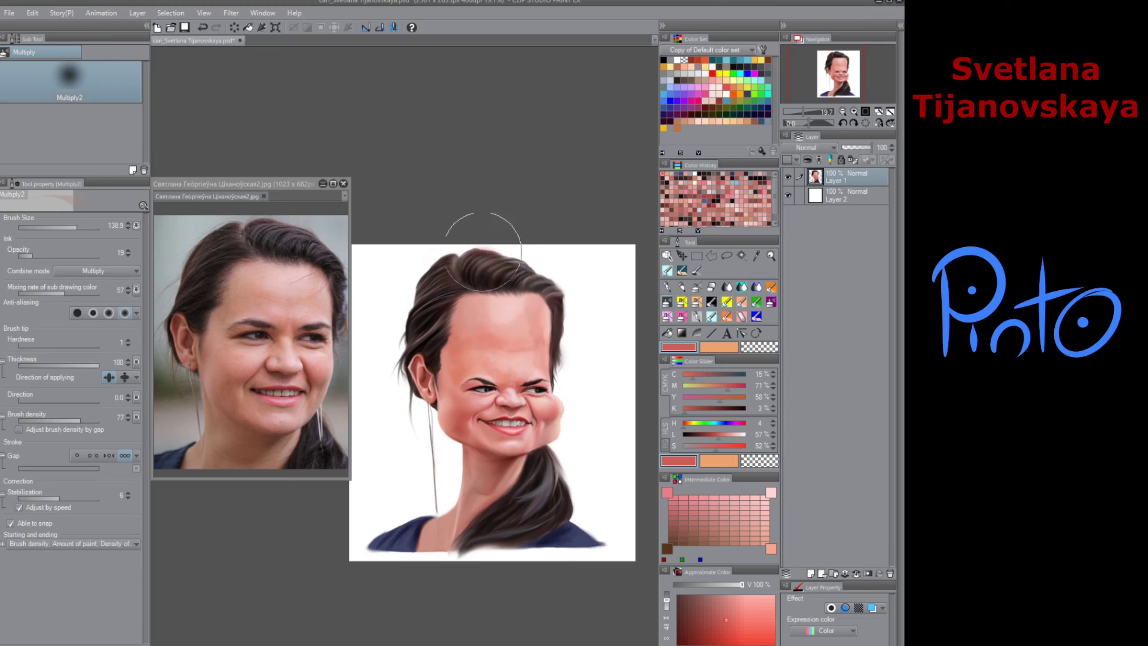
key("ctrl+z")
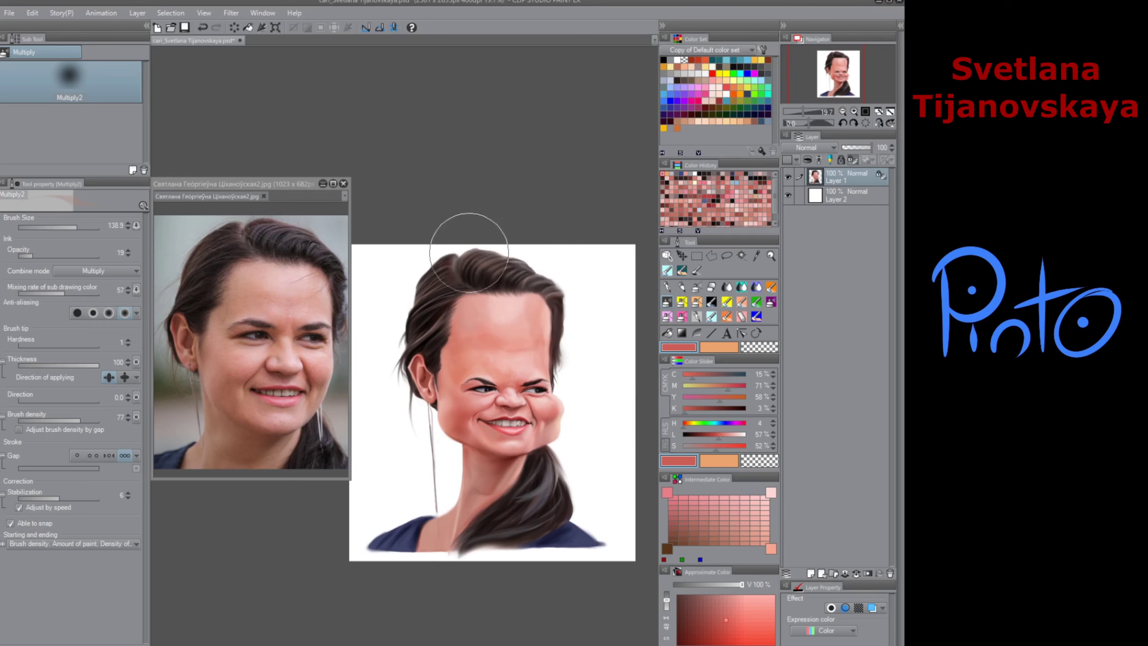
Step: Warm the far cheek's outer edge with Multiply2 in an ochre of hue 36, luminosity 60 and saturation 47, and smooth it with Finger tip
left_click(699, 386)
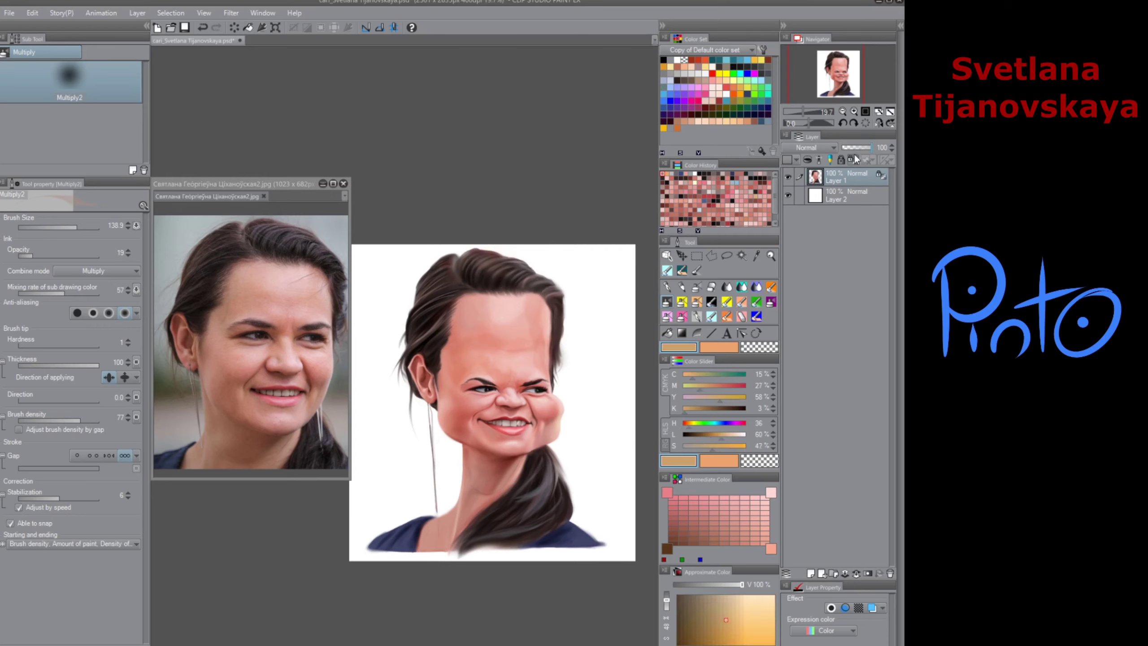
left_click(726, 287)
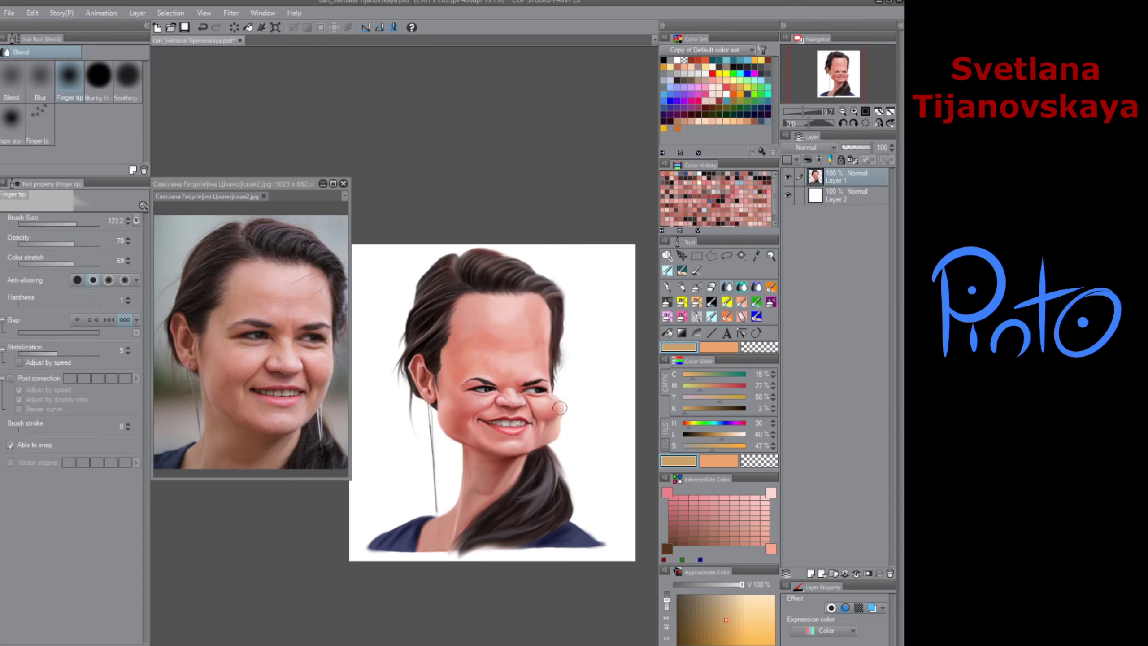
left_click(682, 302)
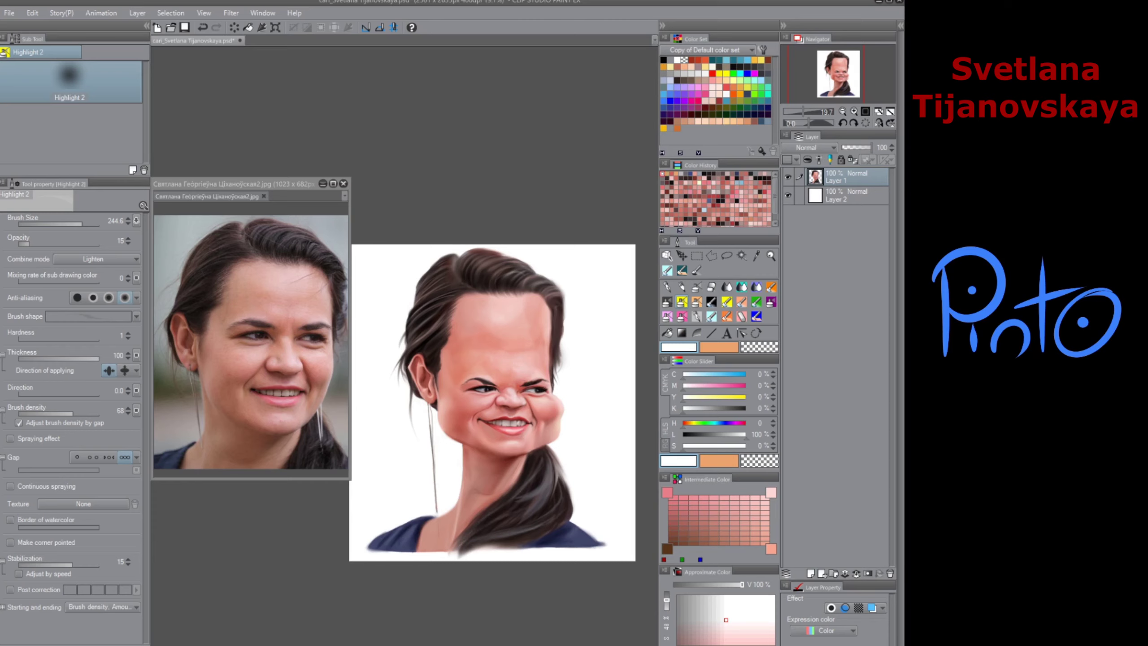
Step: Sign the shirt shoulder beside the ponytail with the artist's signature, using the Mapping pen in light blue of hue 199
key("p")
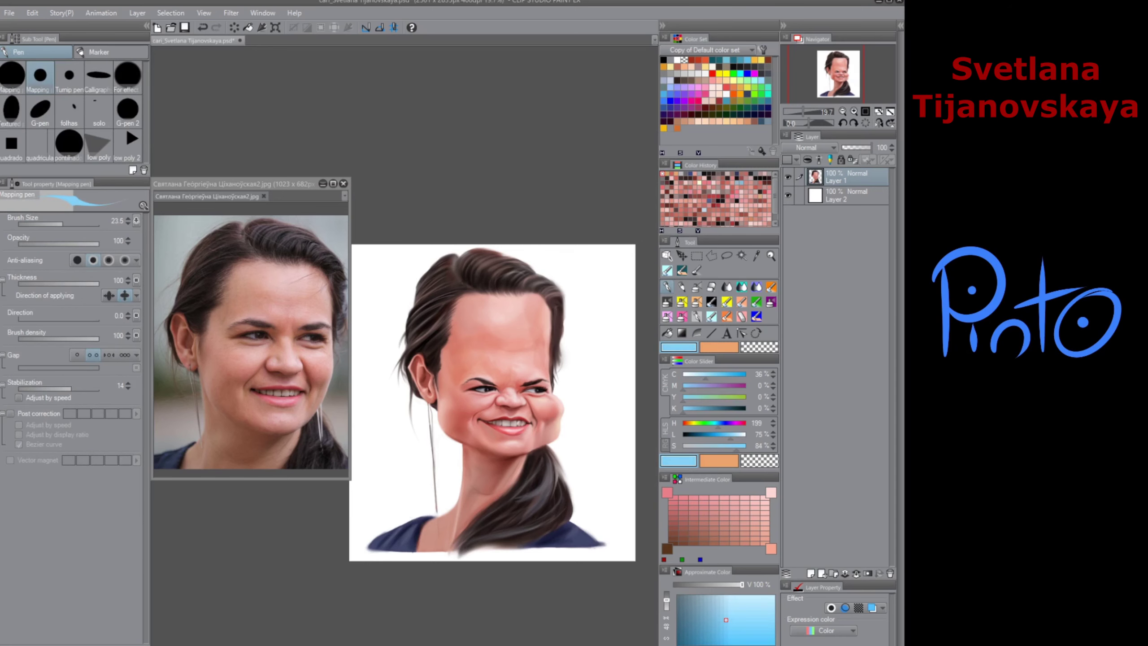
left_click_drag(622, 534, 613, 532)
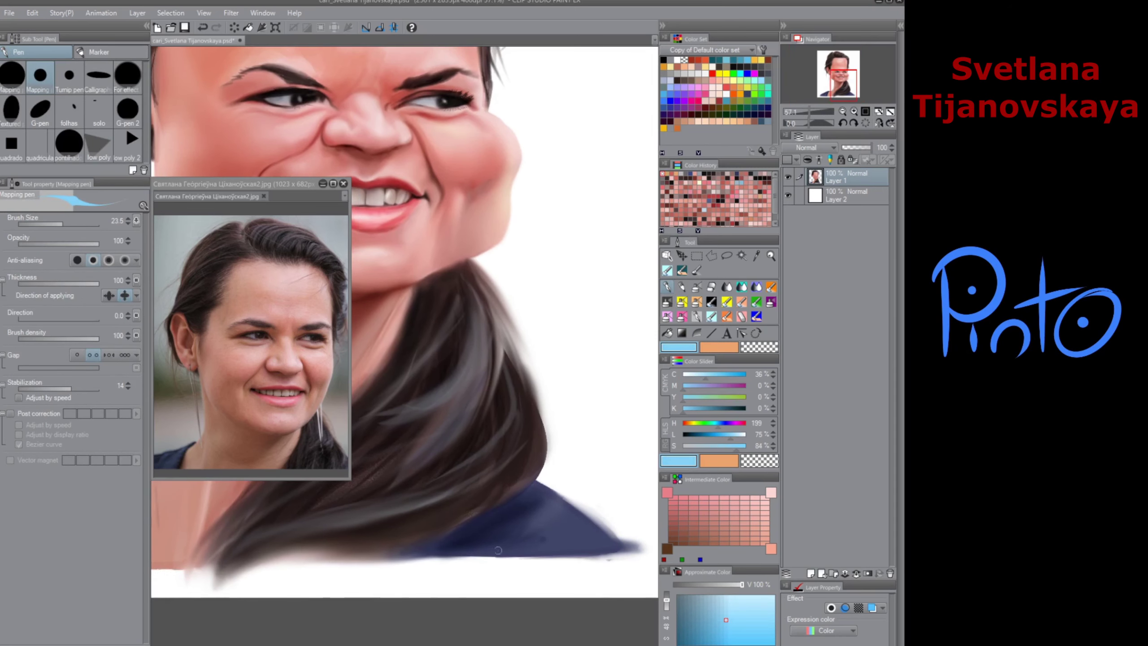
mouse_move(498, 550)
left_mouse_down()
mouse_move(494, 515)
mouse_move(509, 525)
mouse_move(508, 548)
mouse_move(551, 538)
left_mouse_up()
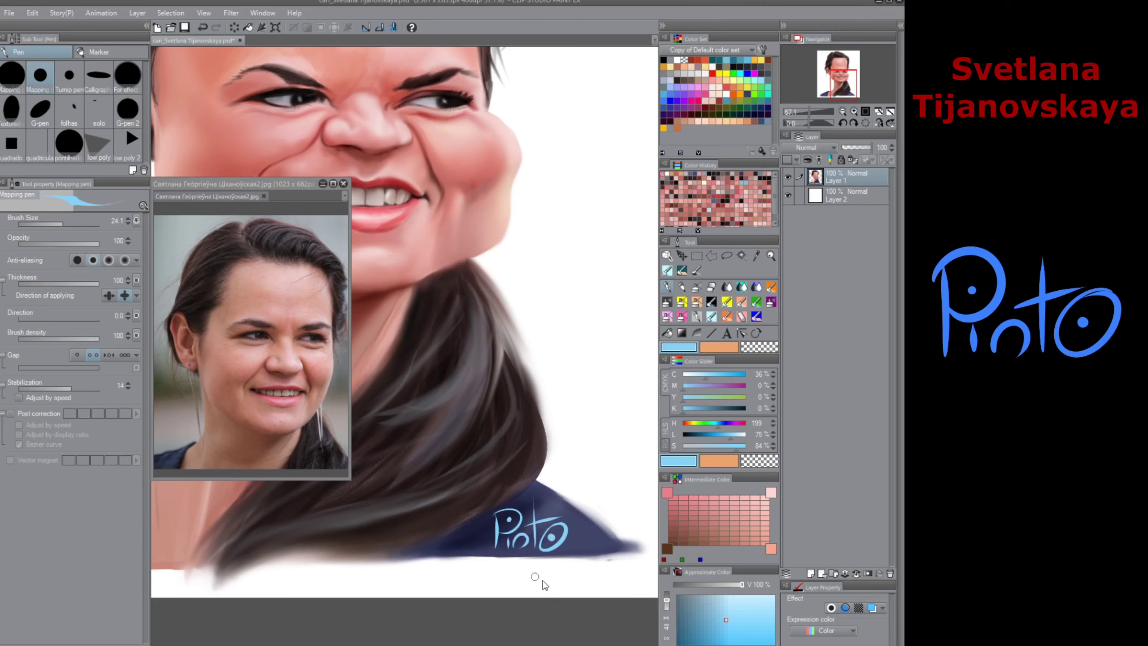
left_click_drag(539, 579, 504, 553)
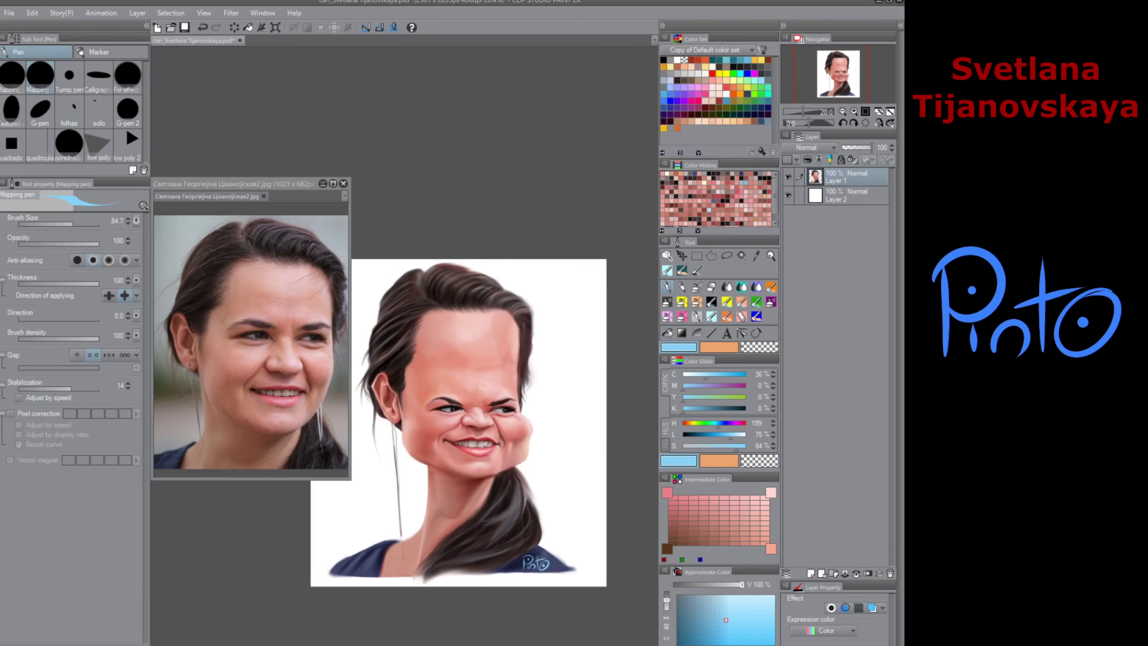
Step: Close the reference photo and check the whole caricature
key("j")
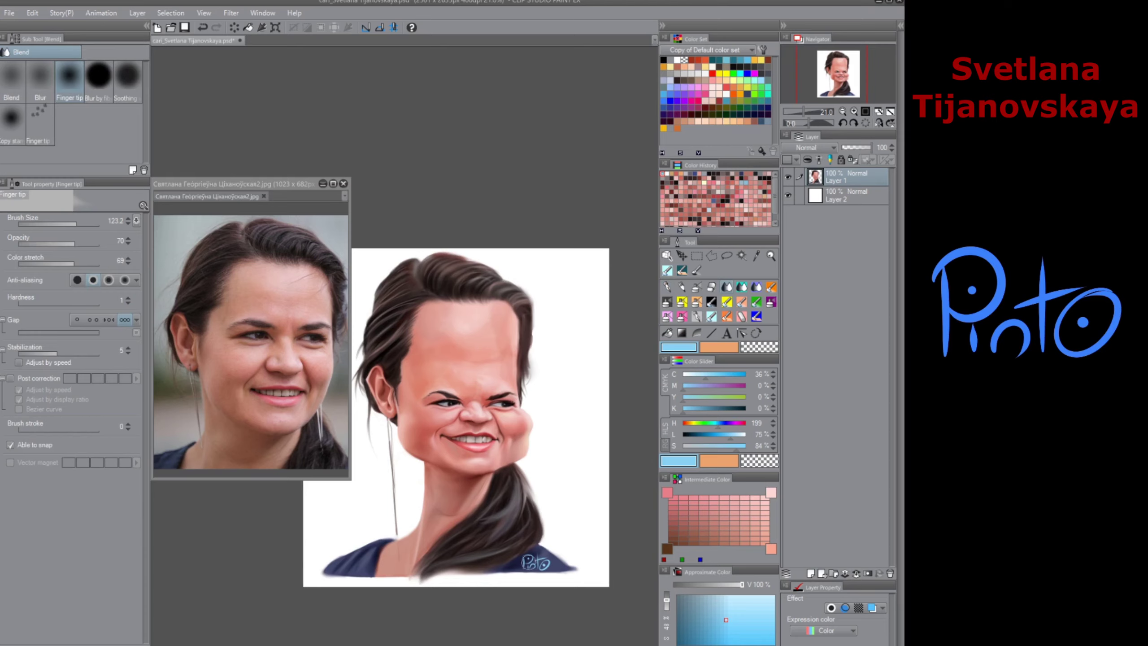
left_click(344, 183)
scroll(460, 568, "down", 2)
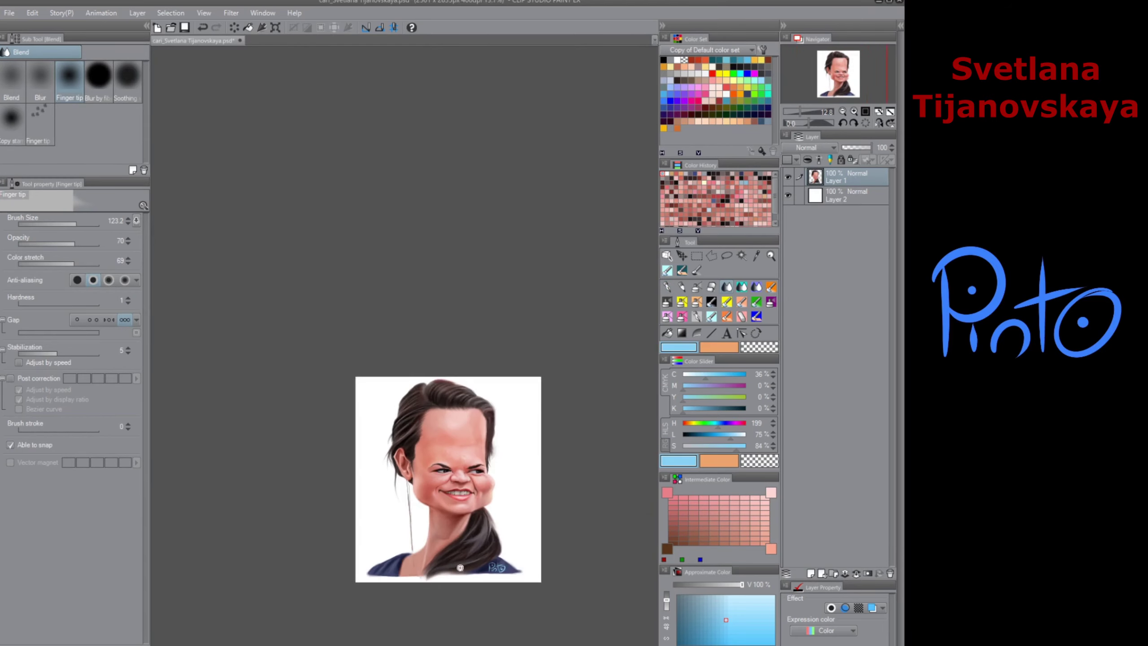
scroll(460, 567, "up", 4)
Step: Draw long thin strands hanging from the near ear to the shoulder with the Mapping pen in a dark brown sampled from the ponytail
key("p")
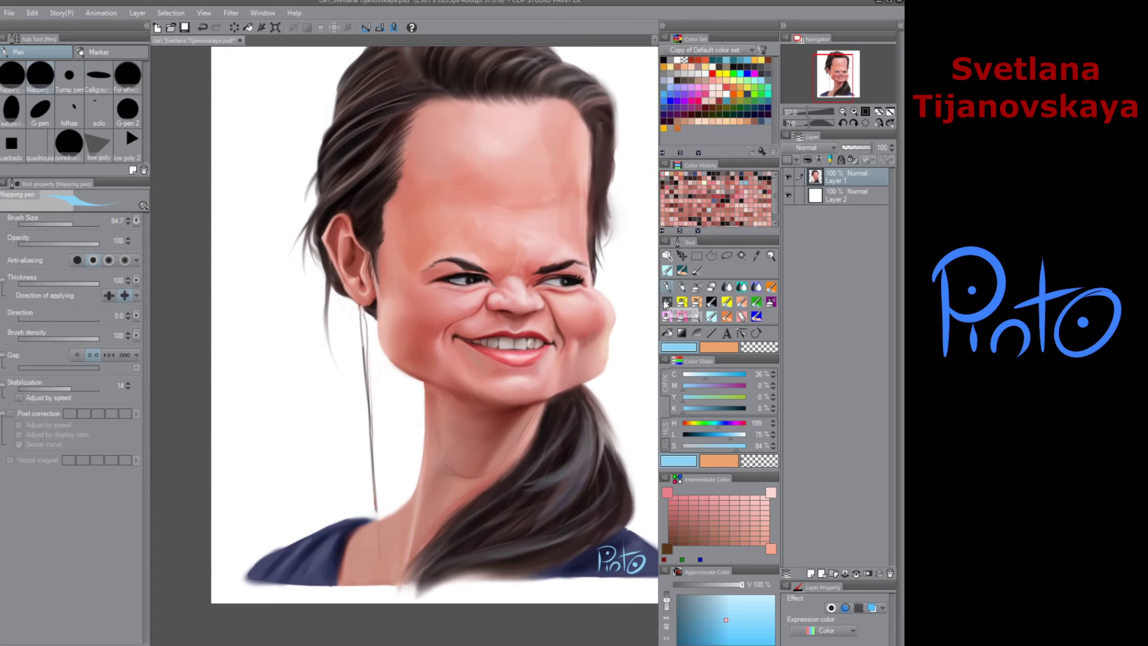
left_click(554, 459, "alt")
left_click_drag(360, 304, 378, 527)
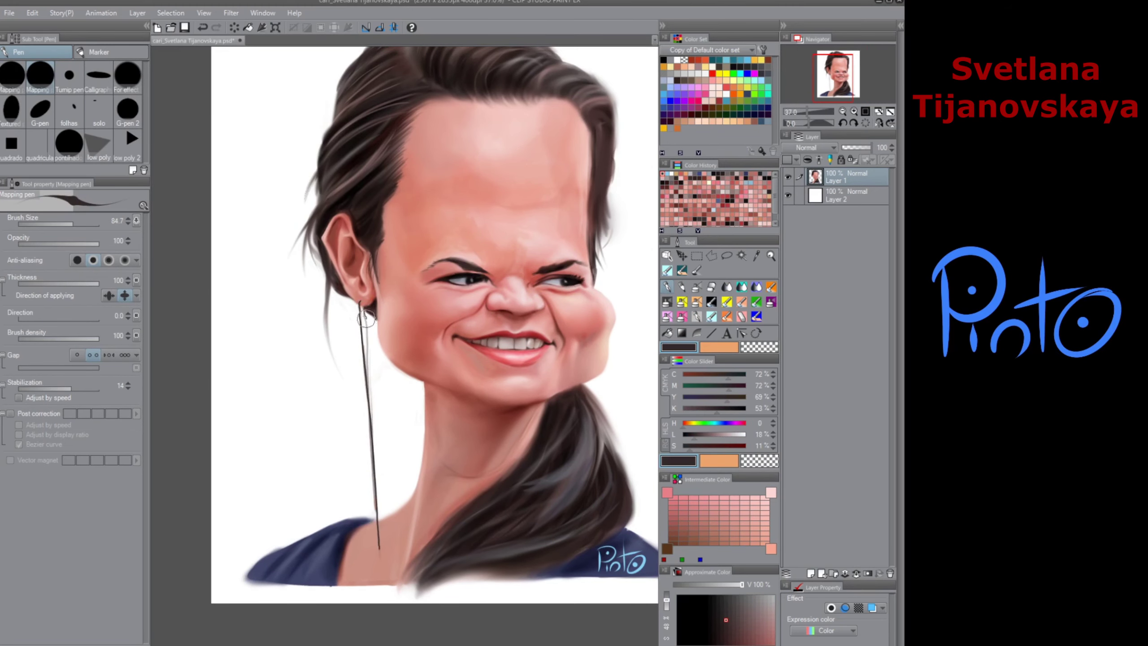
left_click_drag(366, 319, 374, 487)
key("ctrl+z")
left_click_drag(364, 307, 378, 541)
Step: Draw two thin light grey strands of luminosity 71 down over the ponytail with the Straight line tool at brush size 5.0
left_click_drag(695, 436, 727, 436)
mouse_move(605, 374)
left_mouse_down()
mouse_move(577, 377)
mouse_move(557, 501)
left_mouse_up()
key("ctrl+z")
left_click_drag(571, 372, 611, 422)
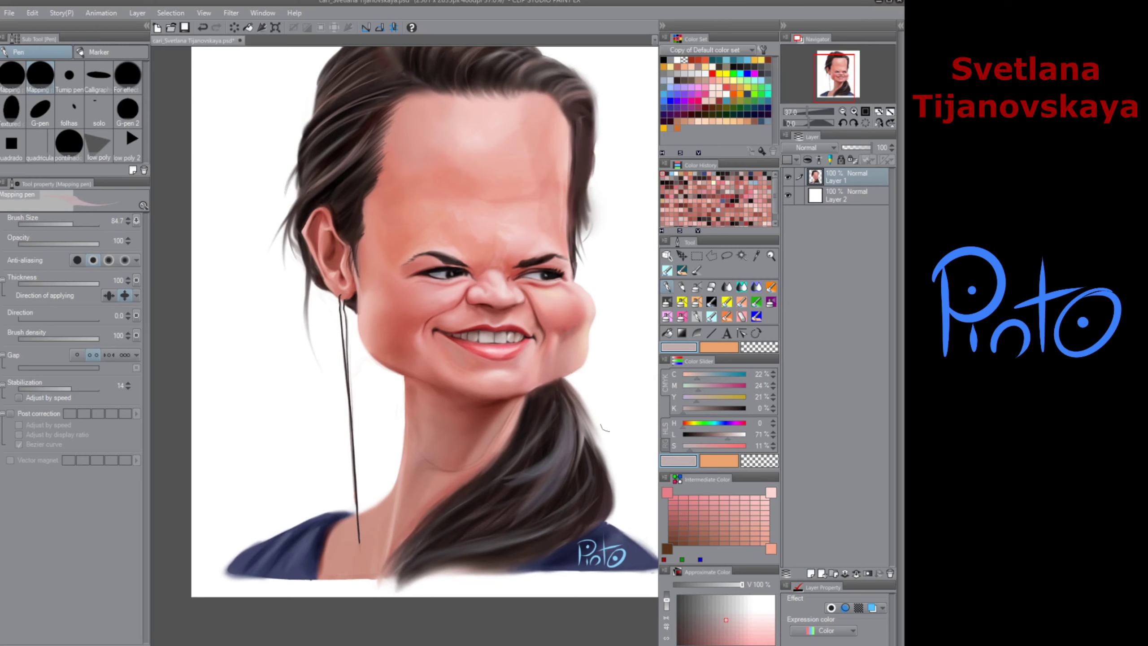
left_click(711, 333)
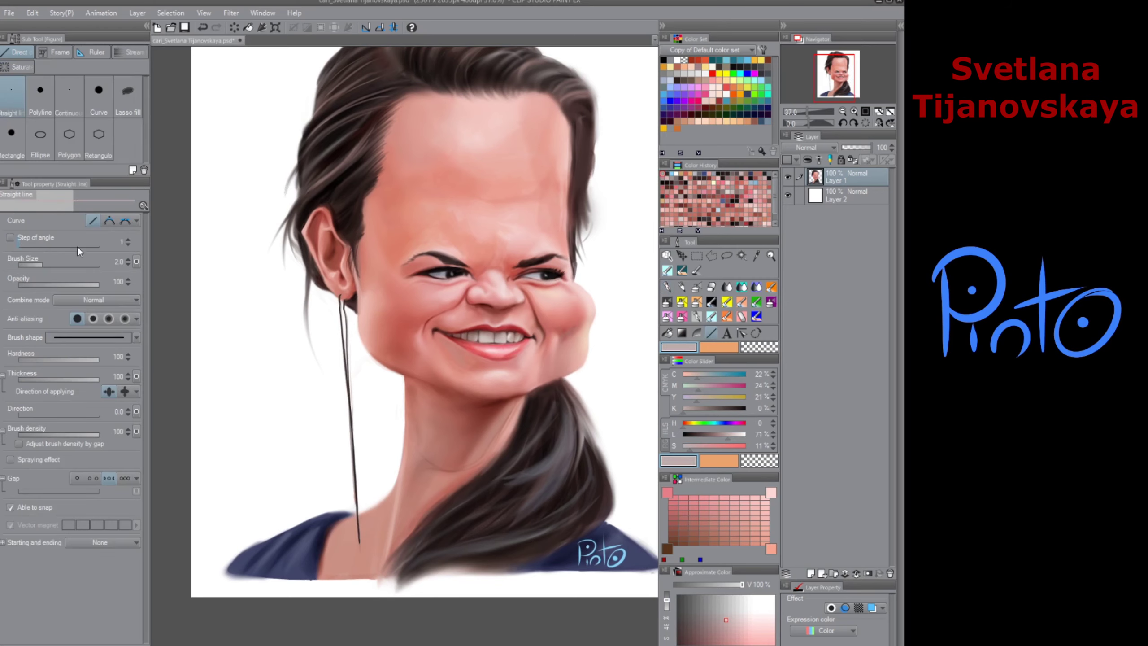
left_click(47, 264)
mouse_move(558, 383)
left_mouse_down()
mouse_move(541, 521)
mouse_move(566, 378)
left_mouse_up()
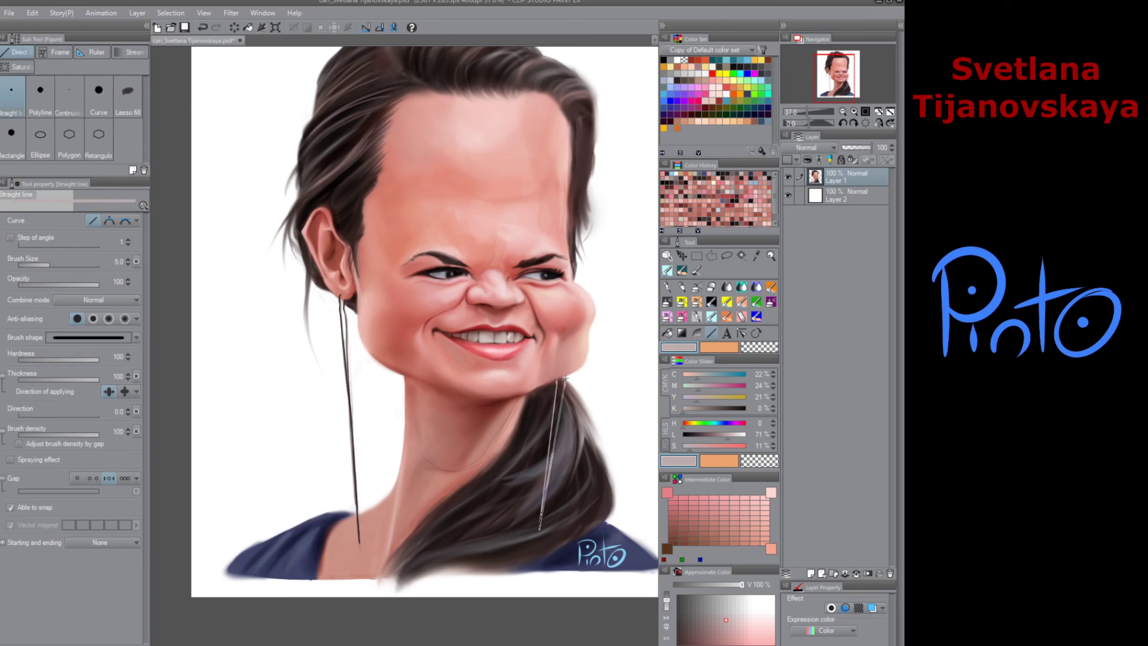
Step: Shade the near earlobe with Multiply2 in a sampled skin red, and soften the light ponytail strands with Finger tip
left_click(667, 302)
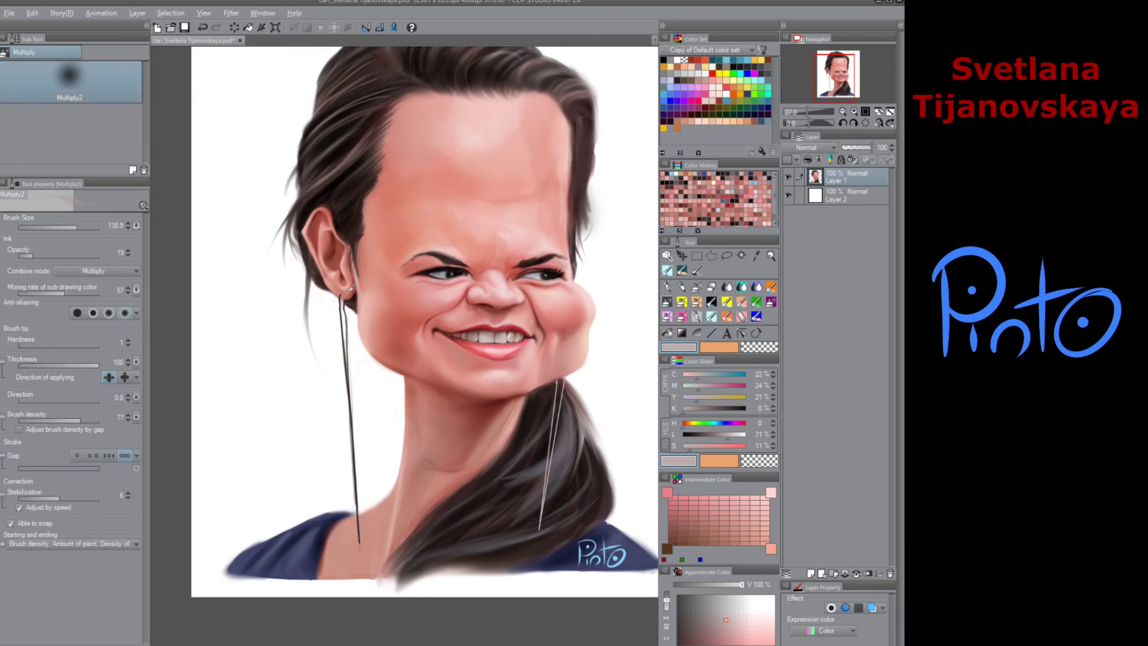
left_click(323, 290, "alt")
left_click(727, 288)
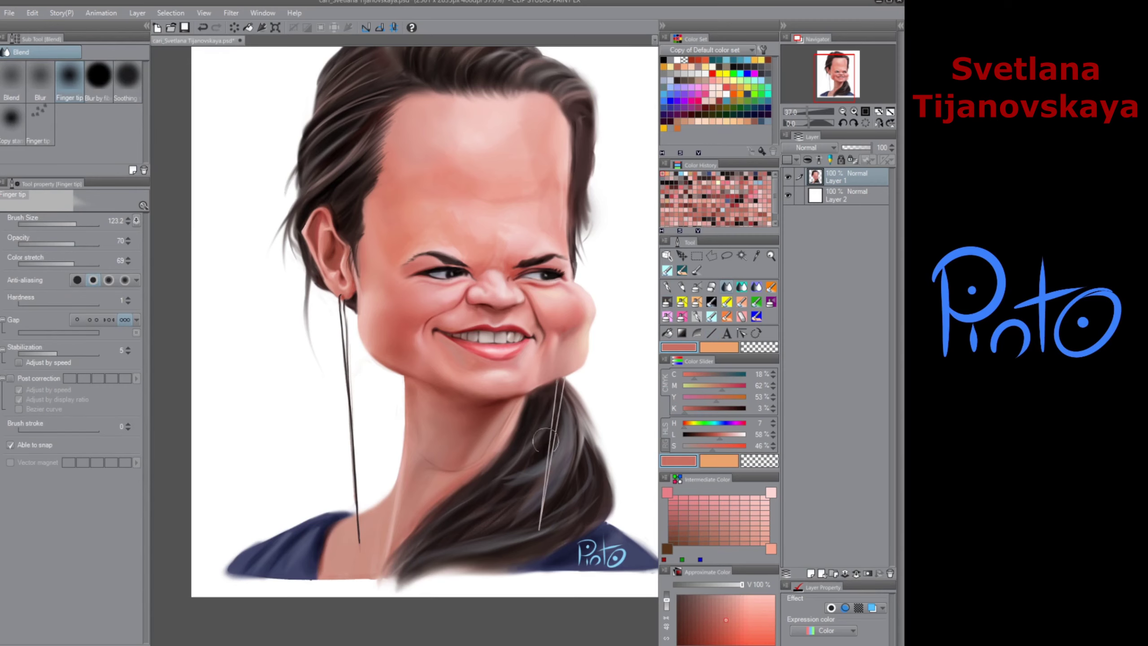
left_click_drag(541, 516, 535, 536)
scroll(534, 534, "down", 5)
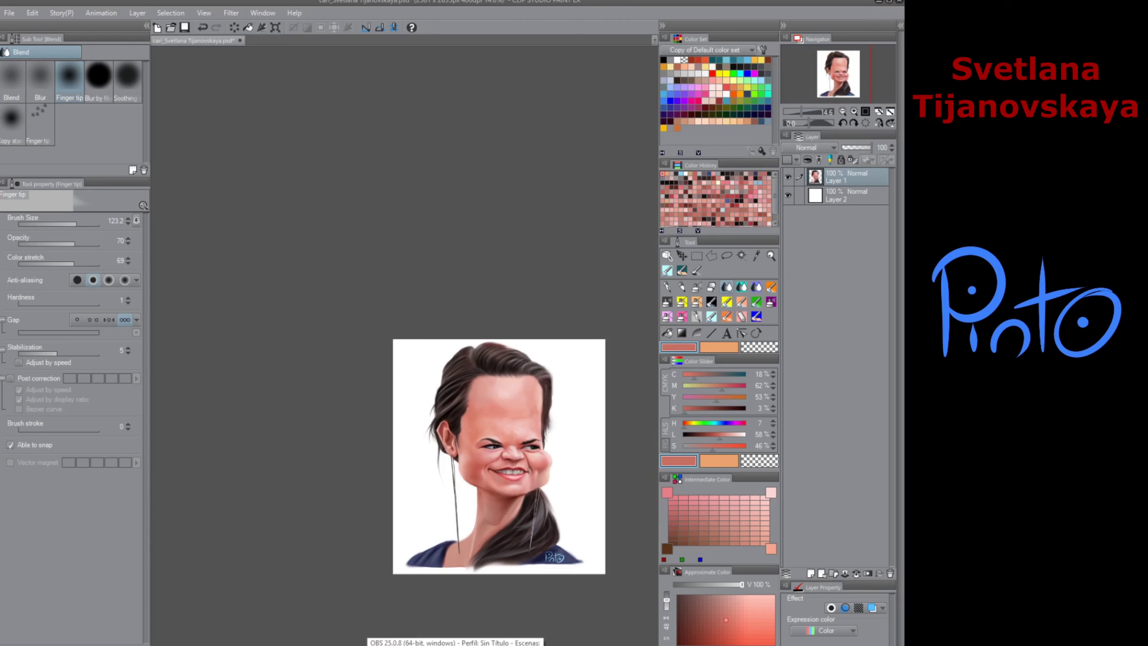
Step: Shade the chest skin below the dark hanging strands with Multiply2 at 19 opacity in a sampled skin tone
left_click(668, 302)
scroll(467, 551, "up", 4)
left_click(451, 556, "alt")
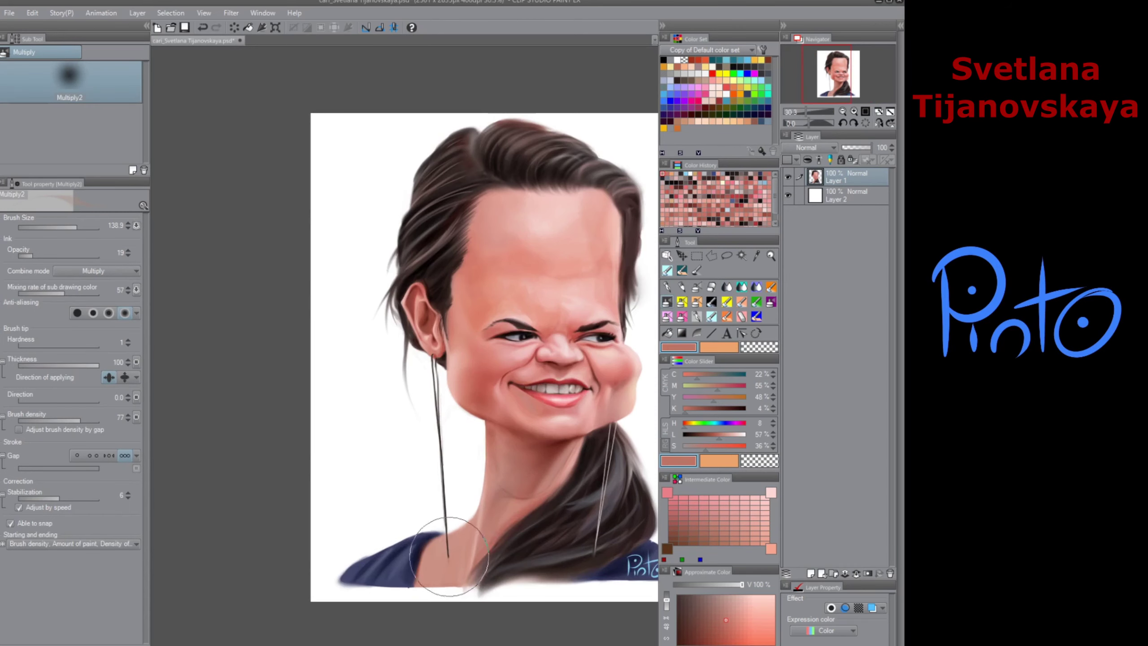
scroll(423, 629, "down", 3)
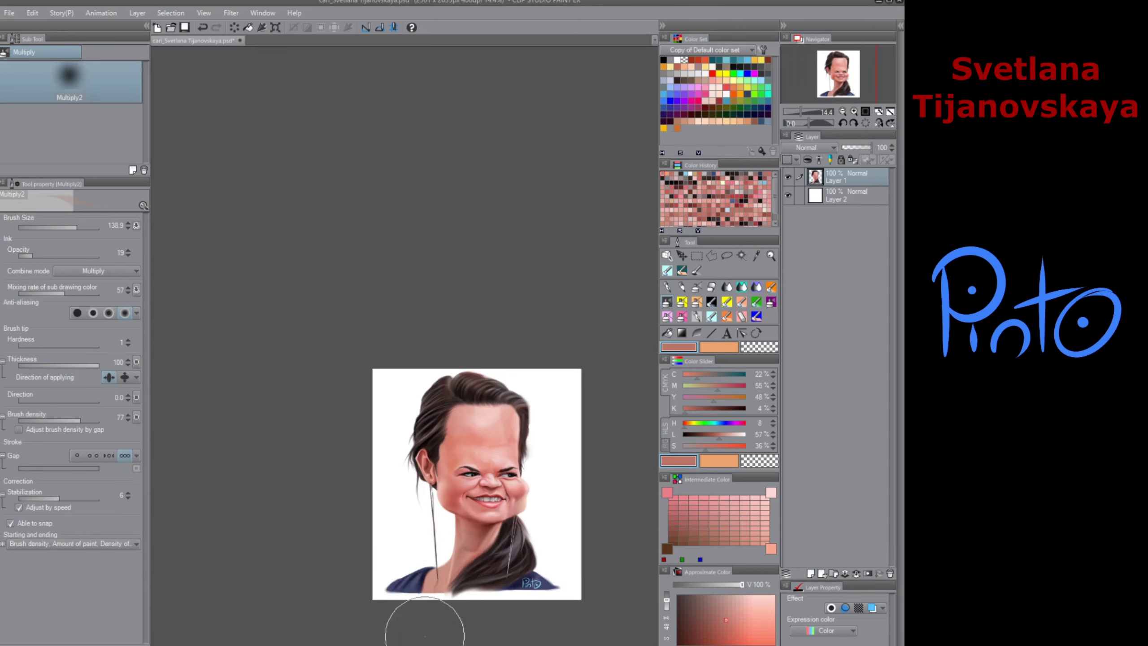
Step: Soften the outer hair with Blend 2 at 68 opacity
key("j")
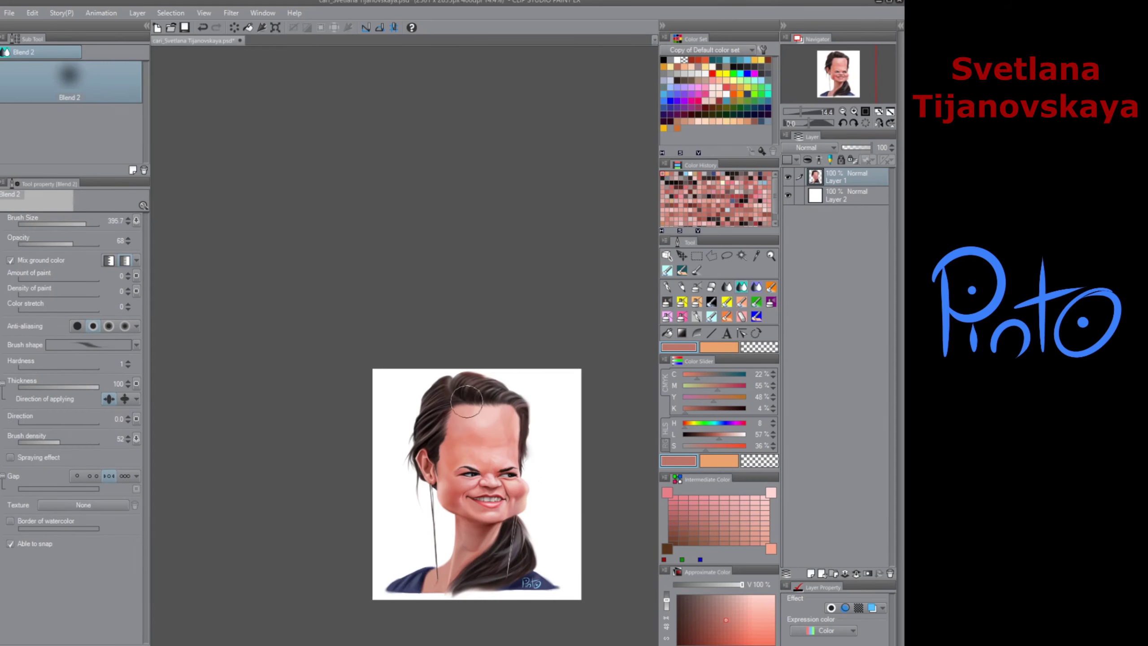
scroll(547, 493, "up", 3)
left_click_drag(547, 491, 552, 403)
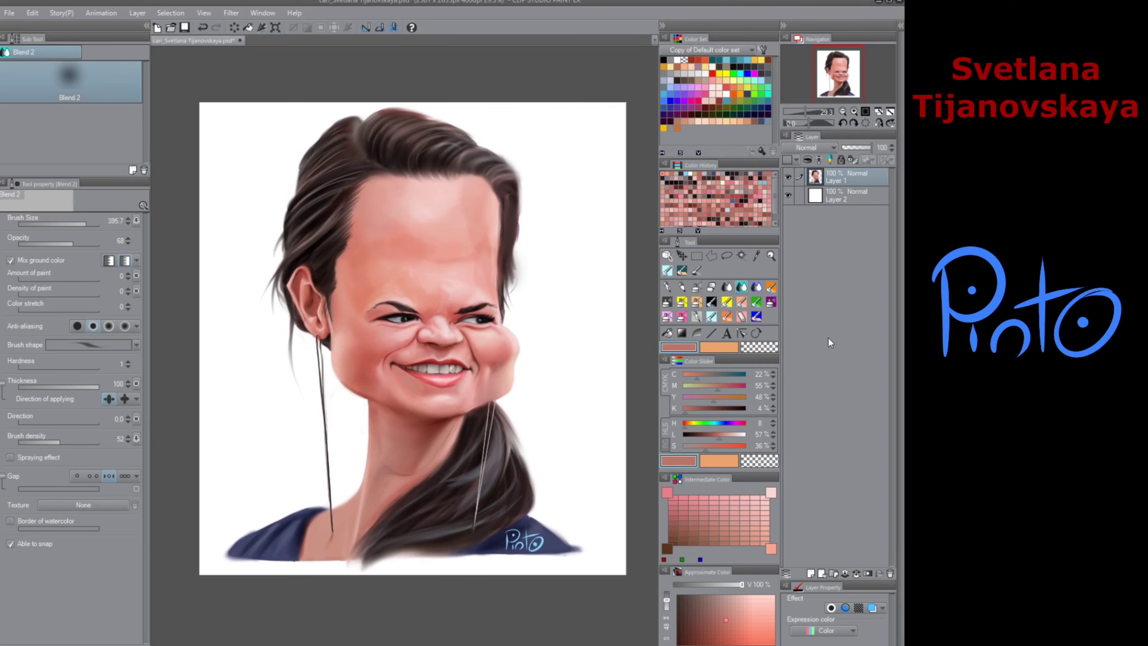